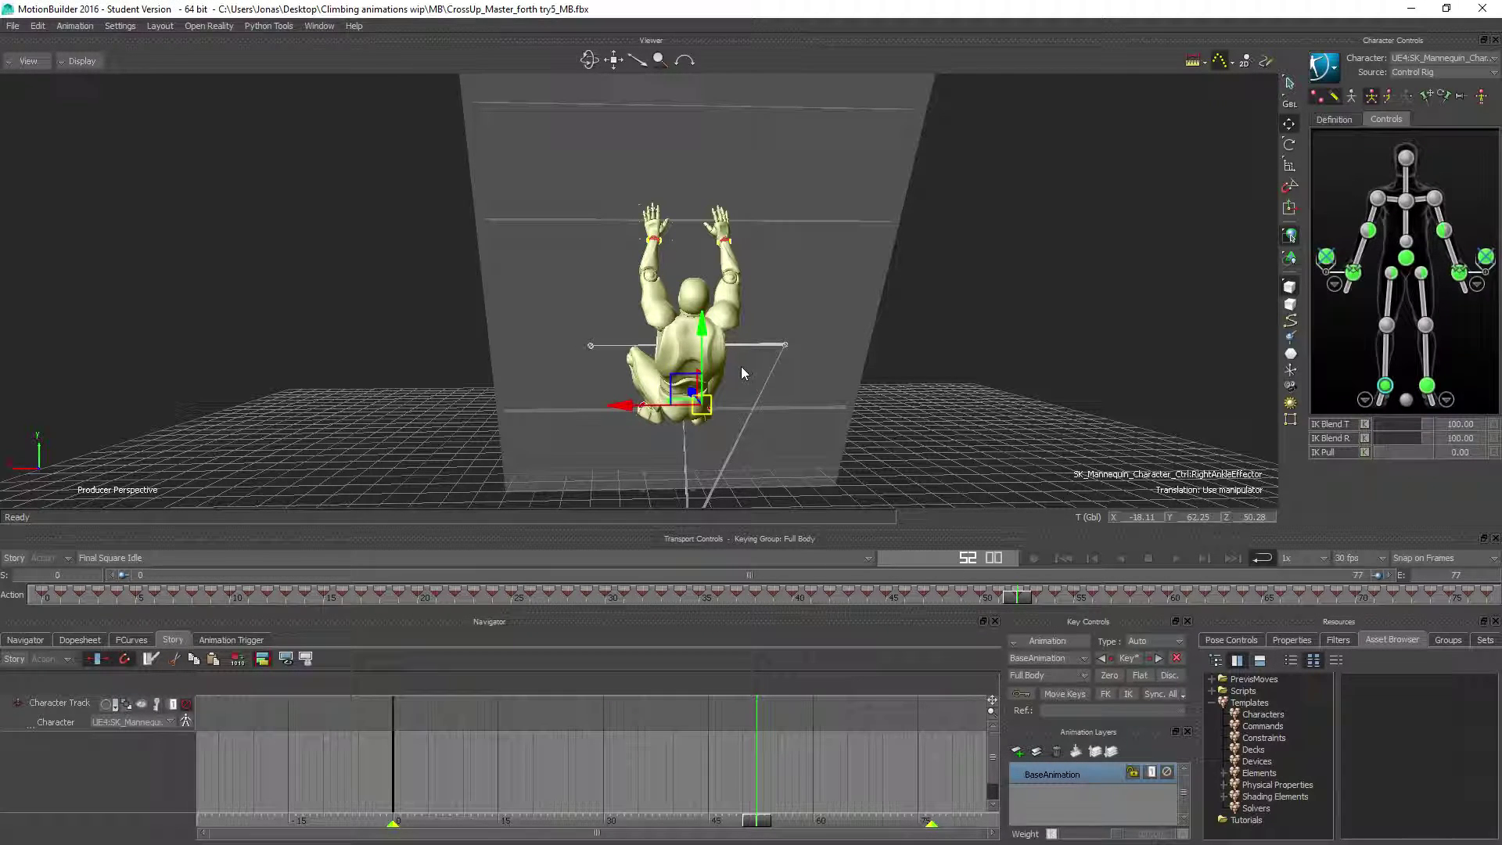
Step: Play back the Final Square Idle take to review the climber's idle motion on the wall, and stop it
{"action": "middle_click_drag", "start_coordinate": [902, 393], "coordinate": [978, 364], "text": "alt"}
{"action": "mouse_move", "coordinate": [959, 393]}
{"action": "left_mouse_down", "text": "alt"}
{"action": "mouse_move", "coordinate": [922, 415]}
{"action": "mouse_move", "coordinate": [912, 478]}
{"action": "mouse_move", "coordinate": [874, 391]}
{"action": "mouse_move", "coordinate": [917, 436]}
{"action": "mouse_move", "coordinate": [932, 400]}
{"action": "left_mouse_up", "text": "alt"}
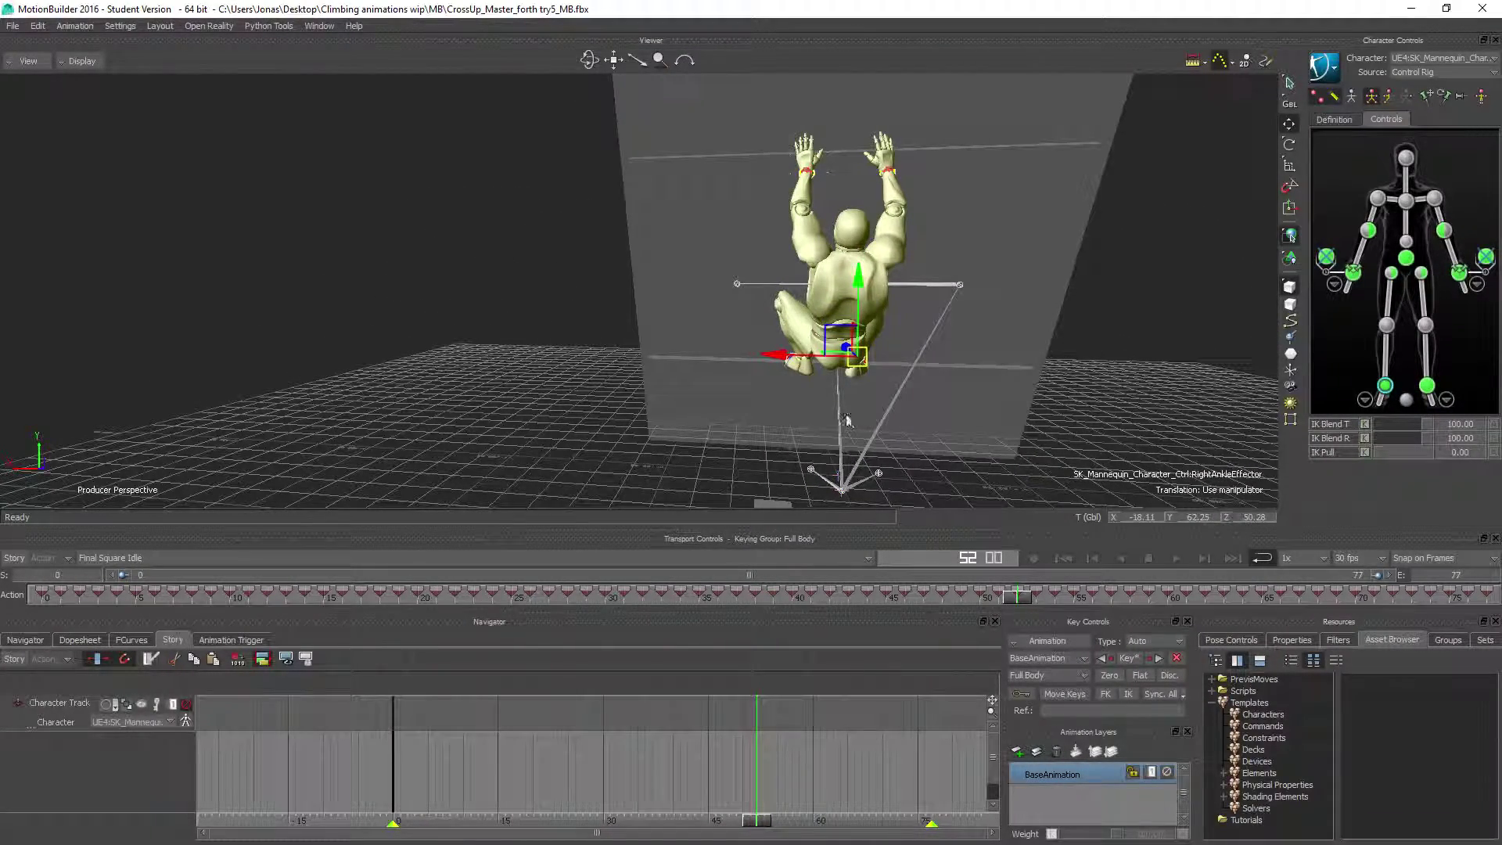
{"action": "left_click", "coordinate": [1175, 557]}
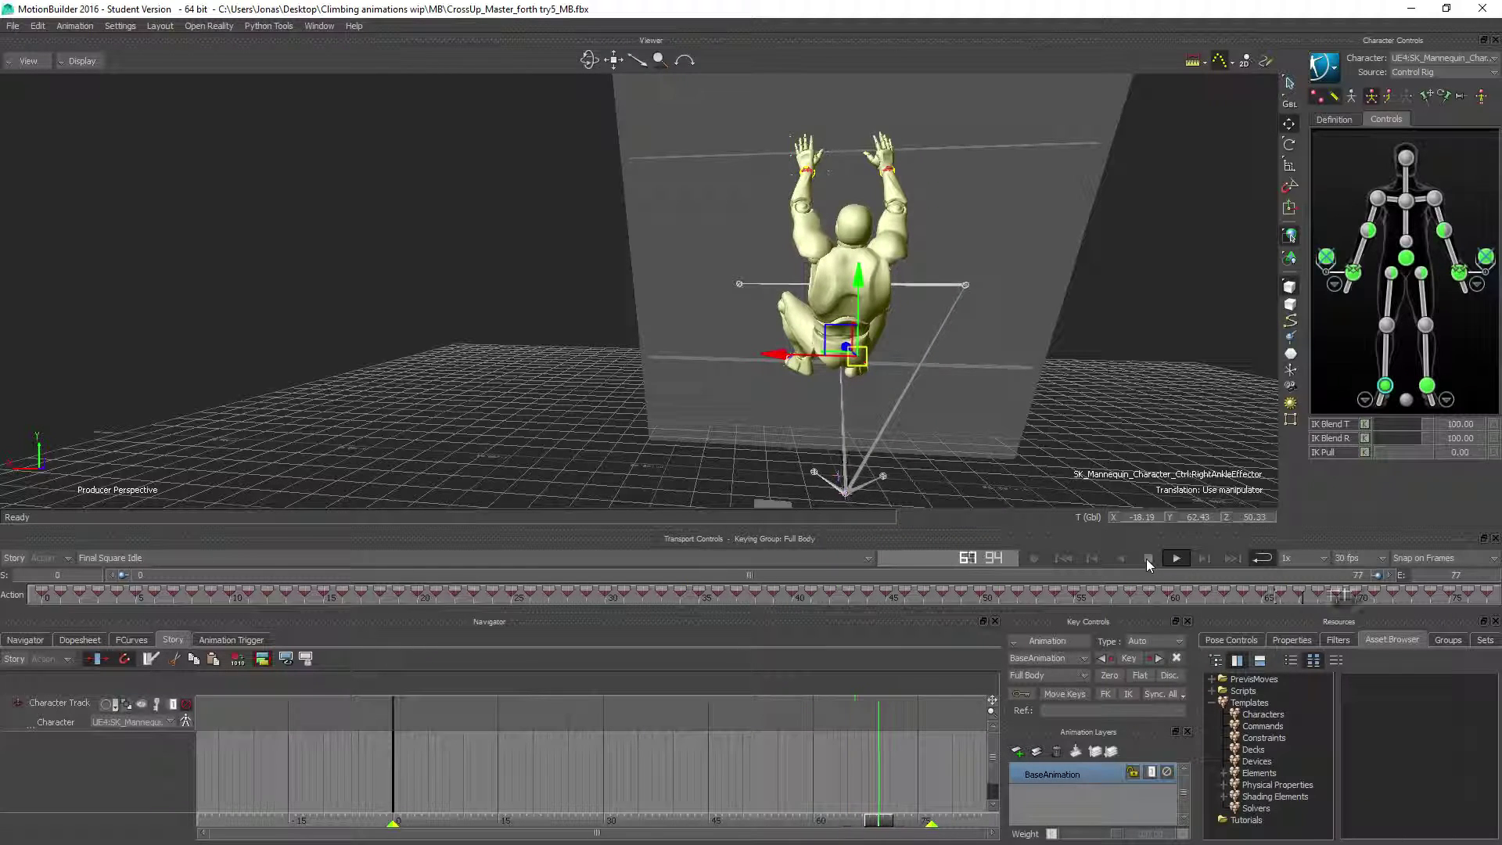
{"action": "left_click", "coordinate": [1147, 559]}
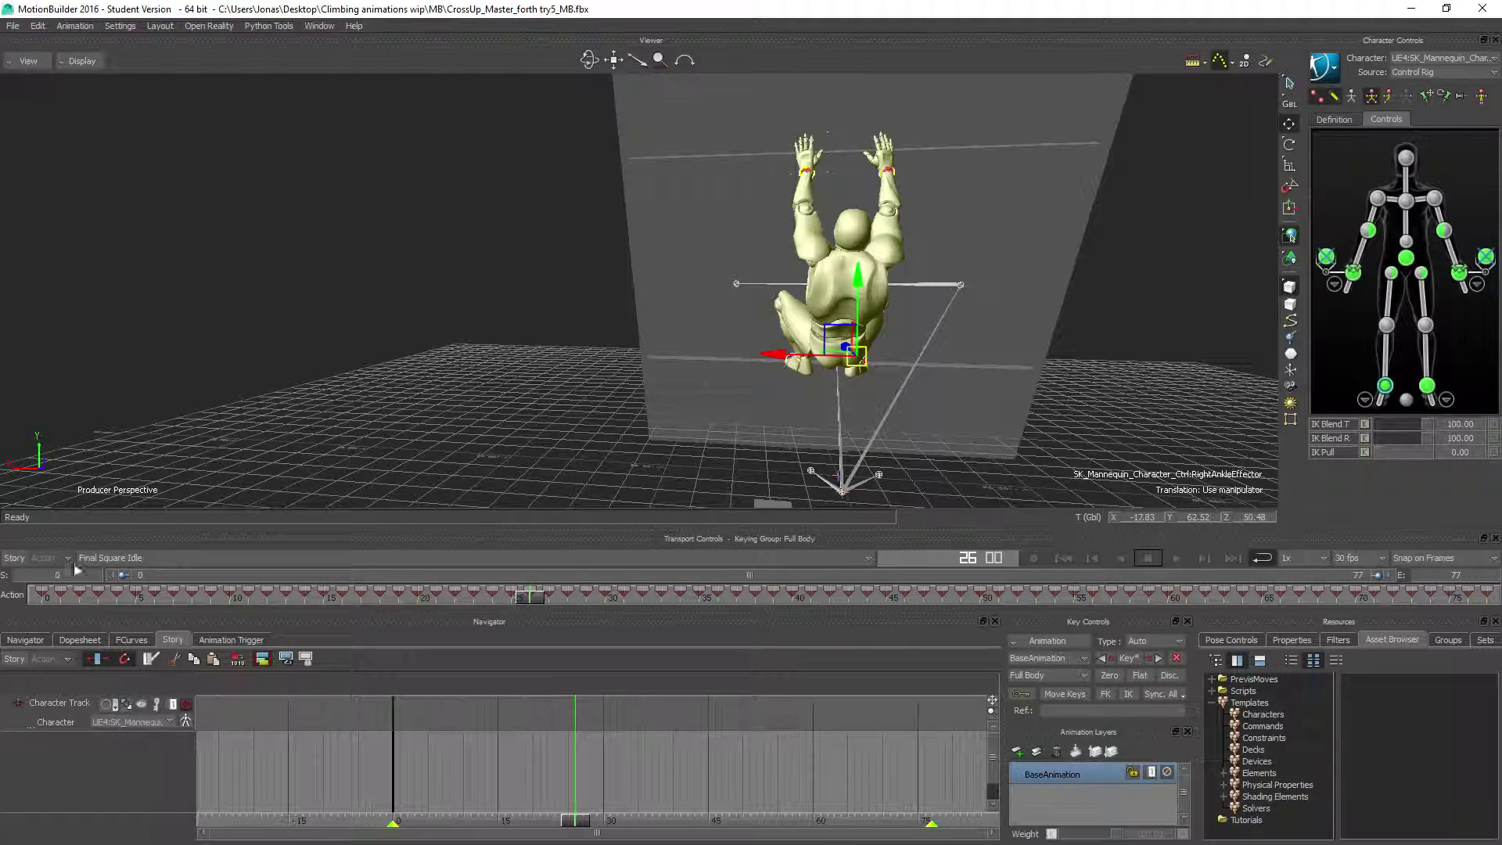
Step: Switch to the "part foot switch" take and play it through to review the climber's foot switches, stopping playback at the end
{"action": "left_click", "coordinate": [102, 558]}
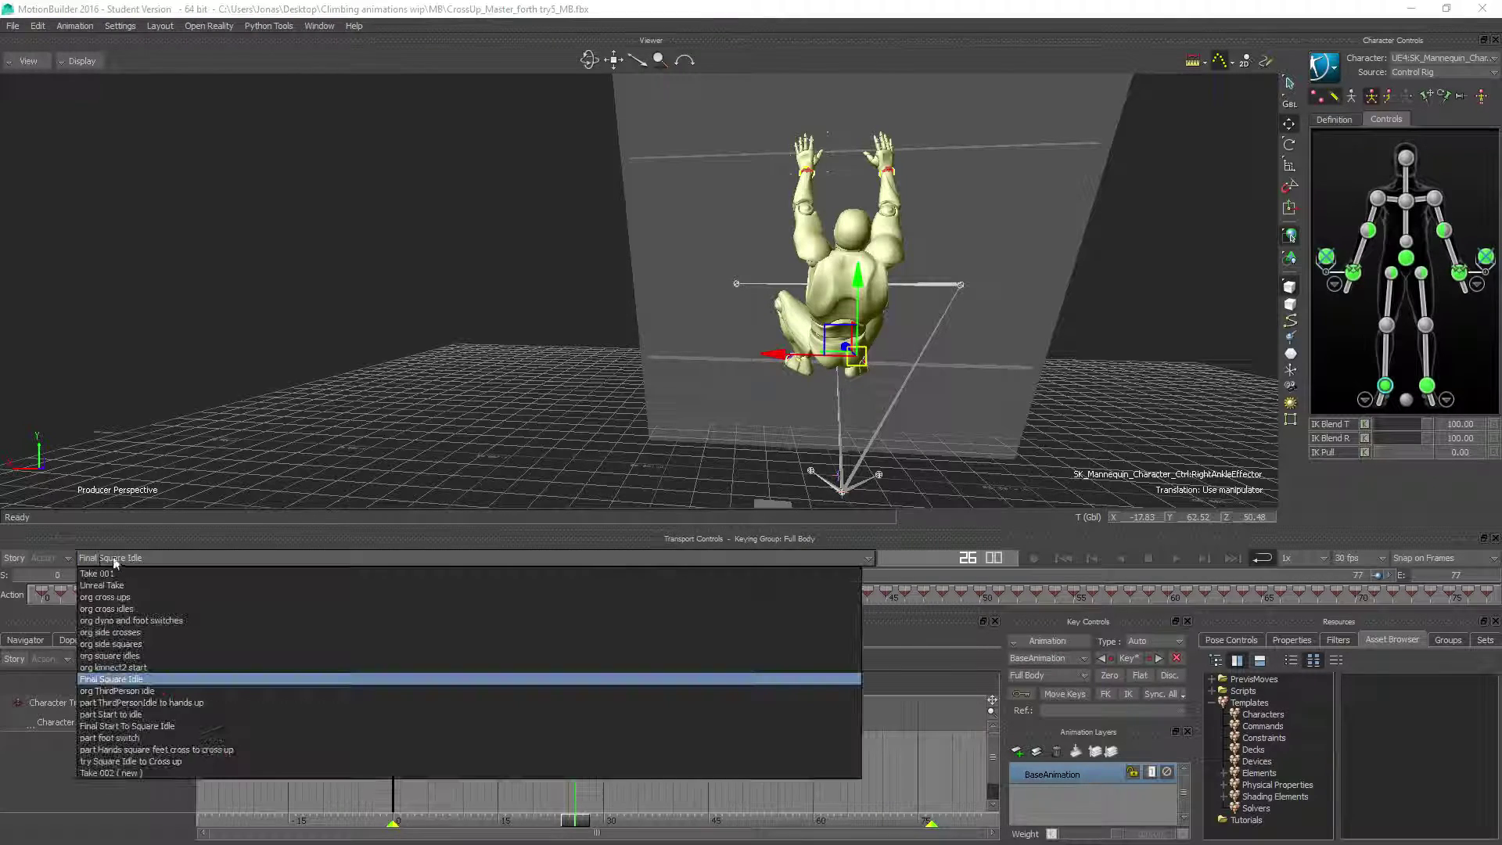
{"action": "left_click", "coordinate": [119, 739]}
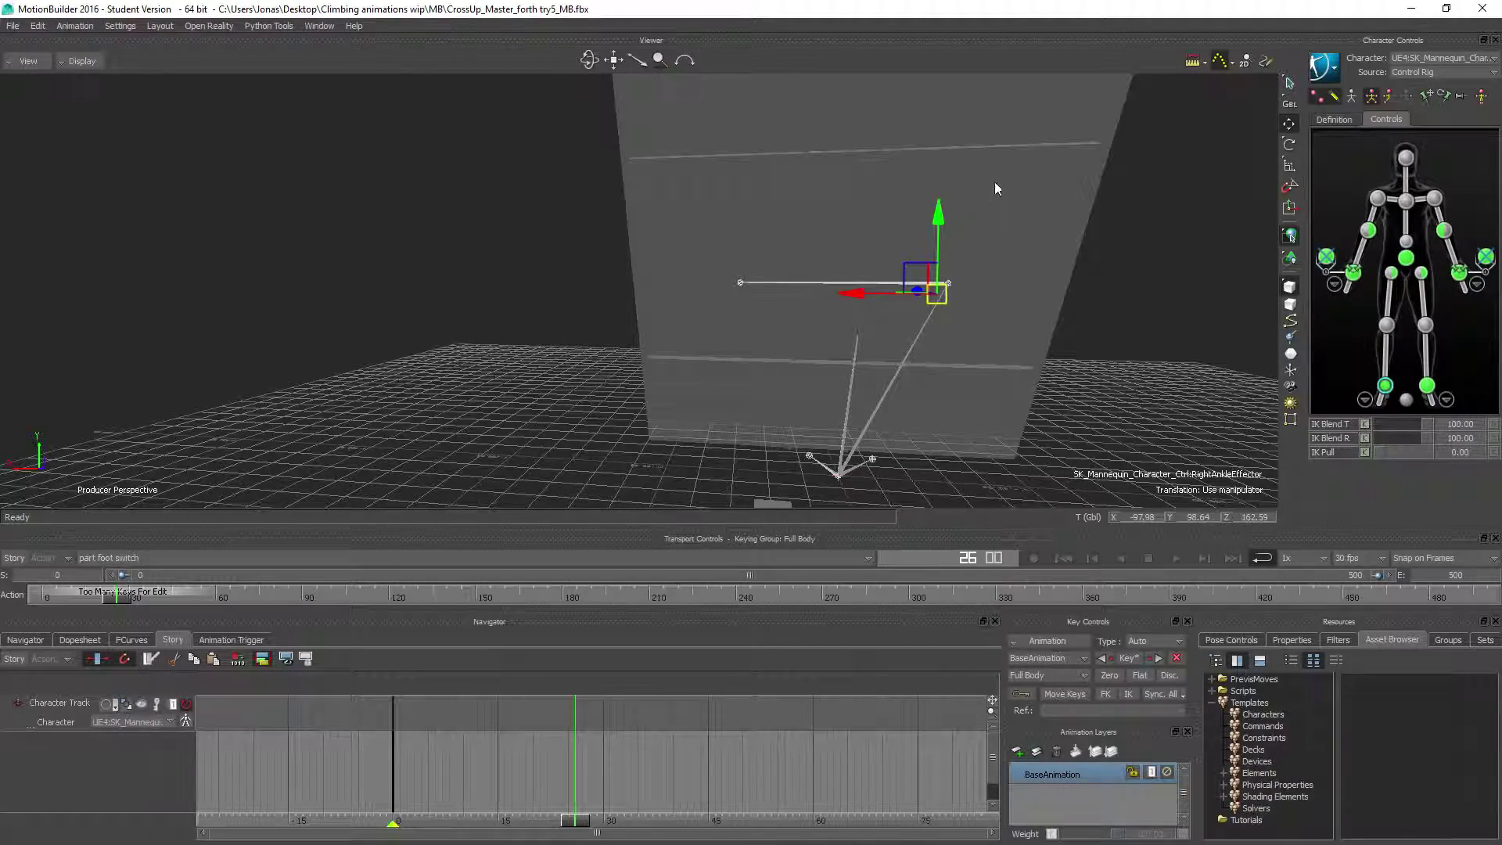
{"action": "left_click_drag", "start_coordinate": [1098, 227], "coordinate": [970, 324], "text": "ctrl+shift"}
{"action": "left_click_drag", "start_coordinate": [868, 366], "coordinate": [876, 480], "text": "ctrl+shift"}
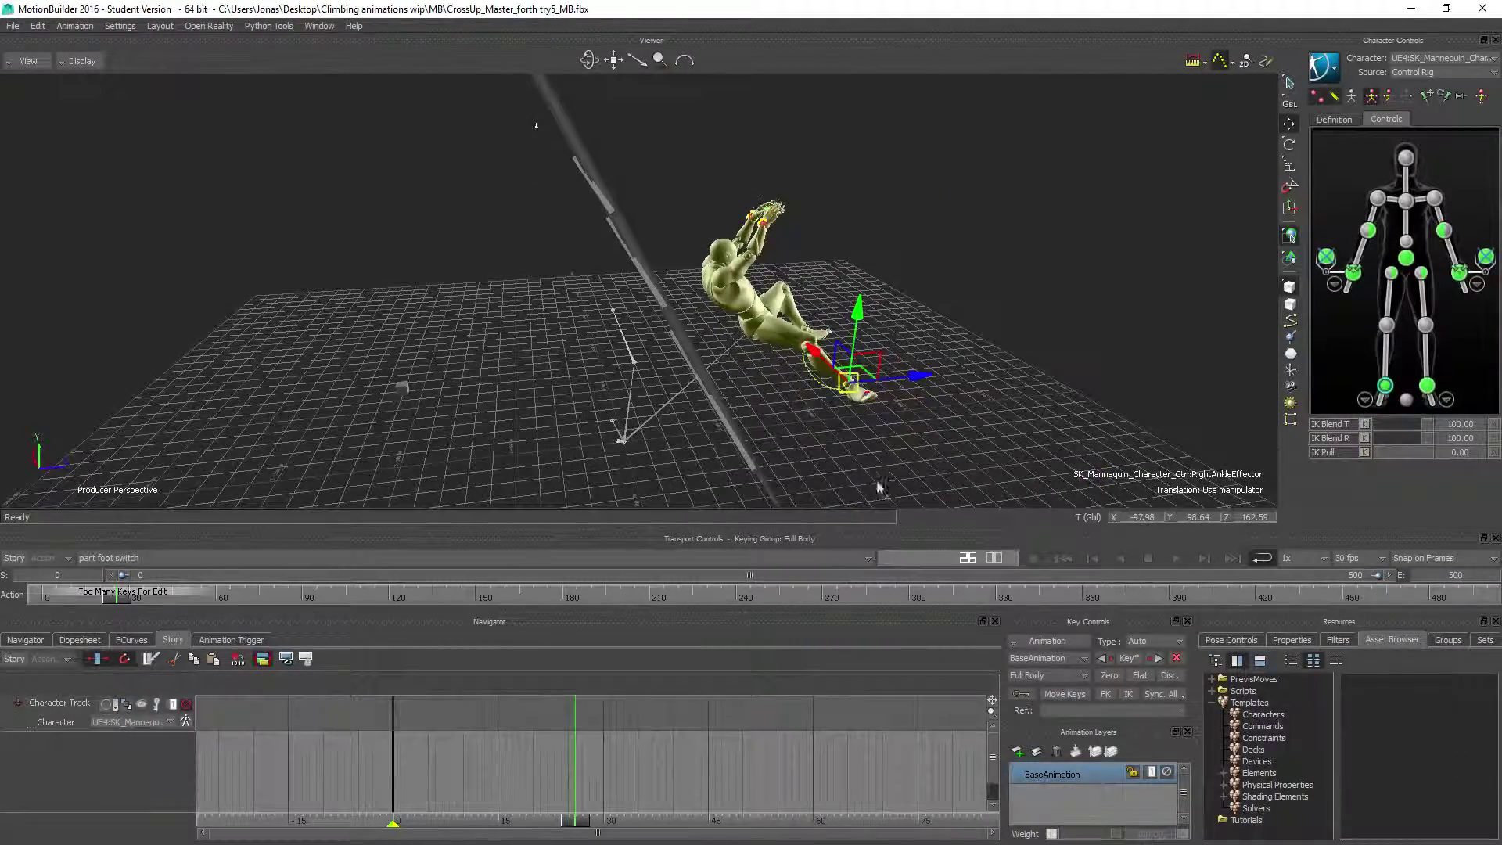
{"action": "left_click", "coordinate": [1178, 560]}
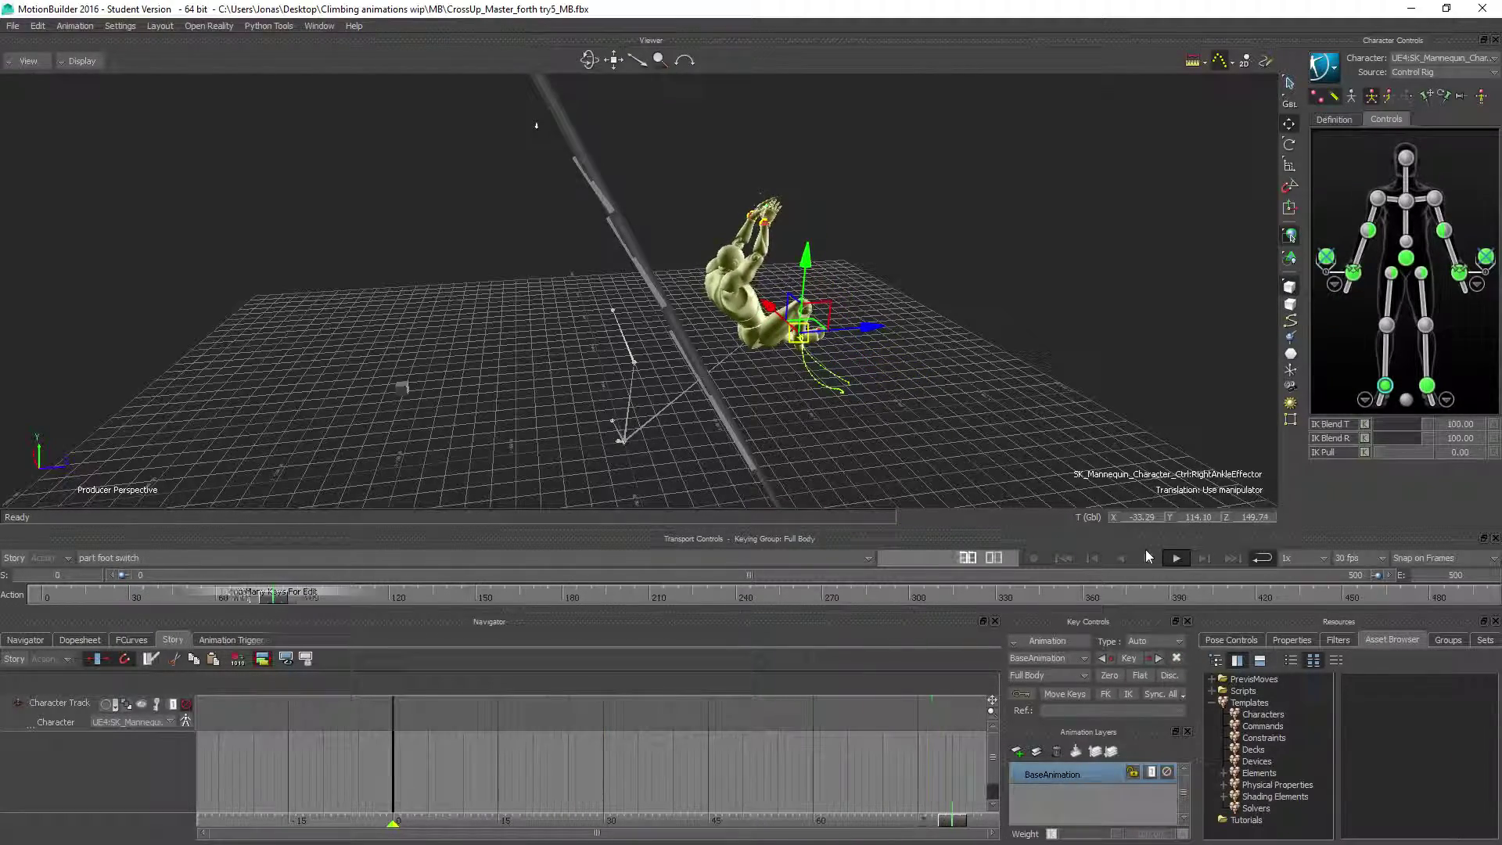
{"action": "left_click_drag", "start_coordinate": [797, 370], "coordinate": [483, 345], "text": "ctrl+shift"}
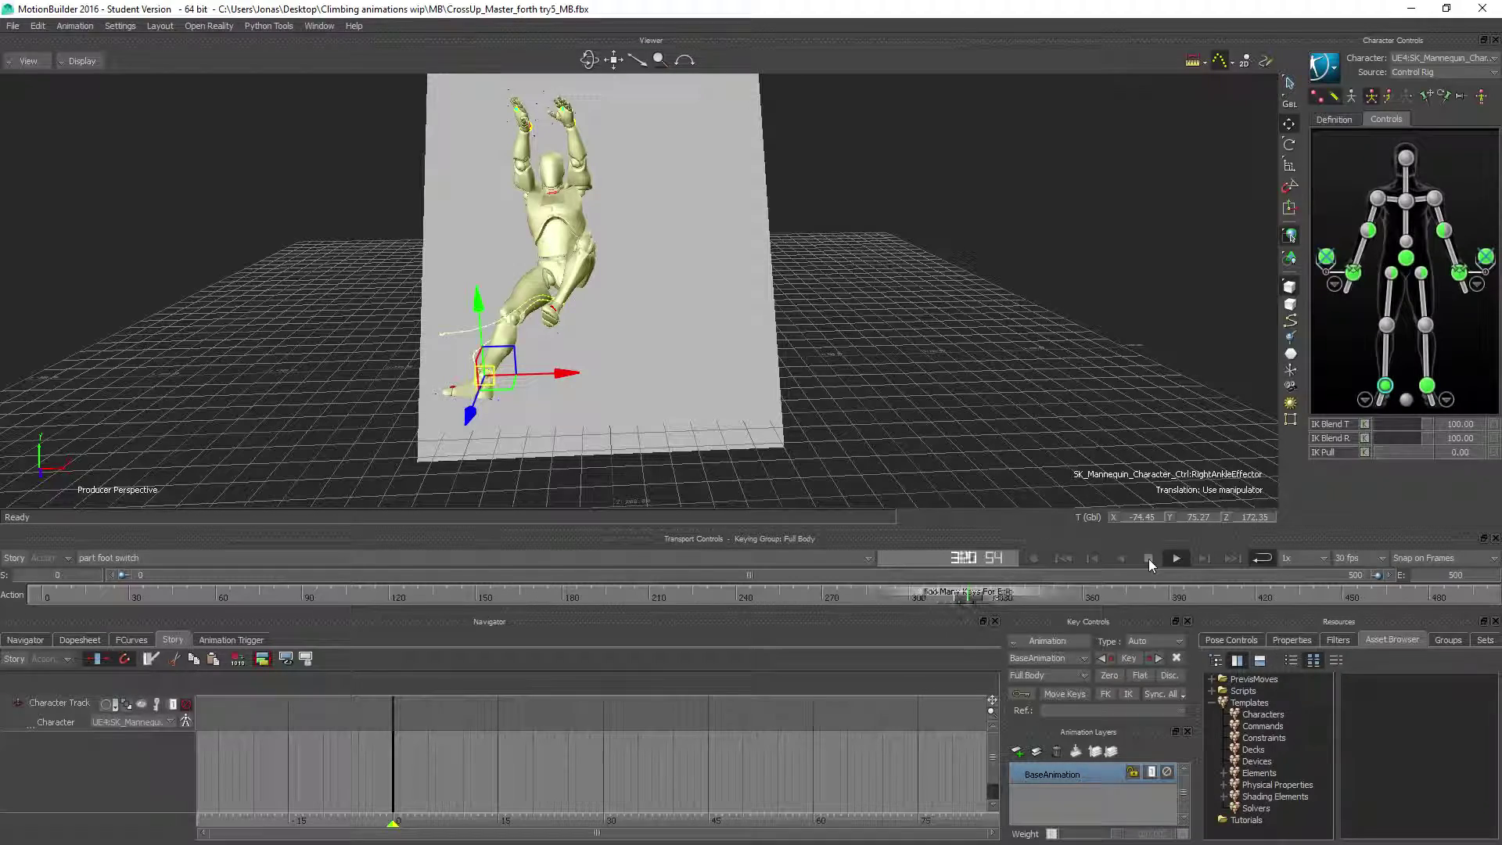
{"action": "left_click", "coordinate": [1149, 558]}
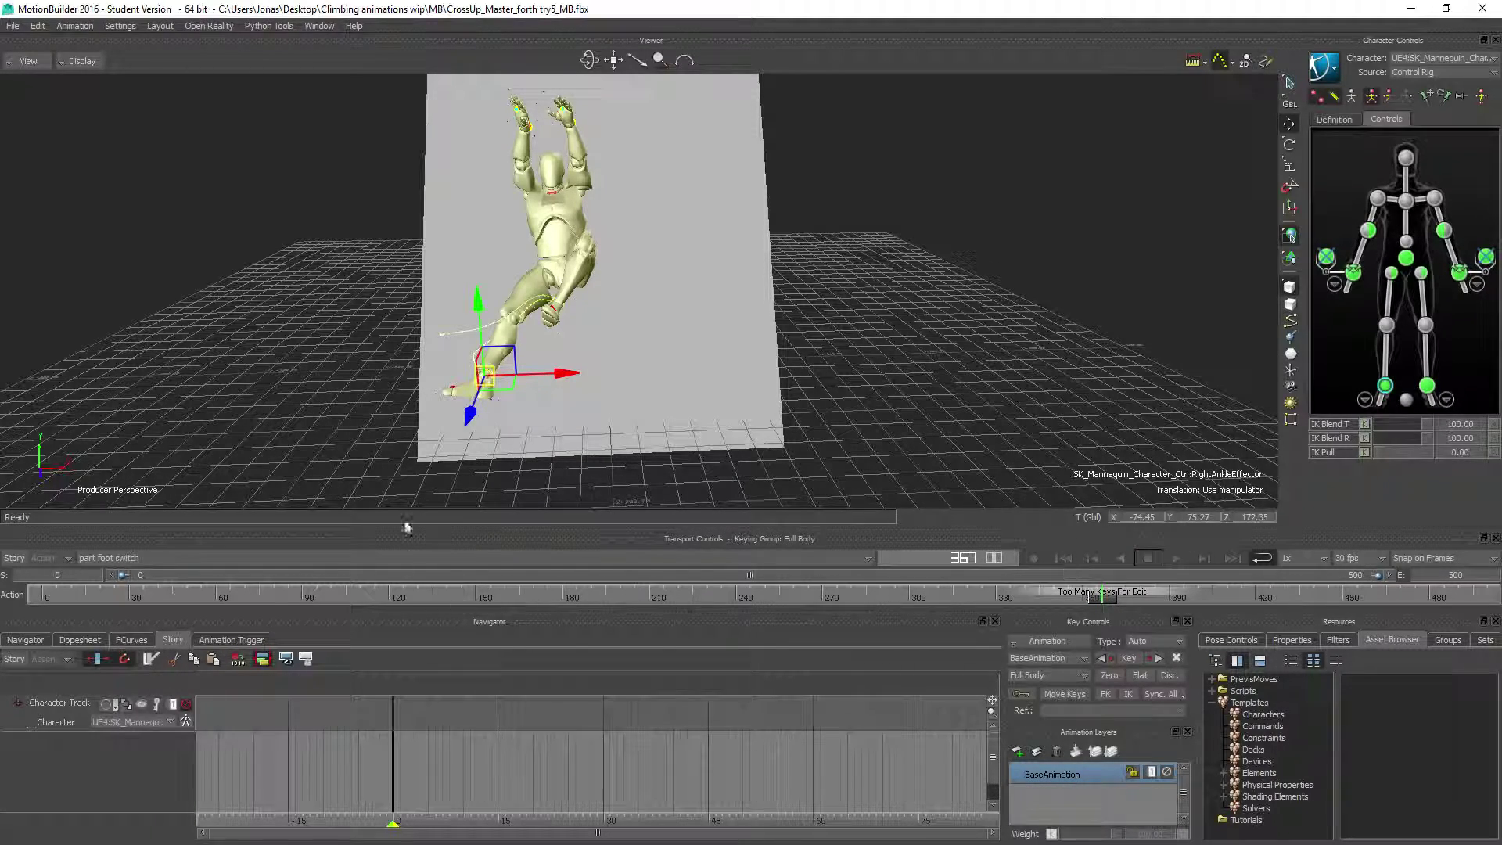
Step: Insert the current take as a clip on the Story character track and activate Story mode
{"action": "left_click_drag", "start_coordinate": [255, 335], "coordinate": [504, 350], "text": "ctrl+shift"}
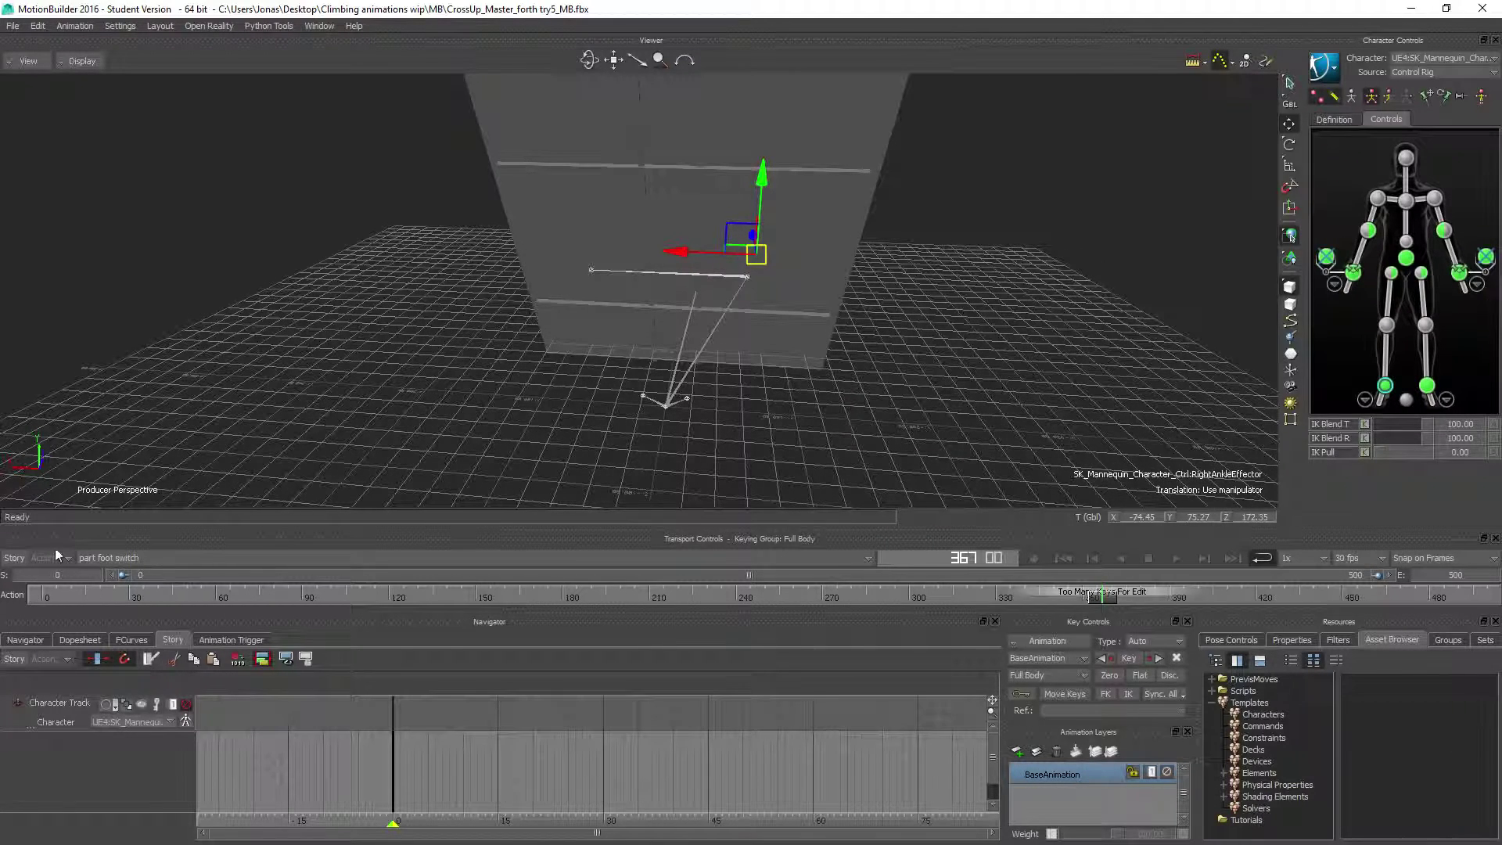
{"action": "right_click", "coordinate": [500, 721]}
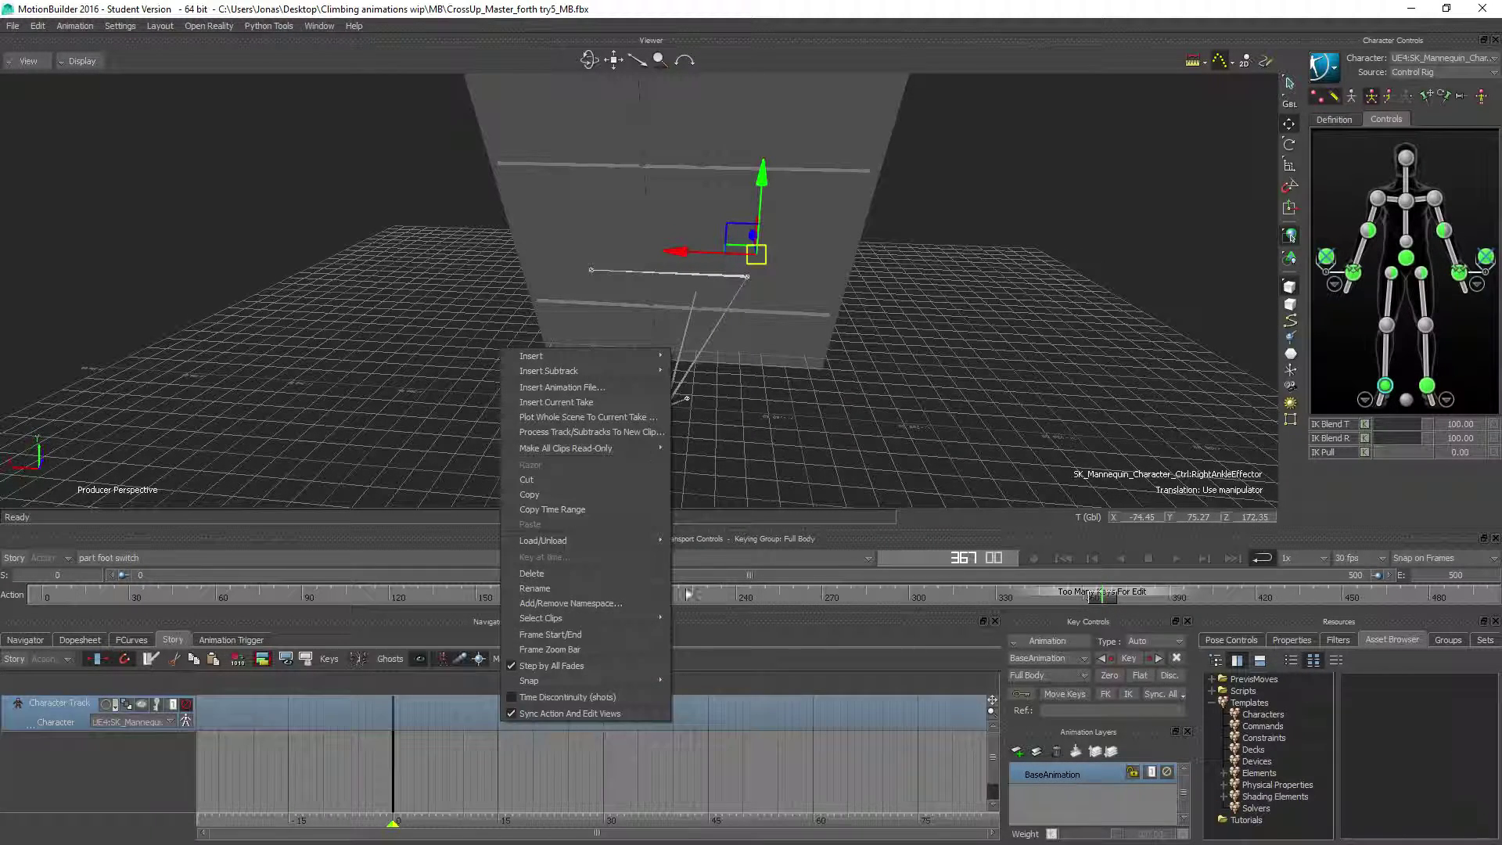
{"action": "left_click", "coordinate": [556, 402]}
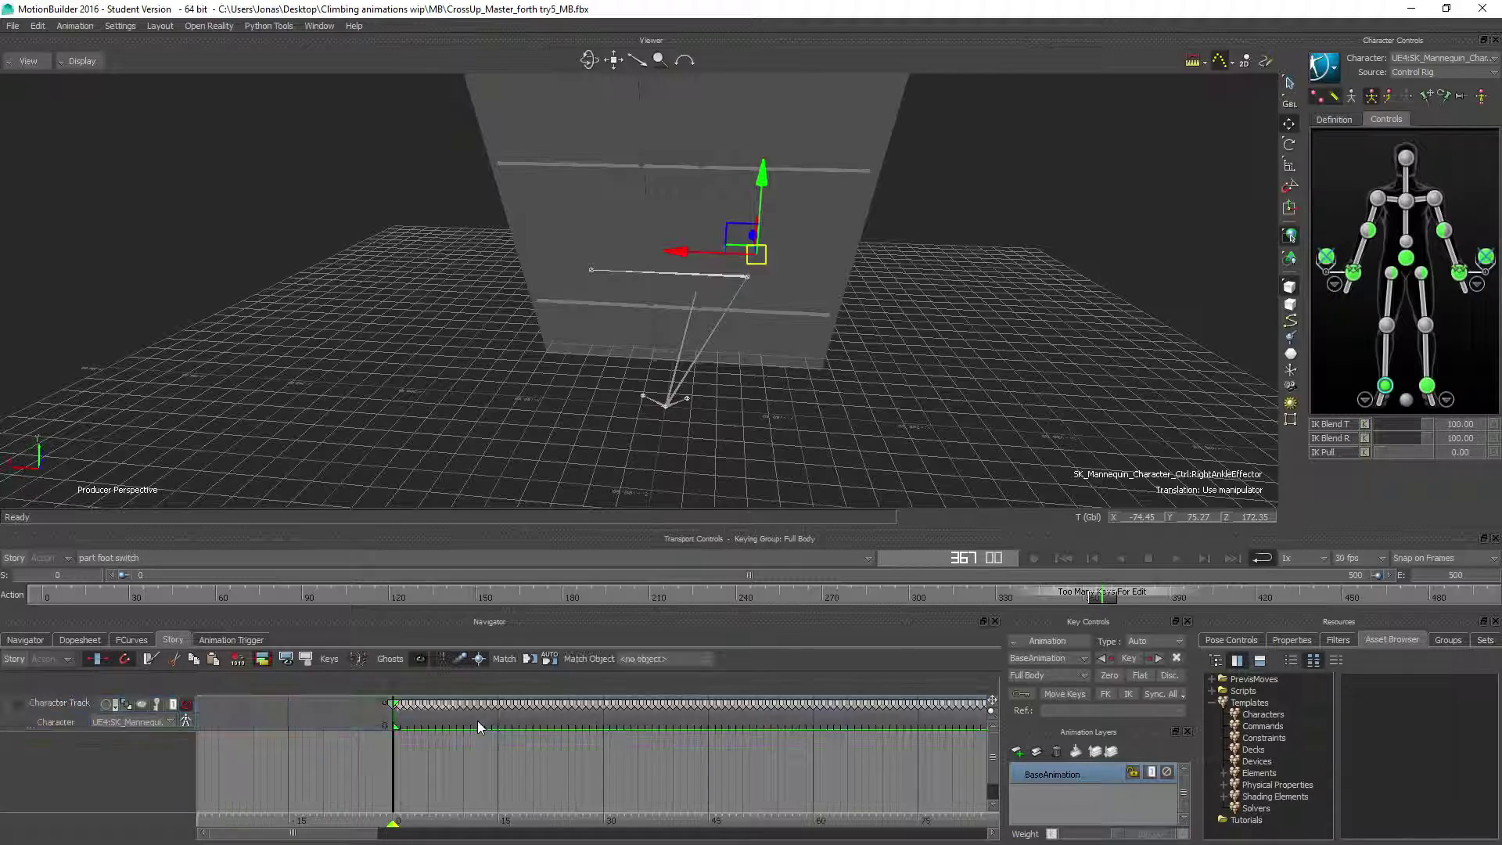
{"action": "left_click", "coordinate": [14, 658]}
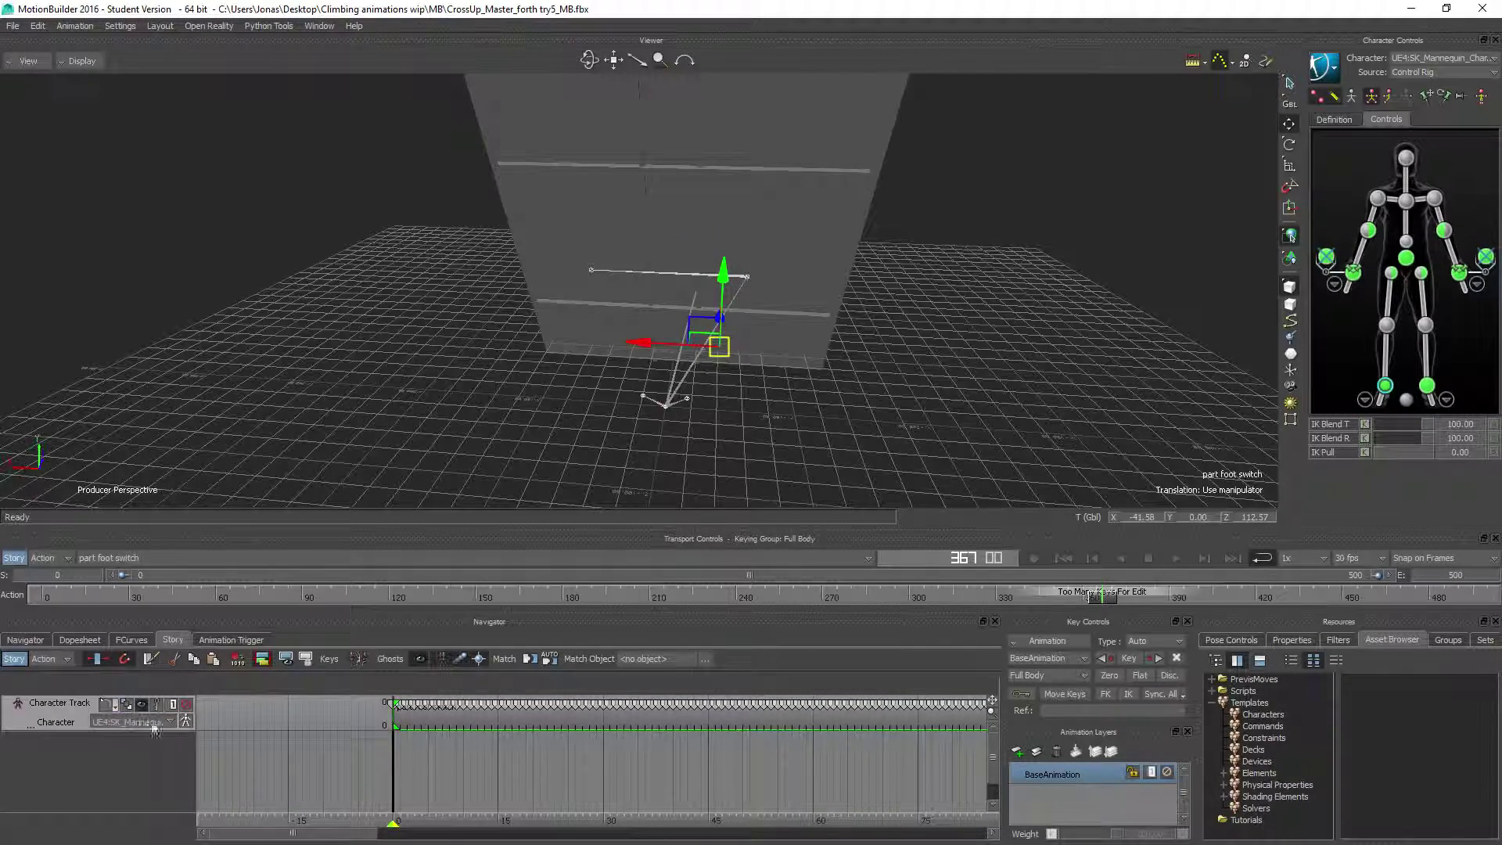
Step: Move the foot switch clip so the climber hangs in front of the wall's handholds, at about Y -56 and Z 1.5
{"action": "left_click_drag", "start_coordinate": [763, 361], "coordinate": [638, 385], "text": "ctrl+shift"}
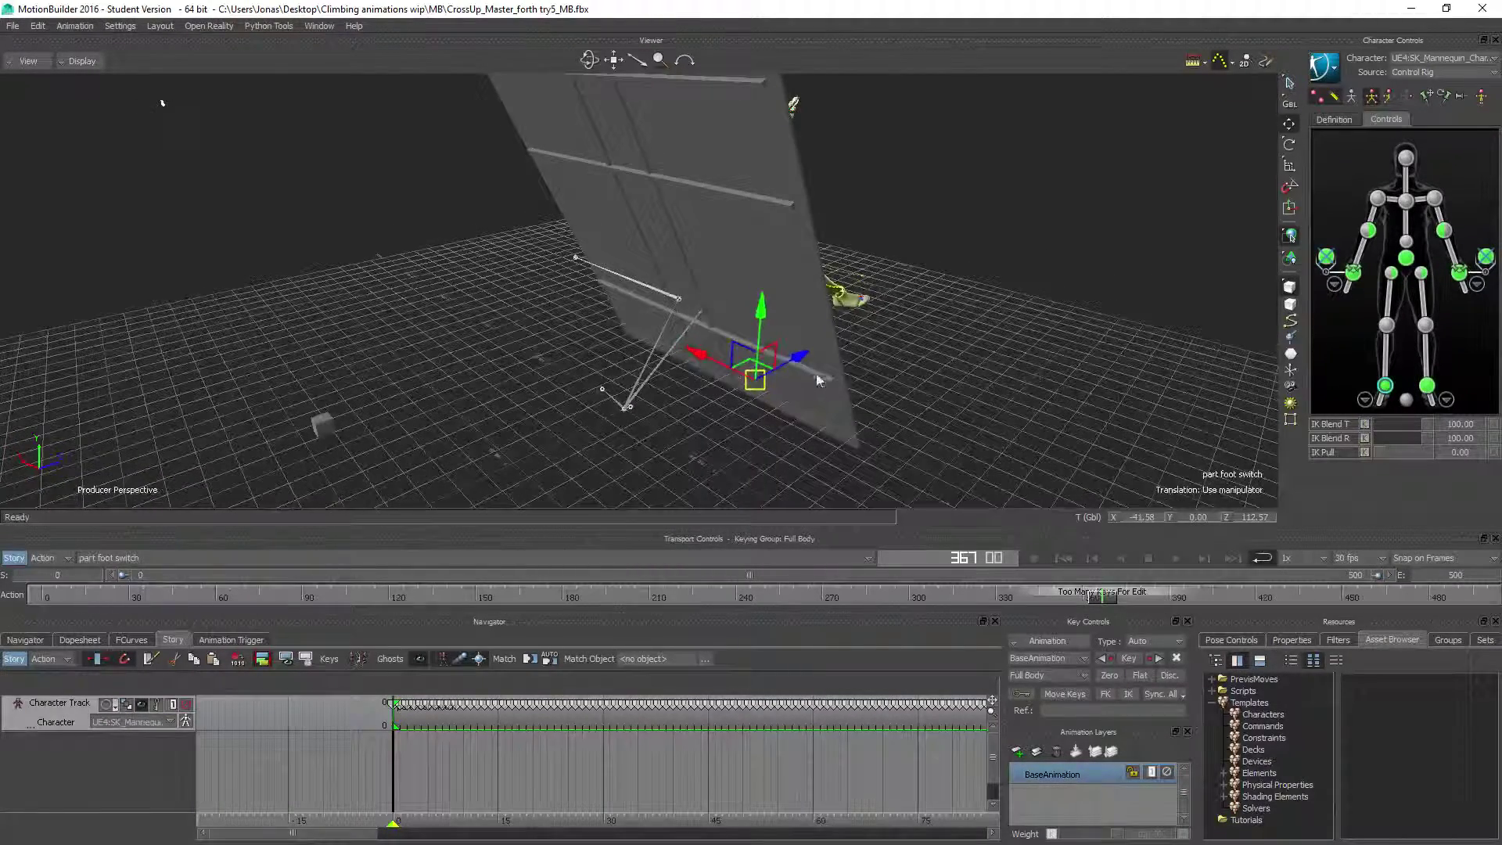
{"action": "left_click_drag", "start_coordinate": [799, 361], "coordinate": [607, 435]}
{"action": "left_click_drag", "start_coordinate": [442, 348], "coordinate": [633, 458], "text": "ctrl+shift"}
{"action": "left_click_drag", "start_coordinate": [707, 376], "coordinate": [707, 422]}
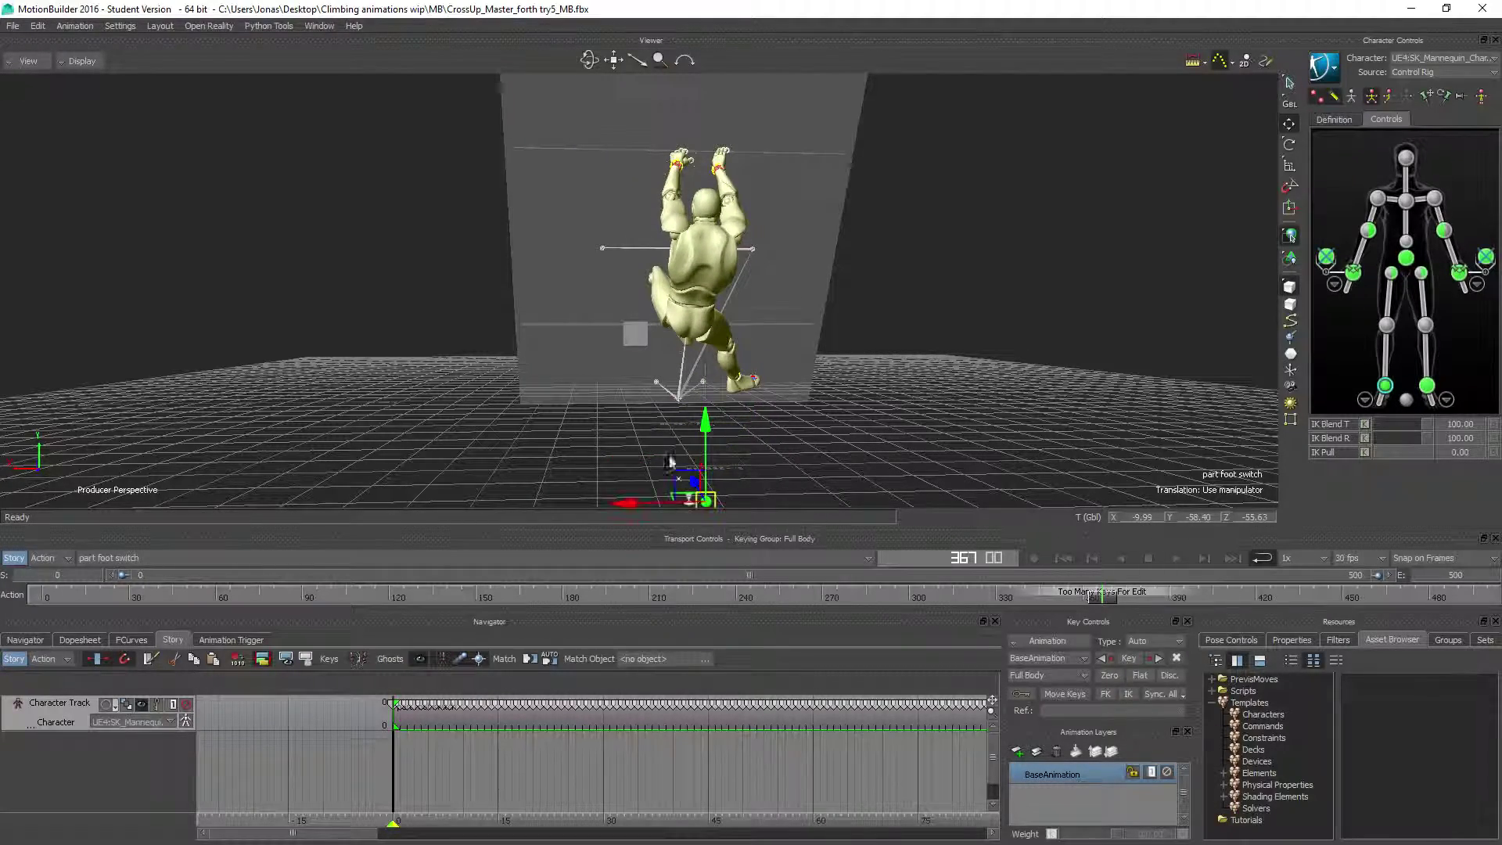
{"action": "left_click_drag", "start_coordinate": [630, 504], "coordinate": [608, 505]}
{"action": "mouse_move", "coordinate": [647, 385]}
{"action": "left_mouse_down", "text": "ctrl"}
{"action": "mouse_move", "coordinate": [500, 412]}
{"action": "mouse_move", "coordinate": [39, 184]}
{"action": "mouse_move", "coordinate": [570, 398]}
{"action": "mouse_move", "coordinate": [655, 413]}
{"action": "left_mouse_up", "text": "ctrl"}
{"action": "mouse_move", "coordinate": [607, 344]}
{"action": "left_mouse_down"}
{"action": "mouse_move", "coordinate": [601, 316]}
{"action": "mouse_move", "coordinate": [600, 344]}
{"action": "left_mouse_up"}
{"action": "left_click_drag", "start_coordinate": [460, 366], "coordinate": [590, 415], "text": "ctrl+shift"}
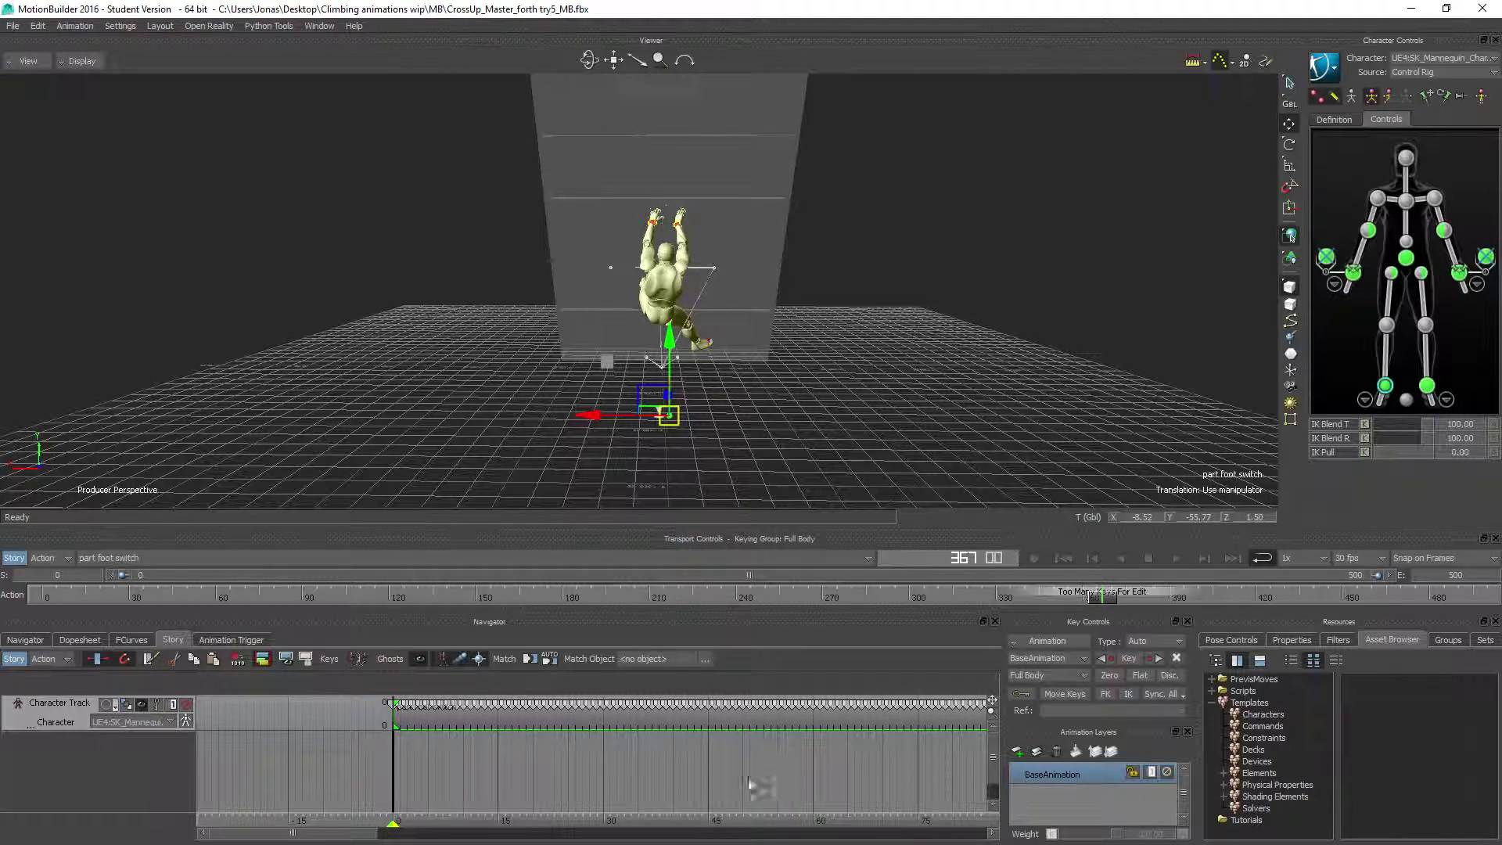
Step: Cut the foot switch clip with the Razor at frame 175 and delete the part before it
{"action": "left_click_drag", "start_coordinate": [829, 751], "coordinate": [514, 773], "text": "shift"}
{"action": "left_click_drag", "start_coordinate": [836, 794], "coordinate": [635, 791], "text": "ctrl"}
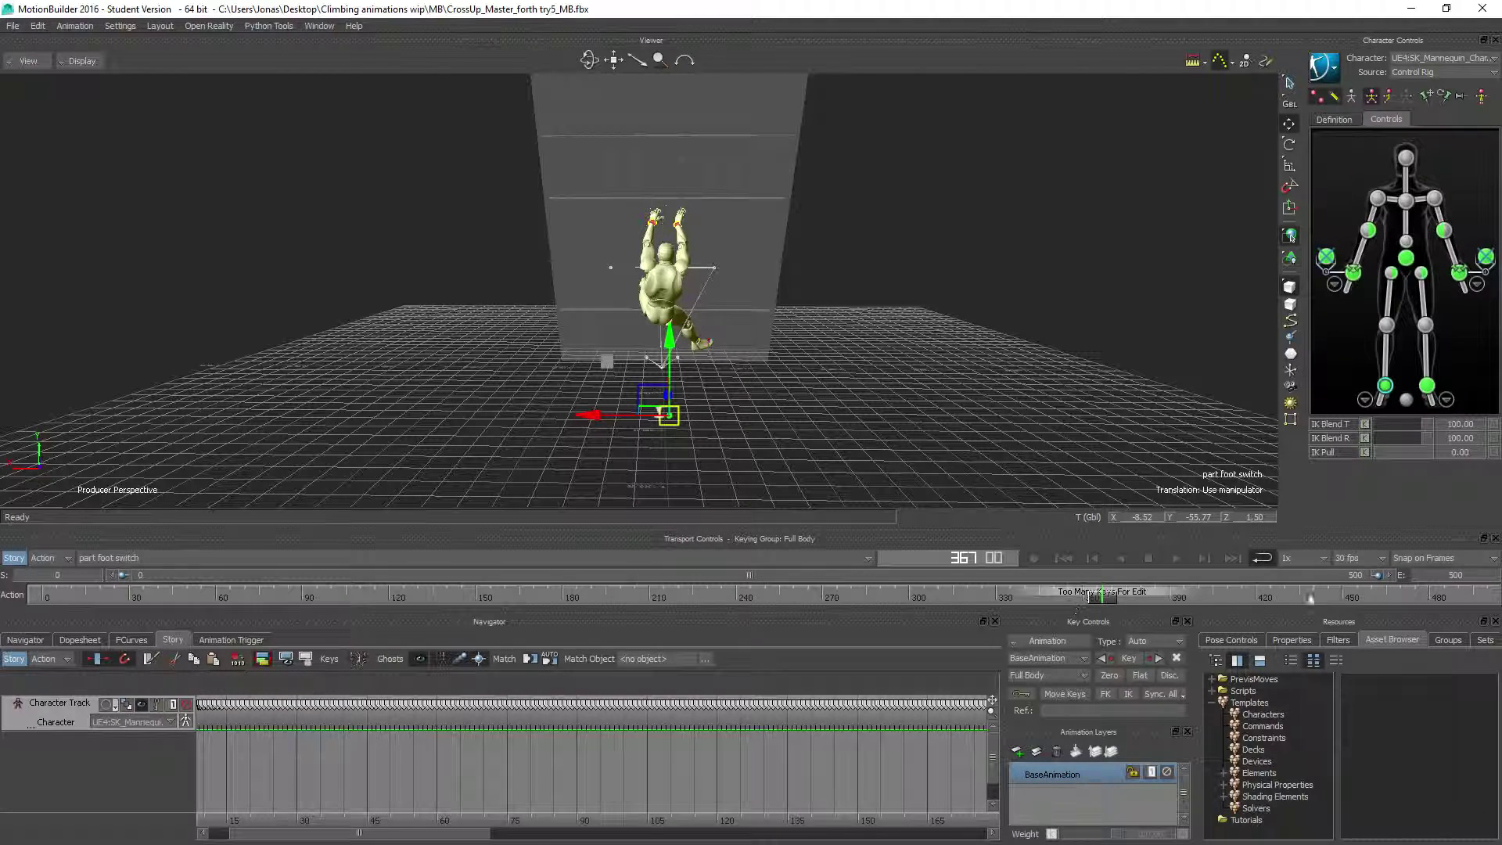
{"action": "left_click_drag", "start_coordinate": [1097, 599], "coordinate": [545, 602]}
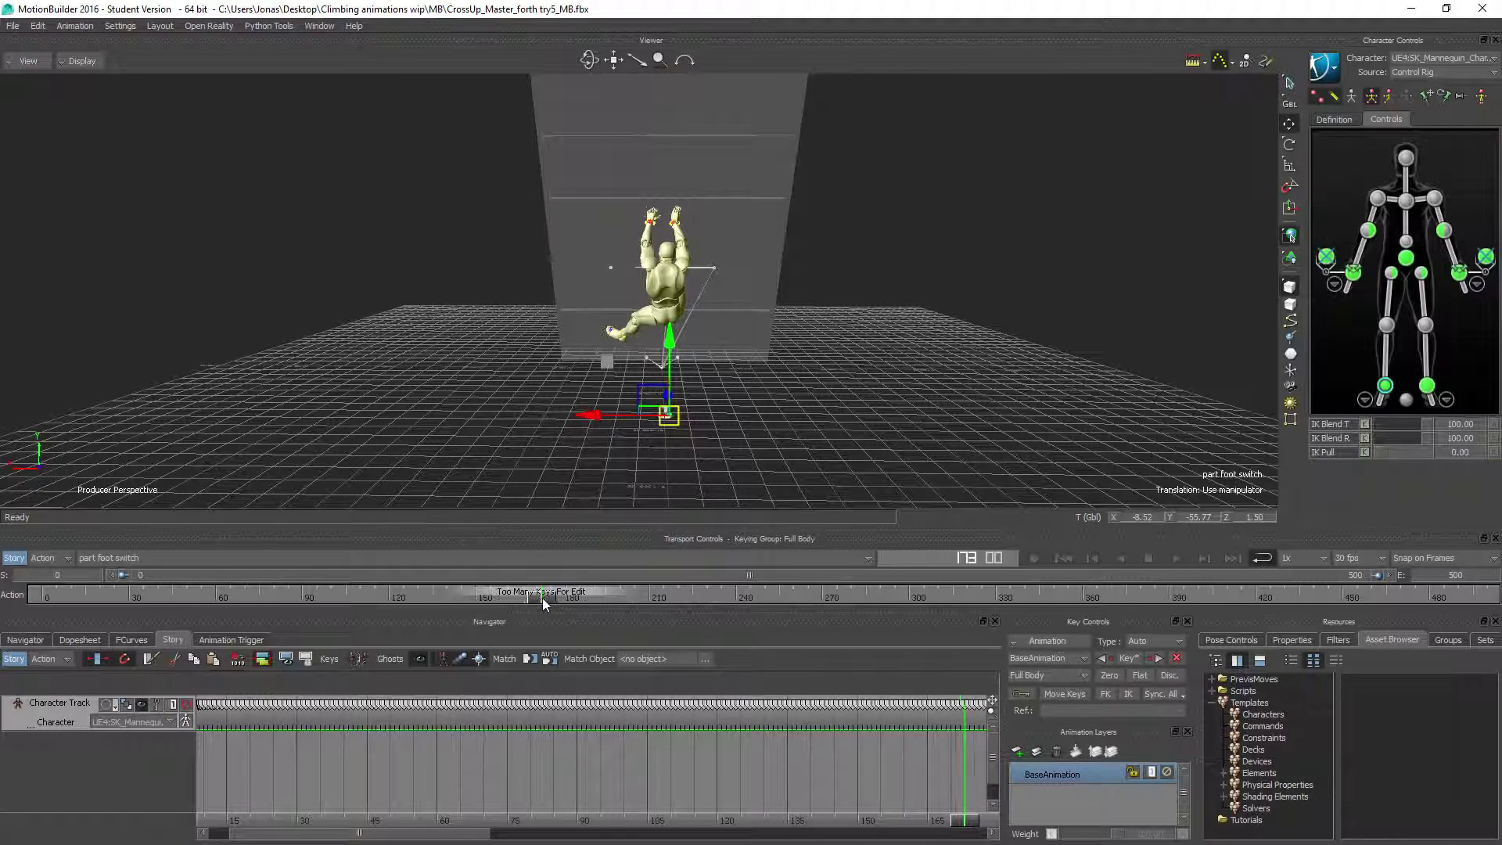
{"action": "left_click_drag", "start_coordinate": [544, 596], "coordinate": [549, 598]}
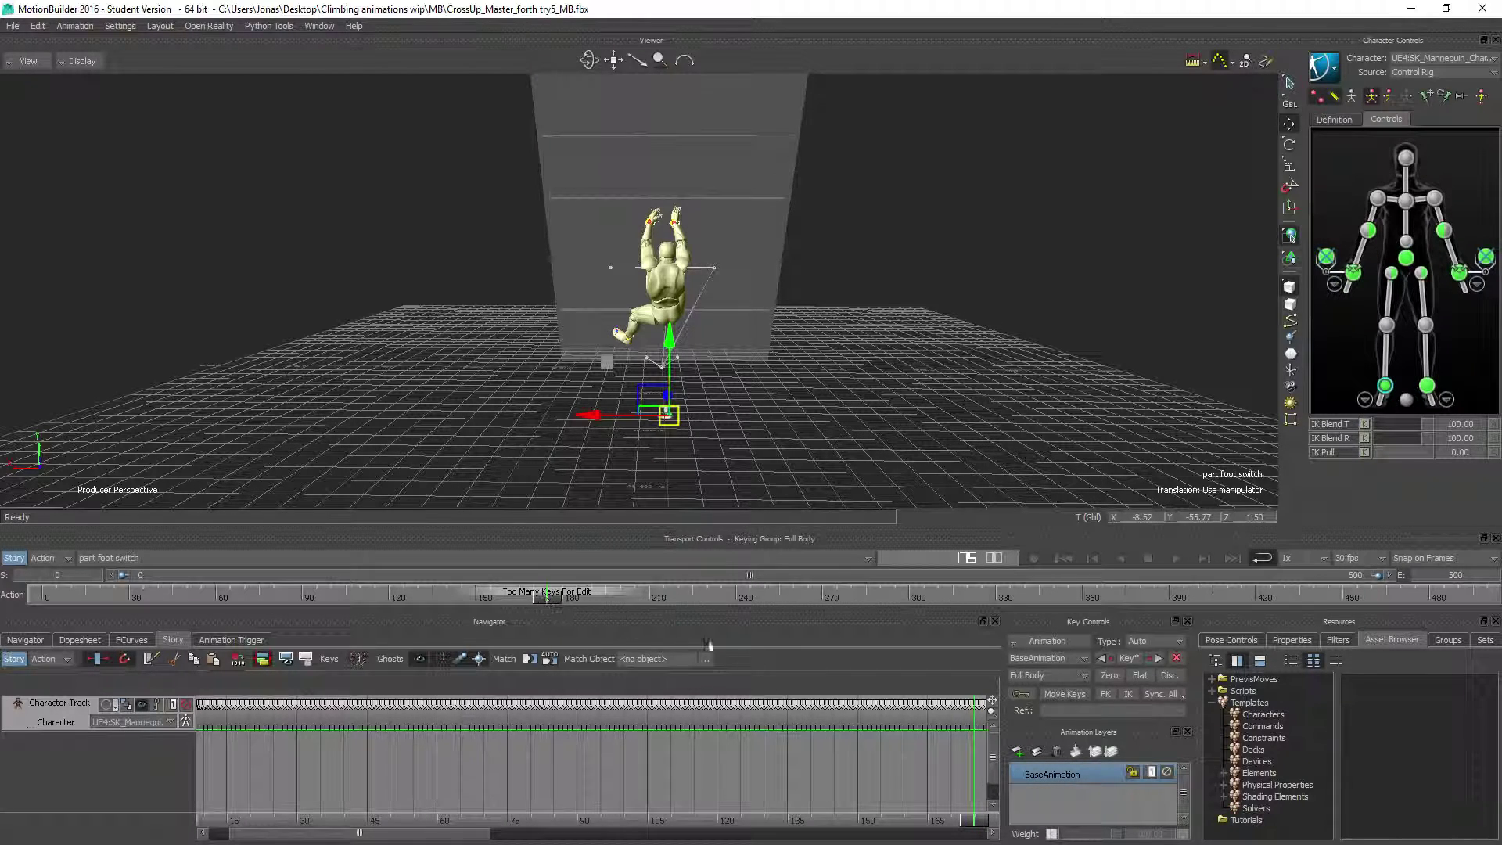
{"action": "left_click_drag", "start_coordinate": [942, 763], "coordinate": [704, 782]}
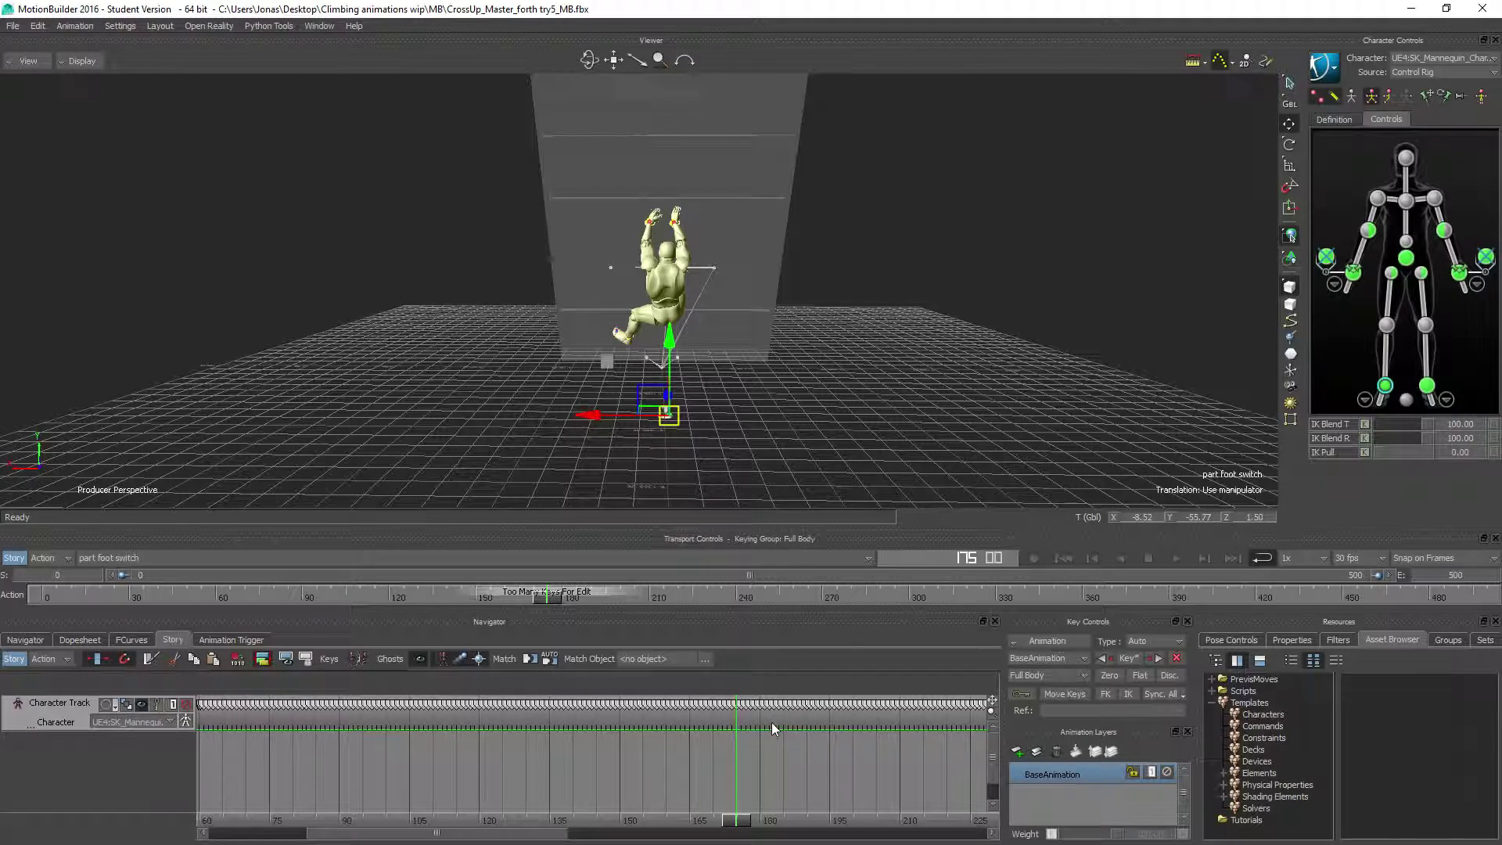
{"action": "left_click", "coordinate": [148, 660]}
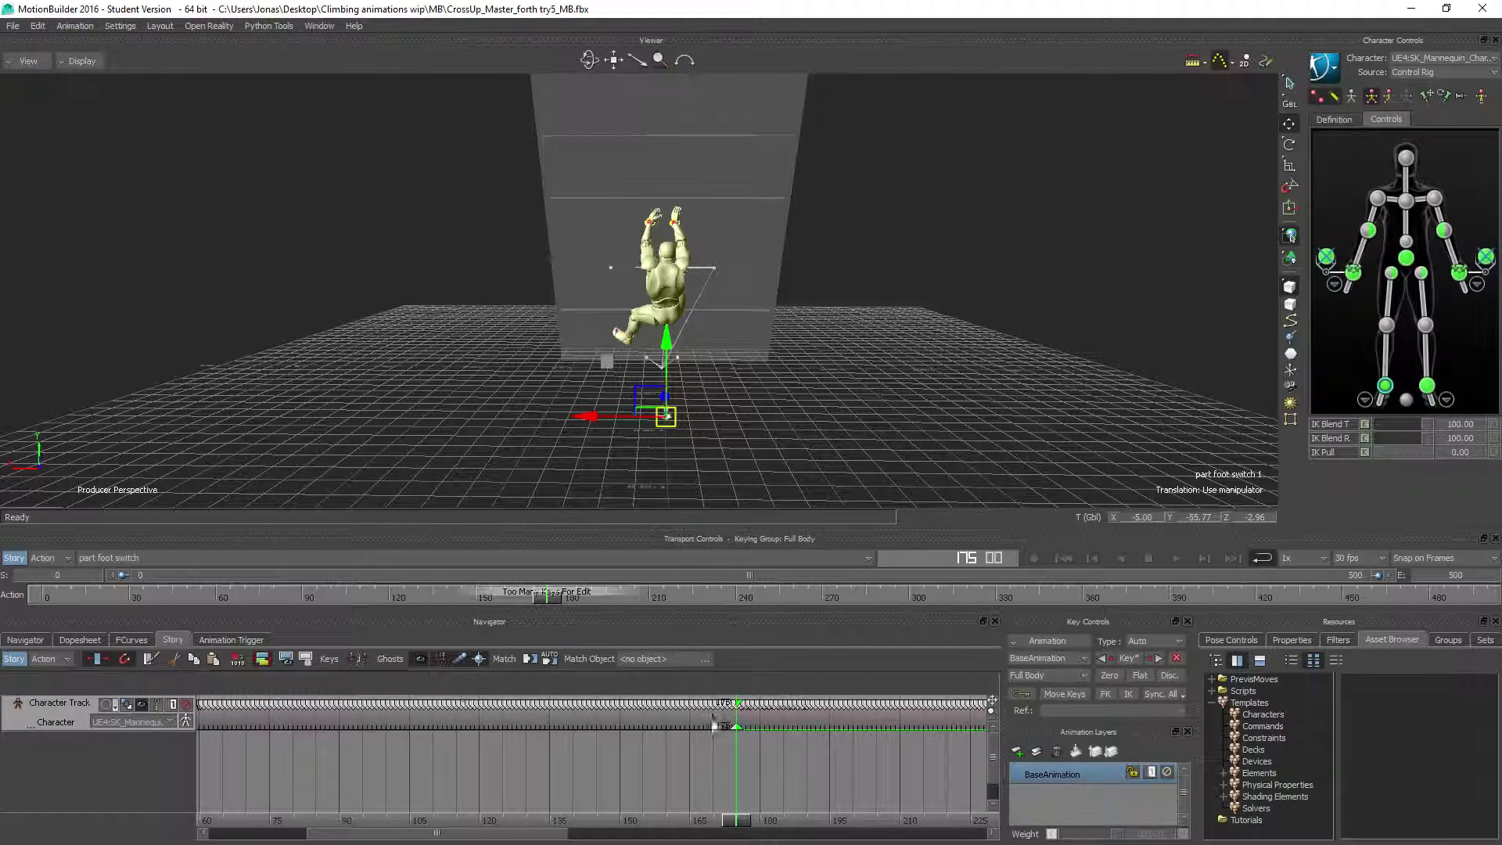
{"action": "left_click", "coordinate": [657, 726]}
{"action": "key", "text": "Delete"}
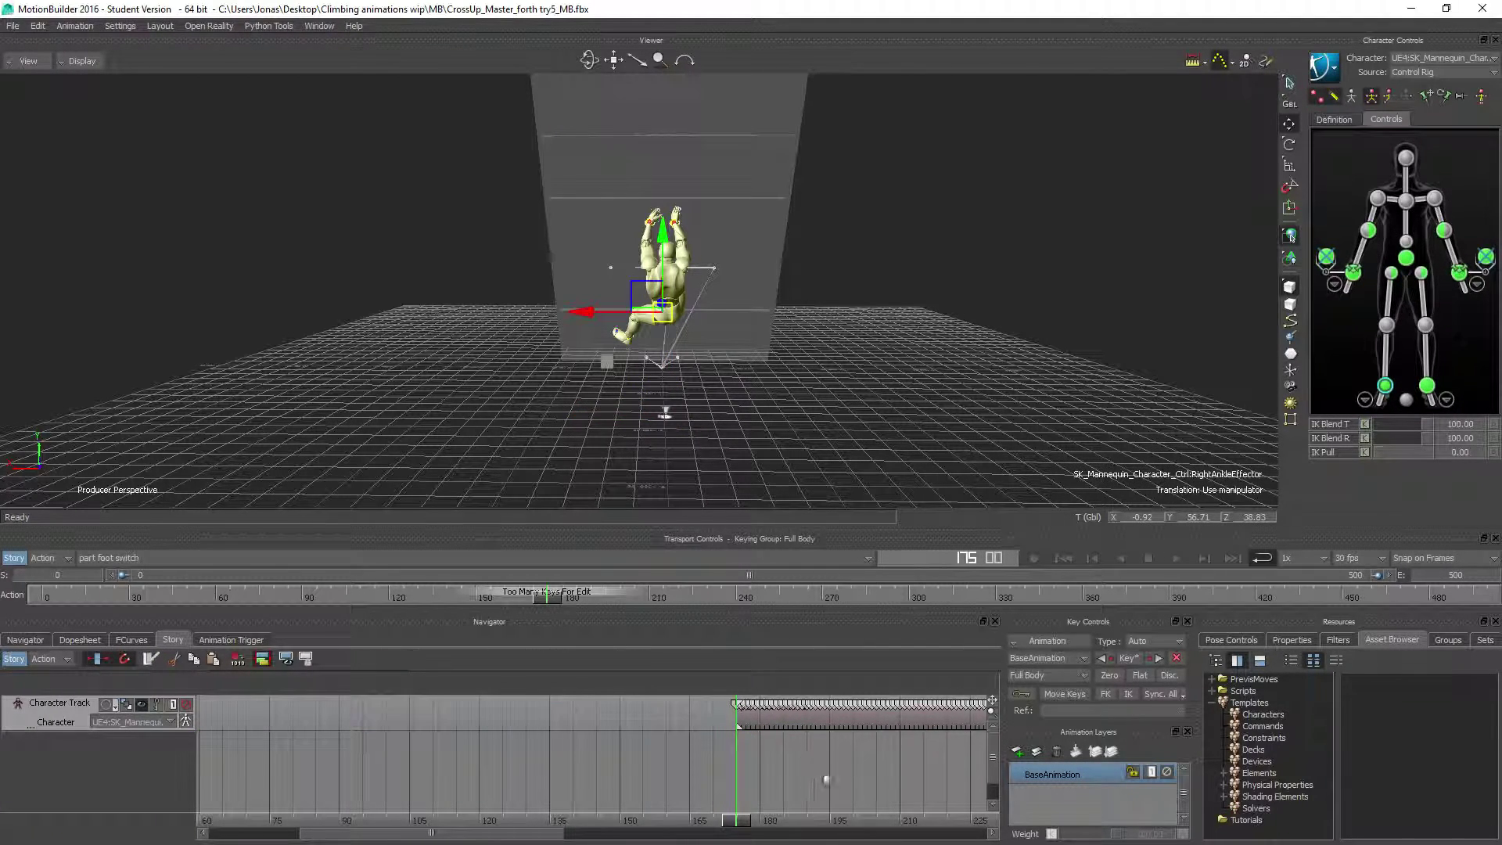
Step: Cut the remaining clip at frame 211, delete the part after it, and return the time cursor to frame 175
{"action": "left_click_drag", "start_coordinate": [735, 826], "coordinate": [905, 813]}
{"action": "left_click", "coordinate": [974, 726]}
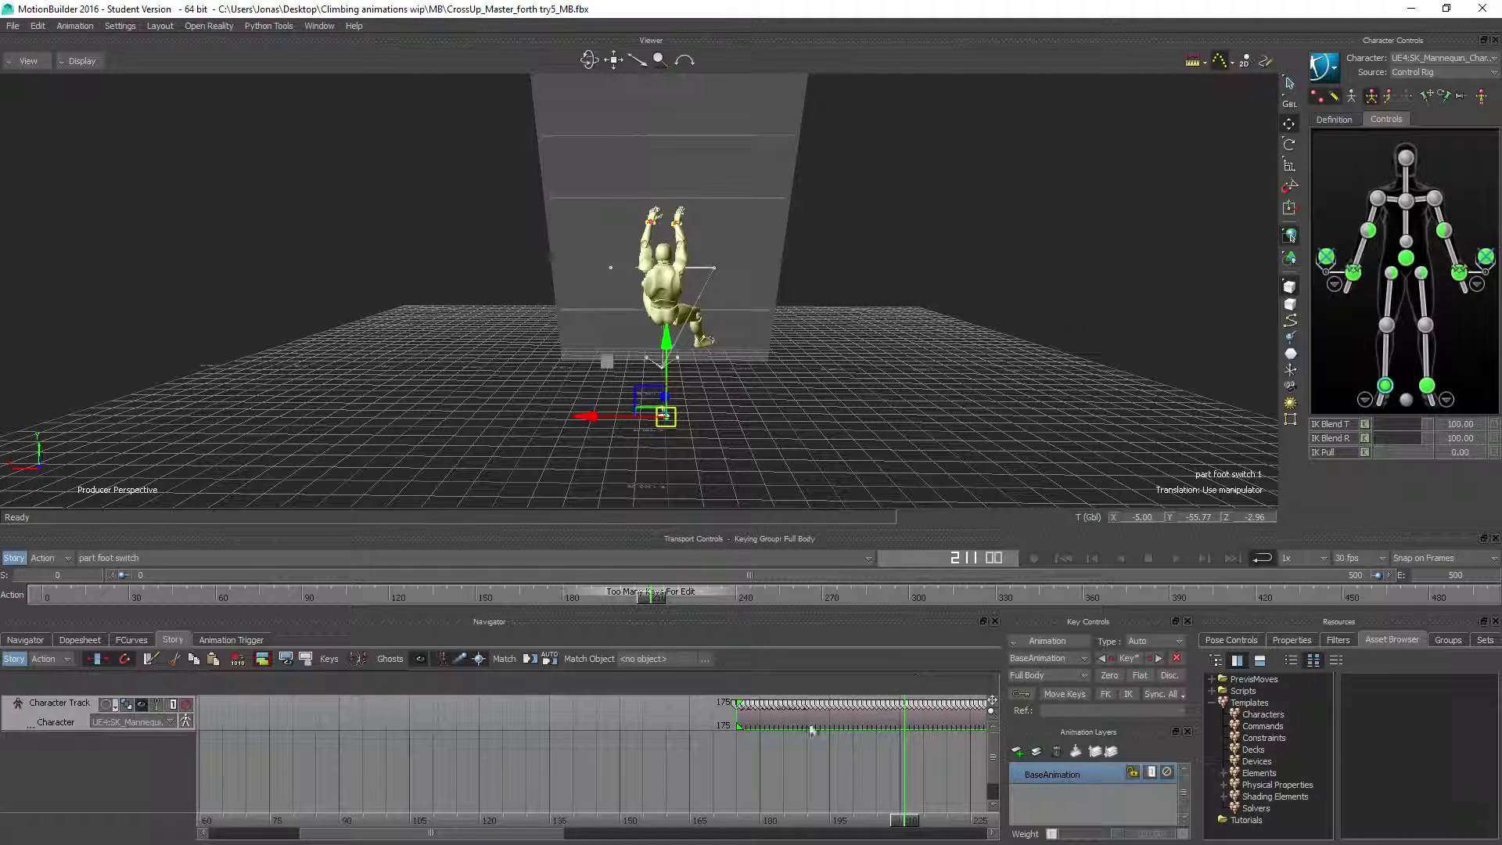
{"action": "left_click", "coordinate": [149, 661]}
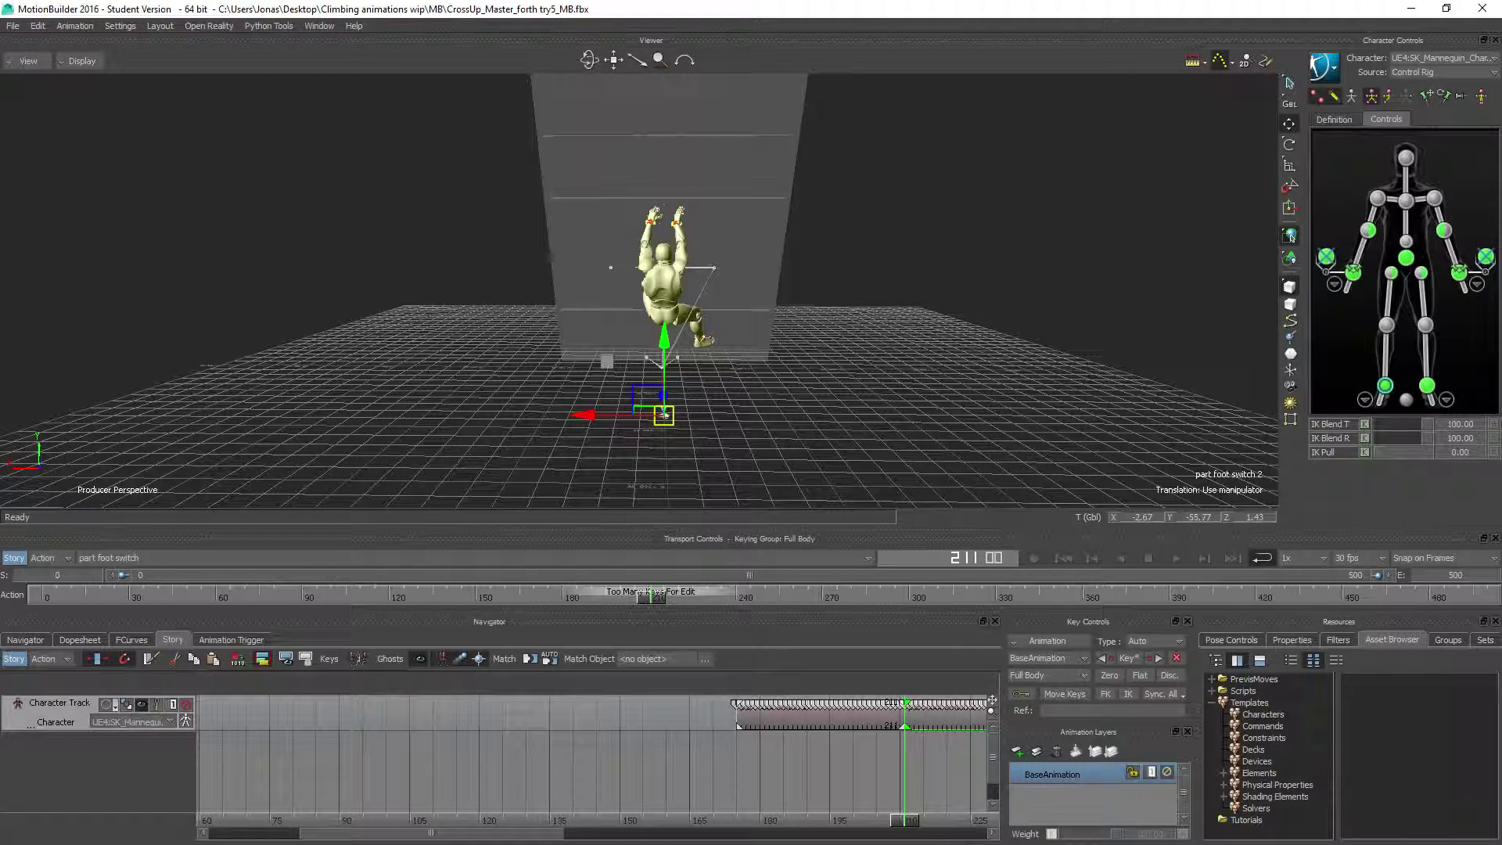
{"action": "key", "text": "Delete"}
{"action": "left_click", "coordinate": [814, 726]}
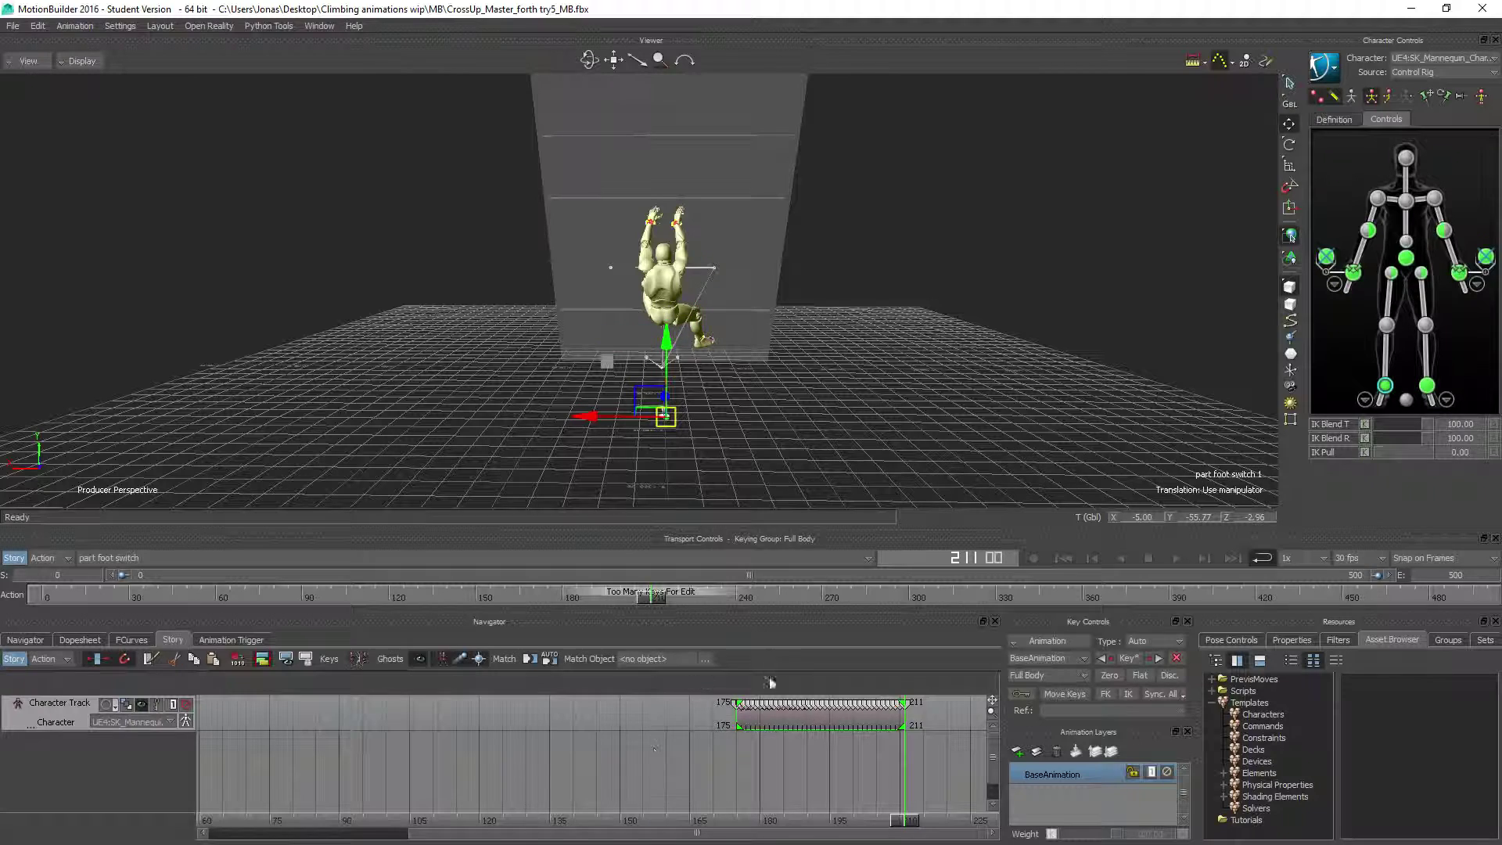
{"action": "left_click_drag", "start_coordinate": [908, 818], "coordinate": [734, 766]}
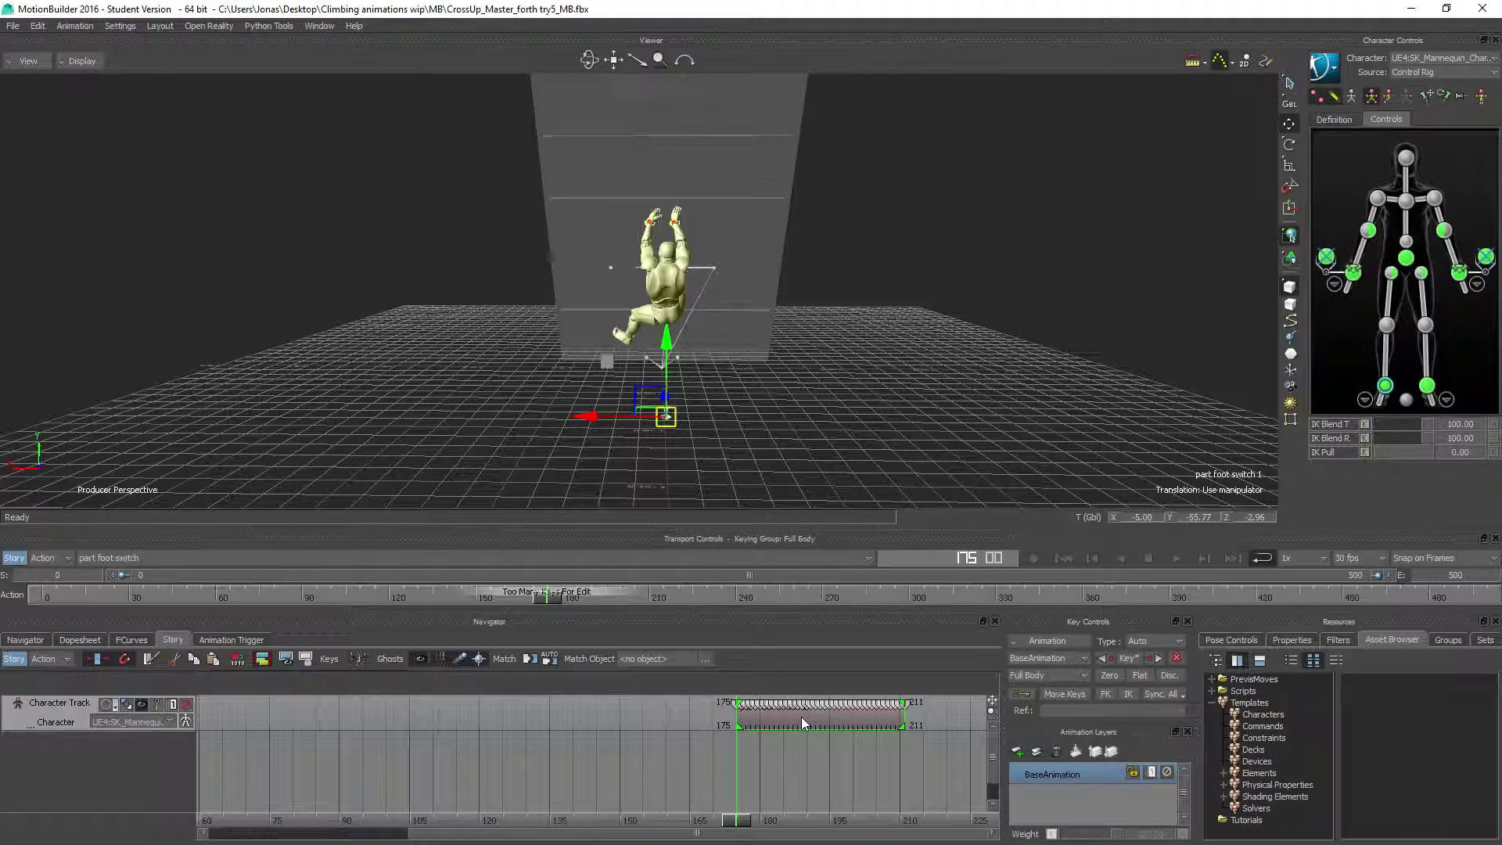
Step: Create a new take, Take 002, from the take list
{"action": "left_click", "coordinate": [223, 557]}
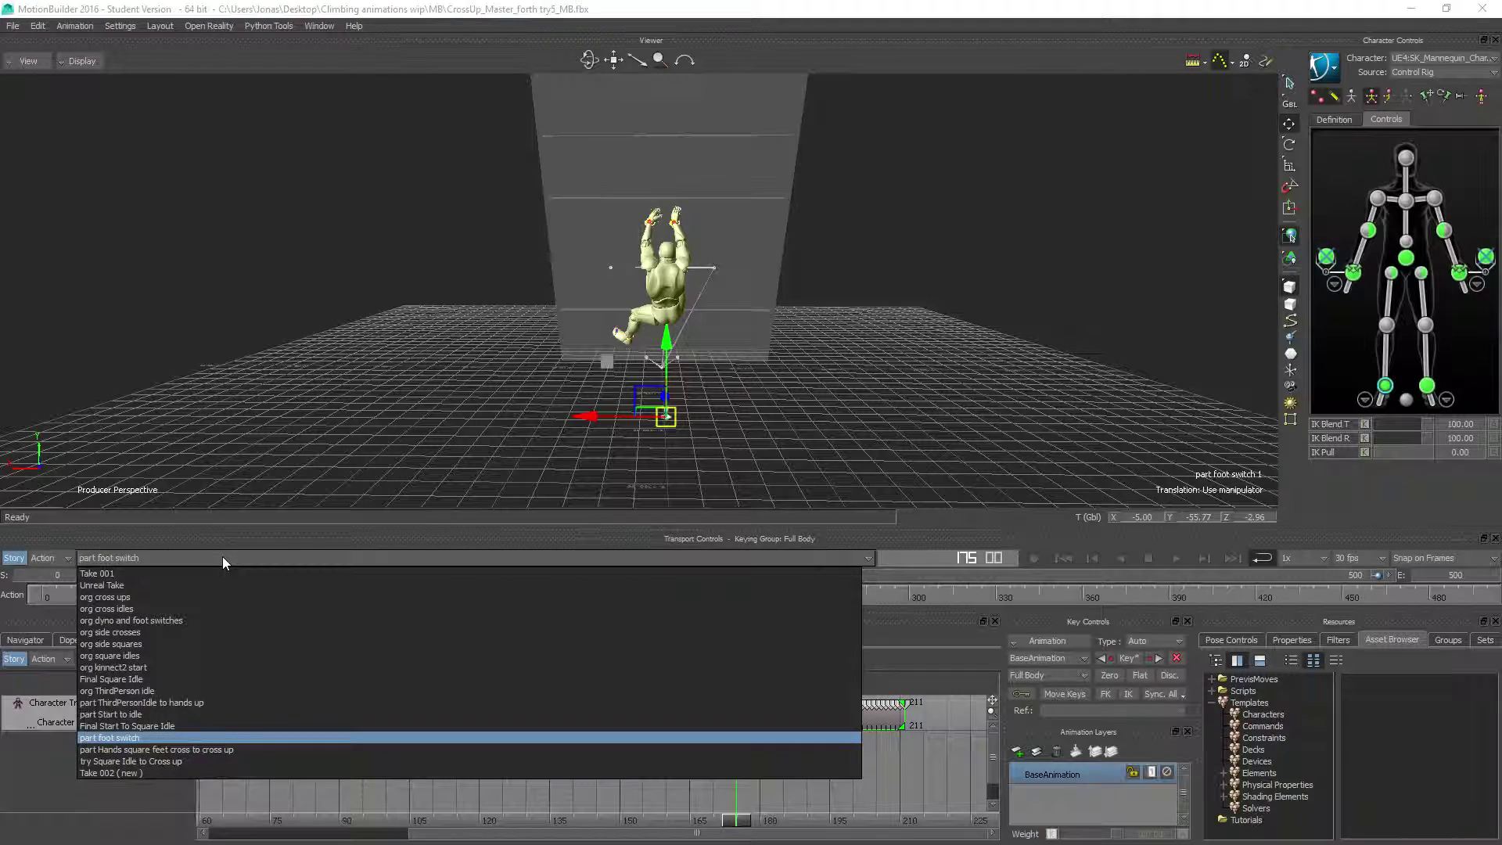
{"action": "left_click", "coordinate": [94, 773]}
{"action": "left_click", "coordinate": [765, 474]}
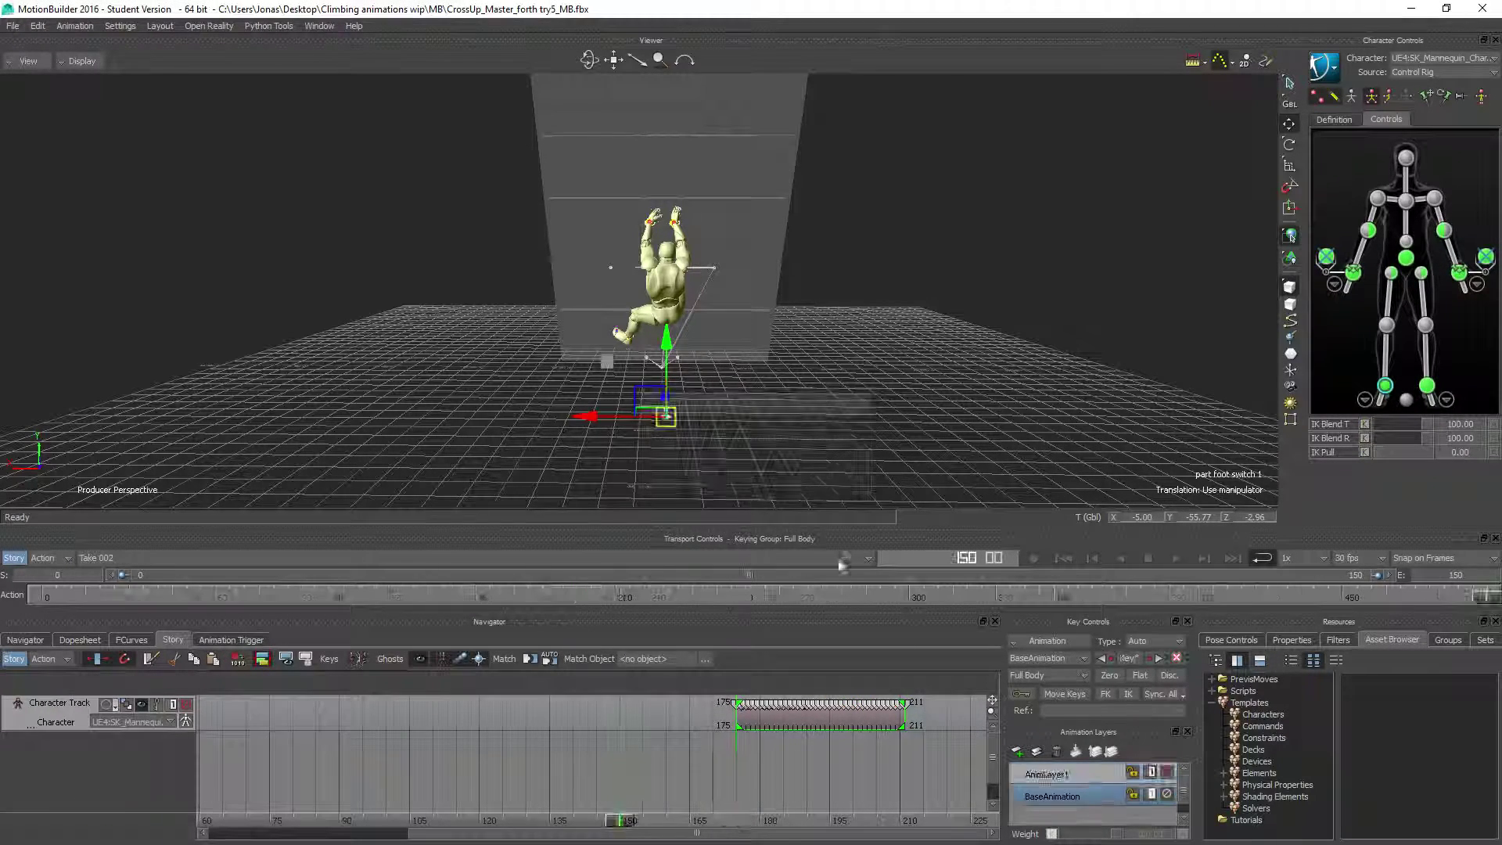
Step: Set the trimmed clip's start to frame 0 and fit the timeline range to it with Frame Start/End
{"action": "left_click", "coordinate": [722, 702]}
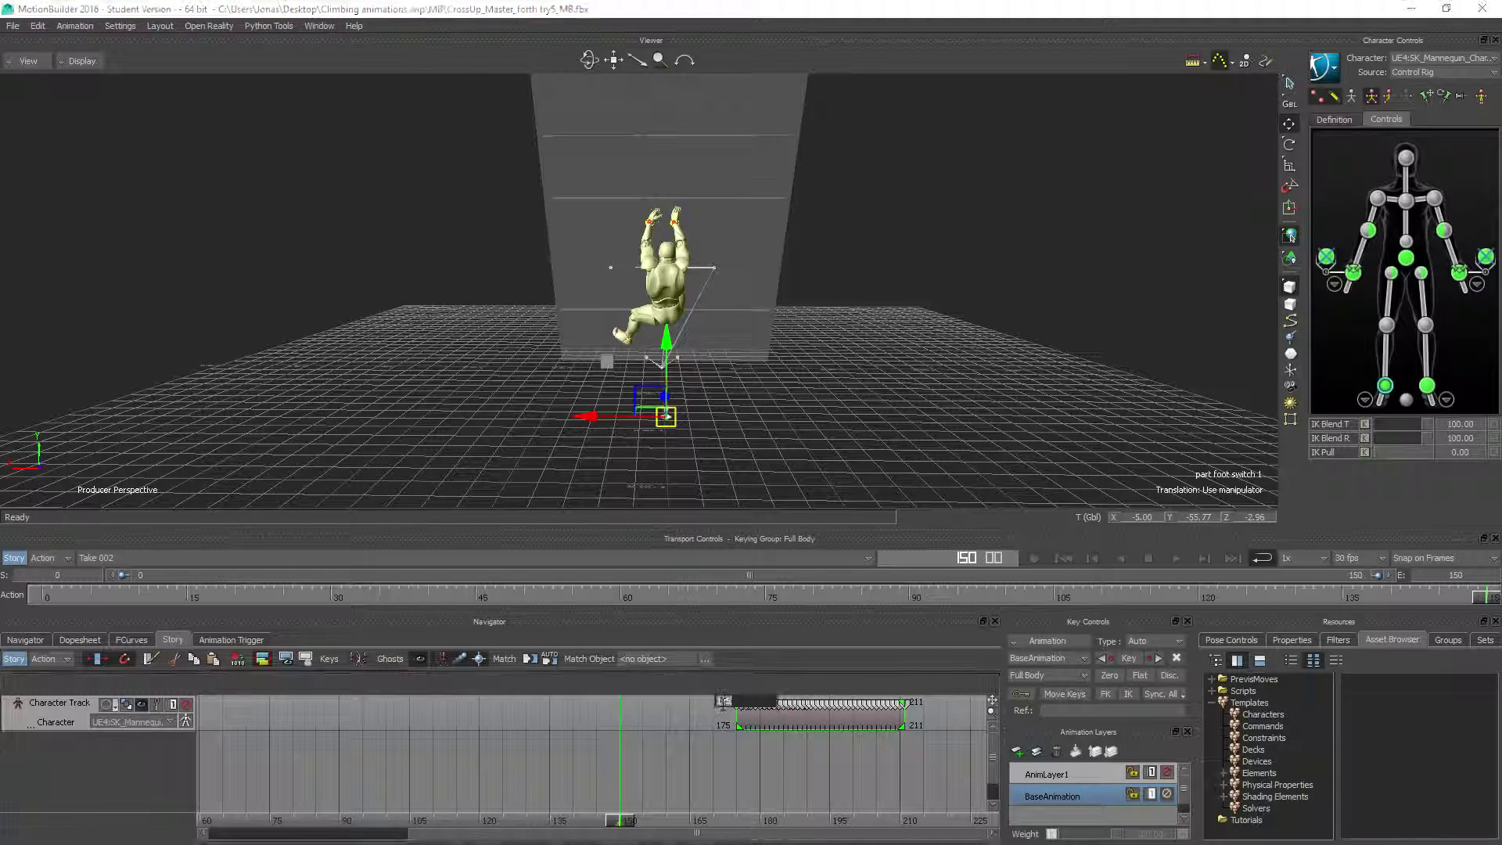
{"action": "key", "text": "Return"}
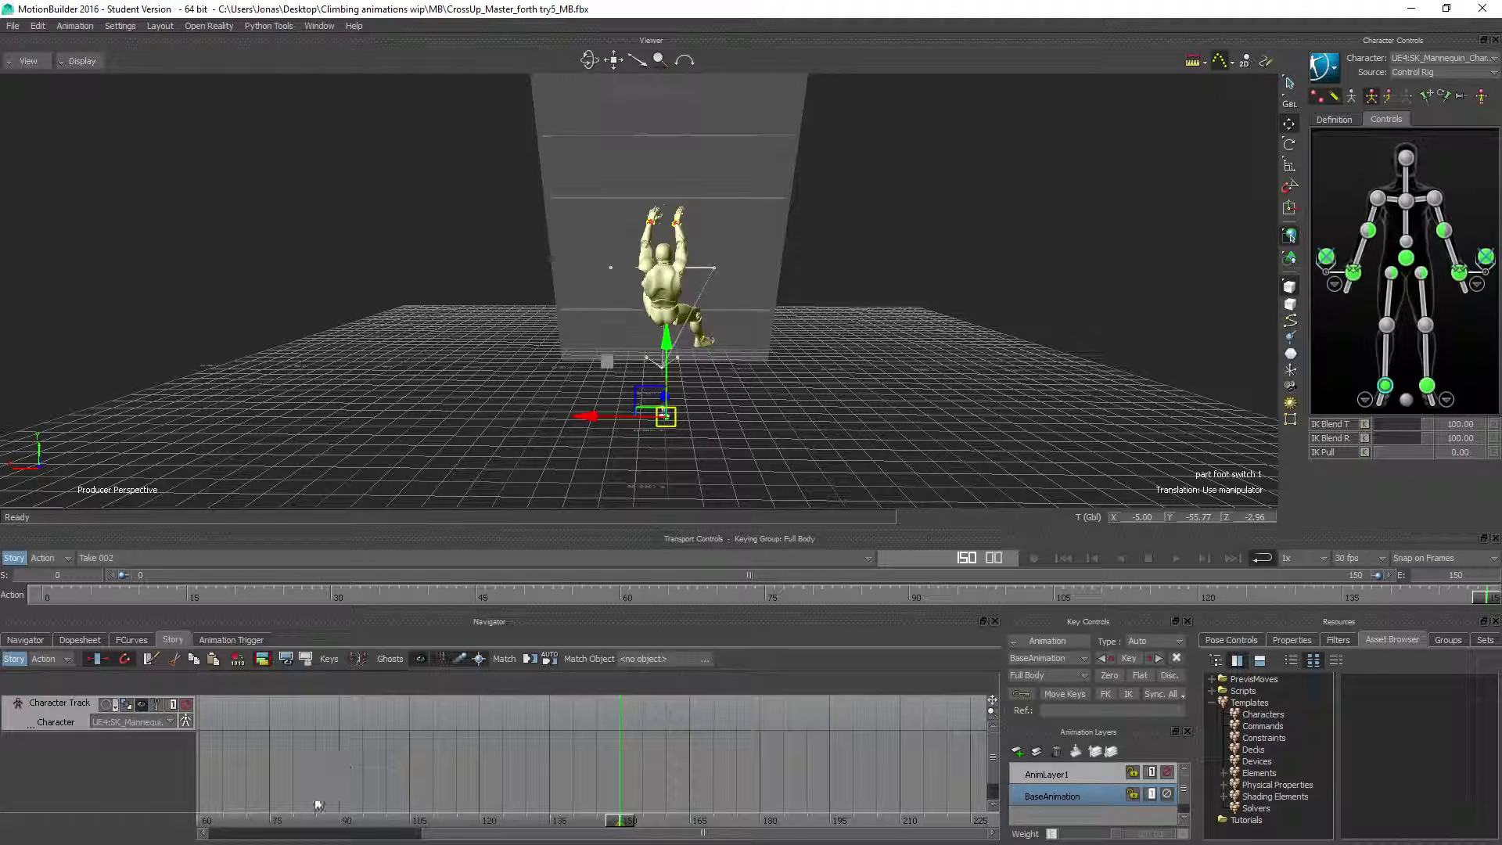
{"action": "left_click_drag", "start_coordinate": [504, 837], "coordinate": [301, 841]}
{"action": "right_click", "coordinate": [289, 720]}
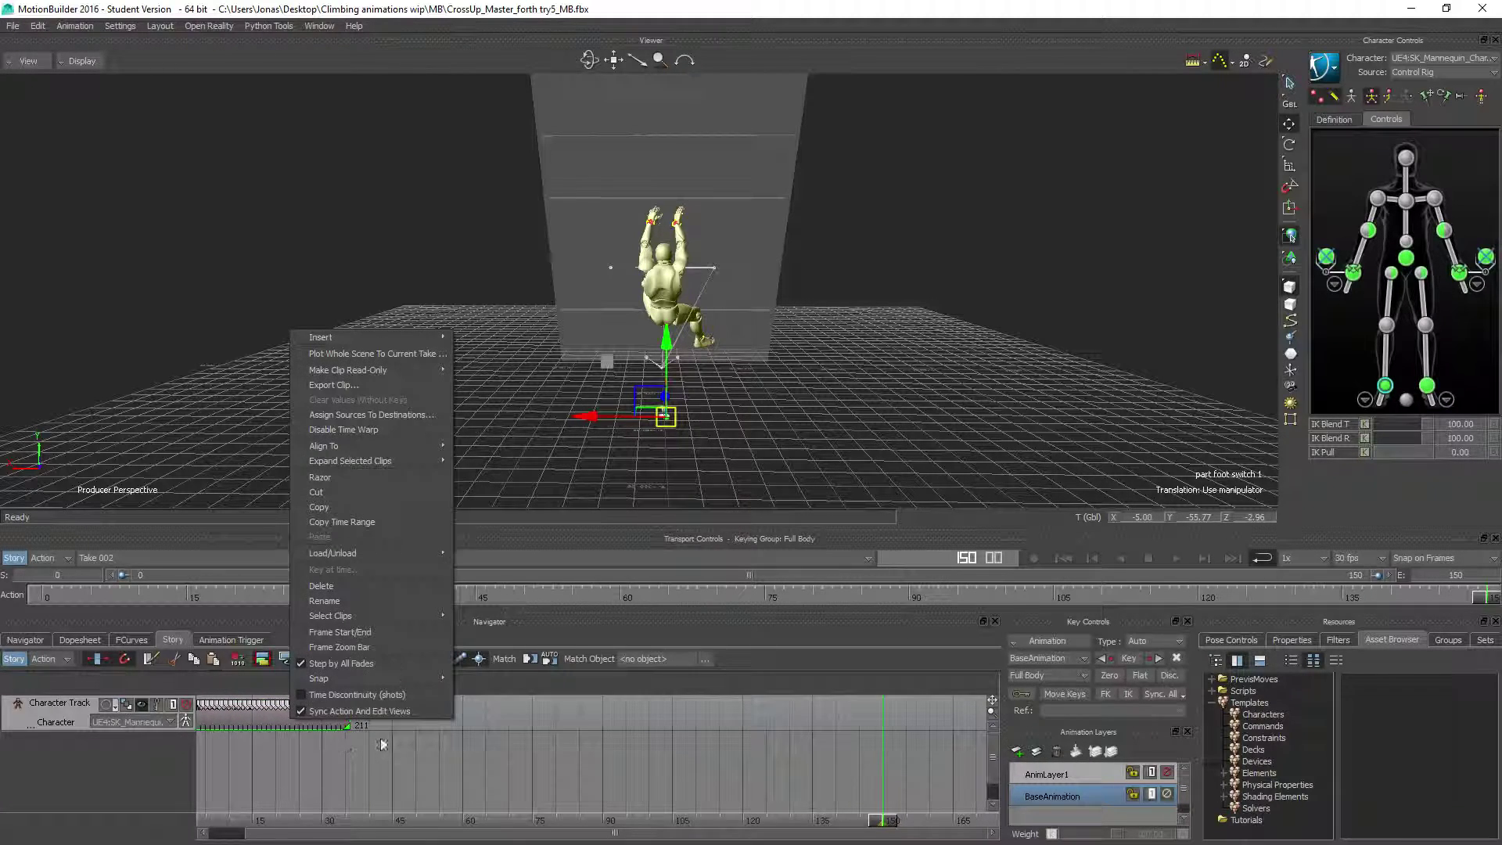
{"action": "left_click", "coordinate": [358, 634]}
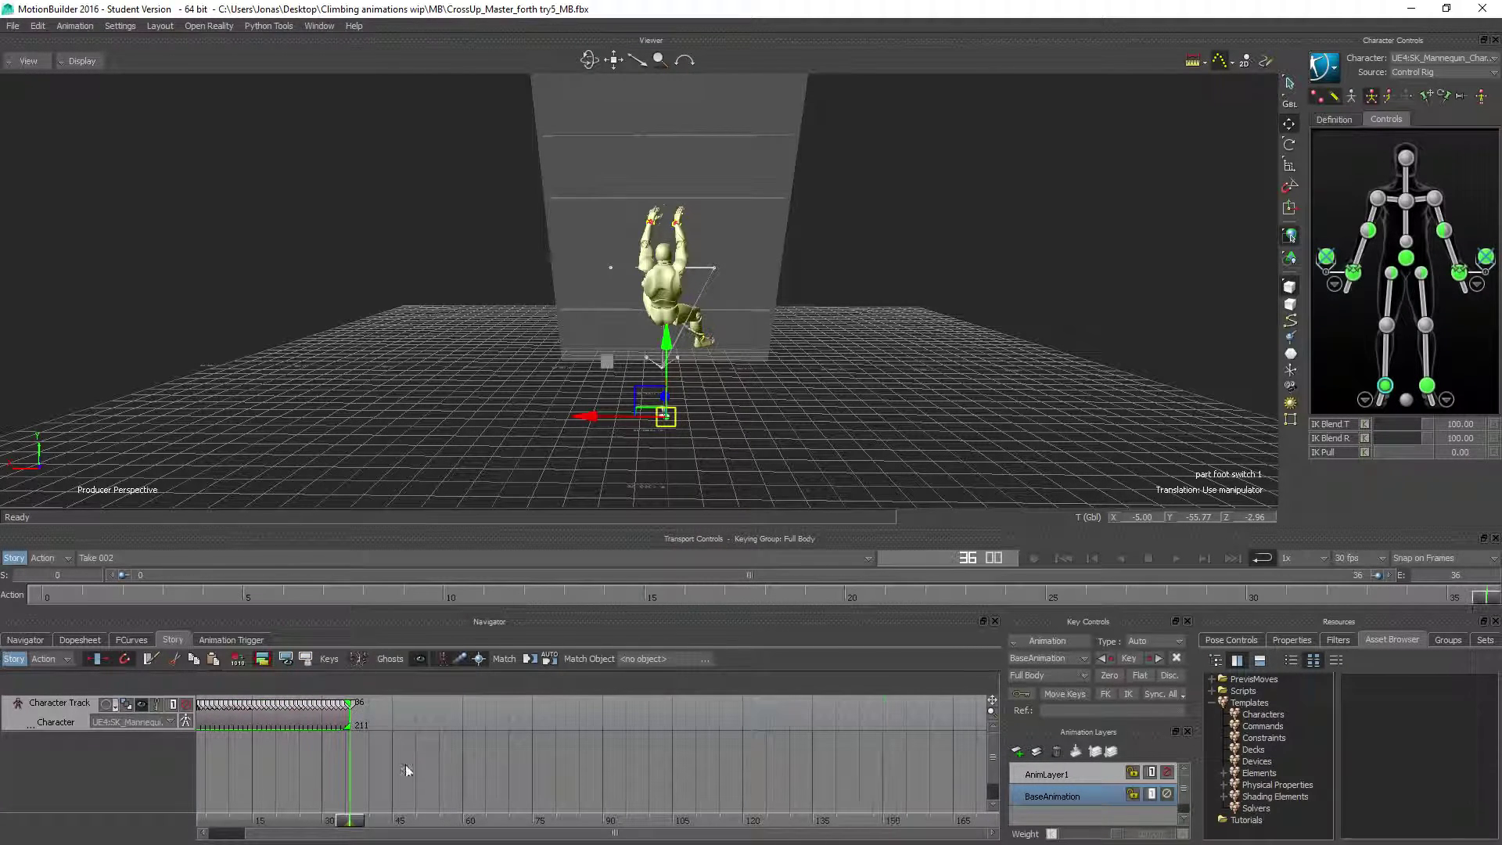
Step: Plot the whole scene from the trimmed foot switch clip to the current take
{"action": "left_click_drag", "start_coordinate": [284, 759], "coordinate": [660, 723], "text": "shift"}
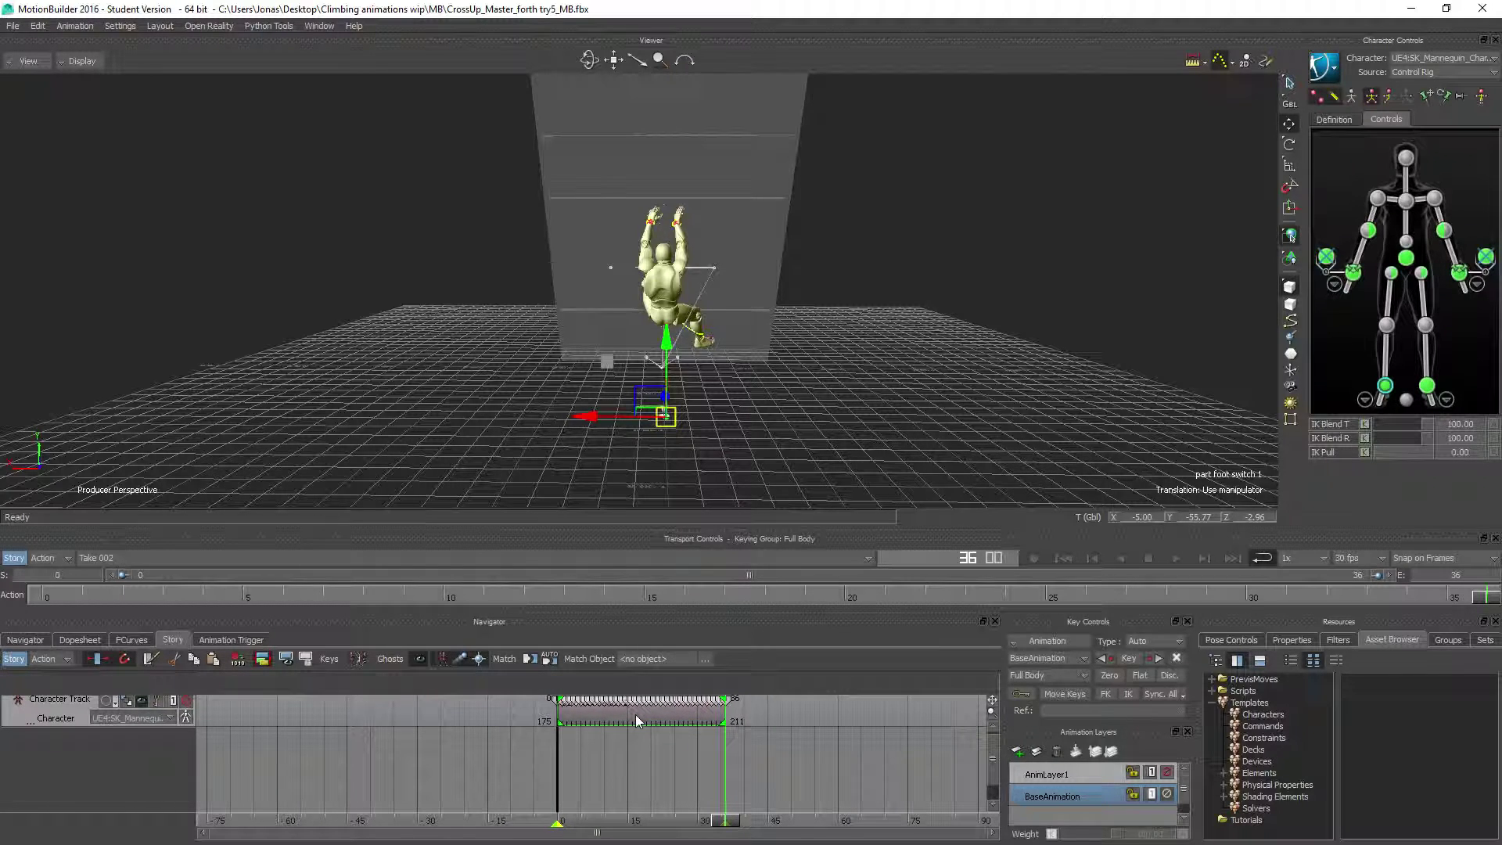
{"action": "right_click", "coordinate": [638, 715]}
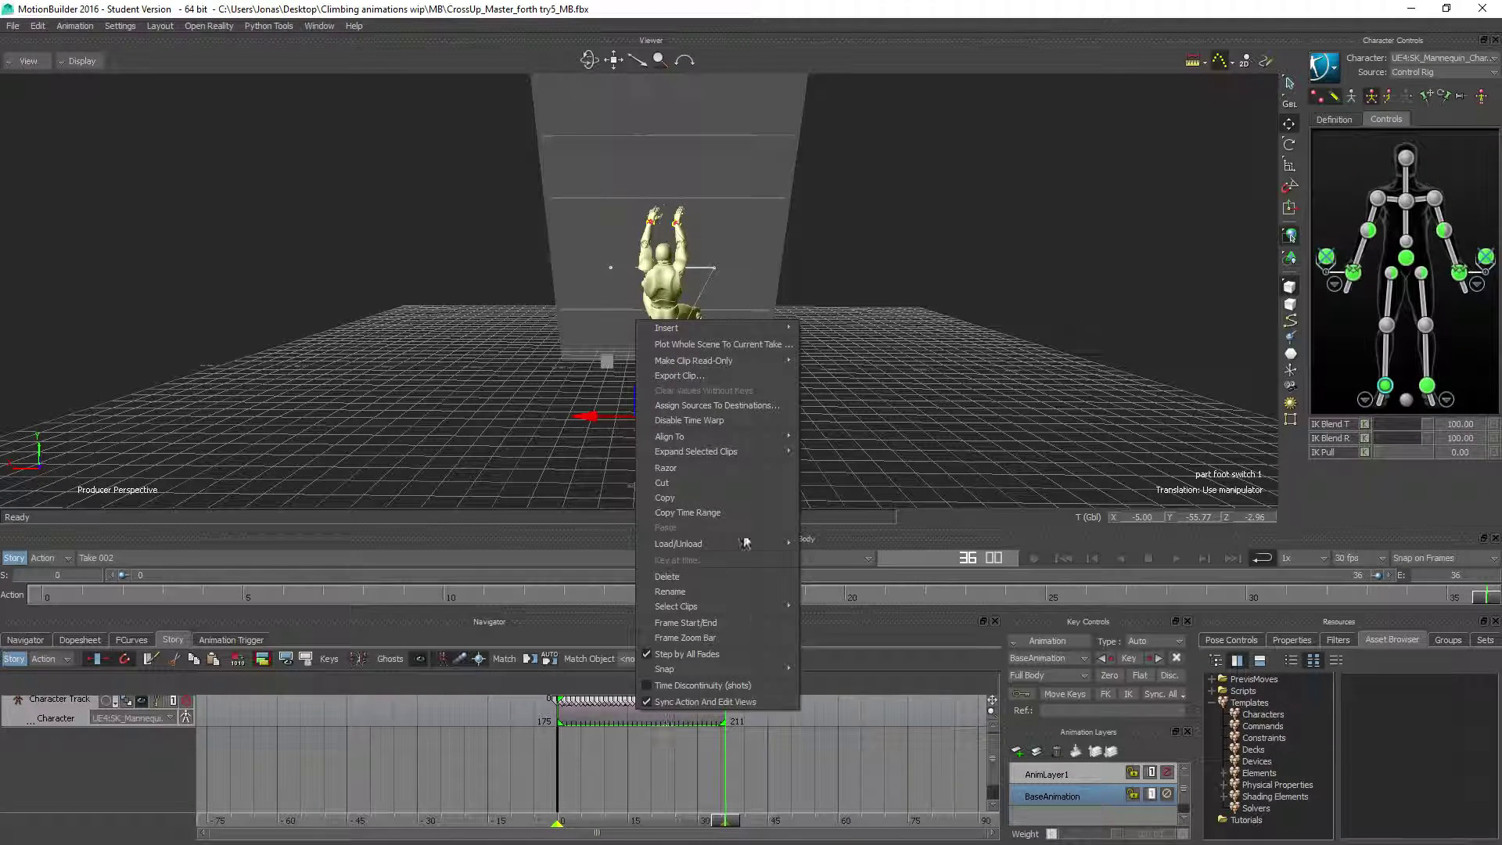
{"action": "left_click", "coordinate": [725, 345]}
{"action": "left_click", "coordinate": [770, 602]}
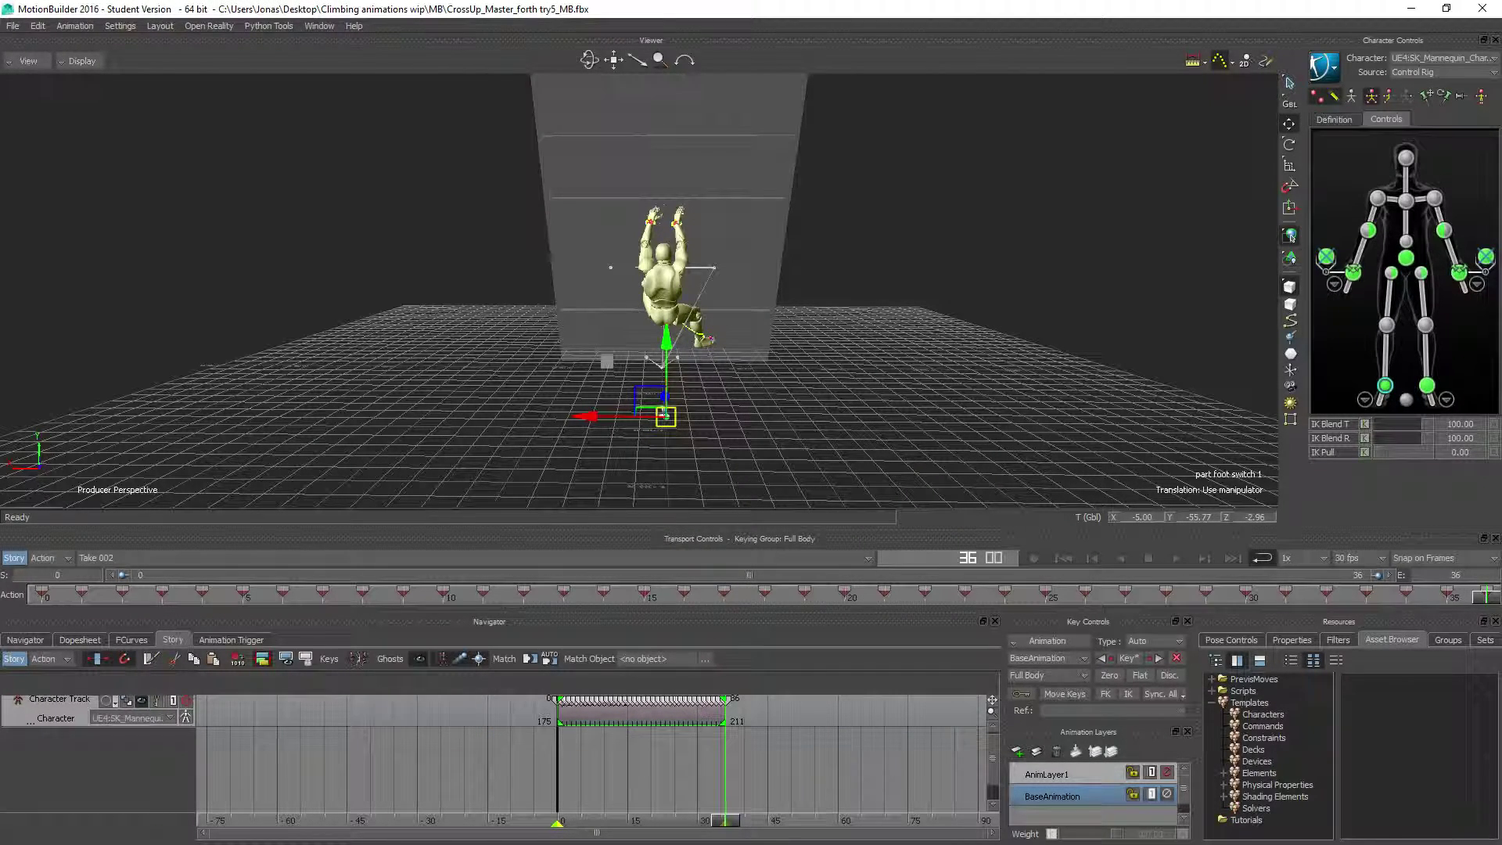
Step: Switch to the Final Square Idle take and store the character's frame 0 pose in Pose Controls
{"action": "left_click", "coordinate": [701, 338]}
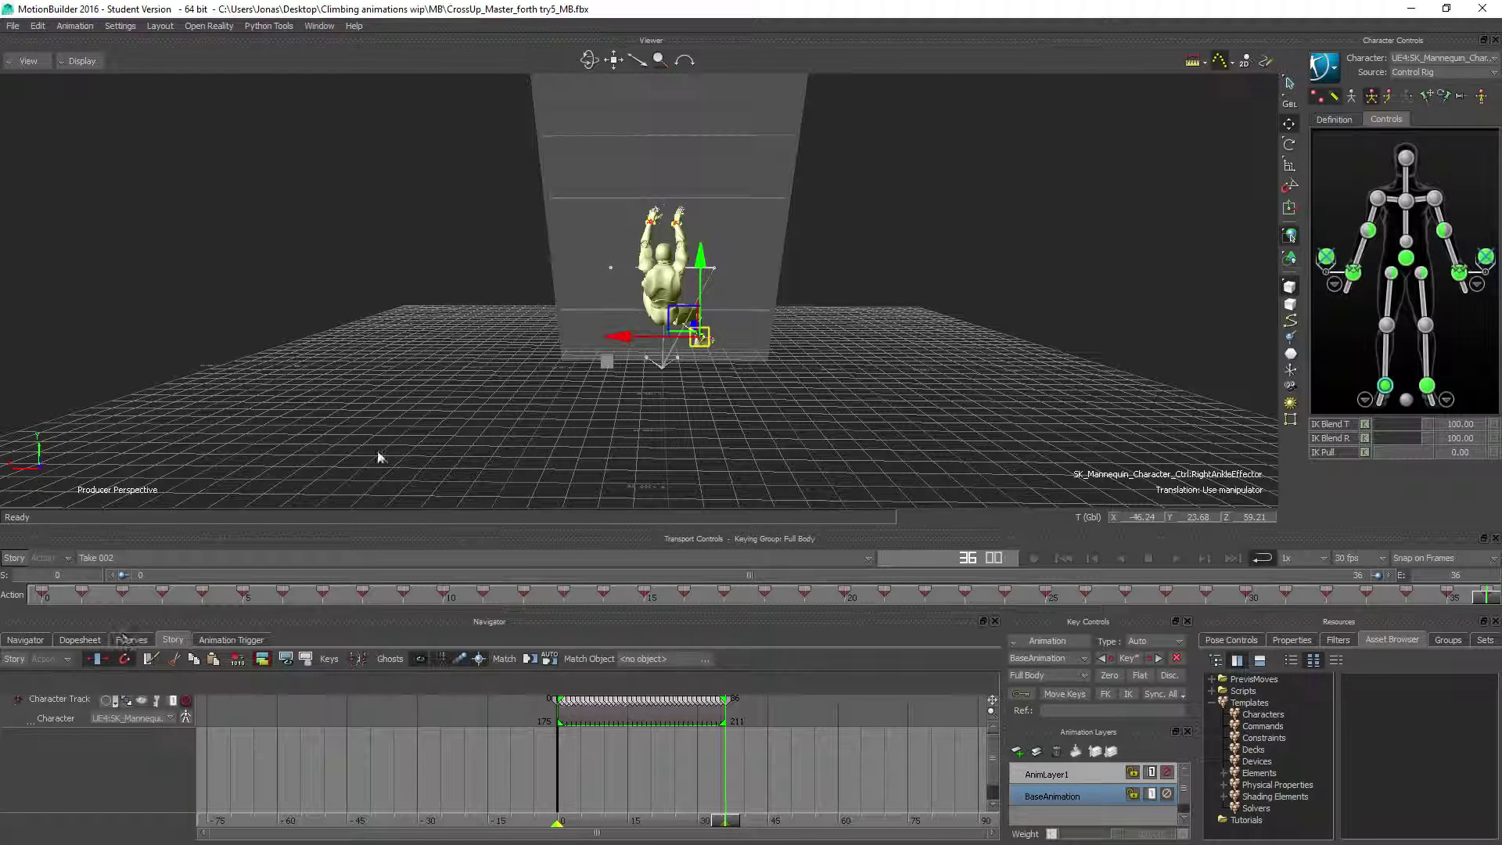
{"action": "left_click", "coordinate": [133, 558]}
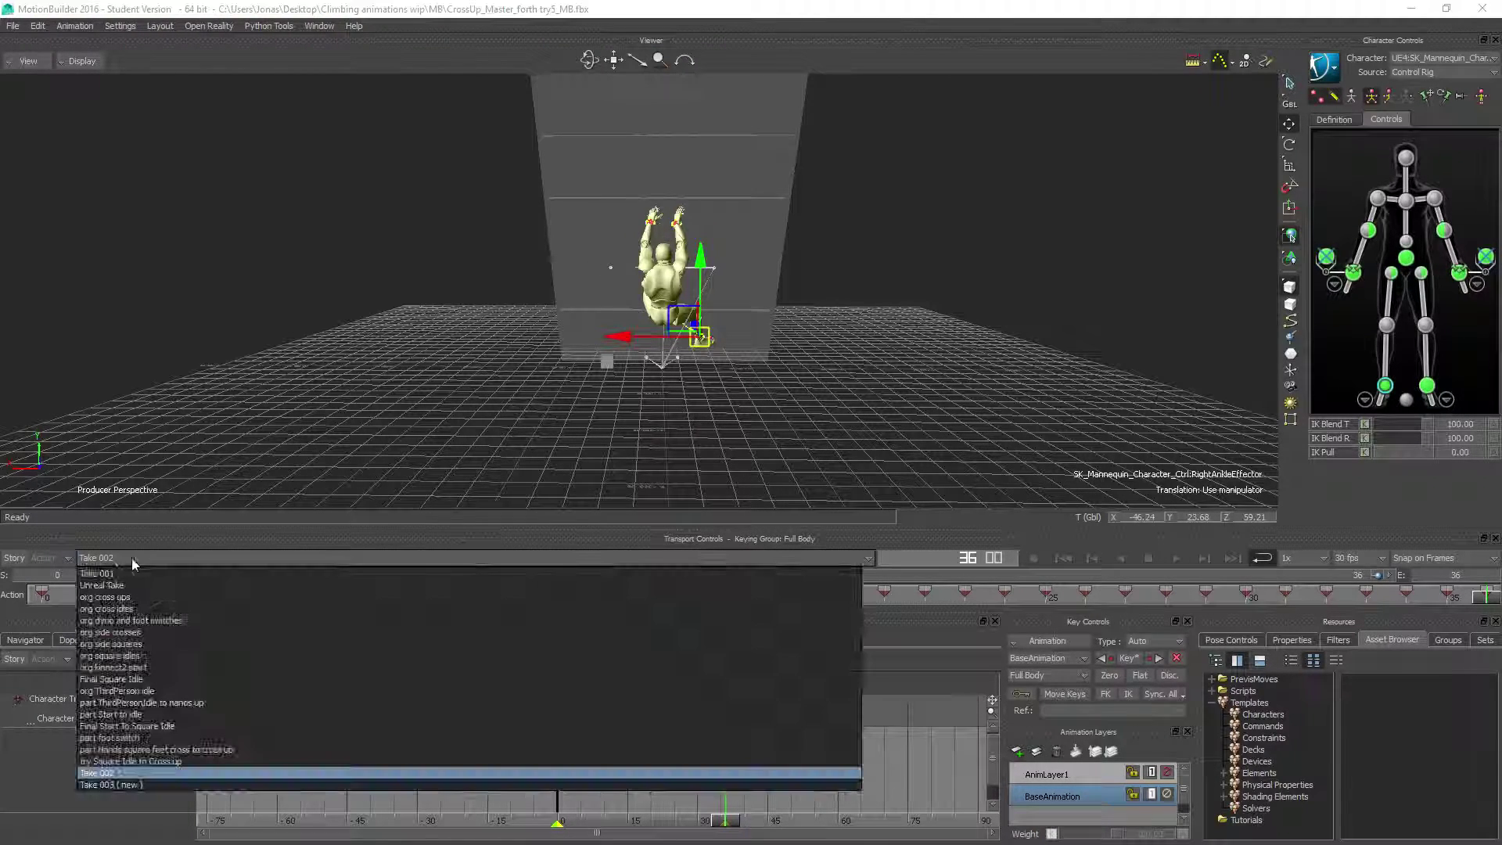
{"action": "left_click", "coordinate": [115, 679]}
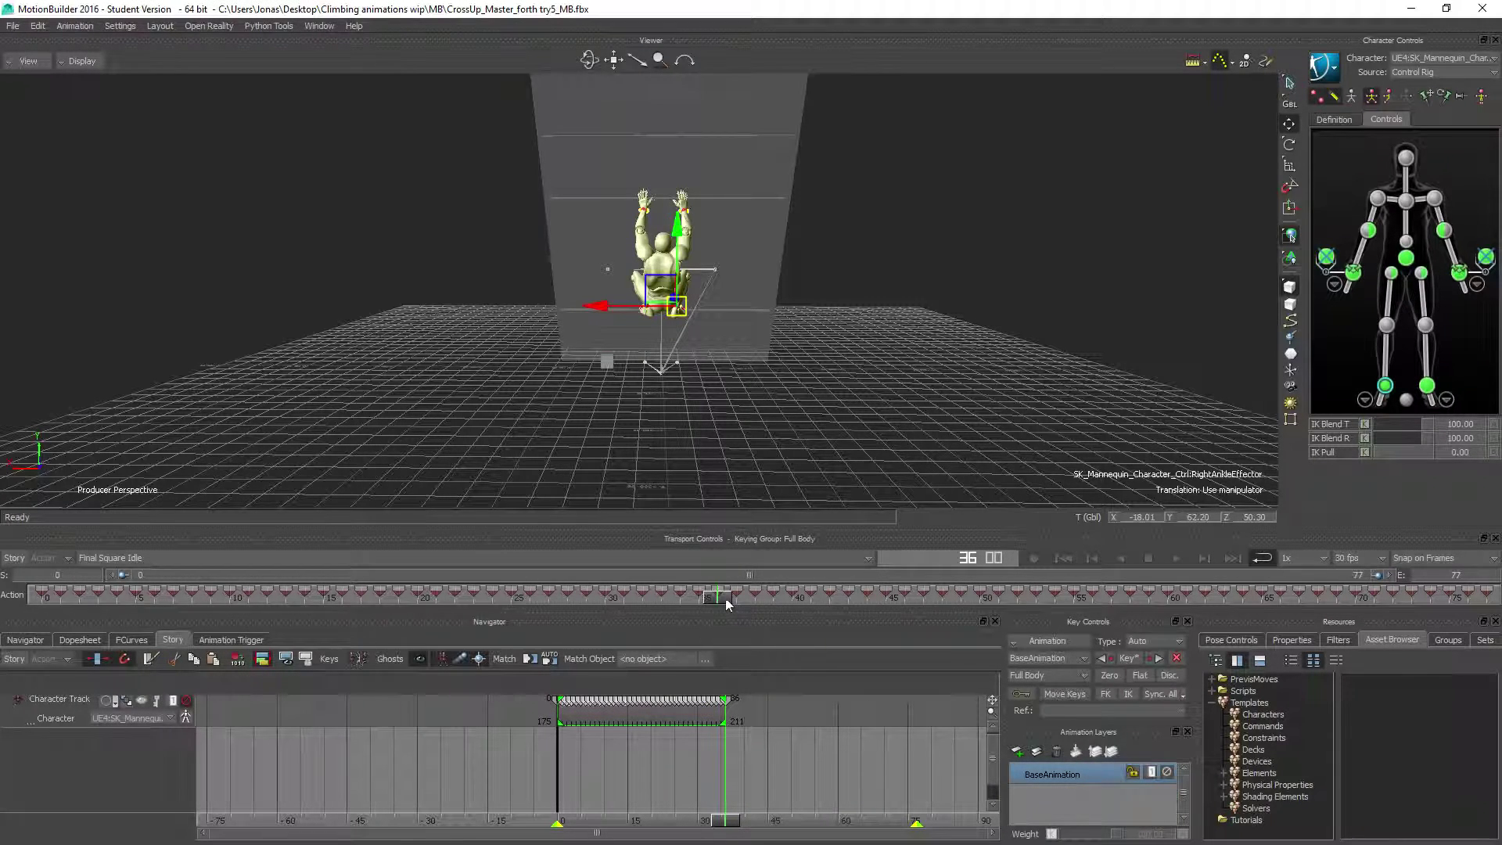
{"action": "left_click_drag", "start_coordinate": [714, 601], "coordinate": [44, 599]}
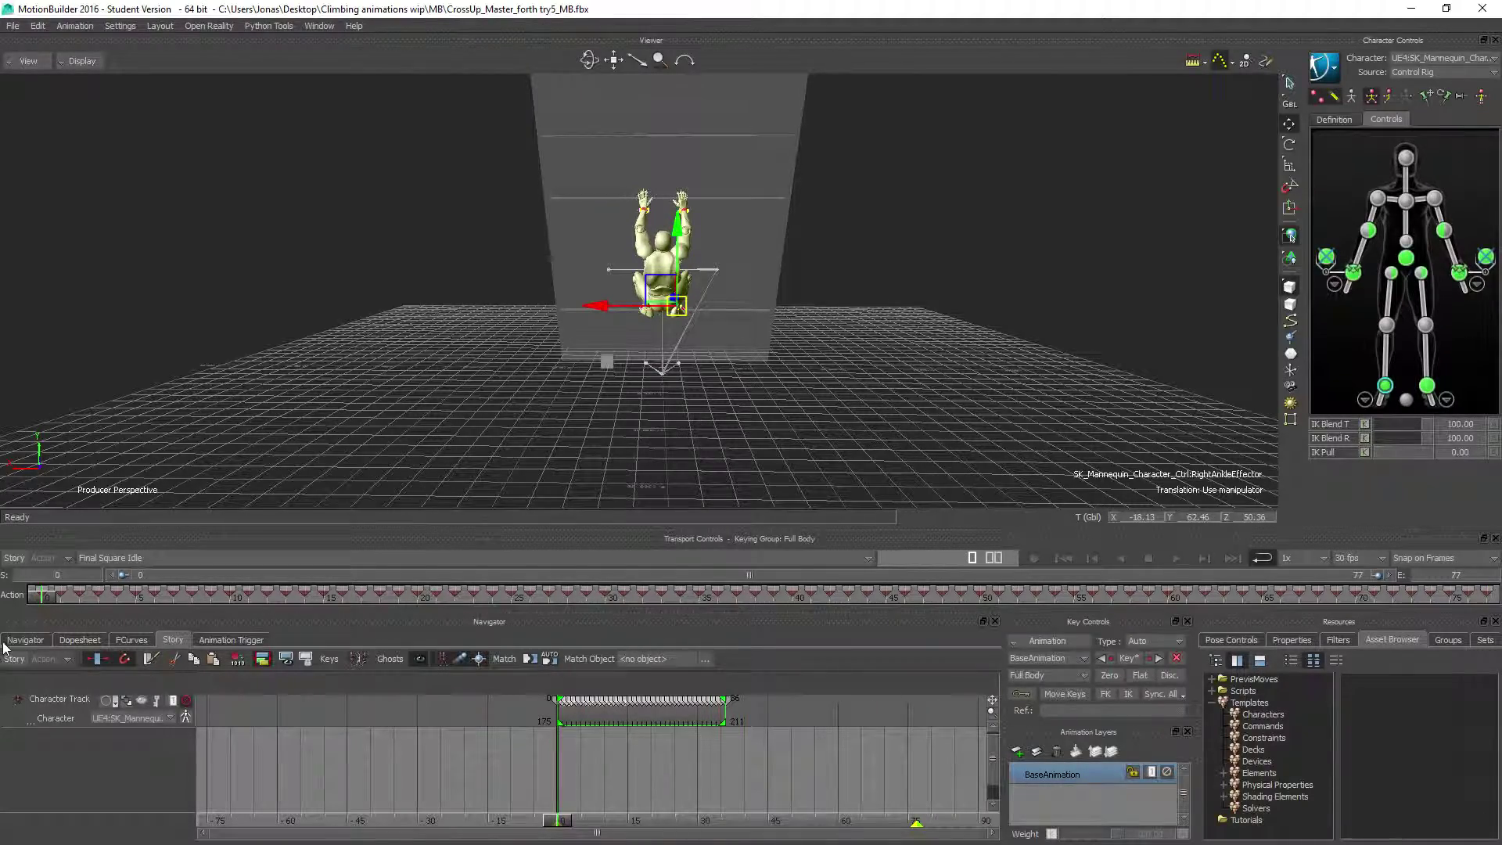
{"action": "left_click_drag", "start_coordinate": [609, 188], "coordinate": [679, 301], "text": "ctrl"}
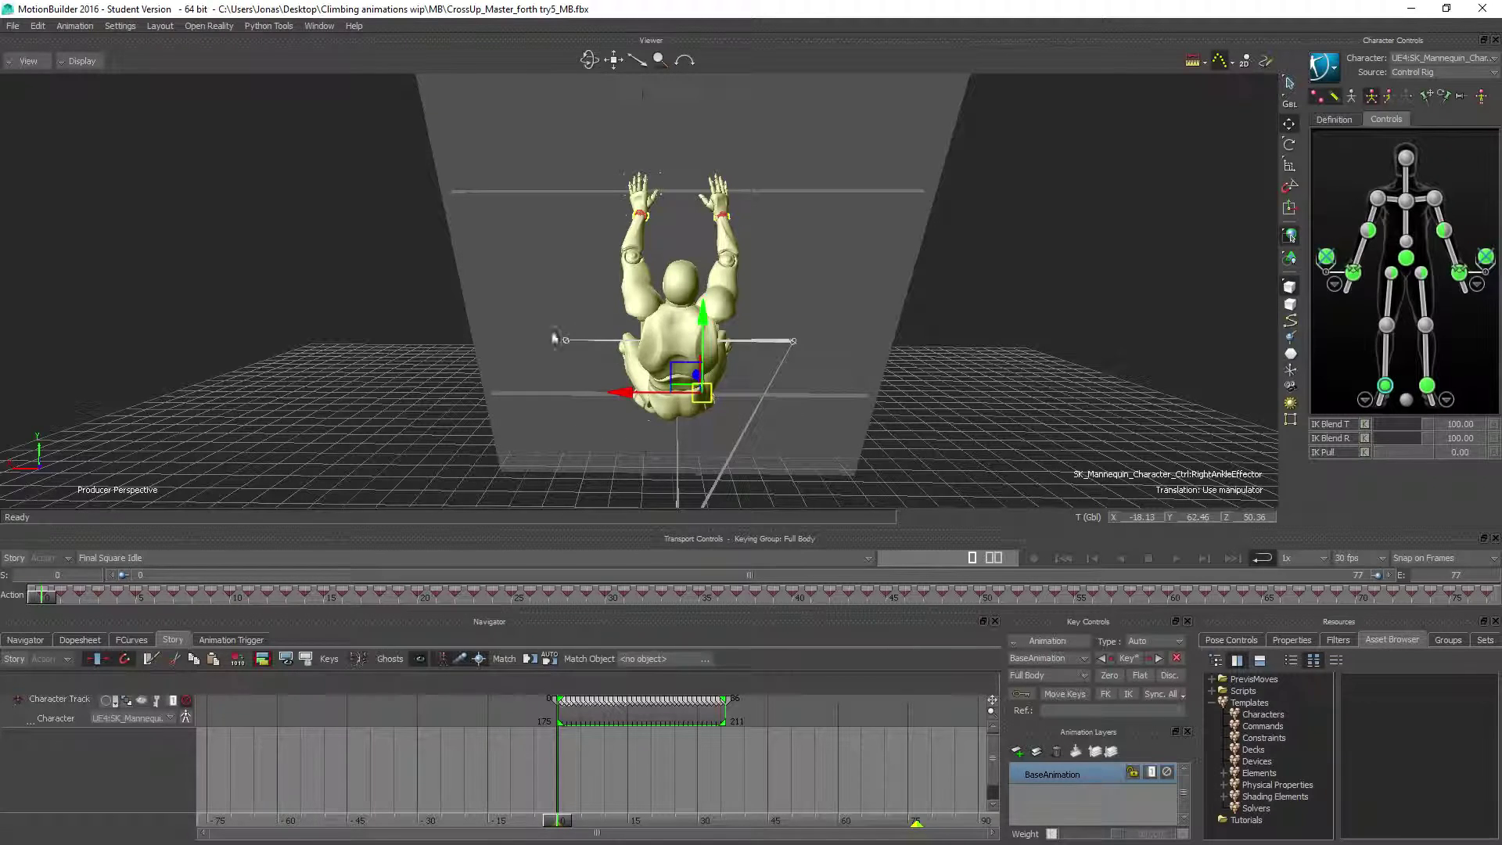
{"action": "left_click", "coordinate": [1226, 641]}
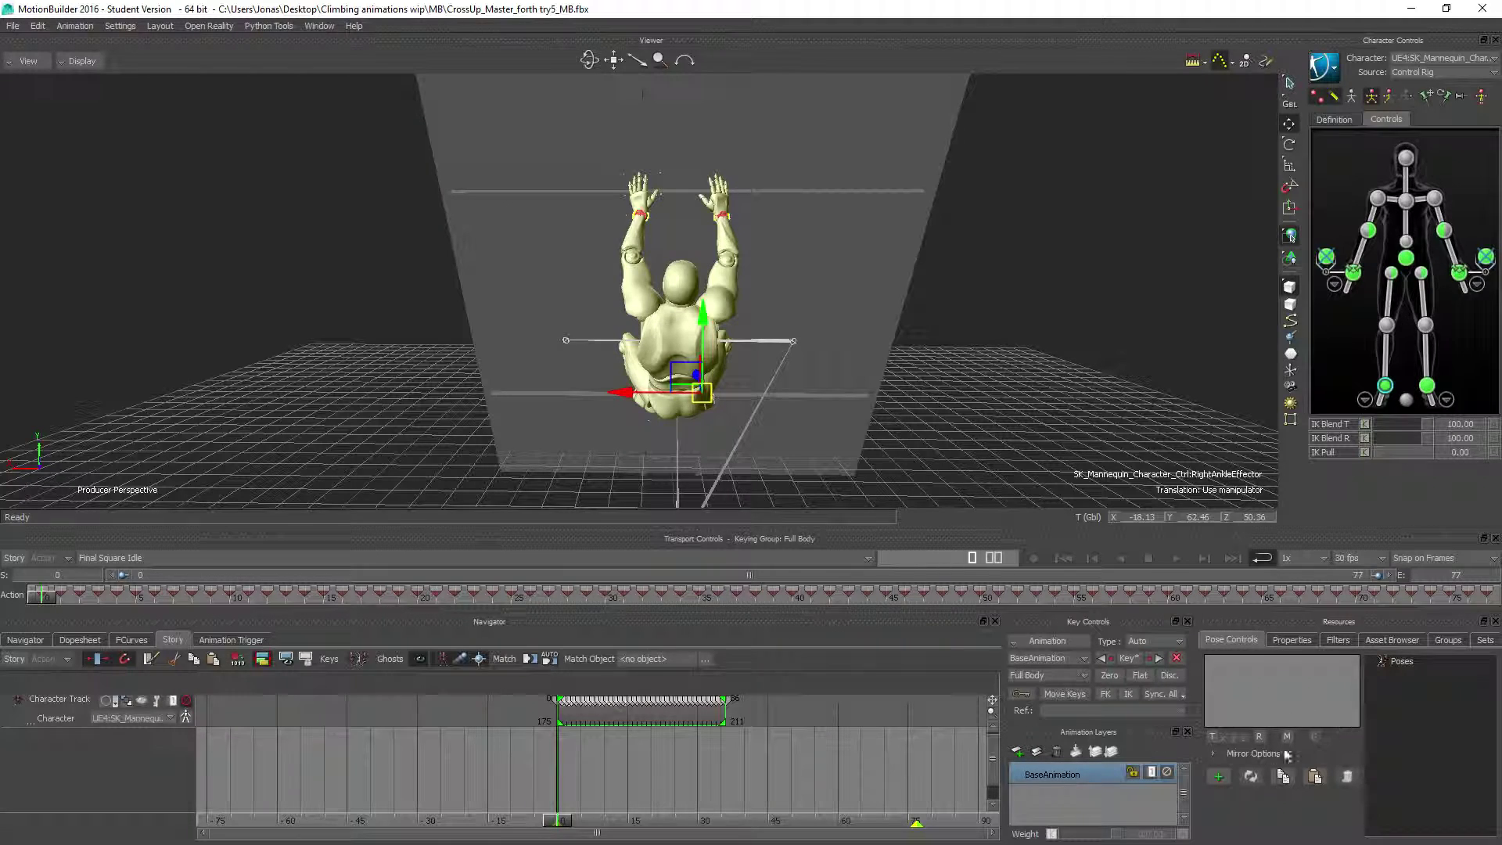
{"action": "left_click", "coordinate": [1218, 776]}
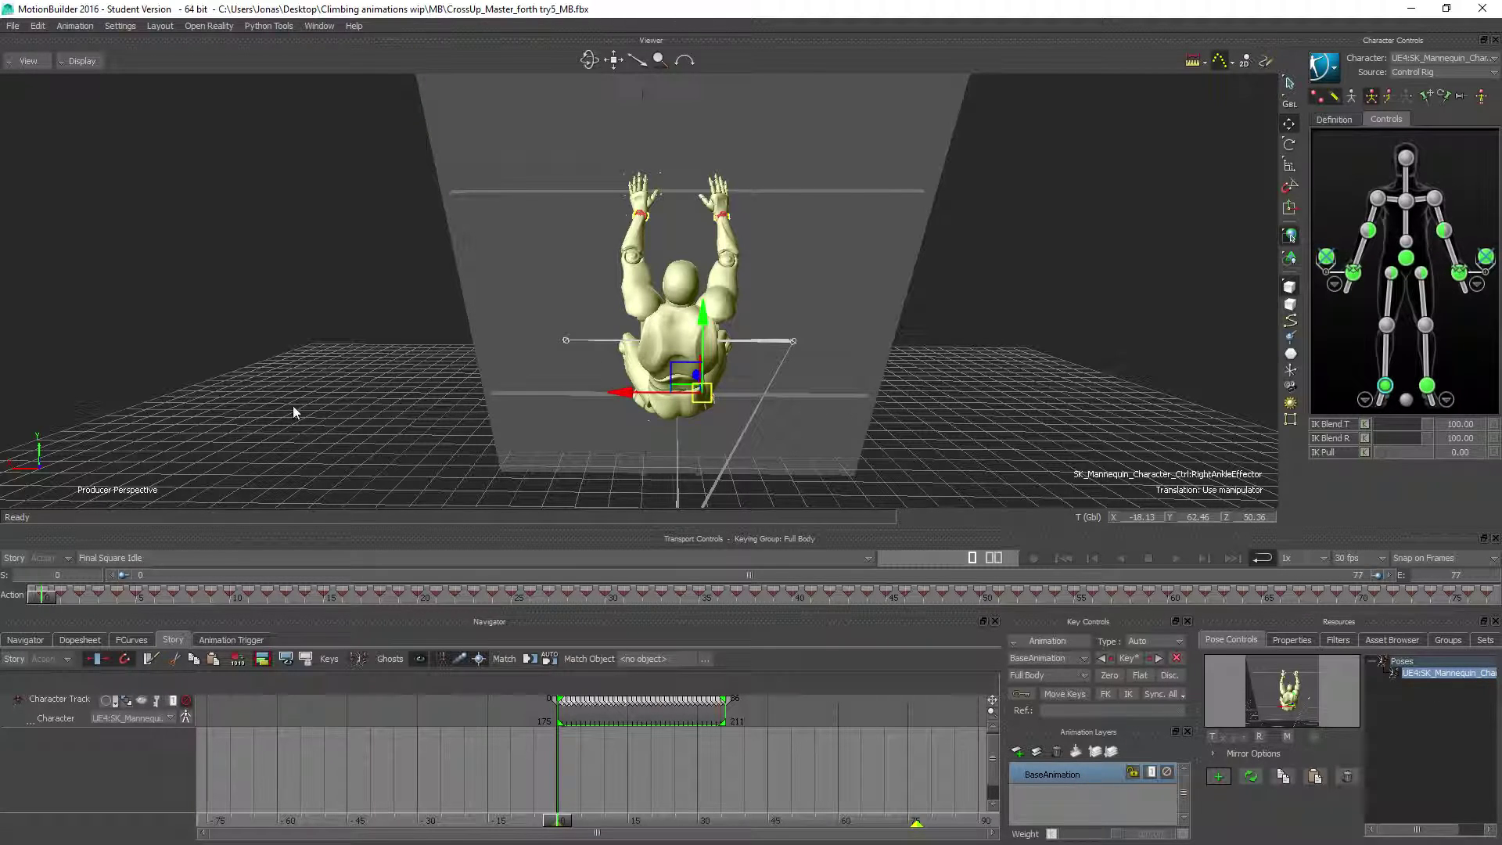
Step: Return to Take 002 and scrub through the foot switch motion to frame 36
{"action": "middle_click_drag", "start_coordinate": [684, 417], "coordinate": [696, 390], "text": "alt"}
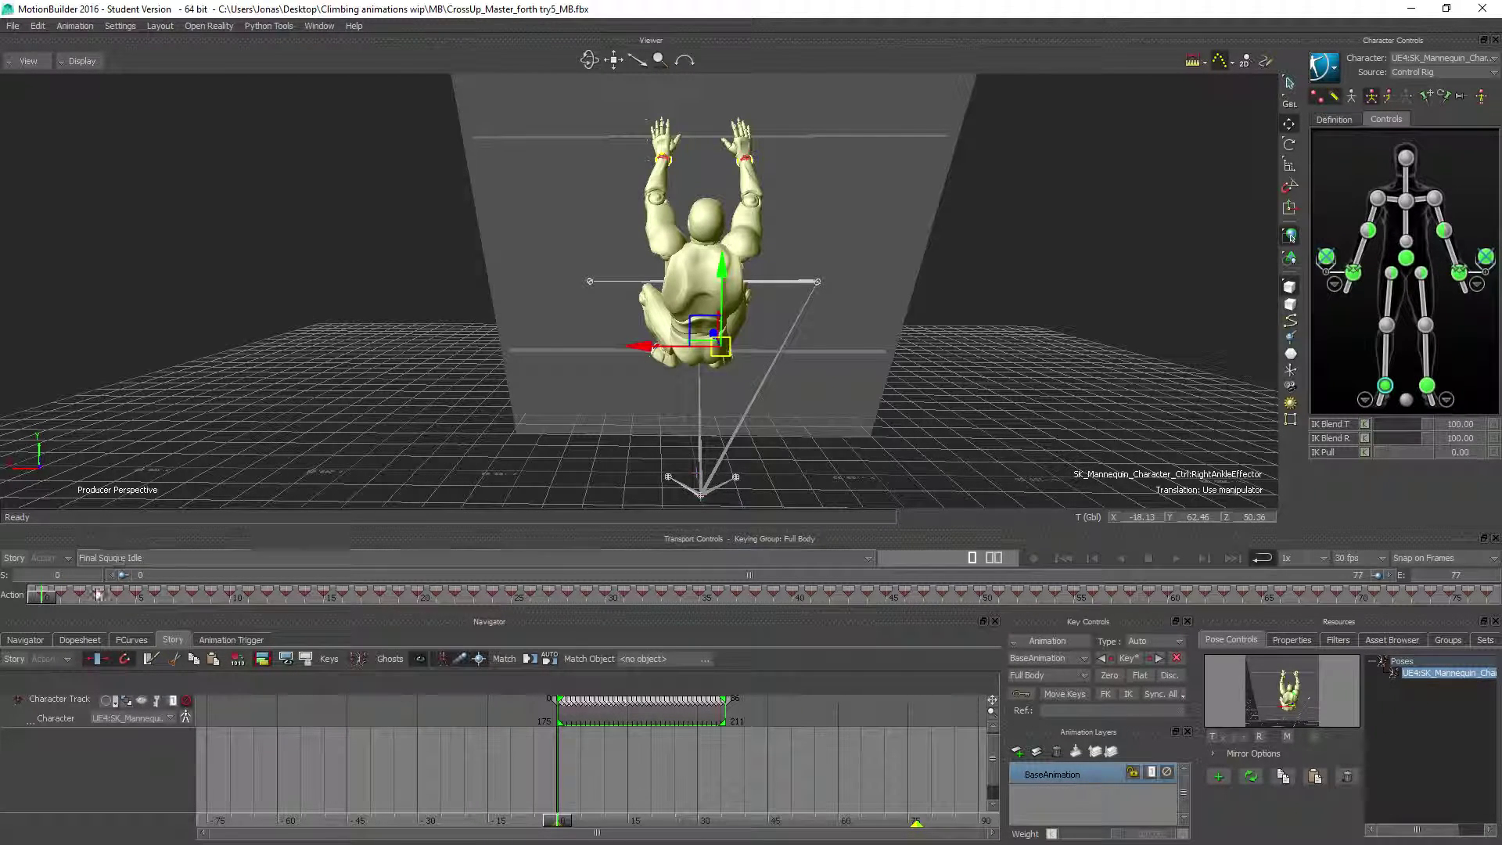
{"action": "left_click", "coordinate": [115, 555]}
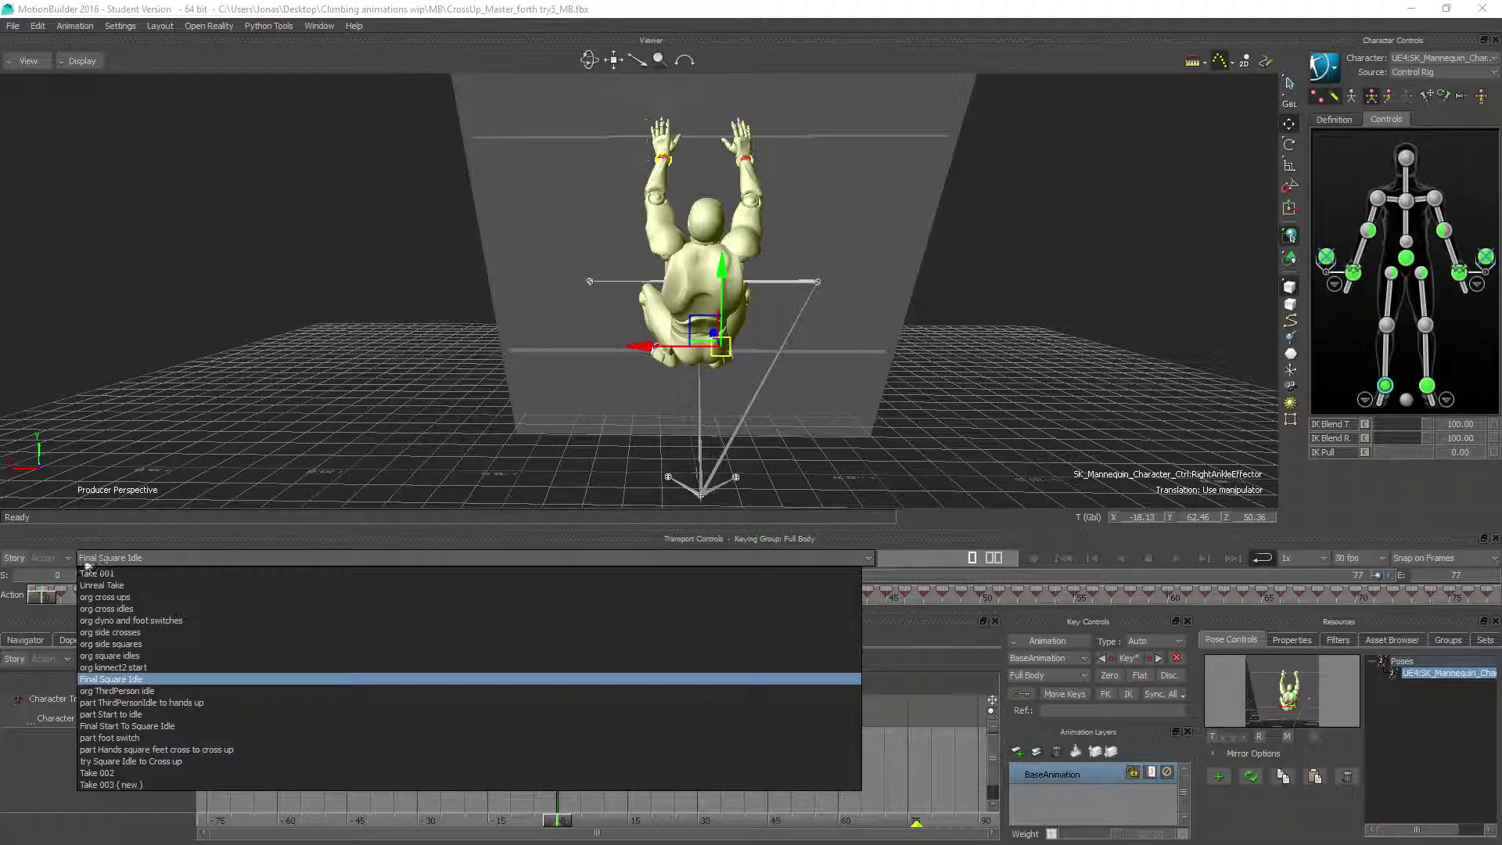
{"action": "left_click", "coordinate": [91, 776]}
{"action": "mouse_move", "coordinate": [53, 606]}
{"action": "left_mouse_down"}
{"action": "mouse_move", "coordinate": [1016, 596]}
{"action": "mouse_move", "coordinate": [1492, 567]}
{"action": "left_mouse_up"}
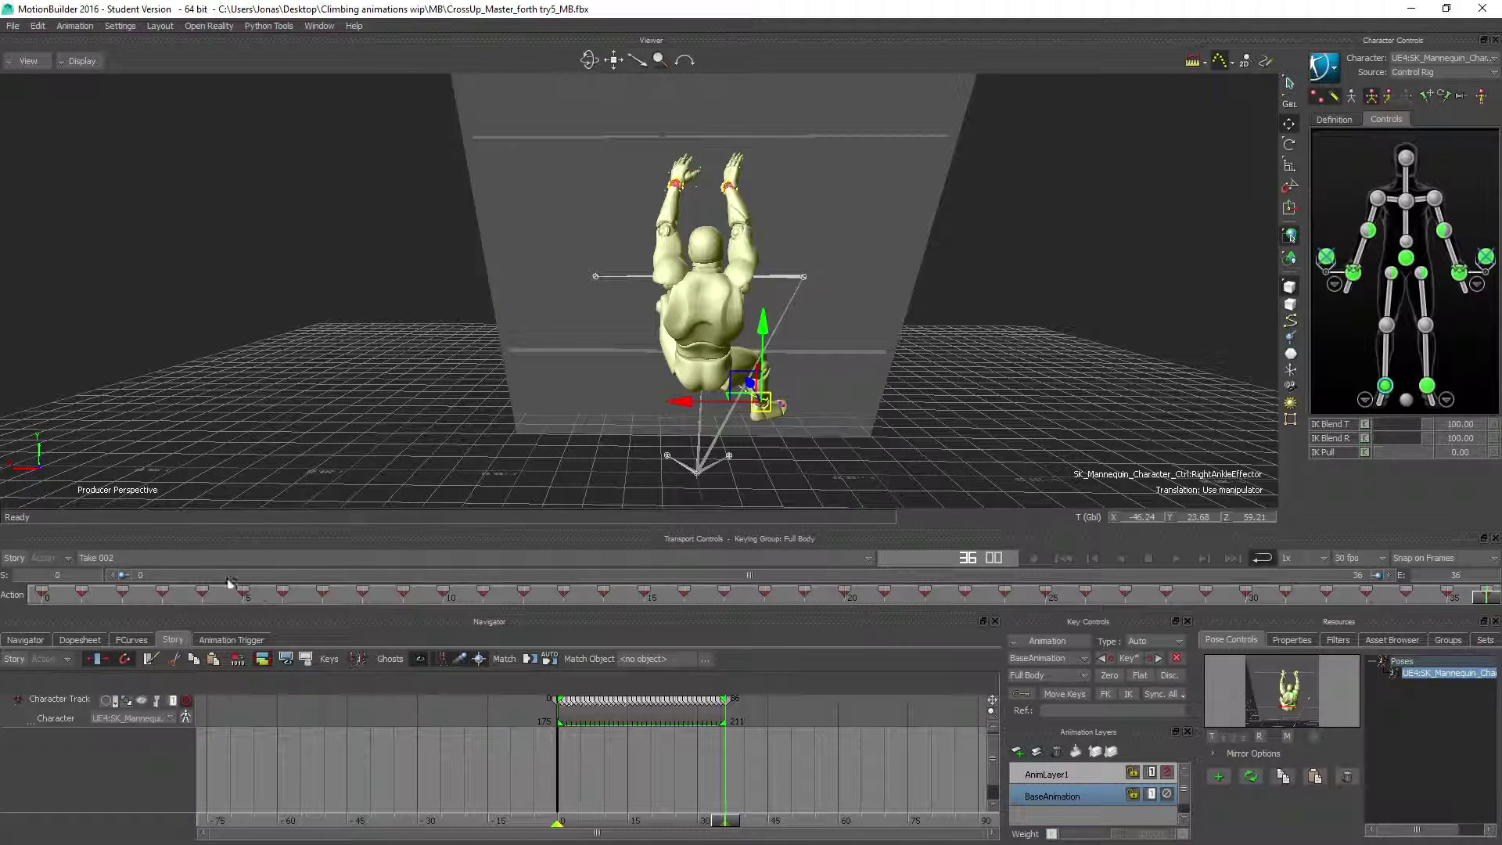
Step: Switch to the take "part Hands square feet cross to cross up" and examine the character's pose at frame 0
{"action": "left_click", "coordinate": [111, 559]}
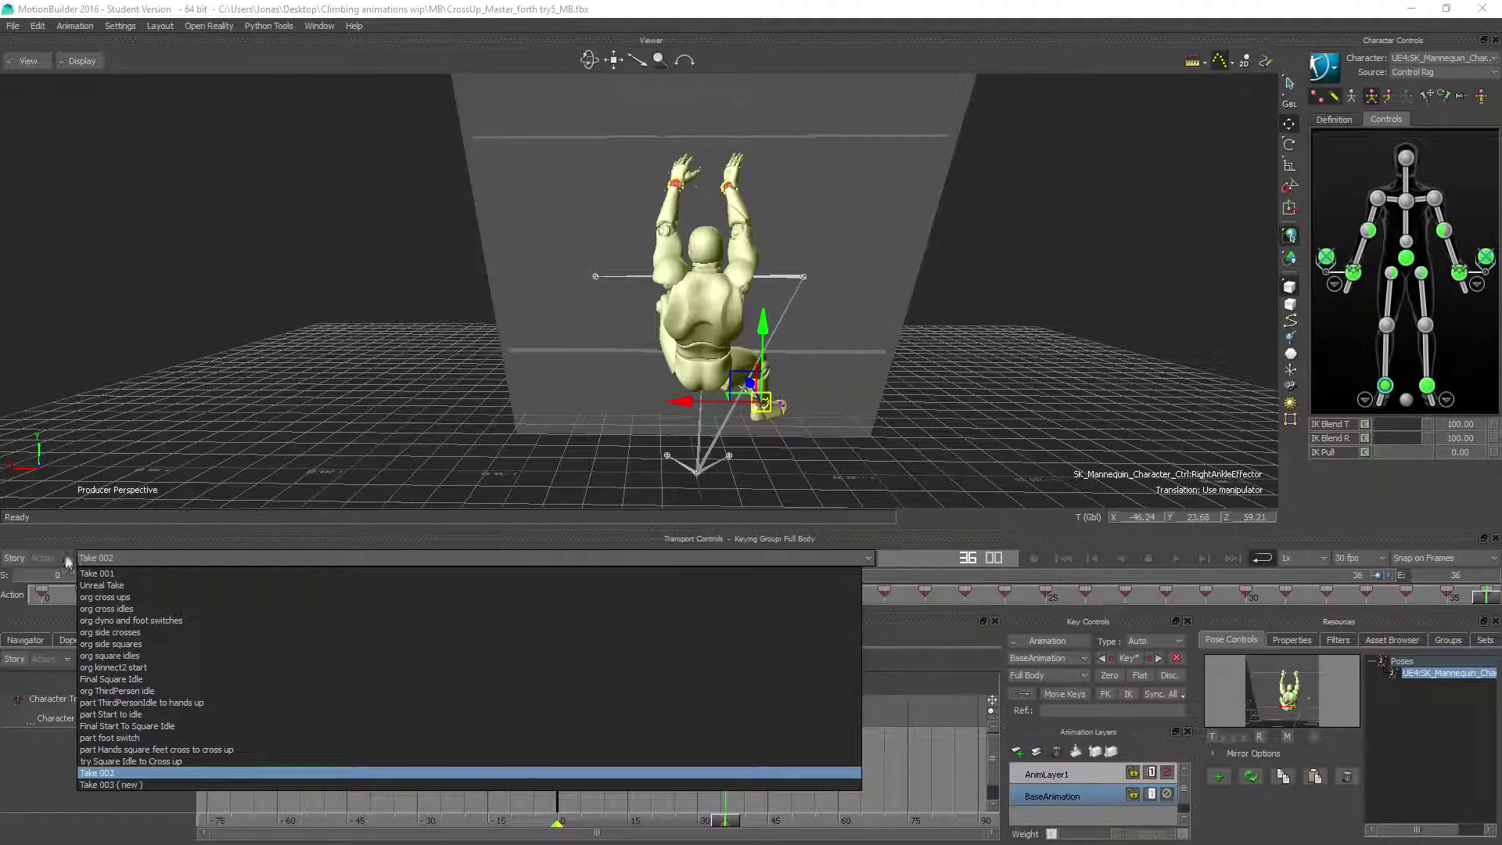
{"action": "left_click", "coordinate": [120, 749]}
{"action": "left_click_drag", "start_coordinate": [725, 390], "coordinate": [655, 330], "text": "ctrl"}
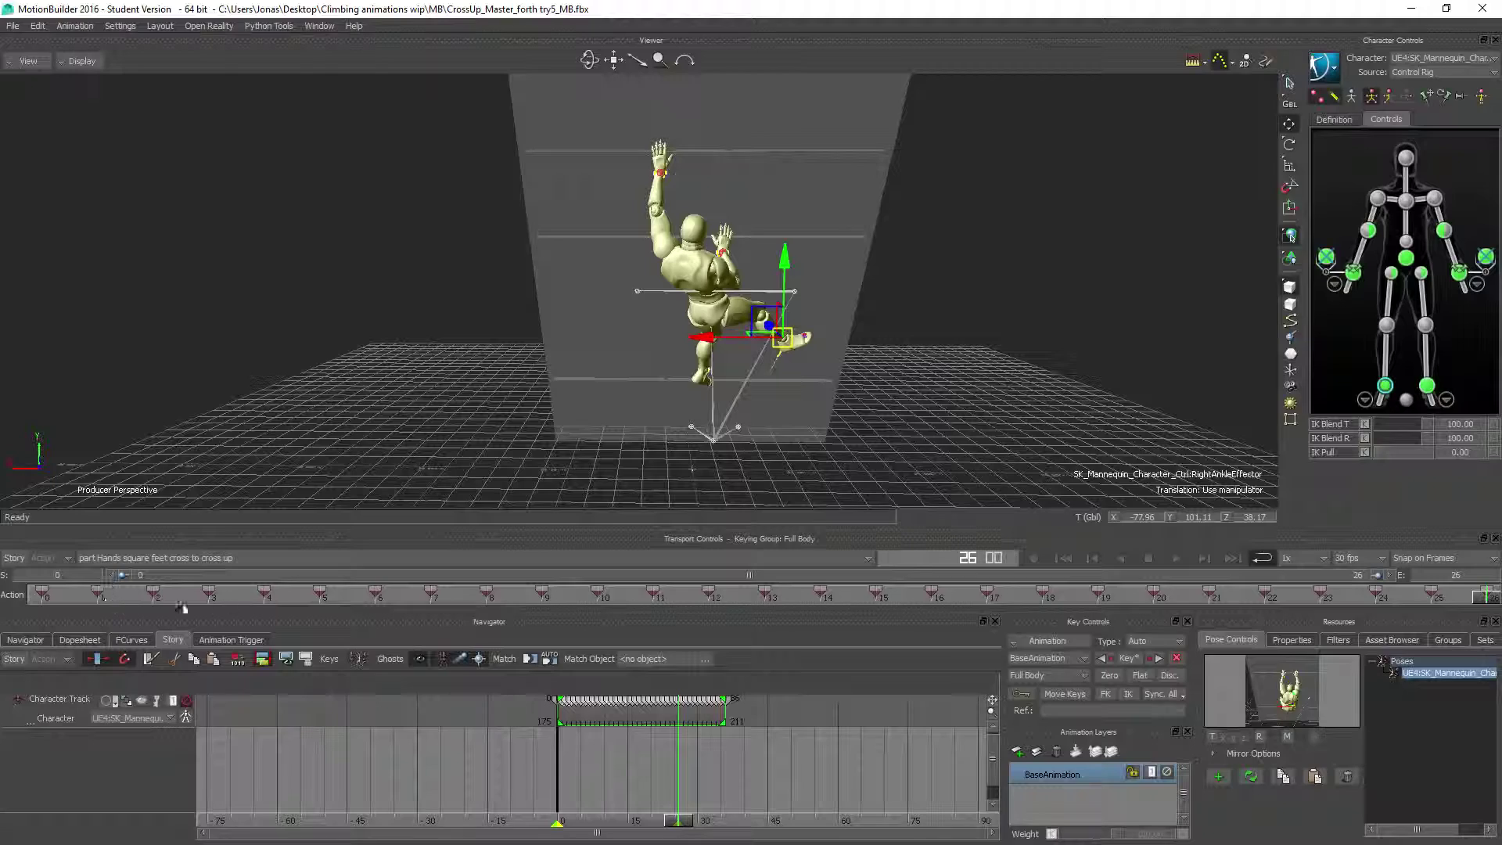
{"action": "left_click_drag", "start_coordinate": [1477, 601], "coordinate": [11, 629]}
{"action": "scroll", "coordinate": [674, 242], "scroll_direction": "up", "scroll_amount": 5}
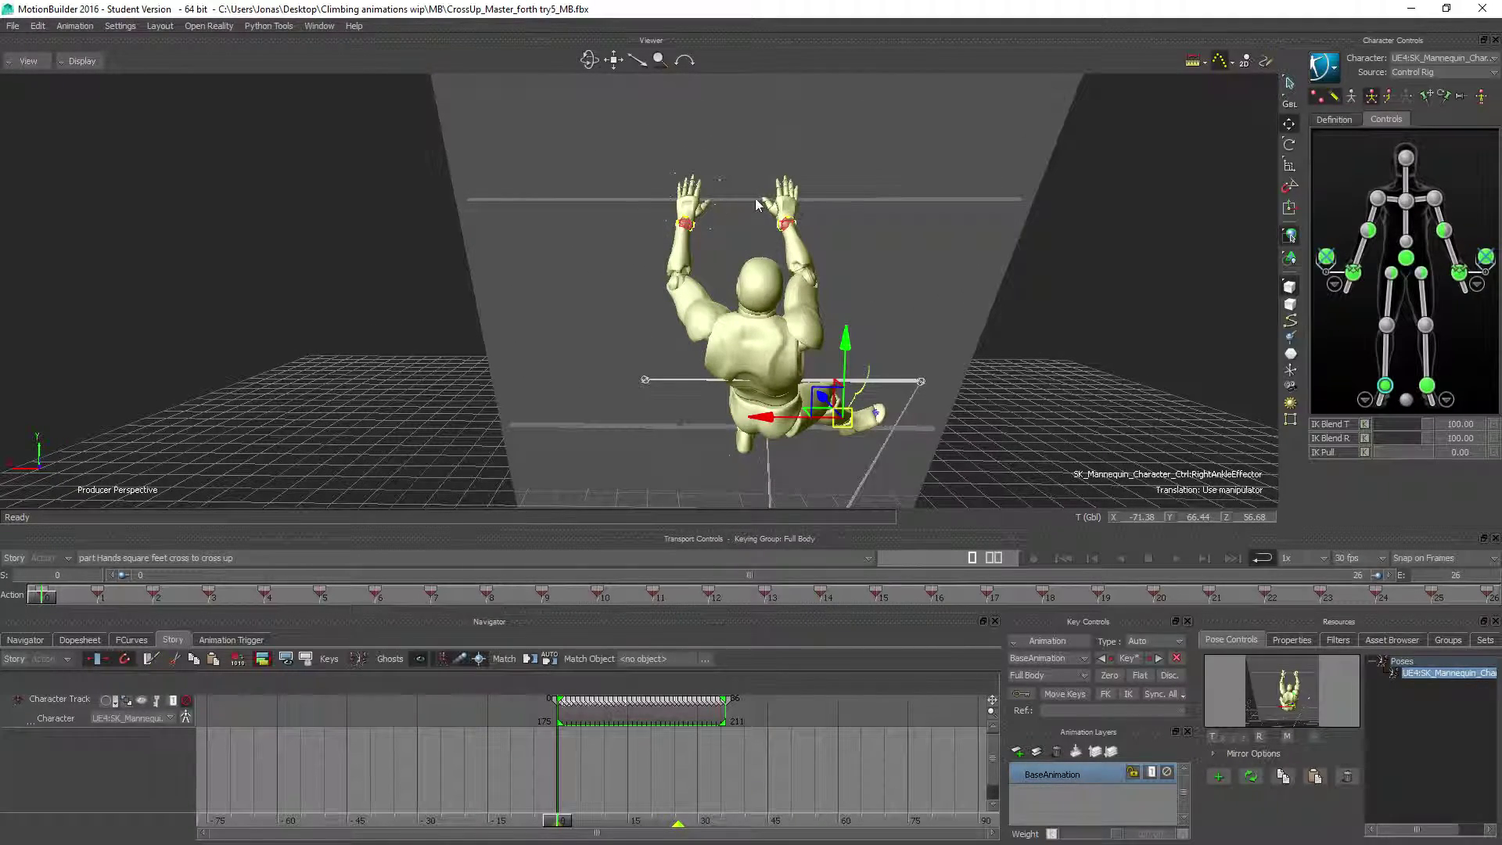
{"action": "left_click_drag", "start_coordinate": [794, 500], "coordinate": [757, 393], "text": "alt"}
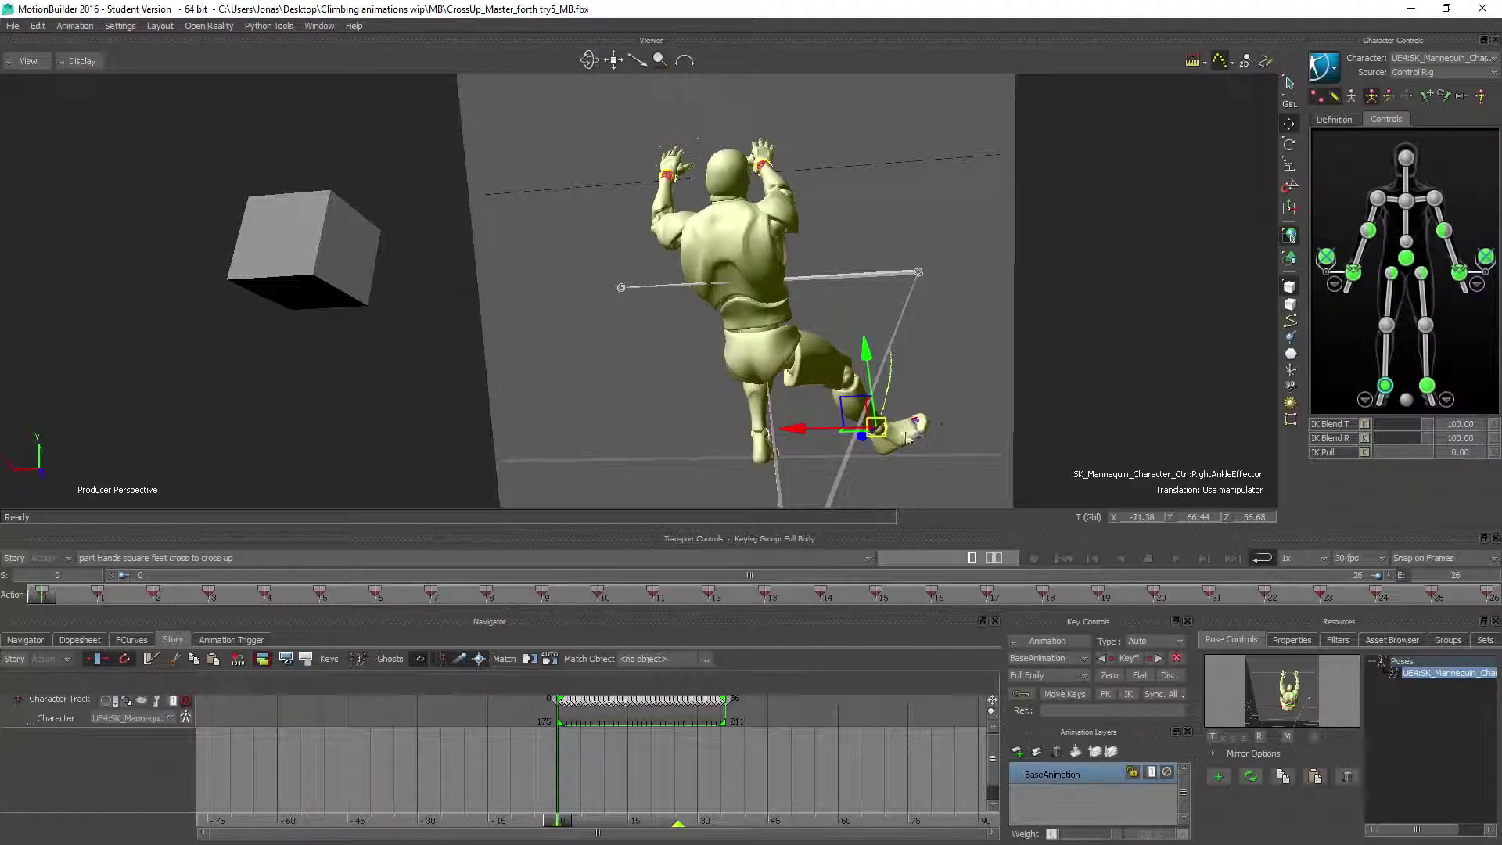
{"action": "left_click_drag", "start_coordinate": [1041, 352], "coordinate": [589, 404], "text": "alt"}
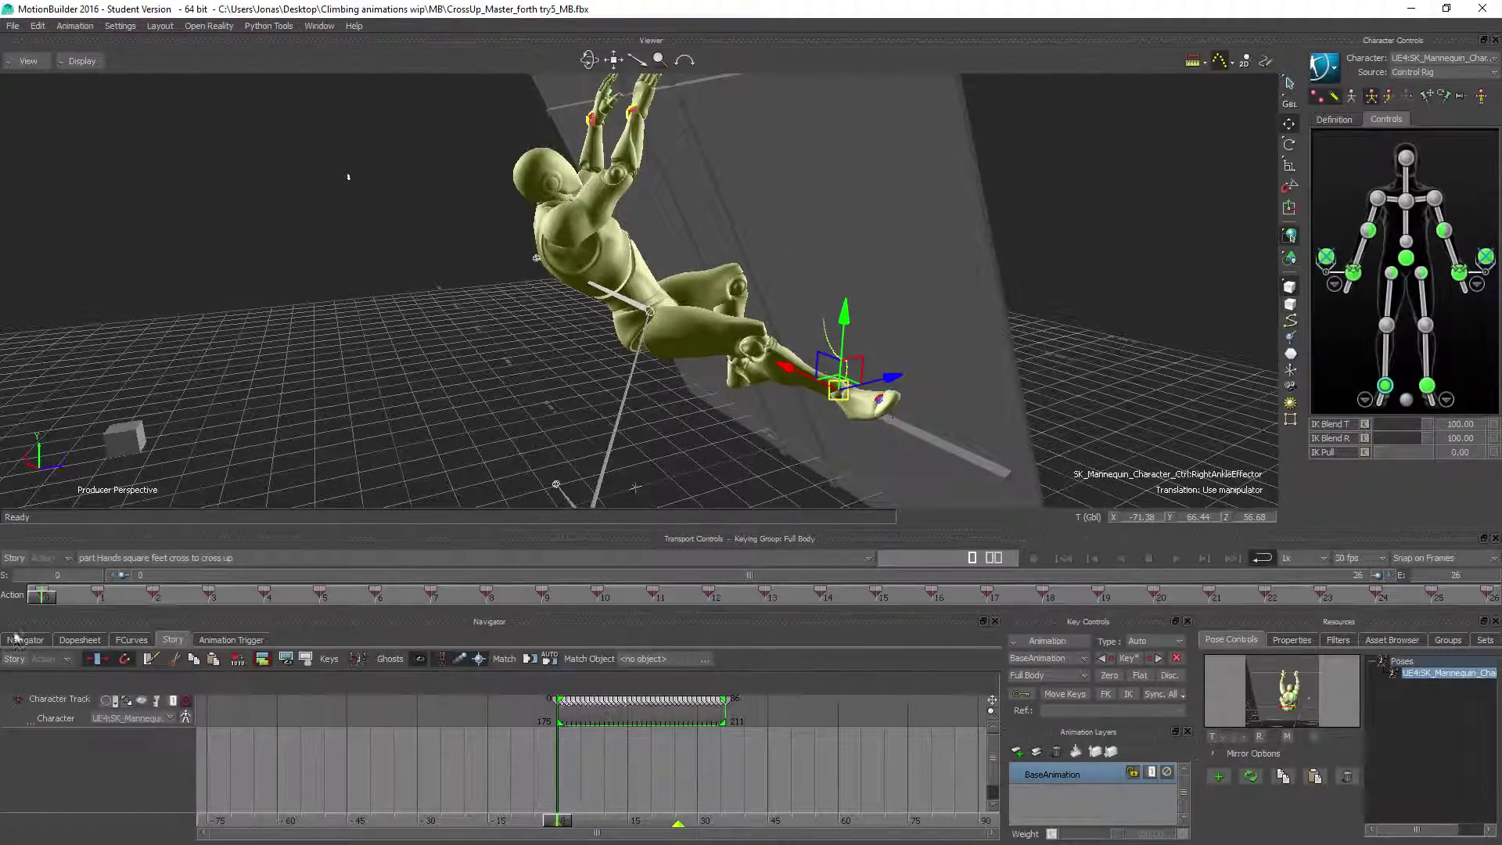
Step: Compare the take's first two frames and store the character's frame 0 pose as a second pose
{"action": "left_click_drag", "start_coordinate": [56, 599], "coordinate": [99, 523]}
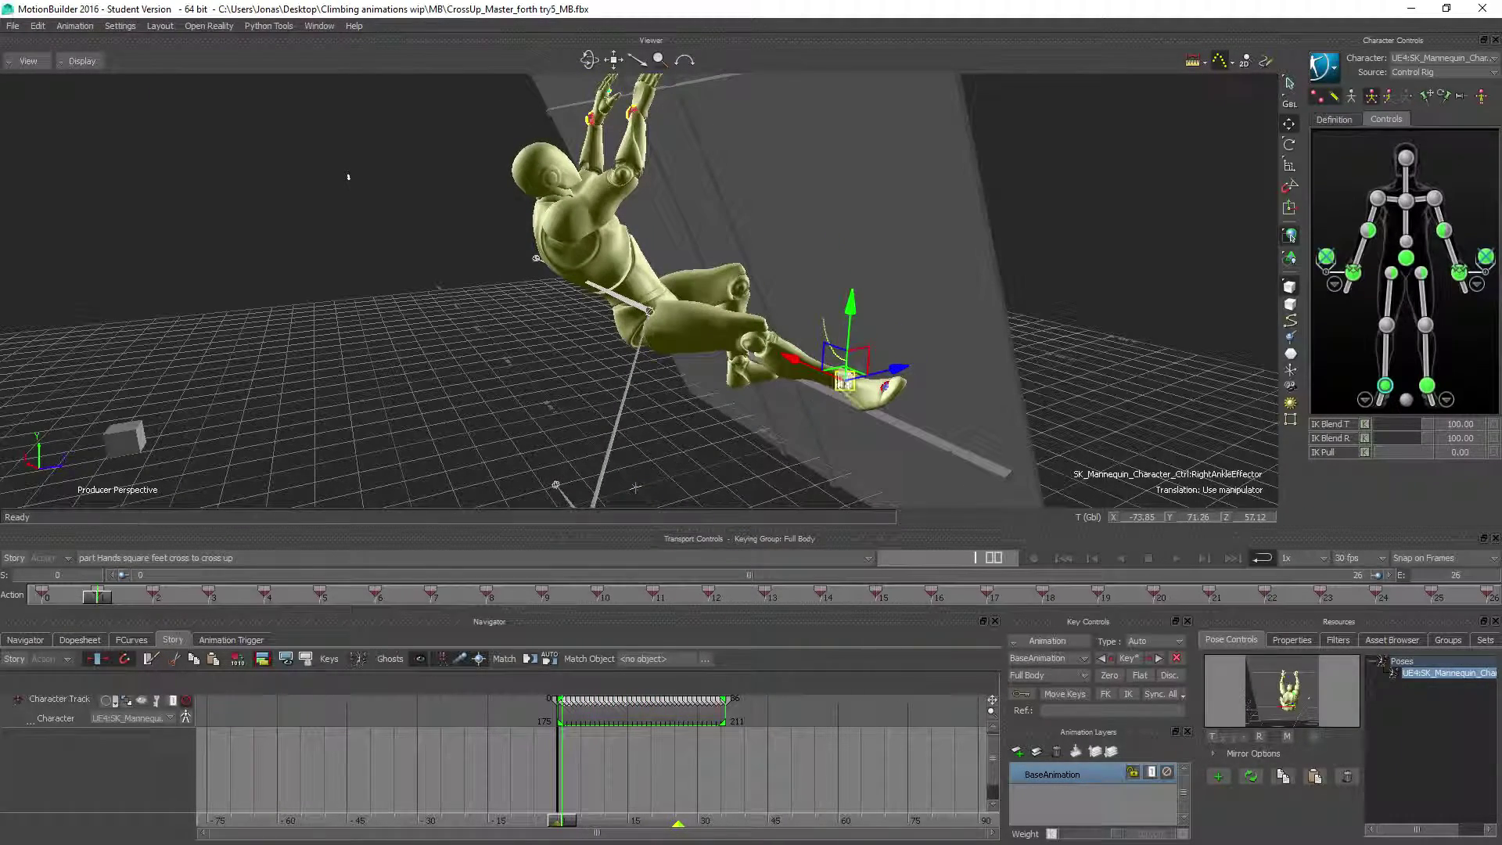
{"action": "left_click_drag", "start_coordinate": [349, 440], "coordinate": [429, 447], "text": "ctrl+shift"}
{"action": "left_click_drag", "start_coordinate": [849, 366], "coordinate": [759, 344], "text": "ctrl"}
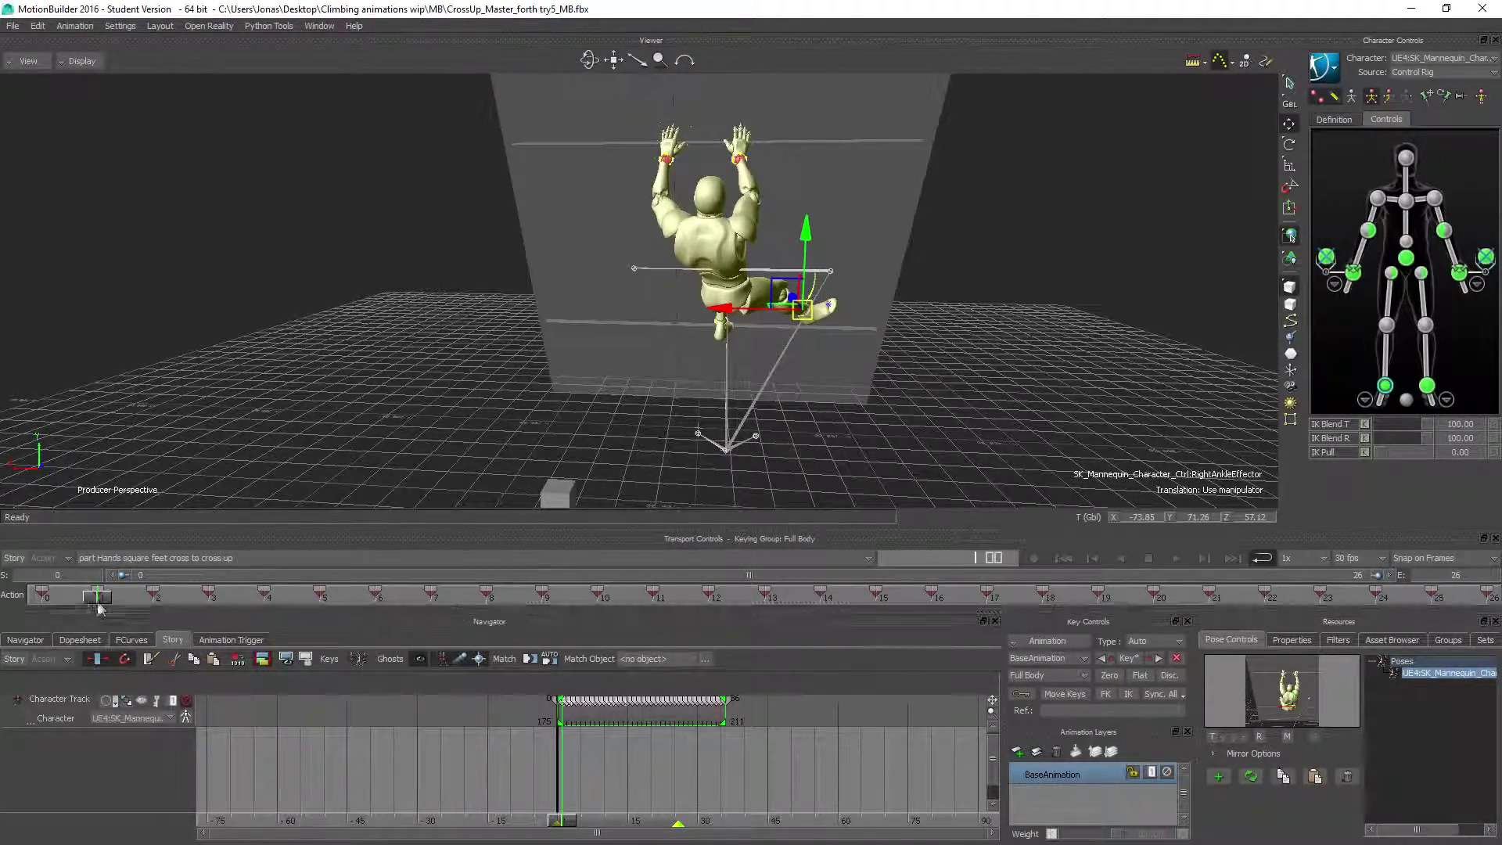
{"action": "left_click_drag", "start_coordinate": [104, 602], "coordinate": [2, 548]}
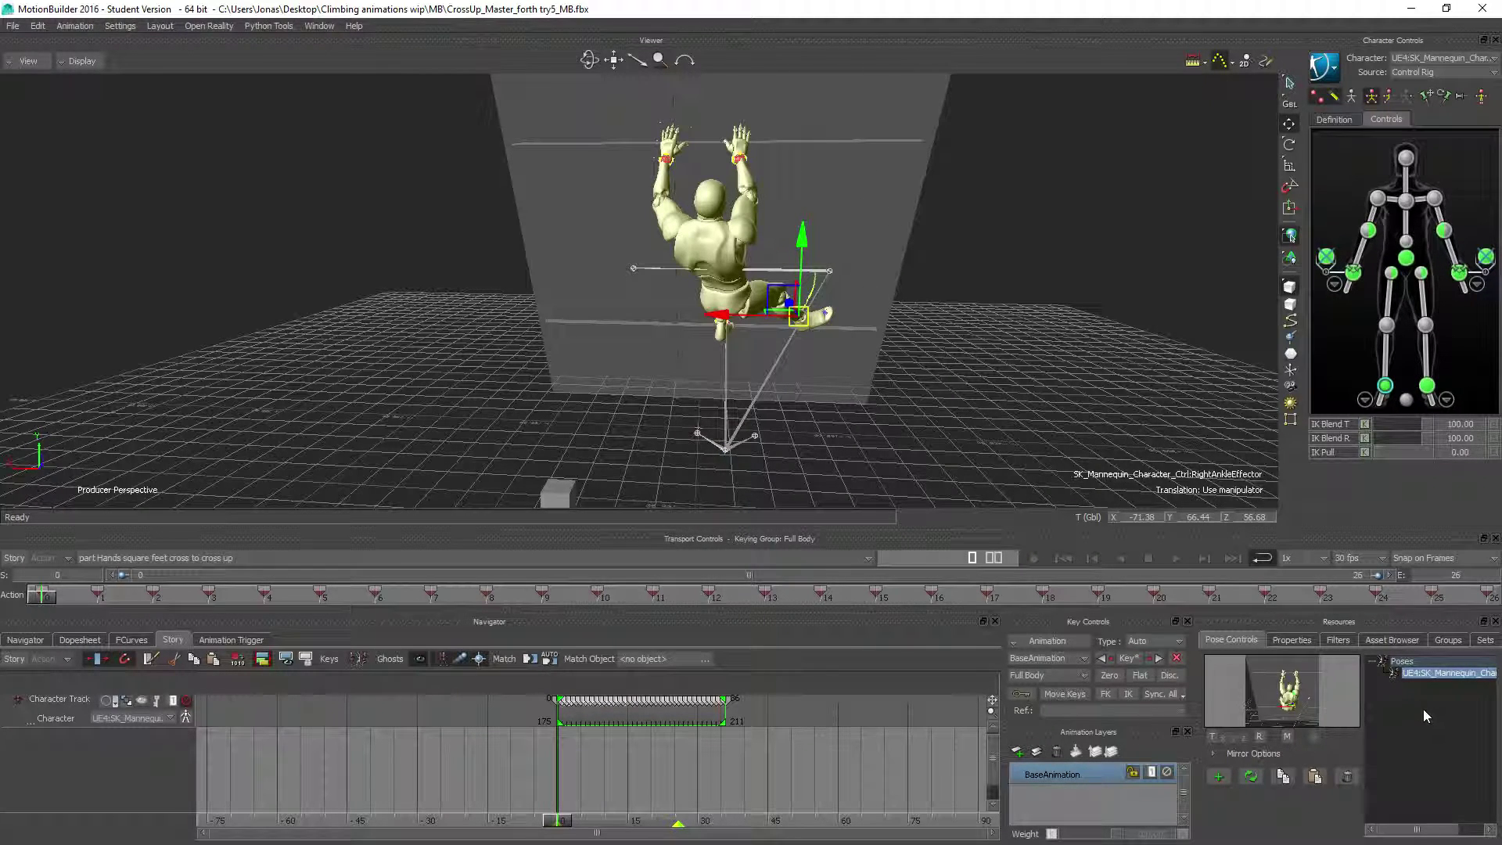
{"action": "left_click", "coordinate": [1218, 777]}
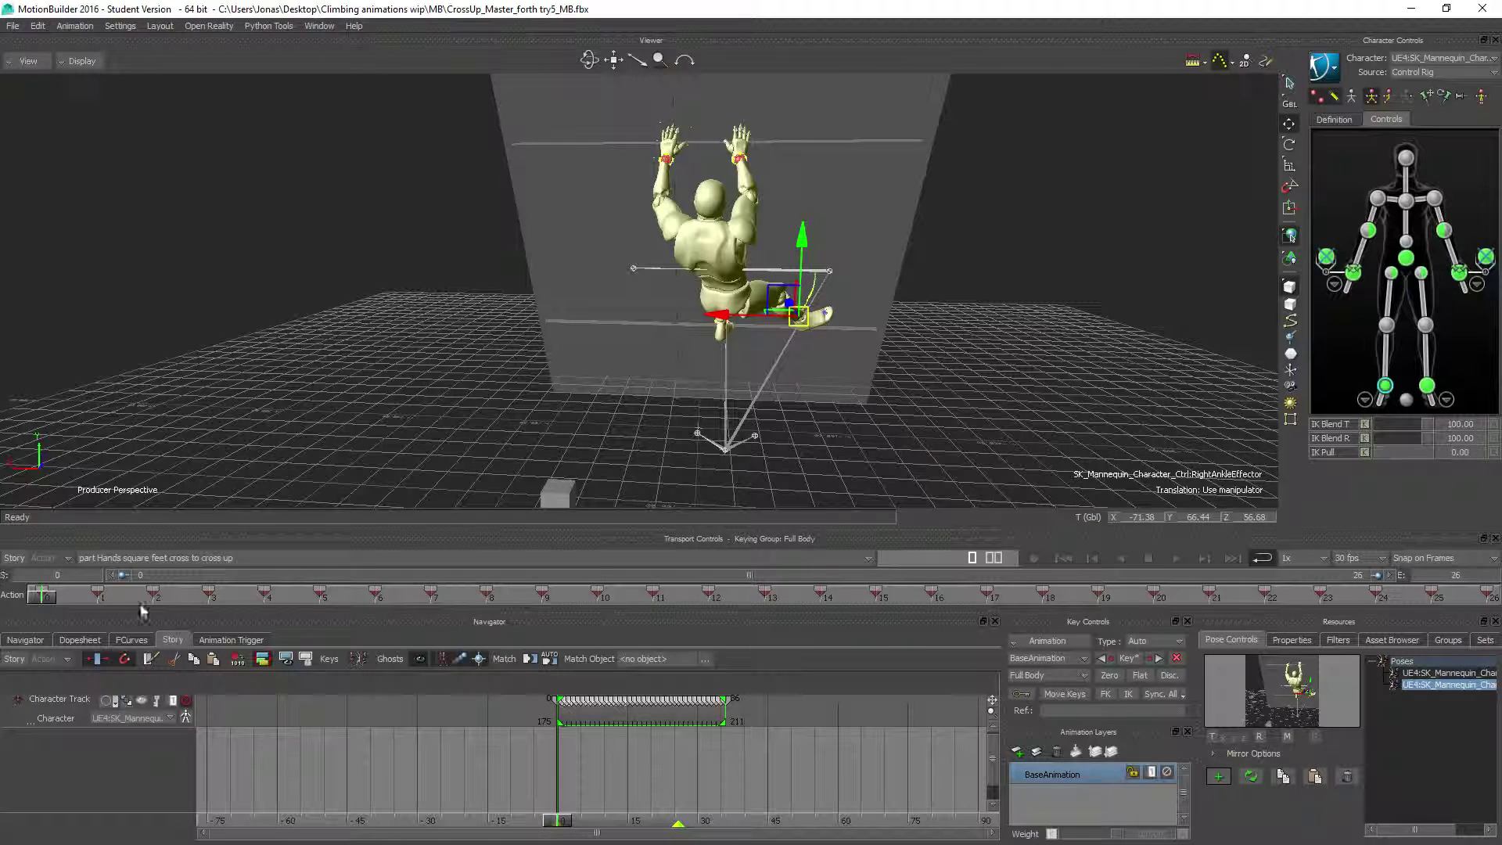
Step: Switch back to Take 002 with the time cursor at frame 0
{"action": "left_click", "coordinate": [75, 559]}
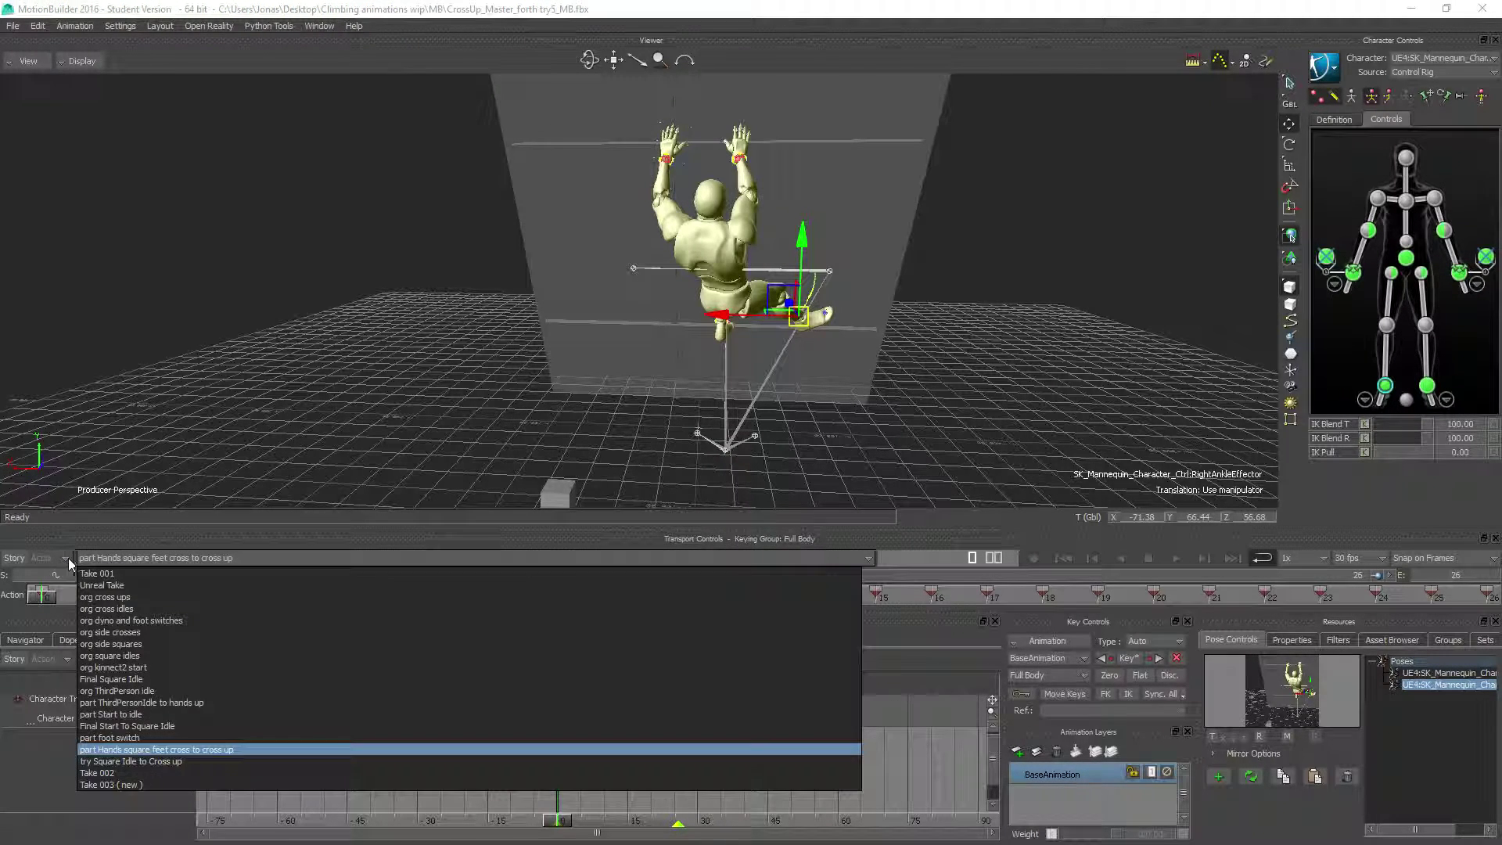
{"action": "left_click", "coordinate": [97, 773]}
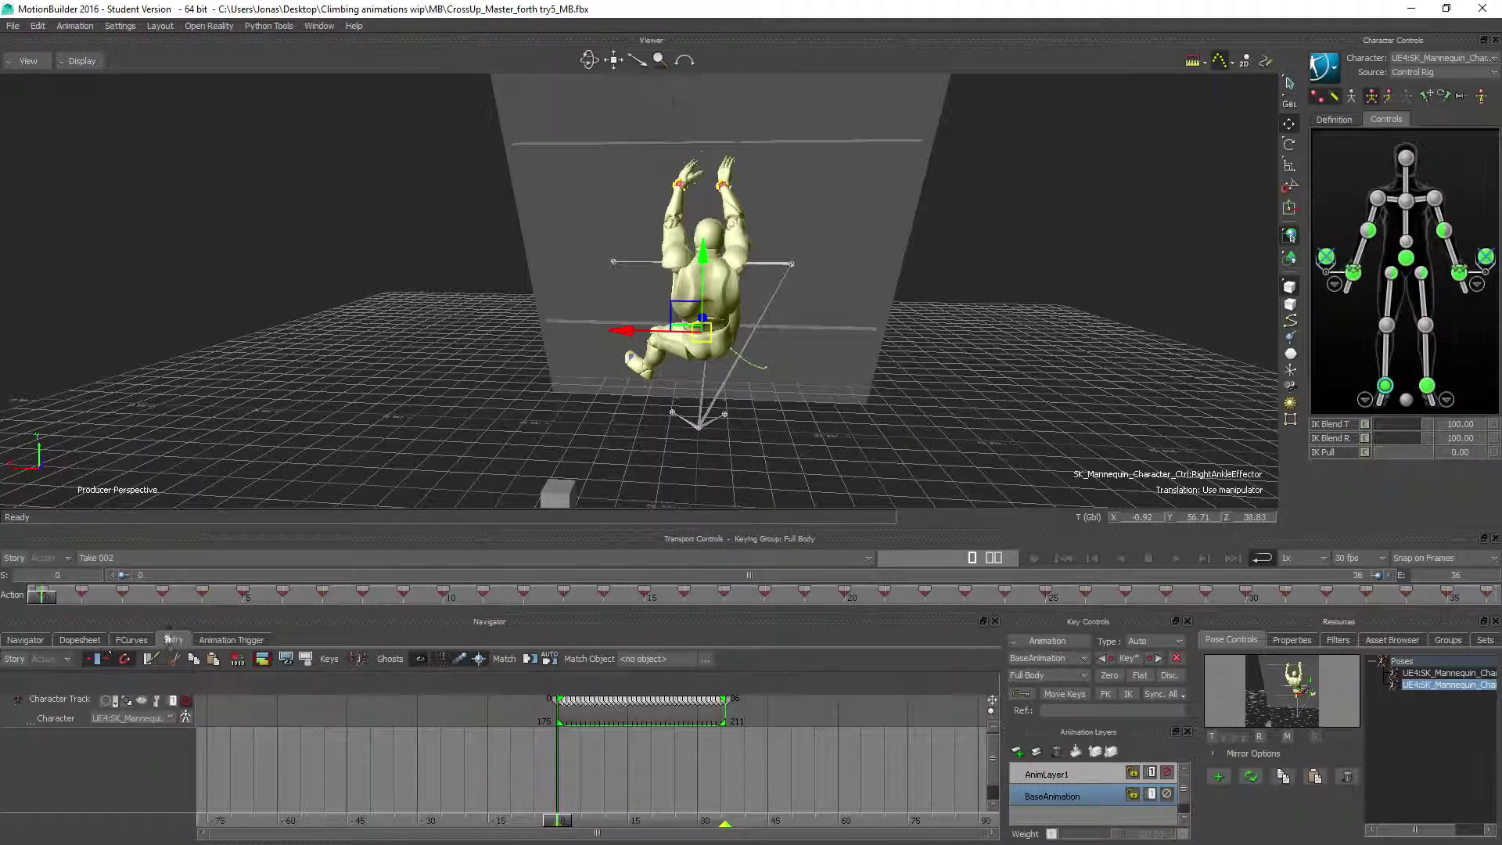
{"action": "left_click_drag", "start_coordinate": [44, 598], "coordinate": [4, 518]}
{"action": "right_click_drag", "start_coordinate": [588, 271], "coordinate": [615, 334], "text": "alt"}
{"action": "left_click_drag", "start_coordinate": [614, 332], "coordinate": [655, 308], "text": "alt"}
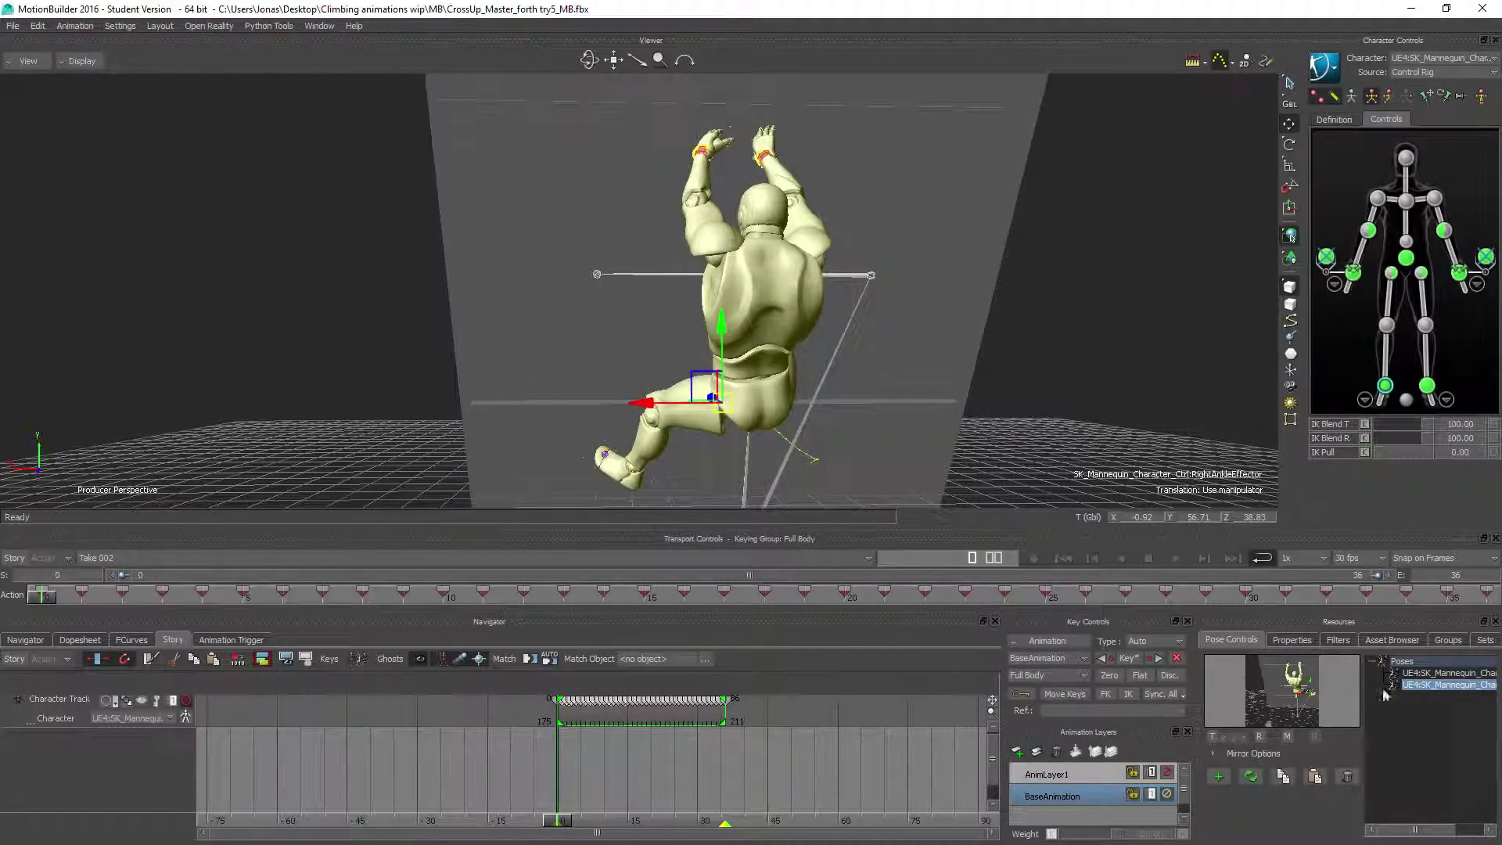
Step: On AnimLayer1, apply the stored Final Square Idle pose to the character at frame 0 and key it
{"action": "left_click", "coordinate": [1063, 773]}
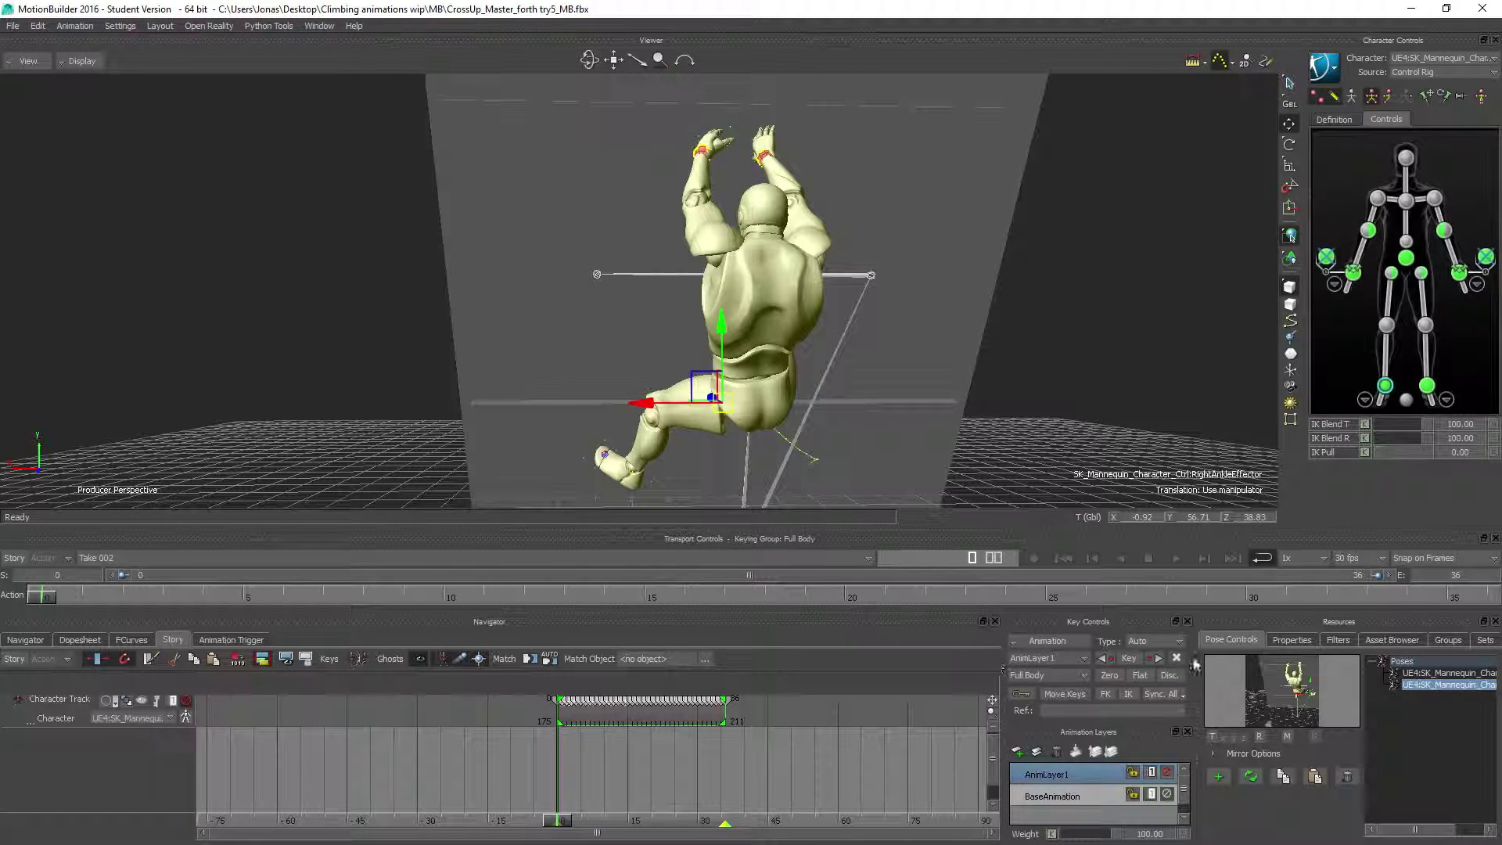
{"action": "left_click", "coordinate": [1447, 673]}
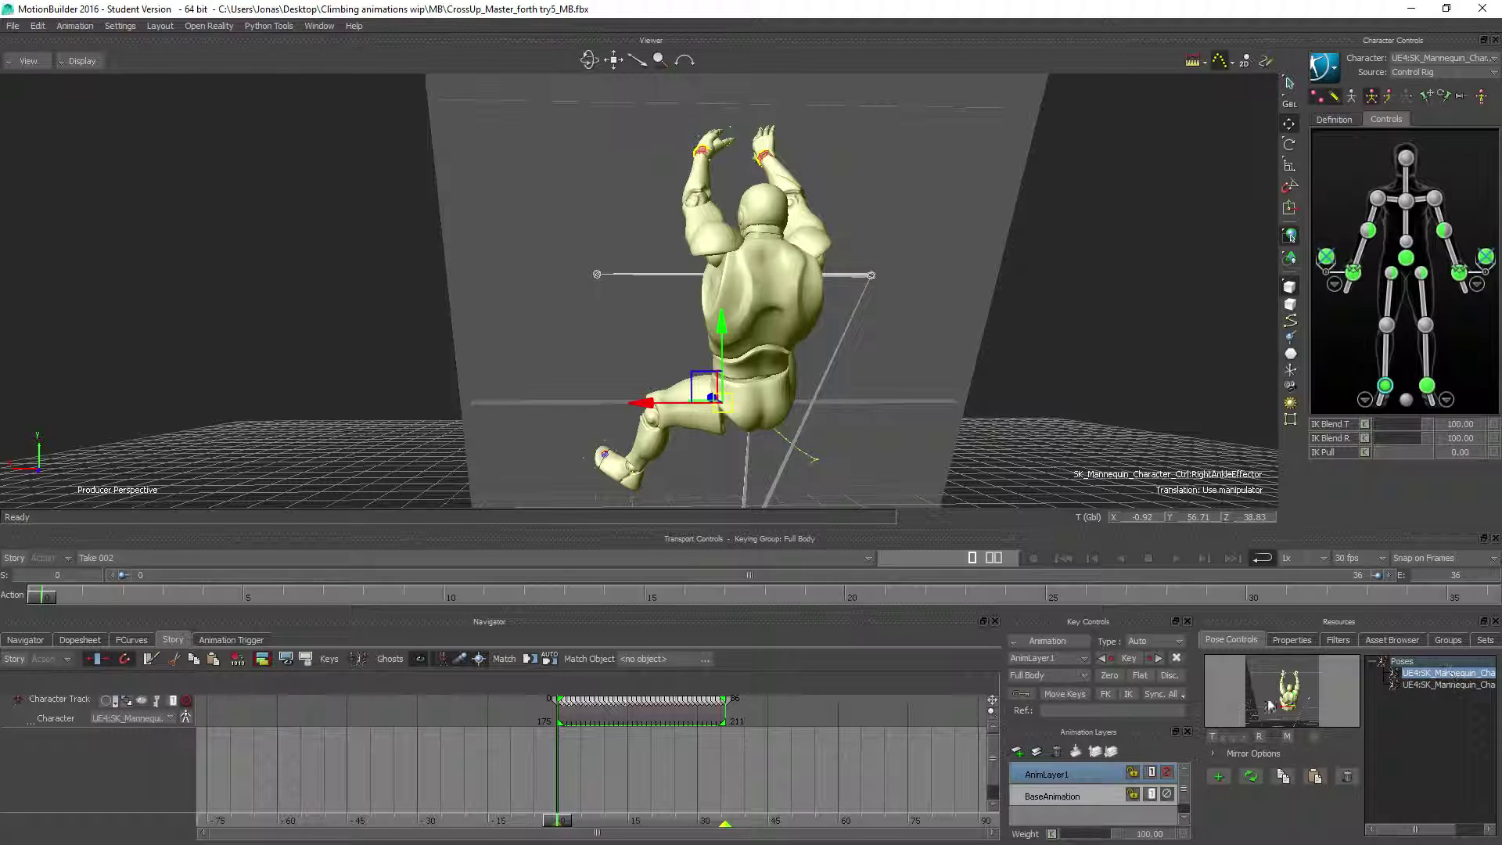
{"action": "double_click", "coordinate": [1443, 673]}
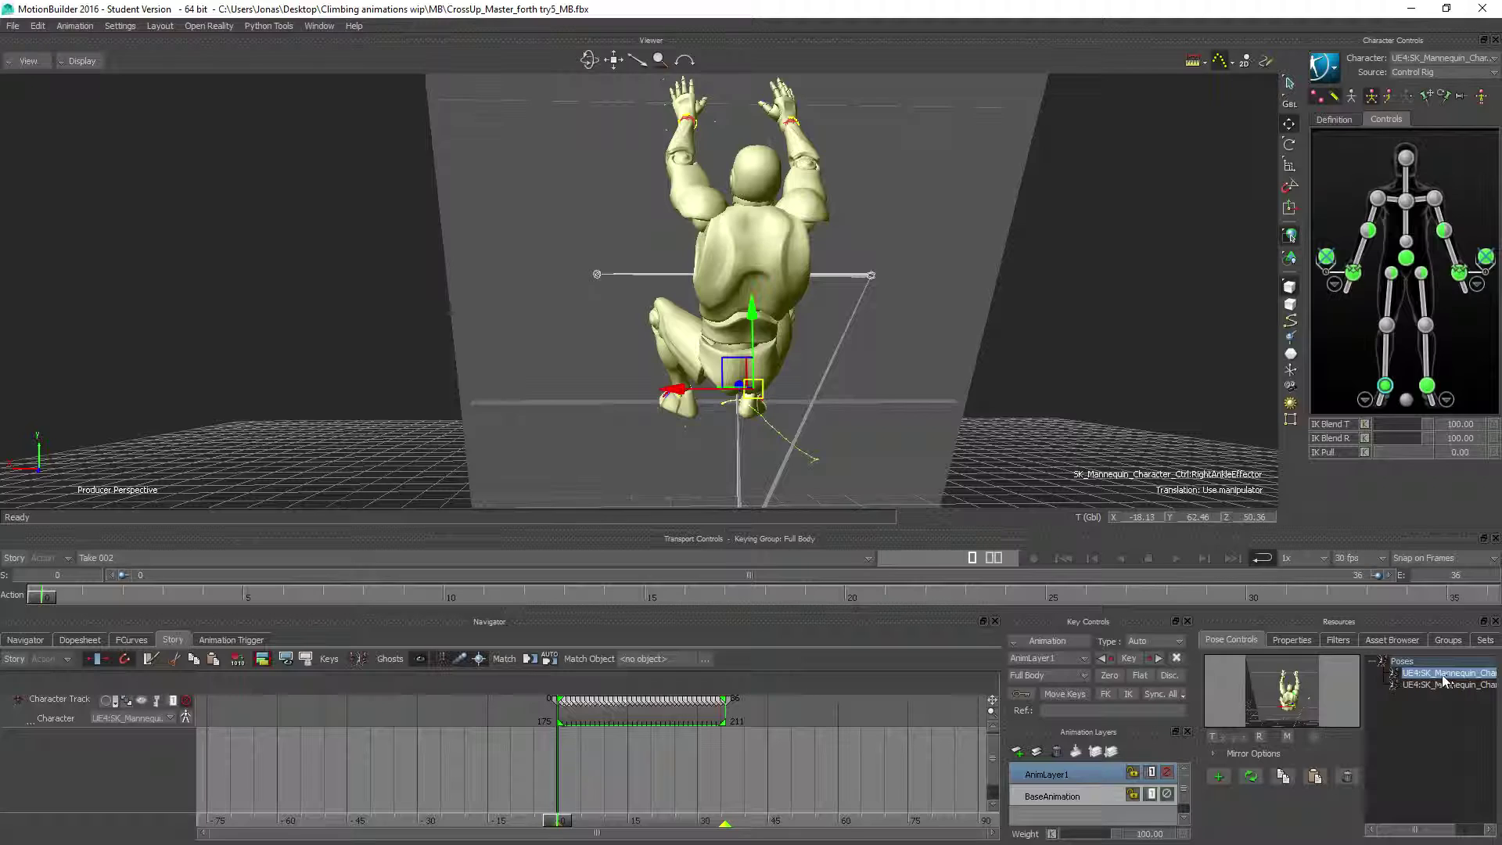
{"action": "left_click_drag", "start_coordinate": [757, 415], "coordinate": [747, 415], "text": "ctrl+shift"}
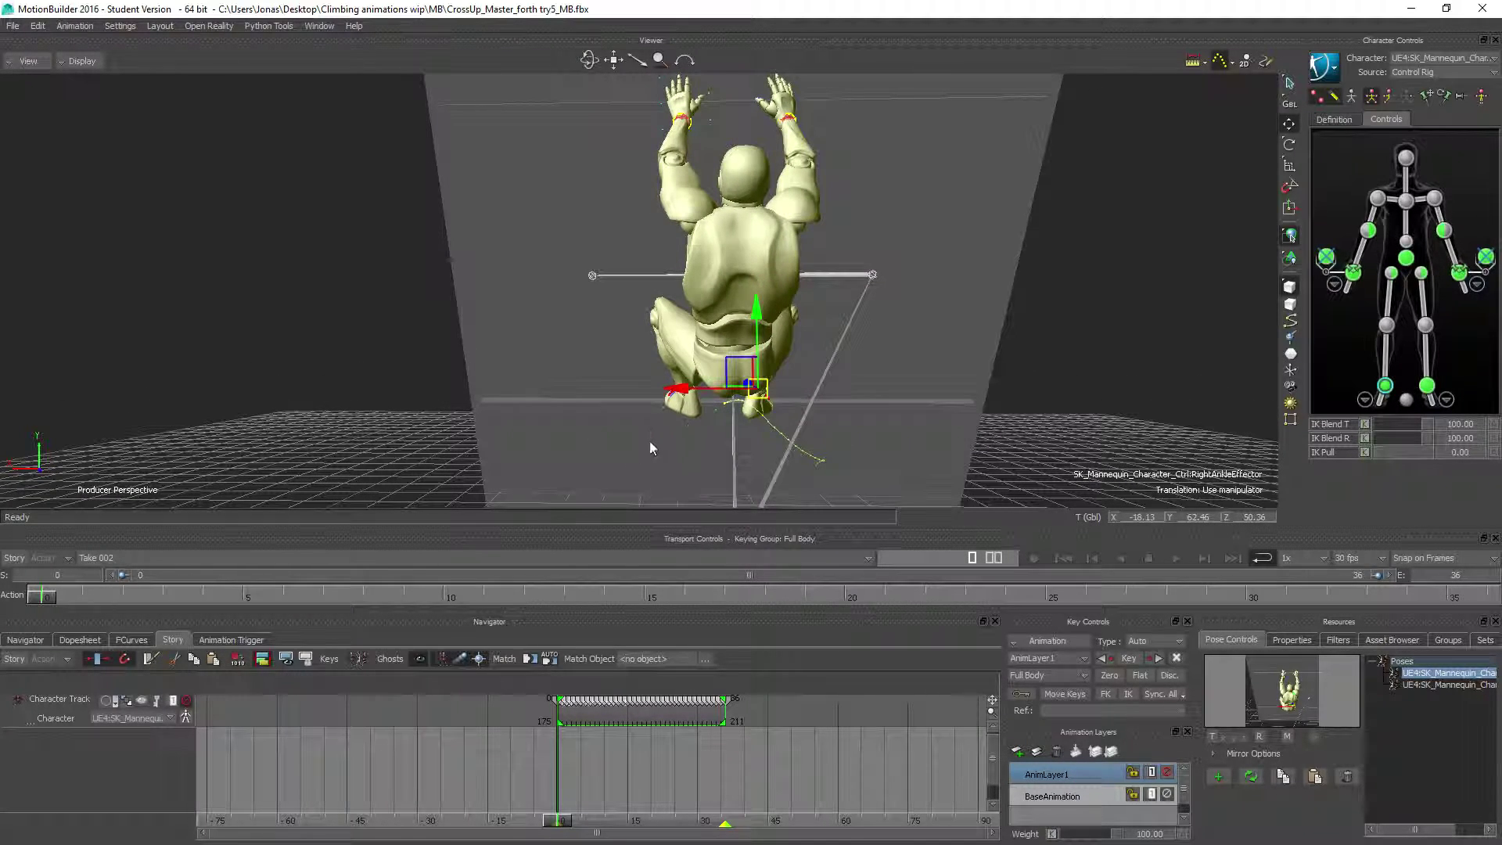
{"action": "key", "text": "k"}
Step: Find the moment the left foot reaches for the wall, stopping at frame 20, and select the left foot effector
{"action": "mouse_move", "coordinate": [48, 601]}
{"action": "left_mouse_down"}
{"action": "mouse_move", "coordinate": [688, 598]}
{"action": "mouse_move", "coordinate": [1073, 556]}
{"action": "mouse_move", "coordinate": [689, 587]}
{"action": "mouse_move", "coordinate": [47, 598]}
{"action": "left_mouse_up"}
{"action": "left_click_drag", "start_coordinate": [809, 391], "coordinate": [216, 286], "text": "ctrl+shift"}
{"action": "left_click_drag", "start_coordinate": [47, 598], "coordinate": [713, 537]}
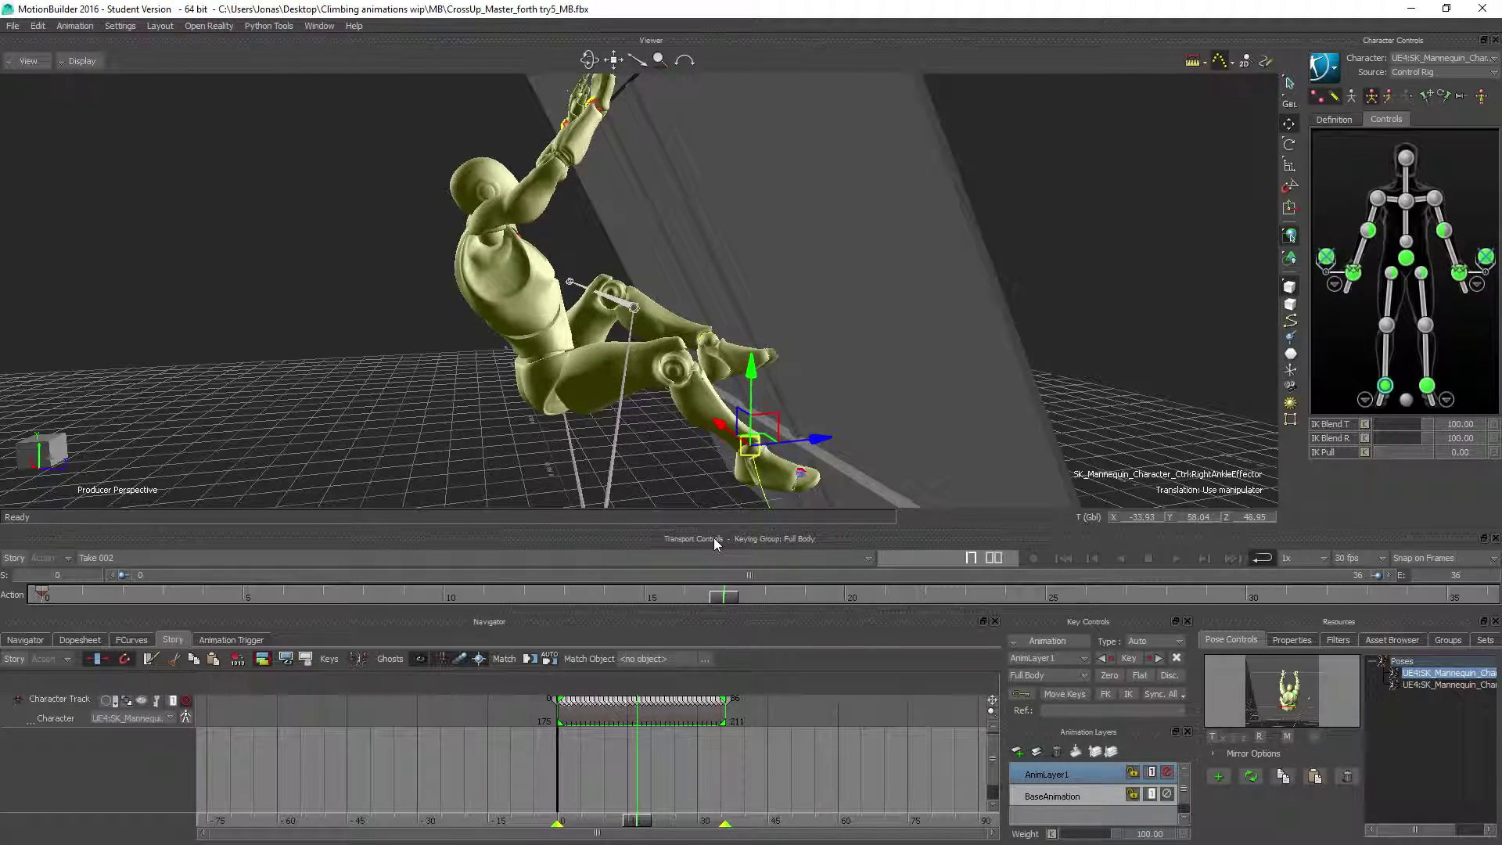
{"action": "left_click", "coordinate": [1426, 385]}
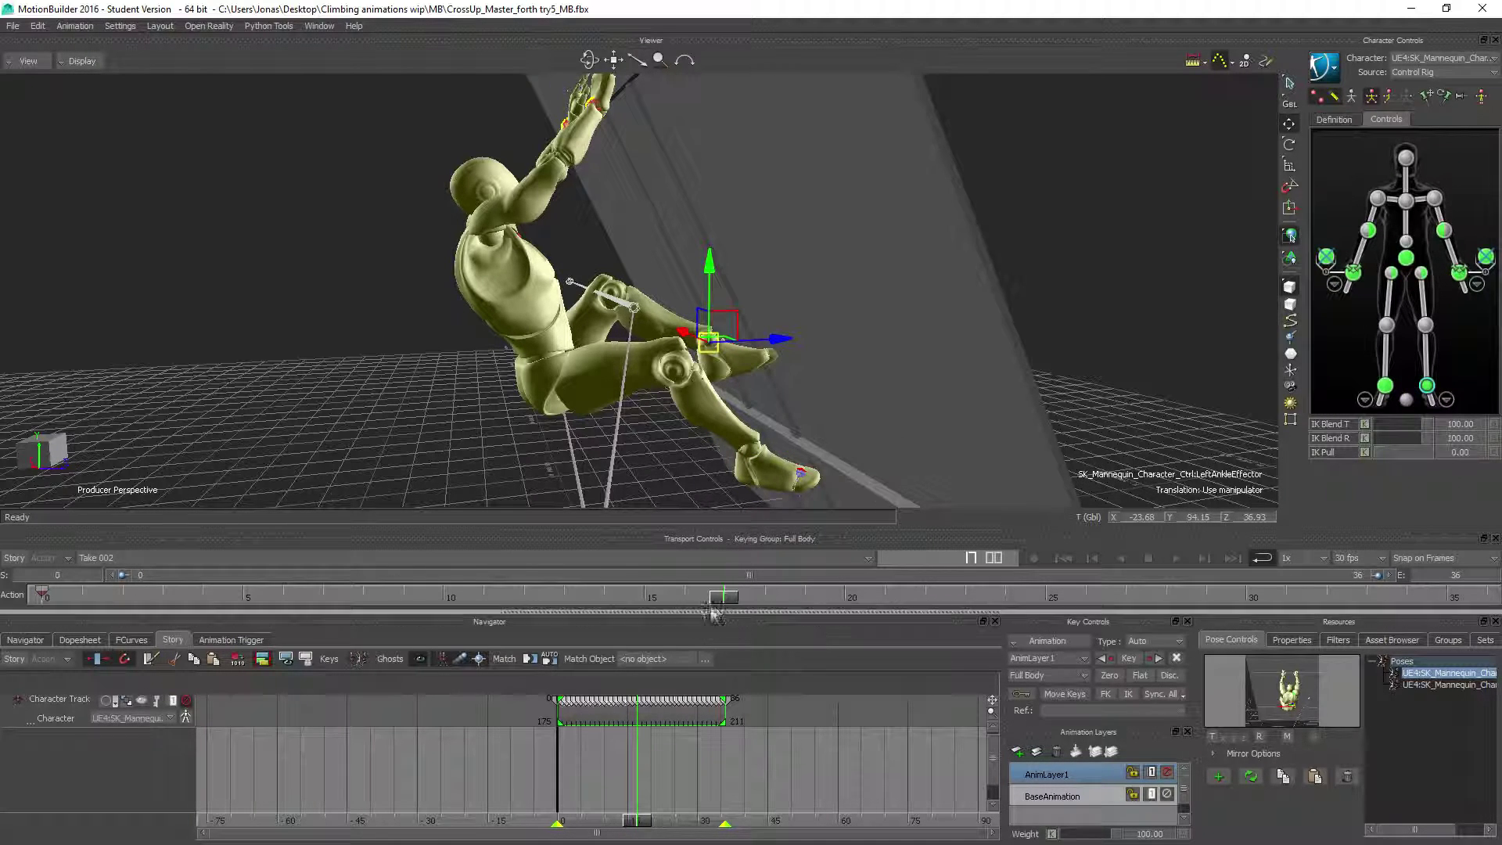
{"action": "left_click_drag", "start_coordinate": [712, 600], "coordinate": [855, 597]}
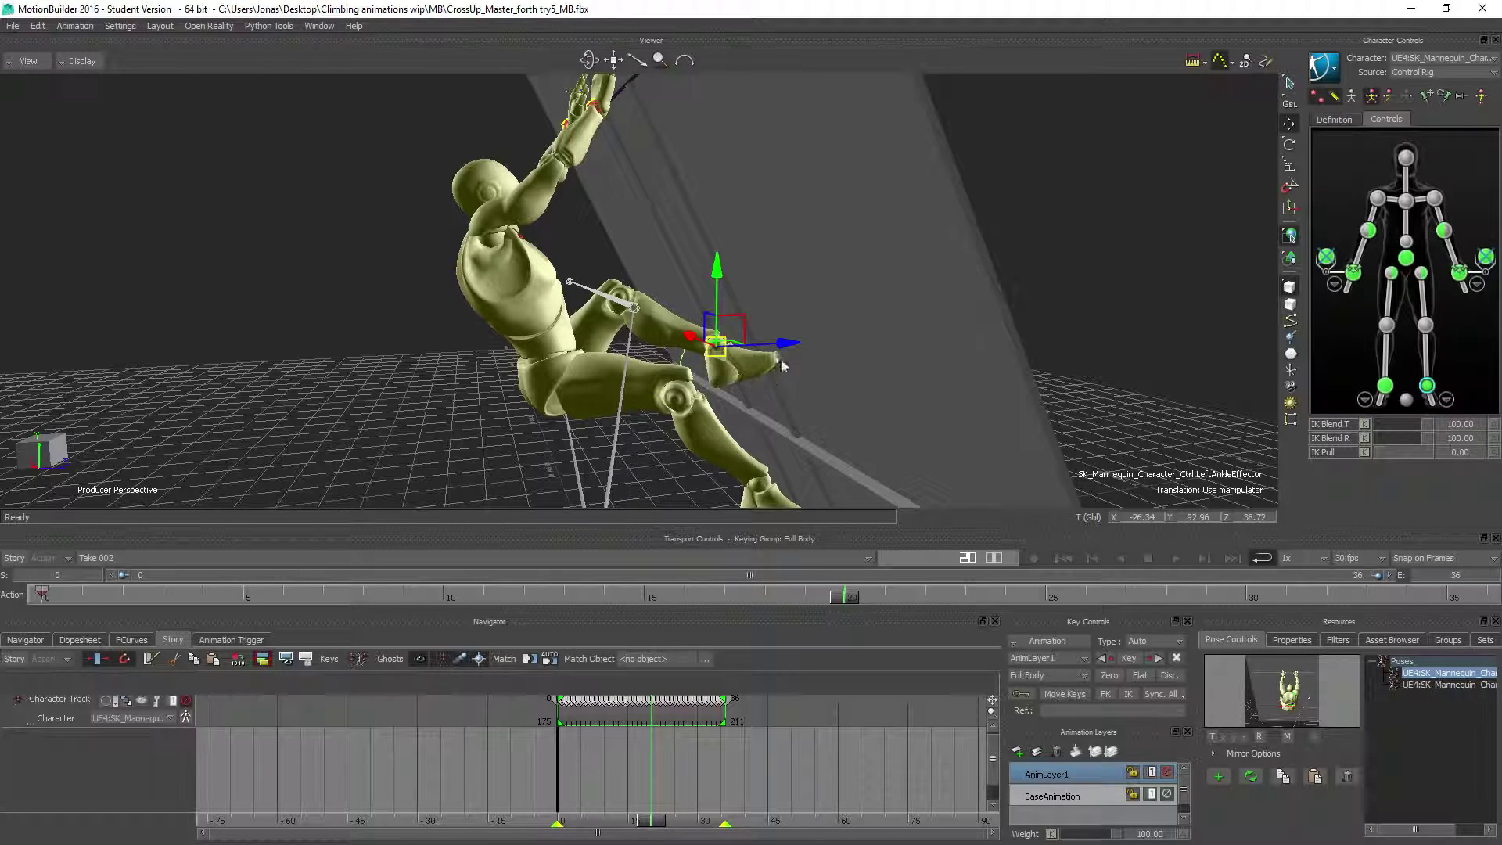
{"action": "mouse_move", "coordinate": [853, 599]}
{"action": "left_mouse_down"}
{"action": "mouse_move", "coordinate": [733, 596]}
{"action": "mouse_move", "coordinate": [845, 599]}
{"action": "left_mouse_up"}
{"action": "left_click", "coordinate": [1446, 400]}
{"action": "left_click", "coordinate": [1401, 277]}
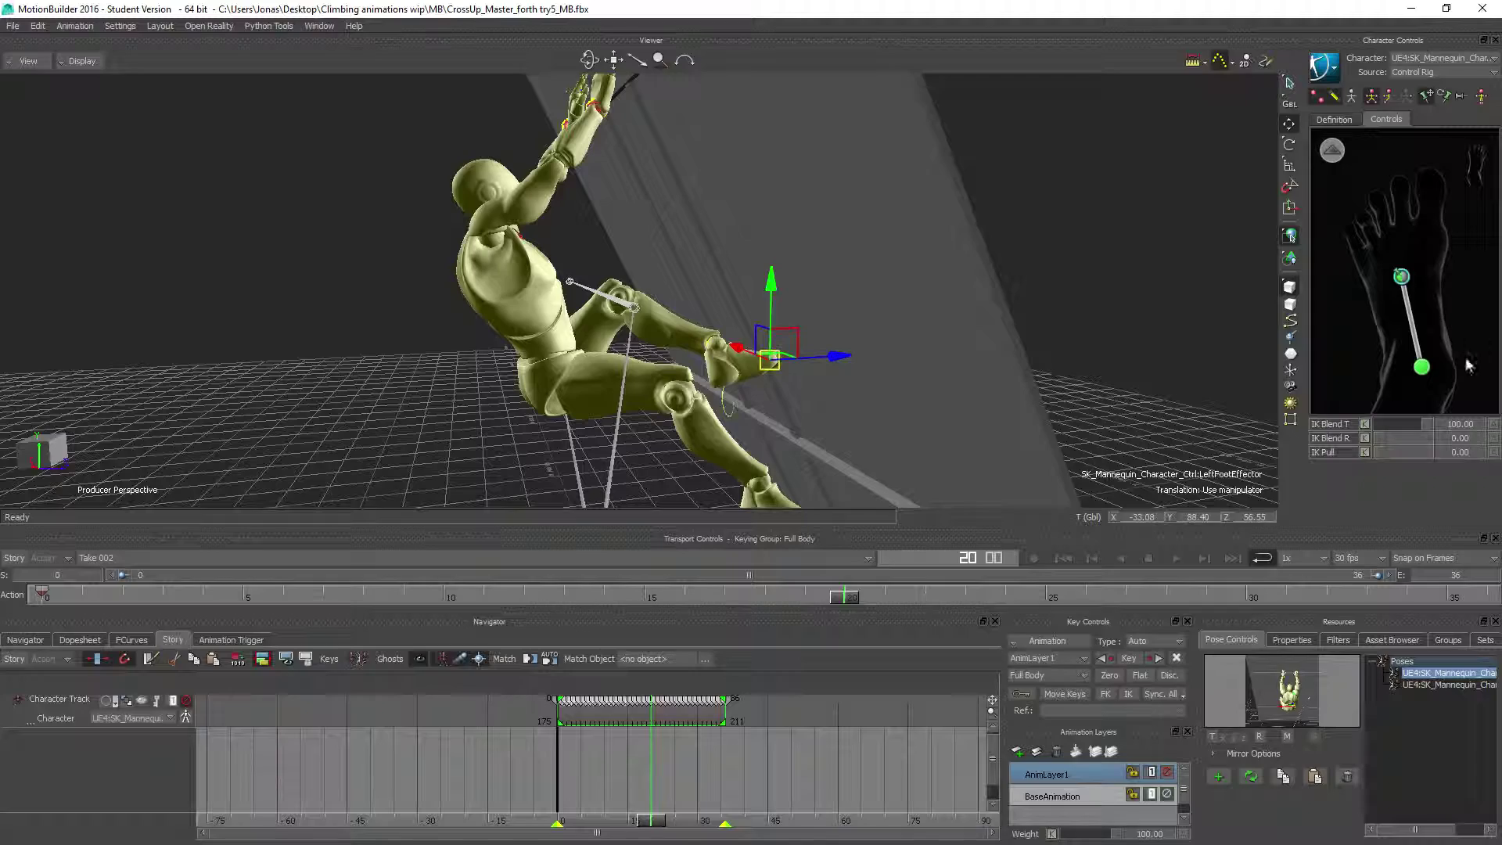
Step: Hide the Wall group, leaving the bars around the character's feet in view
{"action": "left_click", "coordinate": [907, 356]}
{"action": "left_click", "coordinate": [1443, 638]}
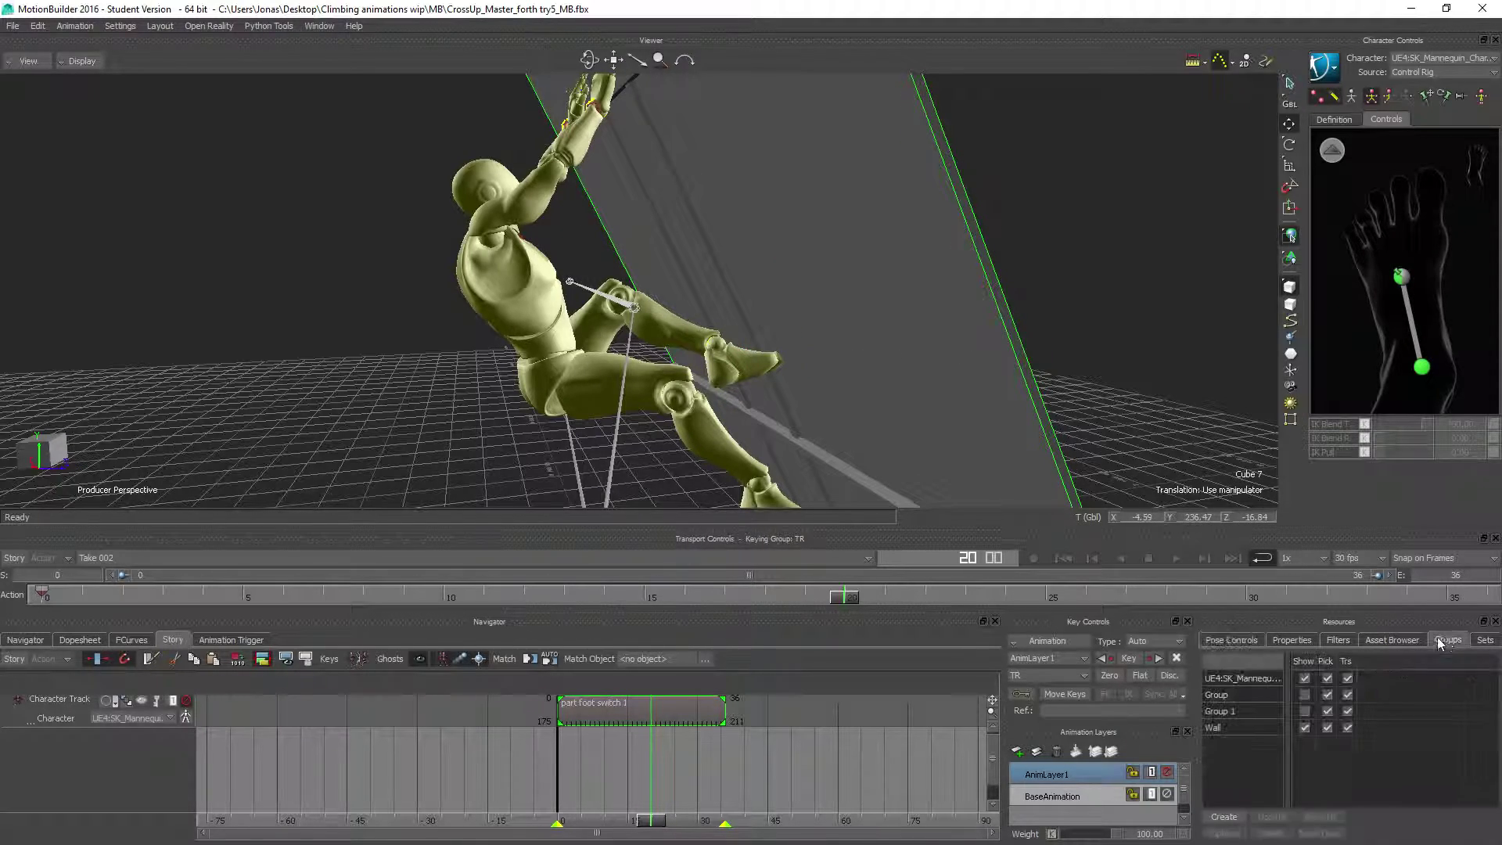
{"action": "left_click", "coordinate": [1306, 729]}
{"action": "left_click_drag", "start_coordinate": [795, 381], "coordinate": [661, 410], "text": "ctrl+shift"}
{"action": "left_click_drag", "start_coordinate": [423, 383], "coordinate": [566, 329], "text": "shift"}
Step: Move the left foot effector onto the crossing of the lower horizontal bar and vertical bar at frame 20 and key it on AnimLayer1
{"action": "left_click", "coordinate": [1400, 278]}
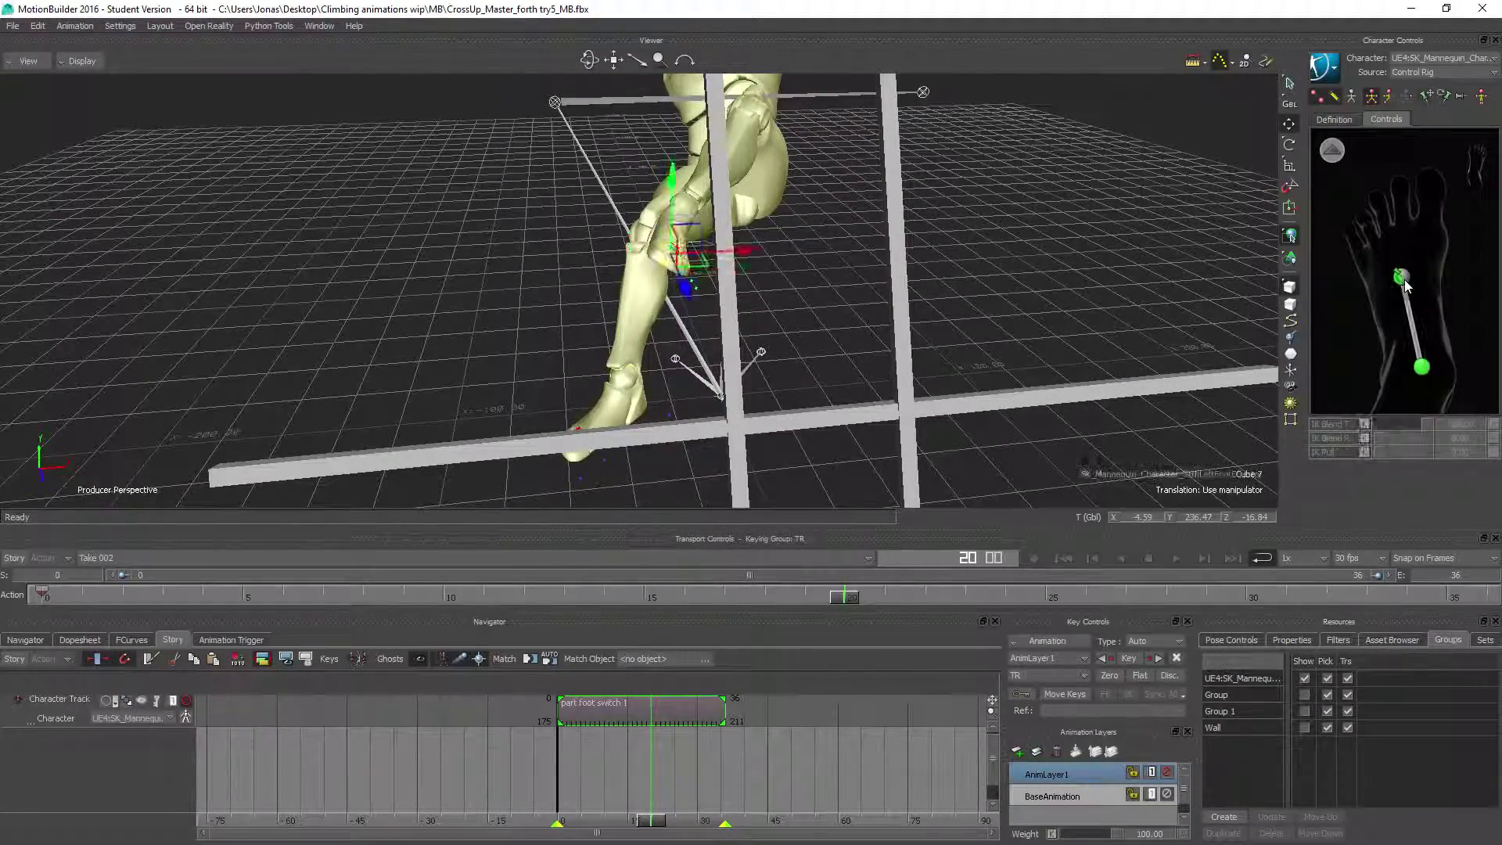
{"action": "left_click_drag", "start_coordinate": [674, 182], "coordinate": [807, 396]}
{"action": "left_click_drag", "start_coordinate": [560, 390], "coordinate": [678, 374], "text": "ctrl+shift"}
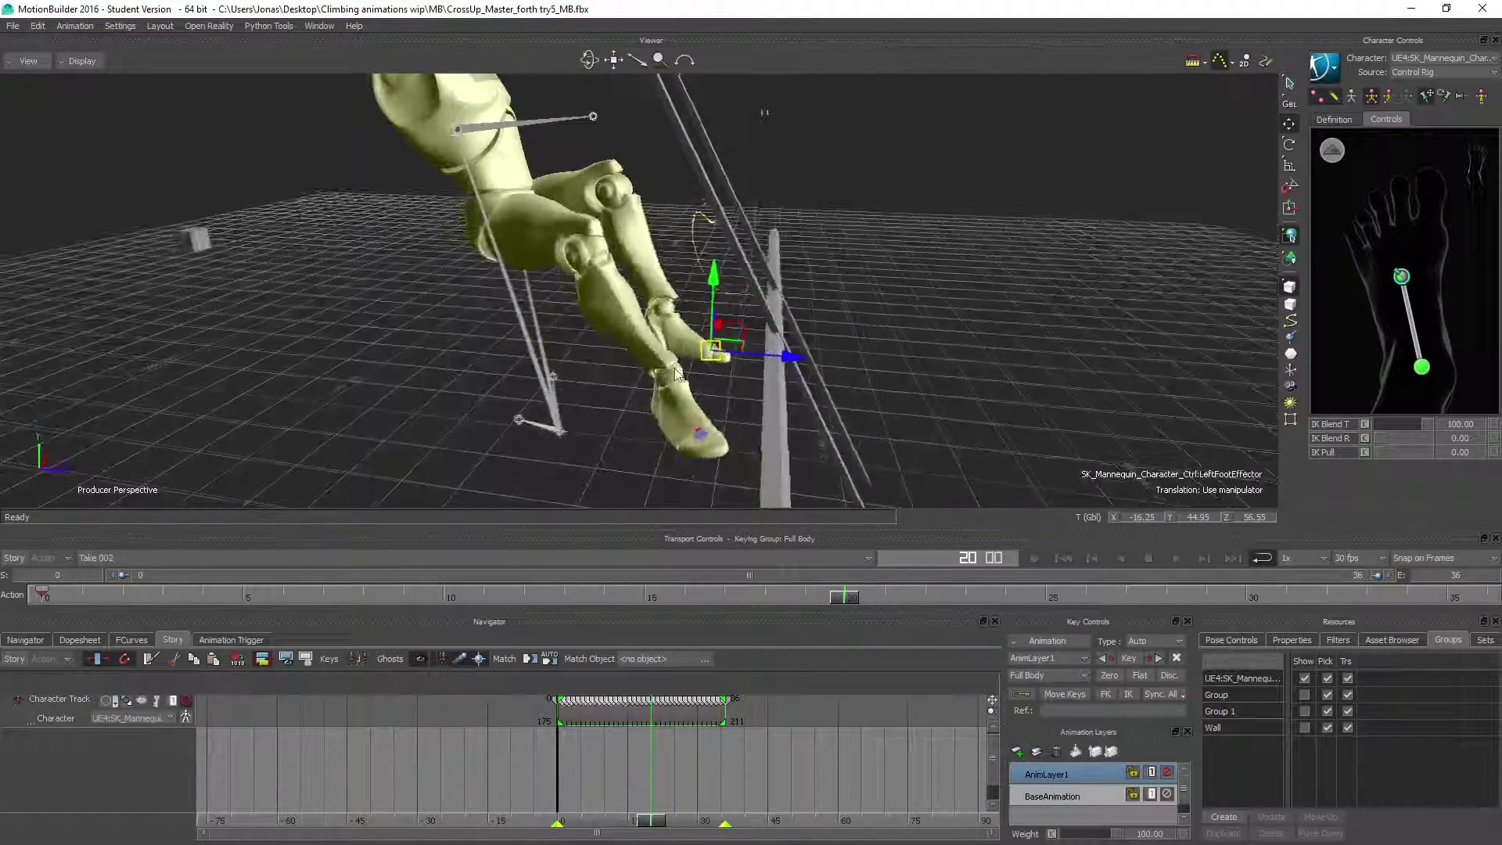
{"action": "left_click_drag", "start_coordinate": [786, 355], "coordinate": [815, 358]}
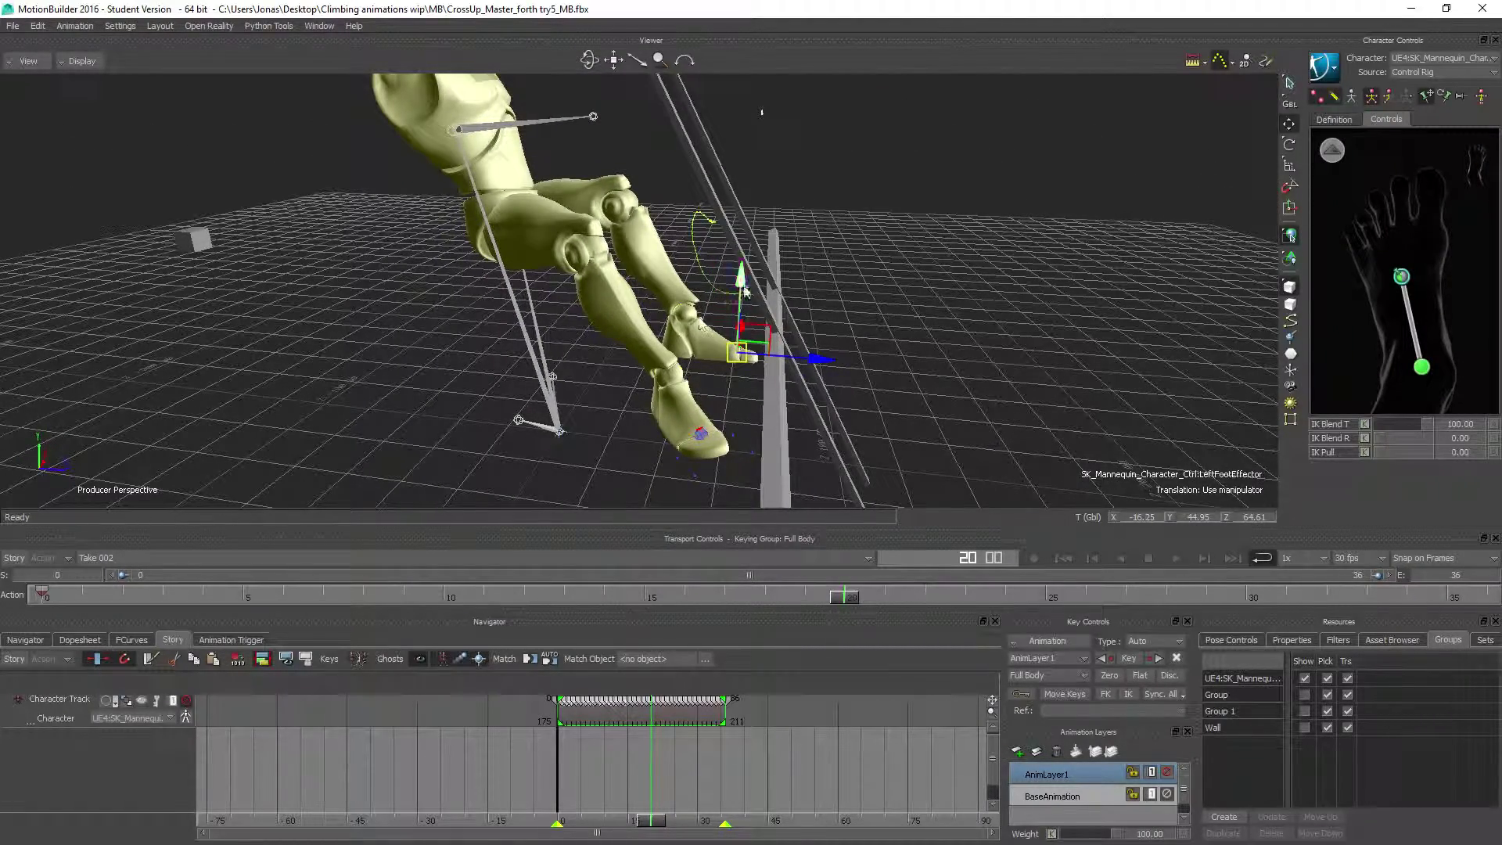
{"action": "left_click_drag", "start_coordinate": [741, 286], "coordinate": [742, 277]}
{"action": "left_click_drag", "start_coordinate": [816, 350], "coordinate": [413, 281]}
{"action": "left_click_drag", "start_coordinate": [532, 225], "coordinate": [534, 133]}
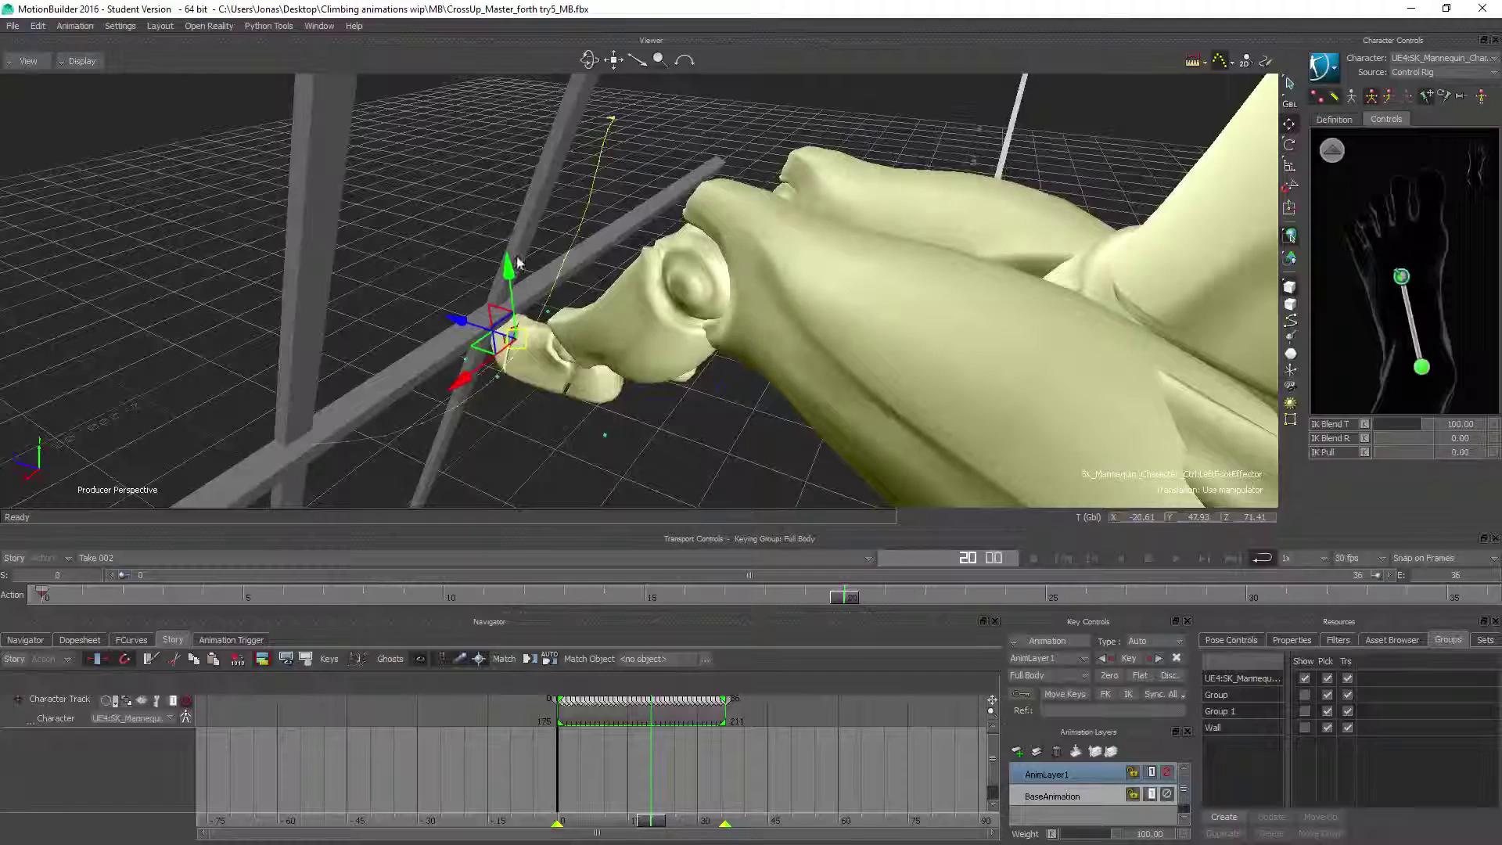
{"action": "left_click_drag", "start_coordinate": [511, 269], "coordinate": [510, 239]}
{"action": "left_click_drag", "start_coordinate": [460, 350], "coordinate": [579, 389]}
{"action": "key", "text": "k"}
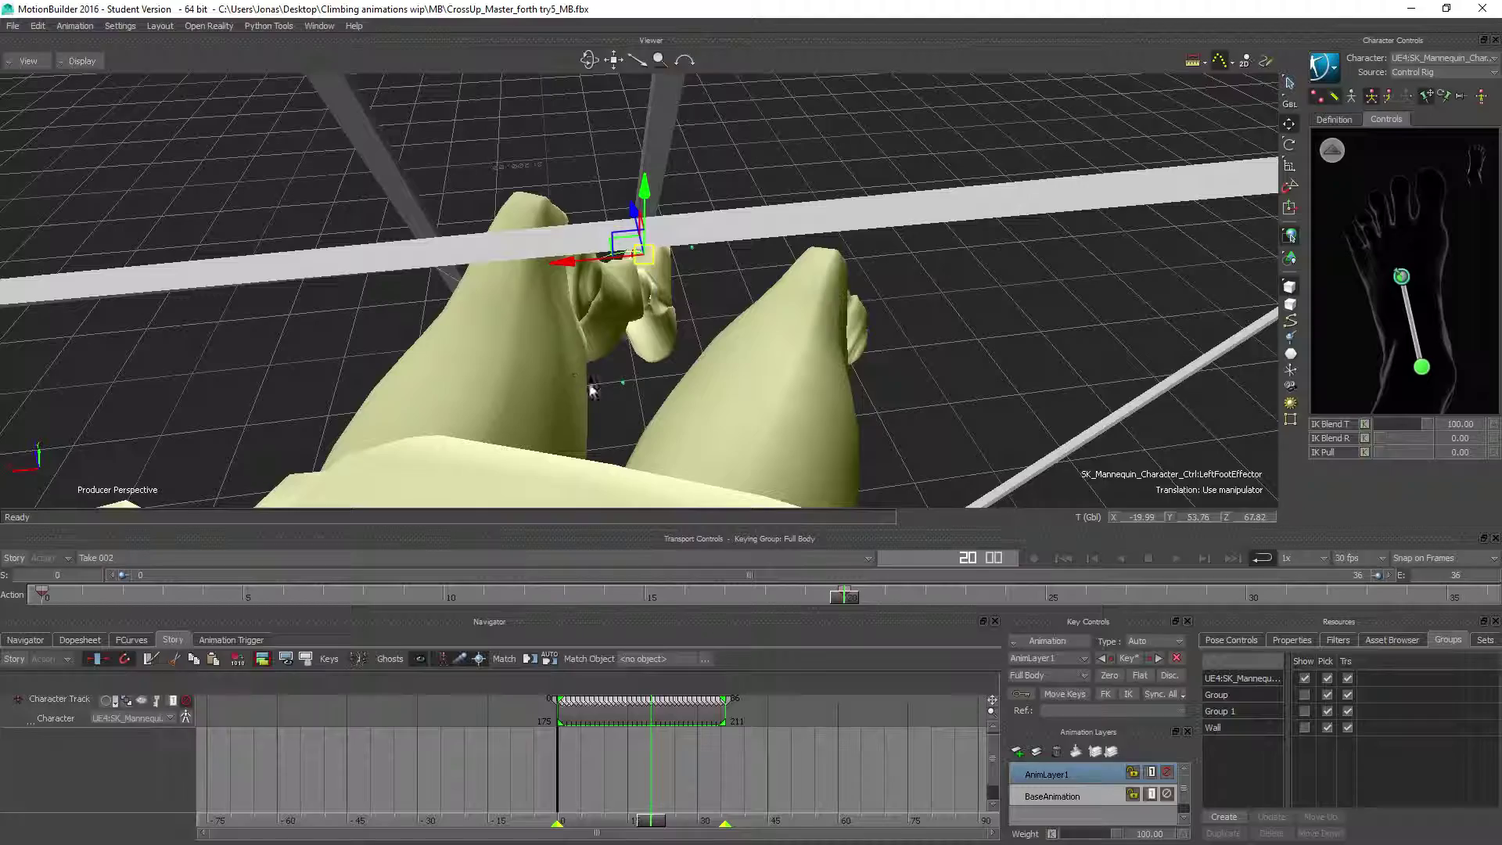
Step: Locate the cross up moment at frame 26, apply the stored cross up pose to the character there and key it
{"action": "left_click_drag", "start_coordinate": [611, 384], "coordinate": [561, 288], "text": "ctrl+shift"}
{"action": "left_click_drag", "start_coordinate": [841, 600], "coordinate": [1024, 470]}
{"action": "right_click_drag", "start_coordinate": [948, 368], "coordinate": [842, 345], "text": "alt"}
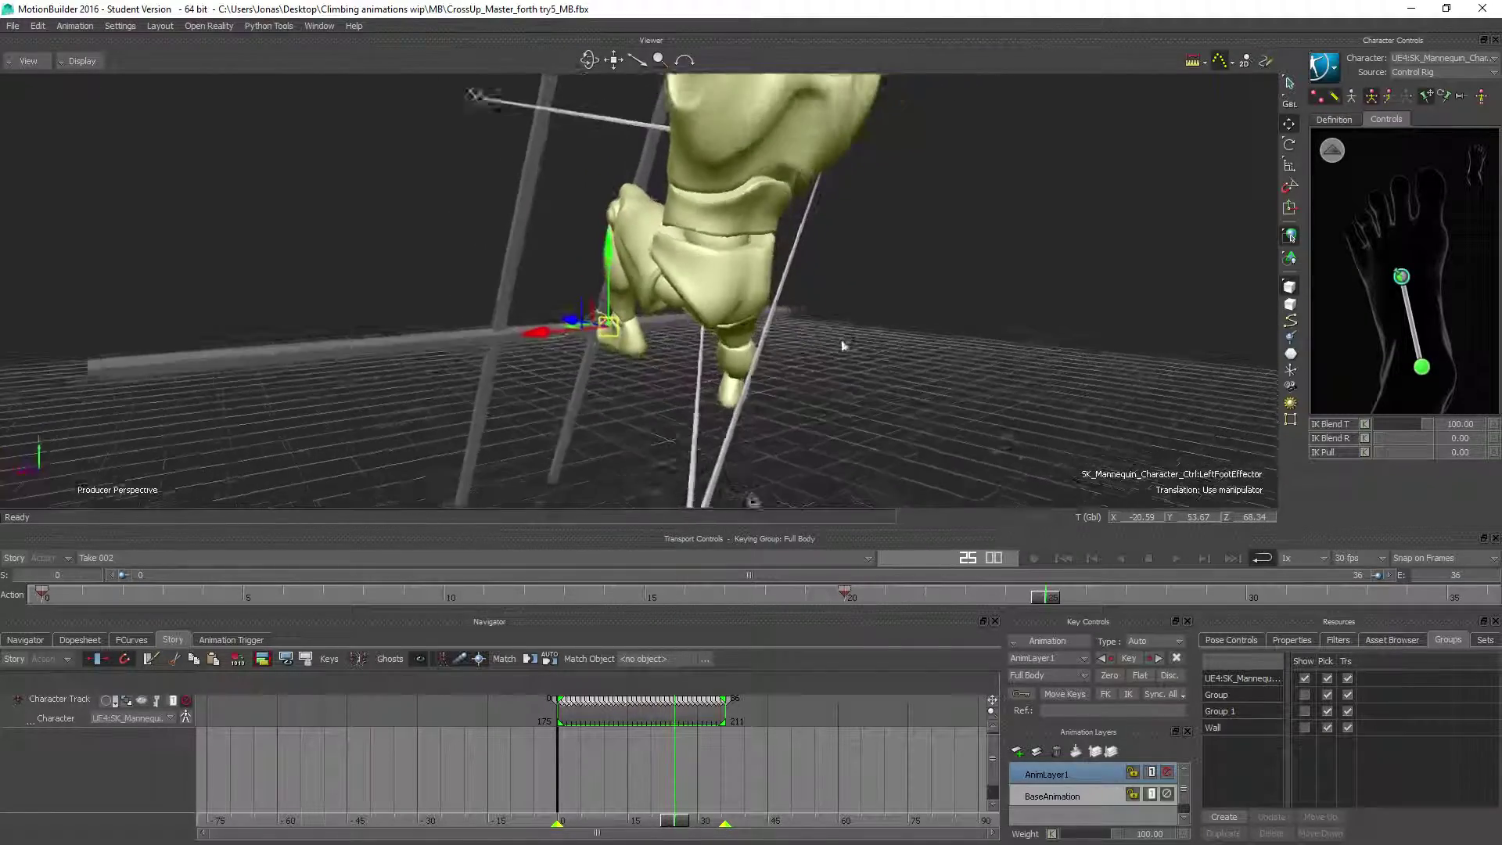
{"action": "left_click_drag", "start_coordinate": [842, 345], "coordinate": [795, 379], "text": "alt"}
{"action": "left_click_drag", "start_coordinate": [1077, 598], "coordinate": [1130, 580]}
{"action": "right_click_drag", "start_coordinate": [810, 383], "coordinate": [637, 258], "text": "alt"}
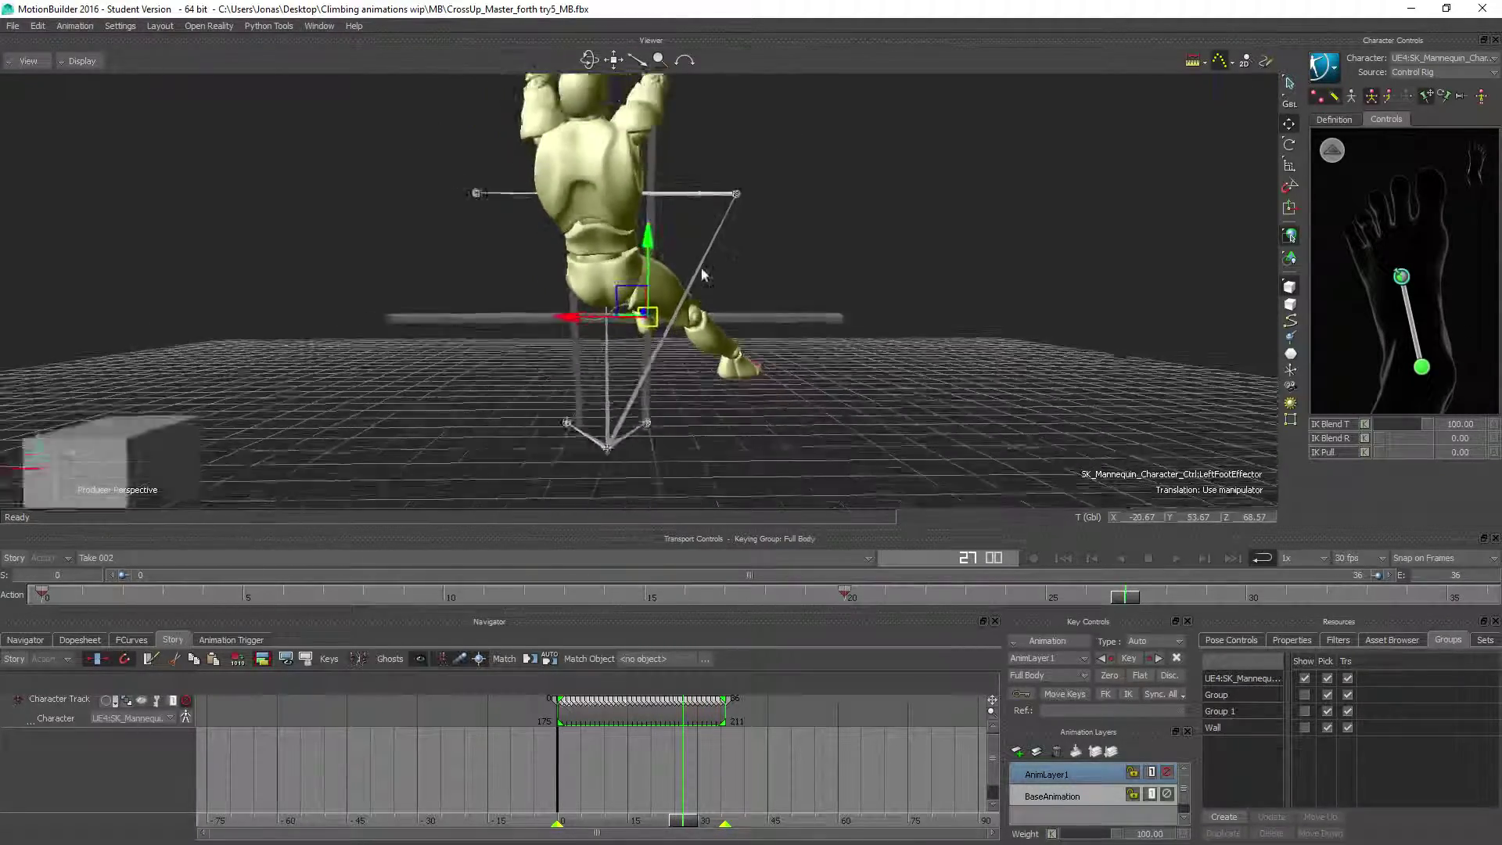
{"action": "left_click_drag", "start_coordinate": [602, 291], "coordinate": [648, 299], "text": "alt"}
{"action": "middle_click_drag", "start_coordinate": [648, 299], "coordinate": [613, 383], "text": "alt"}
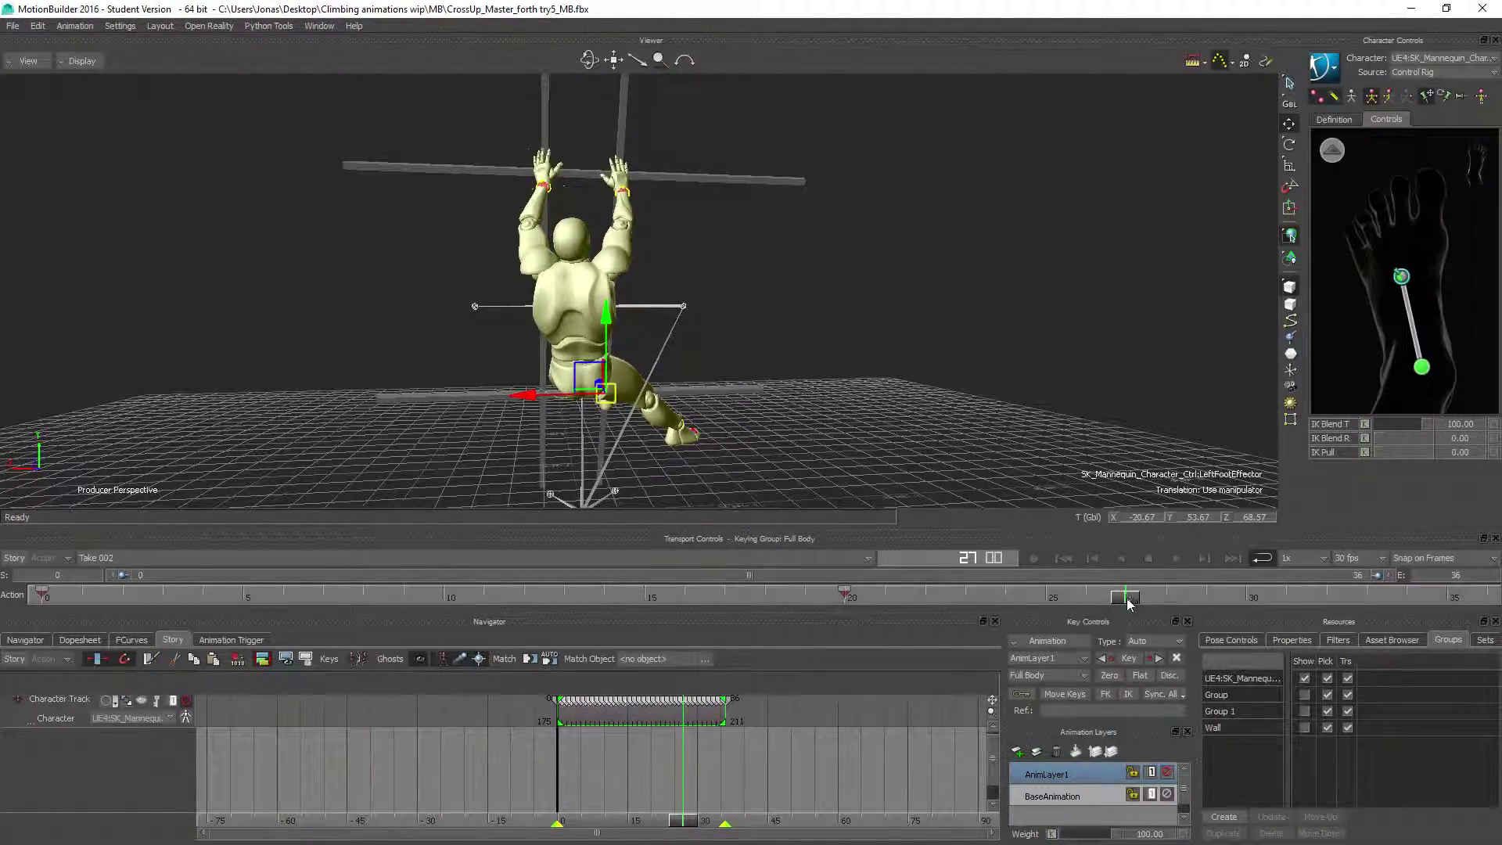
{"action": "left_click_drag", "start_coordinate": [1129, 603], "coordinate": [1086, 604]}
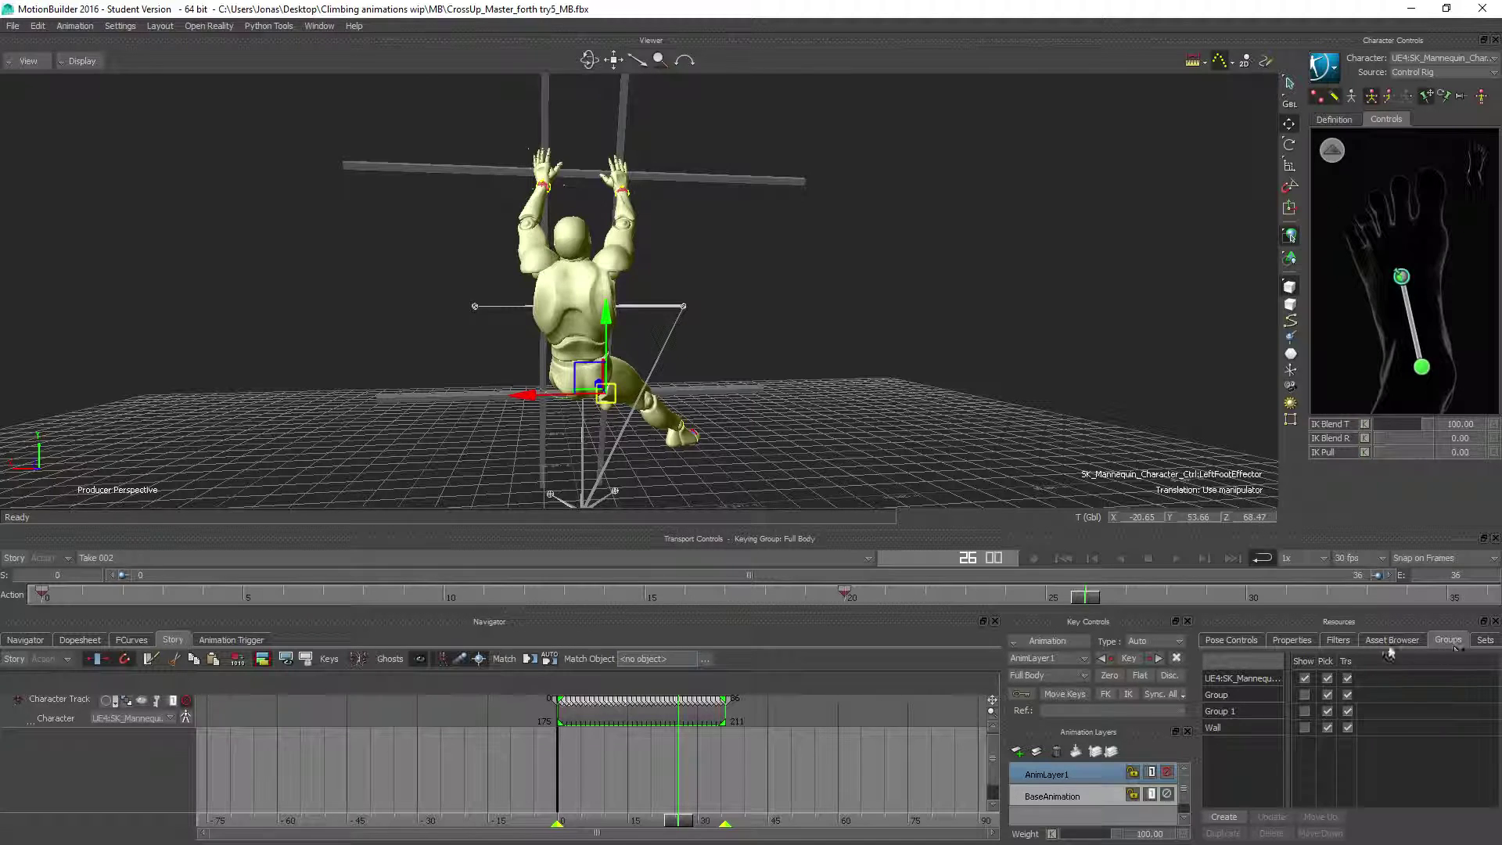
{"action": "left_click", "coordinate": [1231, 640]}
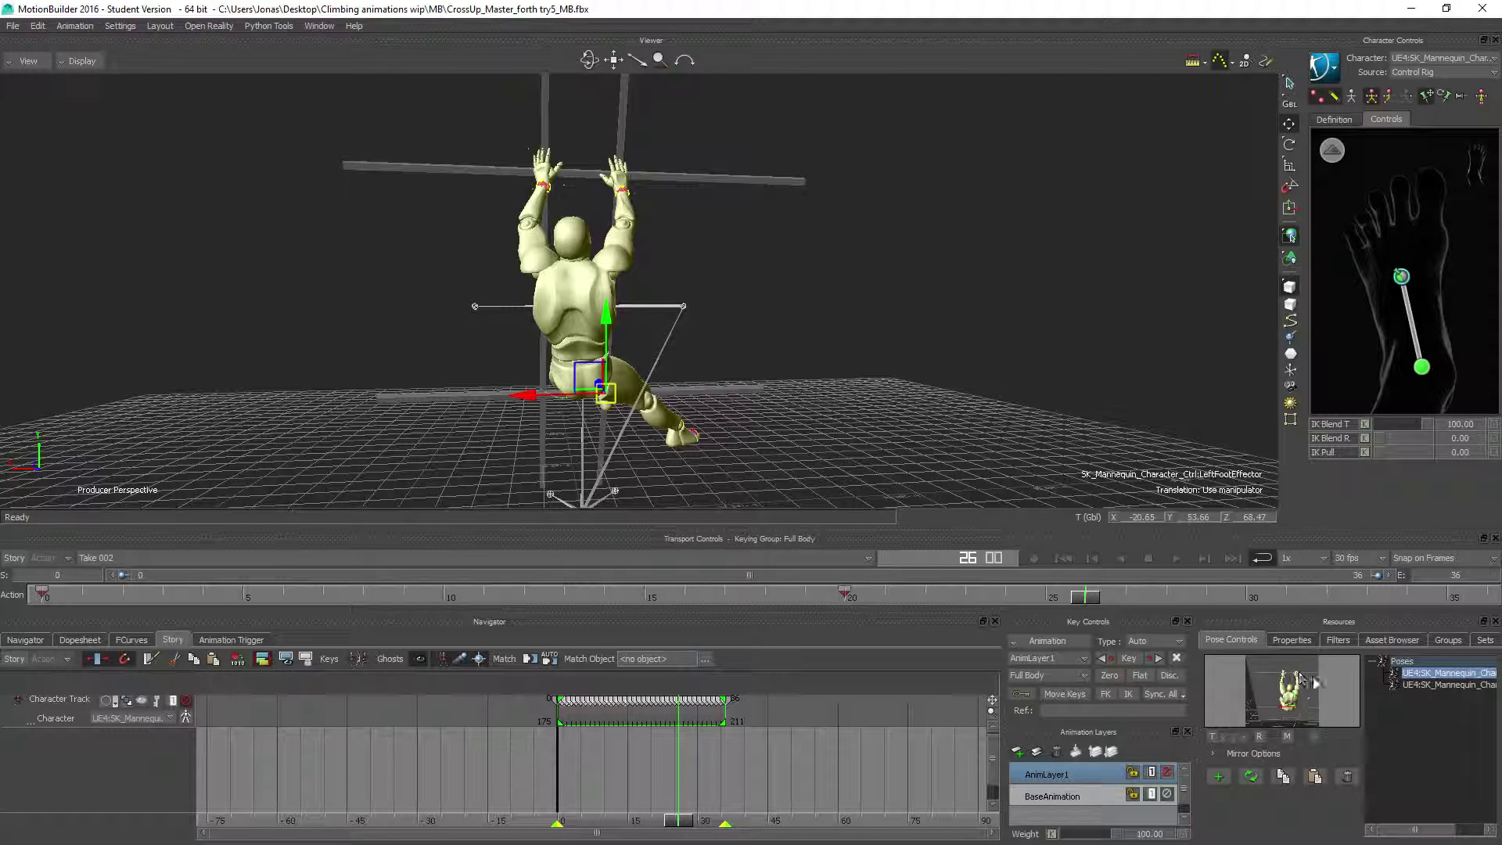
{"action": "double_click", "coordinate": [1442, 685]}
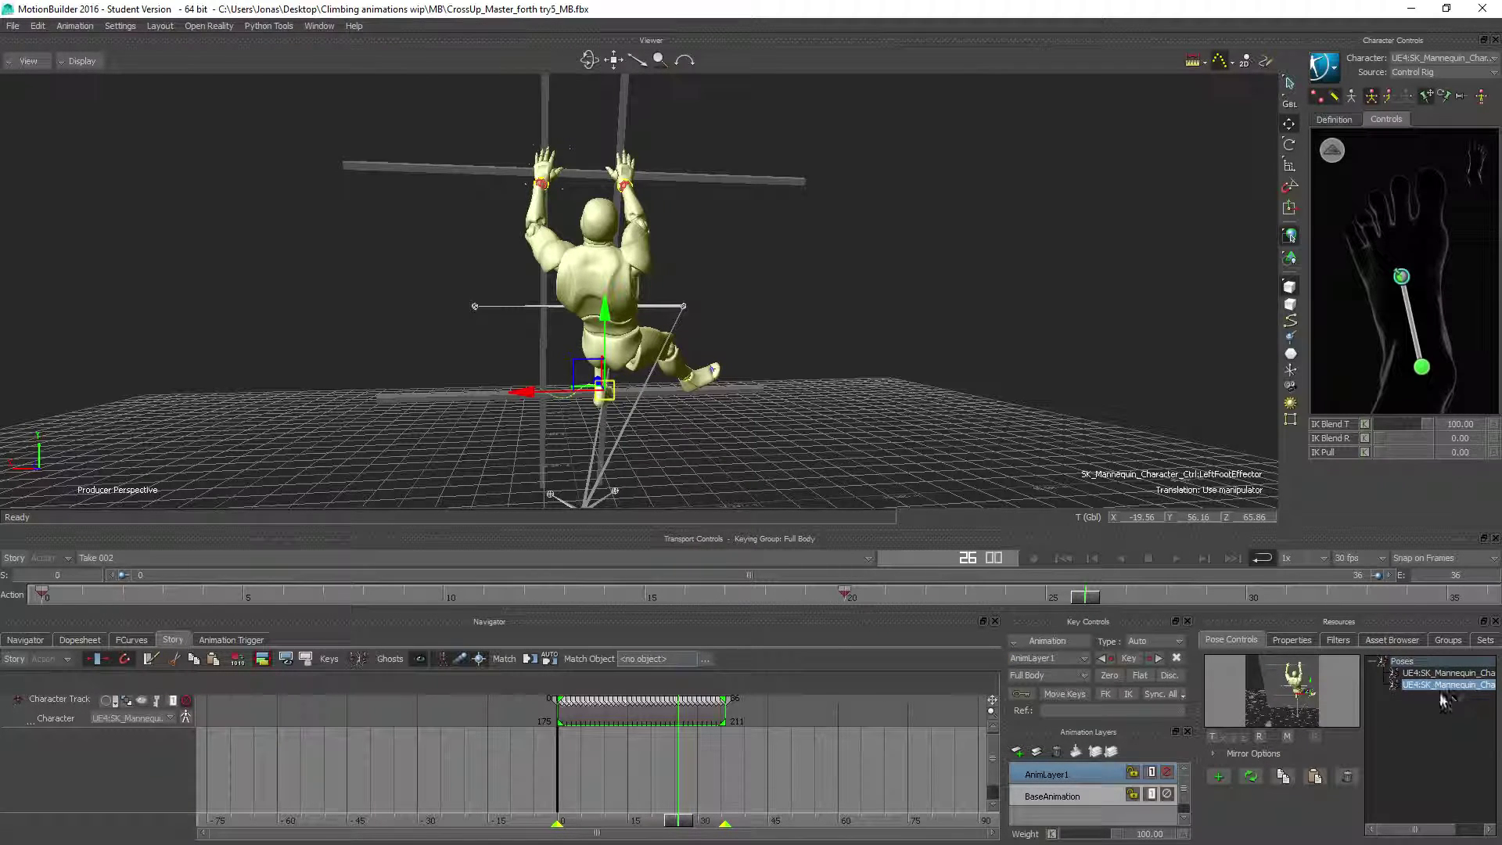
{"action": "key", "text": "k"}
Step: Move the cross up key from frame 26 to frame 36, playing back the take to judge the timing
{"action": "mouse_move", "coordinate": [1081, 599]}
{"action": "left_mouse_down"}
{"action": "mouse_move", "coordinate": [86, 614]}
{"action": "mouse_move", "coordinate": [381, 632]}
{"action": "mouse_move", "coordinate": [1255, 612]}
{"action": "mouse_move", "coordinate": [610, 618]}
{"action": "mouse_move", "coordinate": [556, 642]}
{"action": "left_mouse_up"}
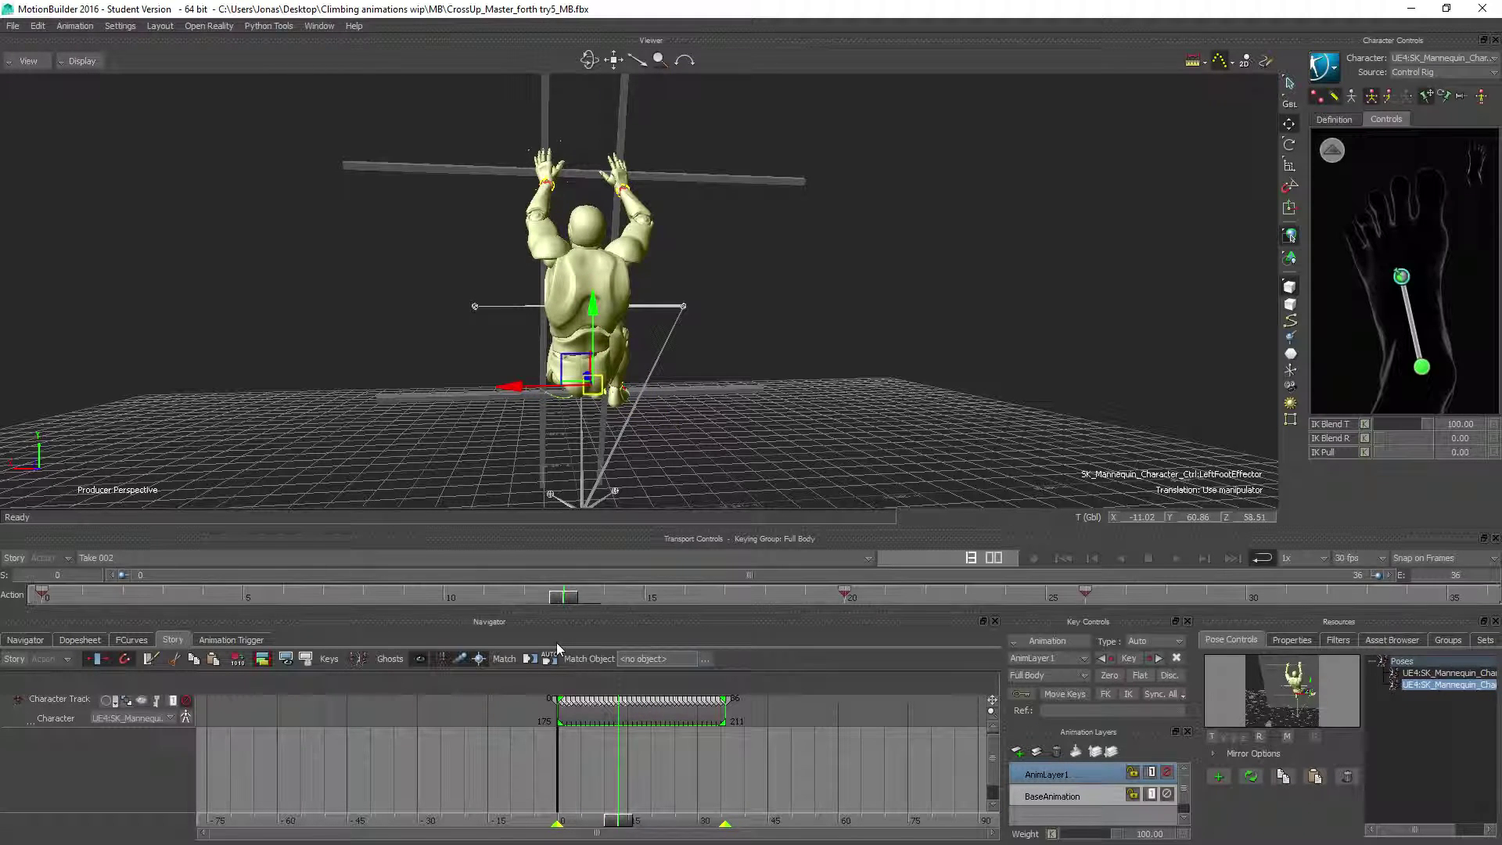
{"action": "left_click_drag", "start_coordinate": [1085, 597], "coordinate": [1127, 595]}
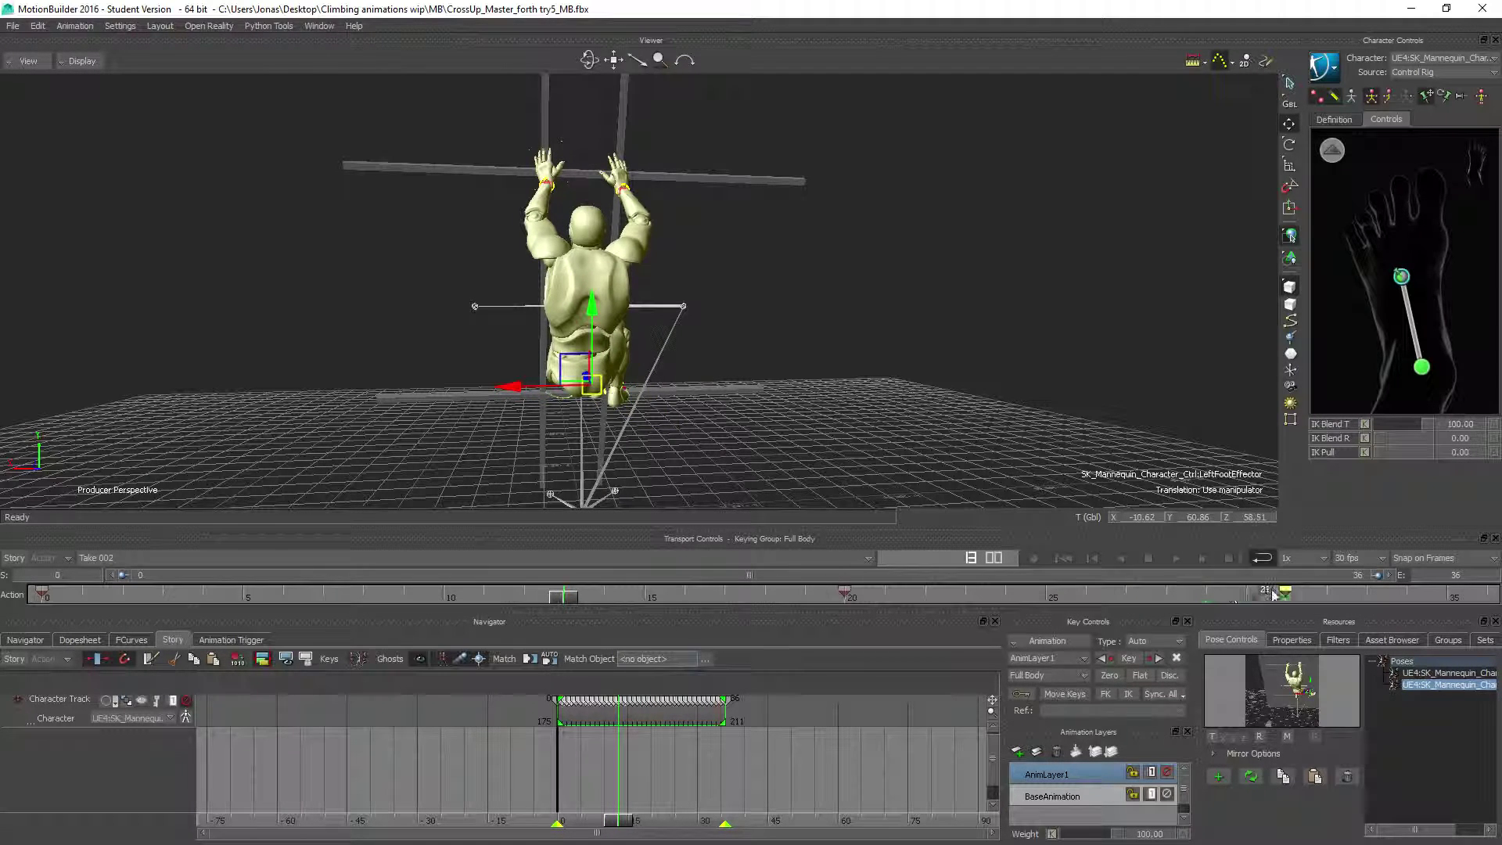
{"action": "left_click", "coordinate": [1176, 557]}
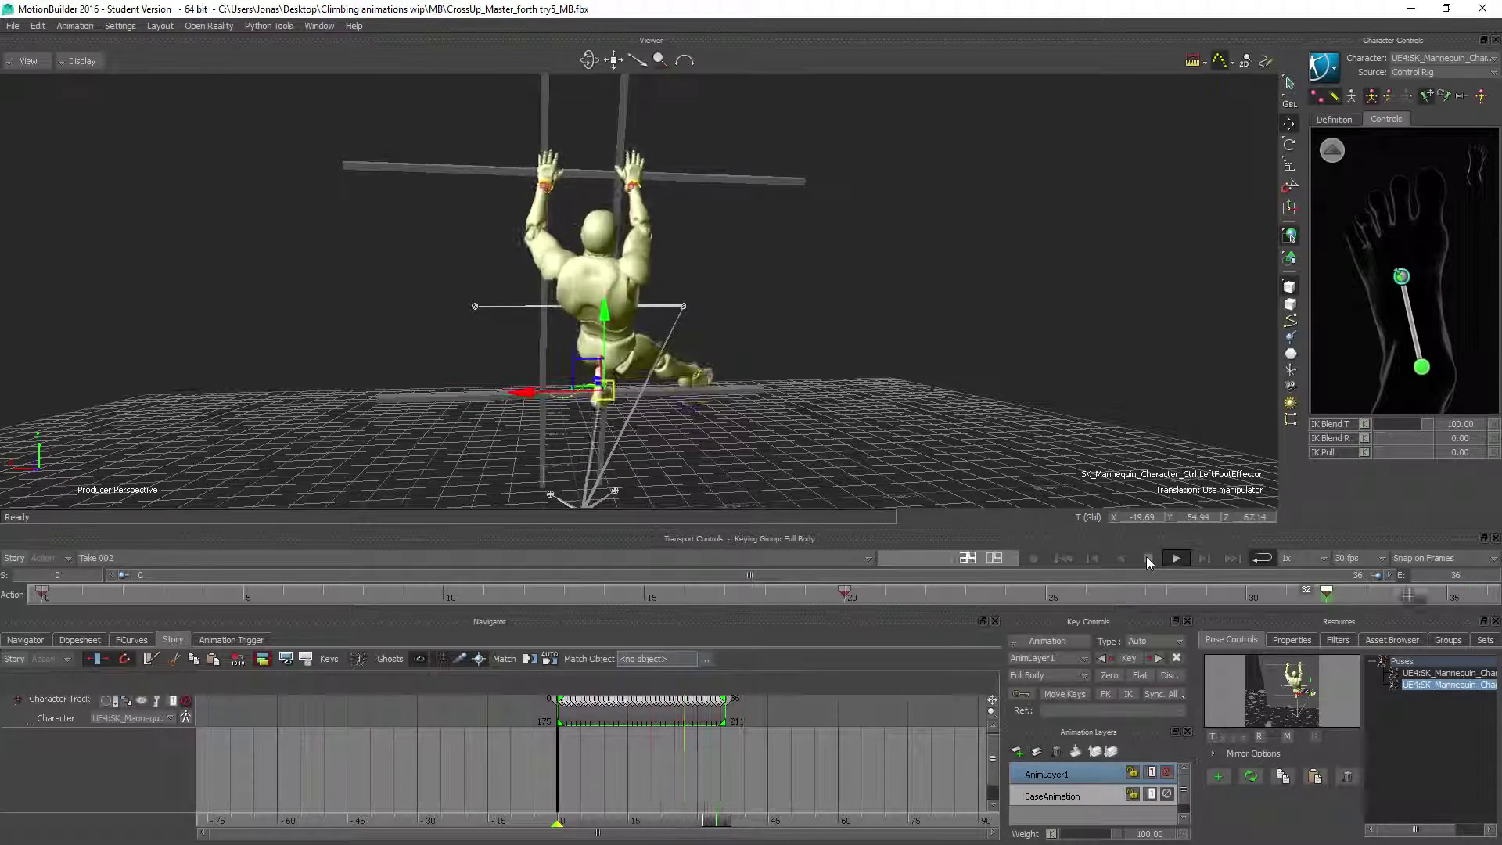
{"action": "left_click", "coordinate": [1148, 557]}
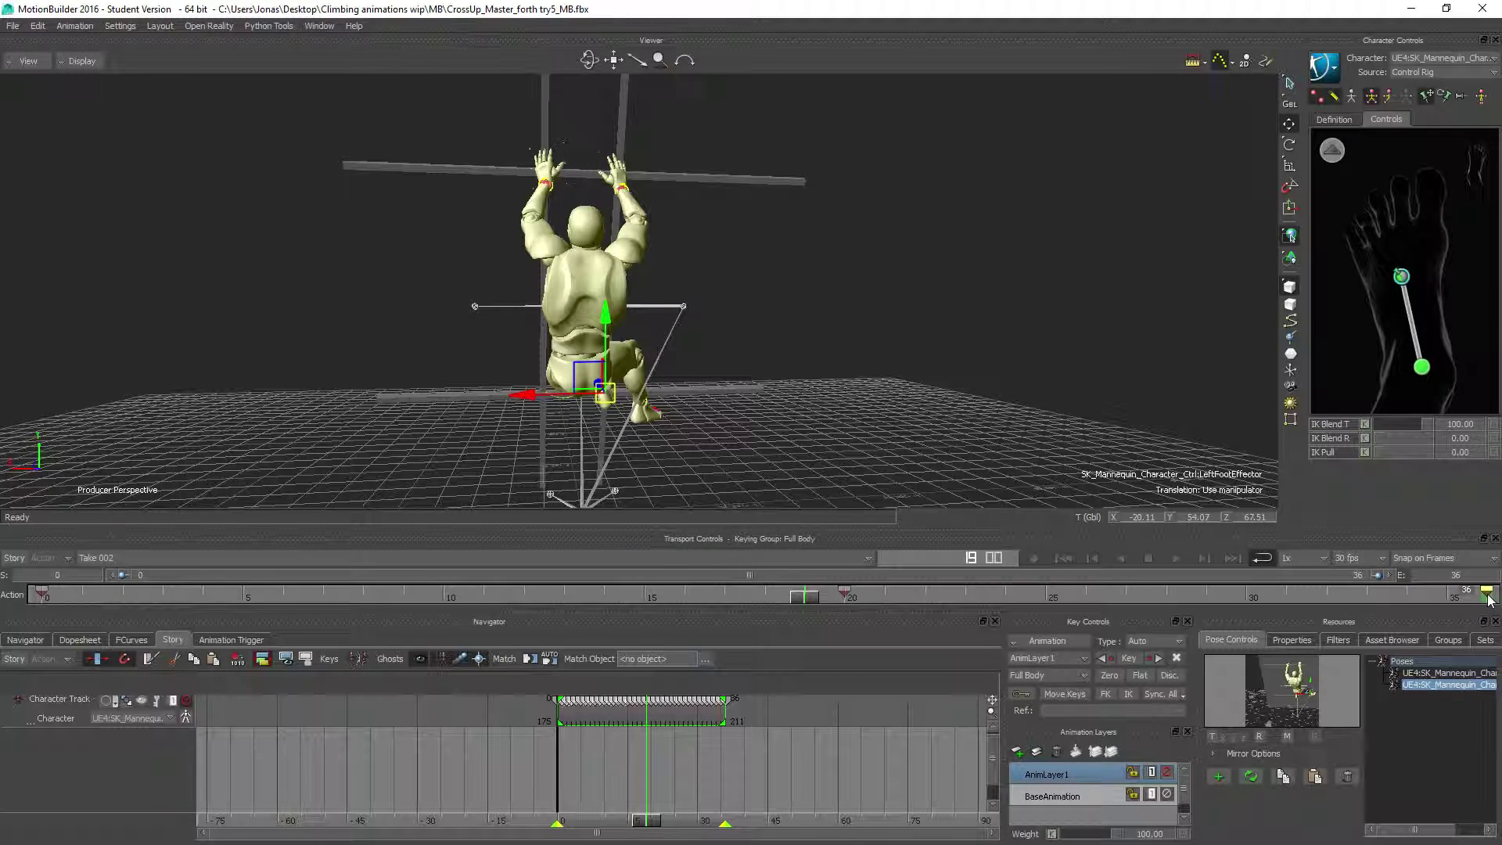
{"action": "left_click", "coordinate": [1176, 558]}
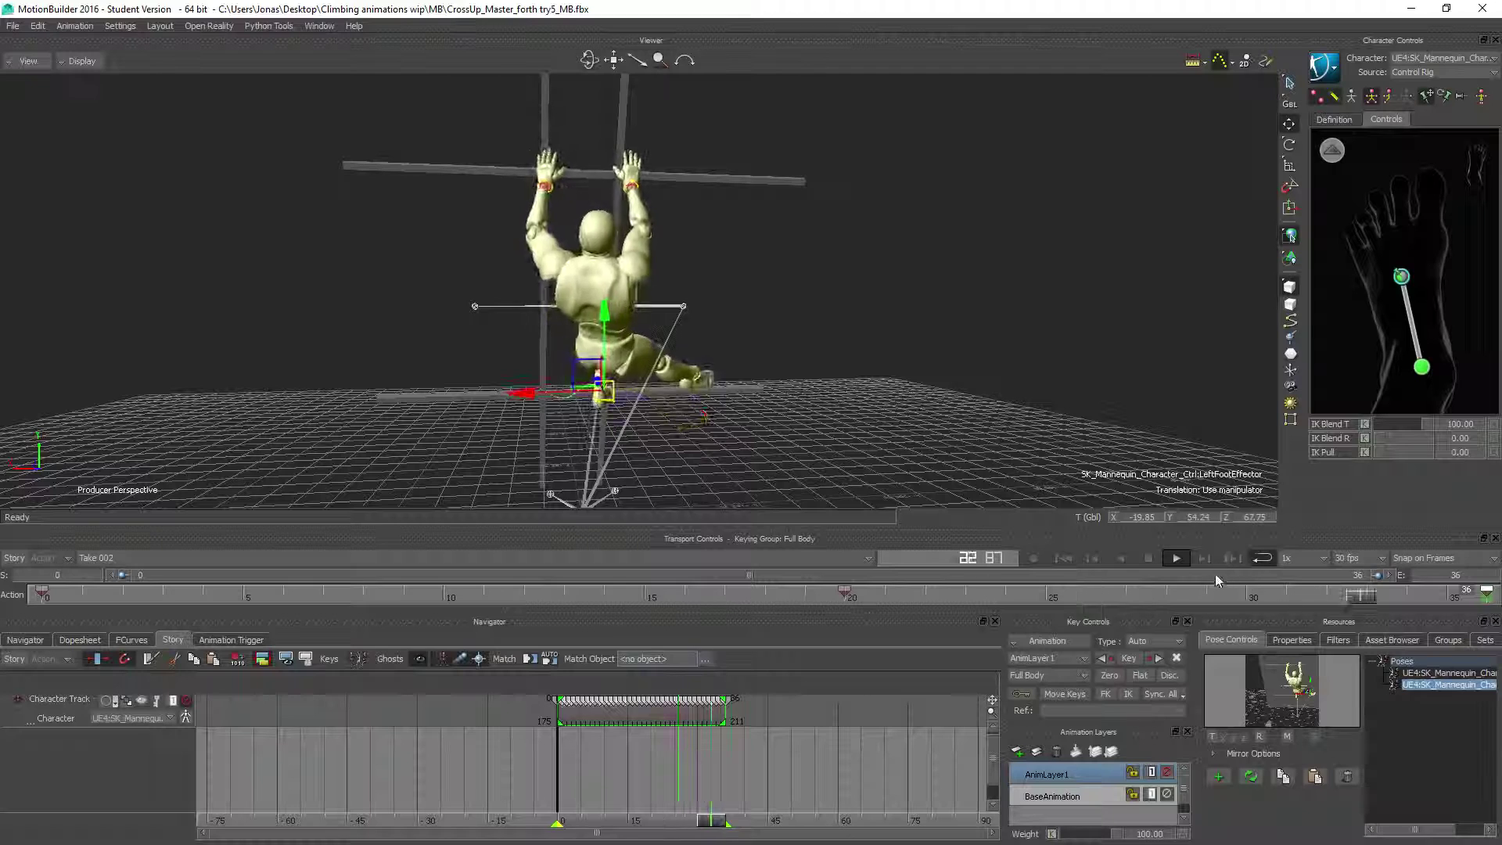
{"action": "left_click", "coordinate": [1149, 558]}
Step: Try an additional key of the stored cross up pose at frame 22 and play back the take
{"action": "double_click", "coordinate": [1430, 684]}
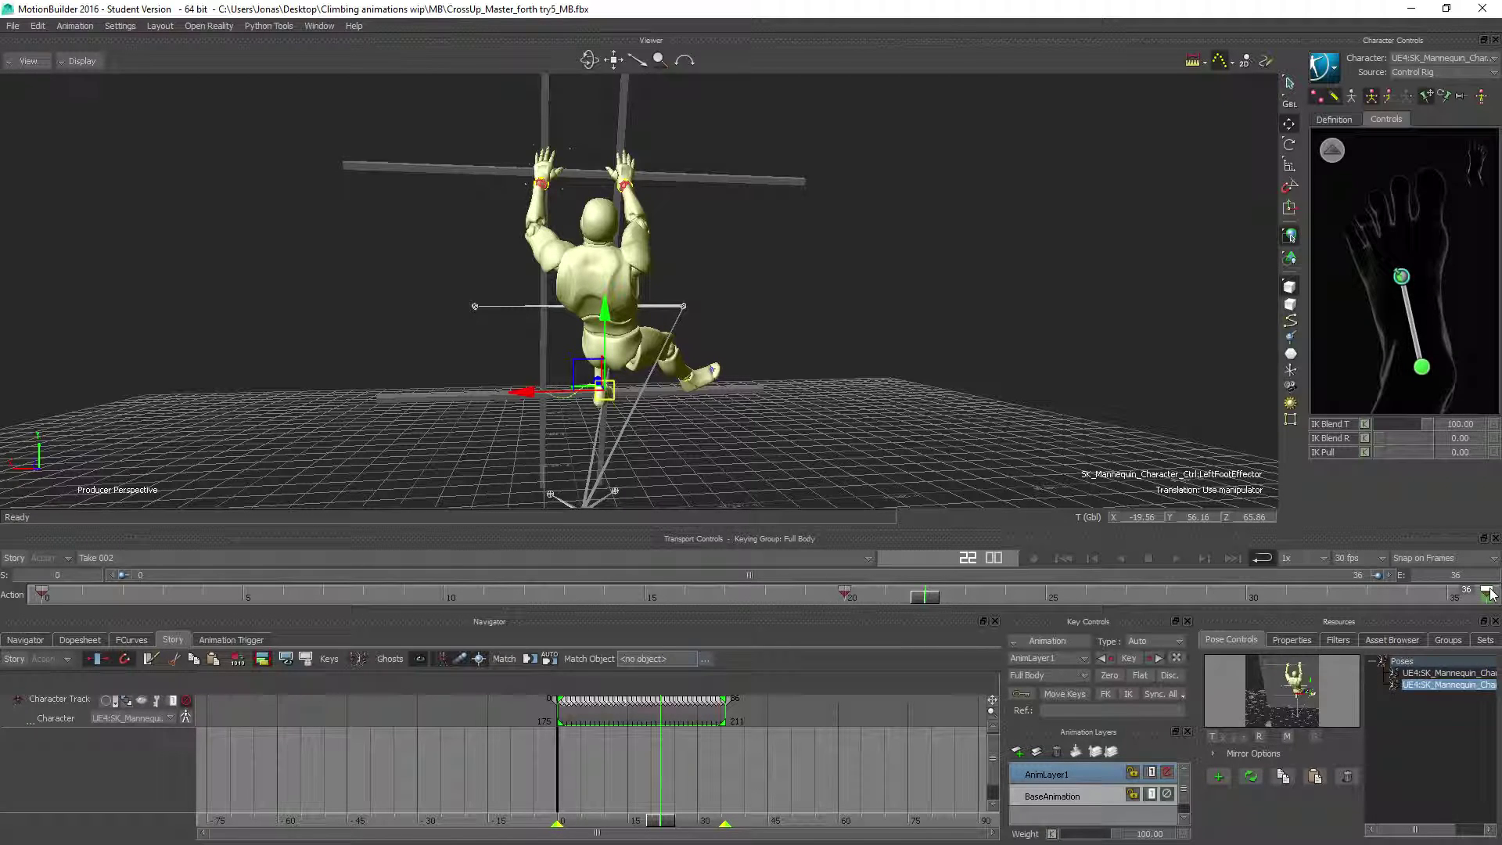
{"action": "left_click", "coordinate": [1176, 558]}
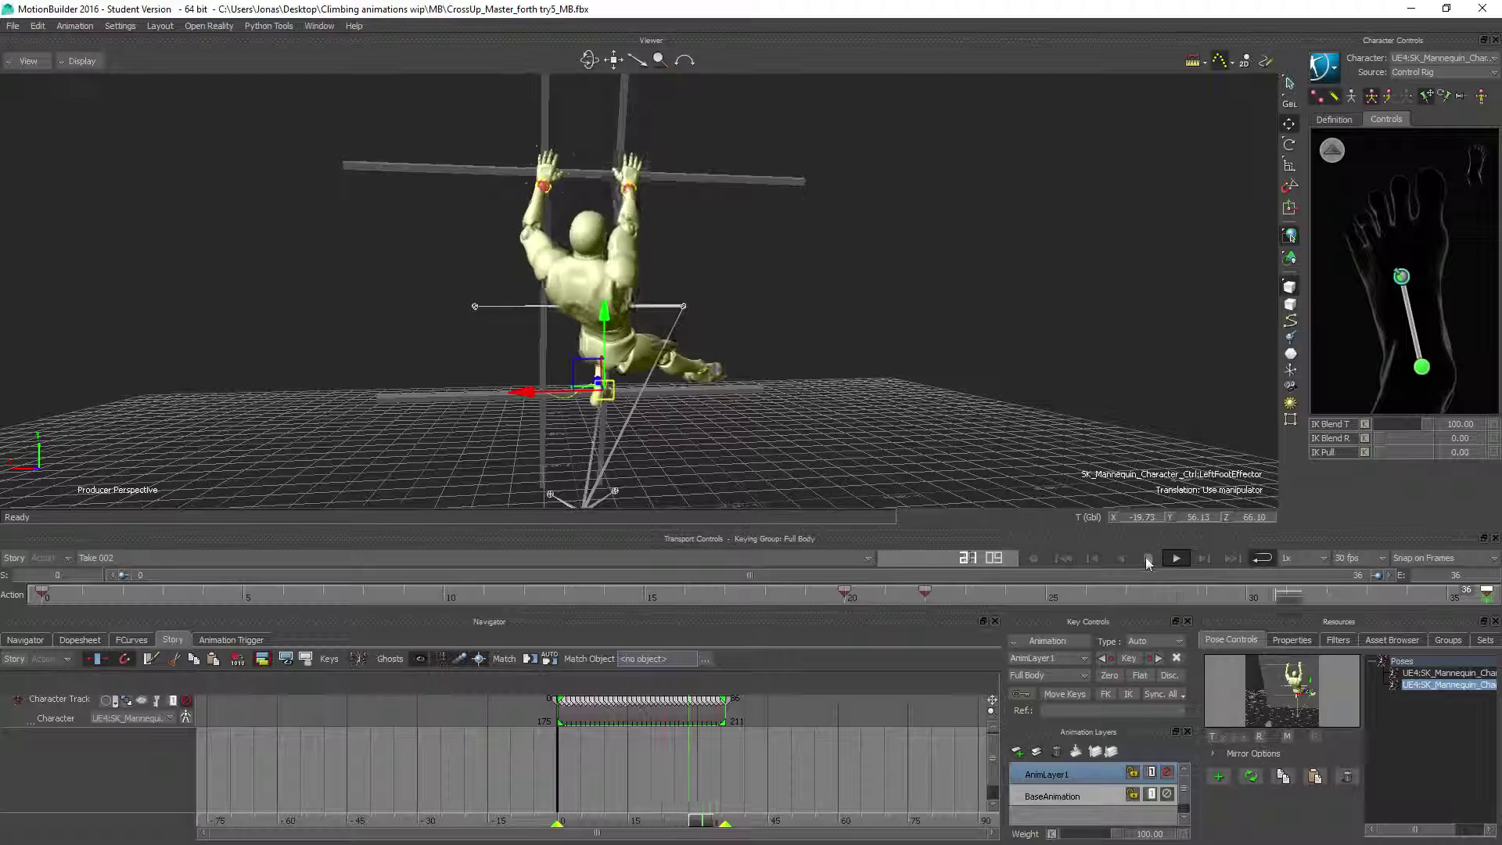
{"action": "left_click", "coordinate": [1148, 558]}
{"action": "left_click_drag", "start_coordinate": [1207, 596], "coordinate": [927, 597]}
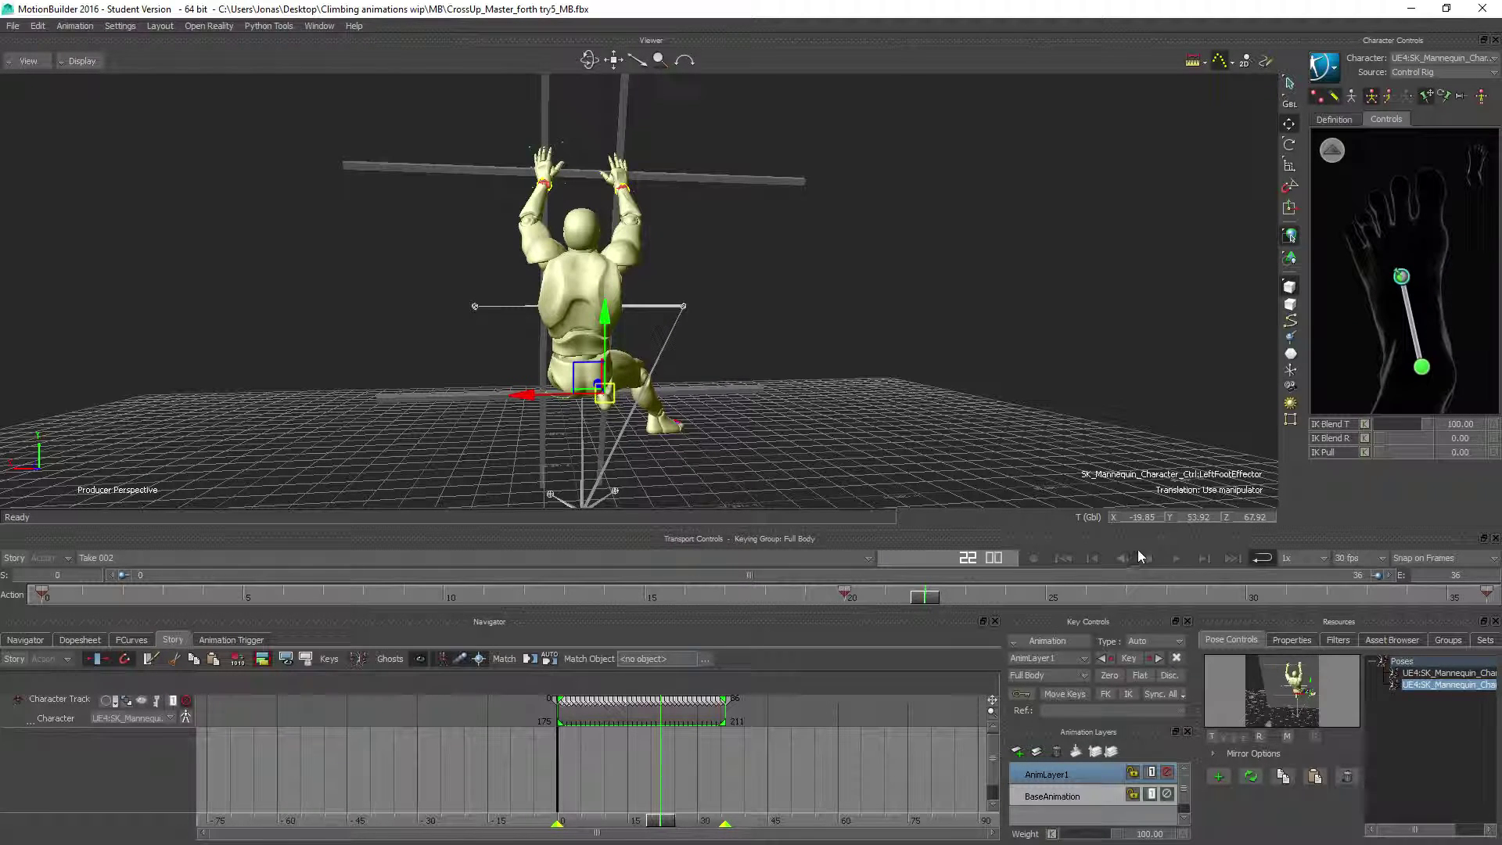
{"action": "left_click", "coordinate": [1166, 562]}
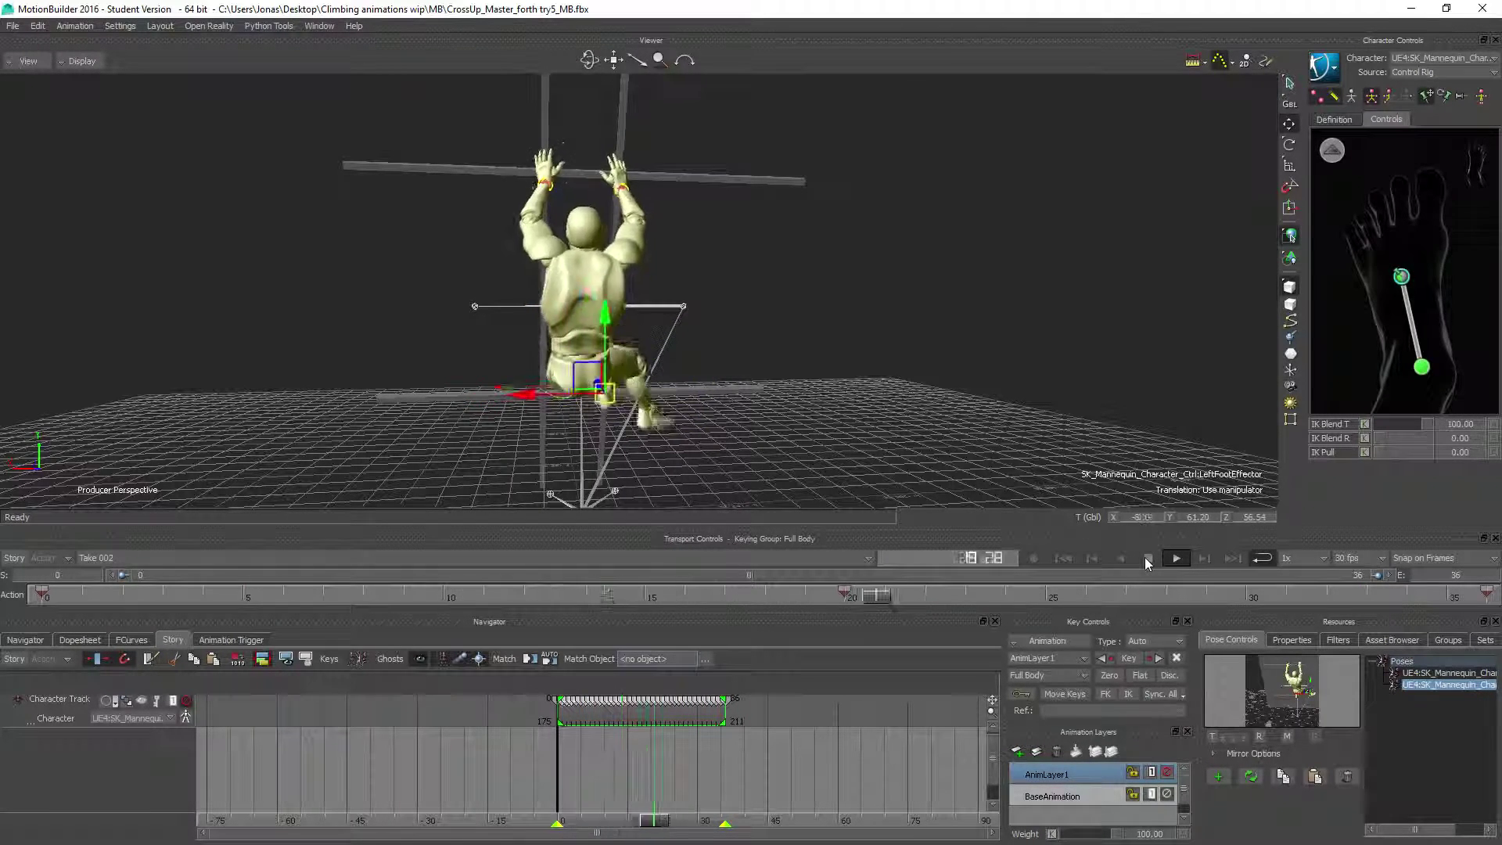
{"action": "left_click", "coordinate": [1148, 561]}
Step: Reapply and key the stored cross up pose at frame 36, then replace that key with one at frame 34
{"action": "left_click_drag", "start_coordinate": [1448, 600], "coordinate": [1484, 602]}
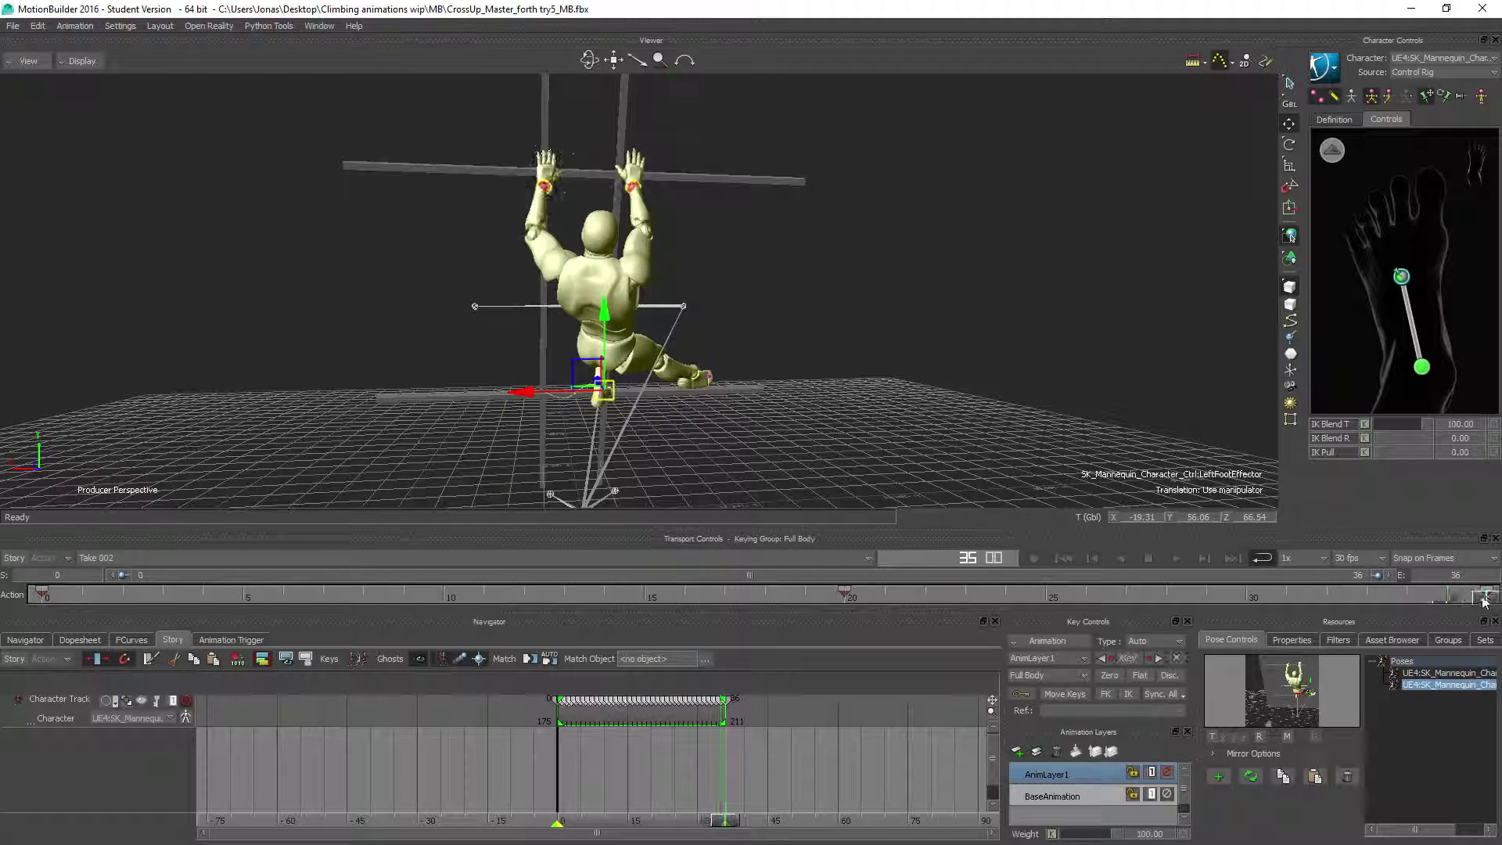
{"action": "double_click", "coordinate": [1439, 686]}
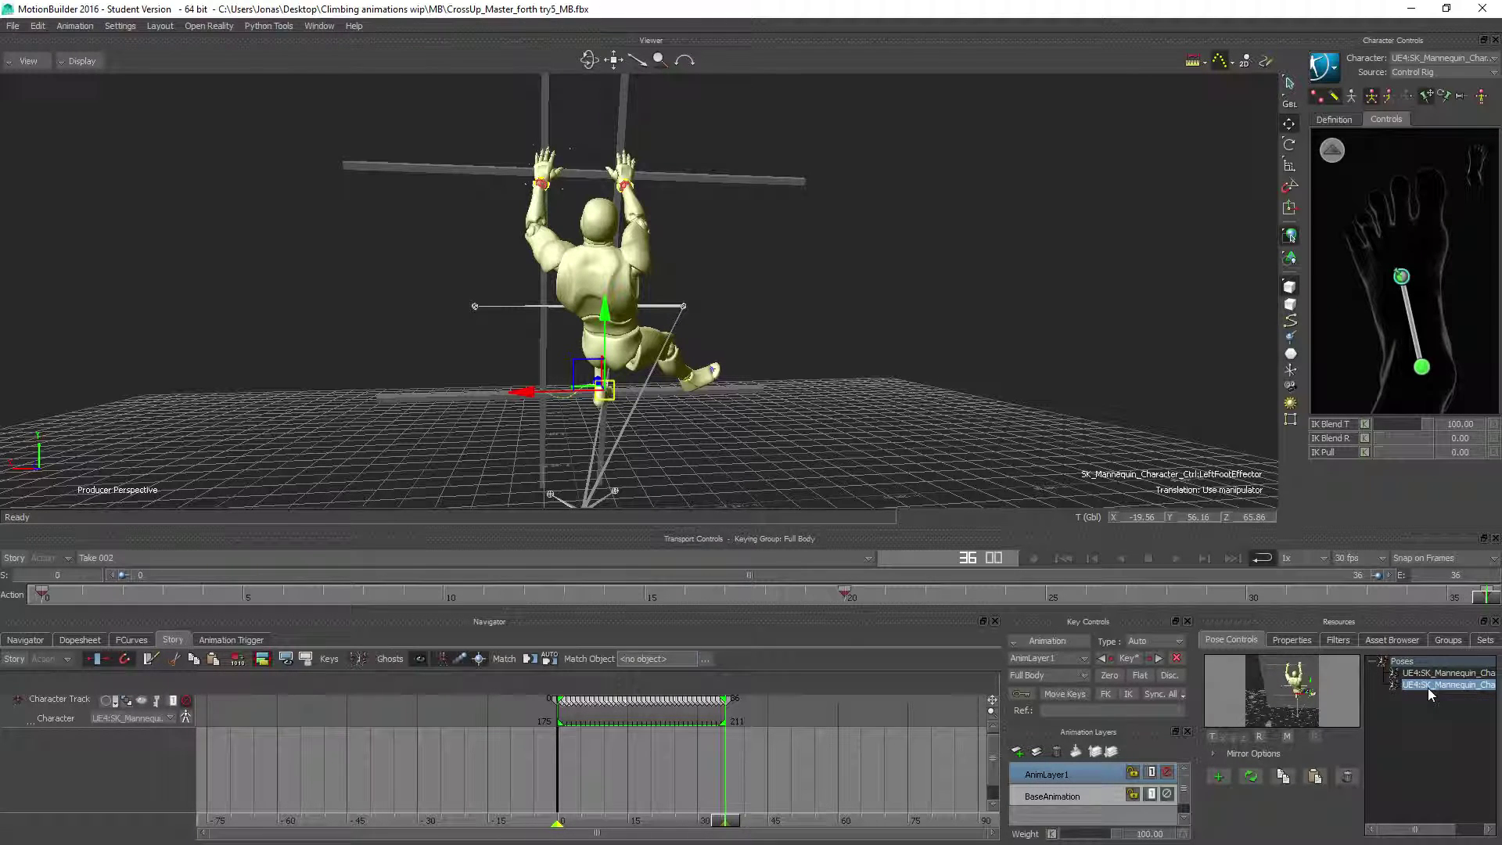
{"action": "left_click_drag", "start_coordinate": [1357, 596], "coordinate": [1443, 580]}
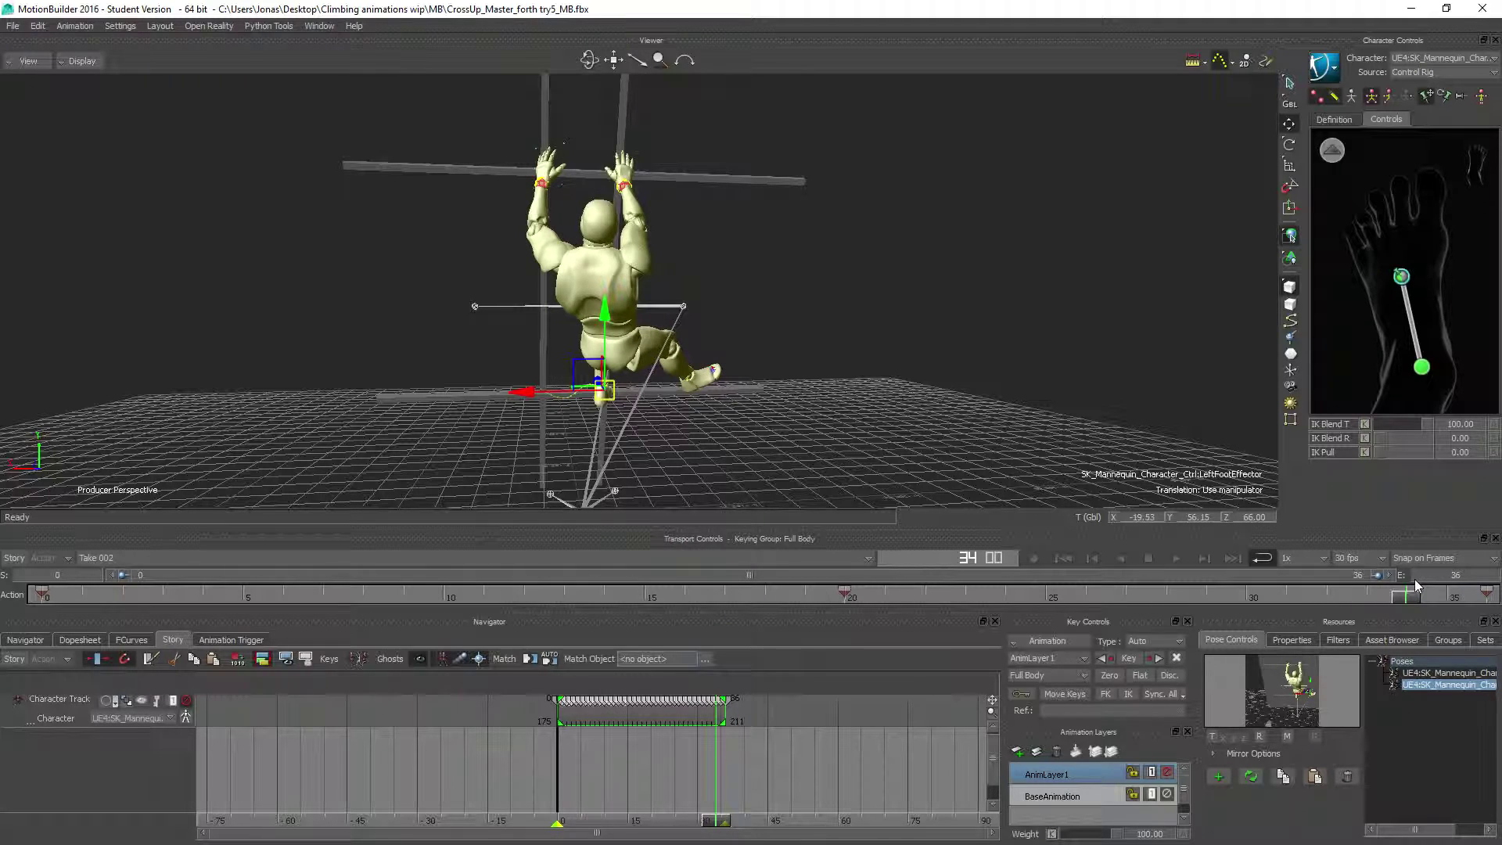
{"action": "double_click", "coordinate": [1425, 685]}
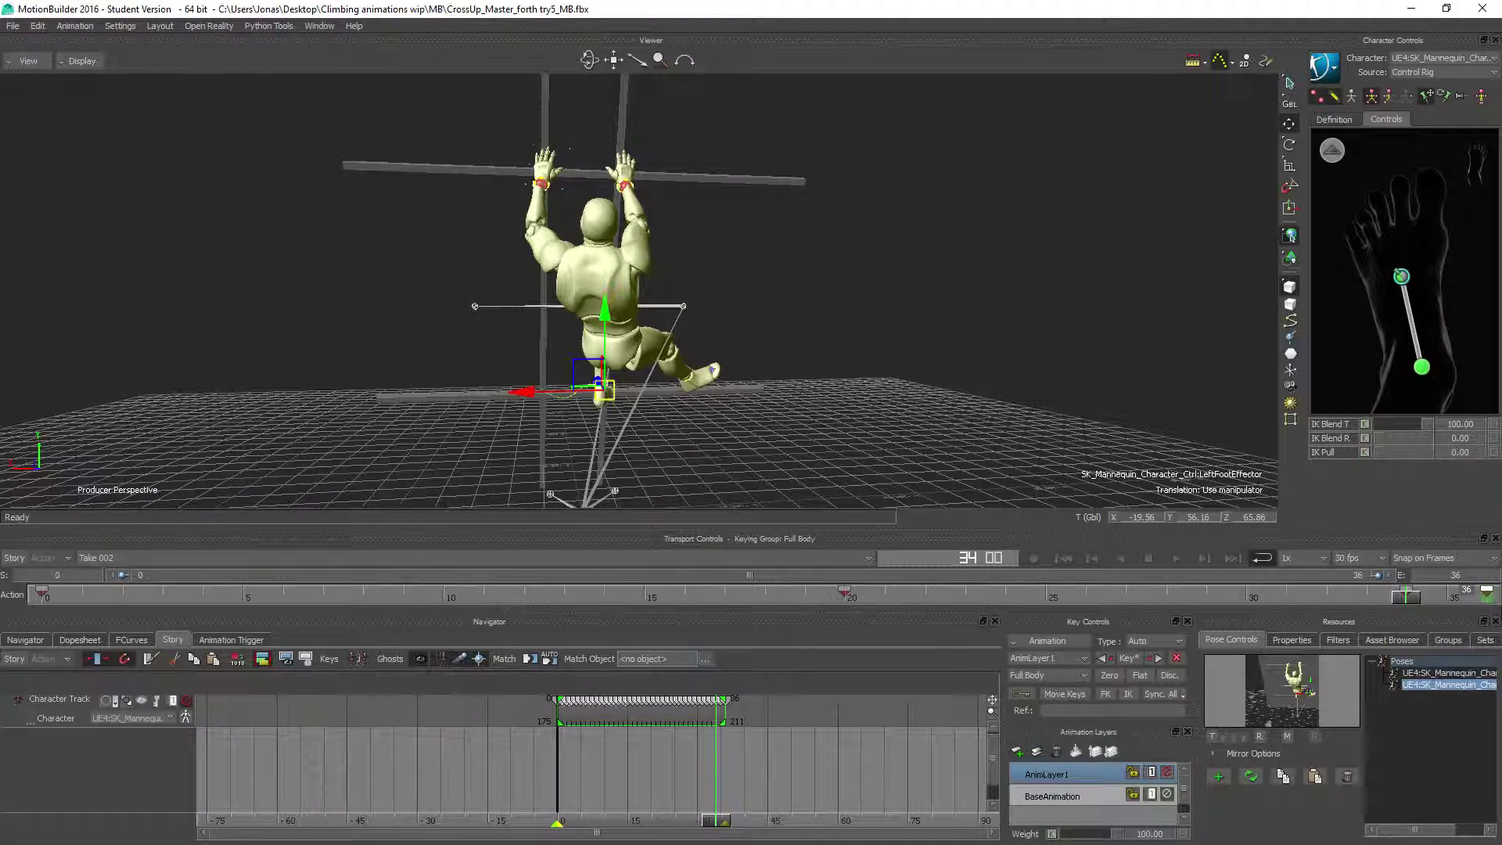
{"action": "left_click", "coordinate": [1405, 598]}
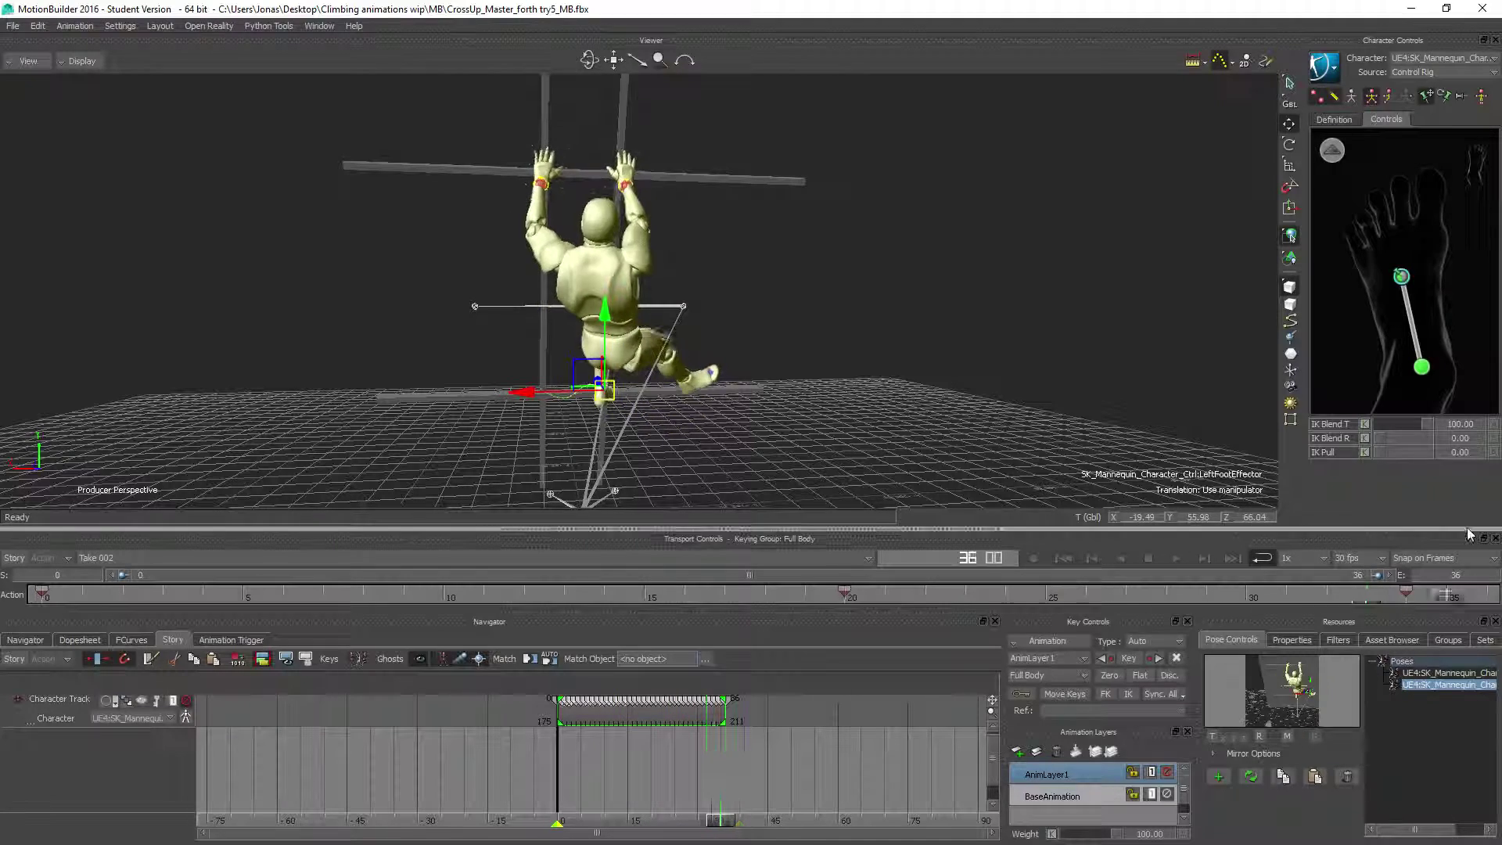
Step: Play back the transition from frame 0 and check the character's motion against the bars from behind, the side and the front
{"action": "left_click", "coordinate": [37, 596]}
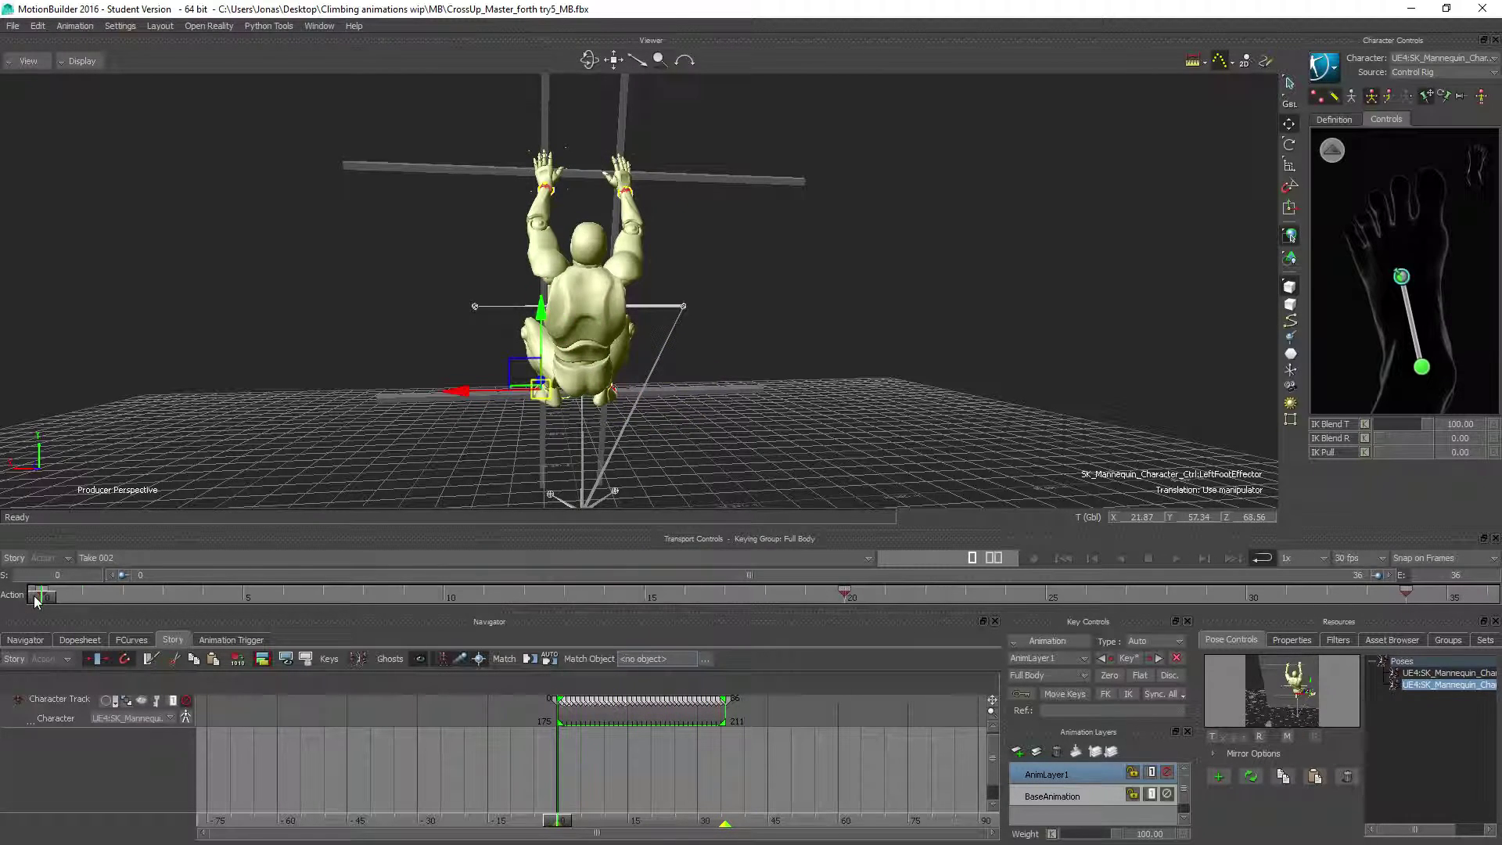
{"action": "left_click", "coordinate": [1174, 558]}
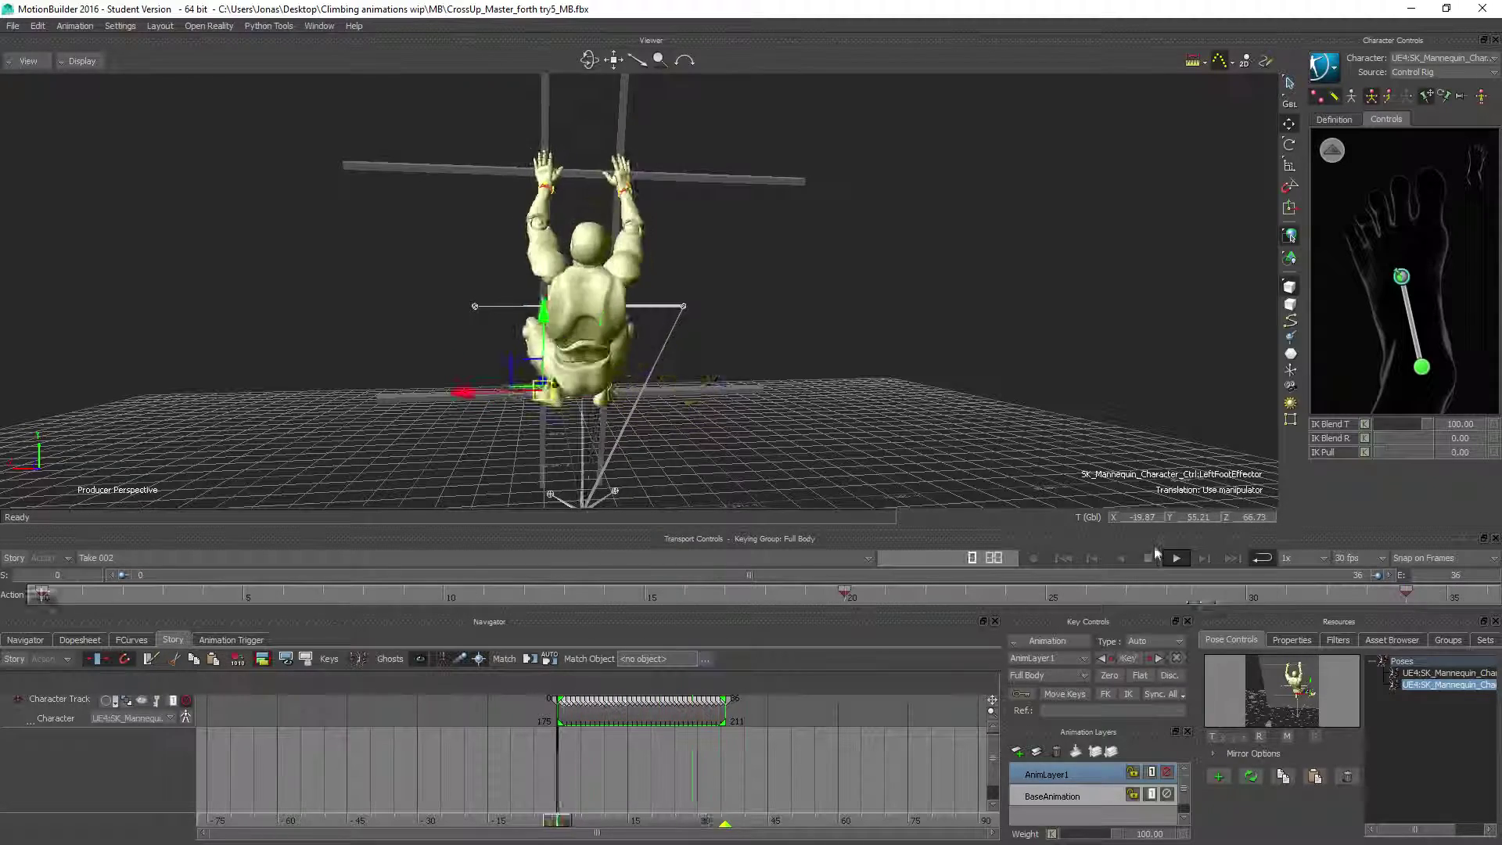
{"action": "left_click_drag", "start_coordinate": [761, 410], "coordinate": [507, 420], "text": "alt"}
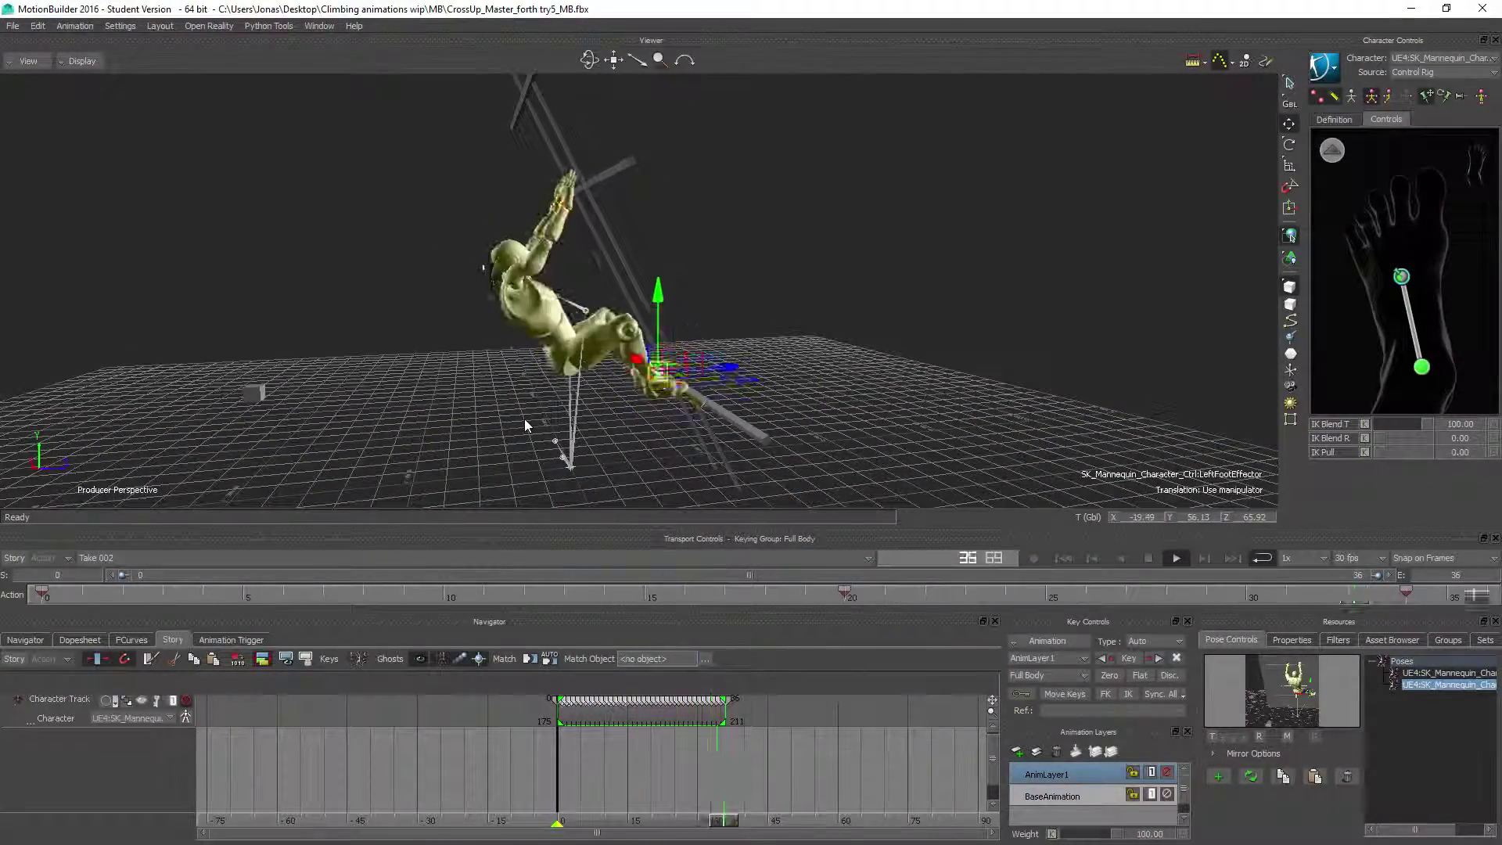
{"action": "left_click_drag", "start_coordinate": [704, 395], "coordinate": [531, 412], "text": "alt"}
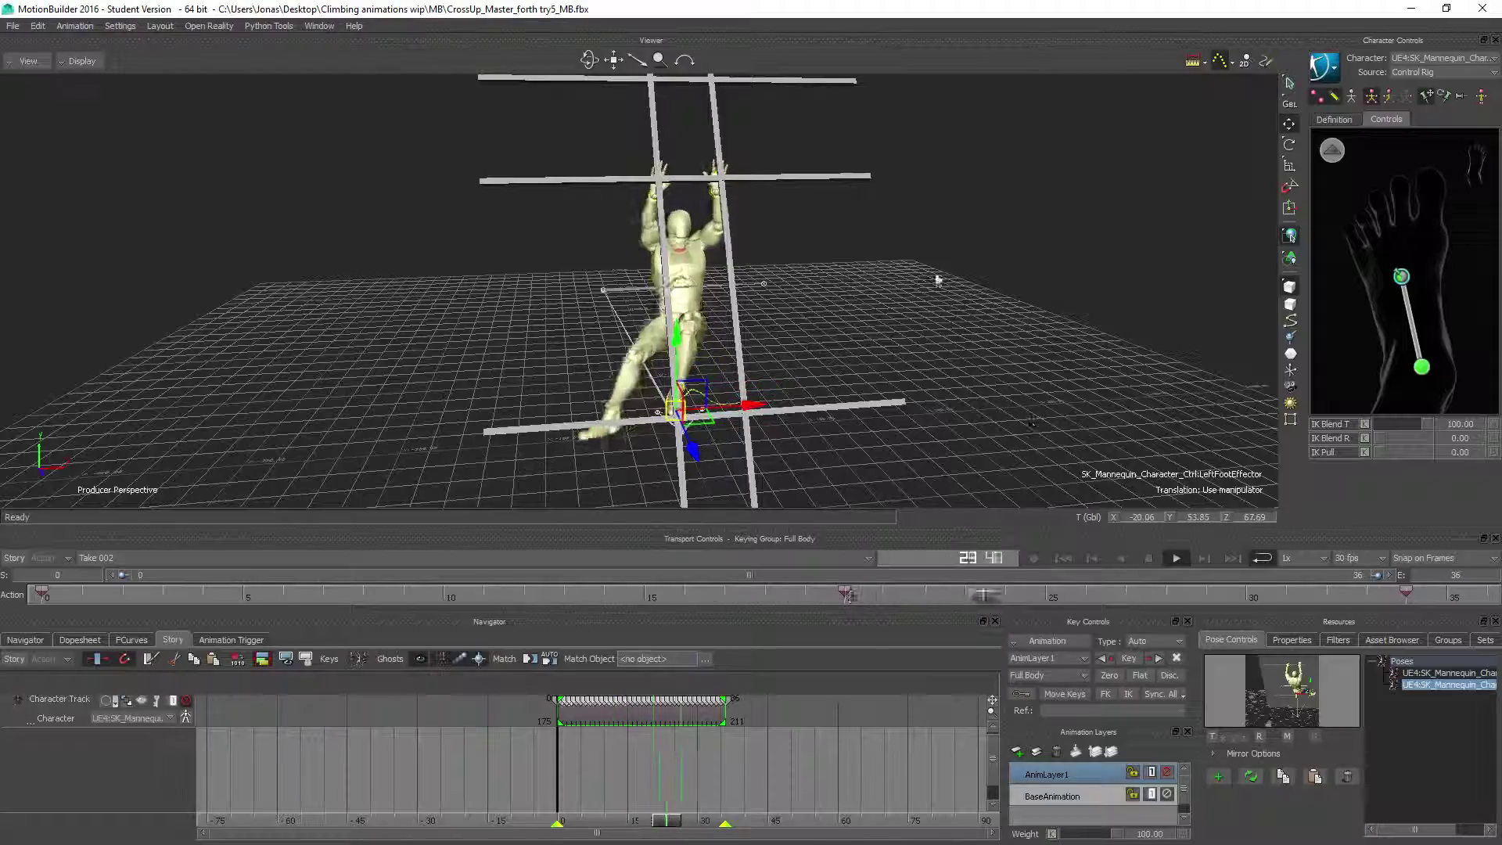
{"action": "left_click_drag", "start_coordinate": [463, 398], "coordinate": [735, 384], "text": "ctrl+shift"}
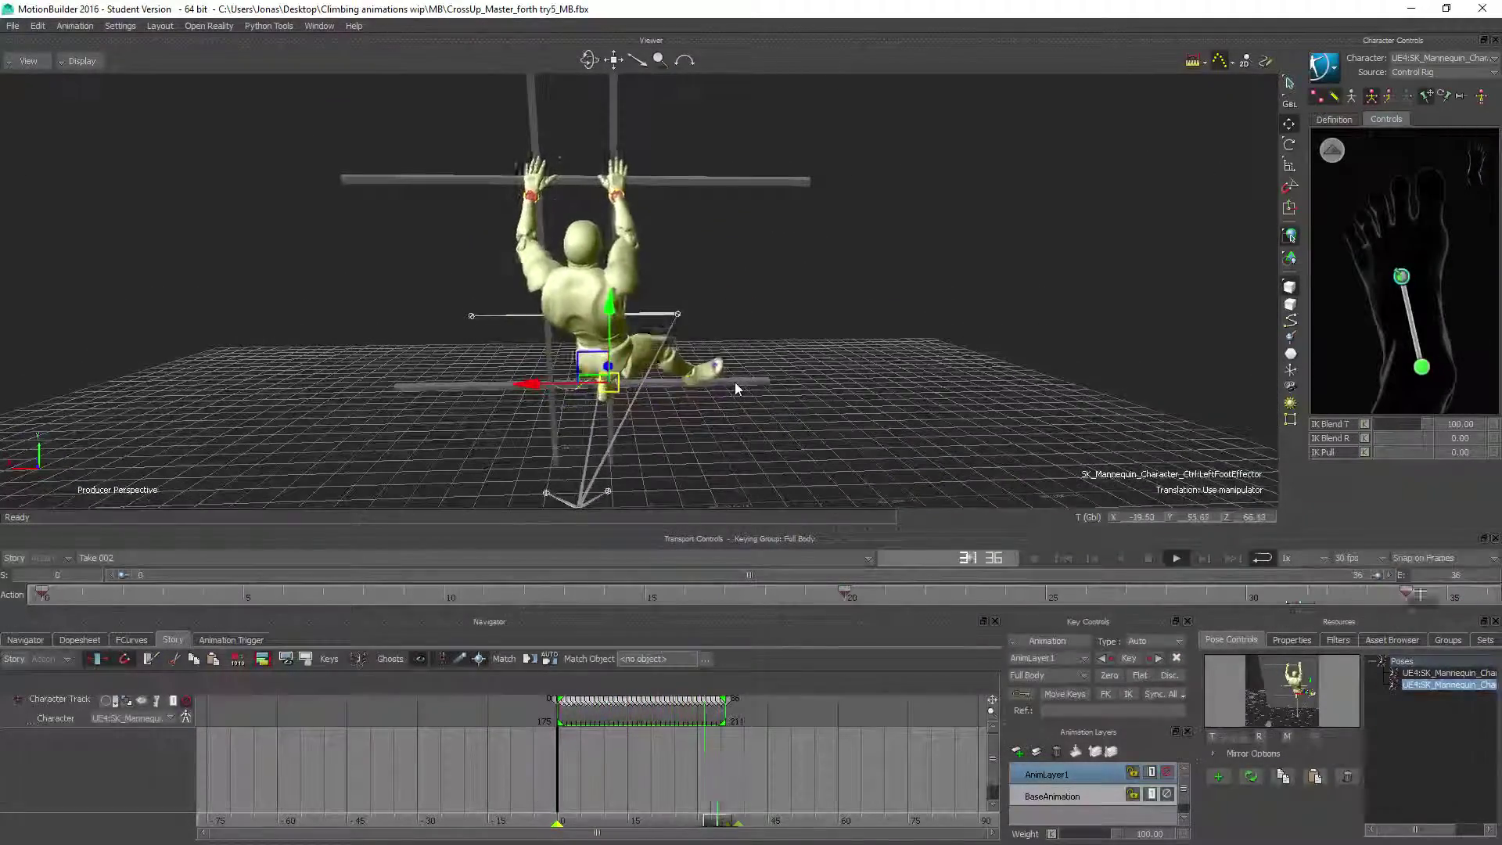
{"action": "left_click", "coordinate": [1145, 557]}
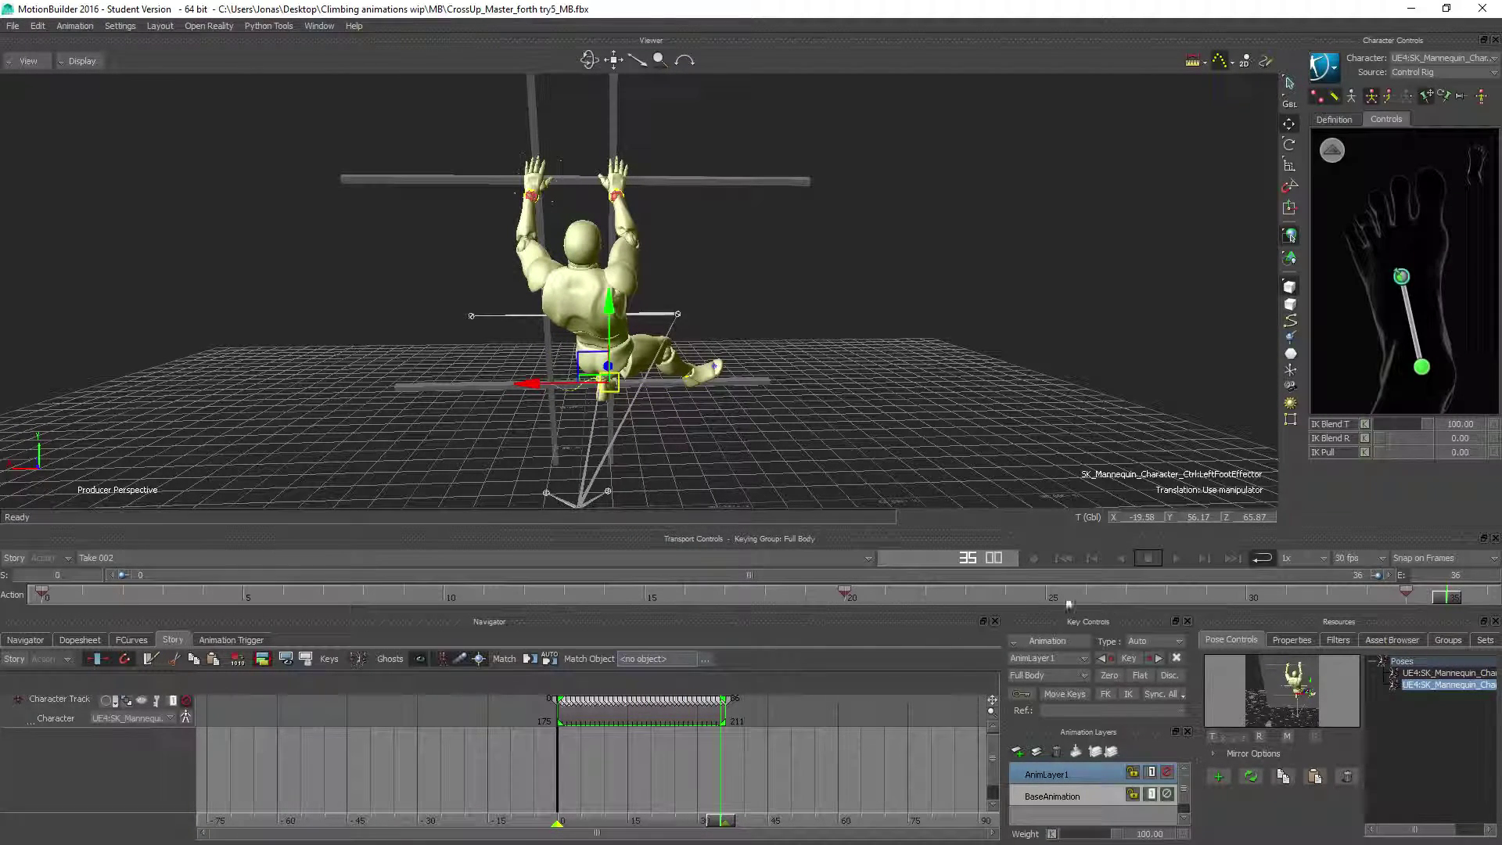
Step: Merge AnimLayer1 with BaseAnimation and delete the part foot switch clip from the Story character track
{"action": "left_click_drag", "start_coordinate": [1445, 604], "coordinate": [1484, 618]}
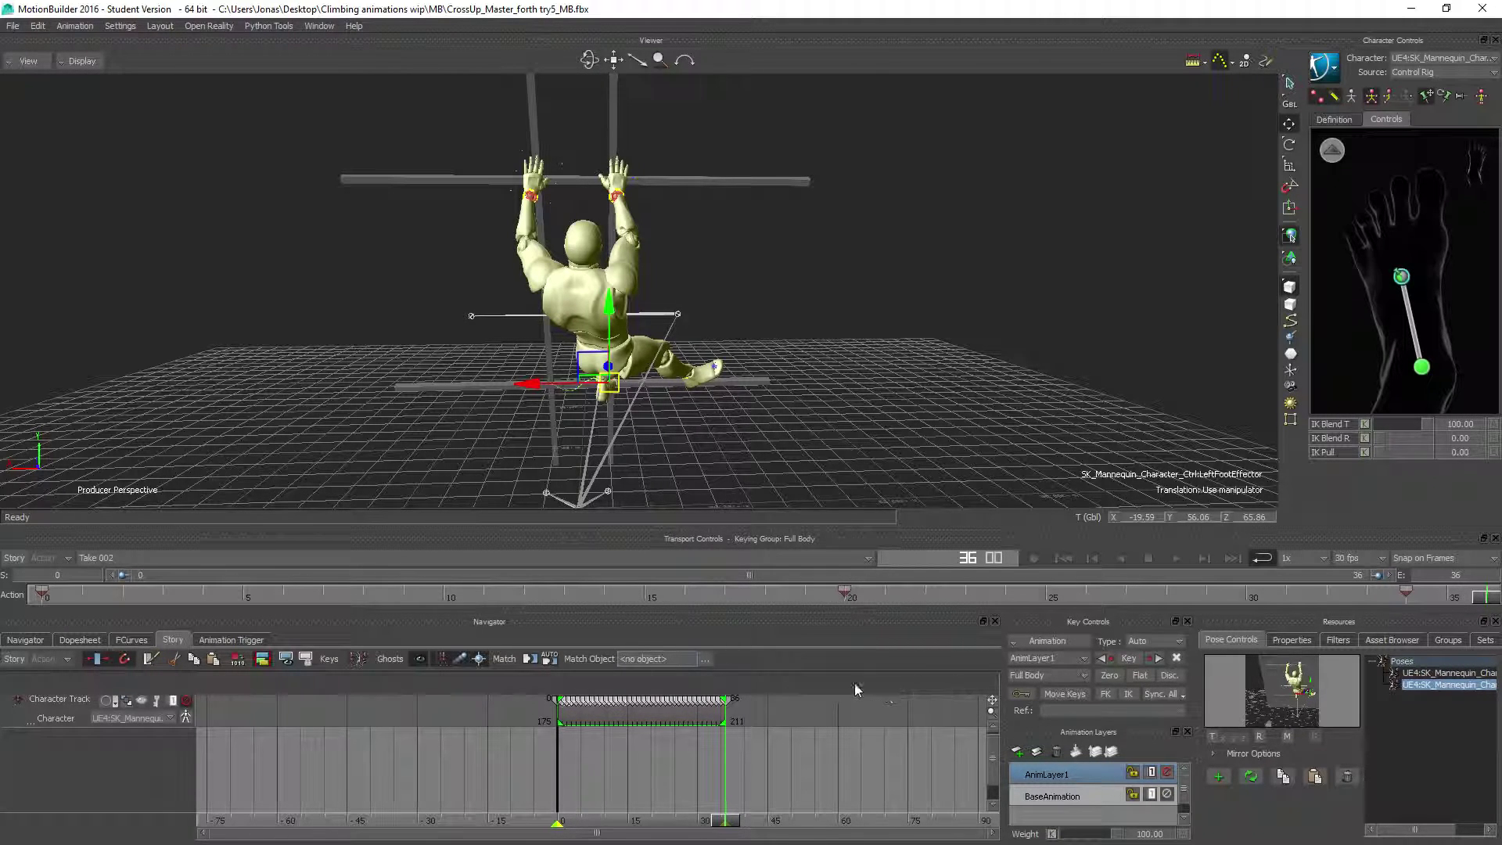
{"action": "left_click", "coordinate": [1095, 796], "text": "ctrl"}
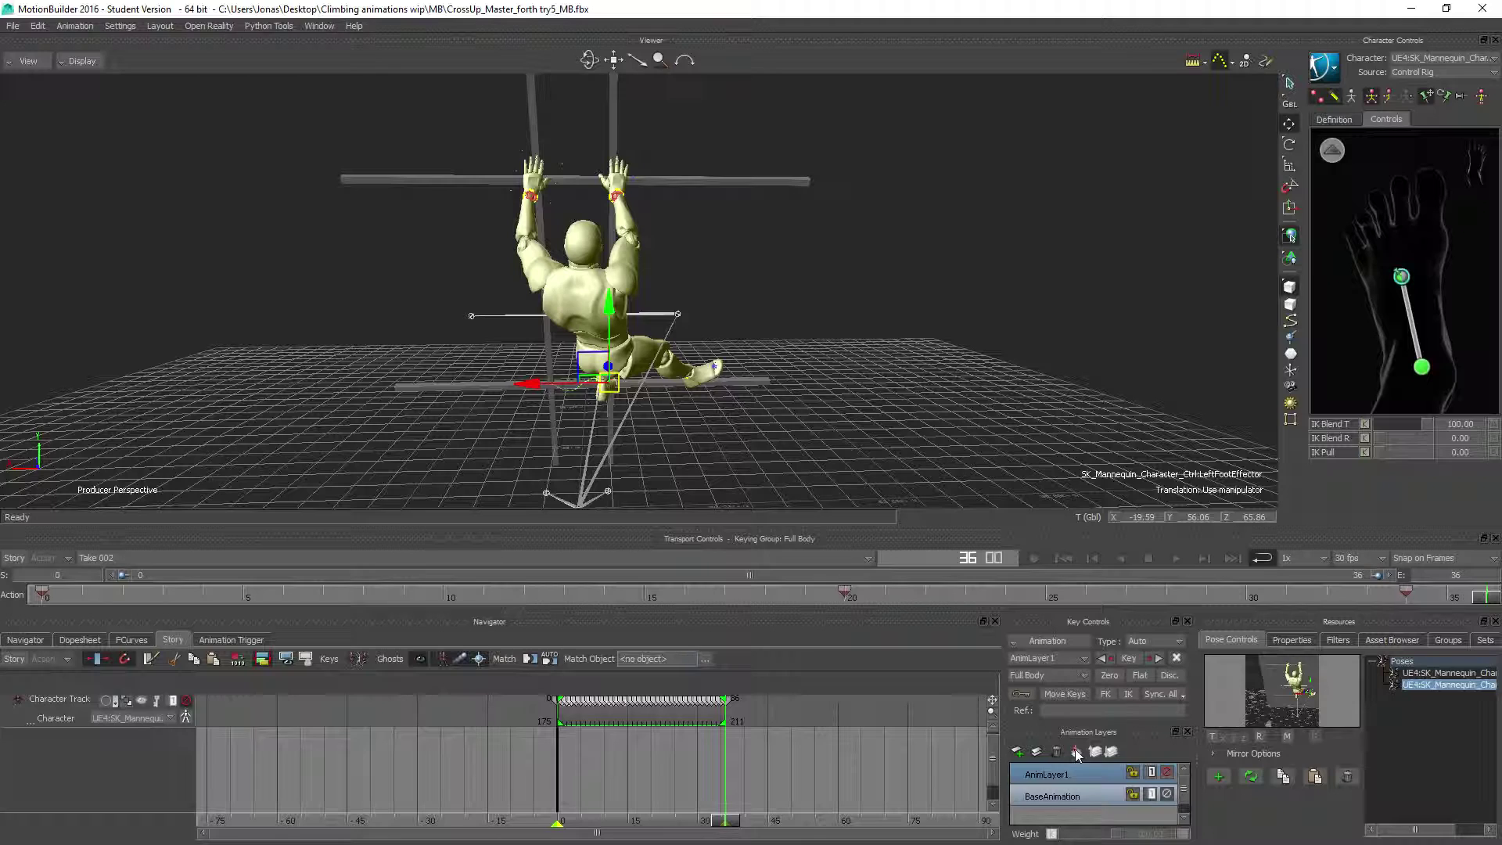
{"action": "left_click", "coordinate": [1076, 751]}
{"action": "left_click", "coordinate": [708, 551]}
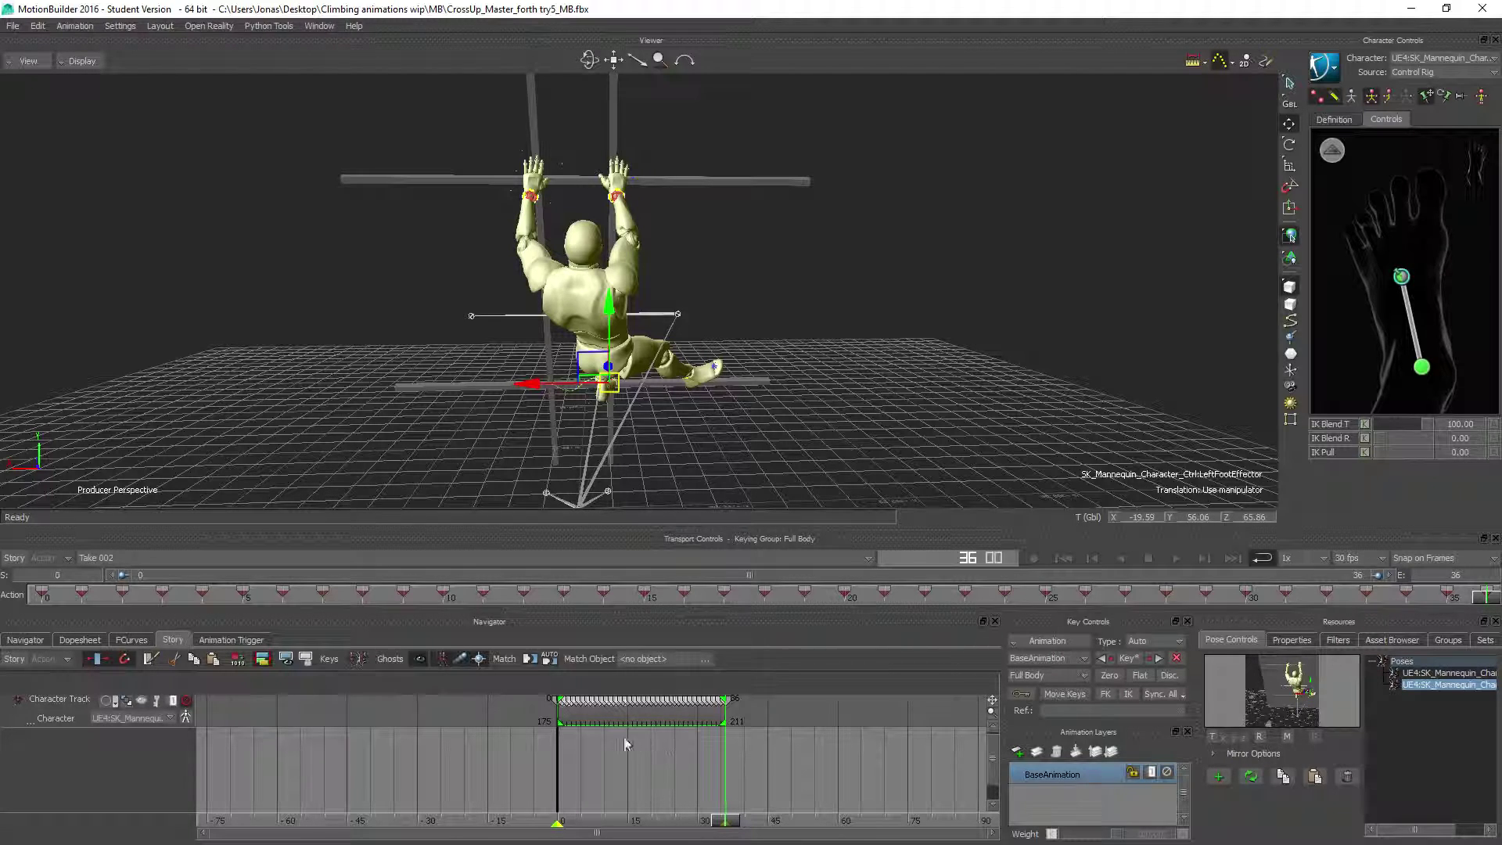
{"action": "key", "text": "Delete"}
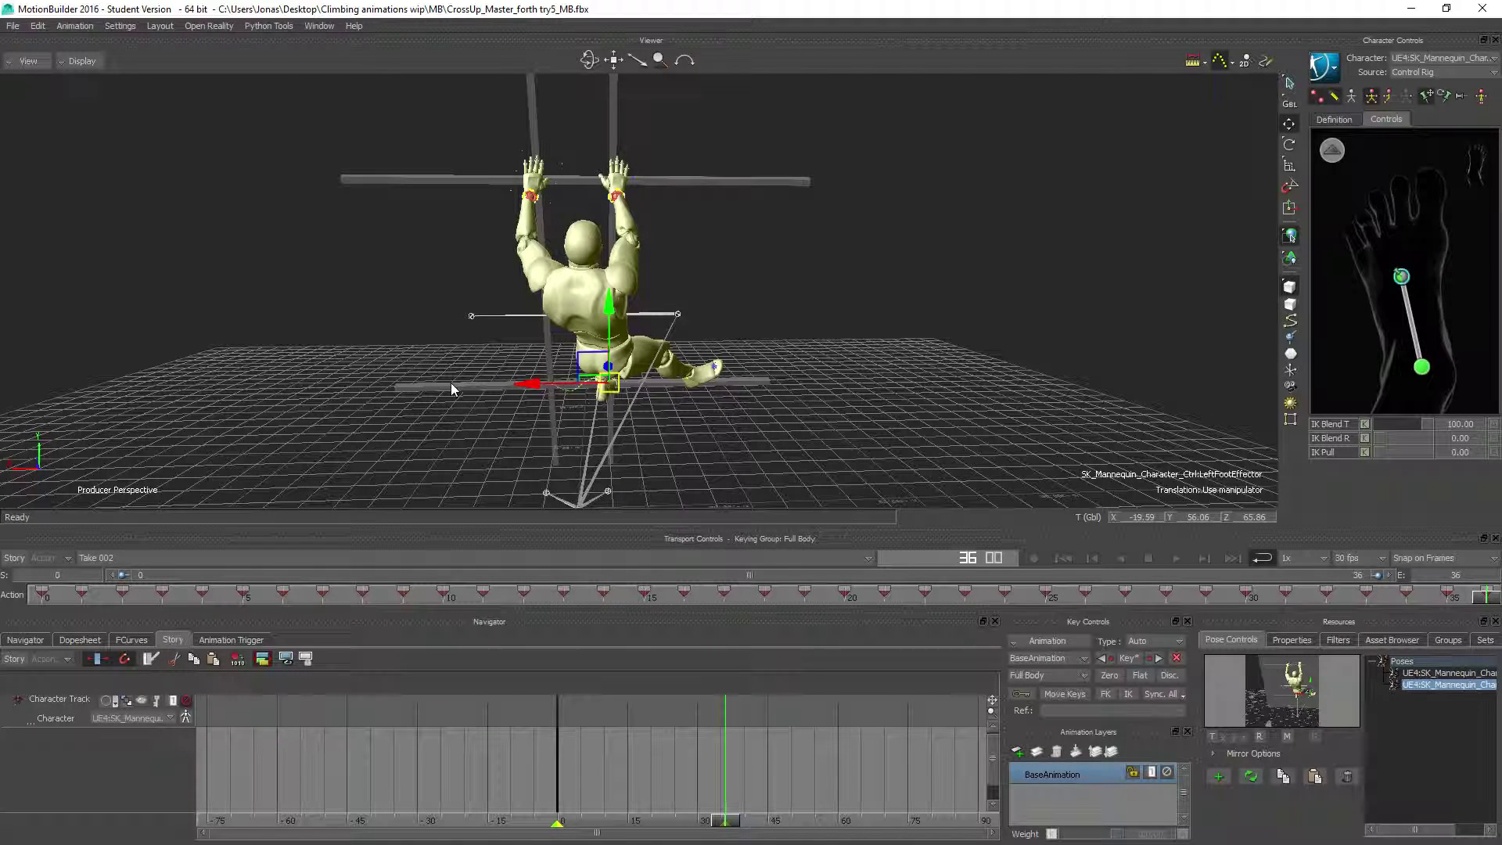
Step: Insert Take 002 as a clip on the Story character track and shift it slightly after frame 0
{"action": "right_click", "coordinate": [602, 715]}
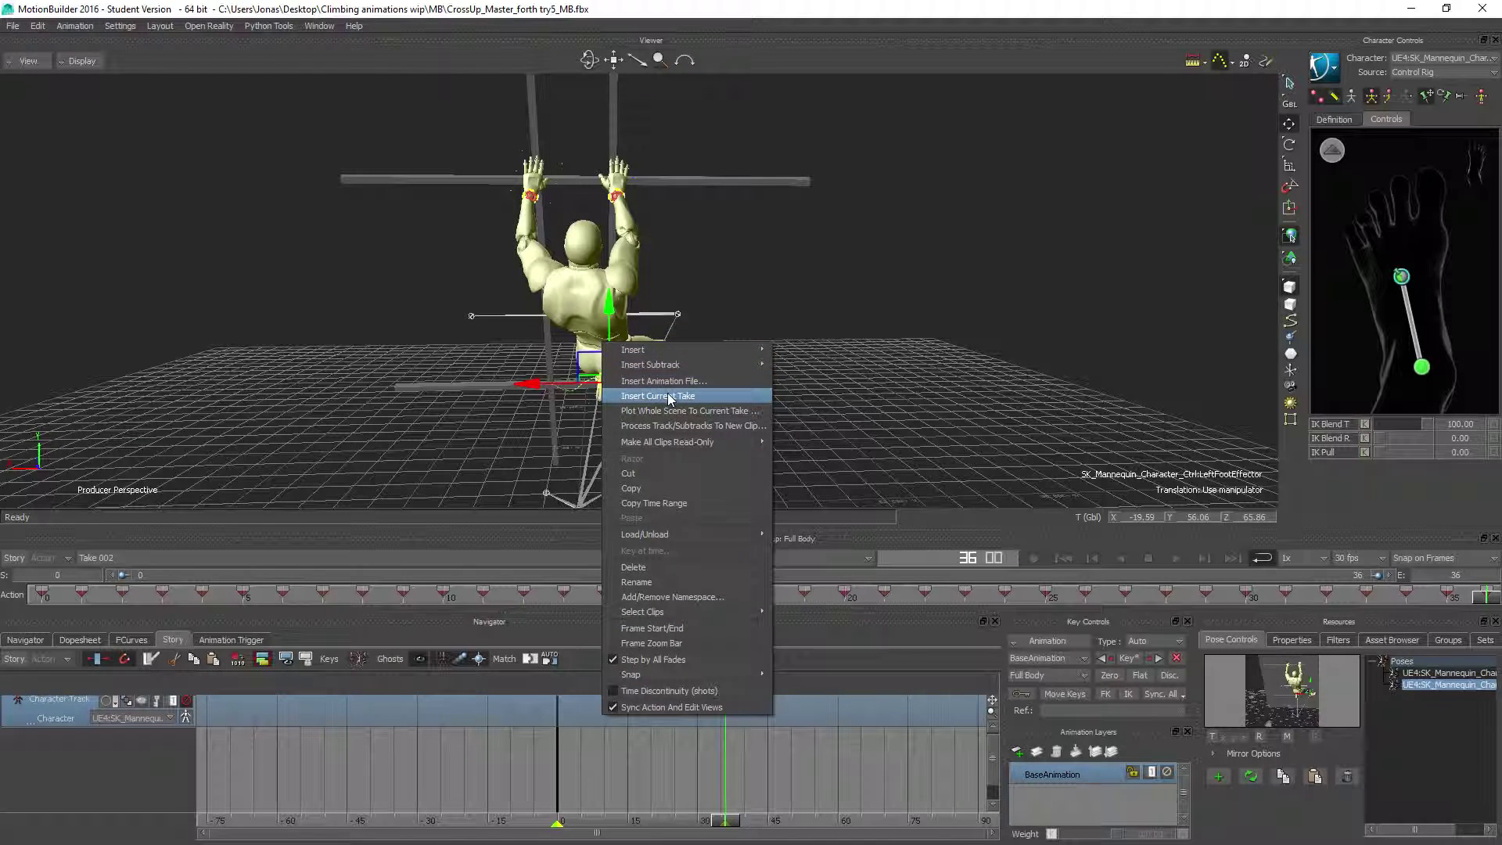
{"action": "left_click", "coordinate": [670, 397]}
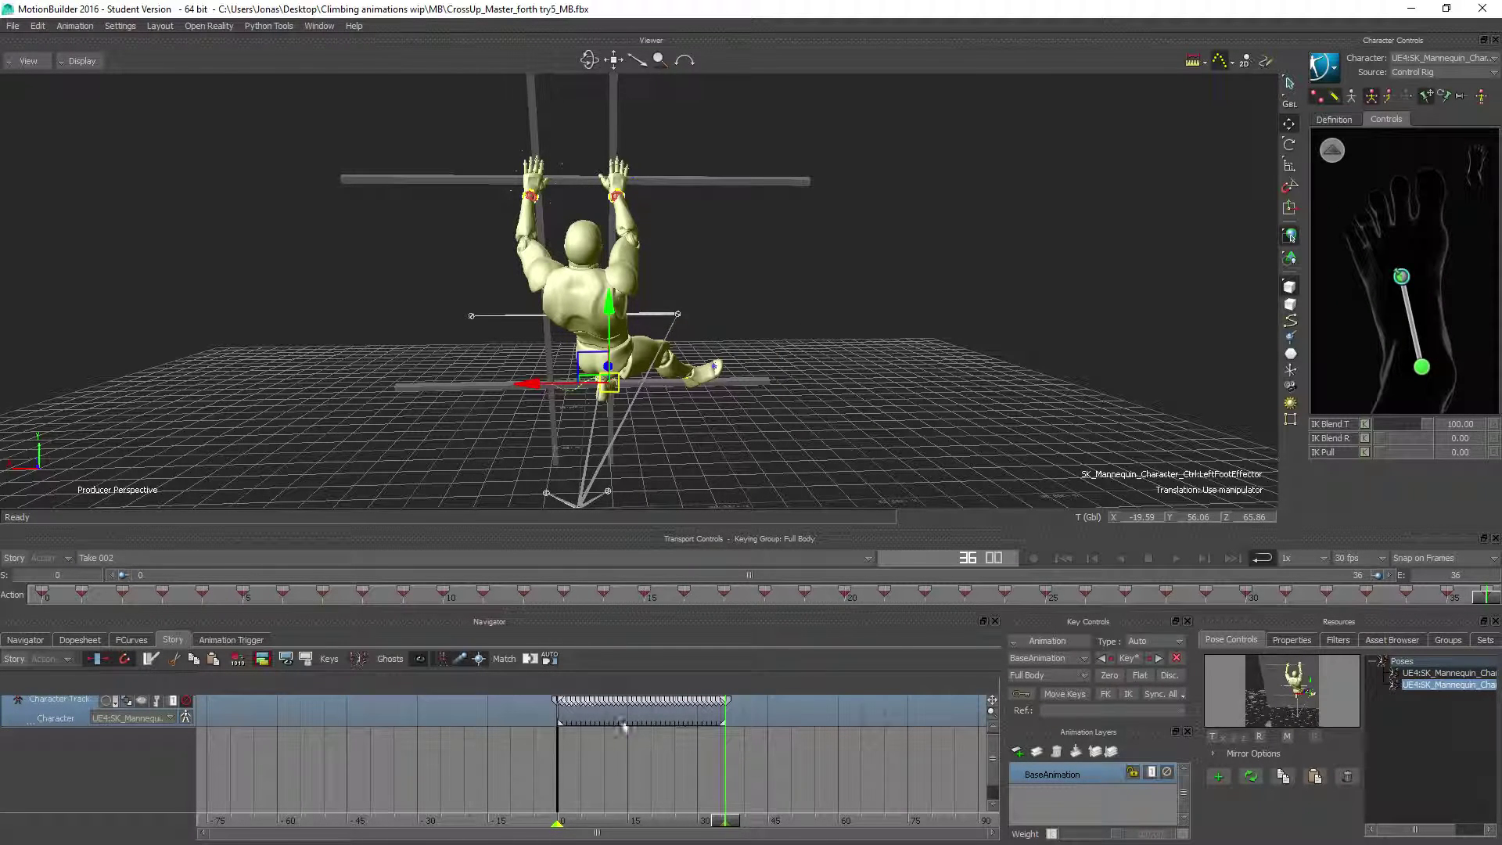
{"action": "left_click_drag", "start_coordinate": [621, 718], "coordinate": [646, 718]}
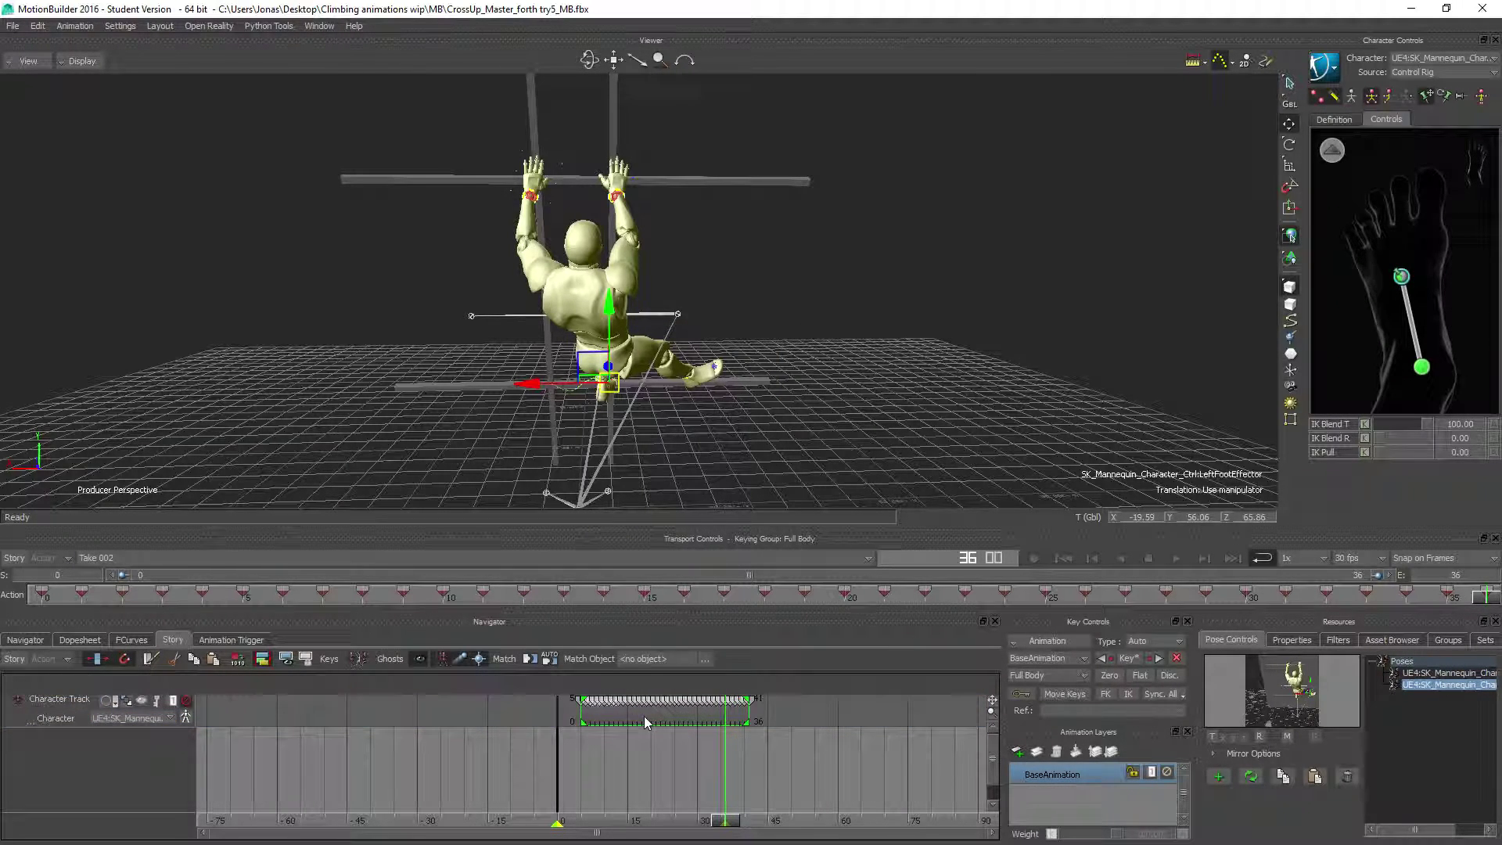
Step: Switch to the take part Hands square feet cross to cross up and insert it as a clip at frame 0 of the character track
{"action": "left_click", "coordinate": [122, 558]}
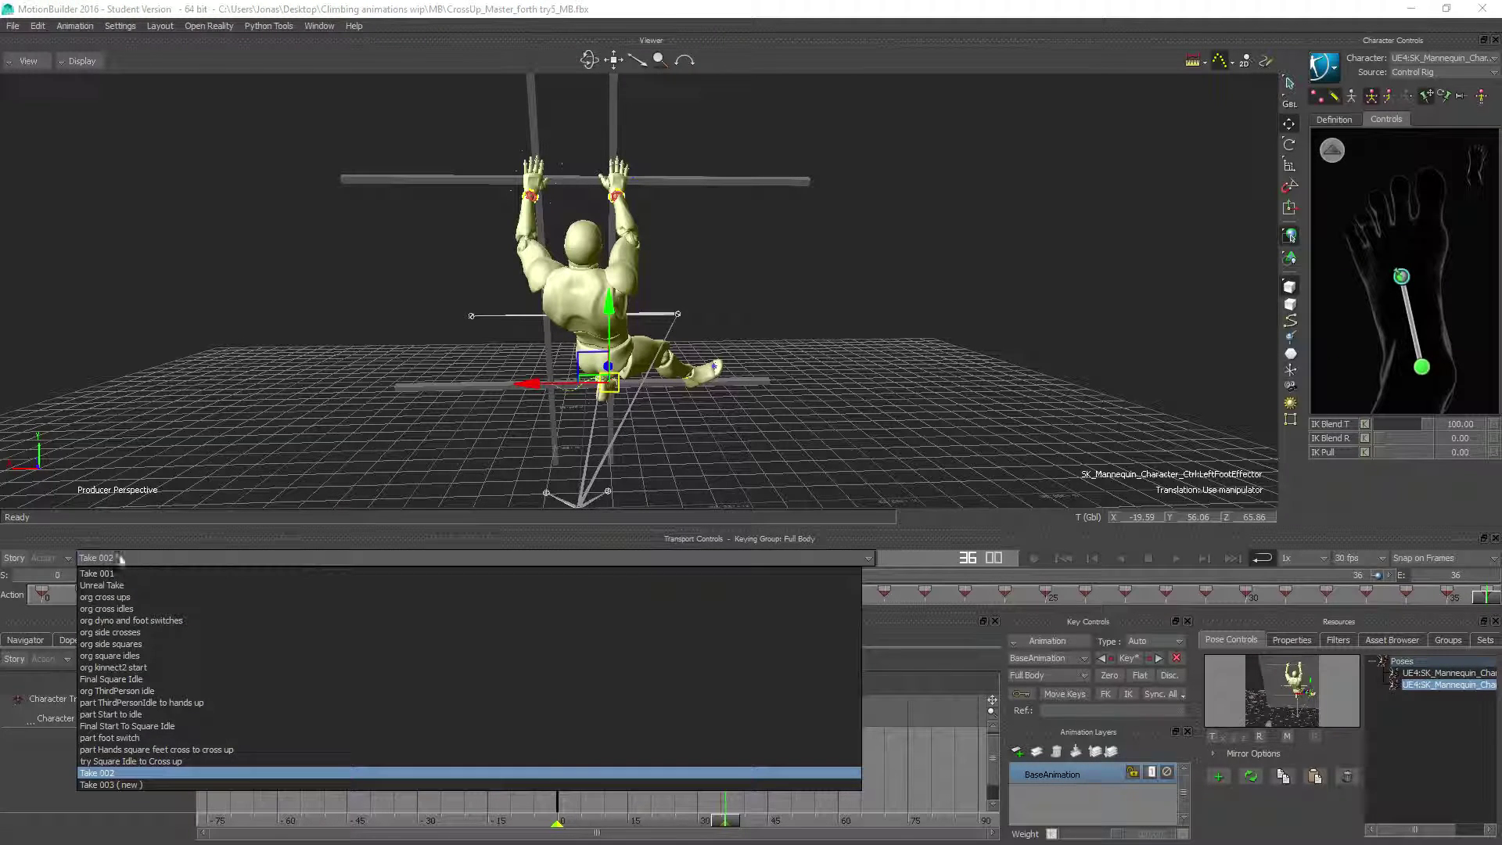
{"action": "left_click", "coordinate": [98, 750]}
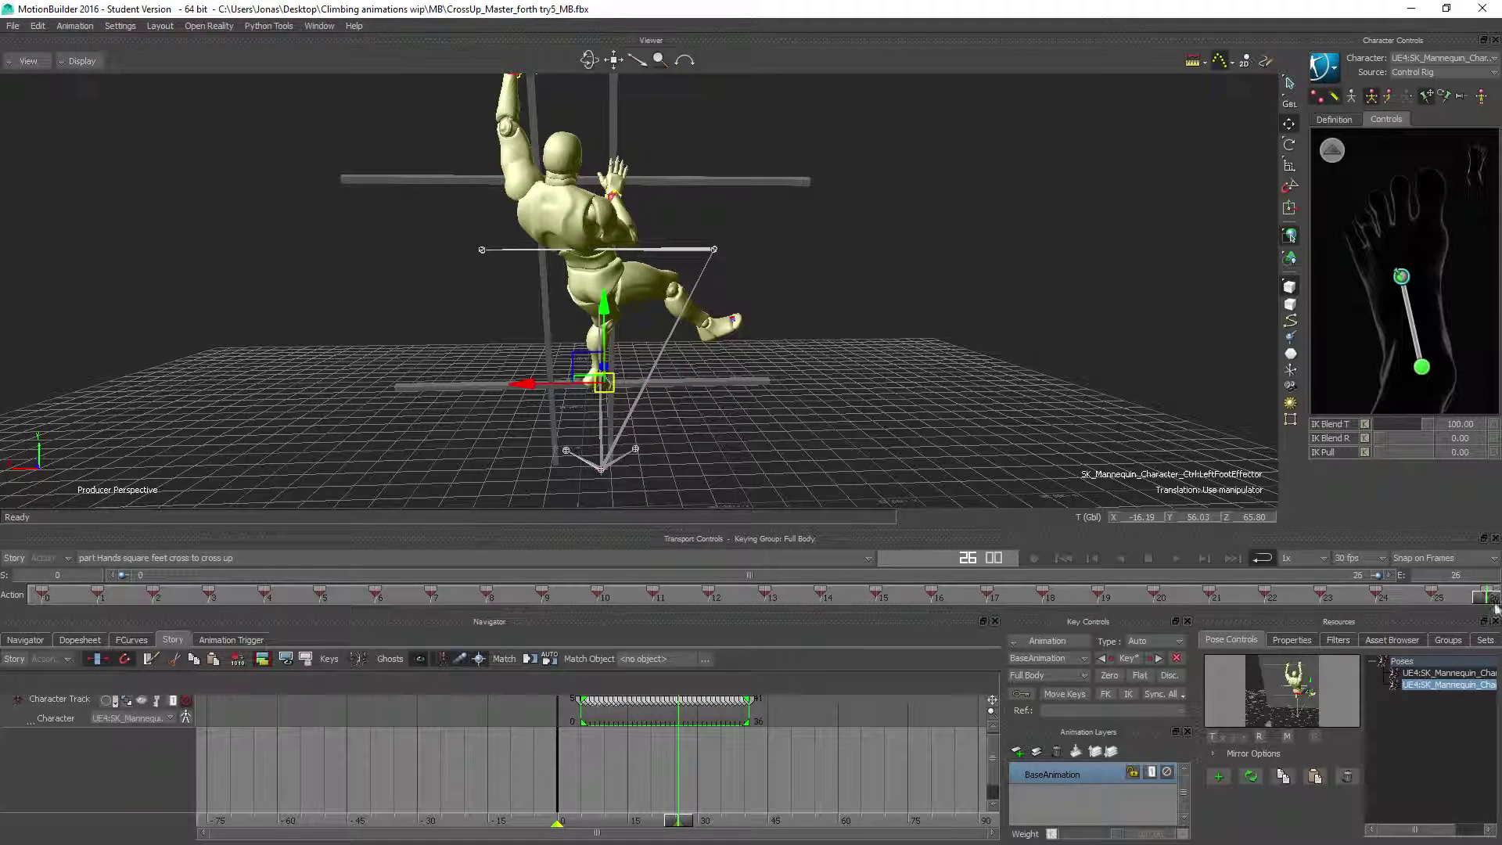
{"action": "left_click_drag", "start_coordinate": [1490, 602], "coordinate": [40, 588]}
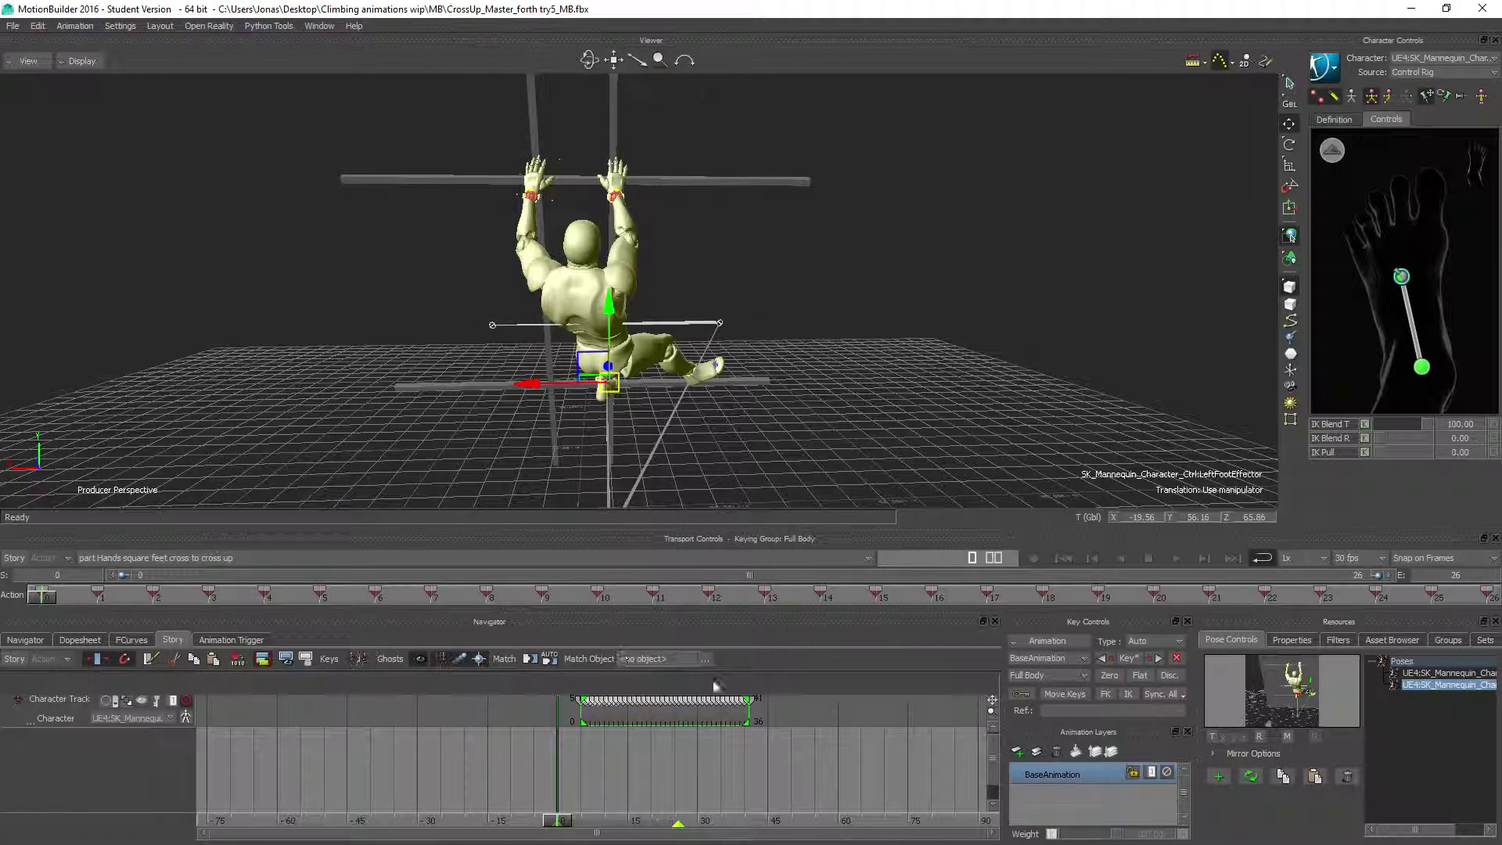
{"action": "right_click", "coordinate": [567, 709]}
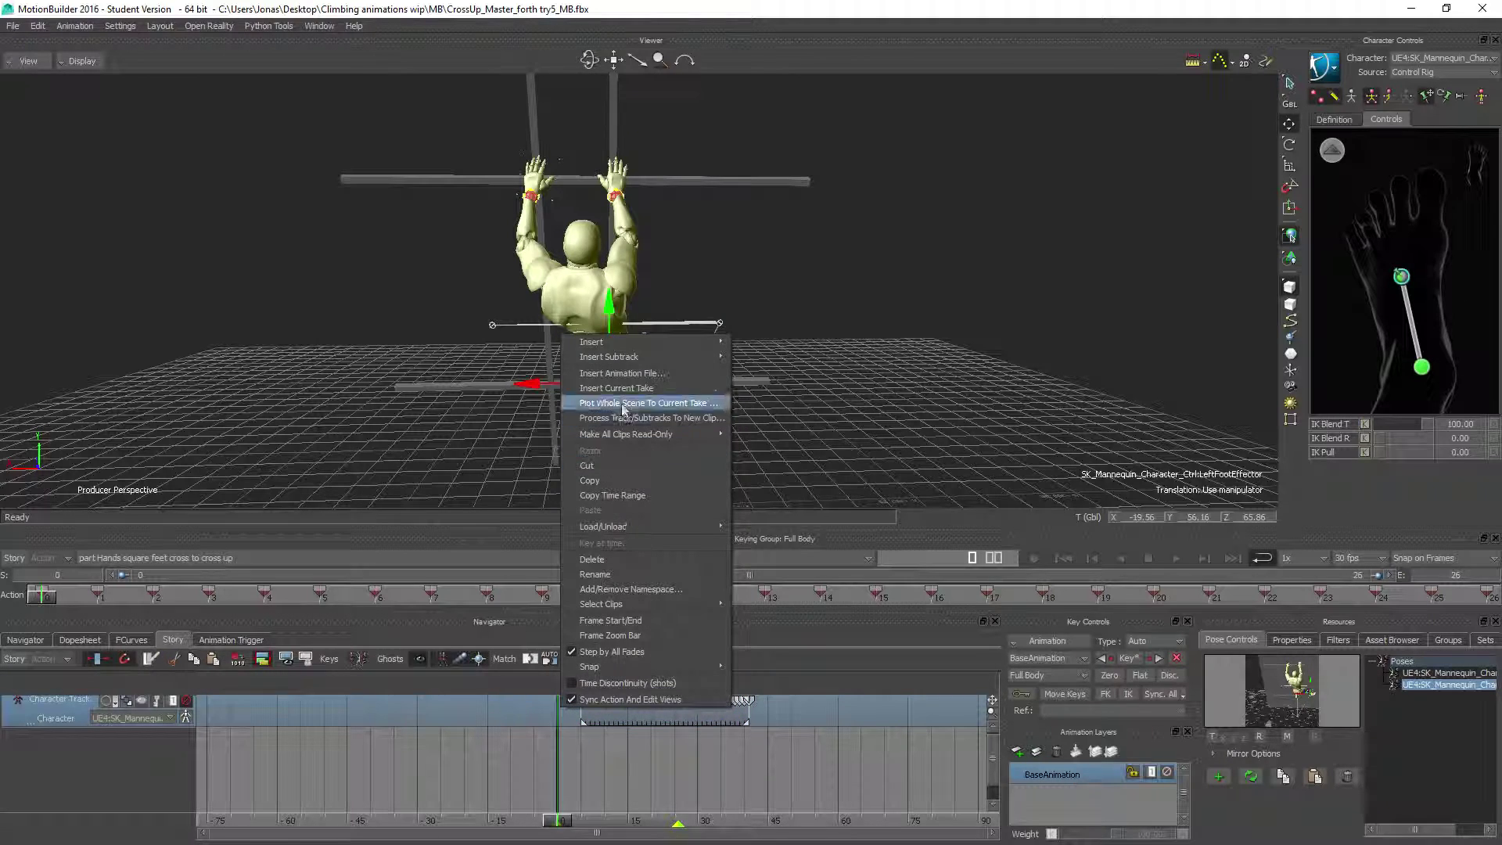
{"action": "left_click", "coordinate": [656, 390]}
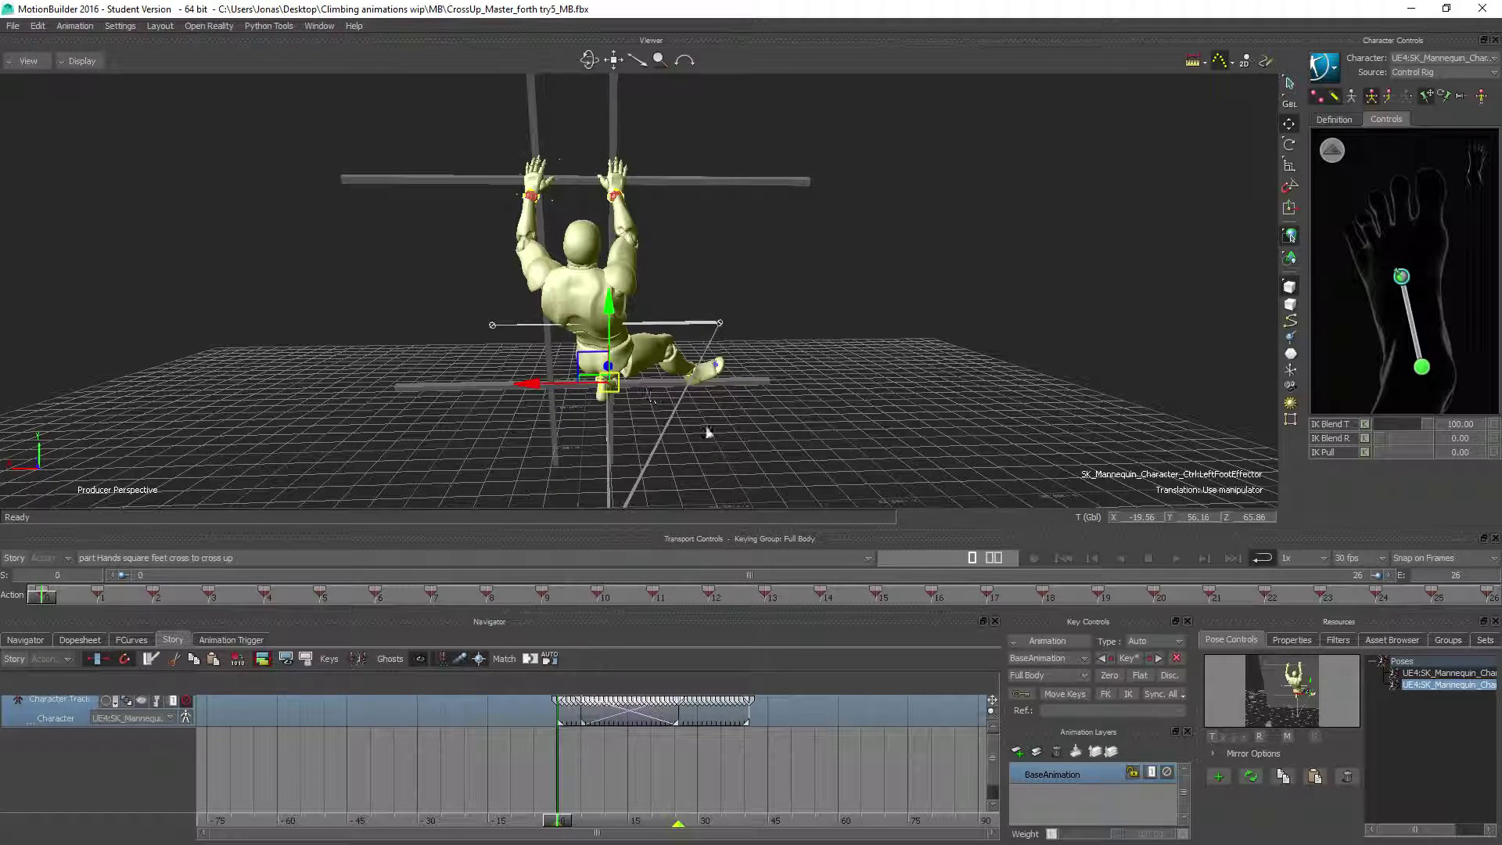
Step: Arrange the two clips back to back, with Take 002 starting at frame 0 and the part Hands square feet clip following at frame 36
{"action": "left_click", "coordinate": [566, 710]}
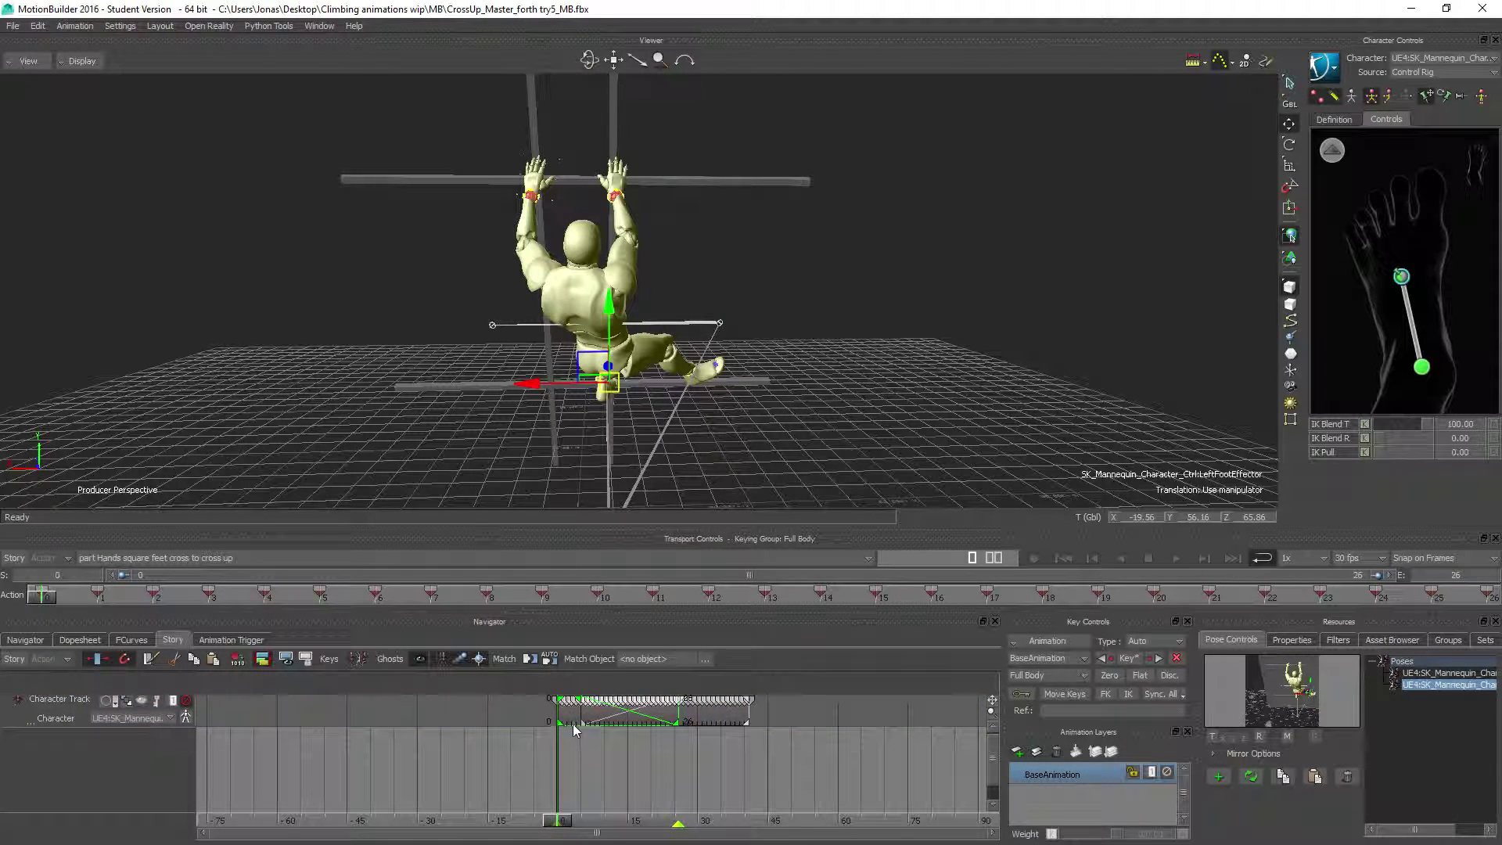
{"action": "mouse_move", "coordinate": [567, 709]}
{"action": "left_mouse_down"}
{"action": "mouse_move", "coordinate": [586, 713]}
{"action": "mouse_move", "coordinate": [559, 715]}
{"action": "left_mouse_up"}
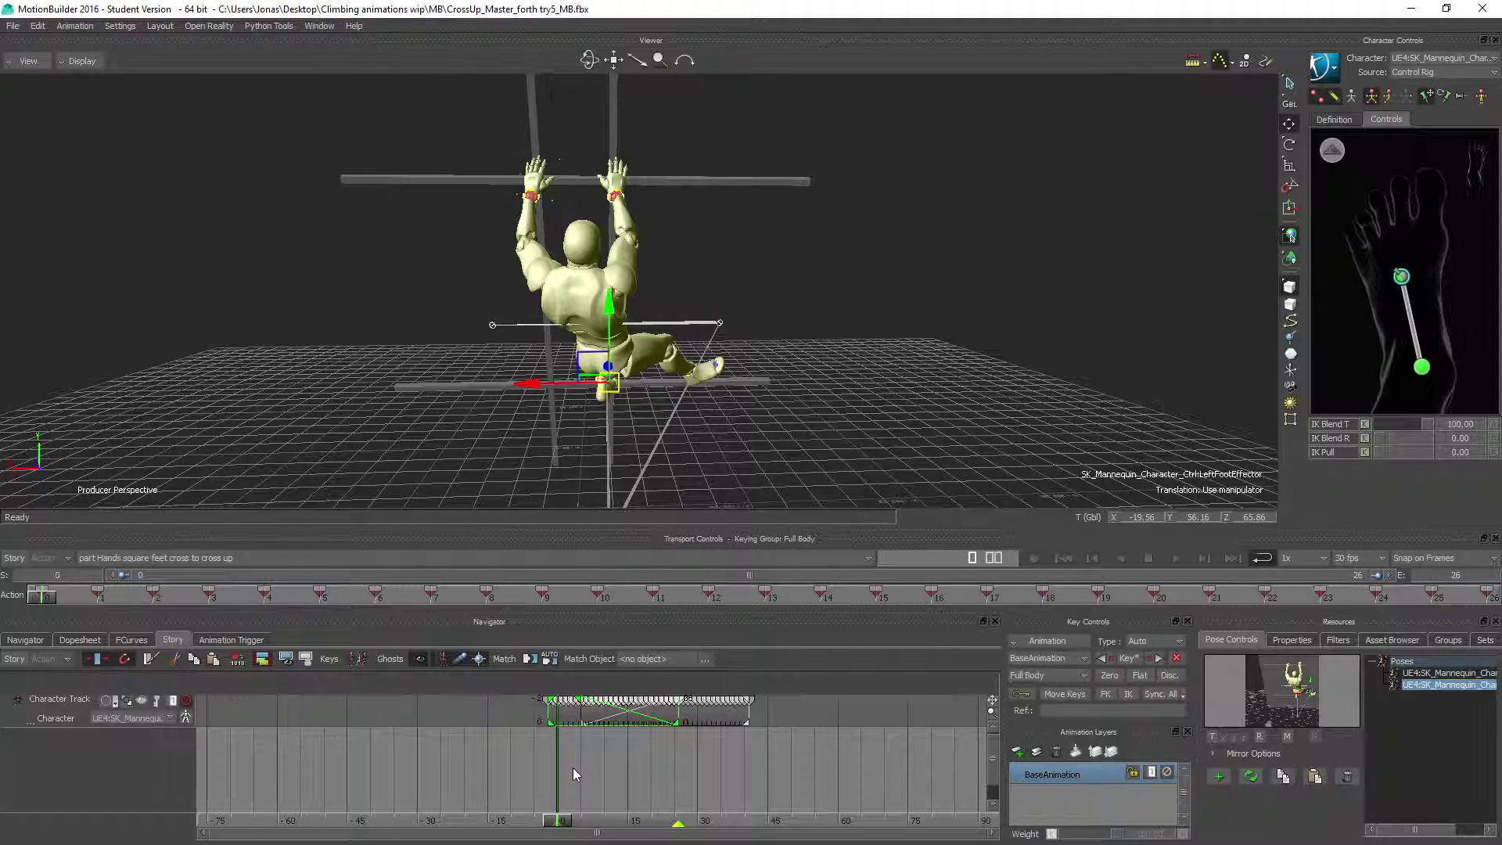
{"action": "left_click_drag", "start_coordinate": [575, 714], "coordinate": [756, 716]}
{"action": "left_click_drag", "start_coordinate": [785, 715], "coordinate": [665, 707]}
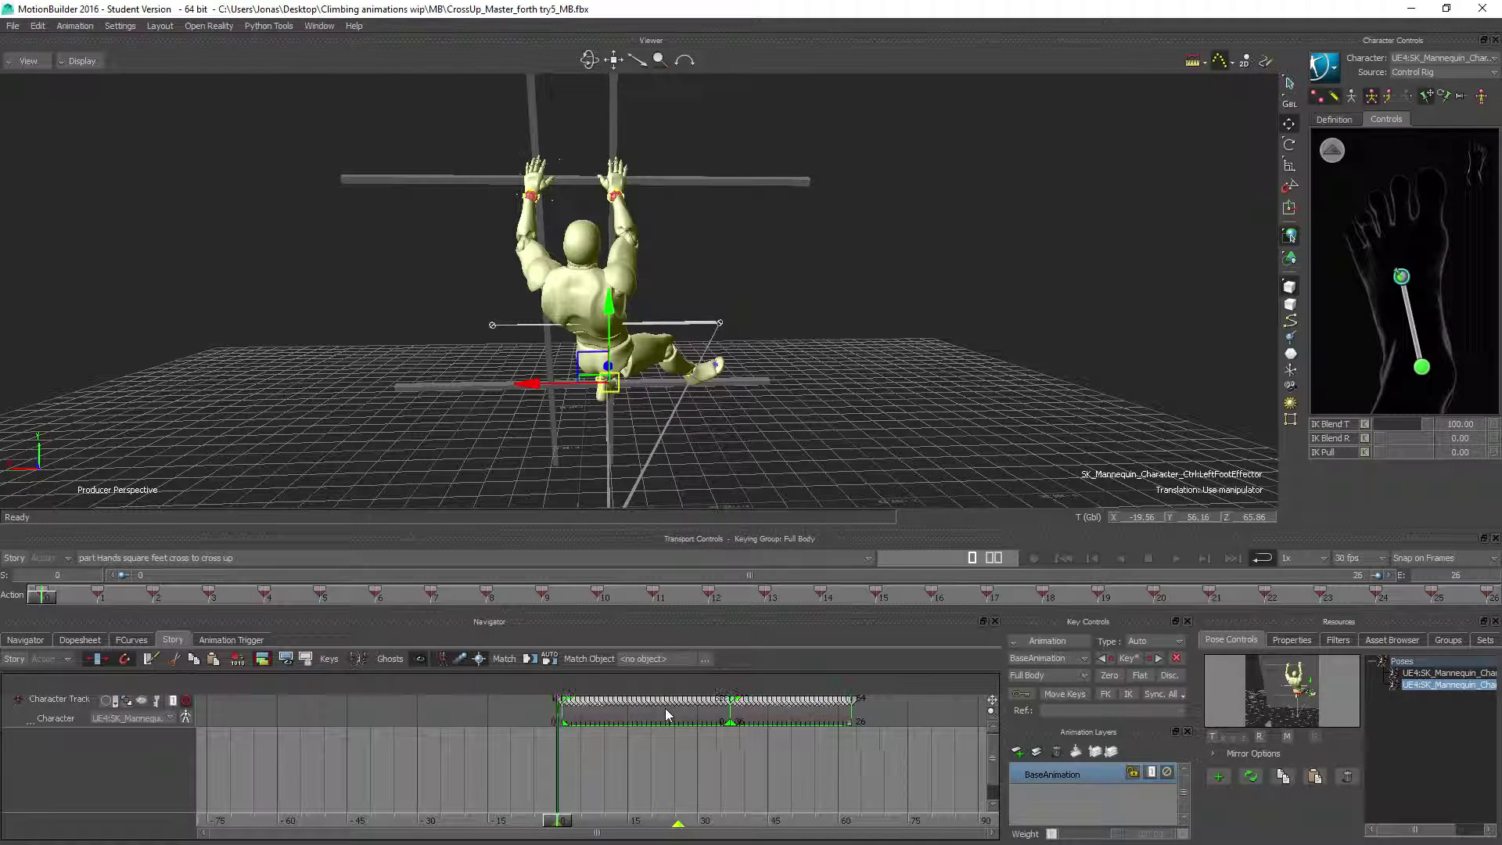
{"action": "left_click", "coordinate": [650, 768]}
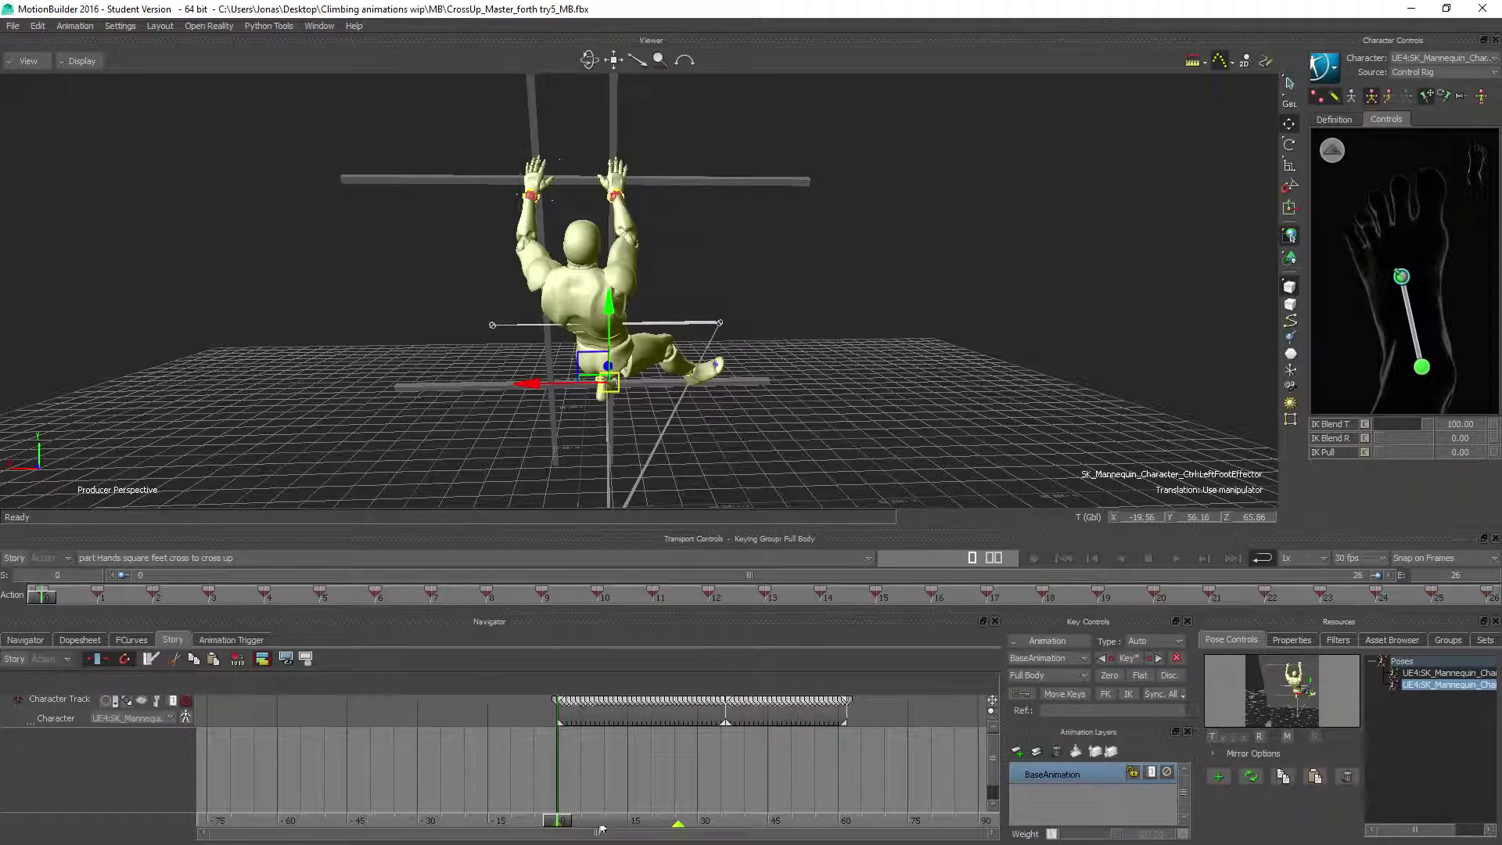
Step: Enable Story mode and scrub through both clips to check the character's motion across their junction
{"action": "mouse_move", "coordinate": [559, 823]}
{"action": "left_mouse_down"}
{"action": "mouse_move", "coordinate": [596, 823]}
{"action": "mouse_move", "coordinate": [583, 823]}
{"action": "left_mouse_up"}
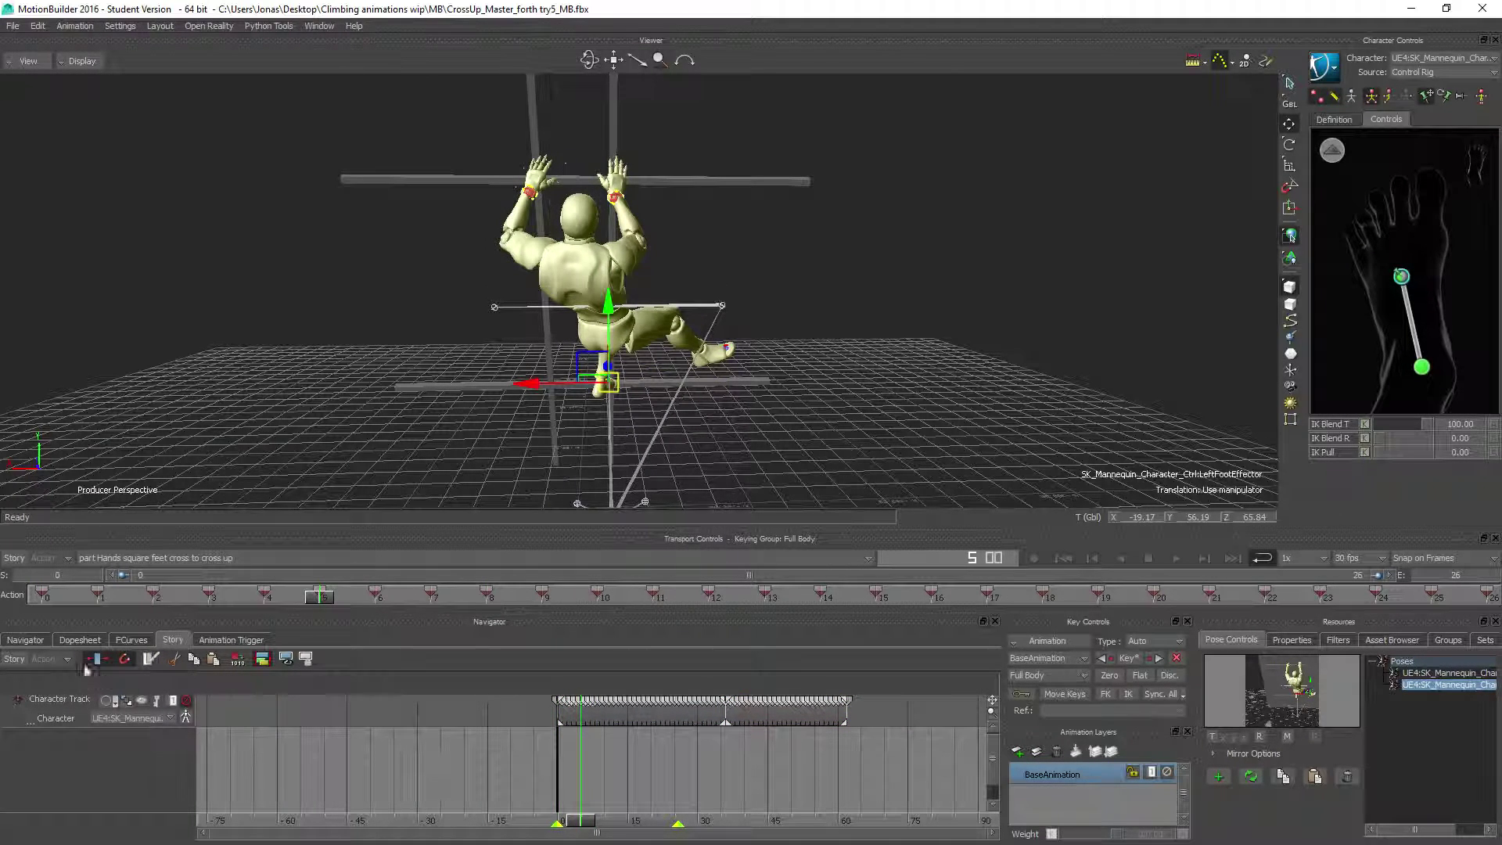
{"action": "left_click", "coordinate": [14, 559]}
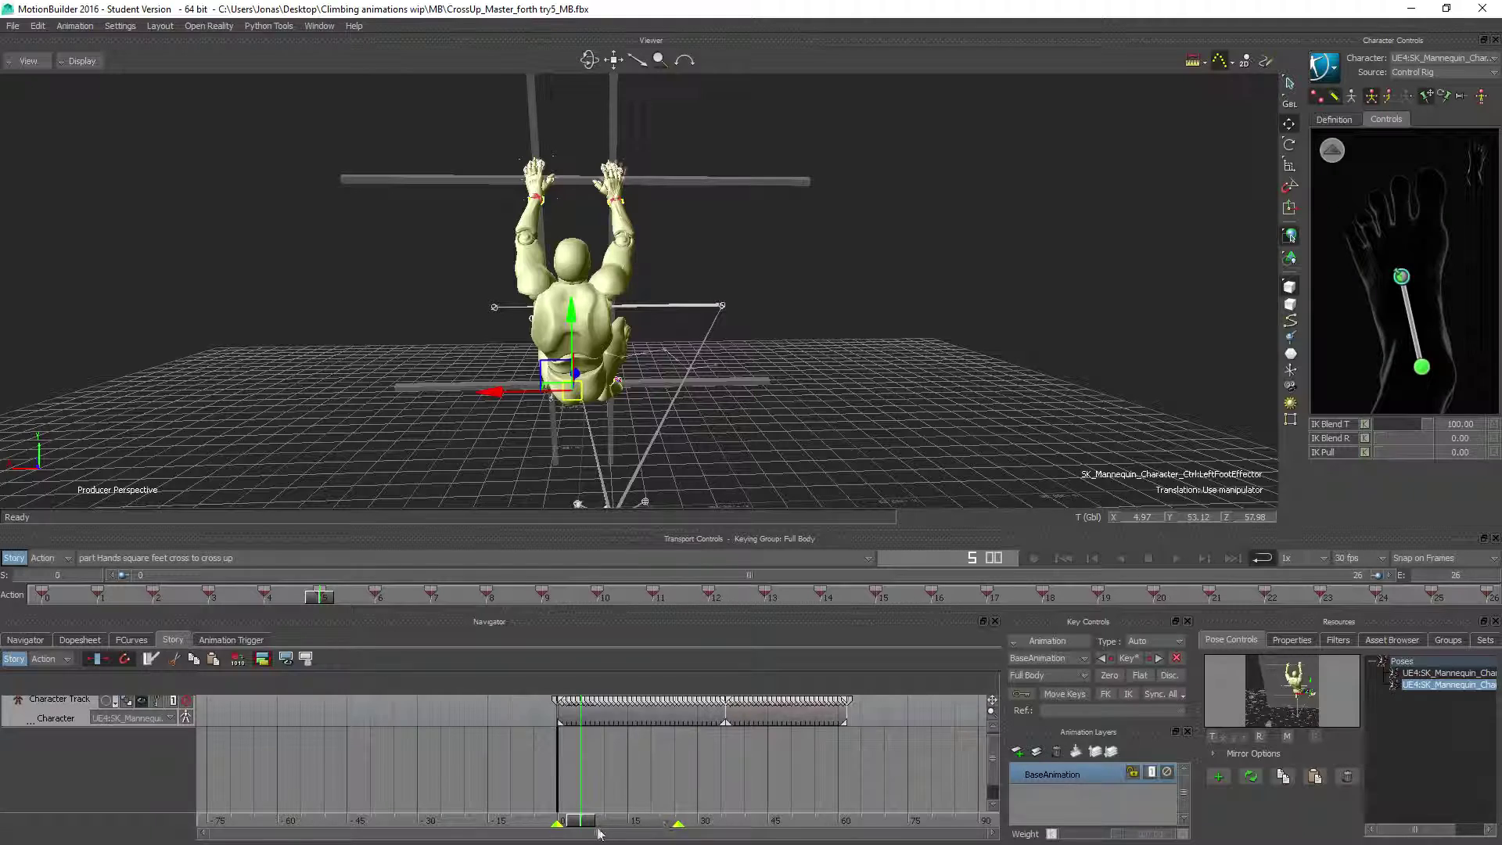
{"action": "left_click_drag", "start_coordinate": [595, 820], "coordinate": [745, 782]}
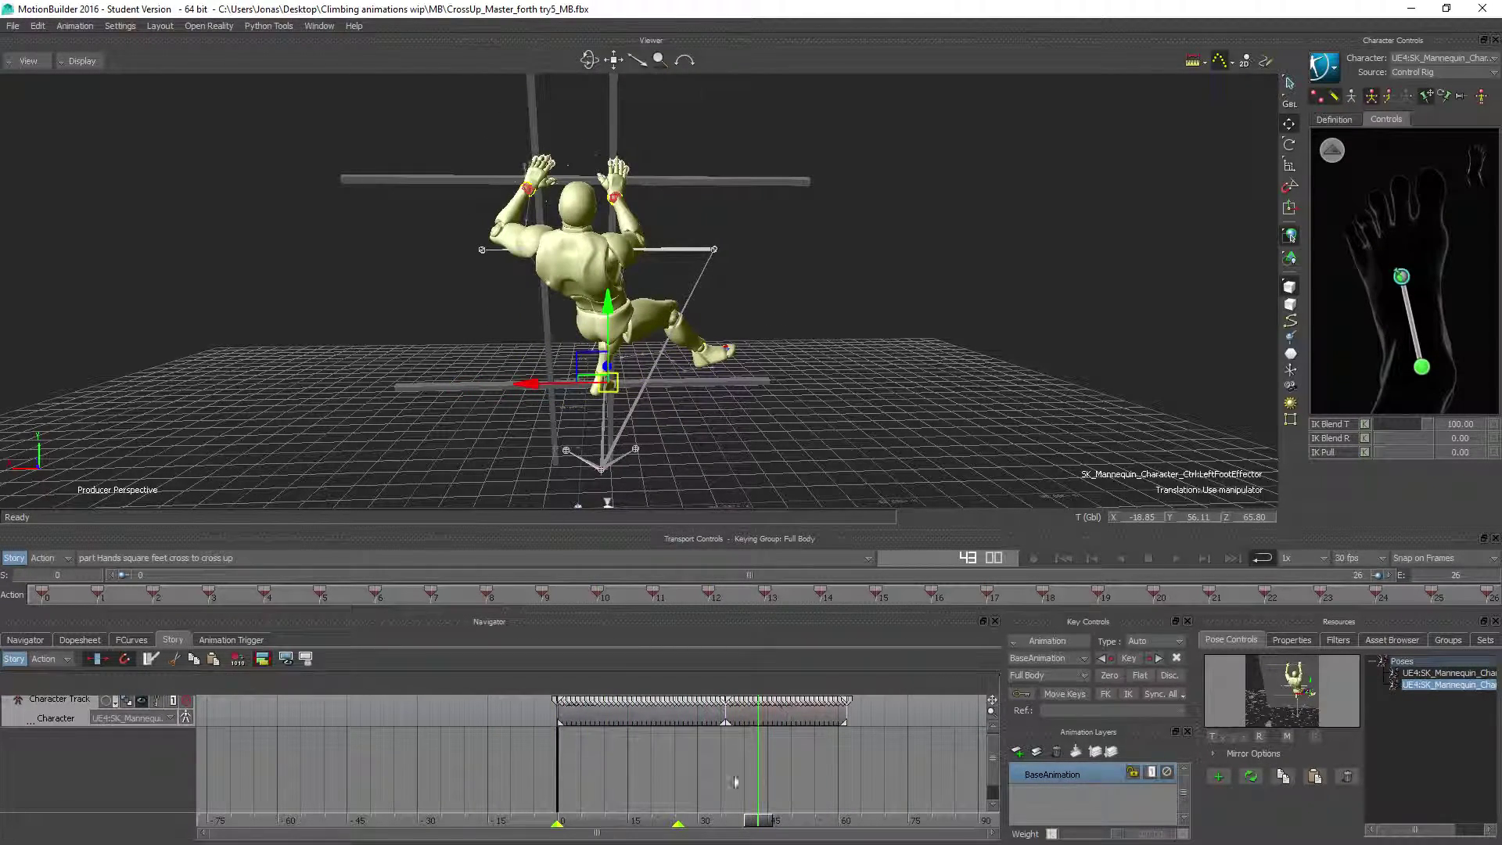
Step: Activate the Expression constraint and scrub the Story timeline through the second clip to check the root's motion
{"action": "left_click", "coordinate": [26, 640]}
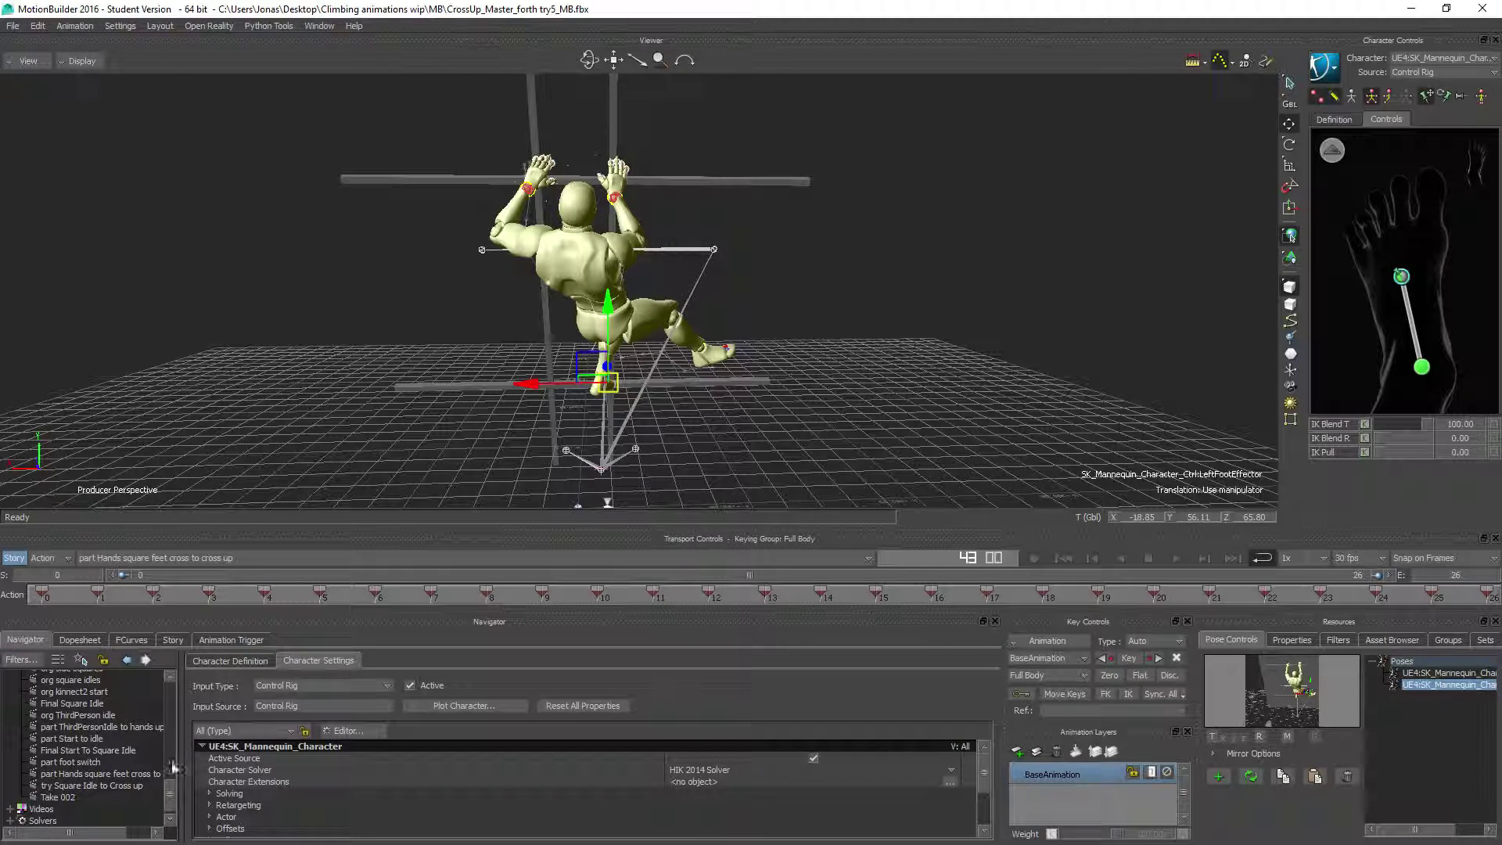
{"action": "left_click_drag", "start_coordinate": [171, 796], "coordinate": [174, 753]}
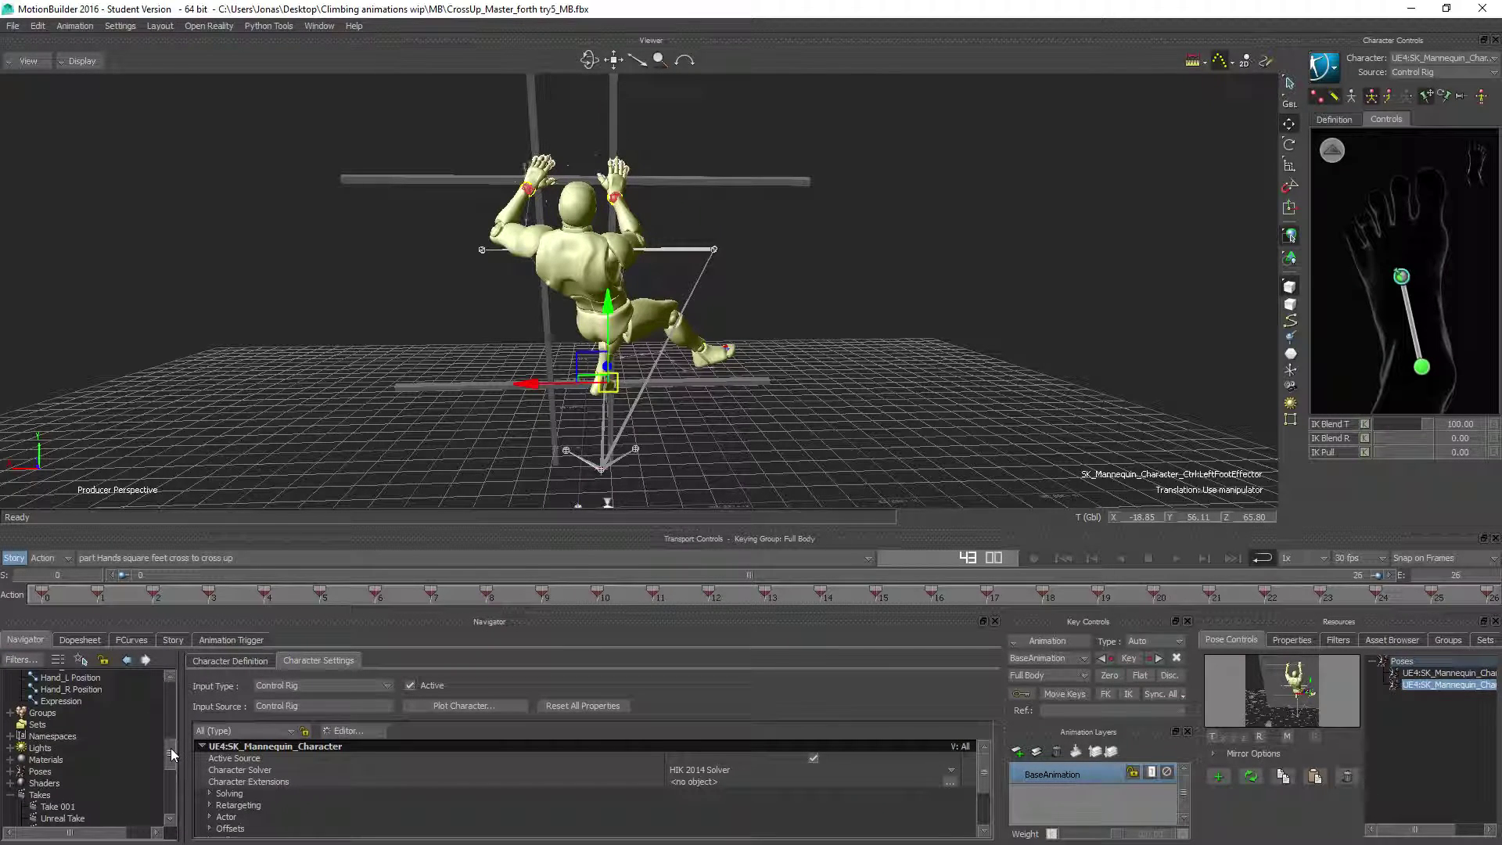
{"action": "left_click", "coordinate": [72, 700]}
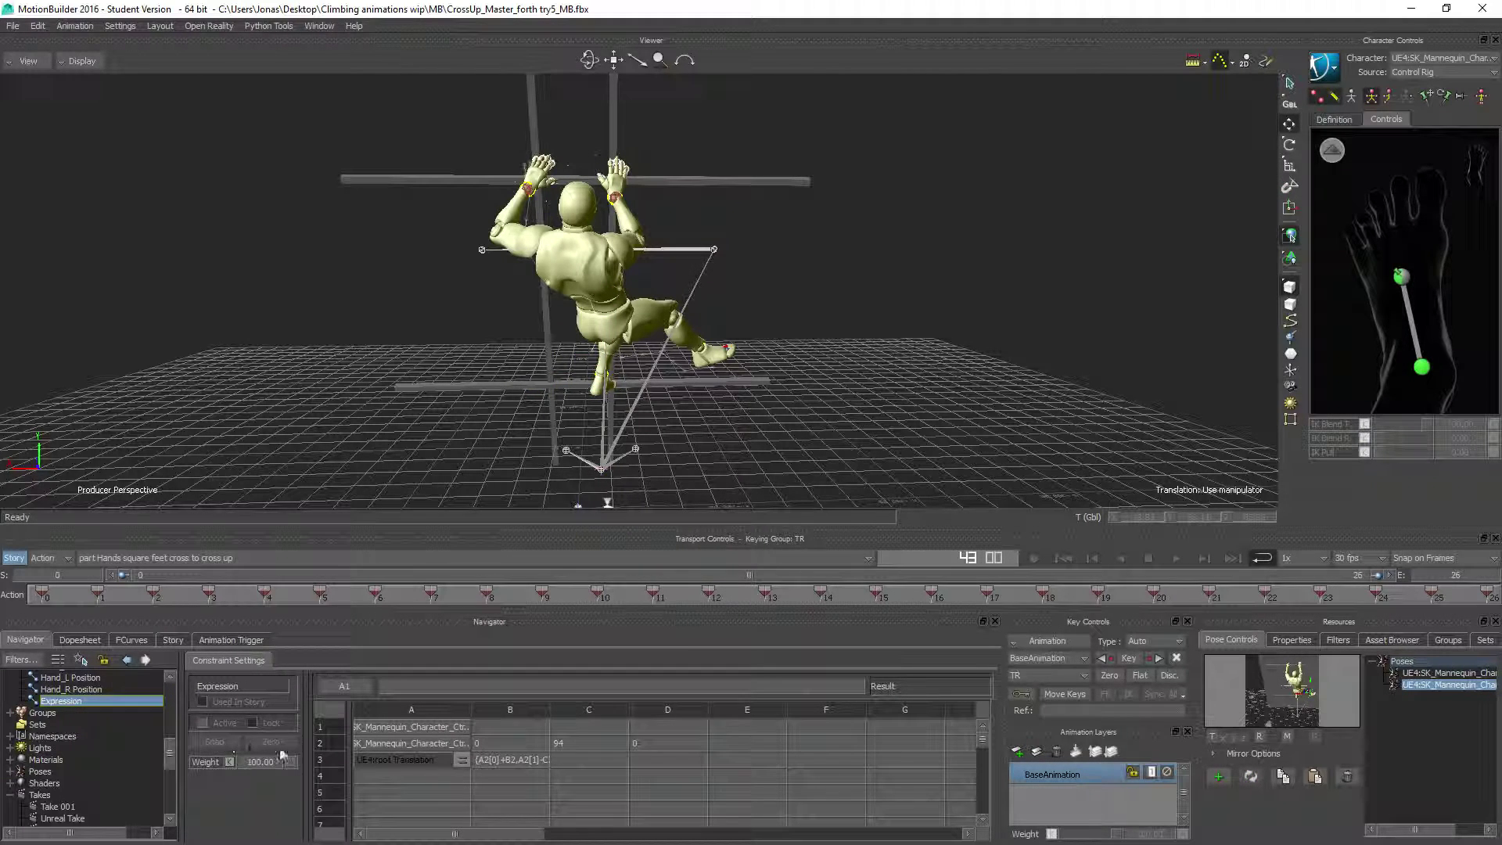
{"action": "left_click", "coordinate": [205, 723]}
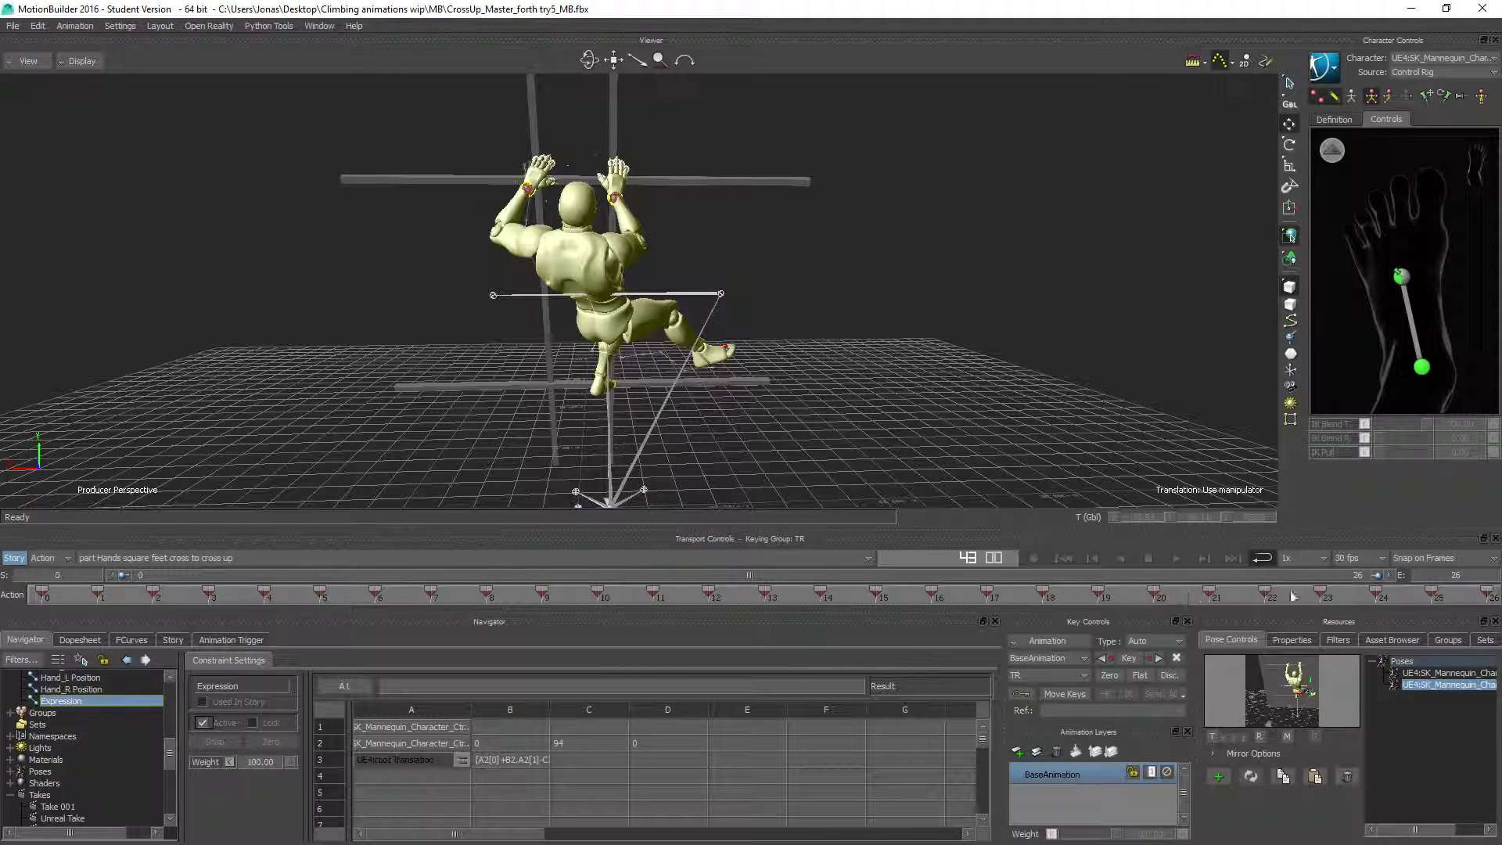
{"action": "left_click", "coordinate": [172, 640]}
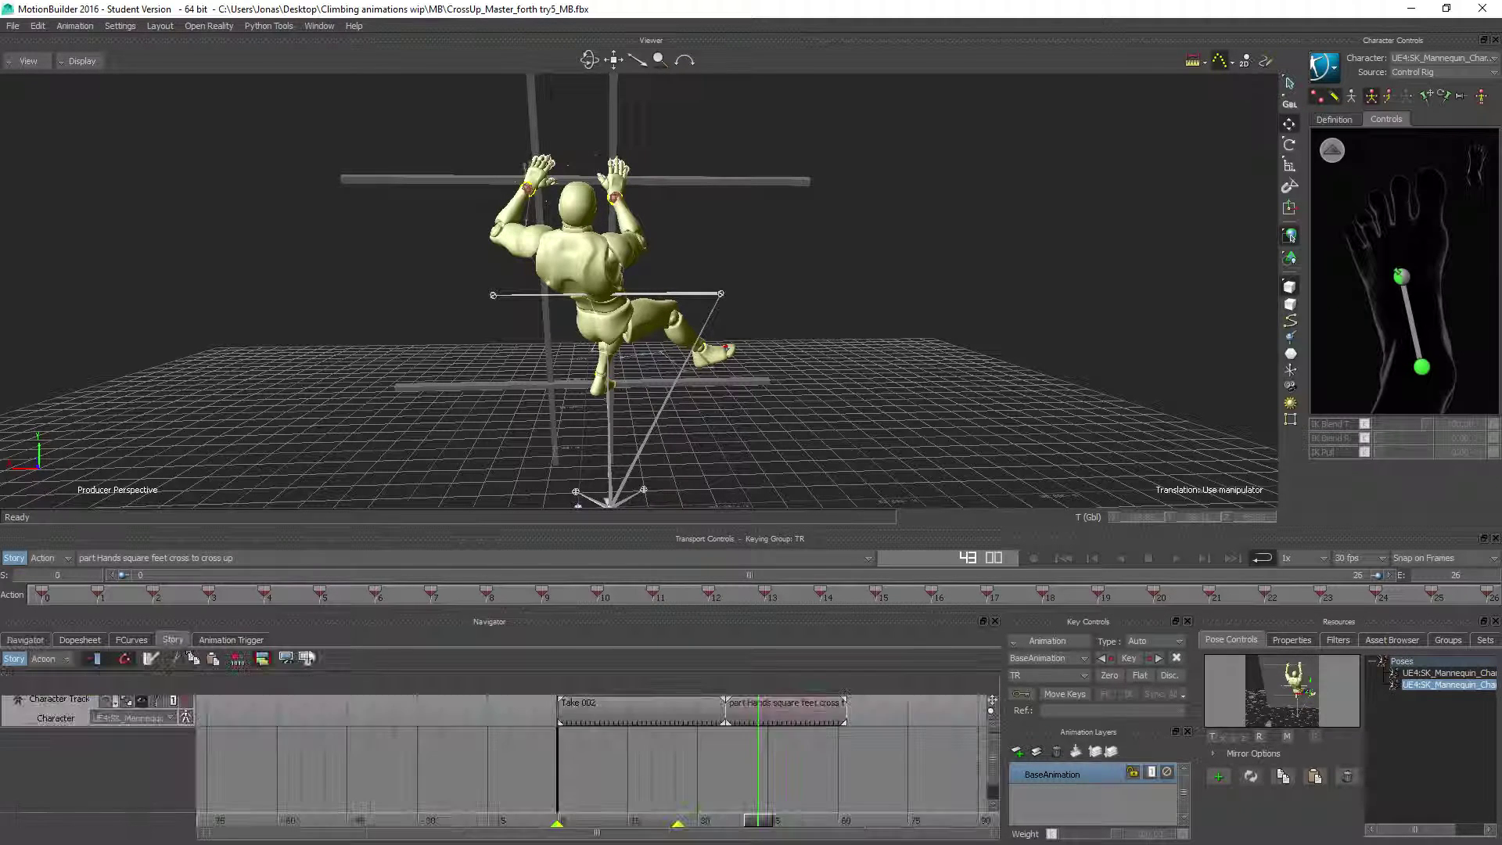
{"action": "left_click_drag", "start_coordinate": [753, 823], "coordinate": [829, 756]}
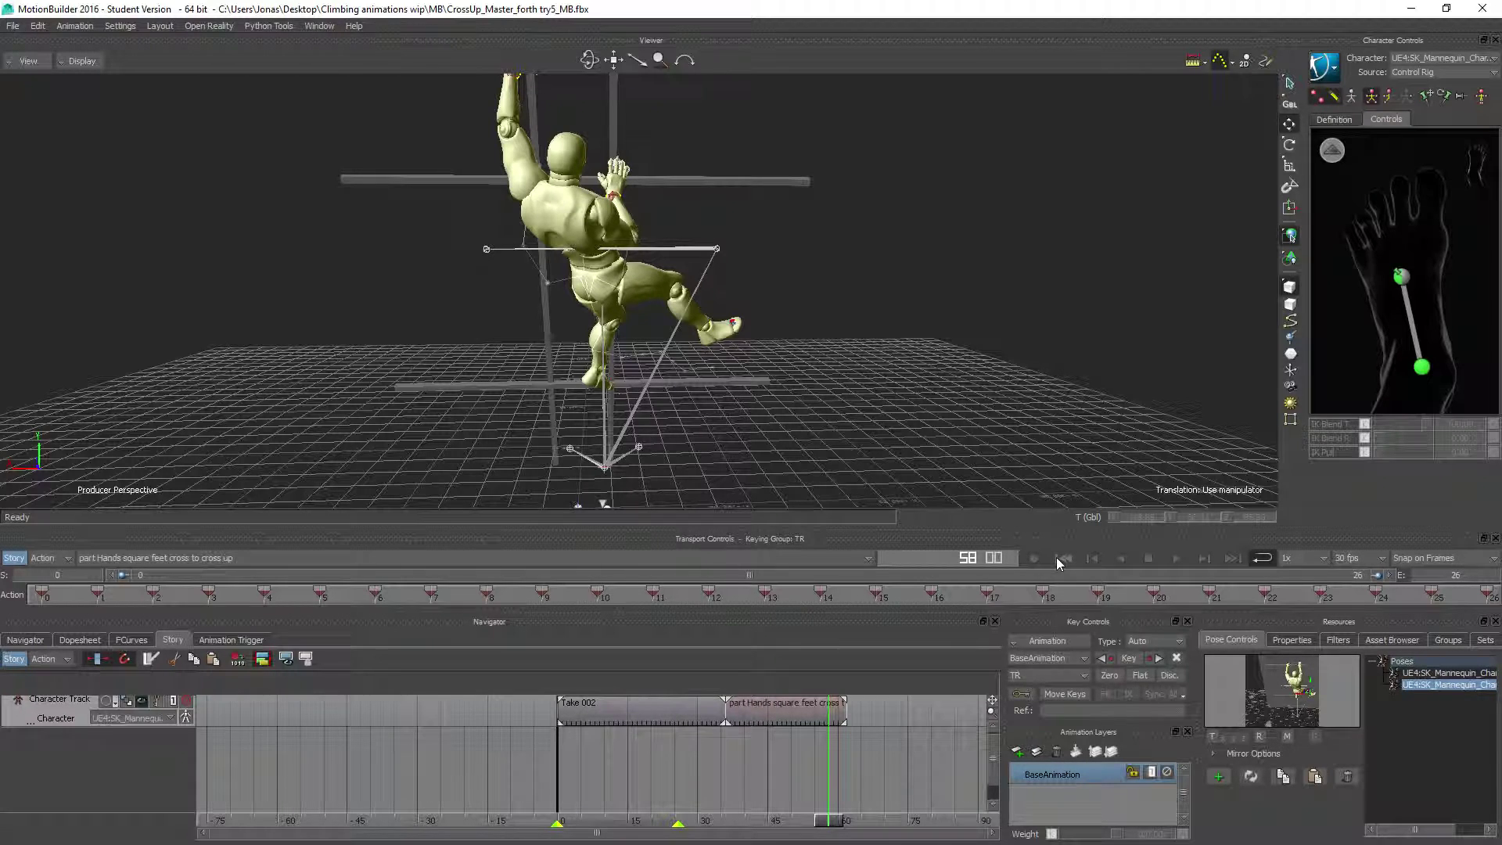
Step: Create the new take Take 003 without copying the data of Take 002
{"action": "left_click", "coordinate": [125, 560]}
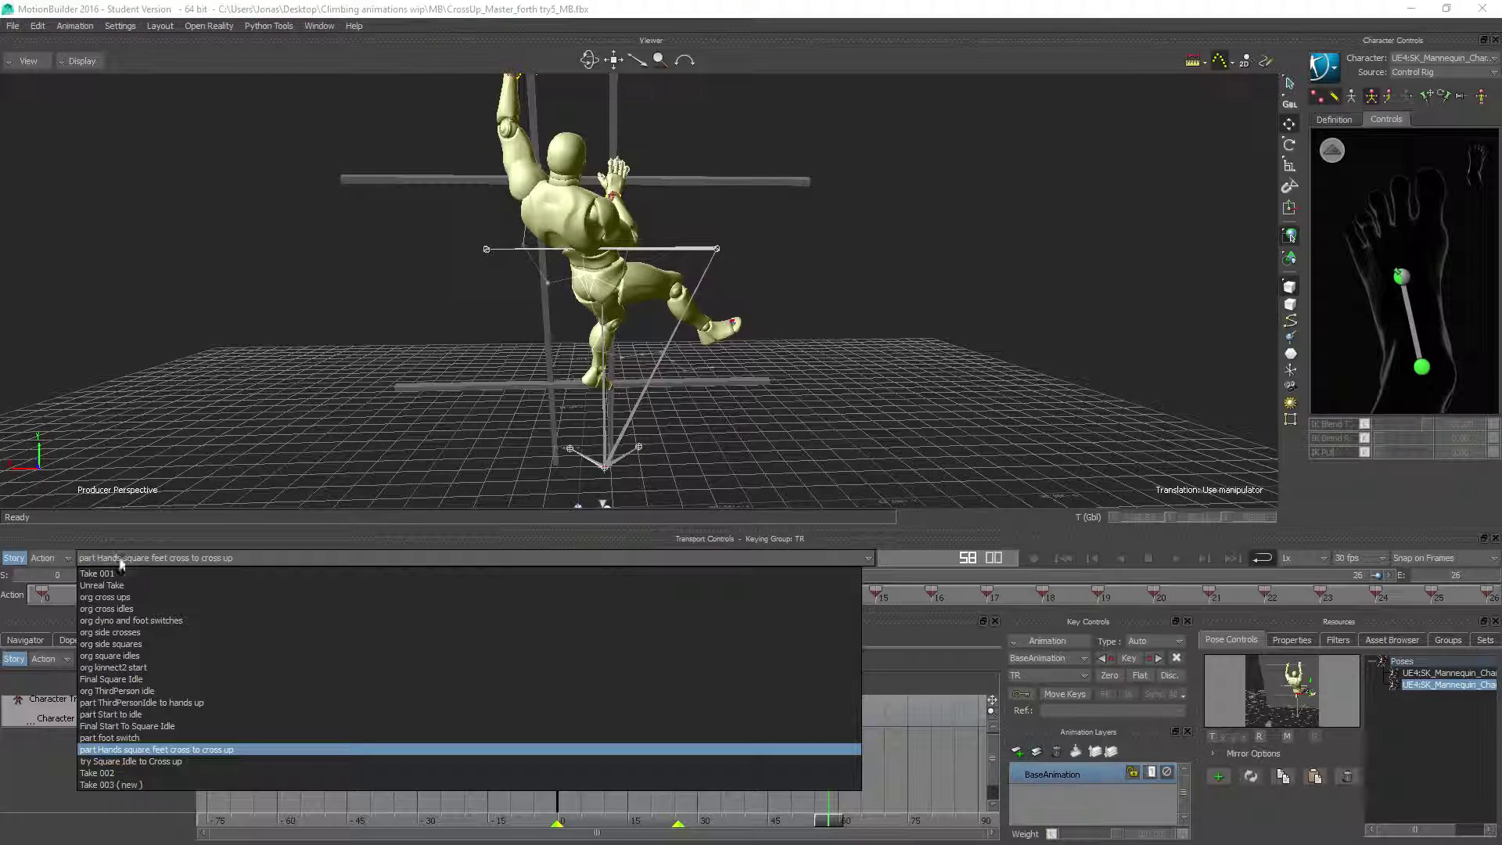
{"action": "left_click", "coordinate": [97, 774]}
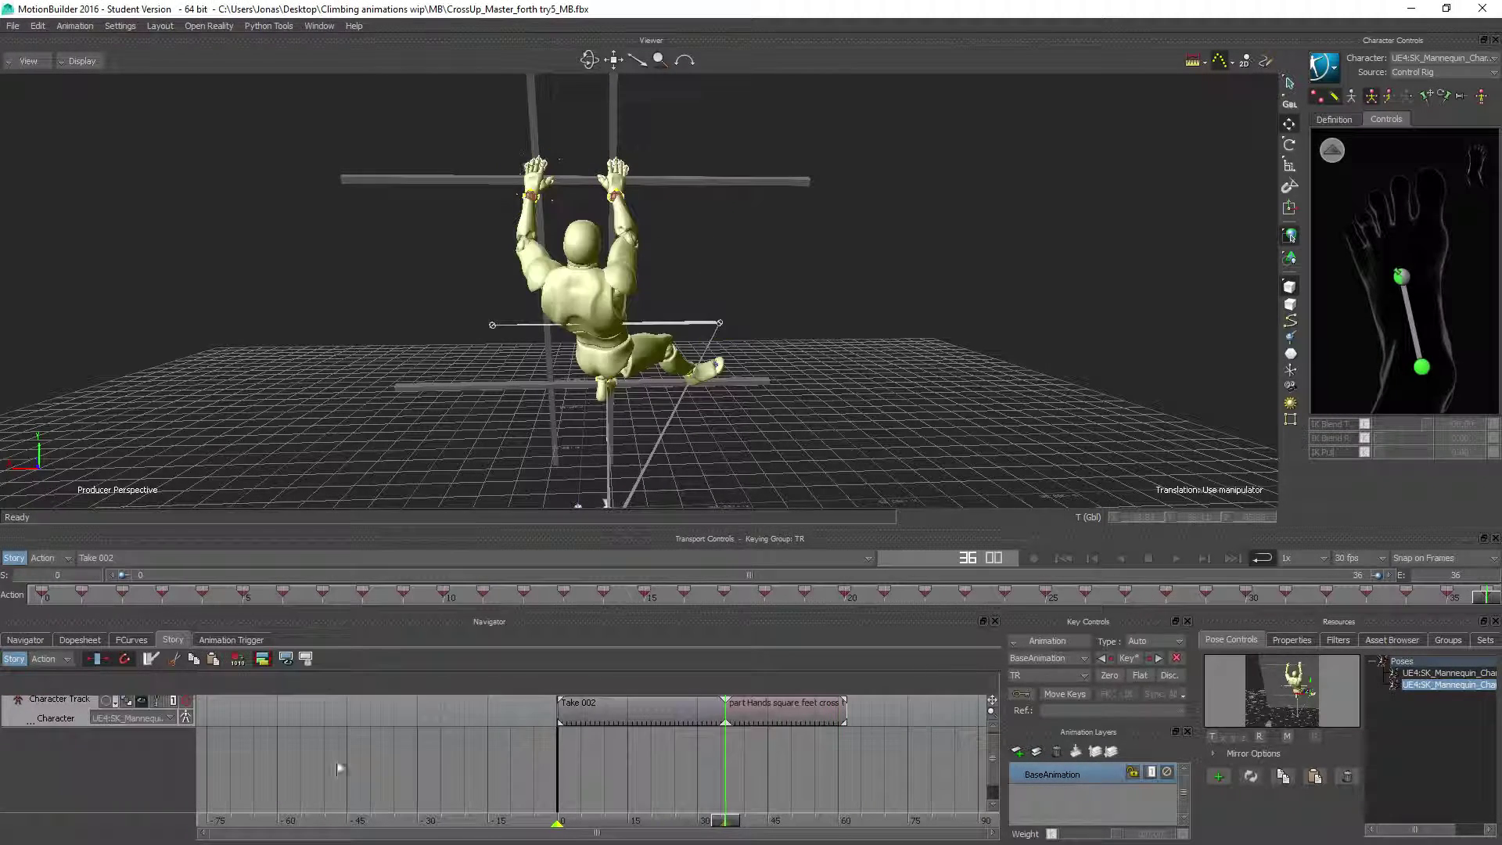
{"action": "left_click", "coordinate": [112, 557]}
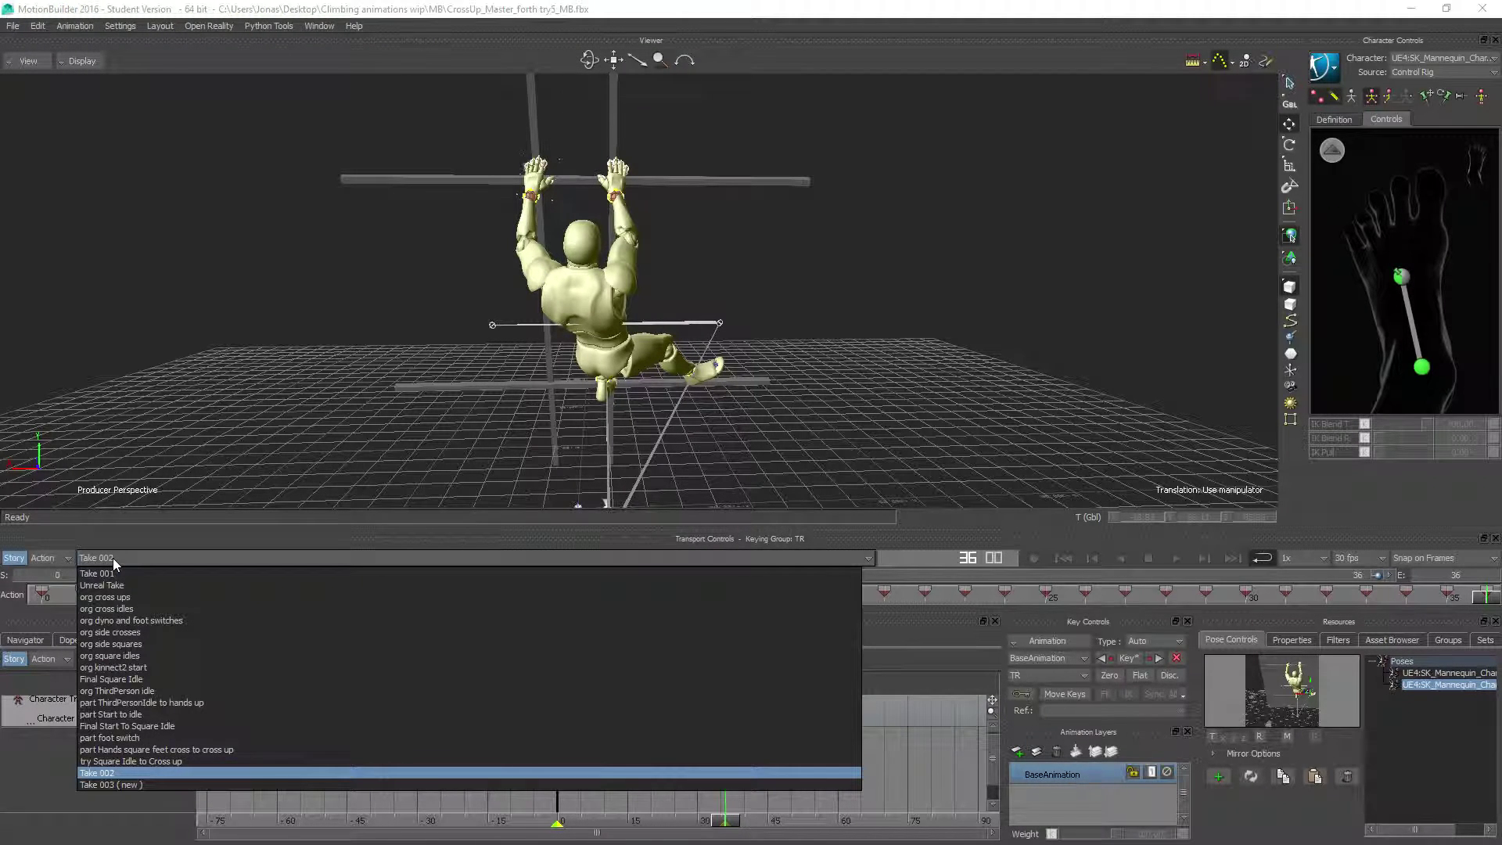
{"action": "left_click", "coordinate": [107, 786]}
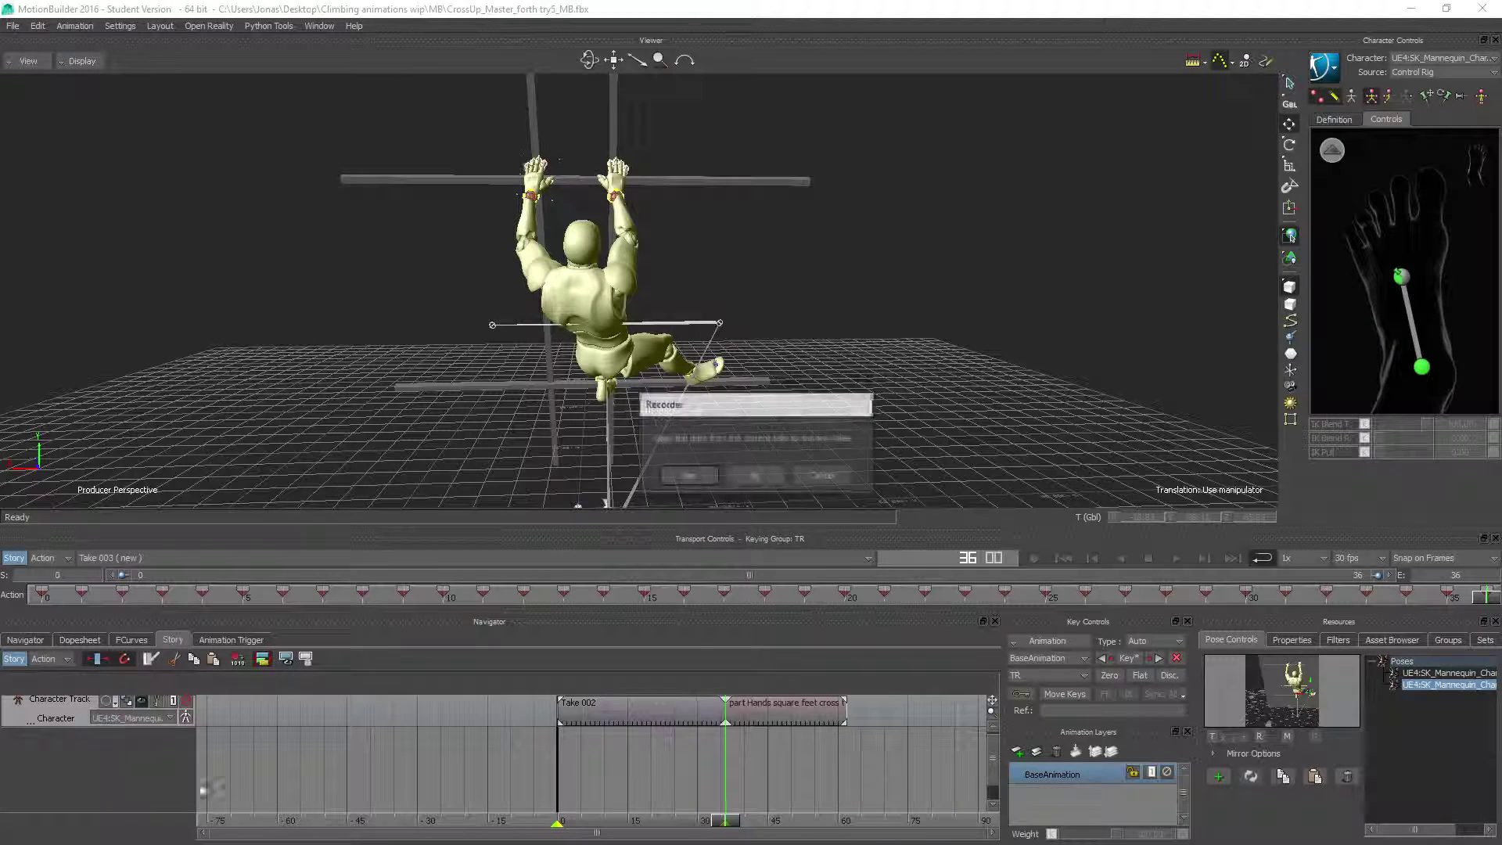
{"action": "left_click", "coordinate": [756, 479]}
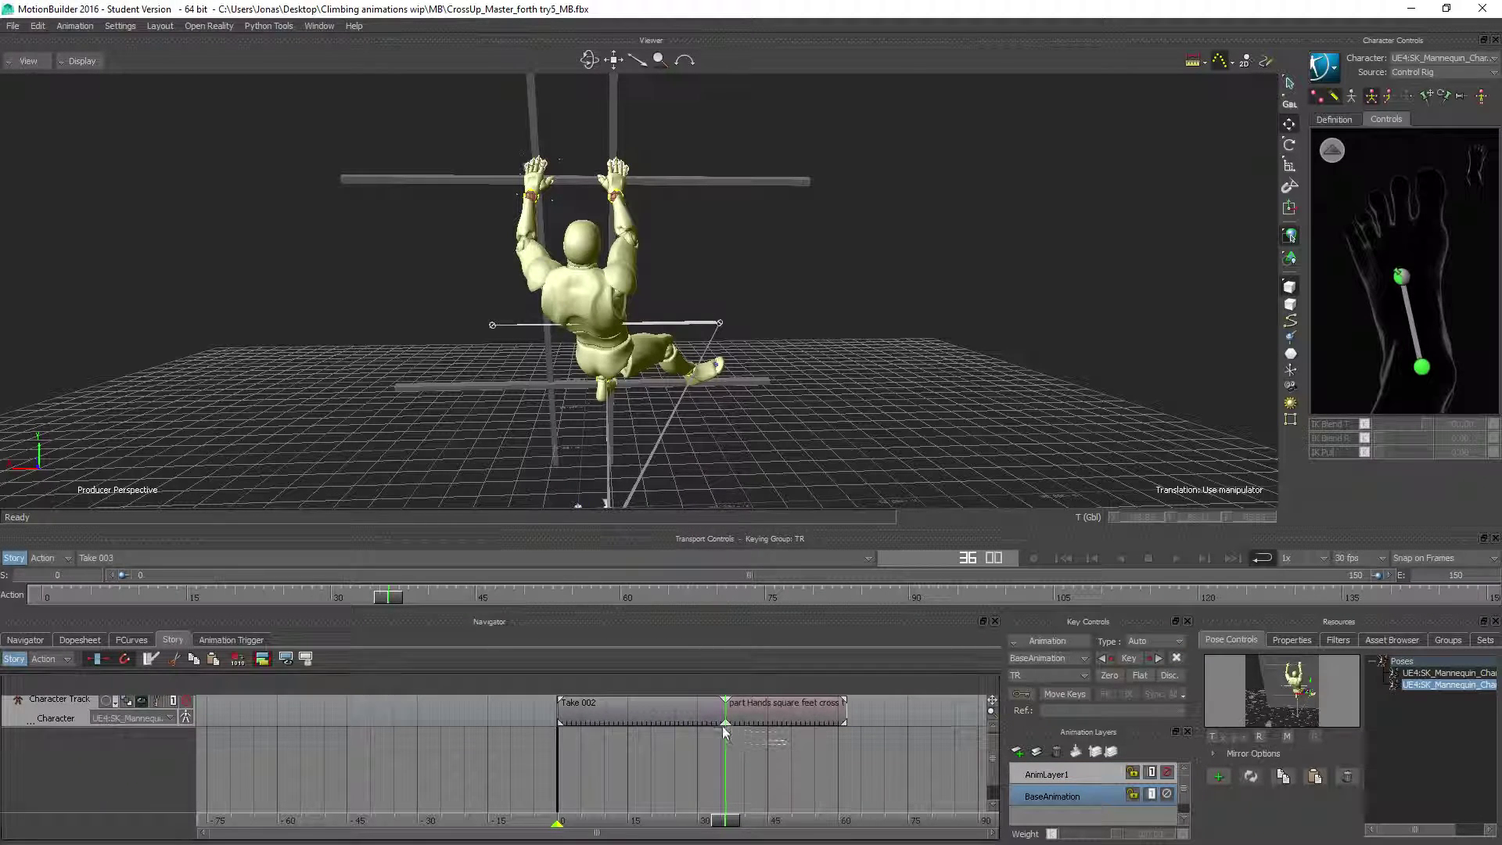
Step: Set the time range of Take 003 to the start and end of the two Story clips, frames 0 to 62
{"action": "left_click", "coordinate": [641, 708]}
{"action": "right_click", "coordinate": [640, 706]}
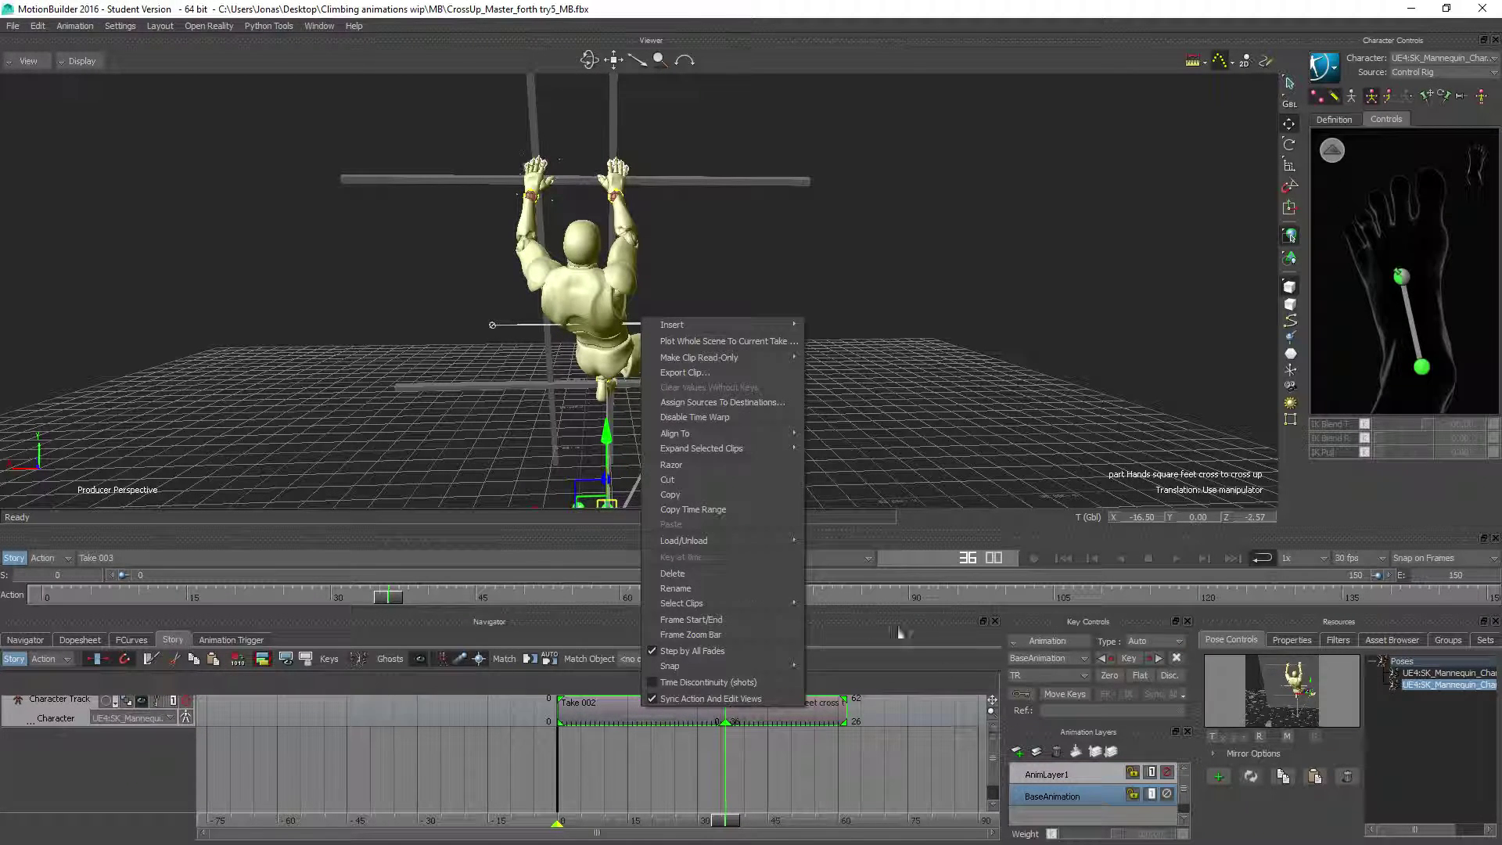
{"action": "left_click", "coordinate": [693, 621]}
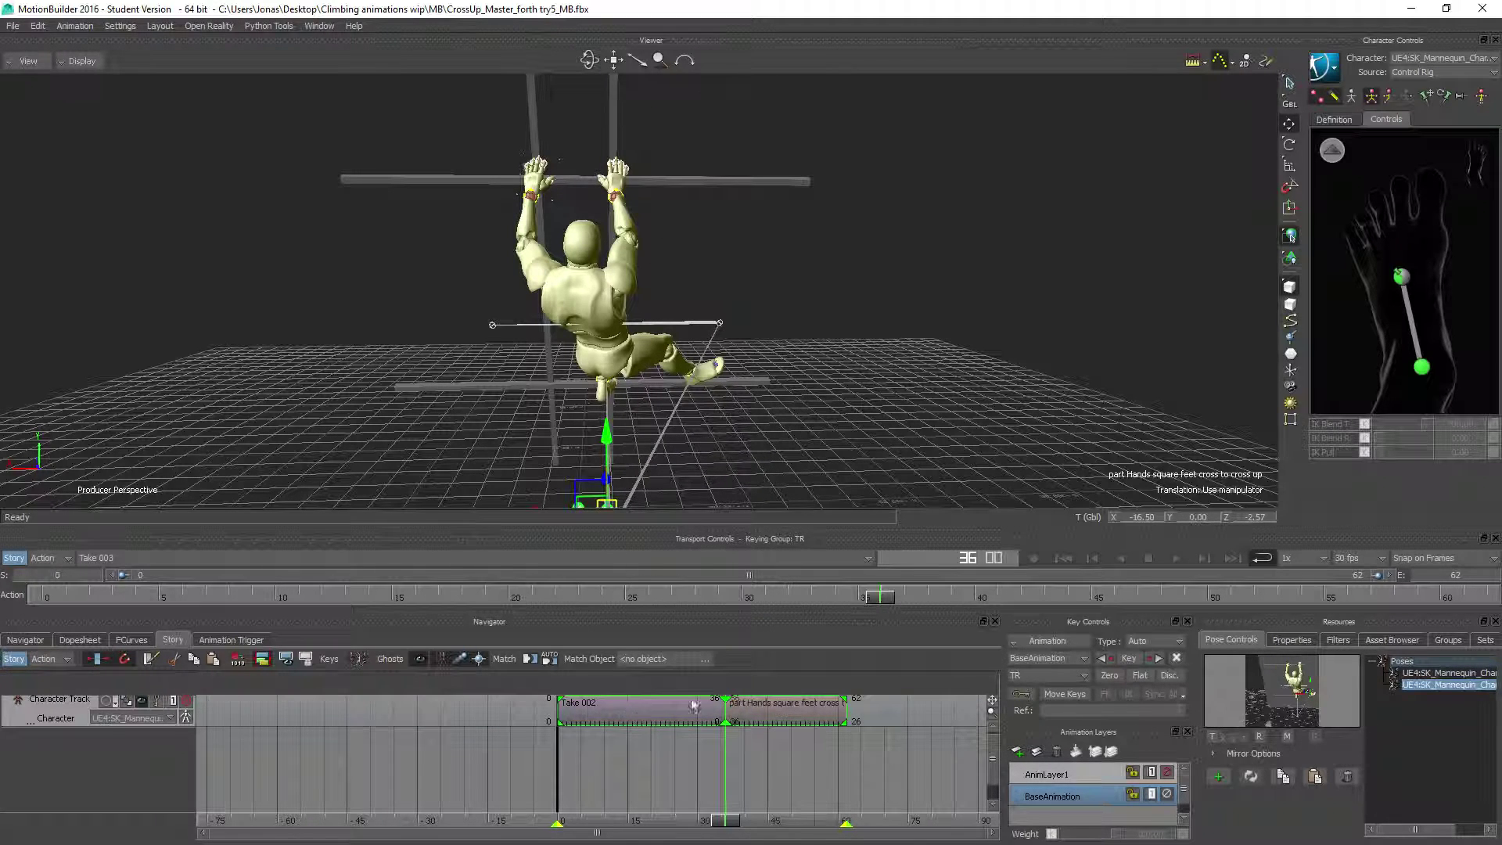
{"action": "right_click", "coordinate": [657, 720]}
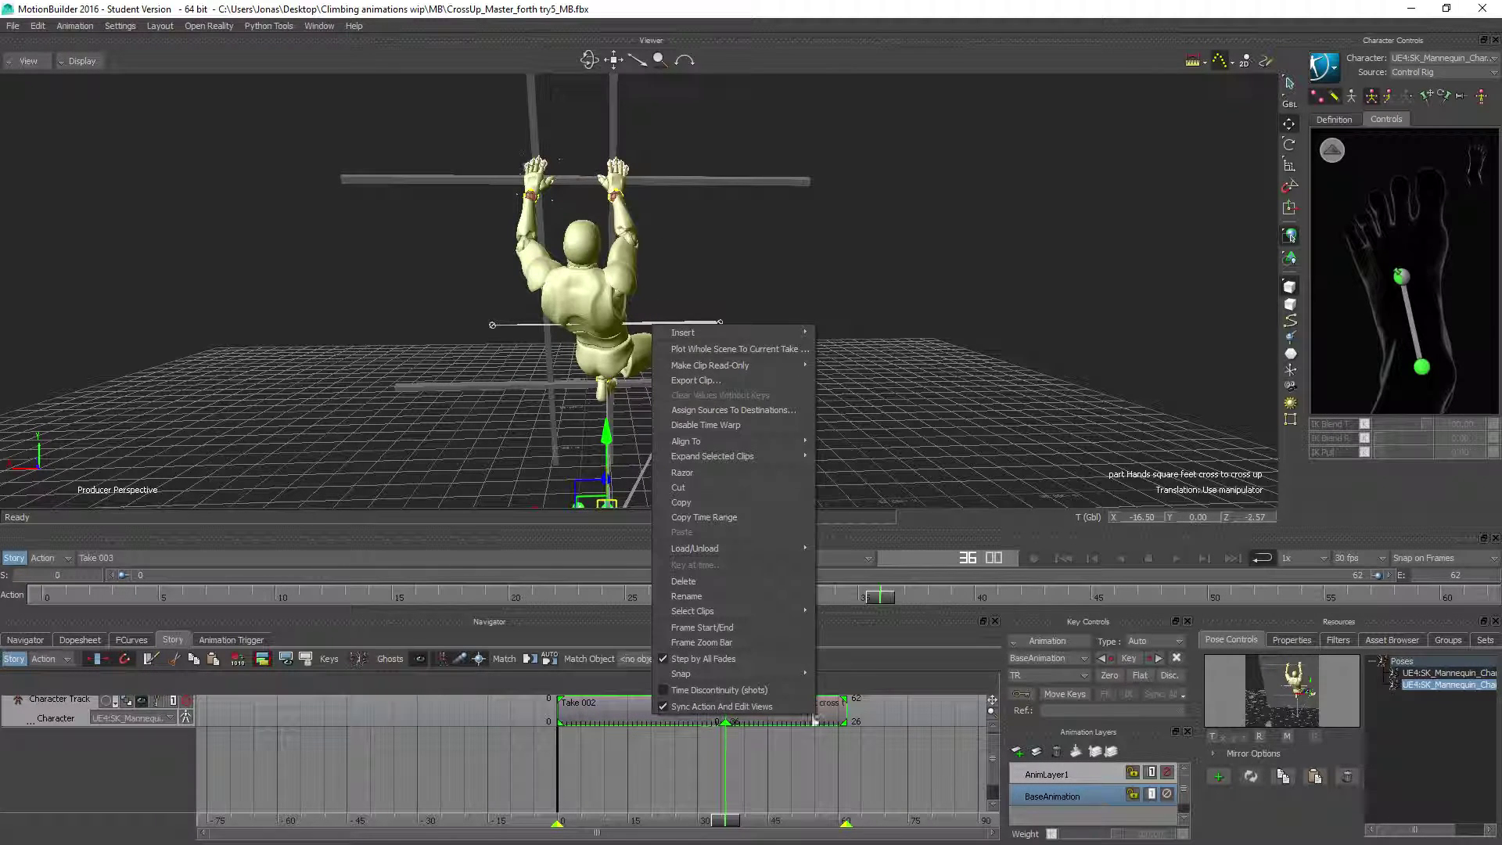
{"action": "left_click", "coordinate": [712, 631]}
Step: Plot the whole scene to Take 003 at 30 FPS with the Unroll rotation filter
{"action": "right_click", "coordinate": [692, 717]}
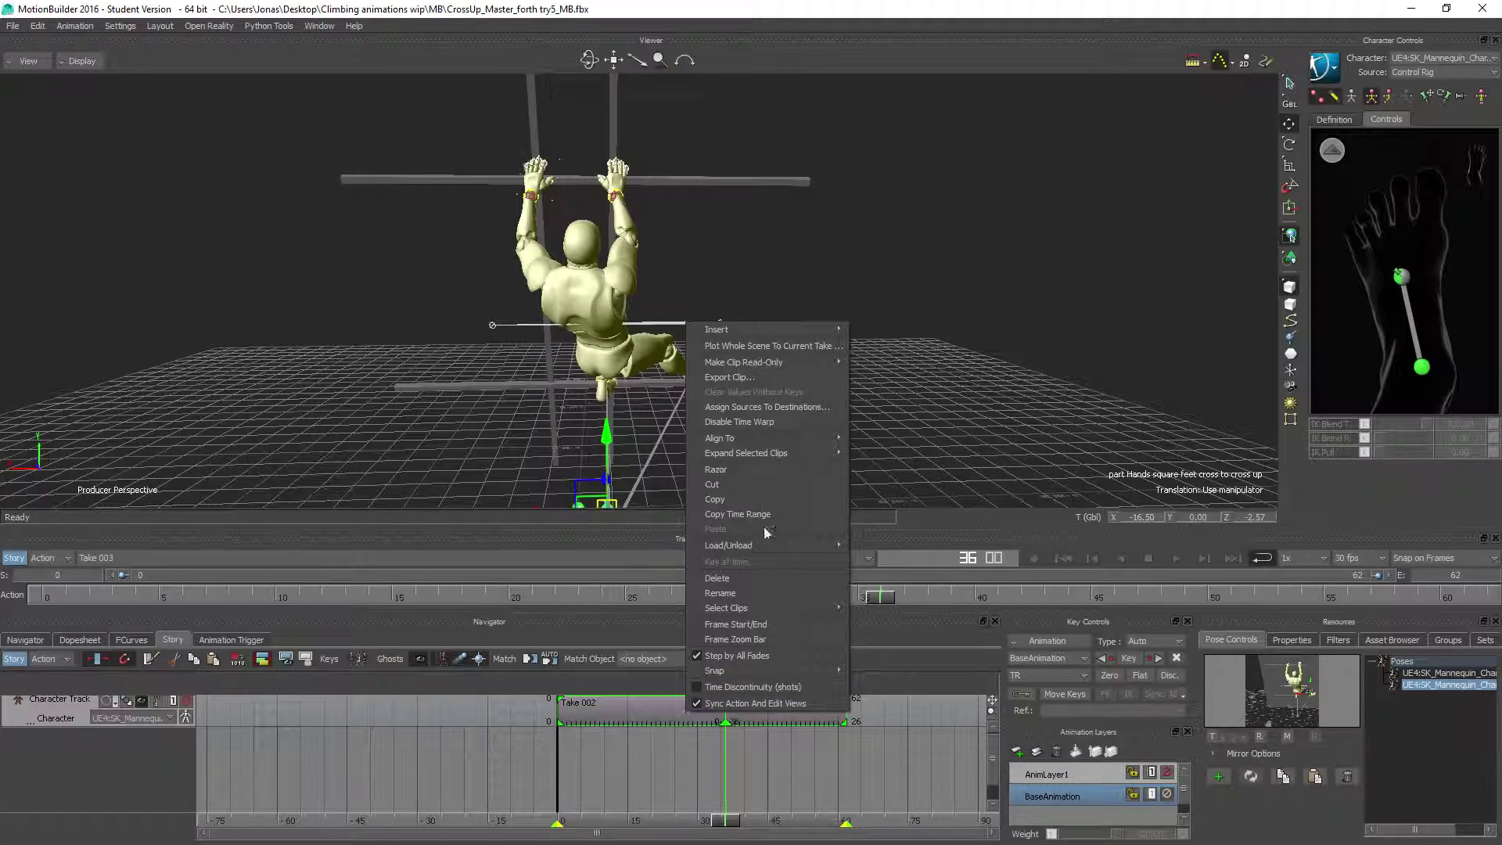
{"action": "left_click", "coordinate": [740, 345]}
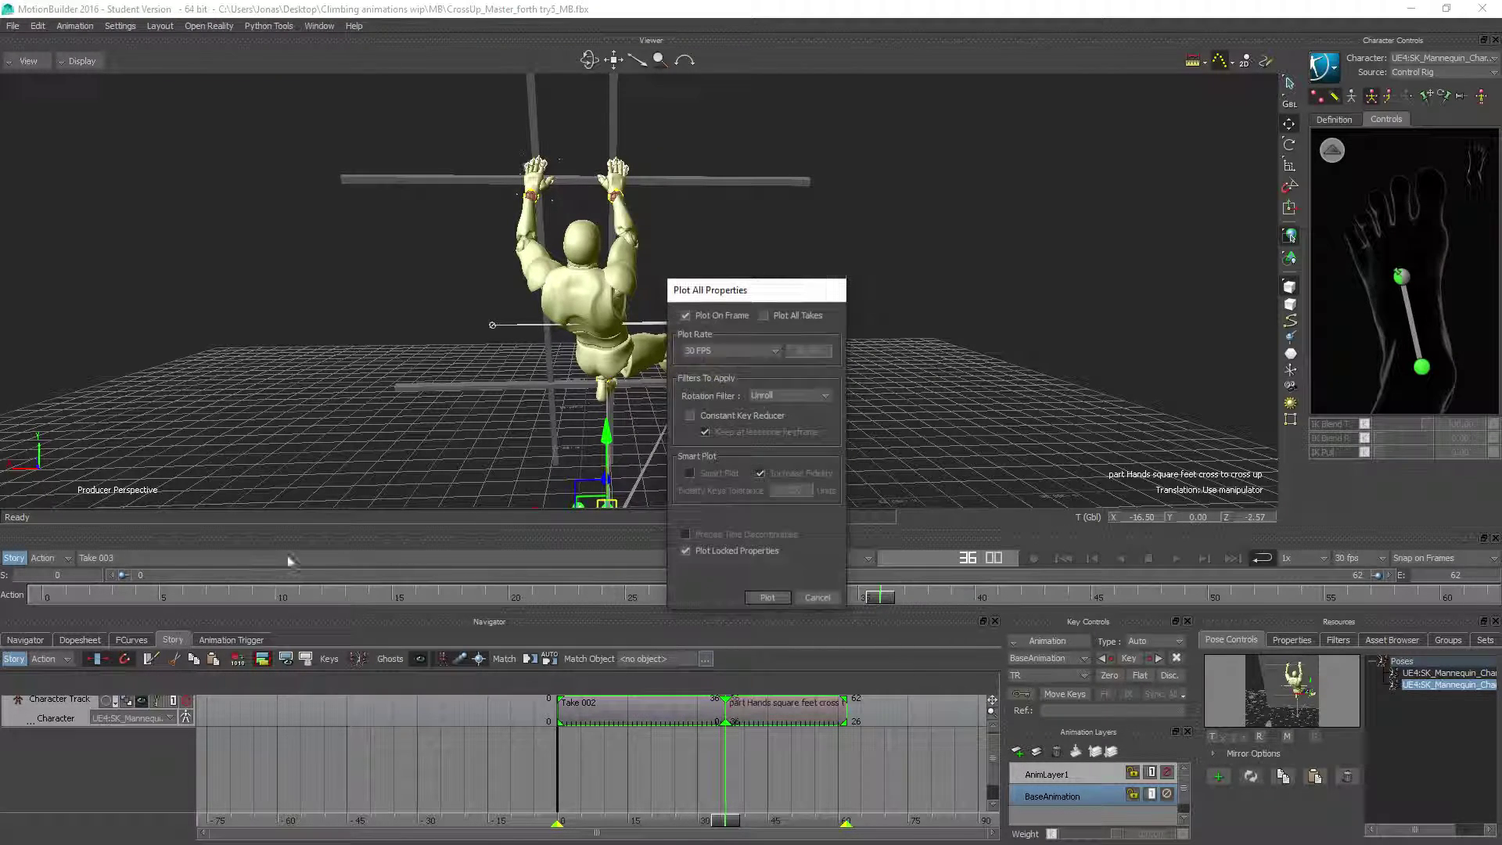
{"action": "left_click", "coordinate": [759, 598]}
Step: Play back the plotted Take 003 with Story mode off, inspect the clip junction at frame 36, and turn Story mode back on
{"action": "left_click", "coordinate": [1177, 557]}
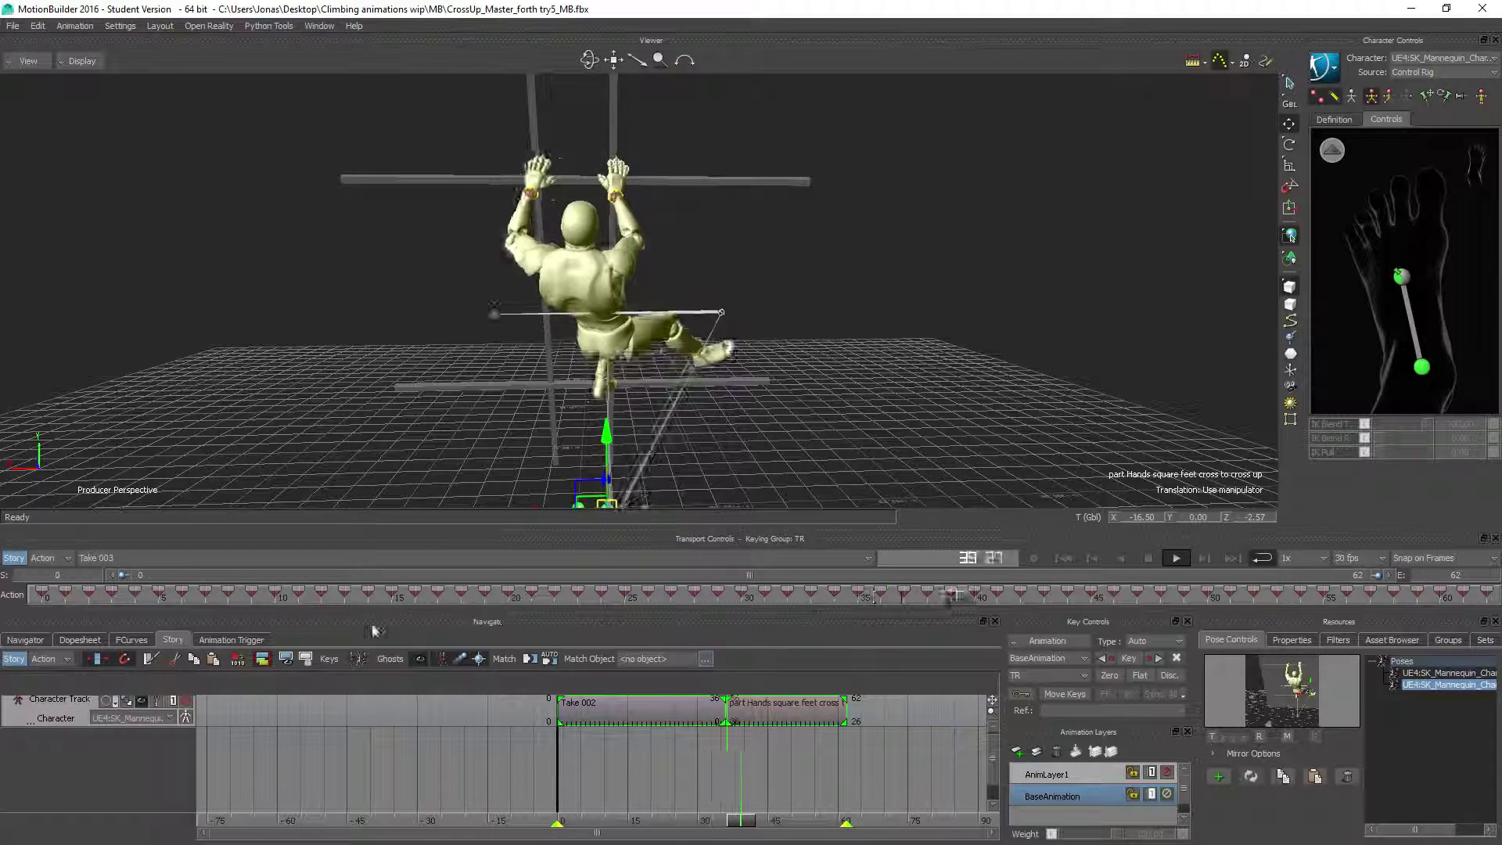
{"action": "left_click", "coordinate": [803, 411]}
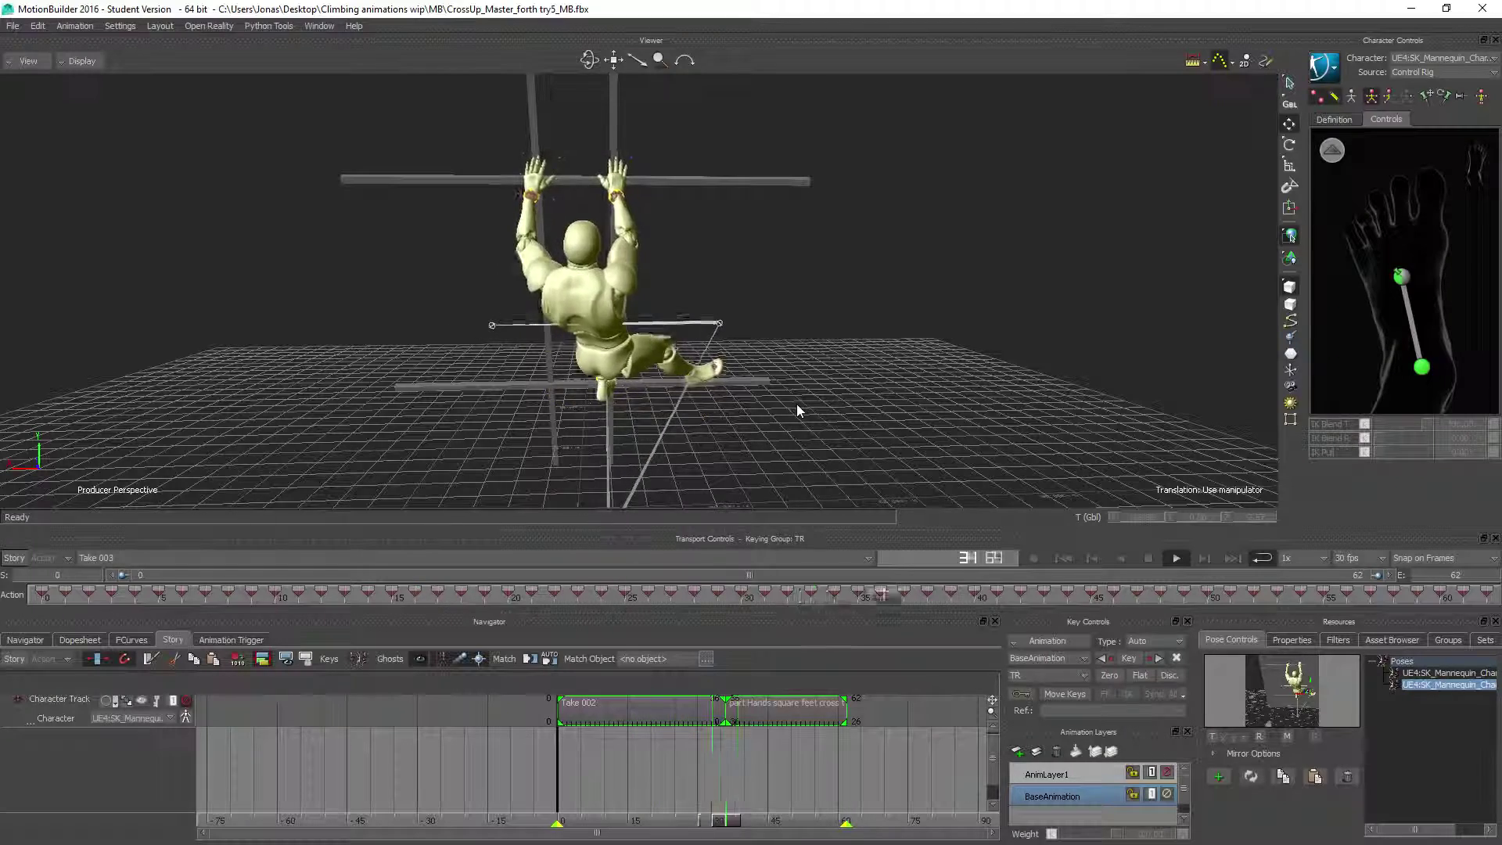
{"action": "left_click", "coordinate": [1148, 557]}
{"action": "left_click_drag", "start_coordinate": [1368, 597], "coordinate": [873, 604]}
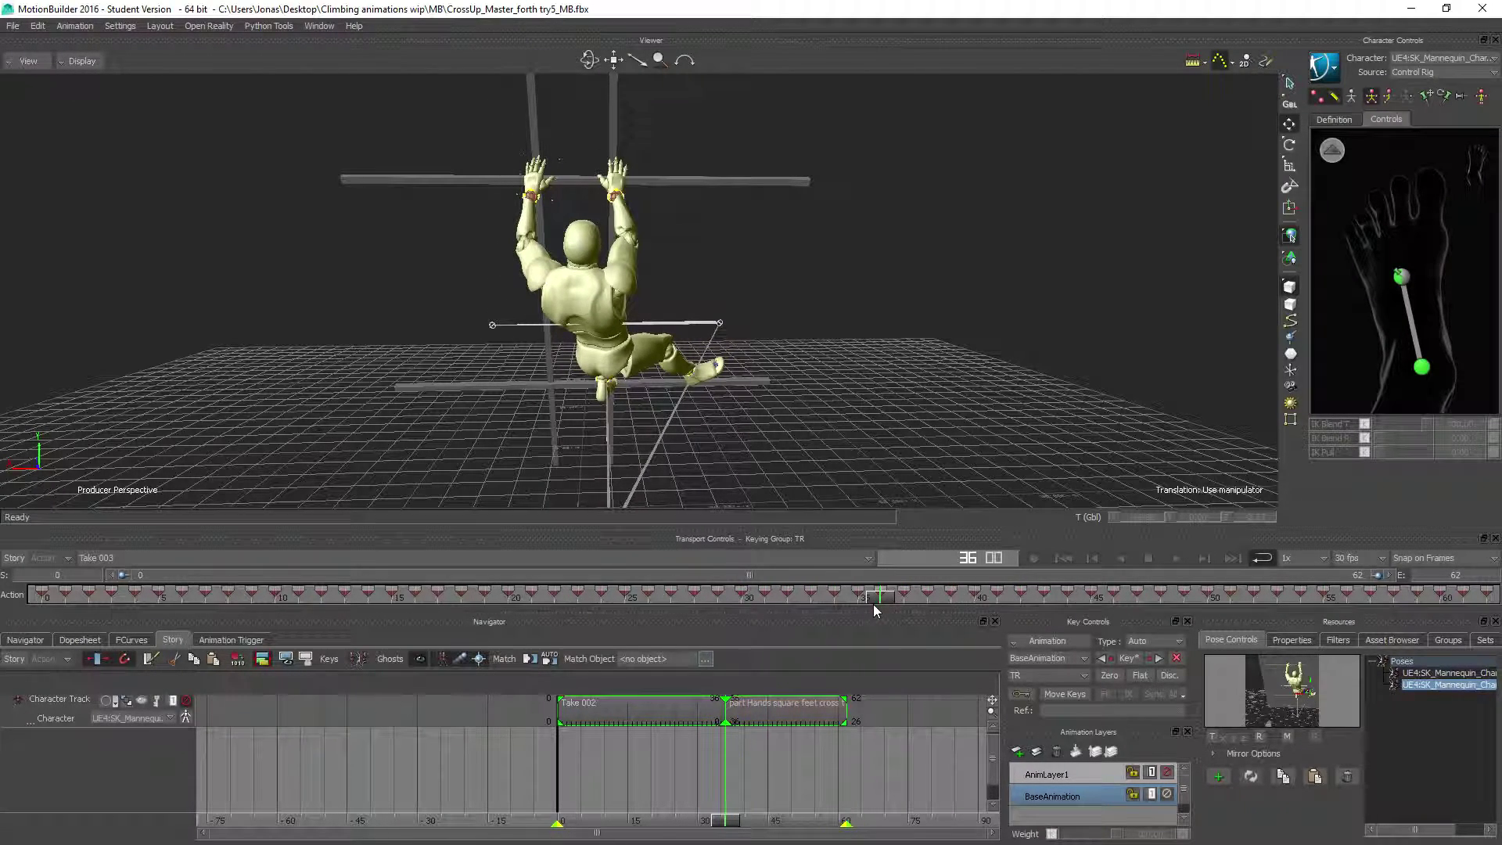
{"action": "left_click", "coordinate": [39, 564]}
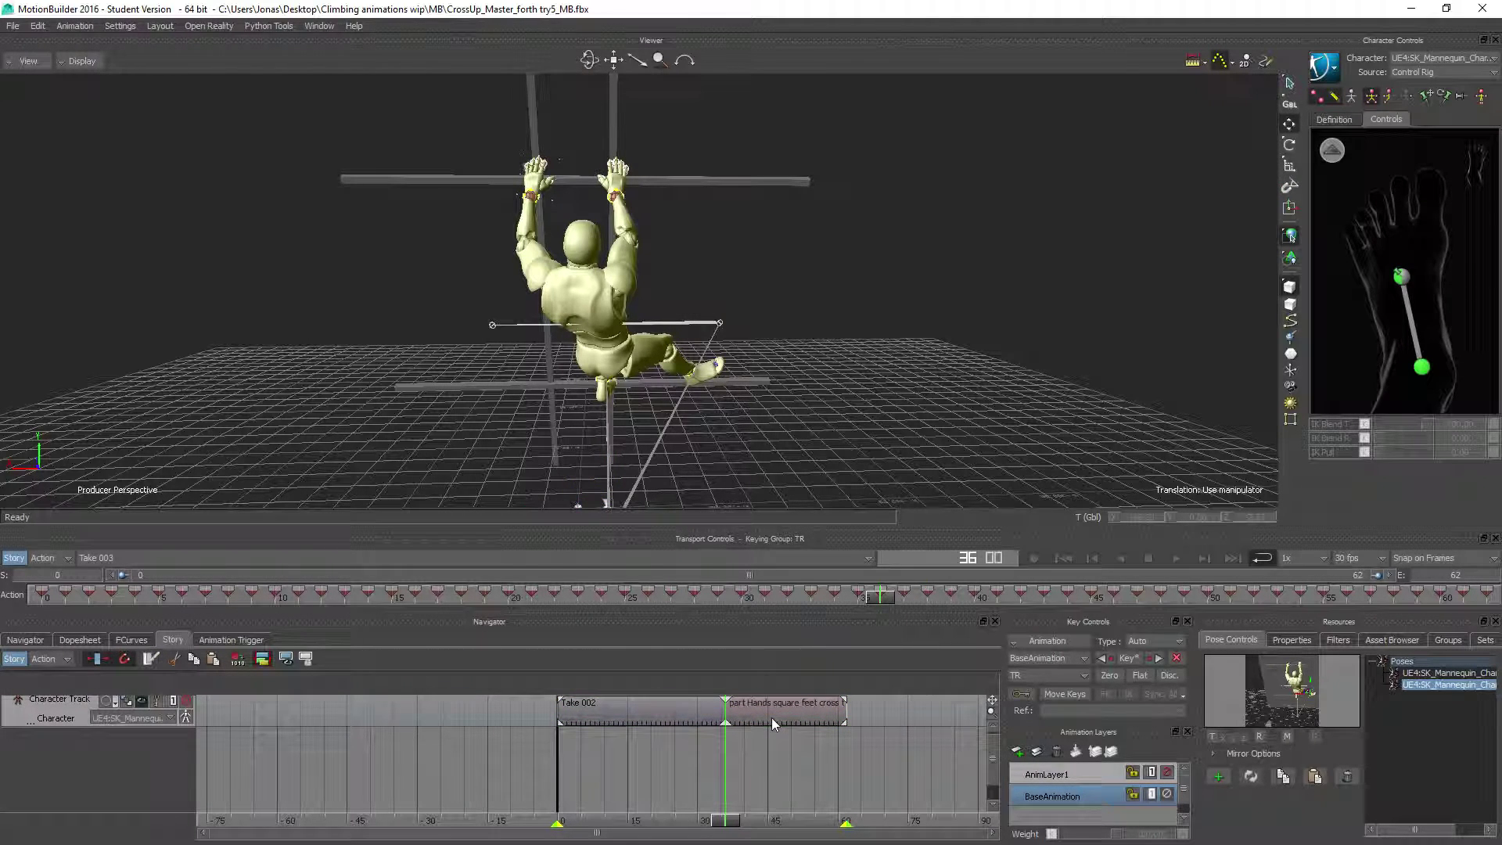
Step: Shift the hands square clip earlier to start at frame 33, overlapping Take 002, and fit the time range to both clips, frames 0 to 59
{"action": "left_click_drag", "start_coordinate": [768, 714], "coordinate": [751, 716]}
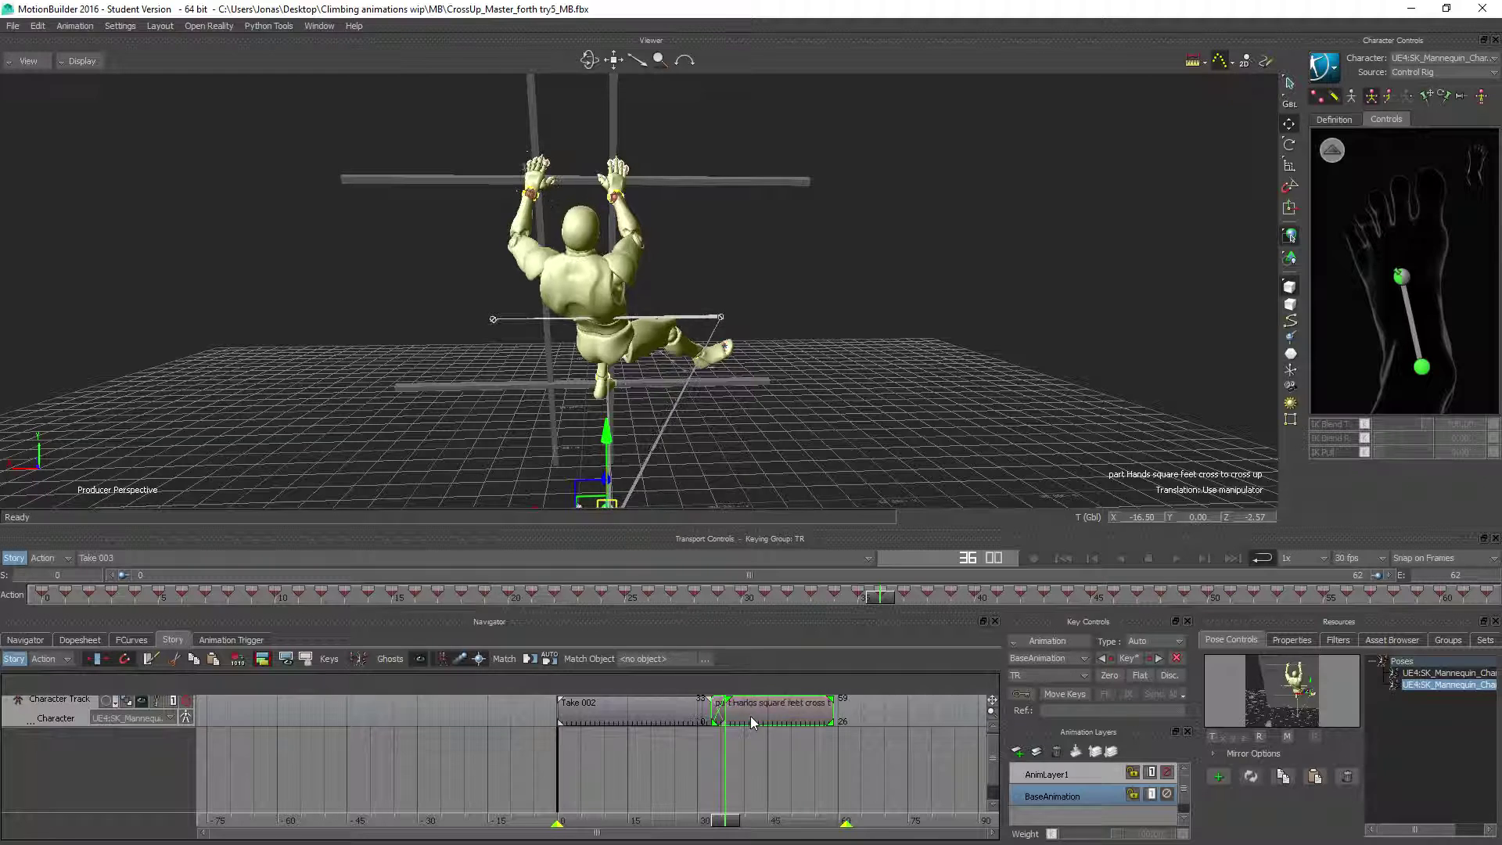
{"action": "left_click", "coordinate": [793, 774]}
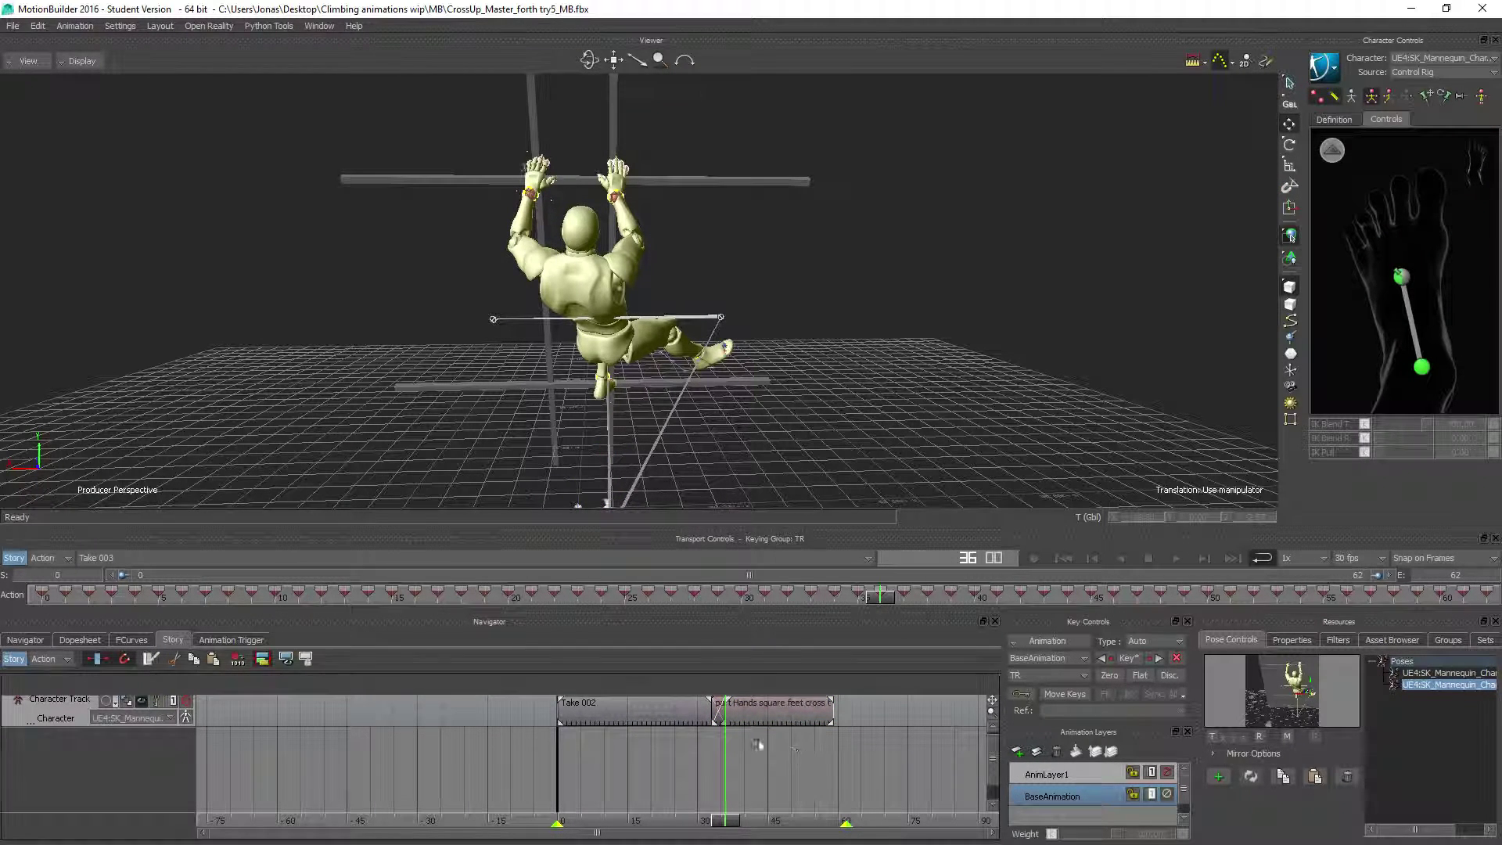
{"action": "left_click_drag", "start_coordinate": [783, 751], "coordinate": [645, 708]}
{"action": "right_click", "coordinate": [644, 707]}
{"action": "left_click", "coordinate": [732, 632]}
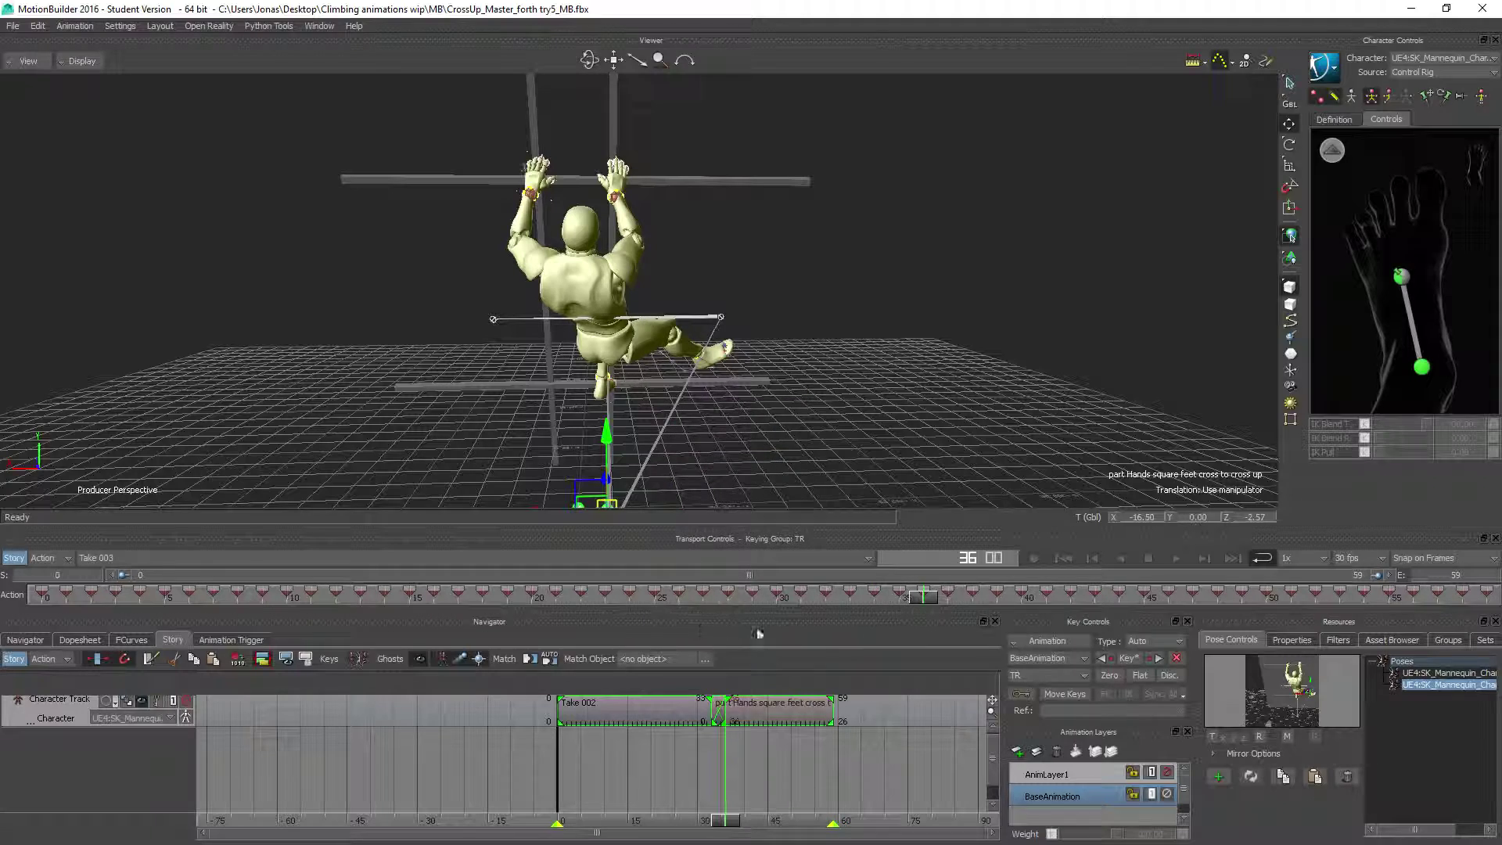
Step: Move the hands square clip to frames 30 to 56 for a longer blend with Take 002, checking the playback before and after
{"action": "left_click", "coordinate": [1177, 560]}
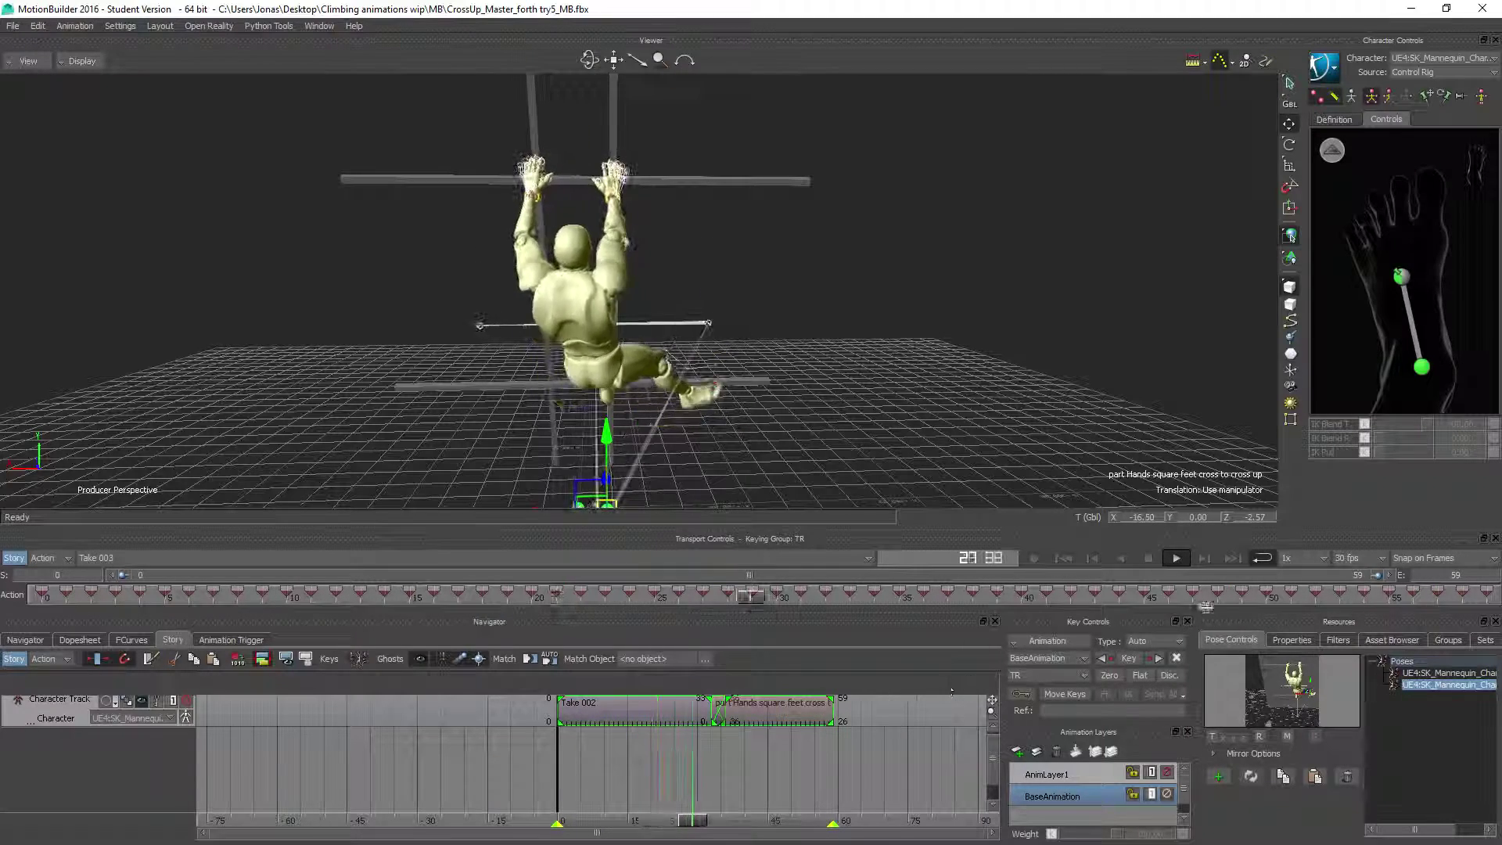
{"action": "left_click", "coordinate": [1150, 561]}
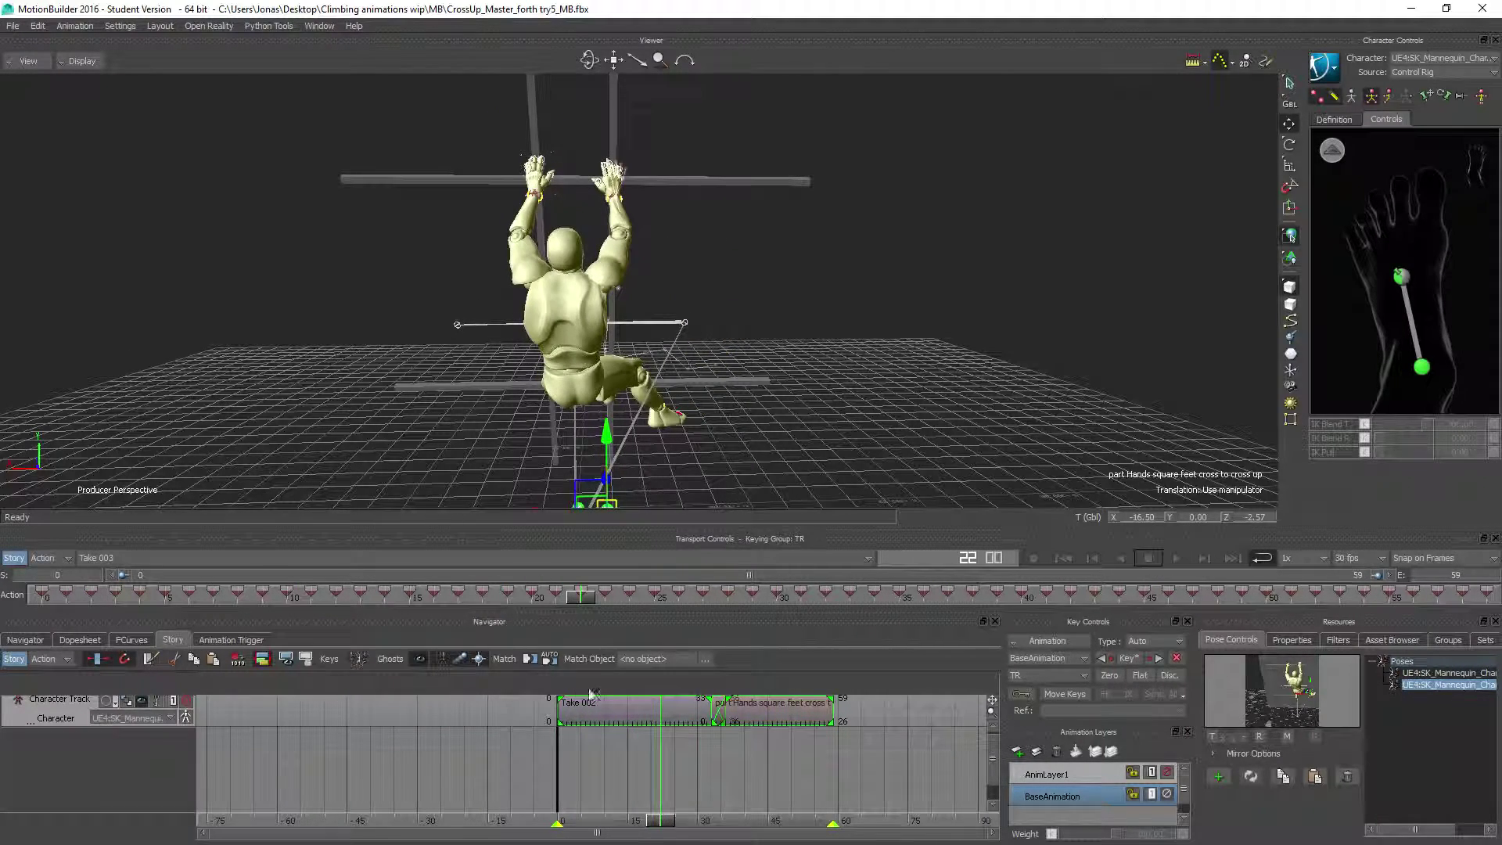
{"action": "left_click_drag", "start_coordinate": [765, 711], "coordinate": [746, 708]}
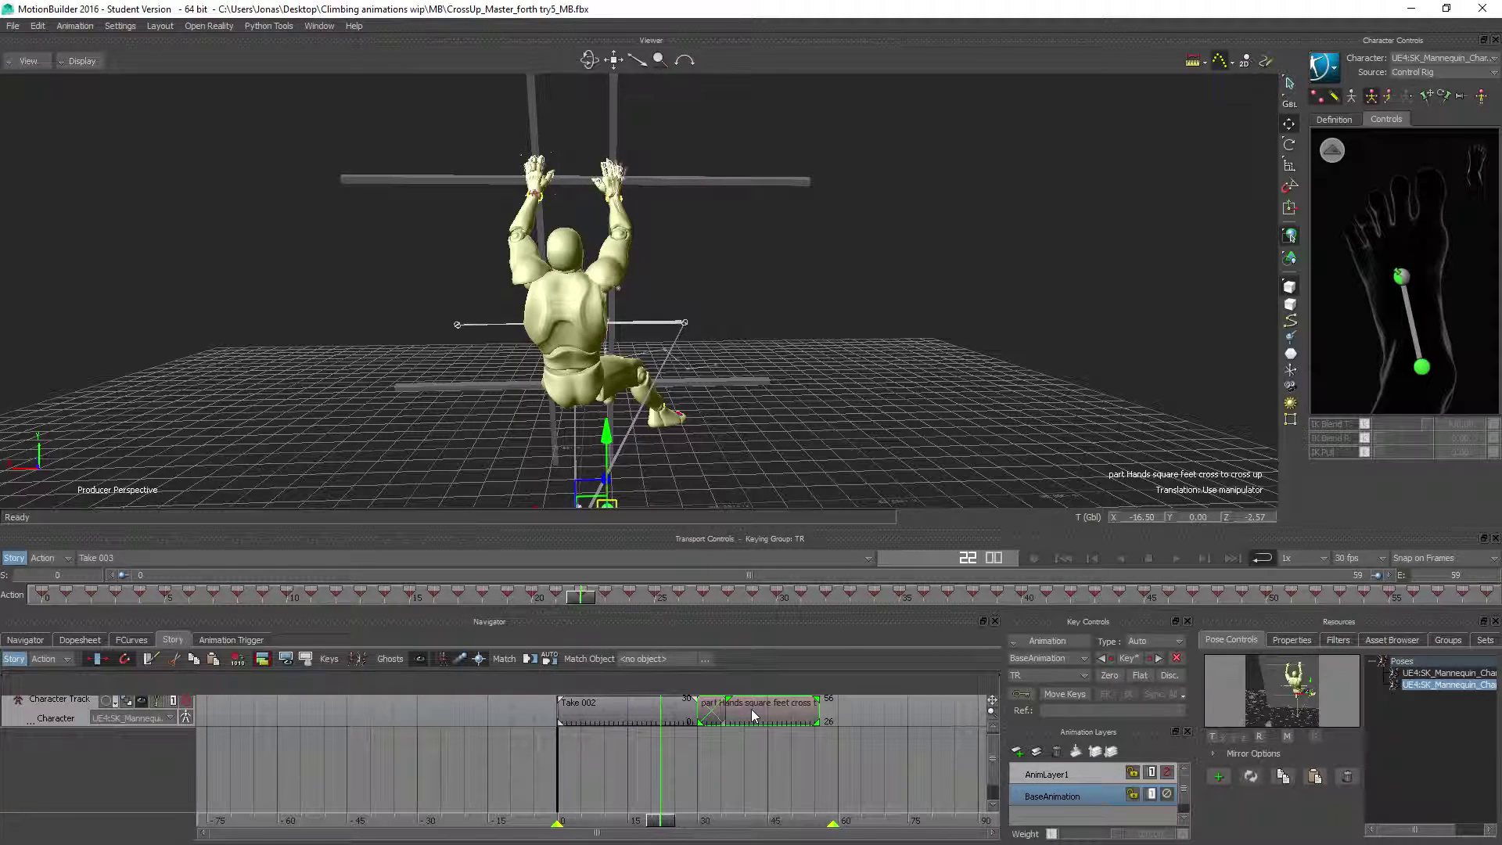
{"action": "left_click", "coordinate": [1173, 558]}
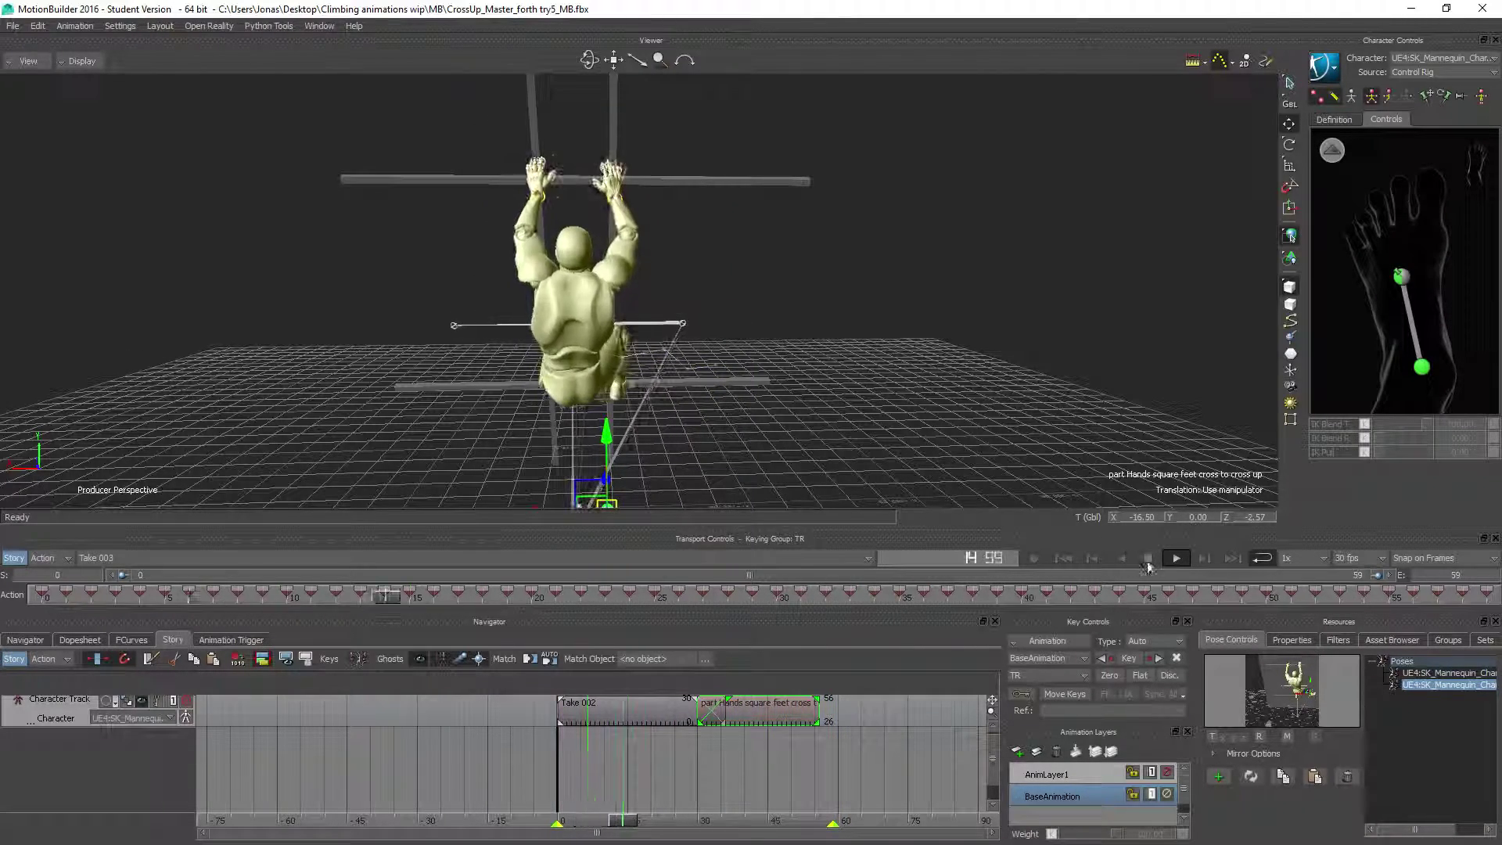
{"action": "left_click", "coordinate": [1148, 562]}
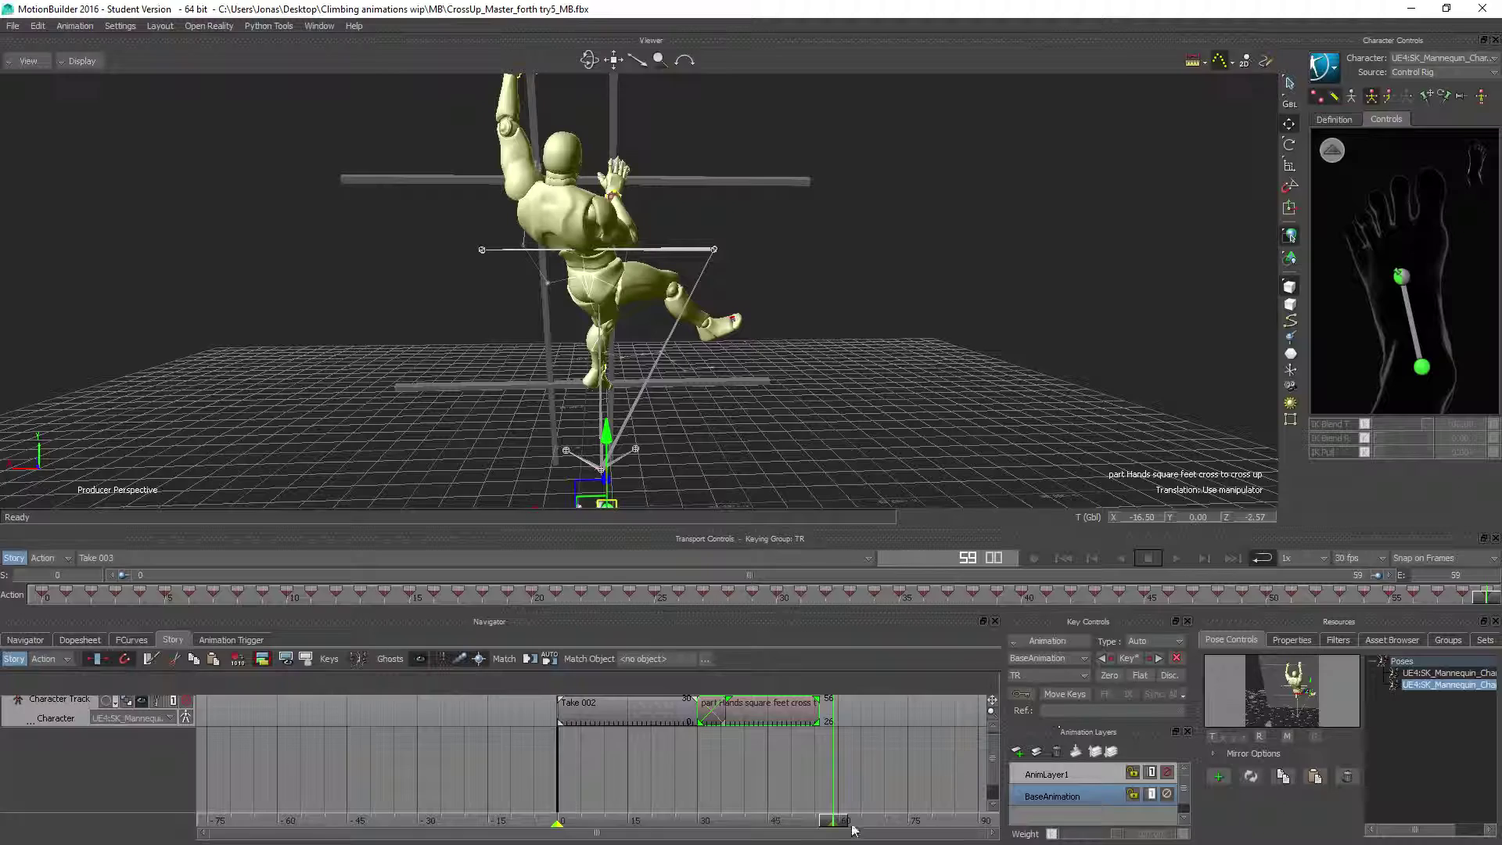
Step: Split the hands square clip at frame 47 with the Razor and compress its end piece to finish at frame 52
{"action": "left_click_drag", "start_coordinate": [845, 823], "coordinate": [777, 743]}
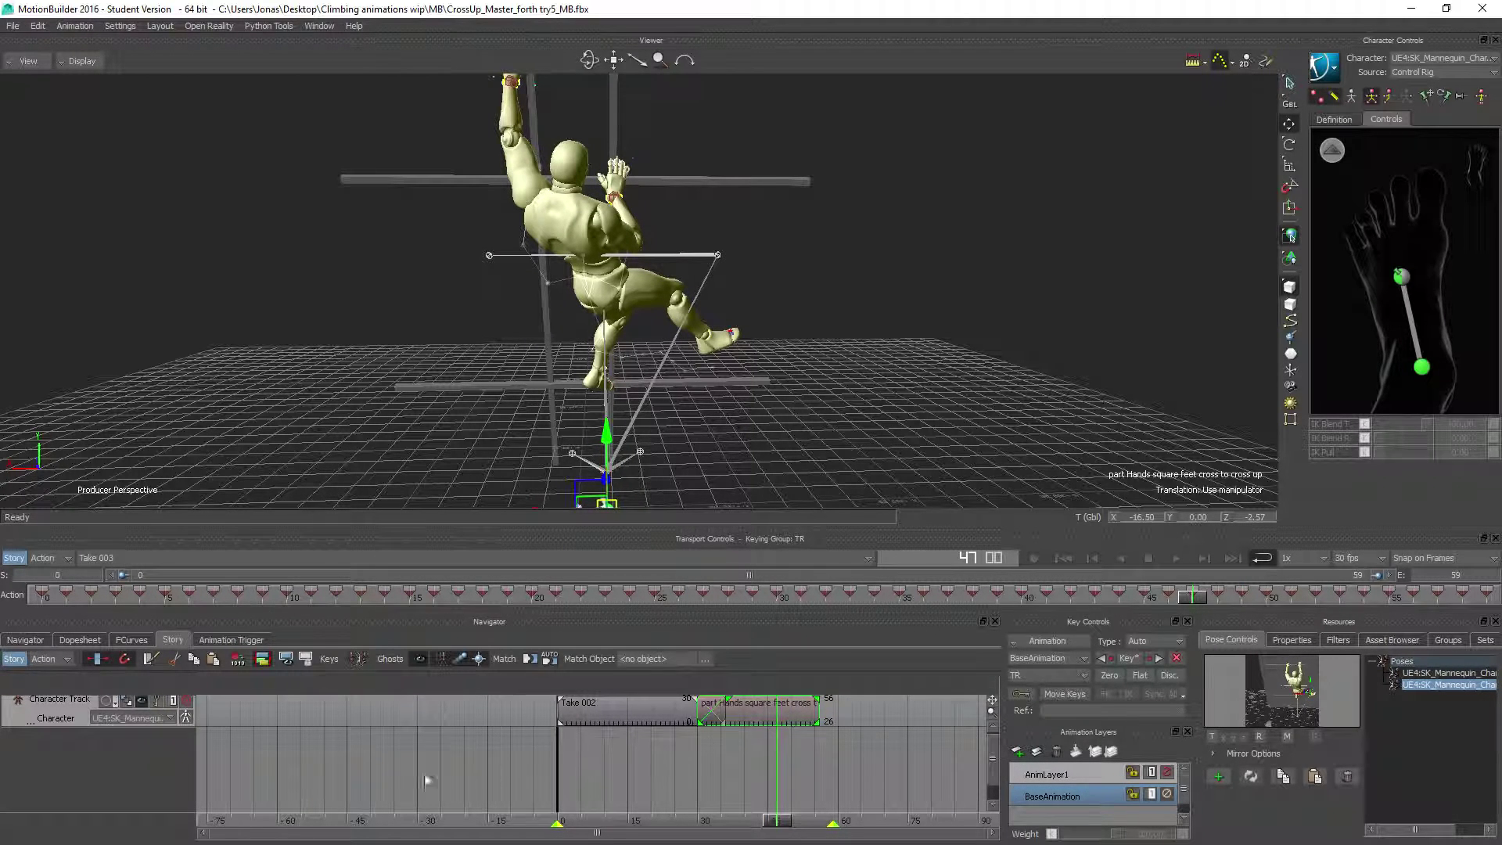
{"action": "left_click", "coordinate": [147, 659]}
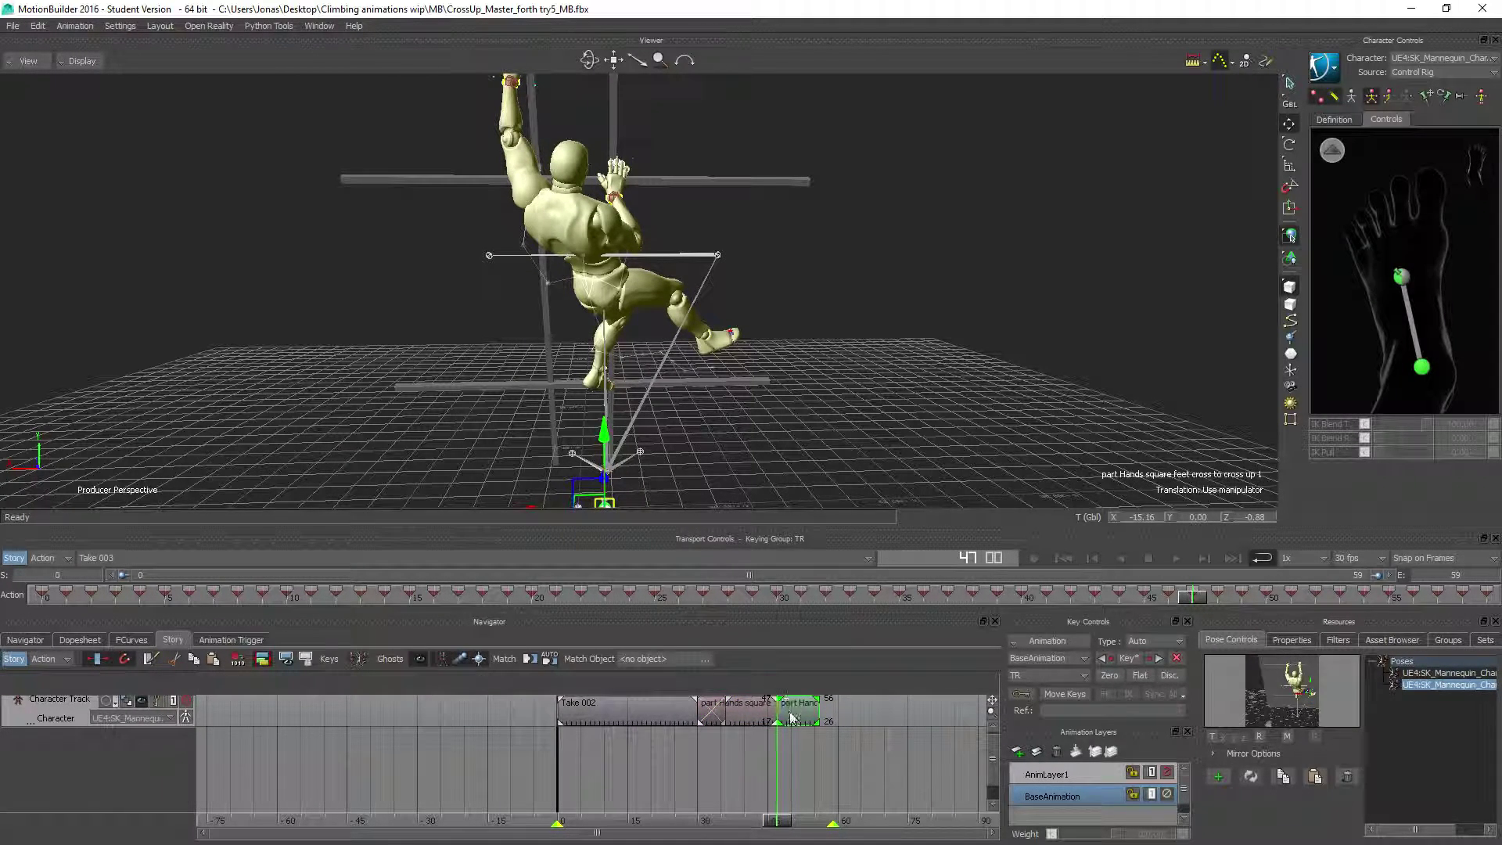
{"action": "left_click_drag", "start_coordinate": [817, 709], "coordinate": [807, 712]}
Step: Fit the time range to all the Story clips, frames 0 to 52, and play back the transition
{"action": "left_click_drag", "start_coordinate": [616, 709], "coordinate": [618, 706]}
{"action": "right_click", "coordinate": [618, 706]}
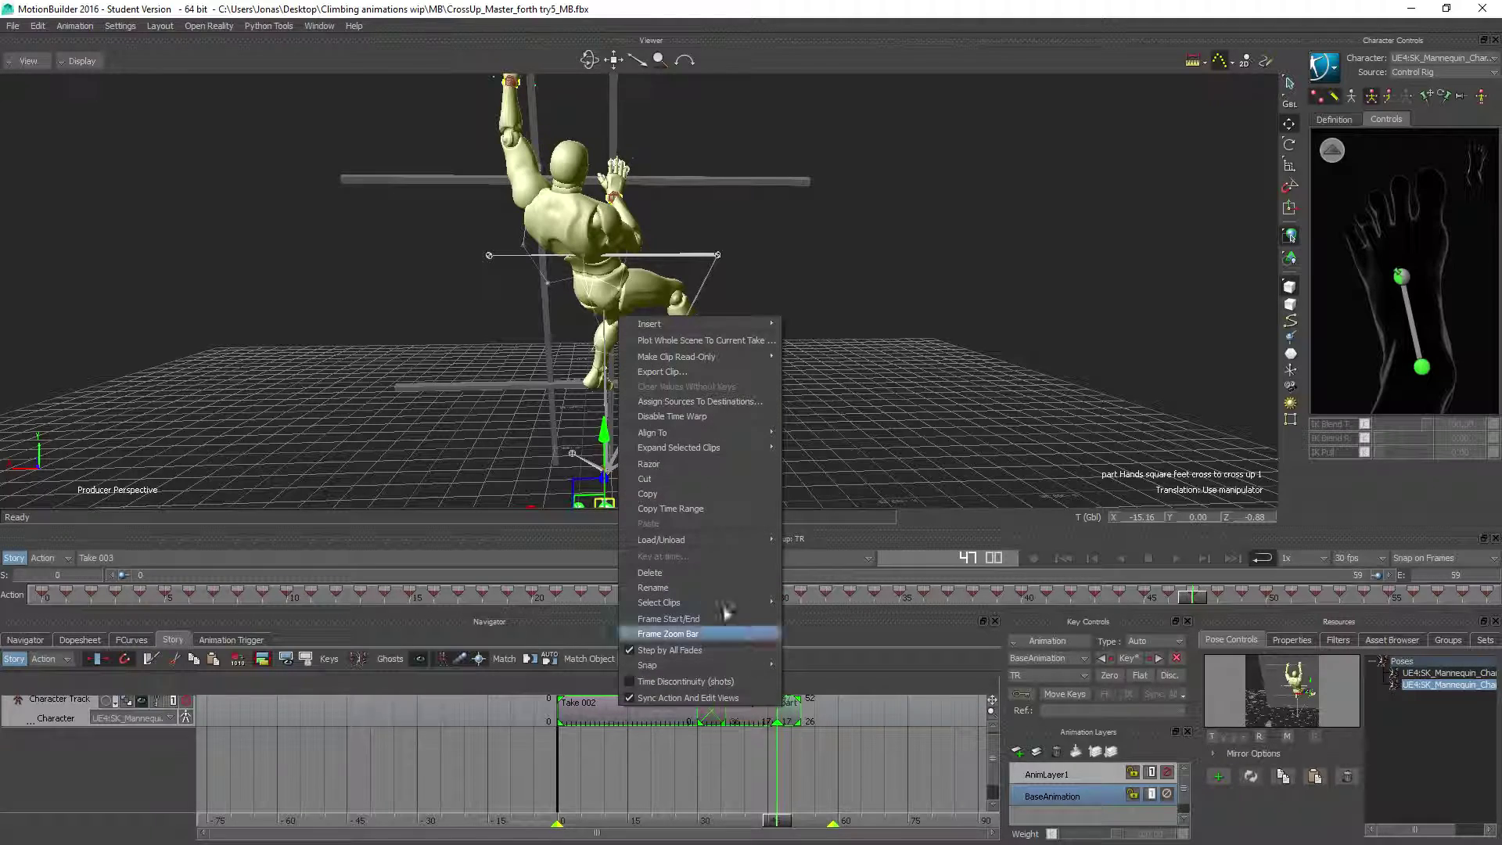
{"action": "left_click", "coordinate": [668, 618]}
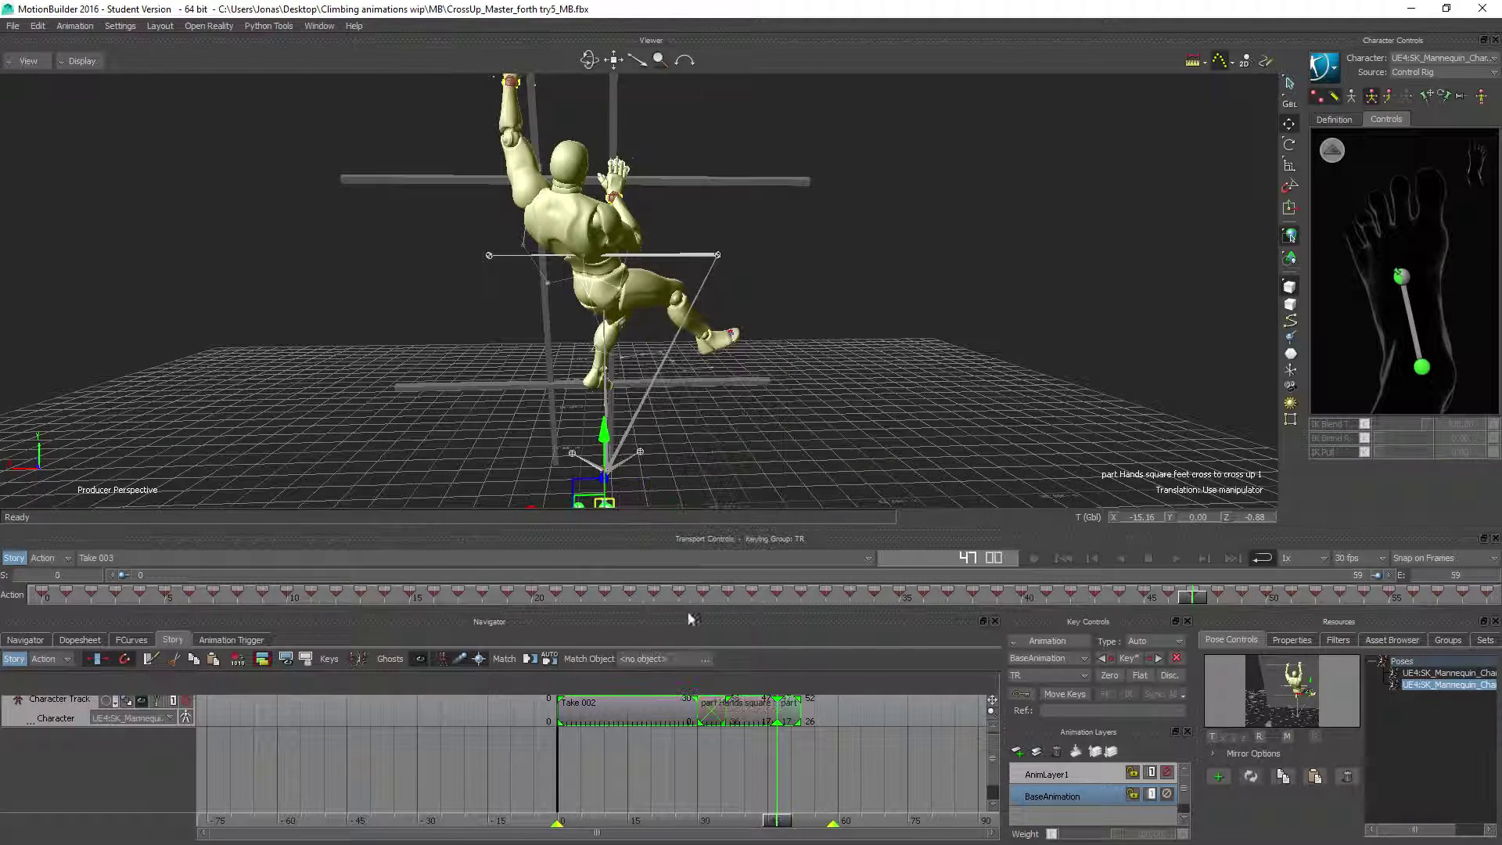
{"action": "left_click", "coordinate": [1174, 557]}
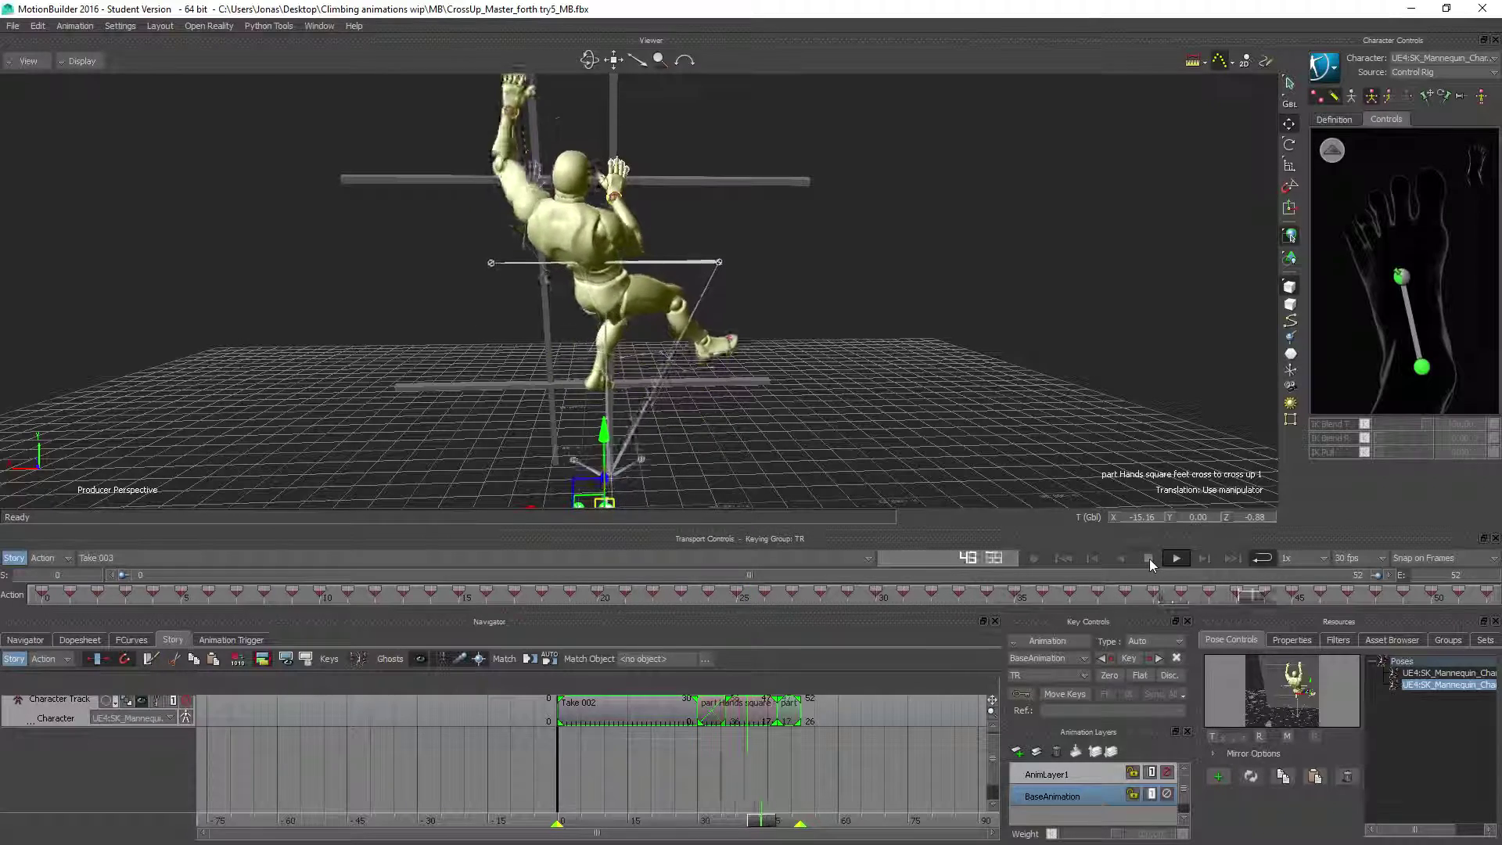
{"action": "left_click", "coordinate": [1148, 558]}
Step: Compress the end piece further to finish at frame 50 and play back the transition over the refitted time range, frames 0 to 50
{"action": "left_click", "coordinate": [795, 707]}
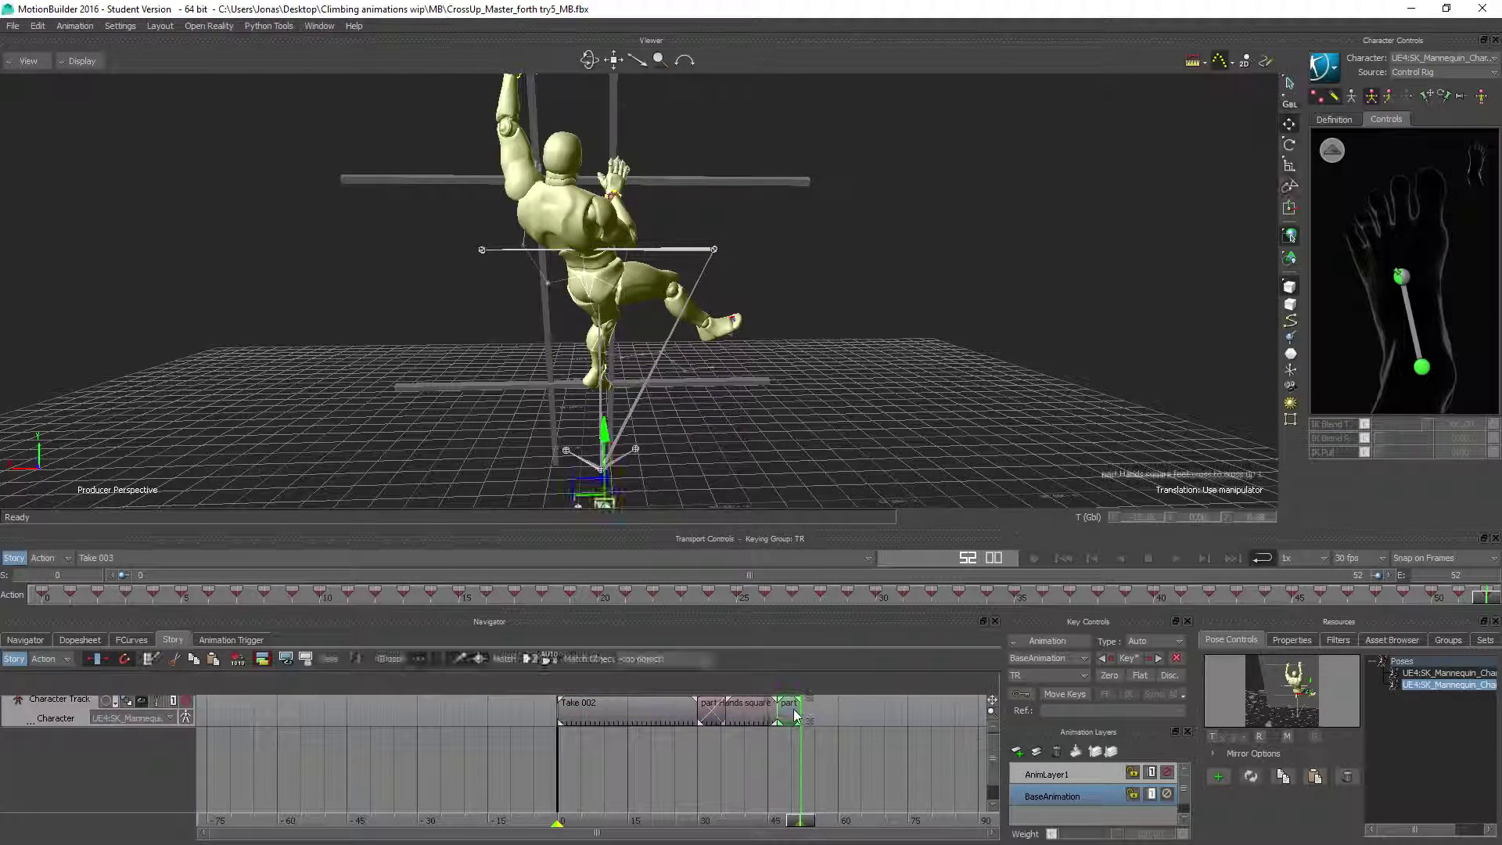
{"action": "left_click_drag", "start_coordinate": [795, 706], "coordinate": [606, 715]}
{"action": "left_click", "coordinate": [773, 757]}
{"action": "right_click", "coordinate": [602, 718]}
{"action": "left_click", "coordinate": [688, 611]}
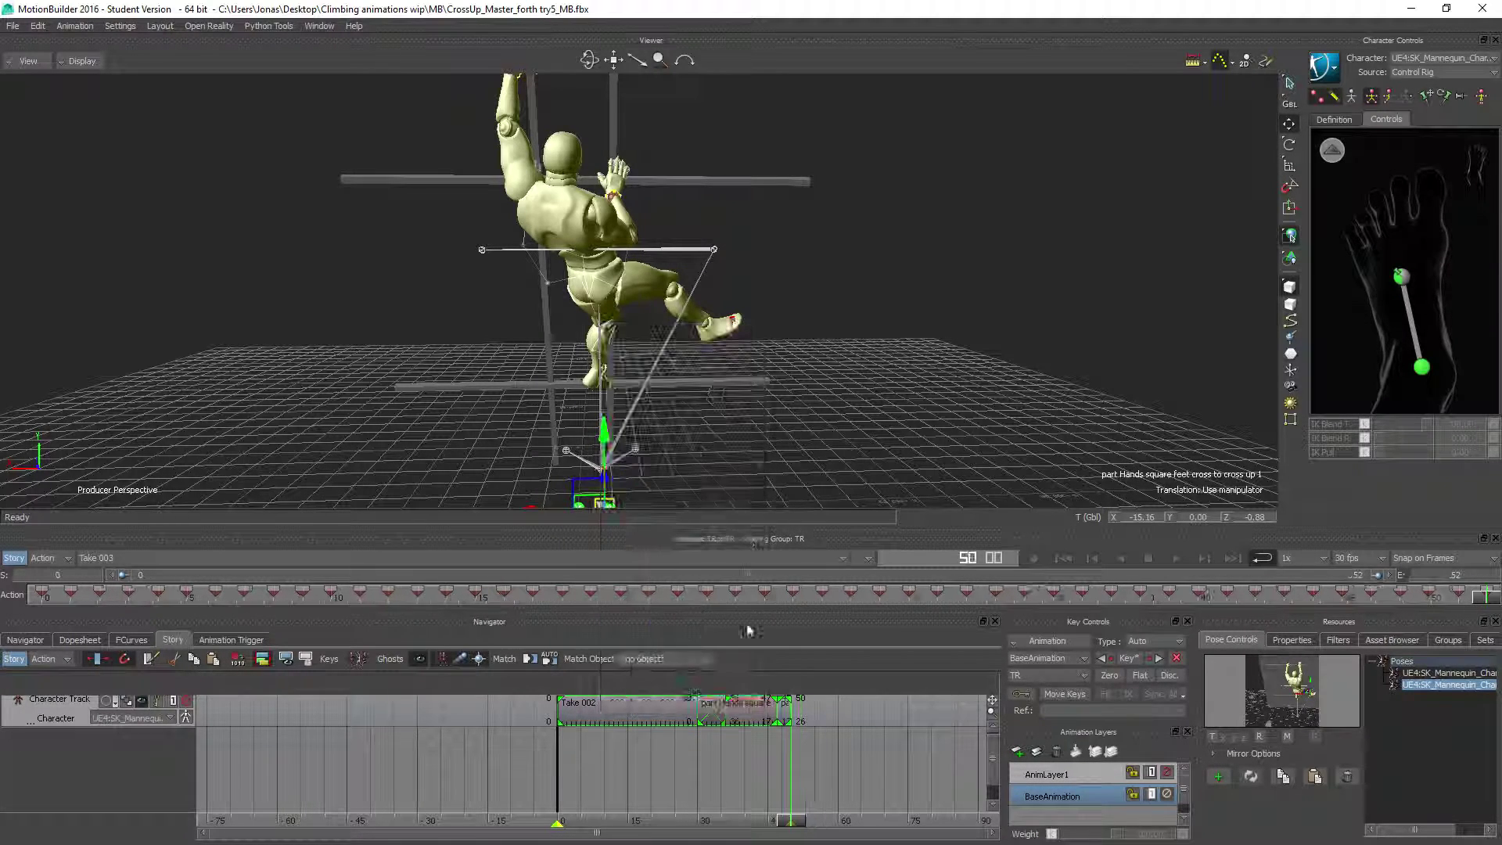
{"action": "left_click", "coordinate": [1178, 558]}
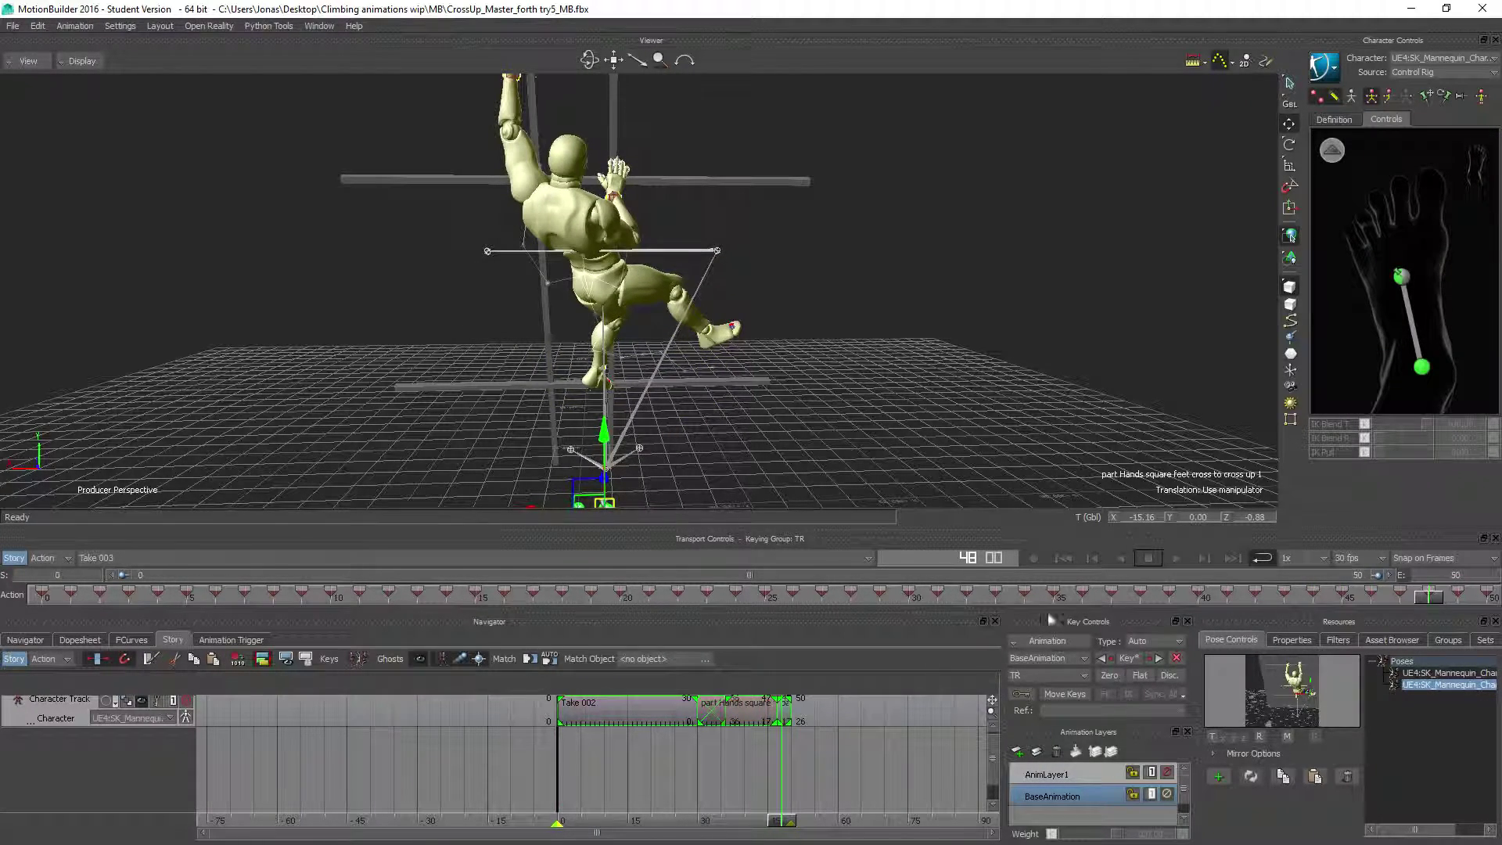
Step: Split the hands square clip again at frame 44 and slide the end piece to frames 45 to 48, overlapping the new short piece
{"action": "left_click", "coordinate": [751, 724]}
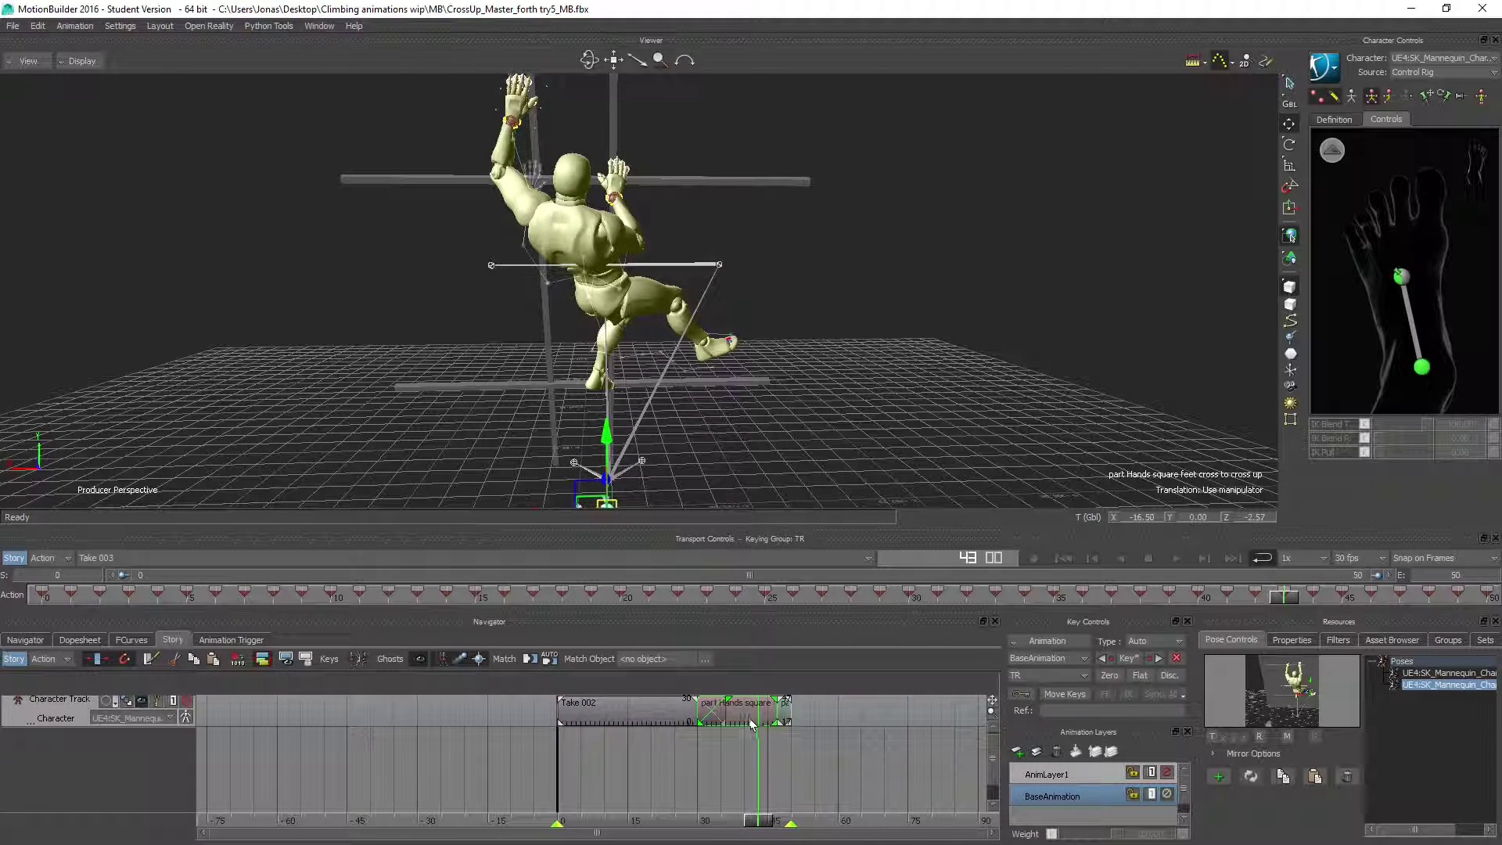
{"action": "left_click", "coordinate": [150, 661]}
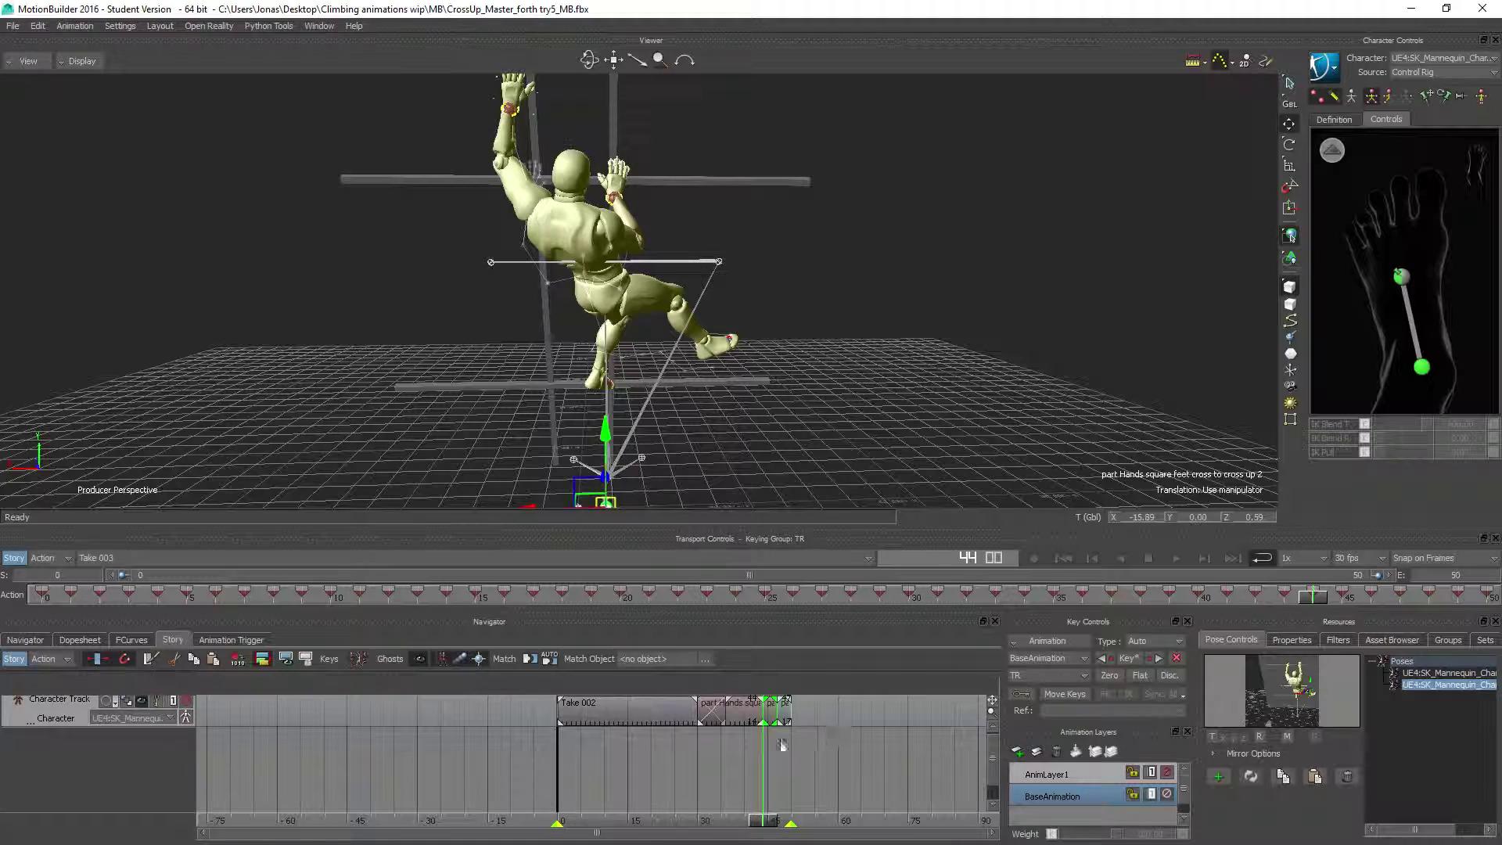
{"action": "scroll", "coordinate": [753, 743], "scroll_direction": "up", "scroll_amount": 9}
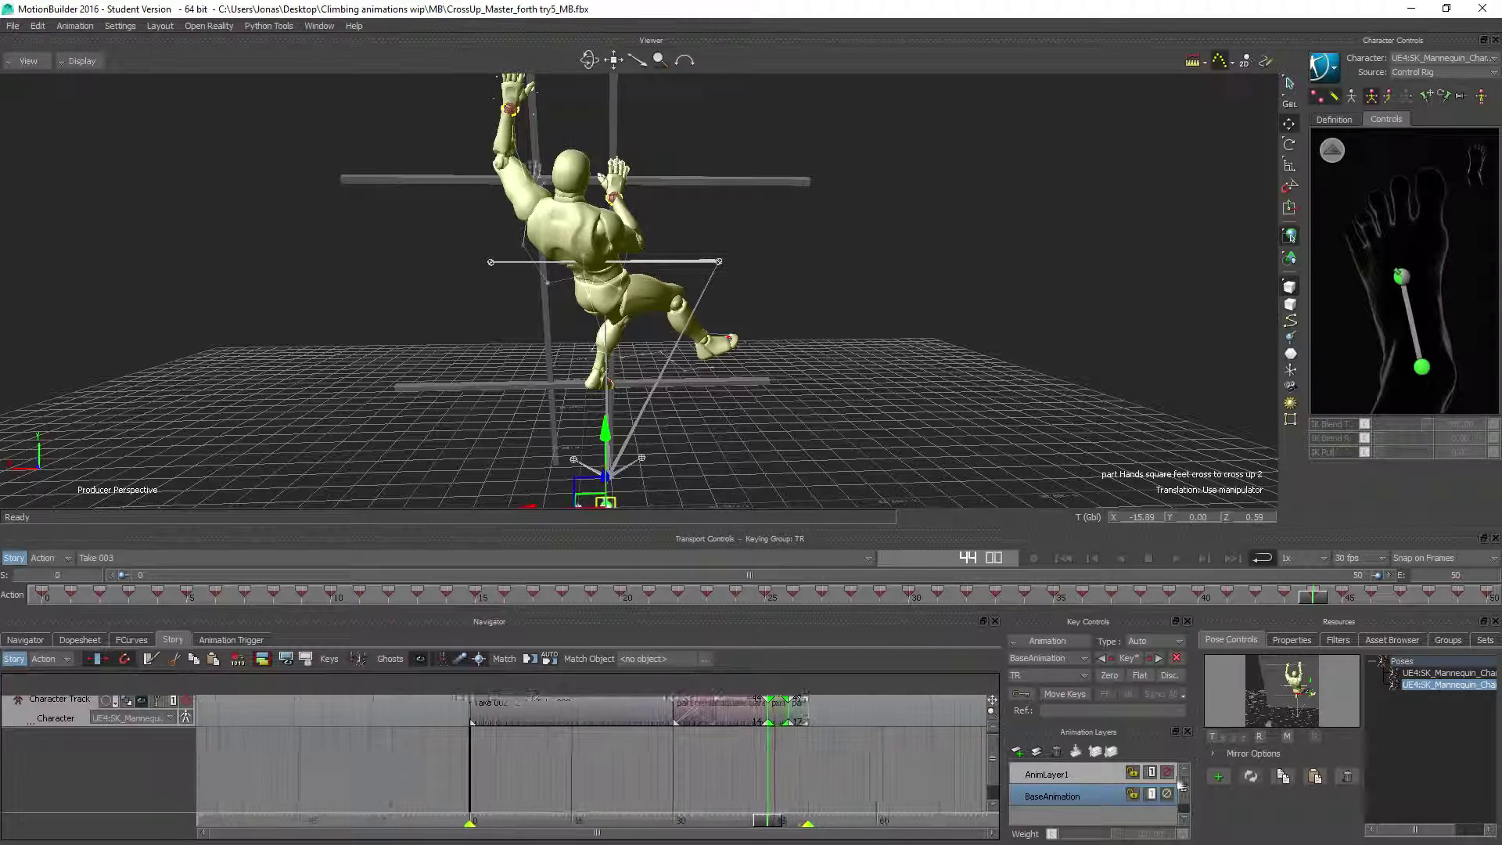
{"action": "scroll", "coordinate": [831, 762], "scroll_direction": "up", "scroll_amount": 4}
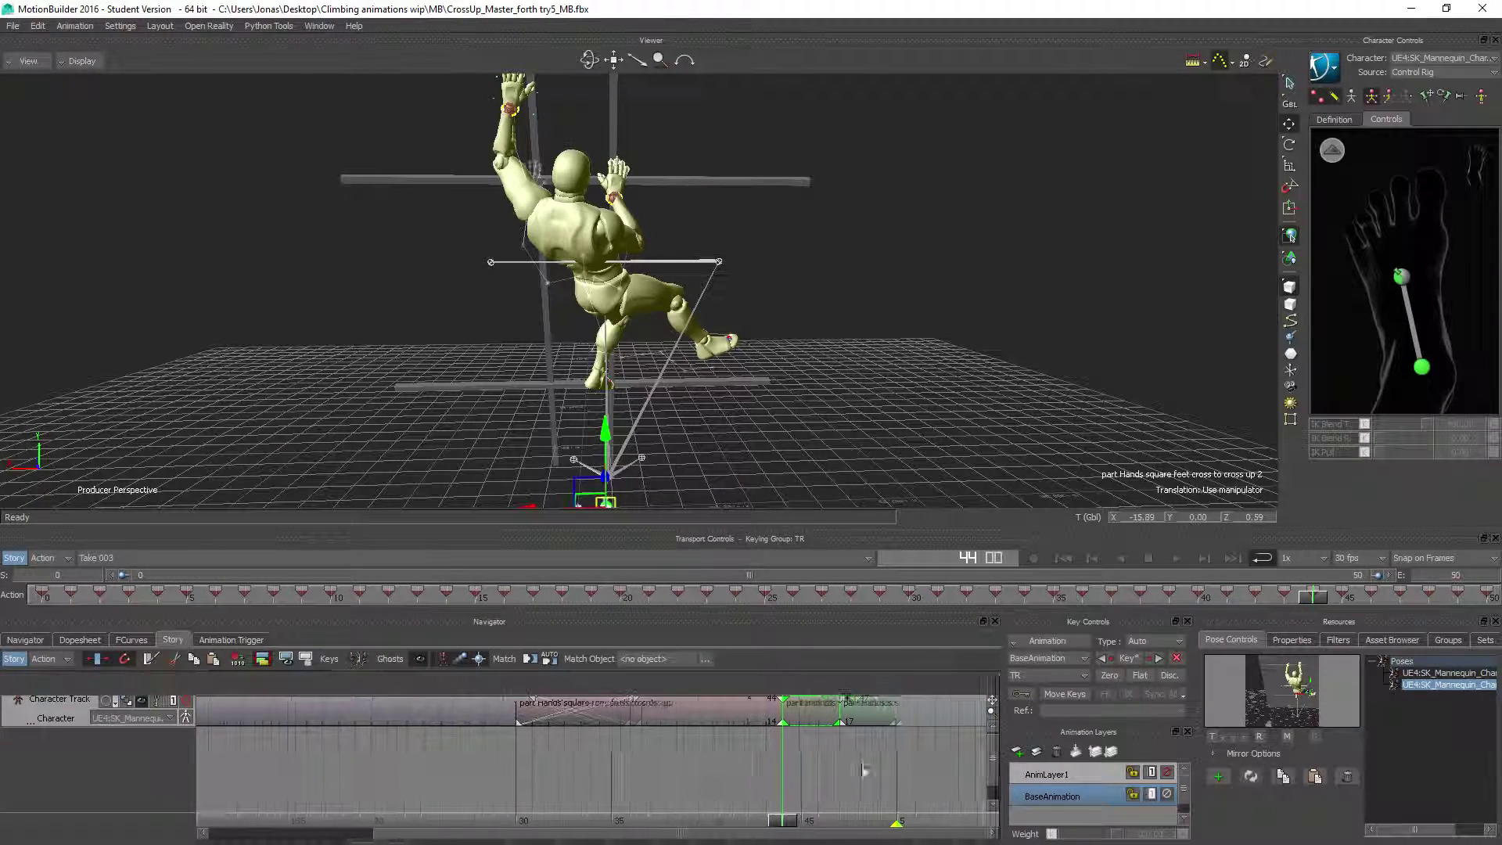
{"action": "middle_click_drag", "start_coordinate": [874, 768], "coordinate": [749, 800], "text": "alt"}
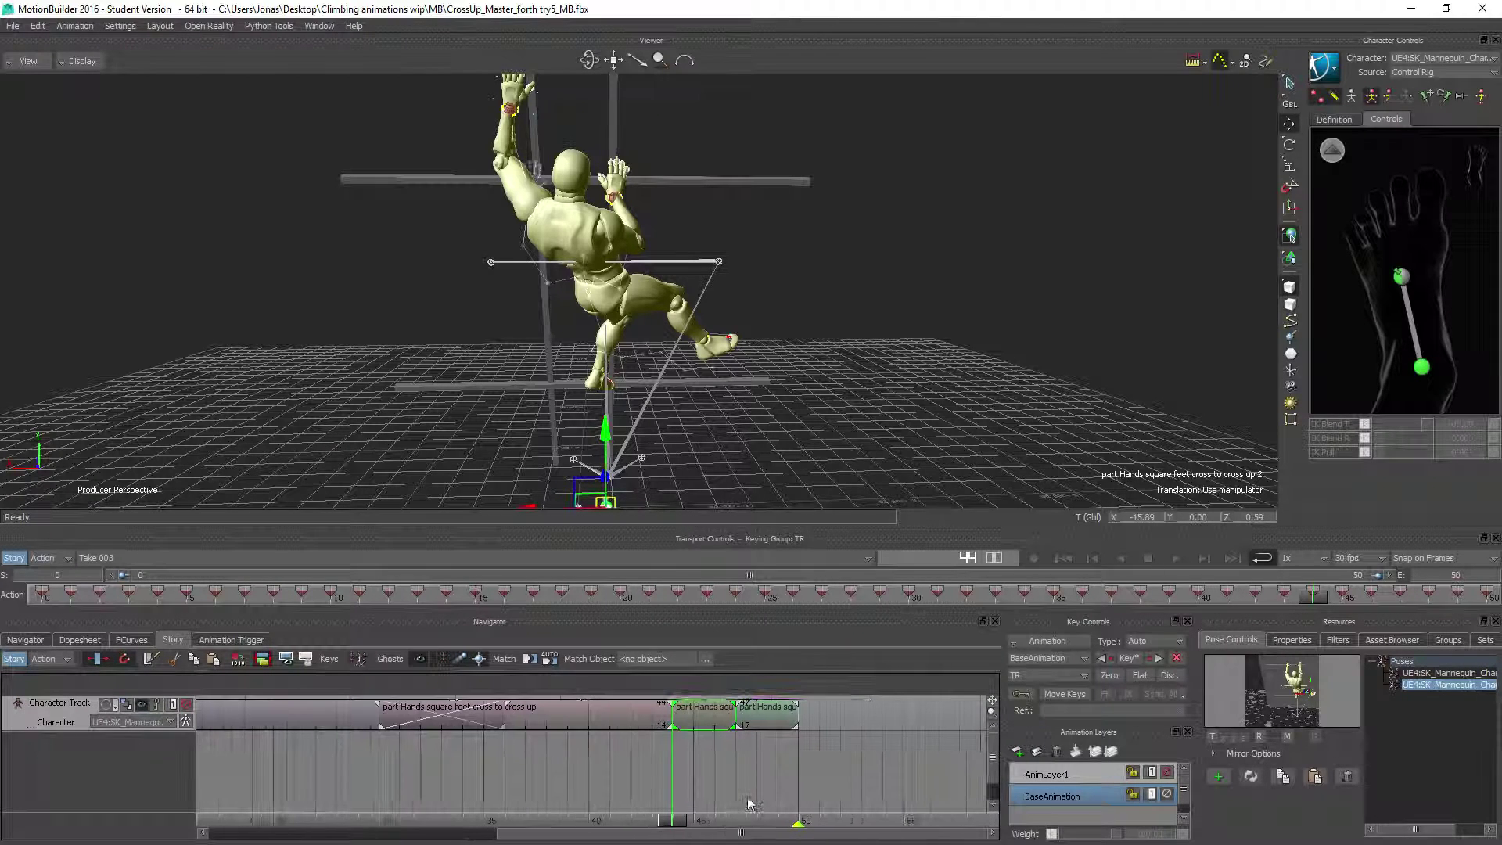
{"action": "left_click", "coordinate": [735, 711]}
{"action": "mouse_move", "coordinate": [728, 717]}
{"action": "left_mouse_down"}
{"action": "mouse_move", "coordinate": [752, 717]}
{"action": "mouse_move", "coordinate": [717, 717]}
{"action": "left_mouse_up"}
{"action": "left_click", "coordinate": [740, 754]}
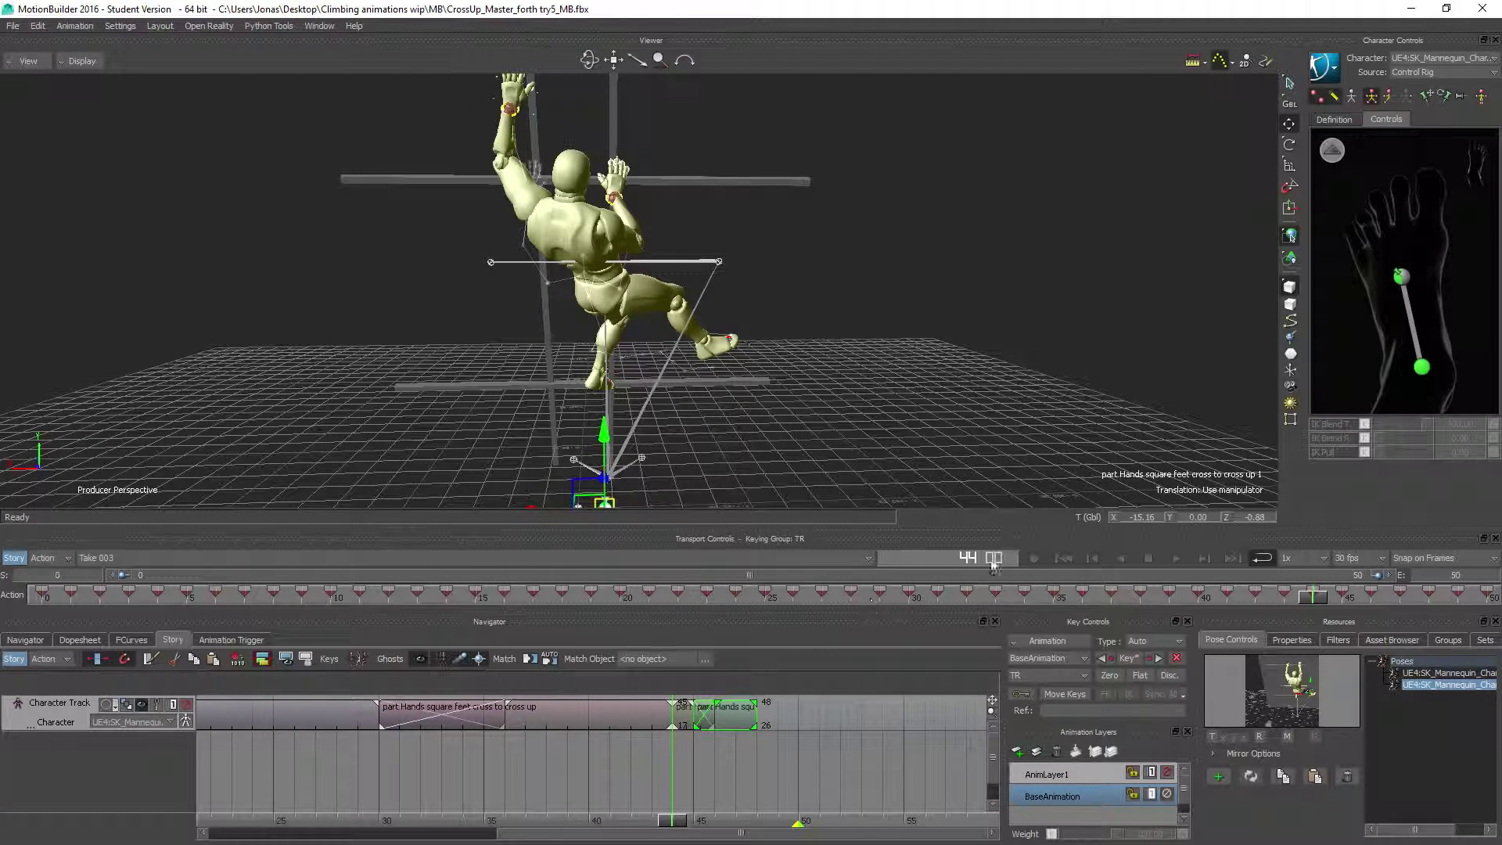
Step: Play back the transition from the start and step frame by frame through the new blend around frame 45
{"action": "left_click", "coordinate": [1062, 557]}
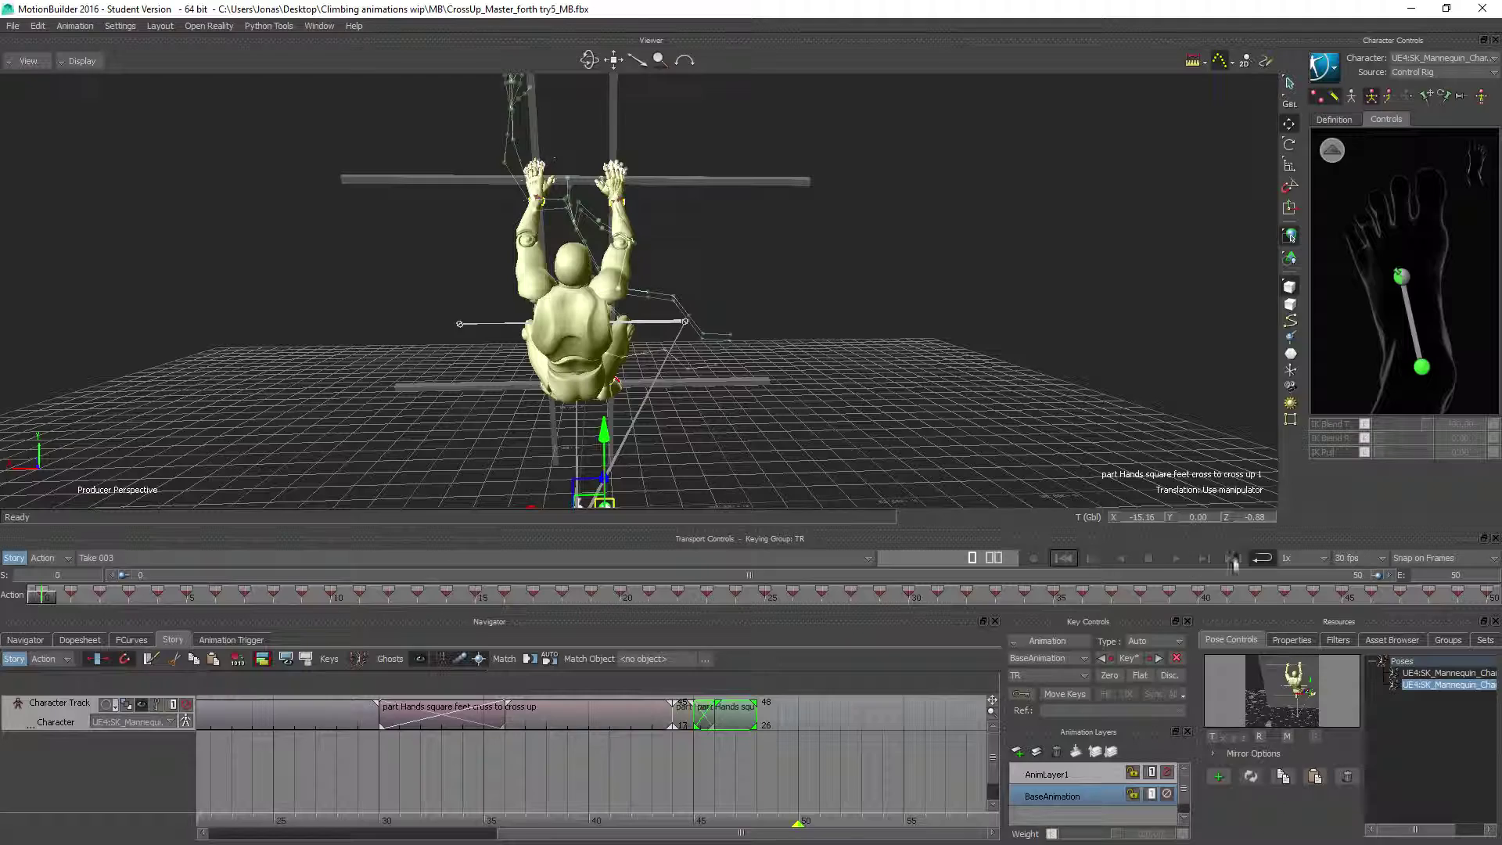
{"action": "left_click", "coordinate": [1176, 557]}
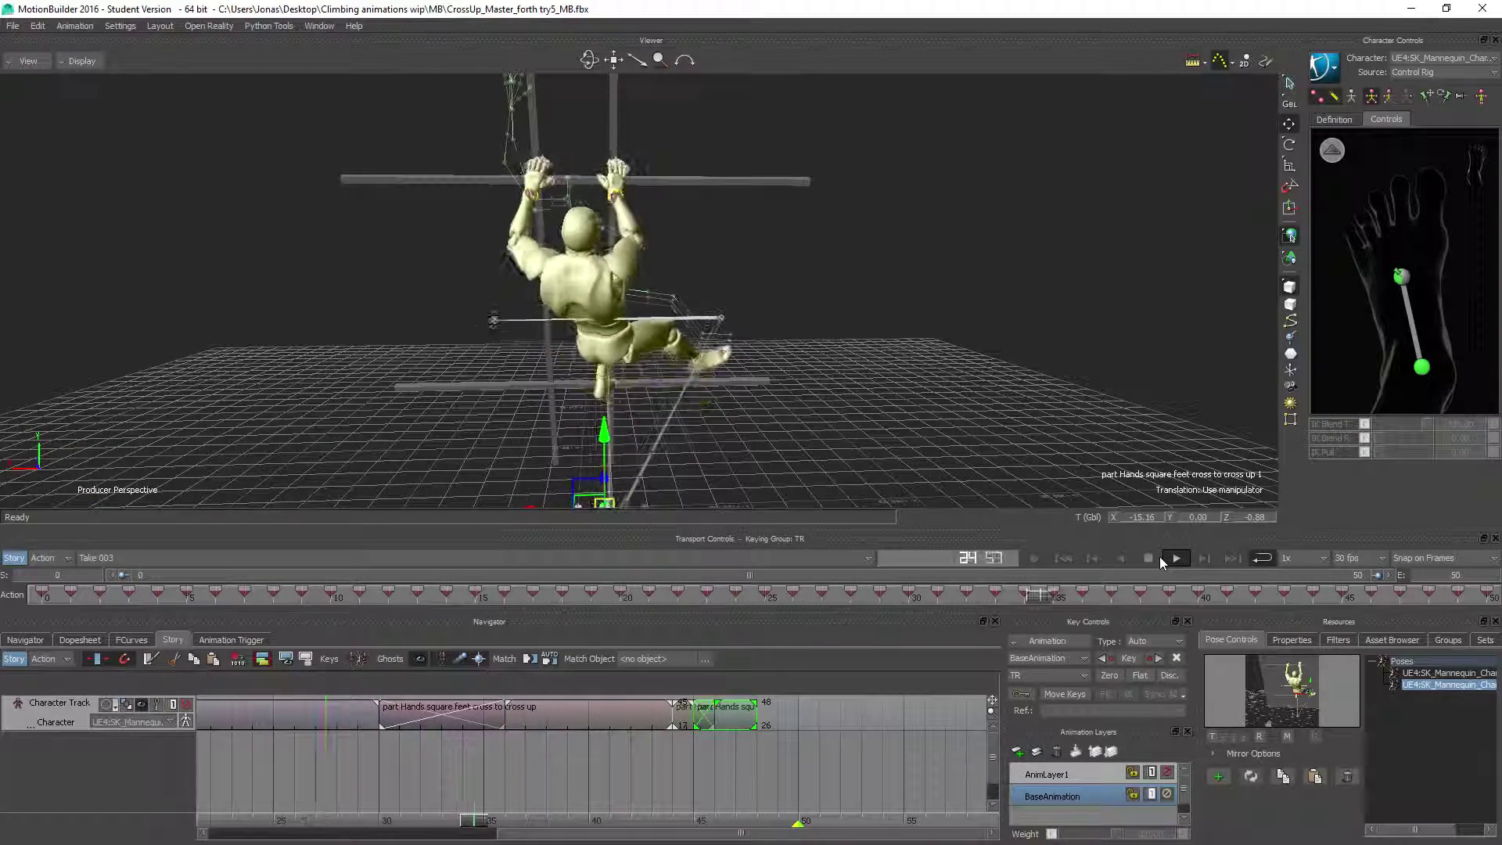
{"action": "left_click", "coordinate": [1148, 558]}
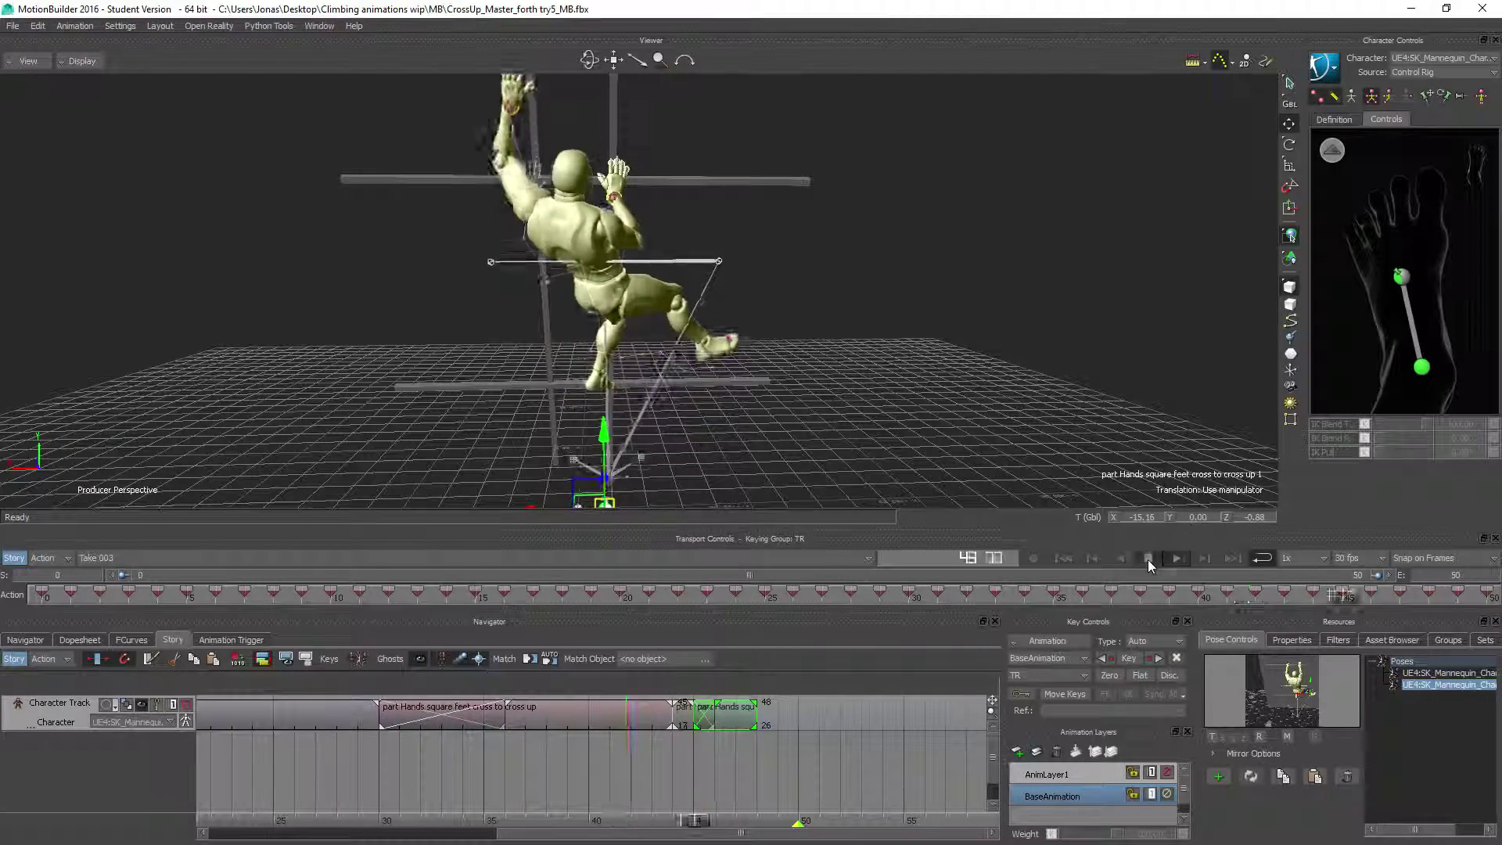
{"action": "key", "text": "Right"}
{"action": "key", "text": "Right"}
{"action": "key", "text": "Right"}
{"action": "key", "text": "Right"}
{"action": "key", "text": "Right"}
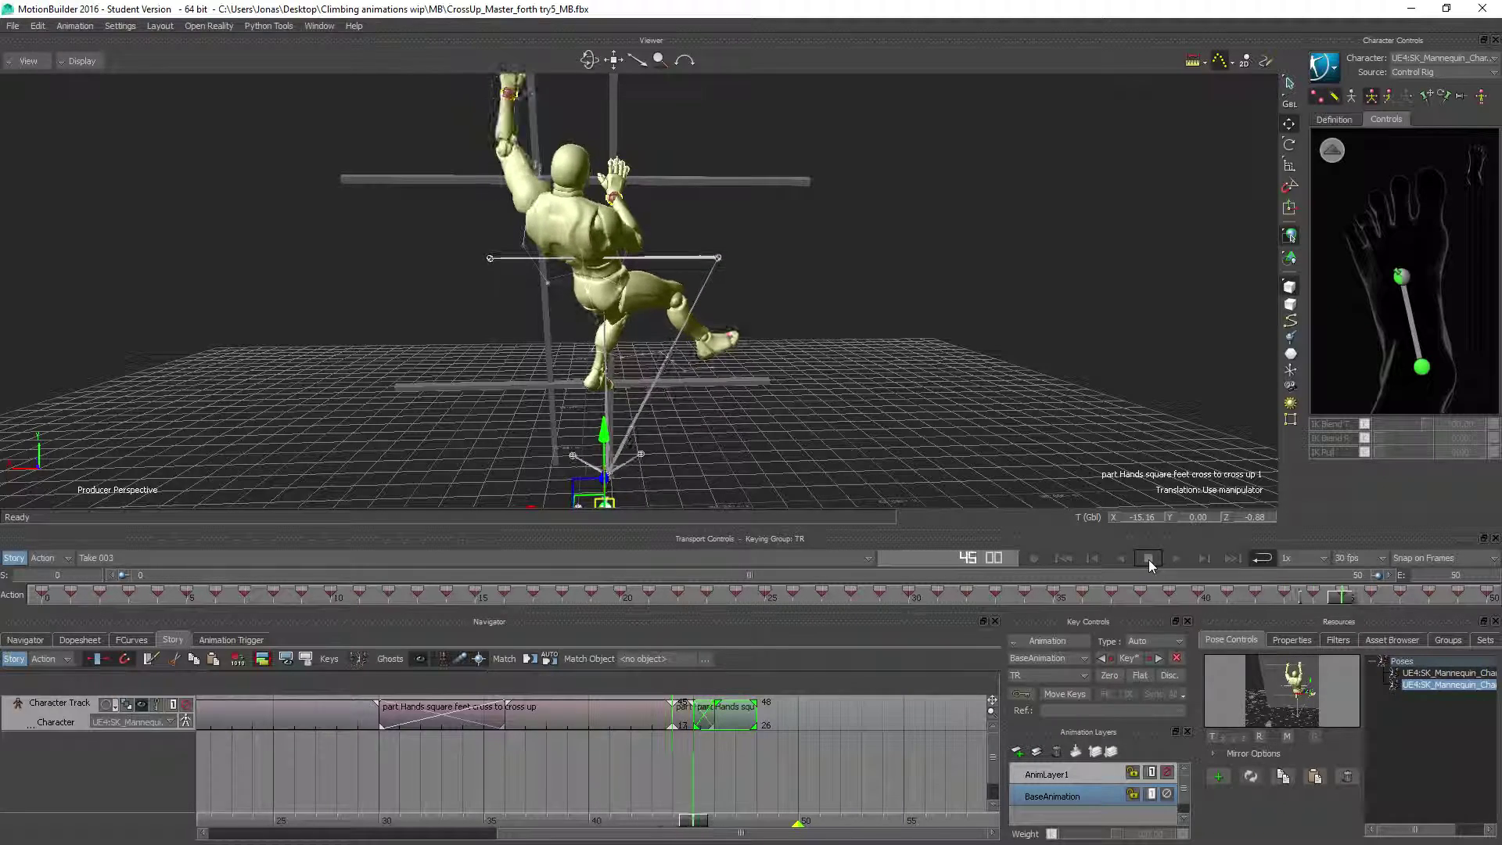
{"action": "key", "text": "Left"}
{"action": "key", "text": "Left"}
{"action": "key", "text": "Left"}
{"action": "key", "text": "Right"}
{"action": "key", "text": "Right"}
{"action": "key", "text": "Right"}
{"action": "key", "text": "Right"}
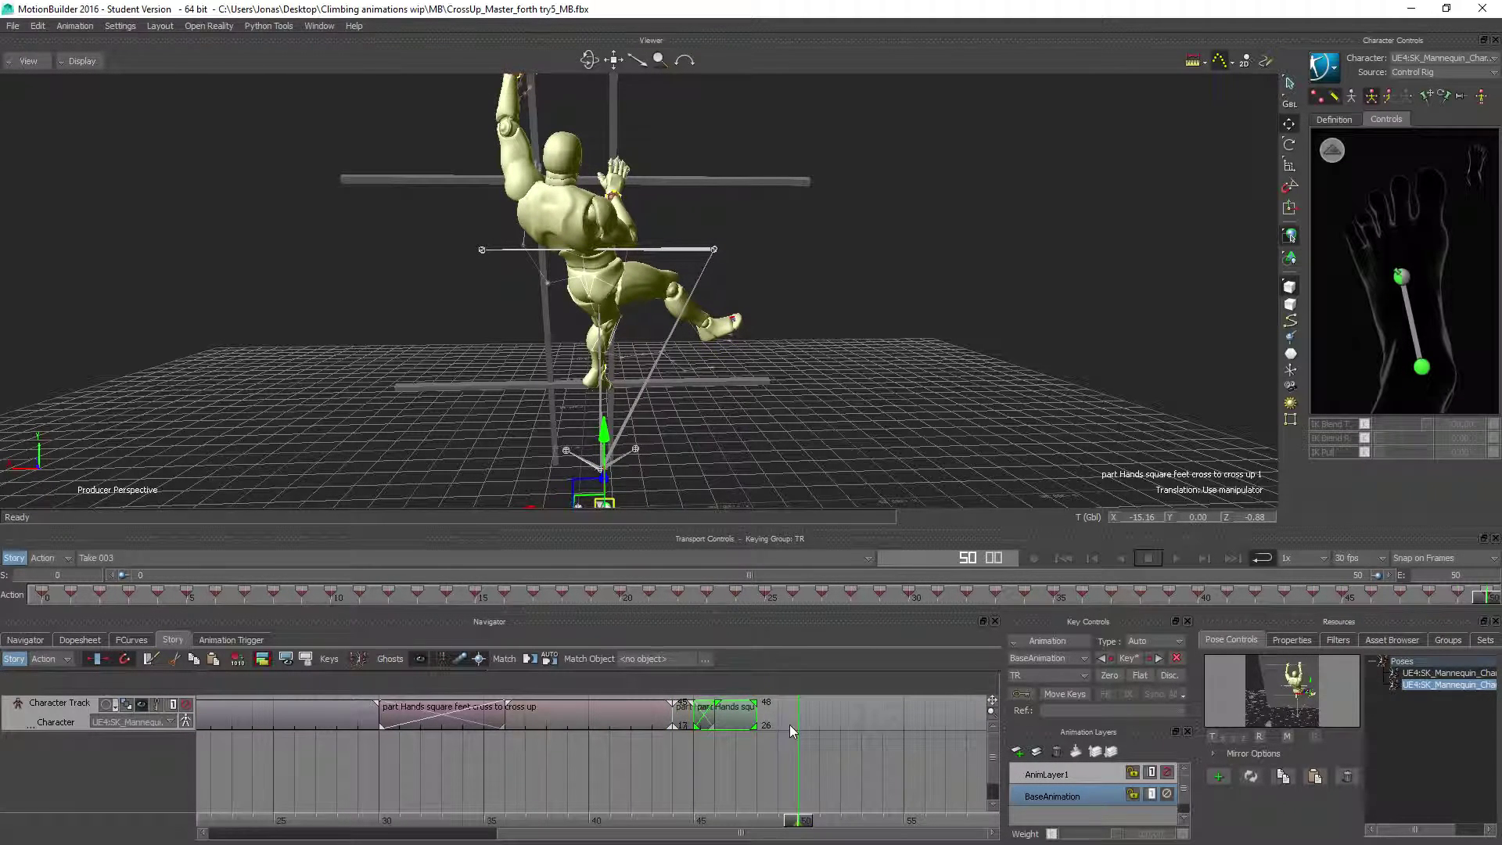
Step: Select all the Story clips and fit the time range to them, frames 0 to 48
{"action": "left_click_drag", "start_coordinate": [742, 743], "coordinate": [313, 722]}
{"action": "left_click_drag", "start_coordinate": [657, 773], "coordinate": [153, 755], "text": "ctrl"}
{"action": "left_click_drag", "start_coordinate": [530, 794], "coordinate": [458, 775], "text": "ctrl"}
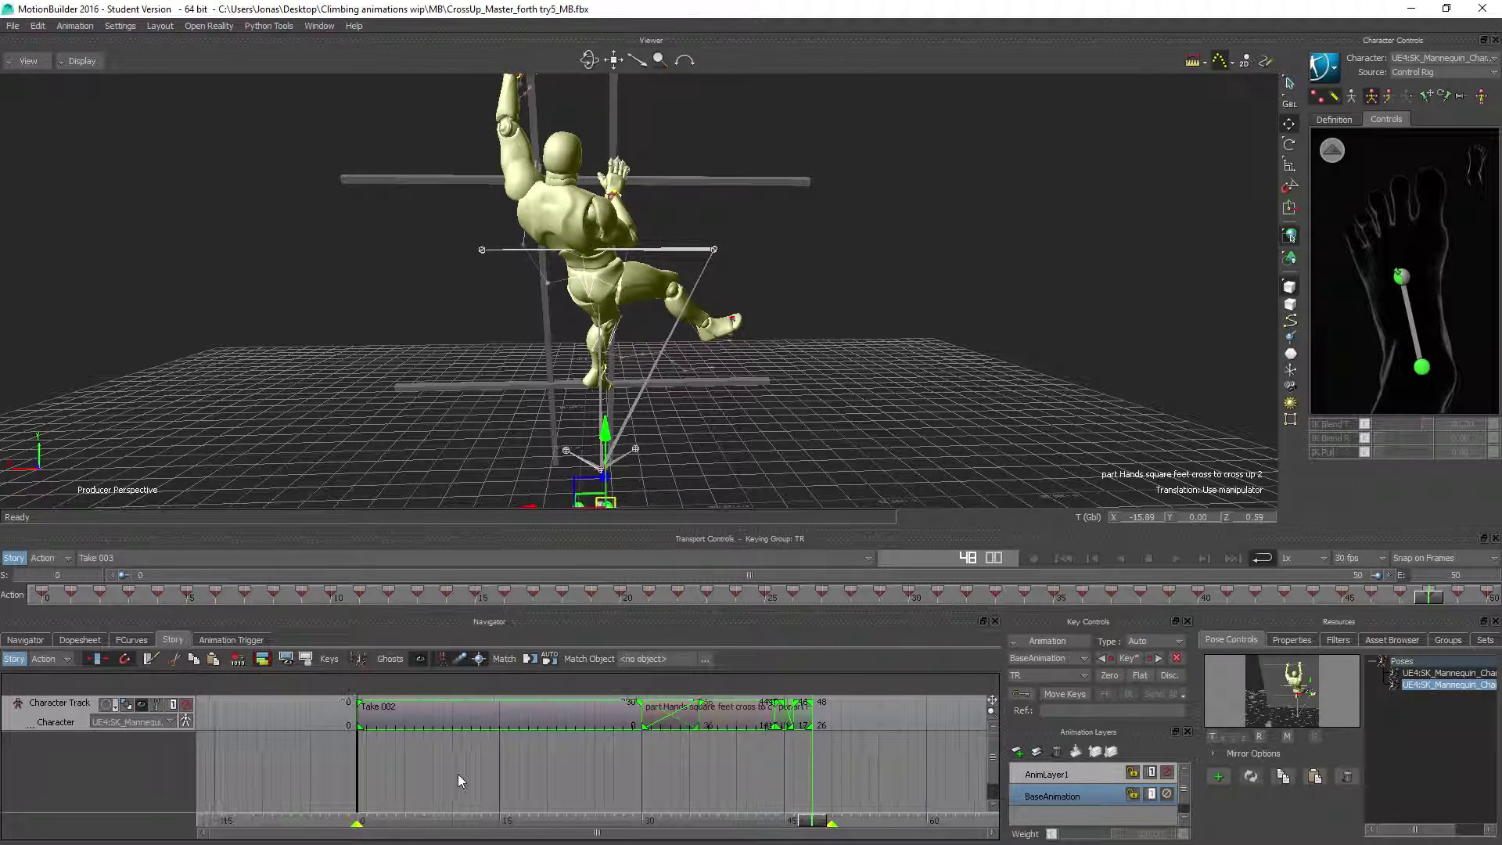
{"action": "right_click", "coordinate": [516, 726]}
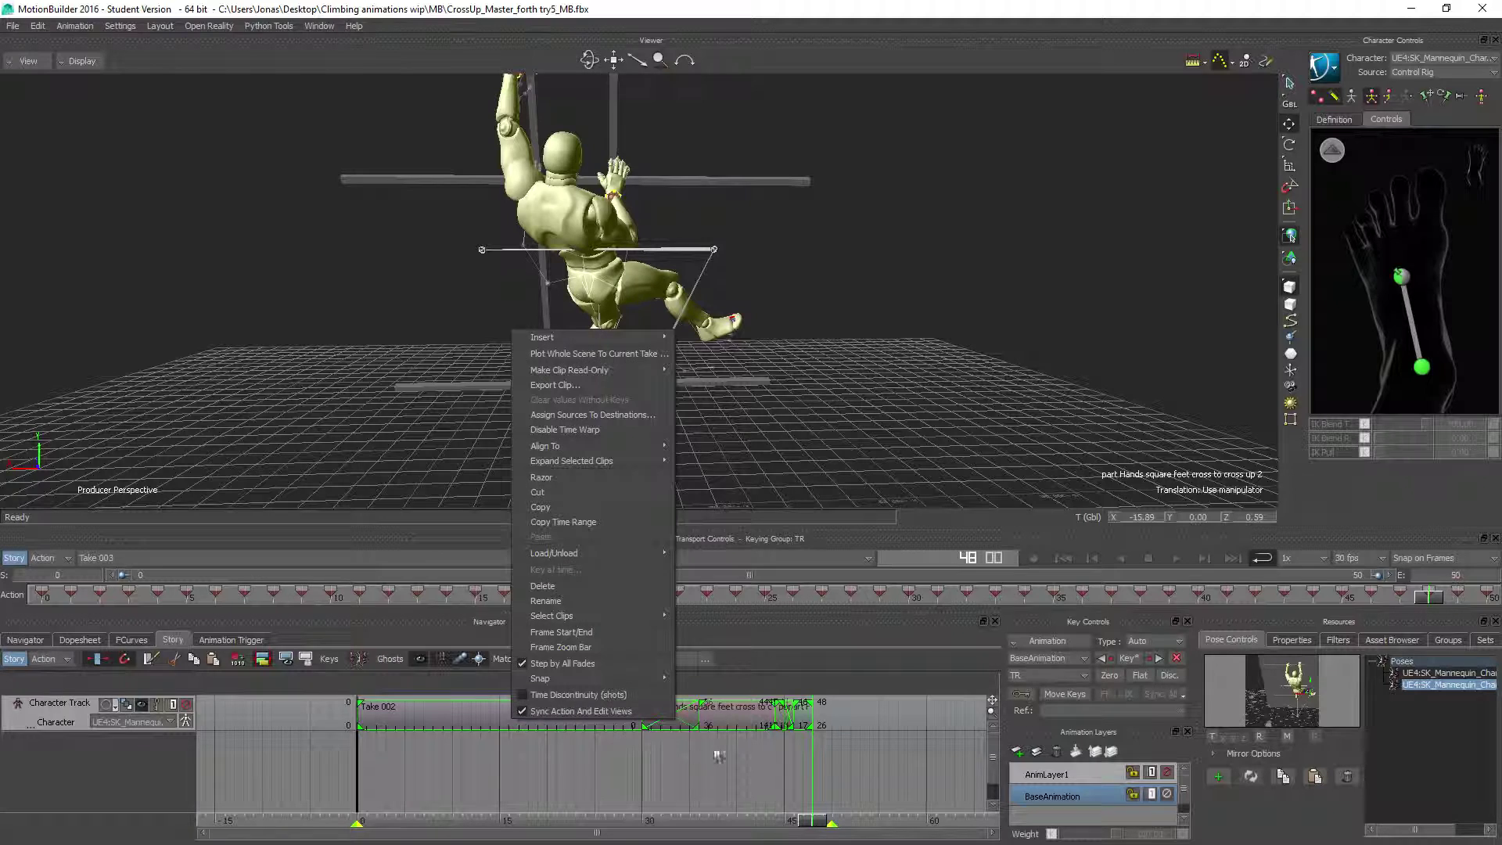
{"action": "left_click", "coordinate": [575, 632]}
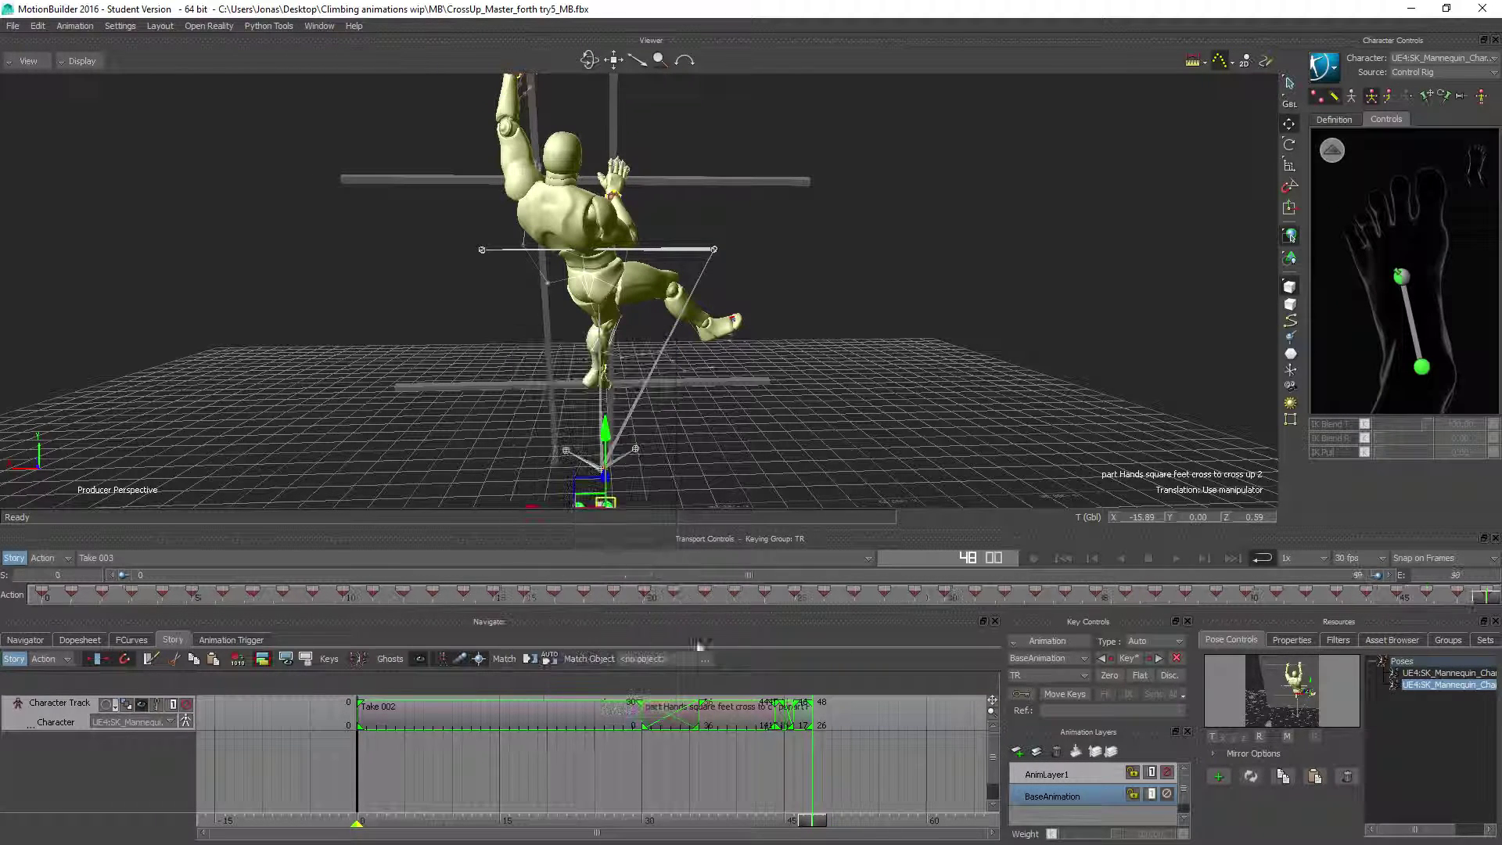
Step: Set the playback speed to 0.20x and play back the transition in slow motion
{"action": "left_click", "coordinate": [1299, 558]}
{"action": "left_click", "coordinate": [1295, 586]}
{"action": "left_click", "coordinate": [1178, 557]}
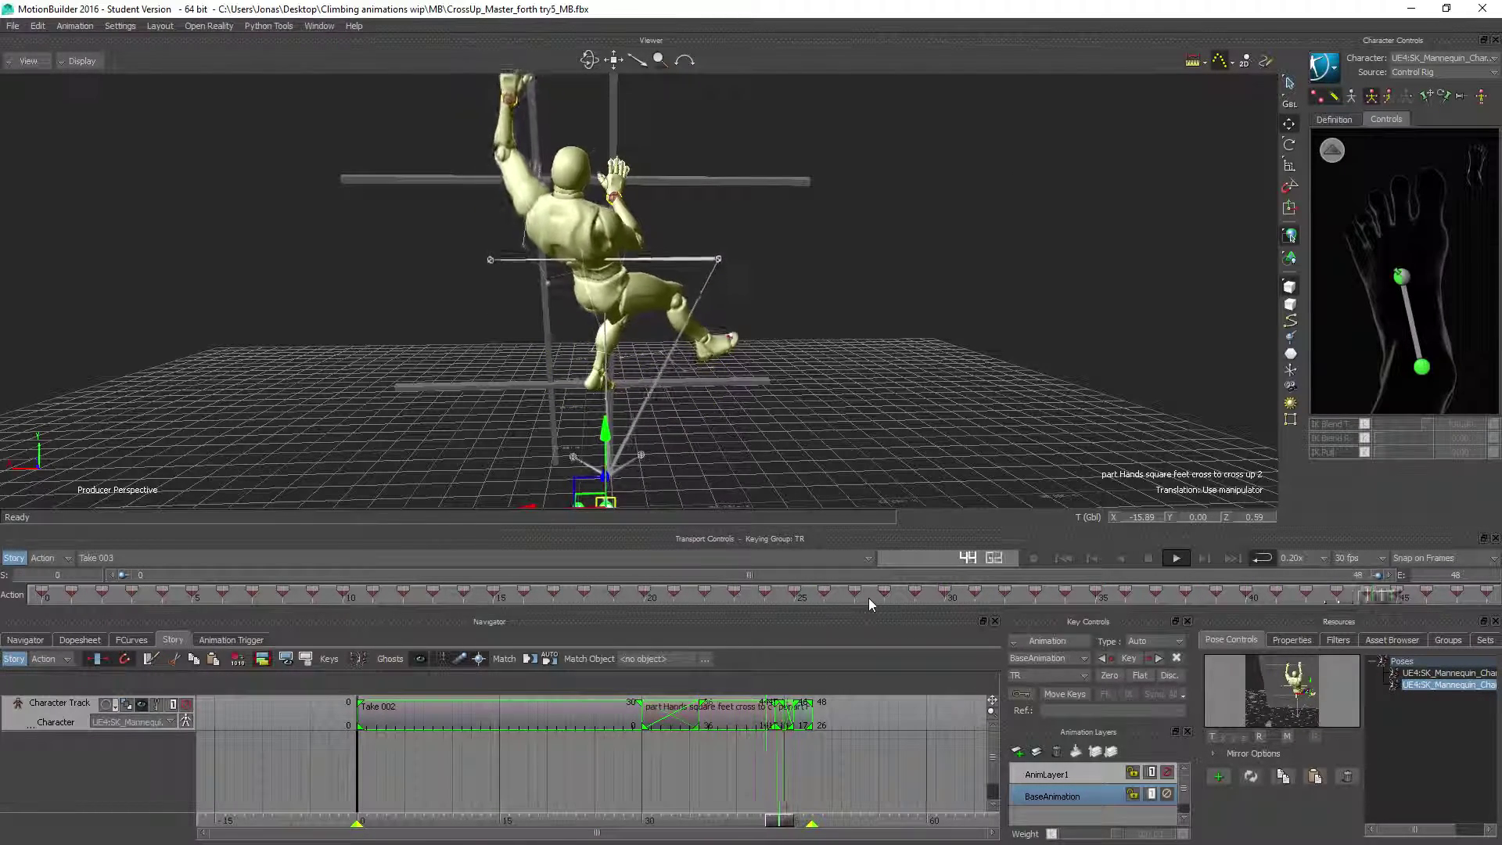
{"action": "left_click", "coordinate": [1147, 558]}
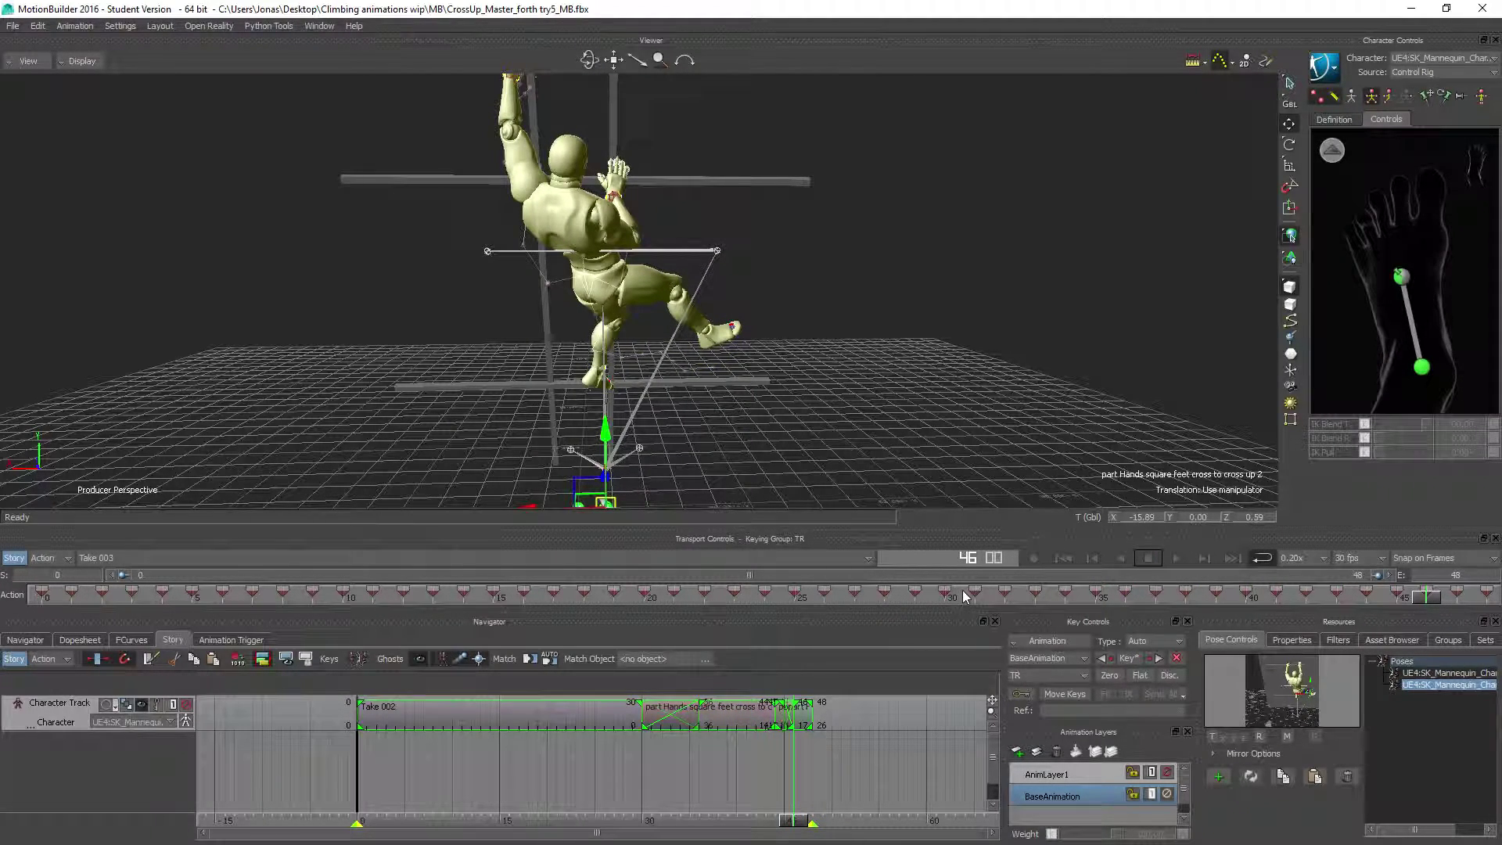
Step: Step frame by frame through the end of the transition, frames 44 to 48, and inspect the overlap of the last short clips
{"action": "key", "text": "Right"}
{"action": "key", "text": "Right"}
{"action": "key", "text": "Right"}
{"action": "key", "text": "Right"}
{"action": "key", "text": "Left"}
{"action": "key", "text": "Left"}
{"action": "key", "text": "Left"}
{"action": "key", "text": "Left"}
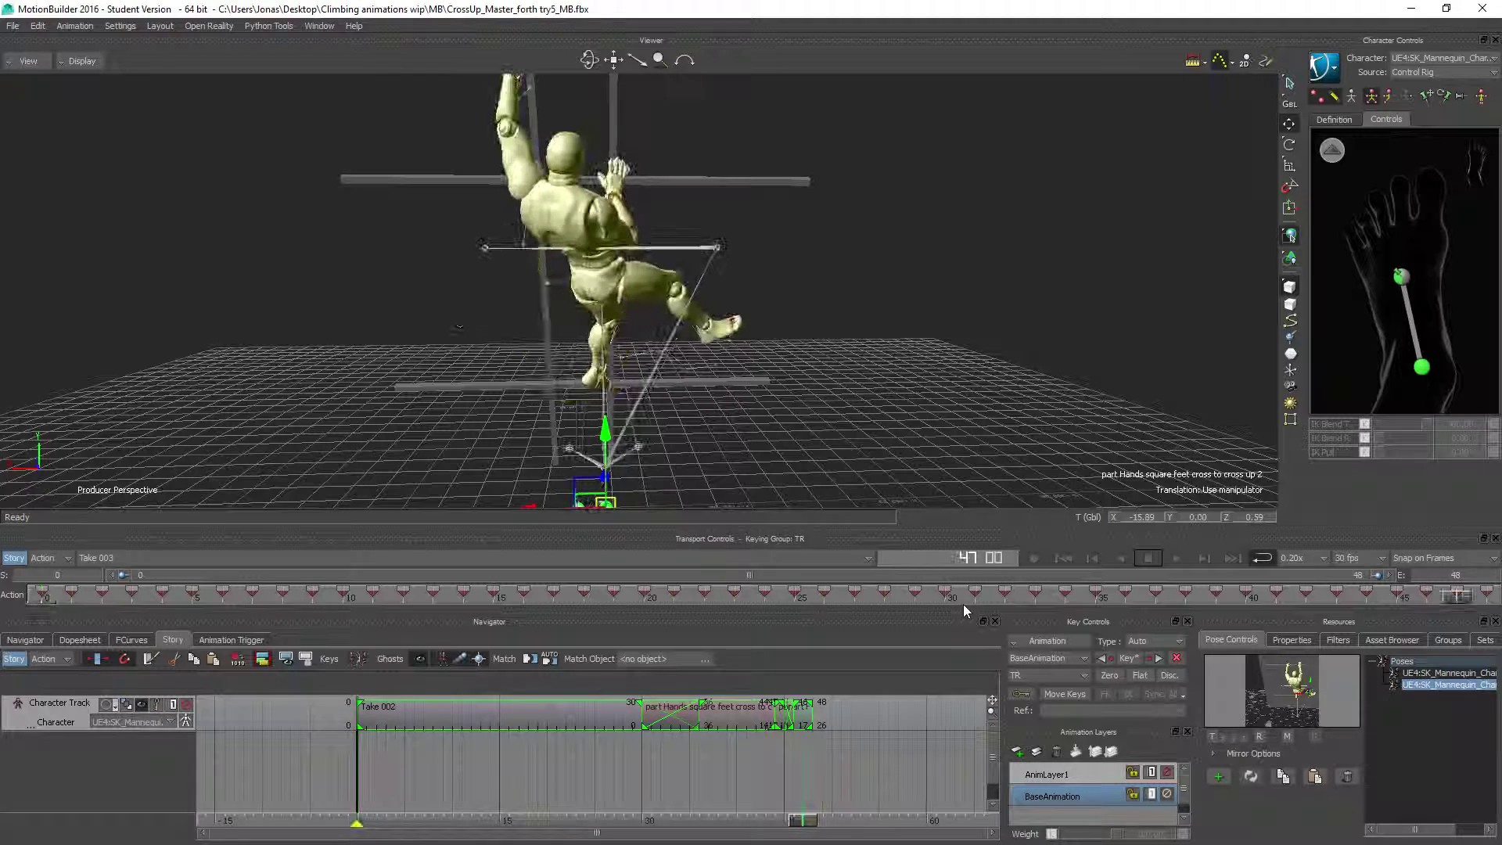
{"action": "key", "text": "Left"}
{"action": "key", "text": "Left"}
{"action": "left_click", "coordinate": [819, 758]}
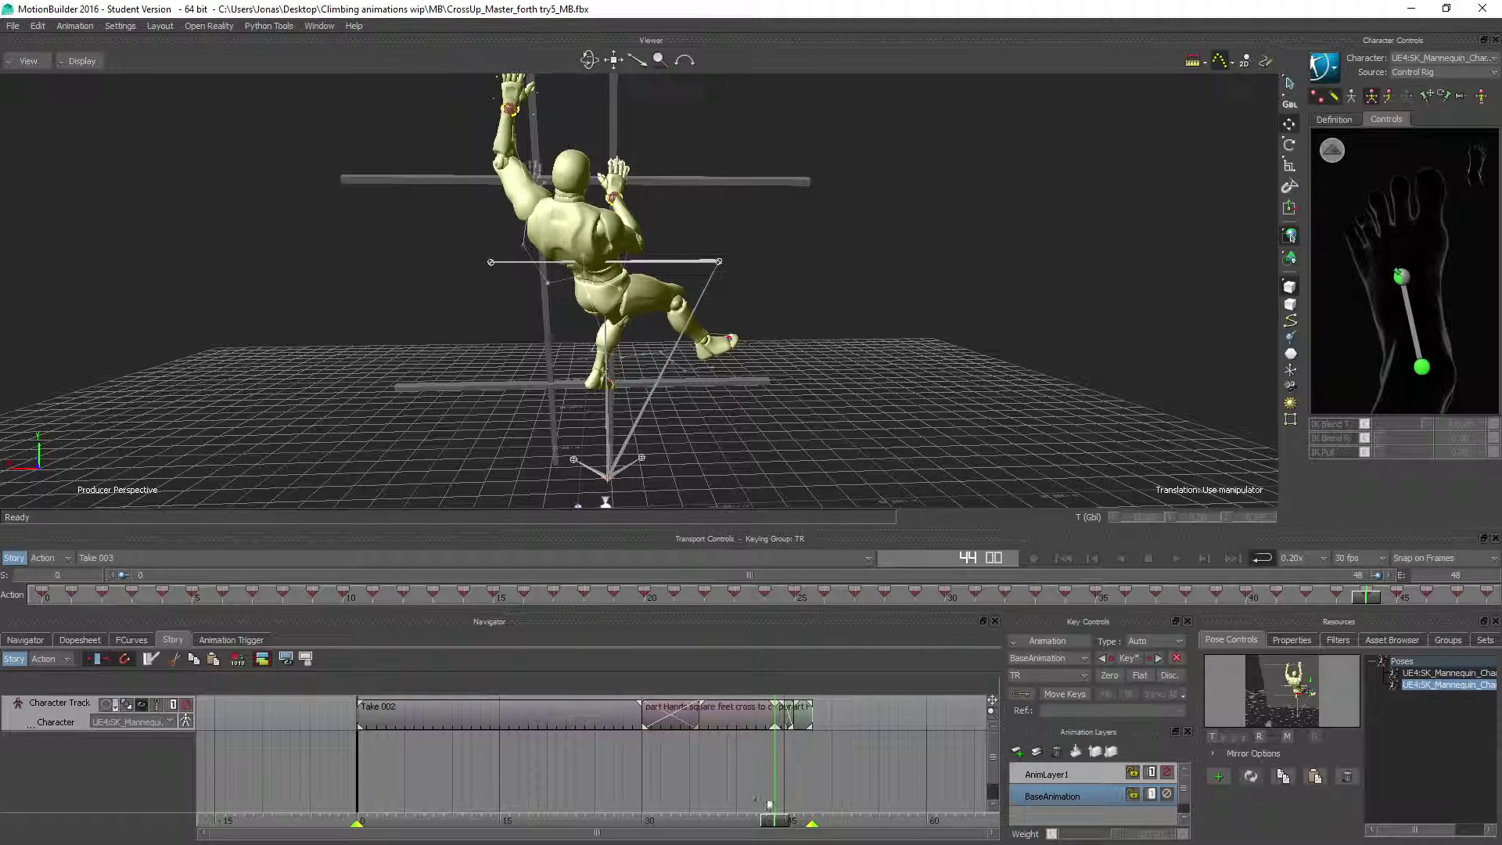
{"action": "left_click_drag", "start_coordinate": [767, 754], "coordinate": [1090, 822], "text": "ctrl"}
{"action": "left_click_drag", "start_coordinate": [814, 764], "coordinate": [1080, 786], "text": "ctrl"}
{"action": "left_click_drag", "start_coordinate": [899, 767], "coordinate": [994, 773], "text": "ctrl"}
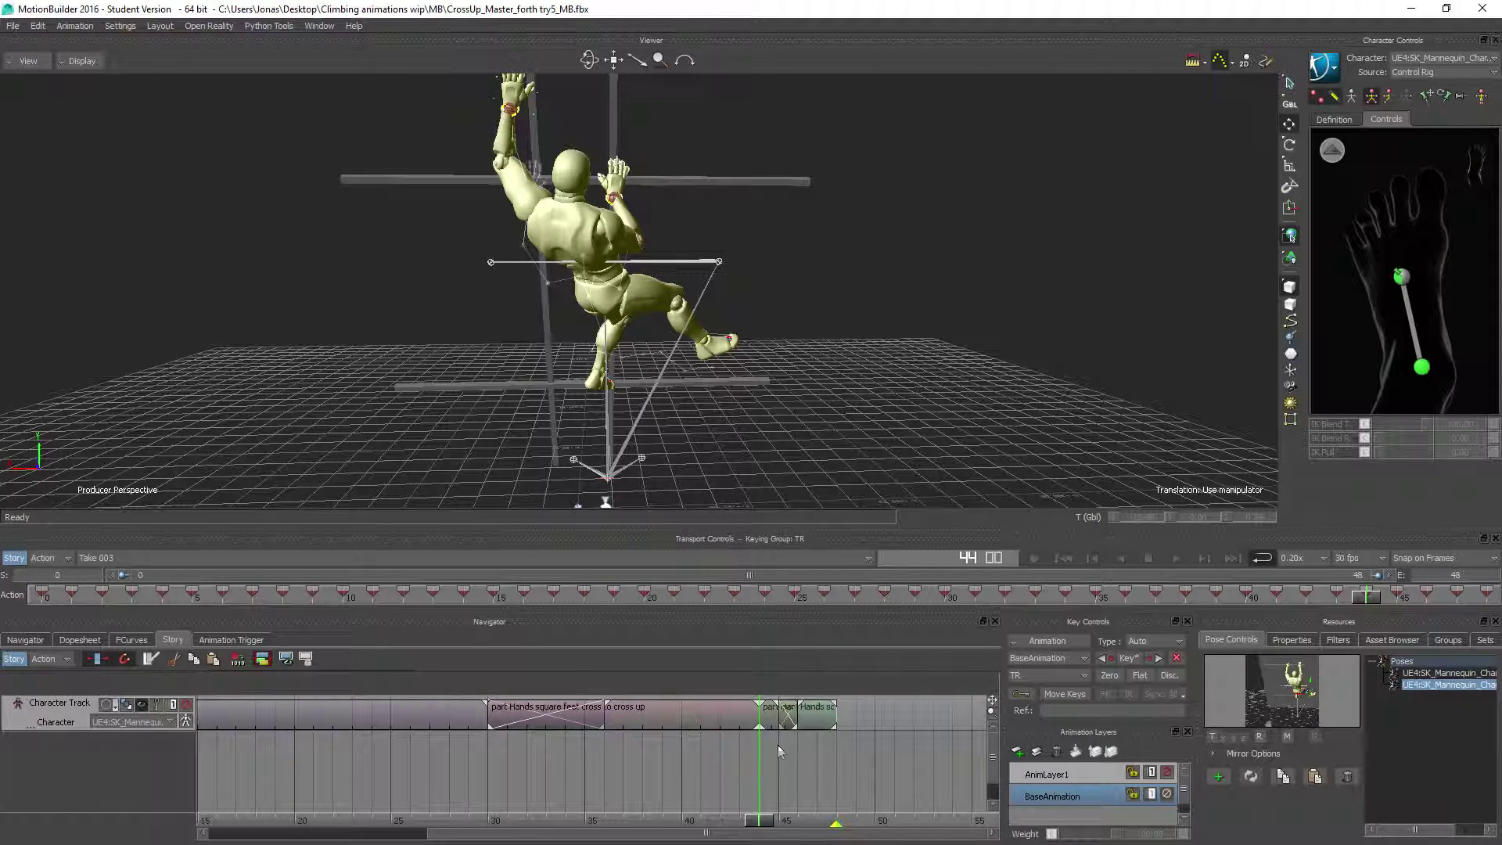
Step: Play back the transition from the start in slow motion, scrub to frame 42, and check the blended Story clips
{"action": "left_click", "coordinate": [763, 723]}
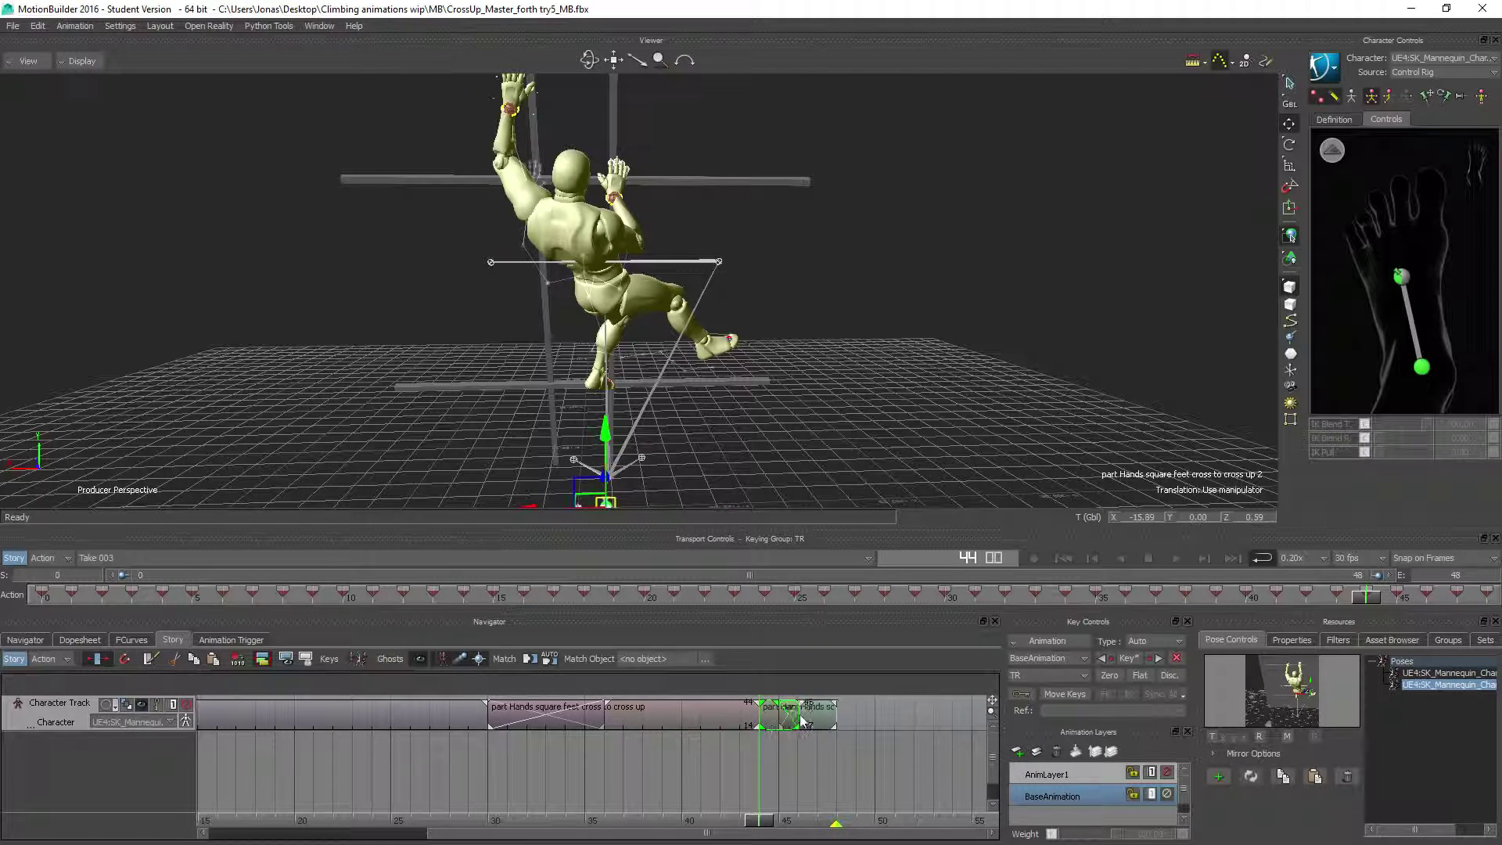
{"action": "left_click", "coordinate": [786, 772]}
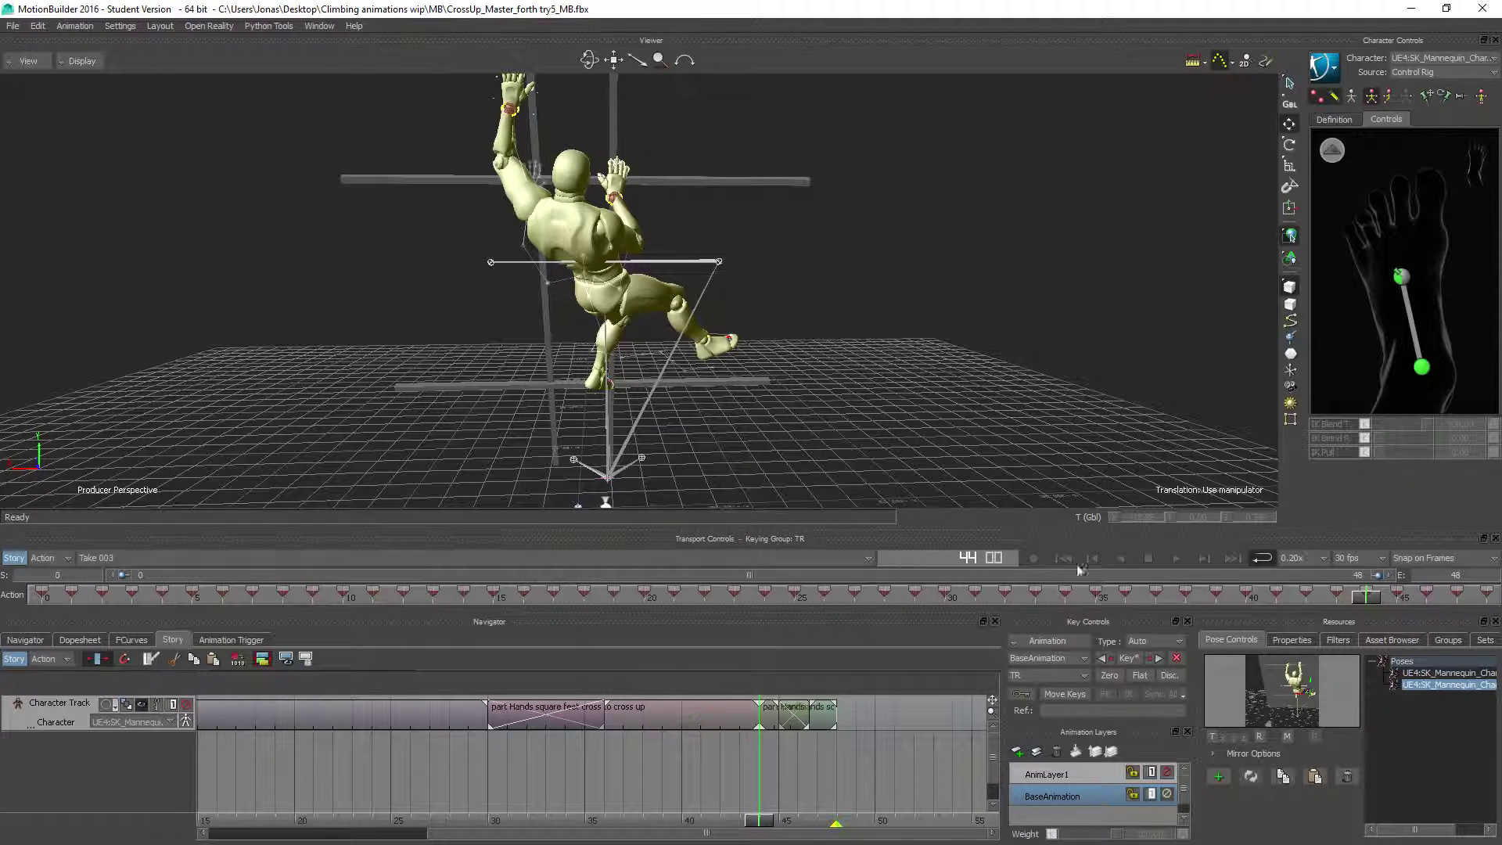
{"action": "left_click", "coordinate": [1178, 557]}
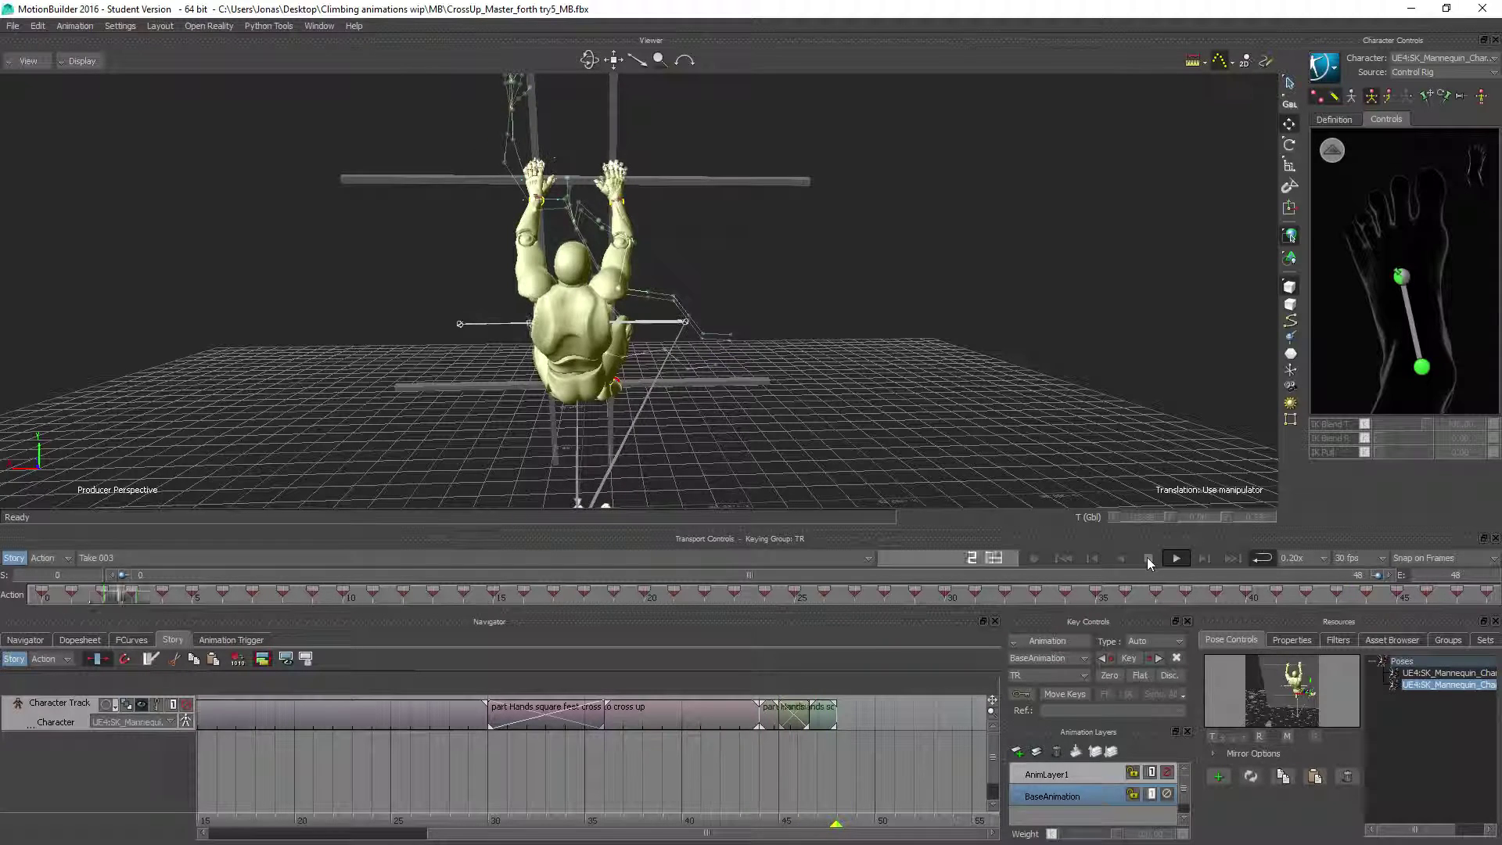
{"action": "left_click", "coordinate": [1145, 558]}
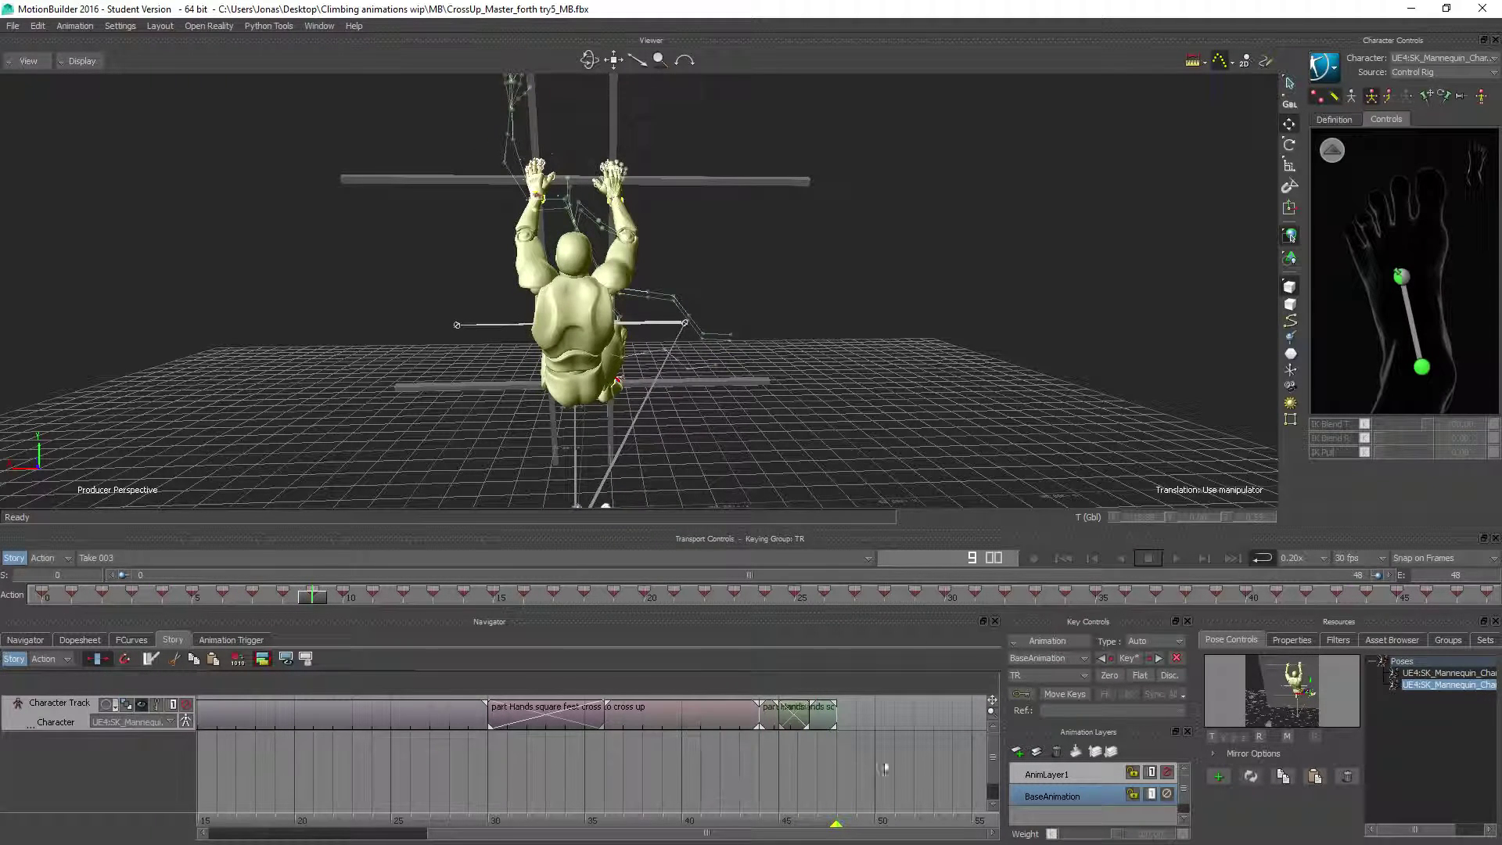
{"action": "left_click_drag", "start_coordinate": [322, 598], "coordinate": [1313, 580]}
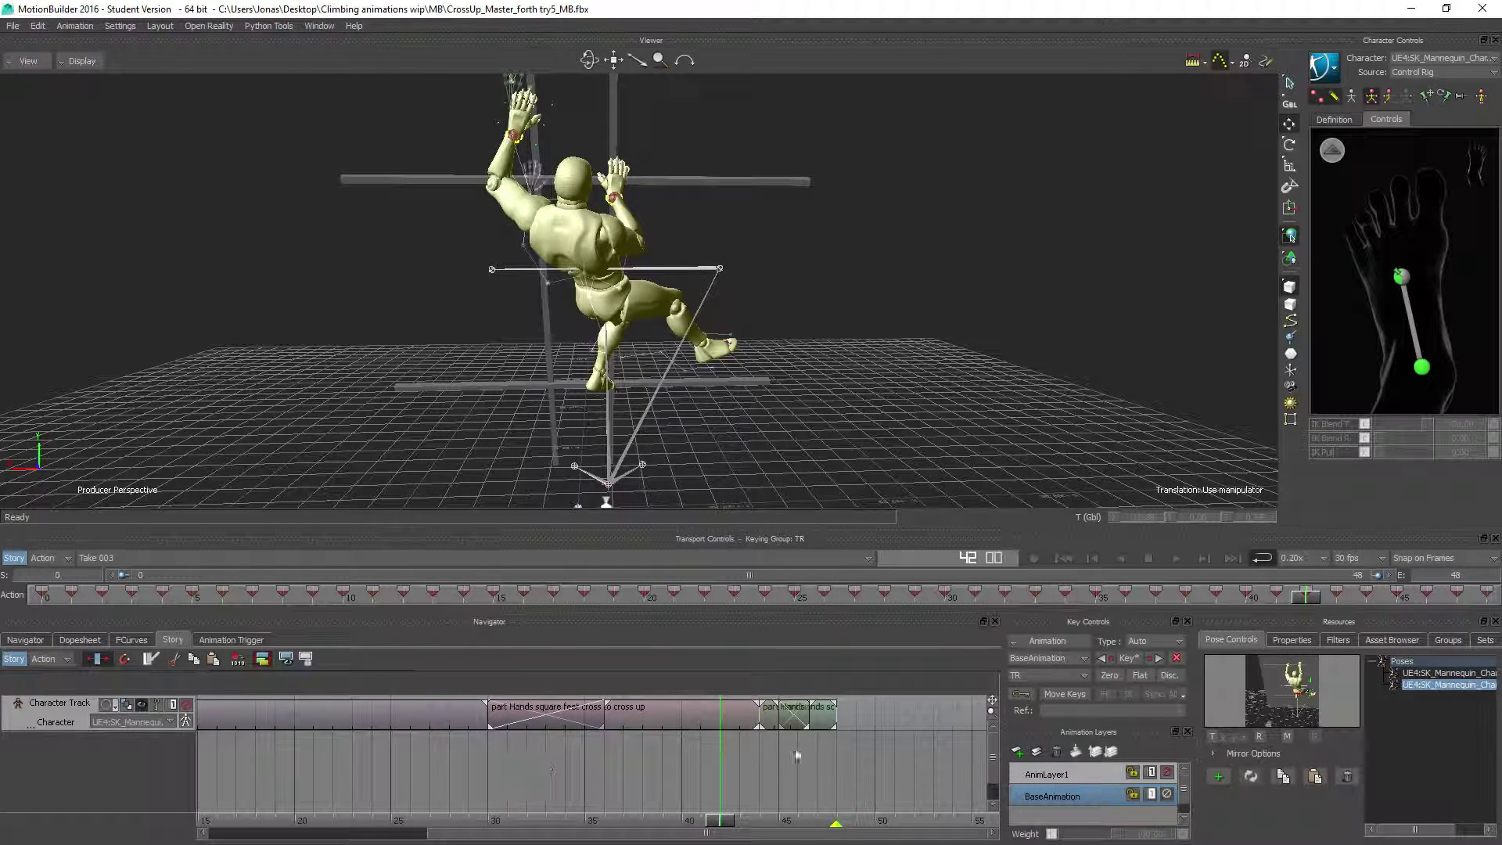
{"action": "left_click_drag", "start_coordinate": [820, 743], "coordinate": [256, 720]}
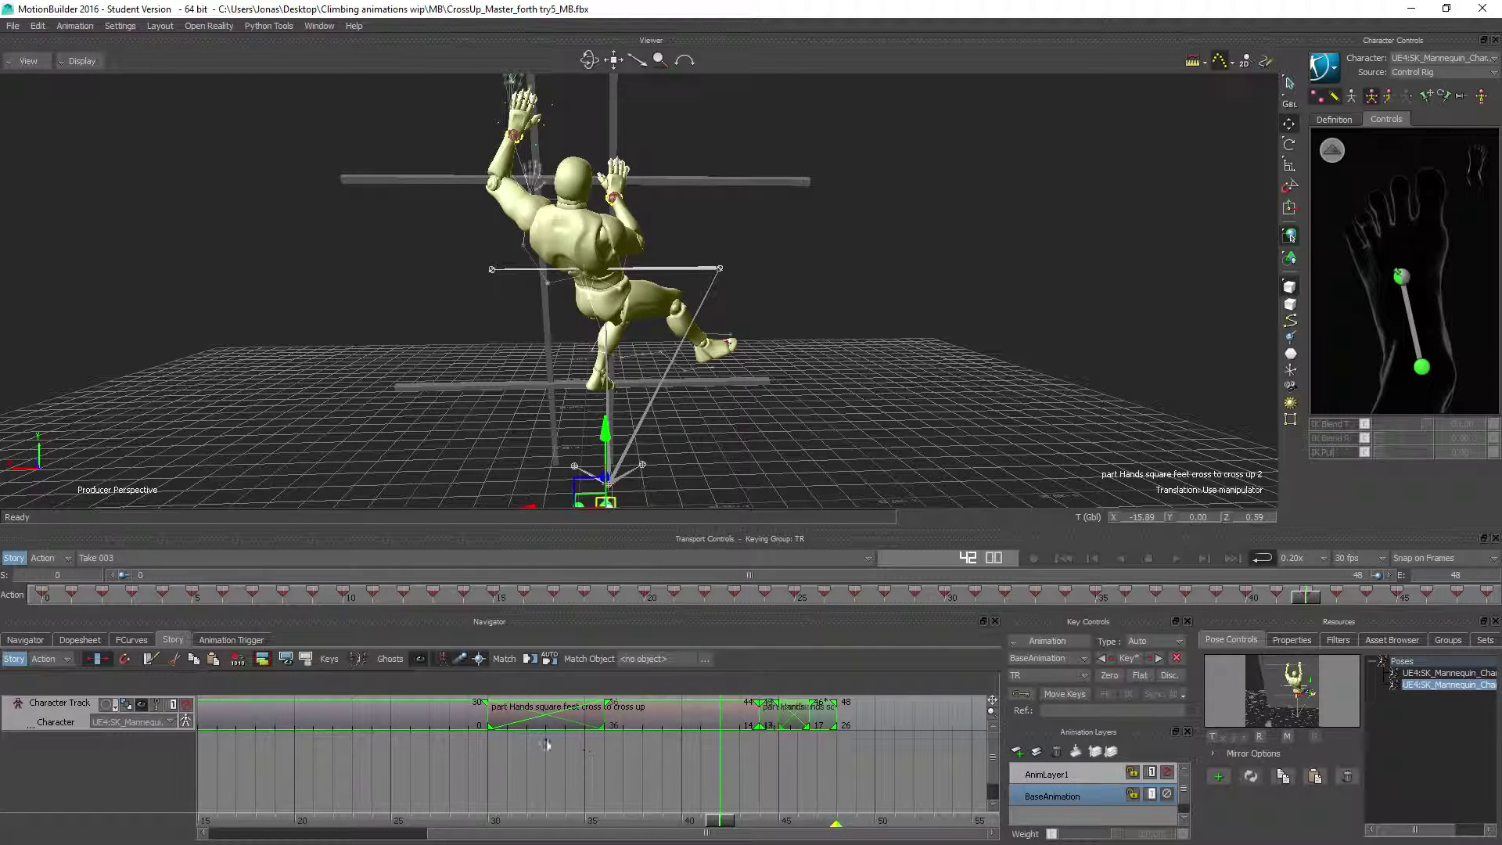
{"action": "left_click", "coordinate": [791, 777]}
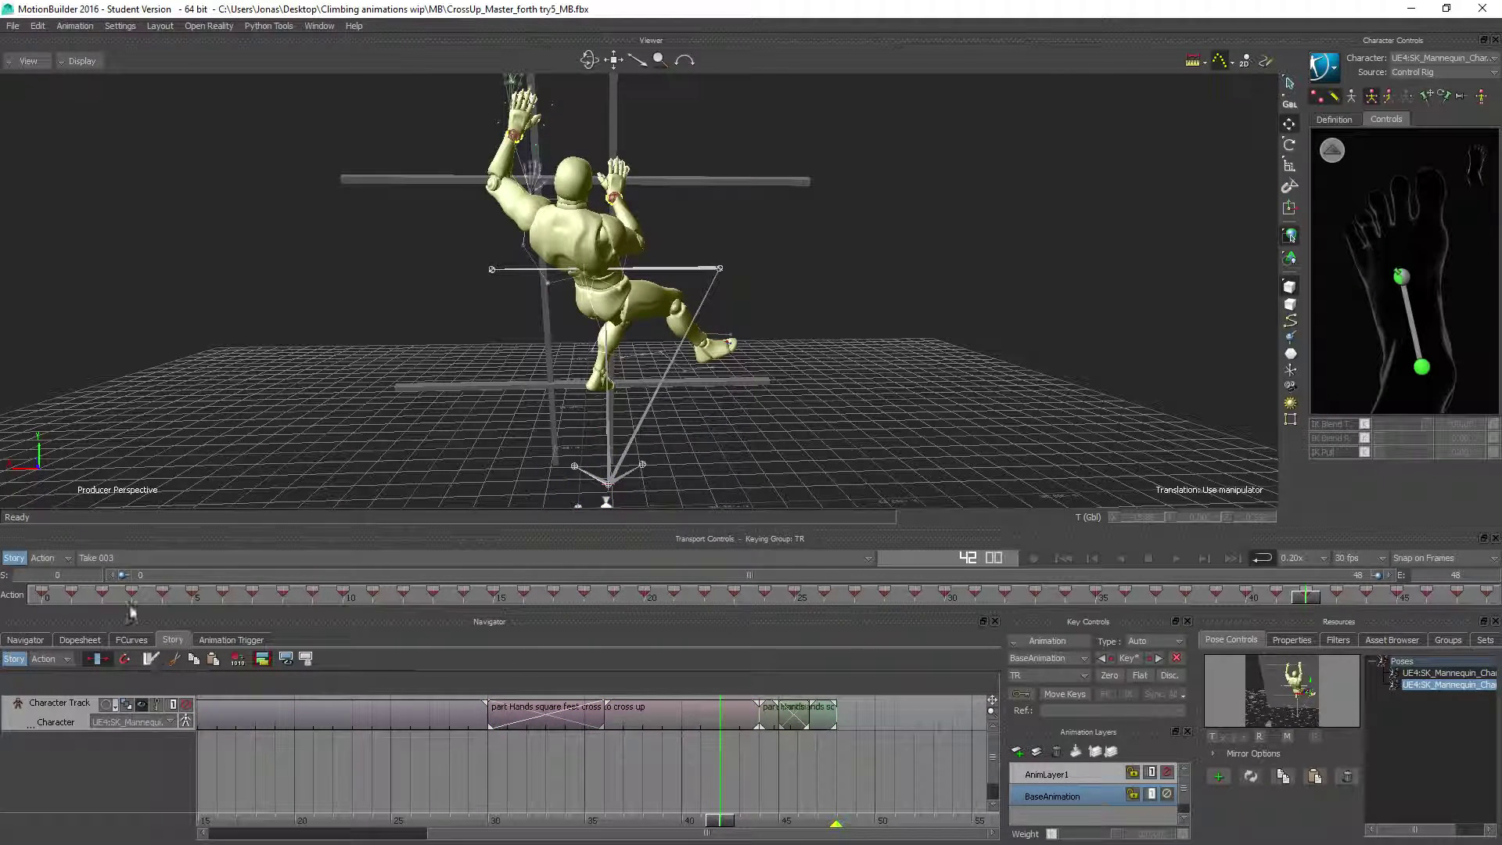
Step: Turn off Story mode and play back the plotted animation in Take 003
{"action": "left_click", "coordinate": [21, 560]}
{"action": "left_click", "coordinate": [1176, 558]}
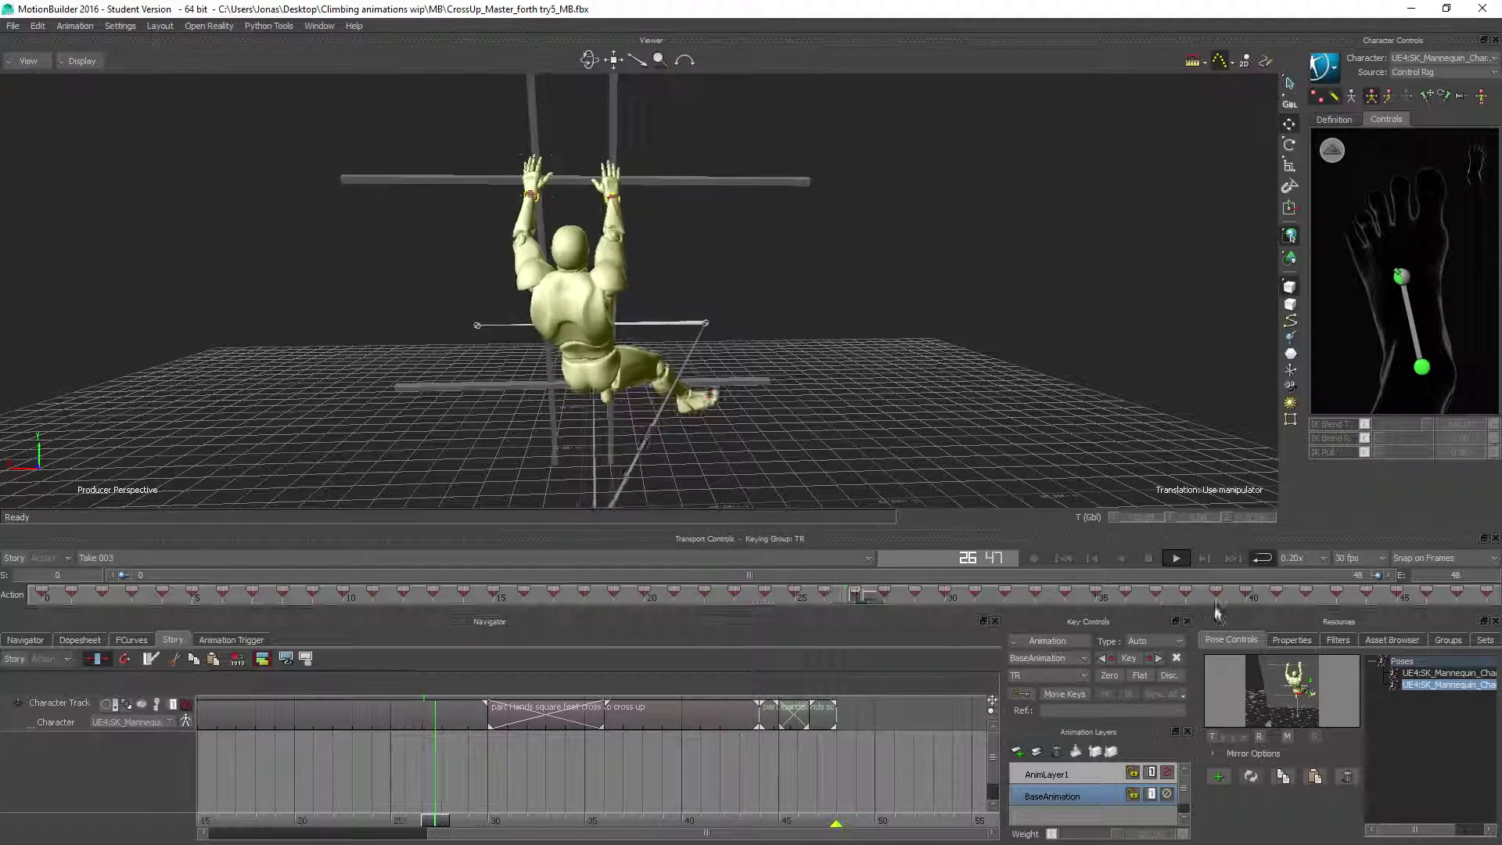
{"action": "left_click", "coordinate": [1148, 558]}
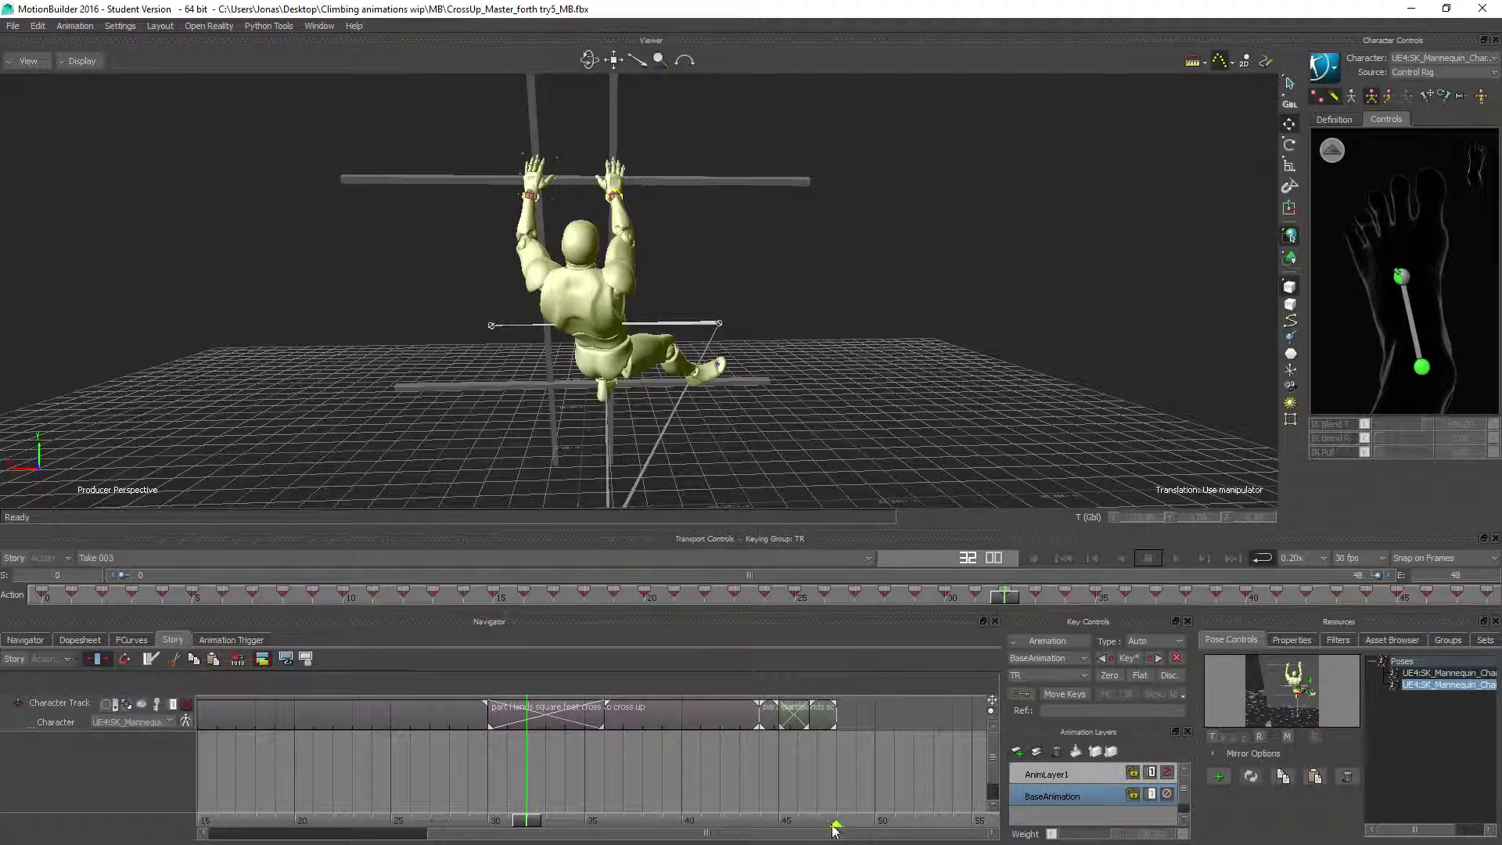
Step: Find the last key on the left ankle effector's translation curves and set the take's end frame to 62
{"action": "left_click", "coordinate": [126, 640]}
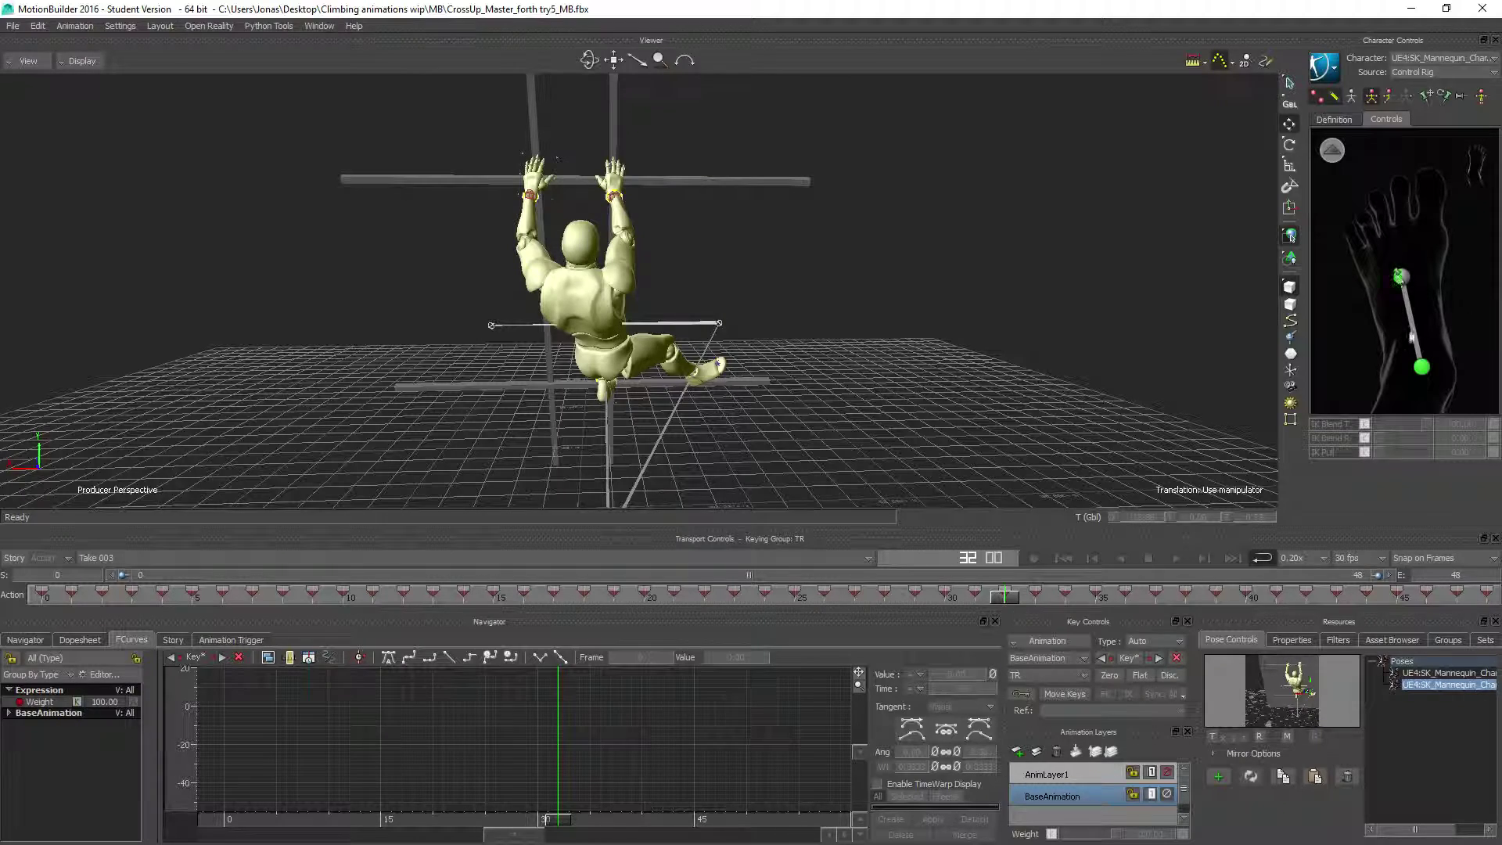
{"action": "left_click", "coordinate": [1423, 369]}
{"action": "left_click", "coordinate": [29, 748]}
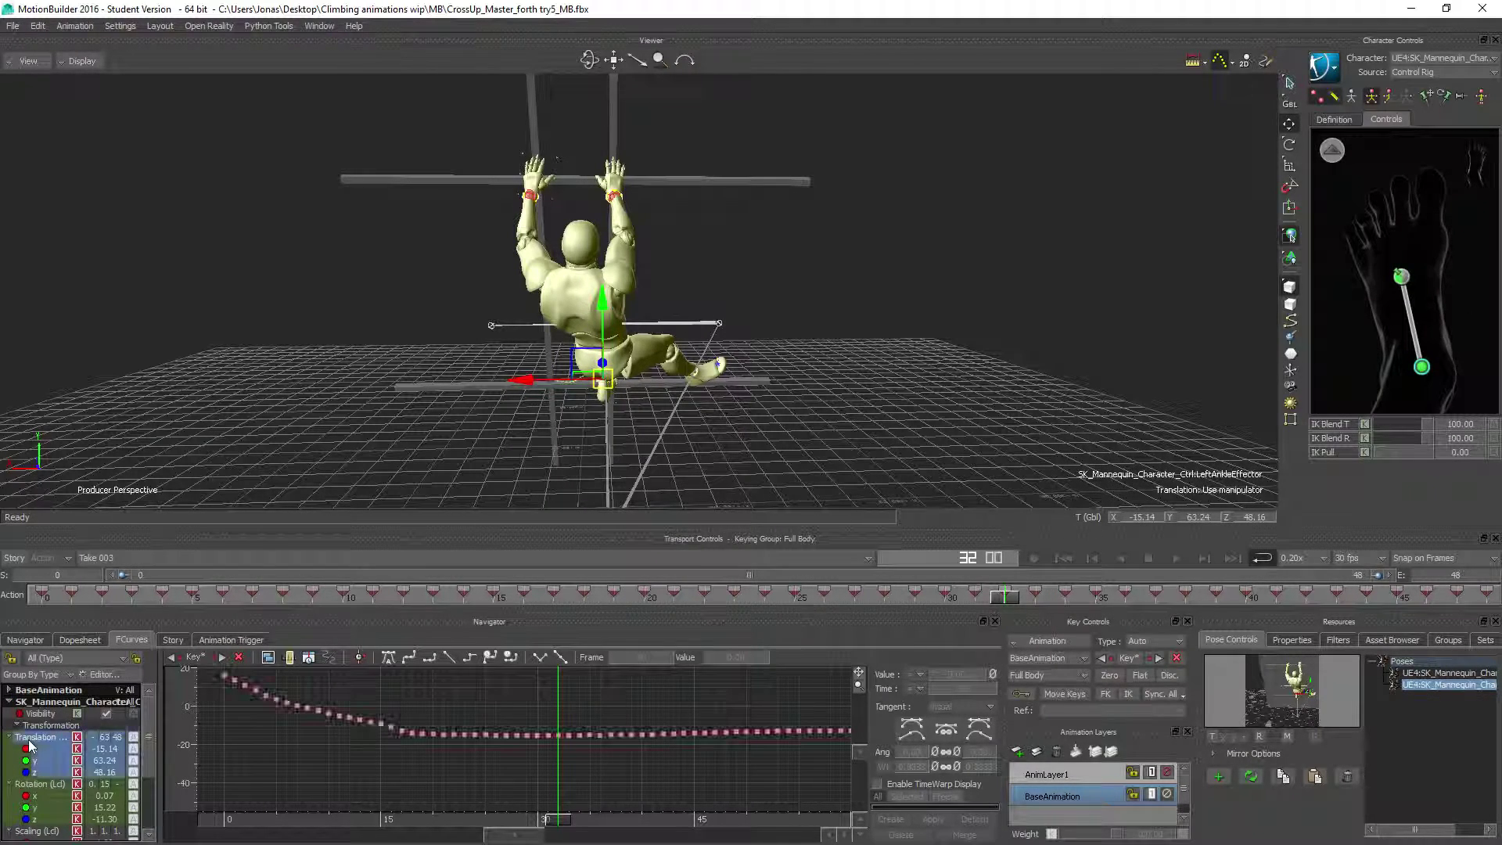
{"action": "left_click_drag", "start_coordinate": [714, 805], "coordinate": [789, 805], "text": "ctrl"}
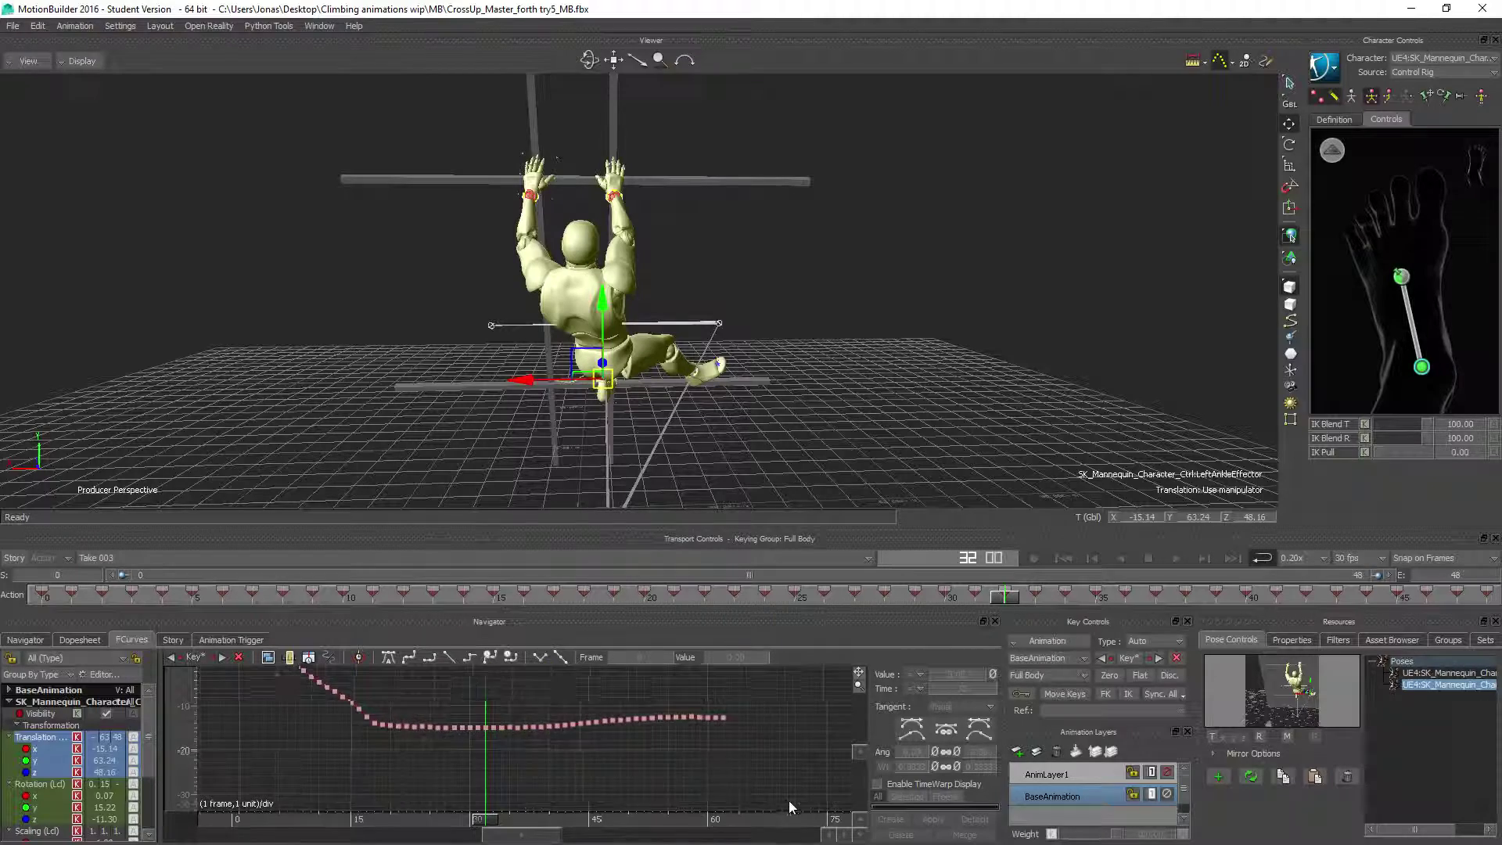
{"action": "left_click", "coordinate": [729, 711]}
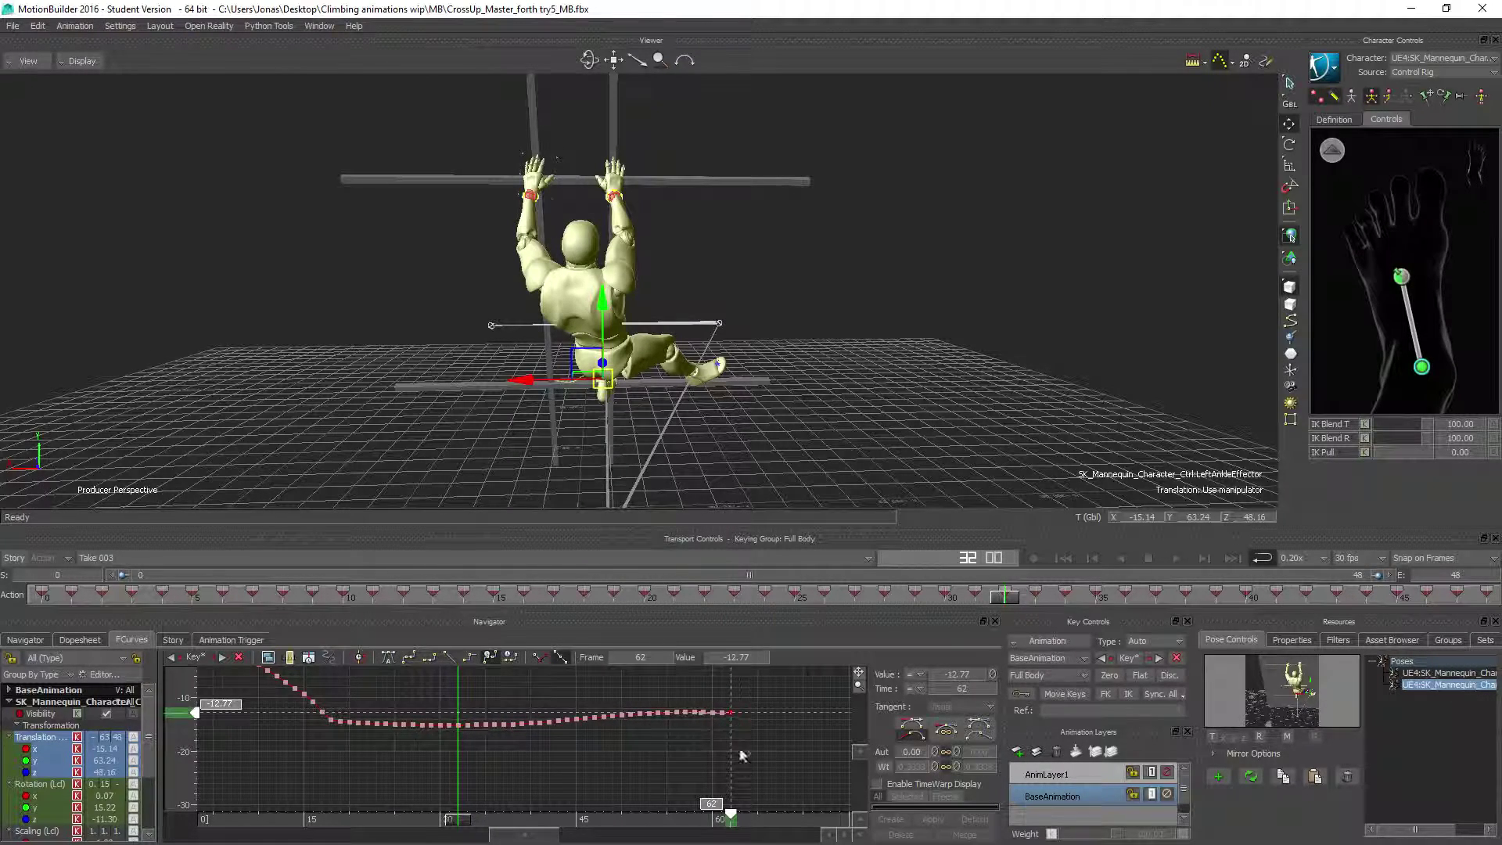
{"action": "double_click", "coordinate": [1461, 577]}
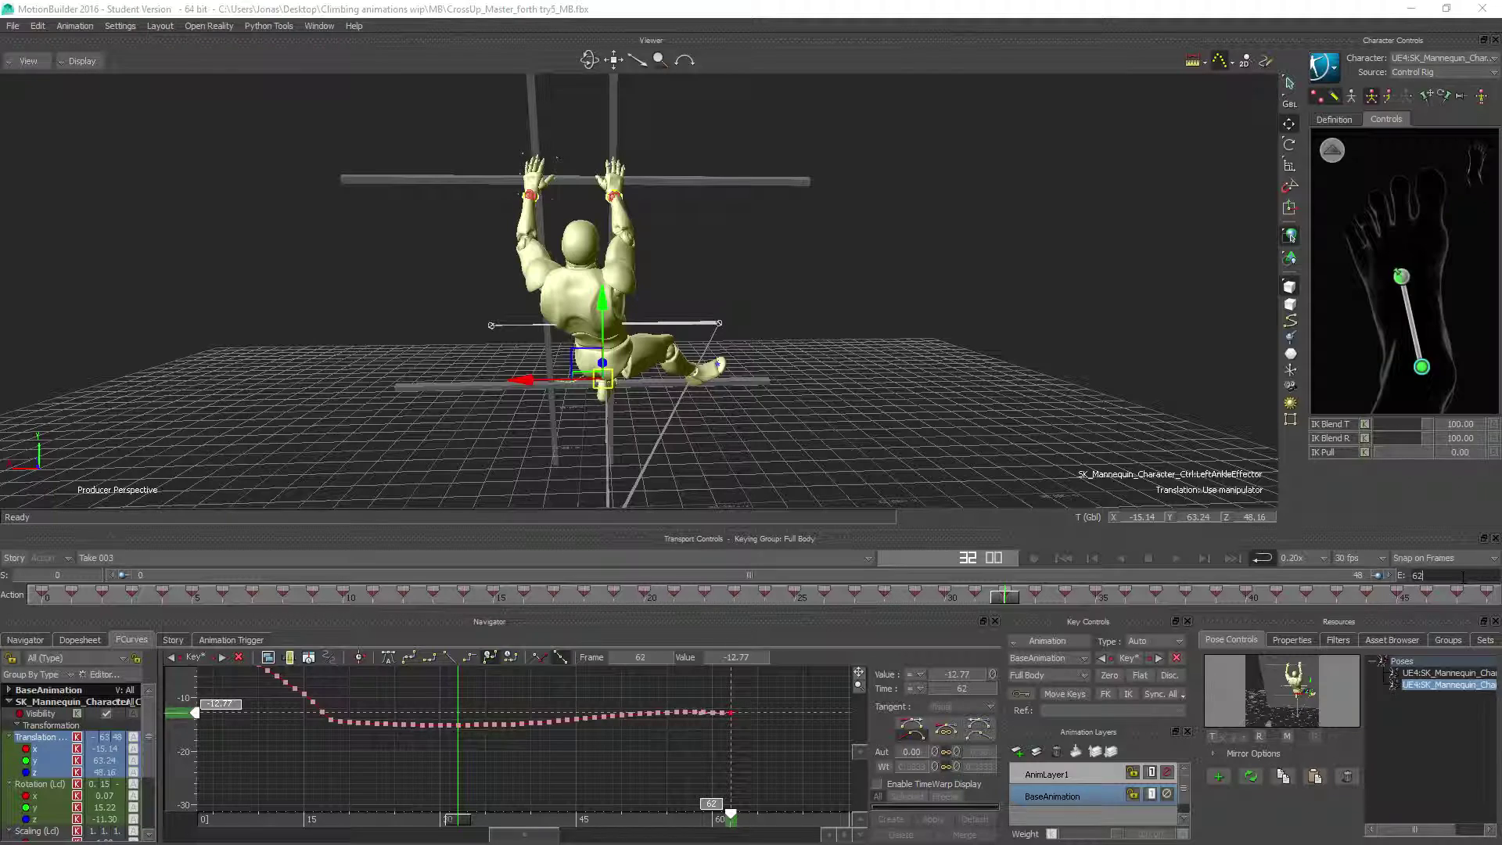
{"action": "key", "text": "Return"}
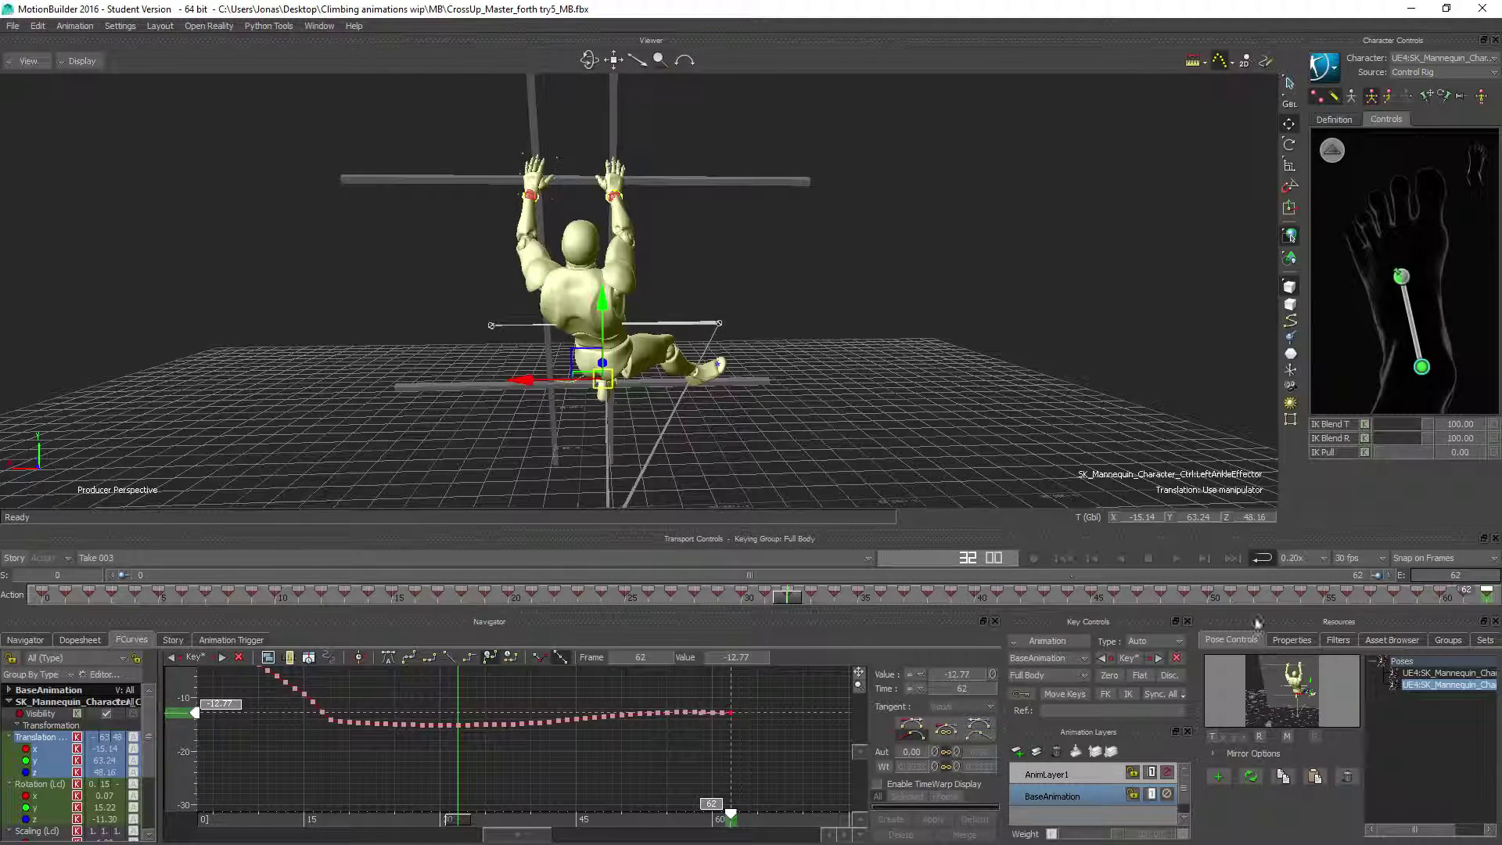
Step: Set the playback speed to 1x, play back the take, and return the character controls to the full-body view
{"action": "left_click", "coordinate": [1315, 560]}
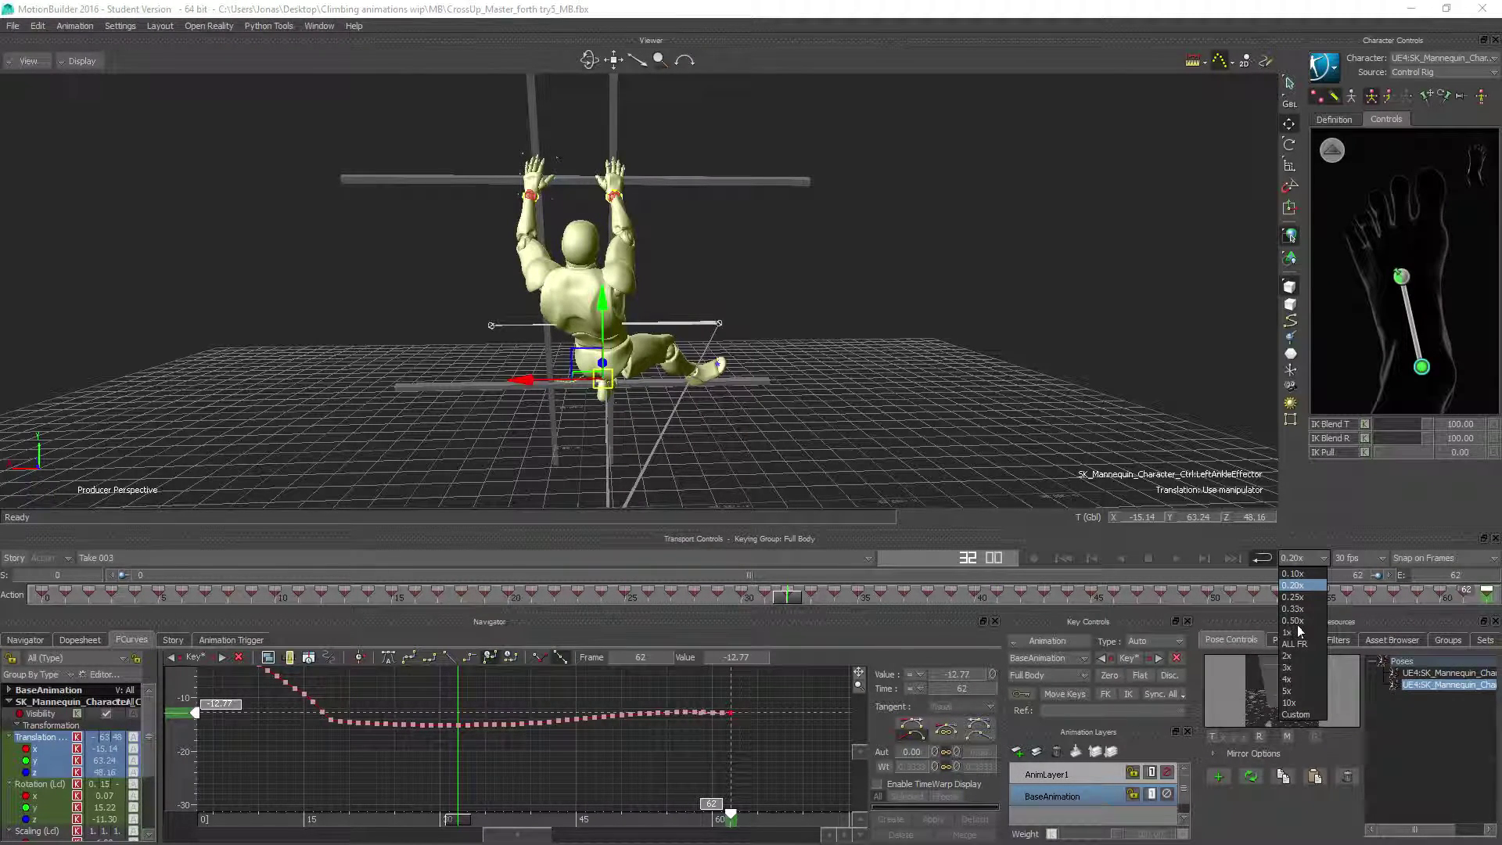
{"action": "left_click", "coordinate": [1297, 632]}
{"action": "left_click", "coordinate": [1176, 558]}
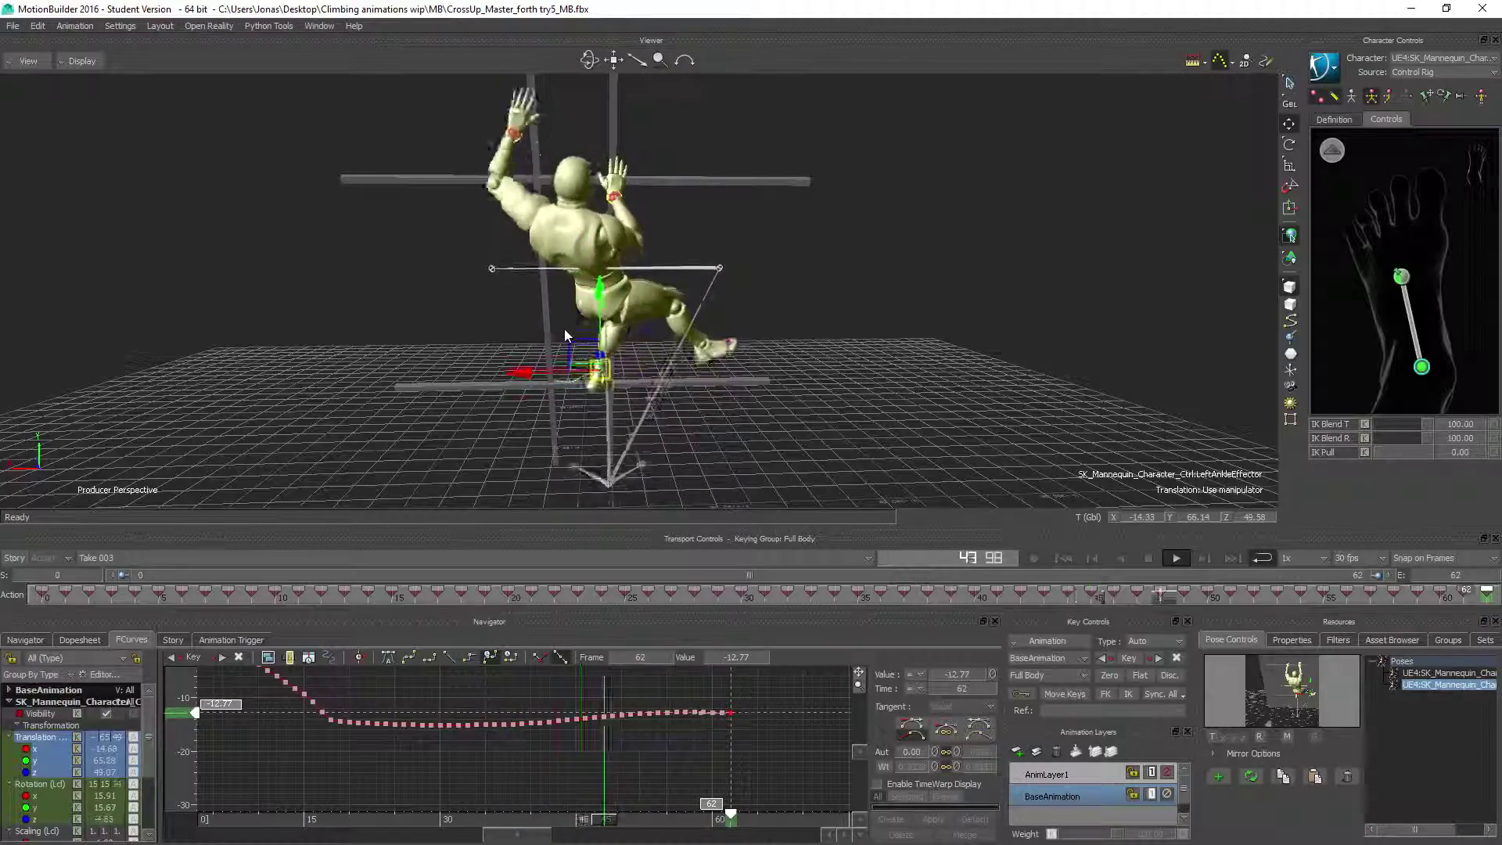
{"action": "left_click", "coordinate": [1335, 153]}
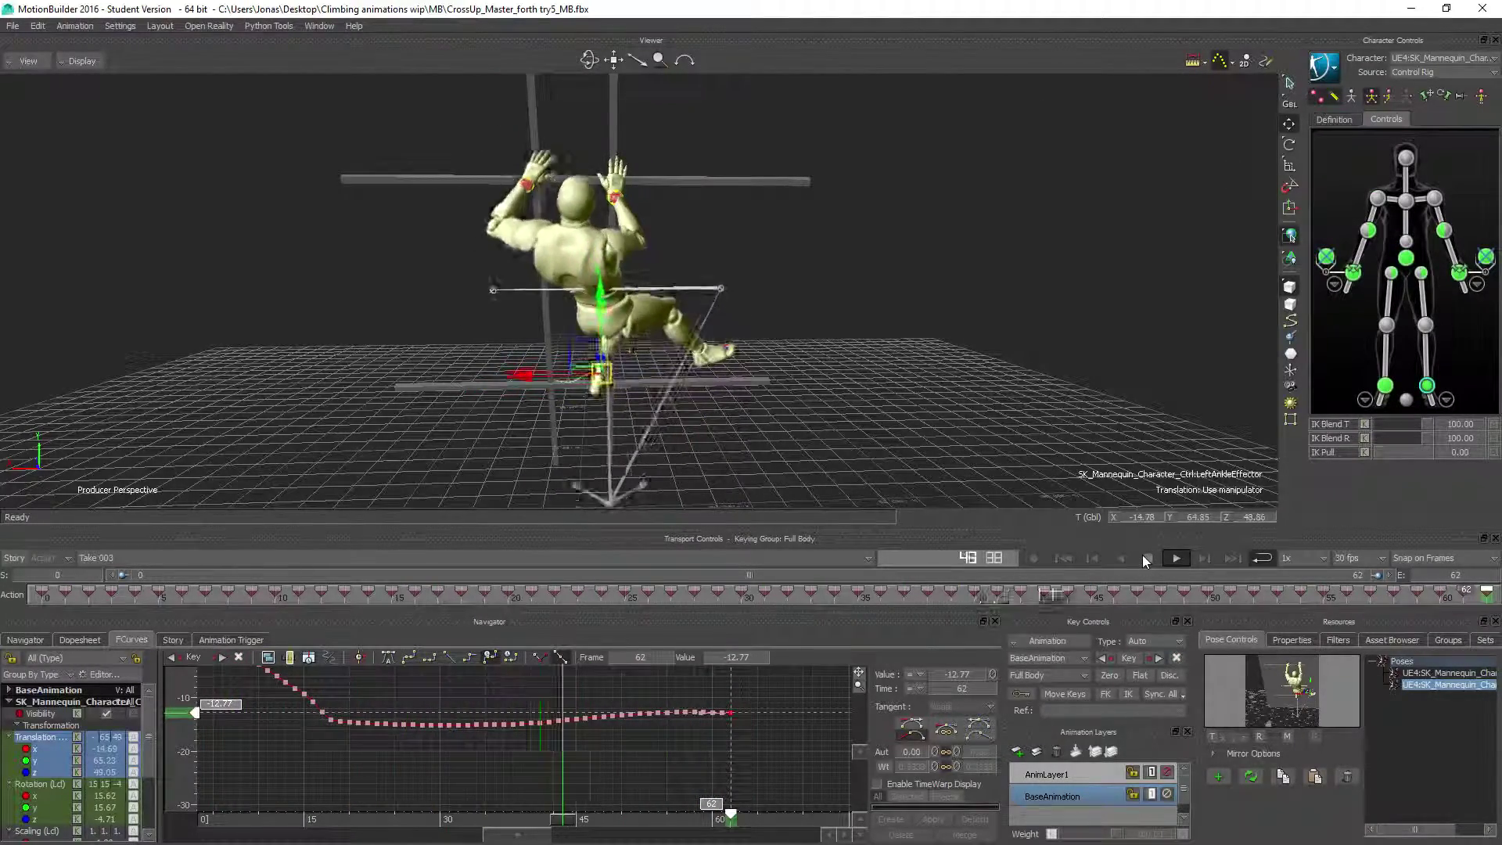
{"action": "left_click", "coordinate": [1147, 558]}
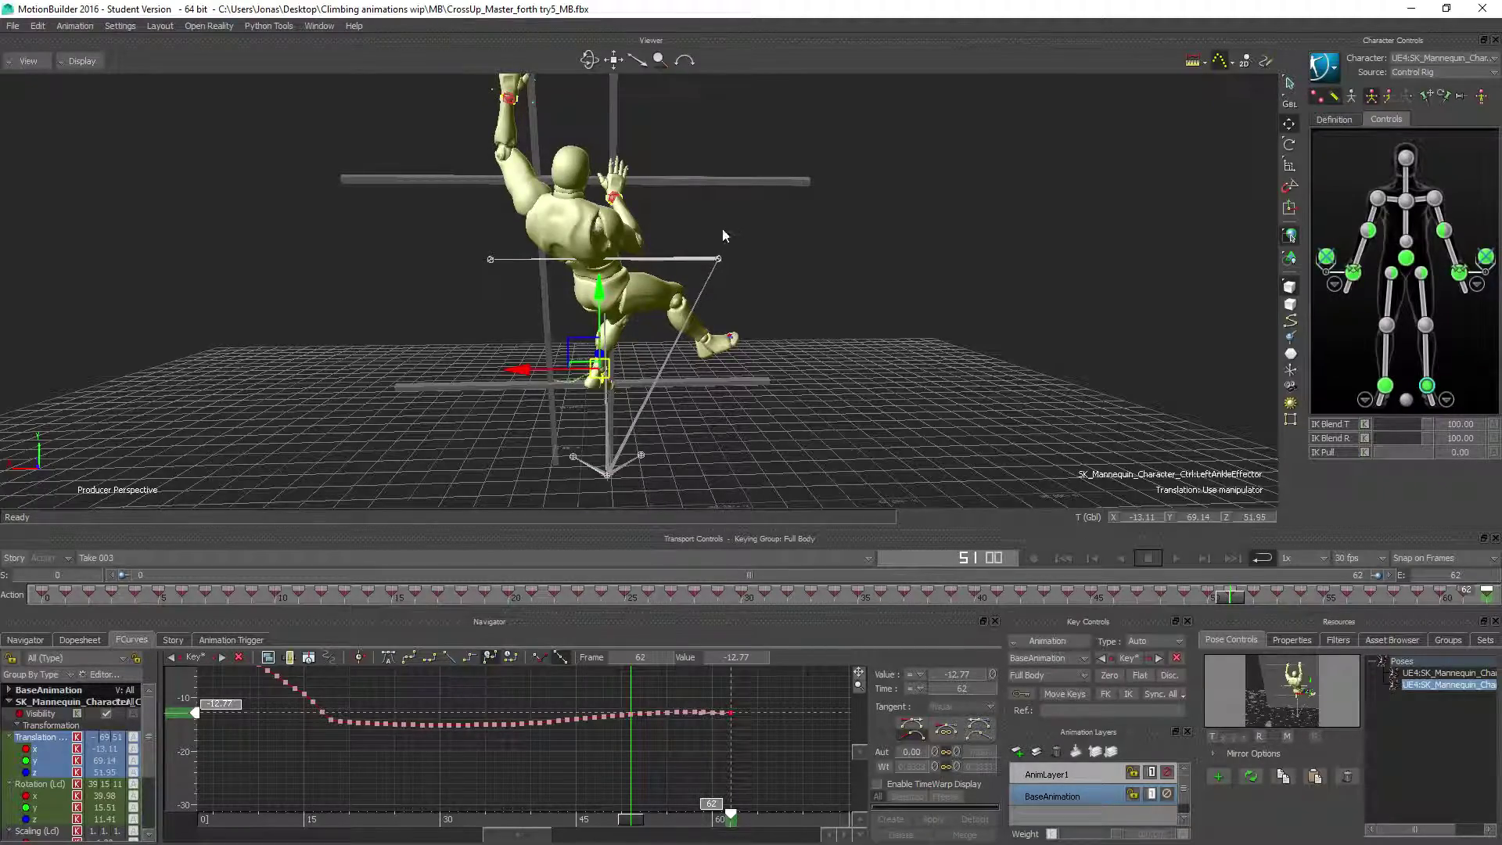
Step: Check the hands on the bars, go to frame 0, and snap the Hand_R Position constraint to Cube 7
{"action": "right_click_drag", "start_coordinate": [726, 239], "coordinate": [625, 234], "text": "alt"}
{"action": "left_click_drag", "start_coordinate": [625, 234], "coordinate": [606, 247], "text": "alt"}
{"action": "middle_click_drag", "start_coordinate": [606, 246], "coordinate": [626, 333], "text": "alt"}
{"action": "right_click_drag", "start_coordinate": [625, 332], "coordinate": [664, 339], "text": "alt"}
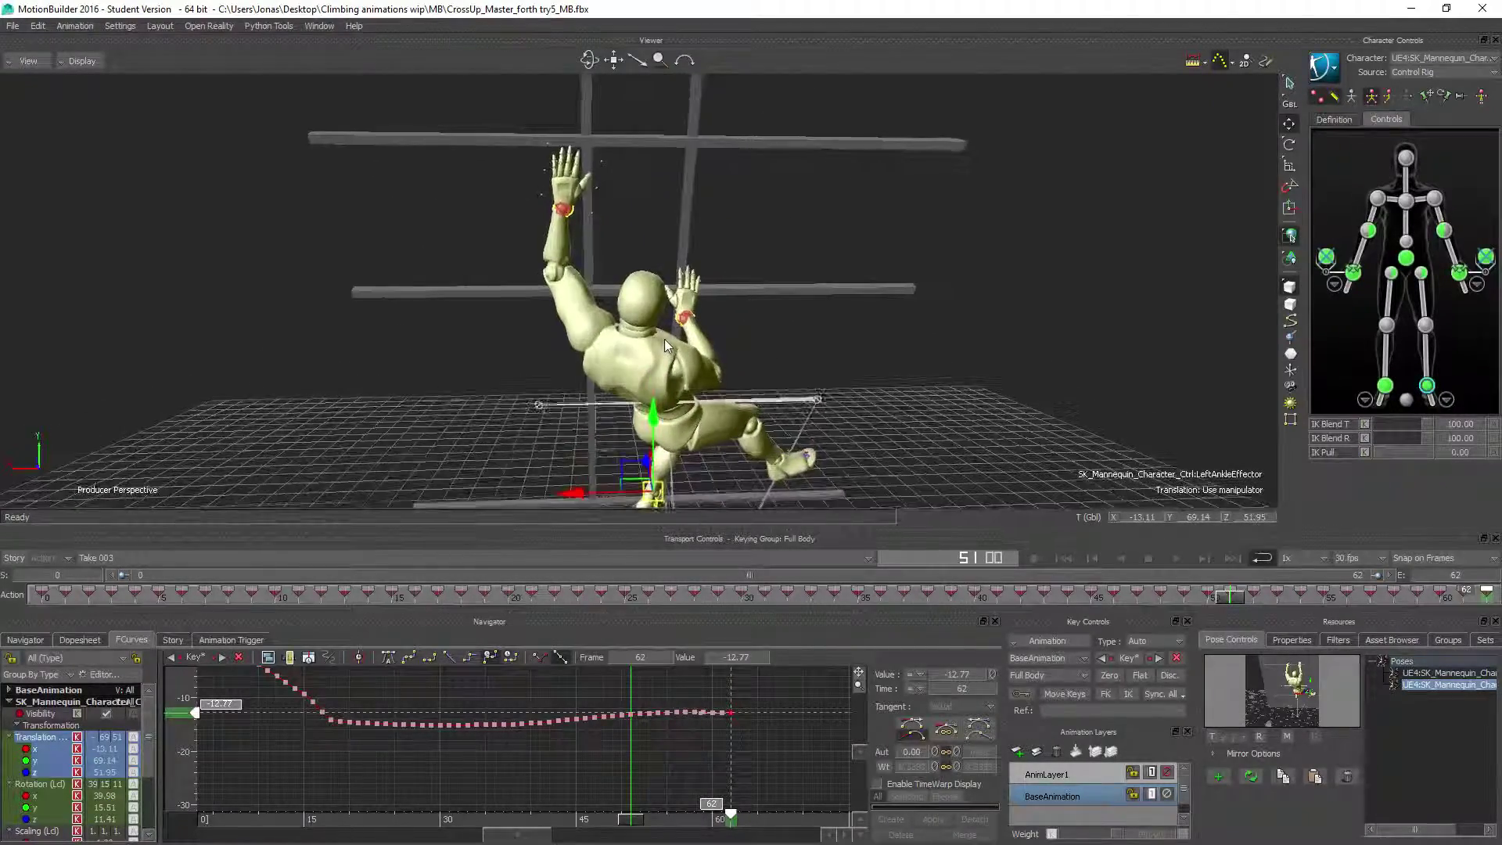
{"action": "left_click_drag", "start_coordinate": [632, 825], "coordinate": [356, 763]}
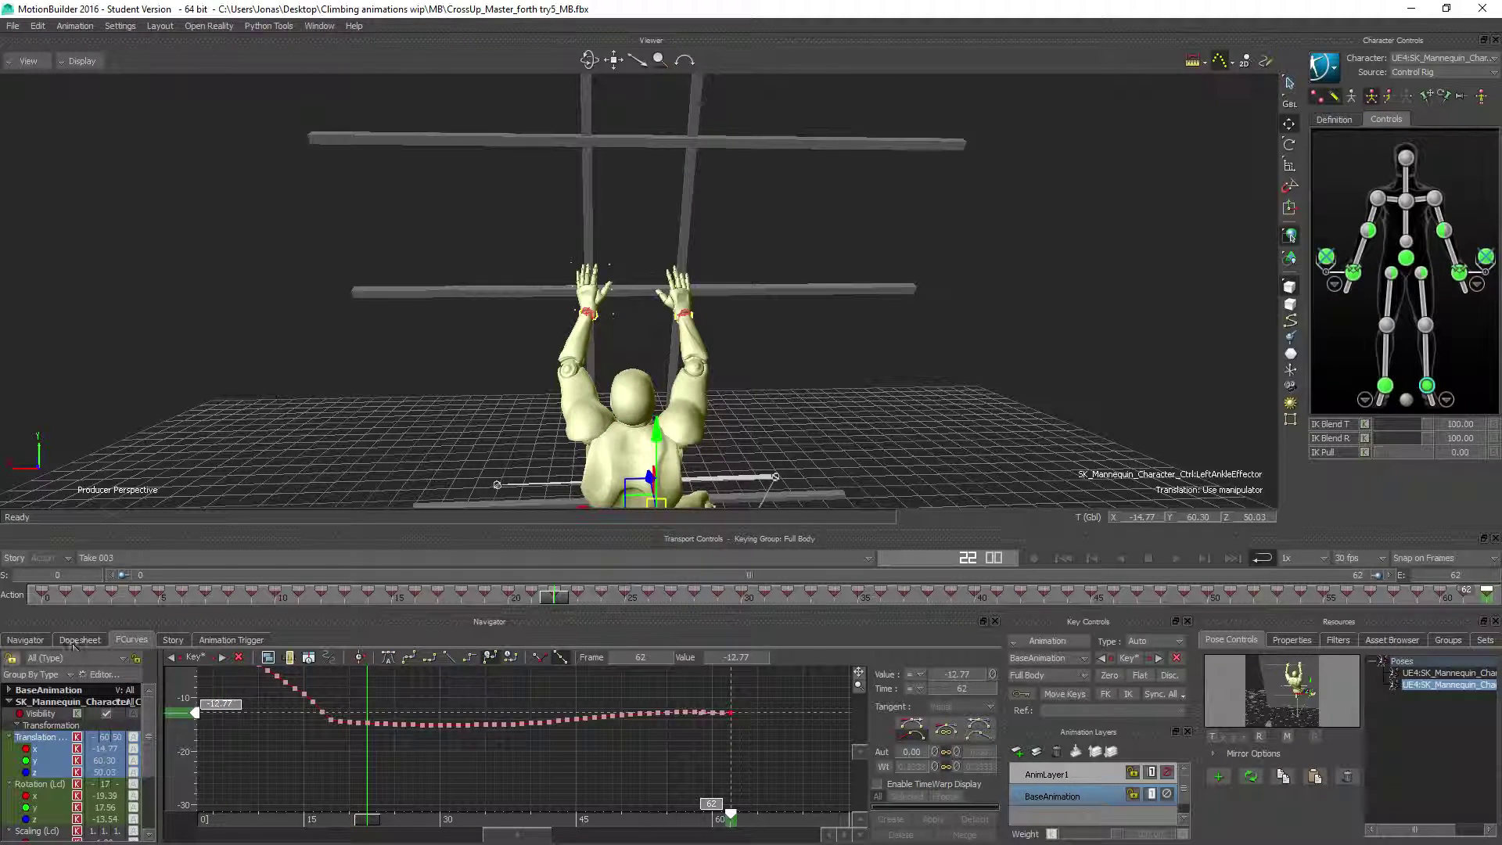
{"action": "left_click", "coordinate": [25, 640]}
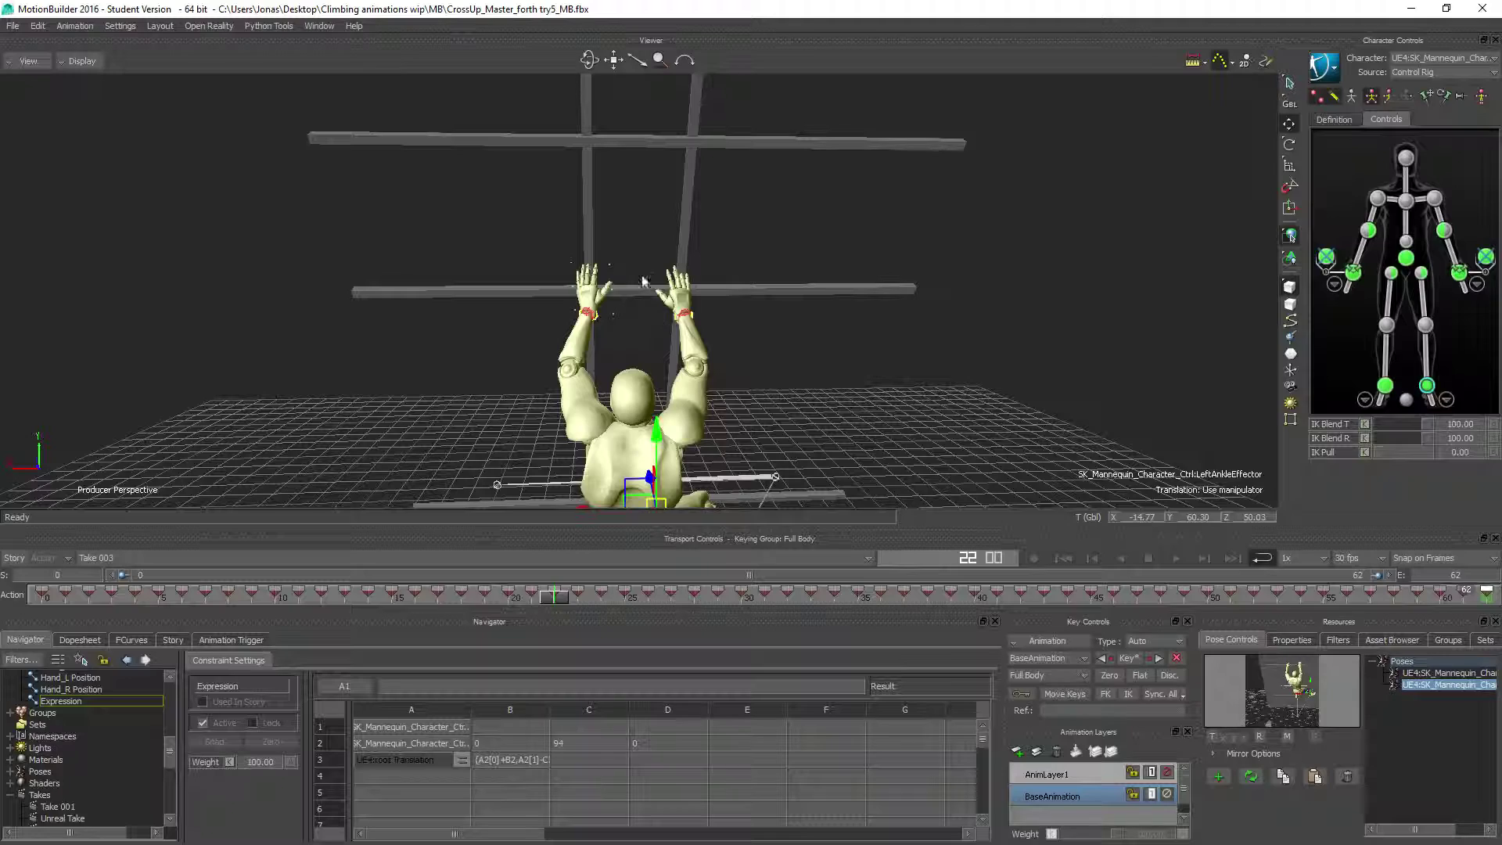
{"action": "left_click_drag", "start_coordinate": [556, 599], "coordinate": [6, 533]}
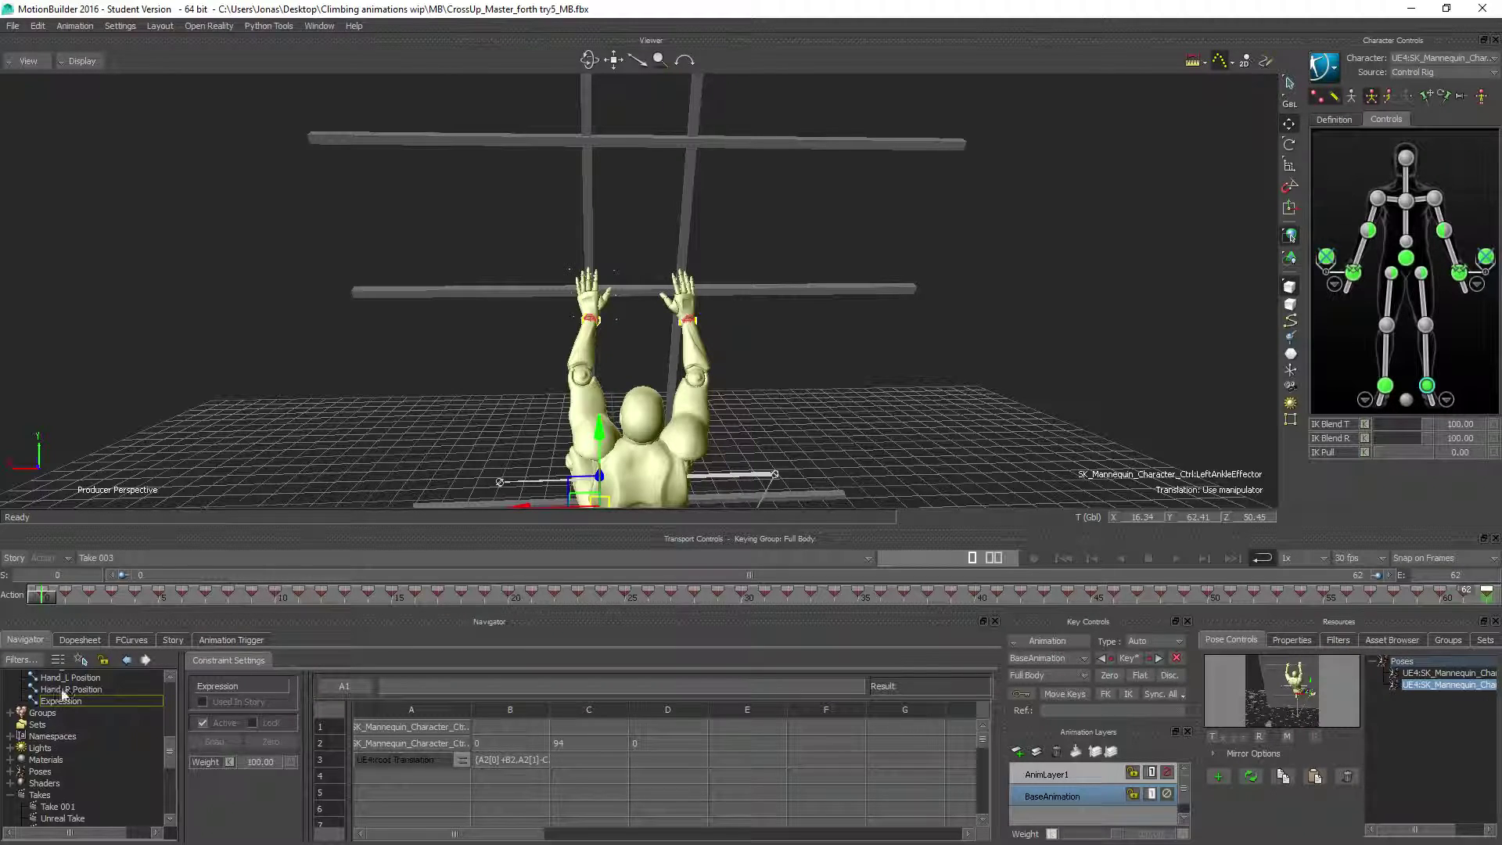
{"action": "left_click", "coordinate": [62, 690]}
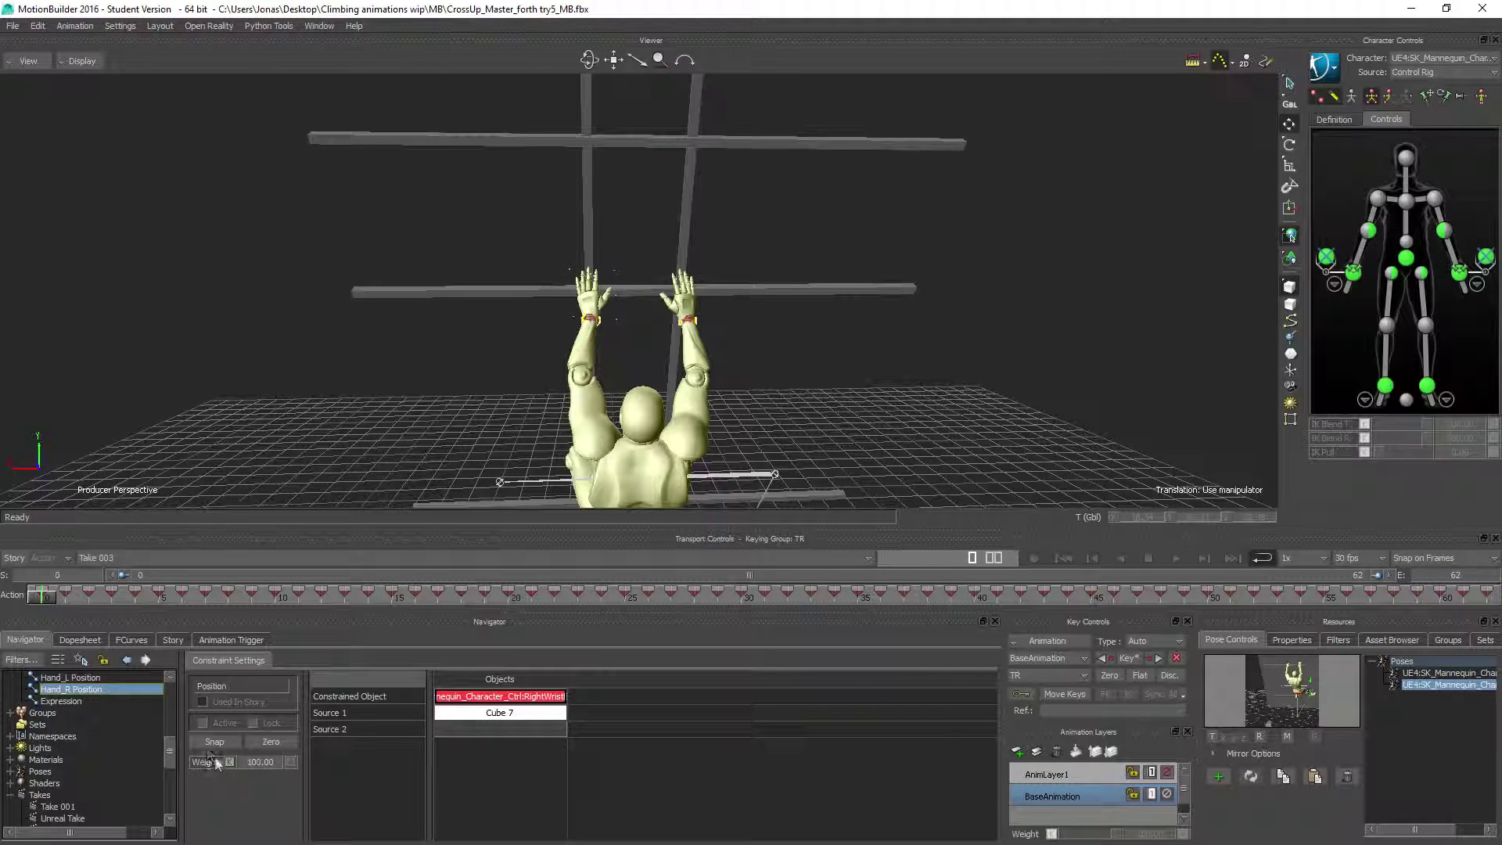
{"action": "left_click", "coordinate": [214, 746]}
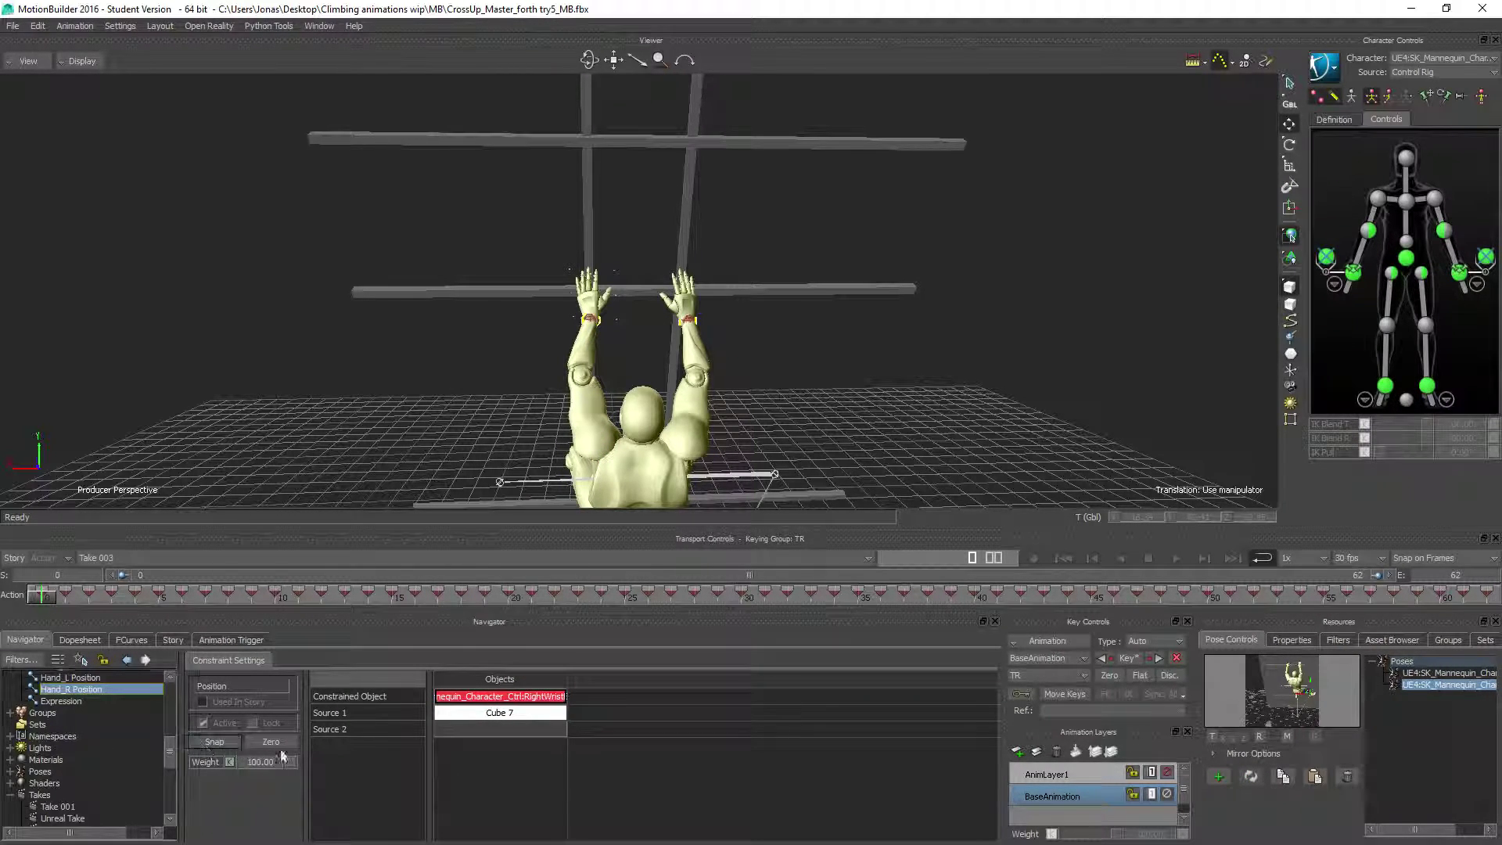
Step: Select the right wrist effector and play back and scrub the take to examine the right hand's contact with the bar
{"action": "left_click_drag", "start_coordinate": [45, 604], "coordinate": [1484, 603]}
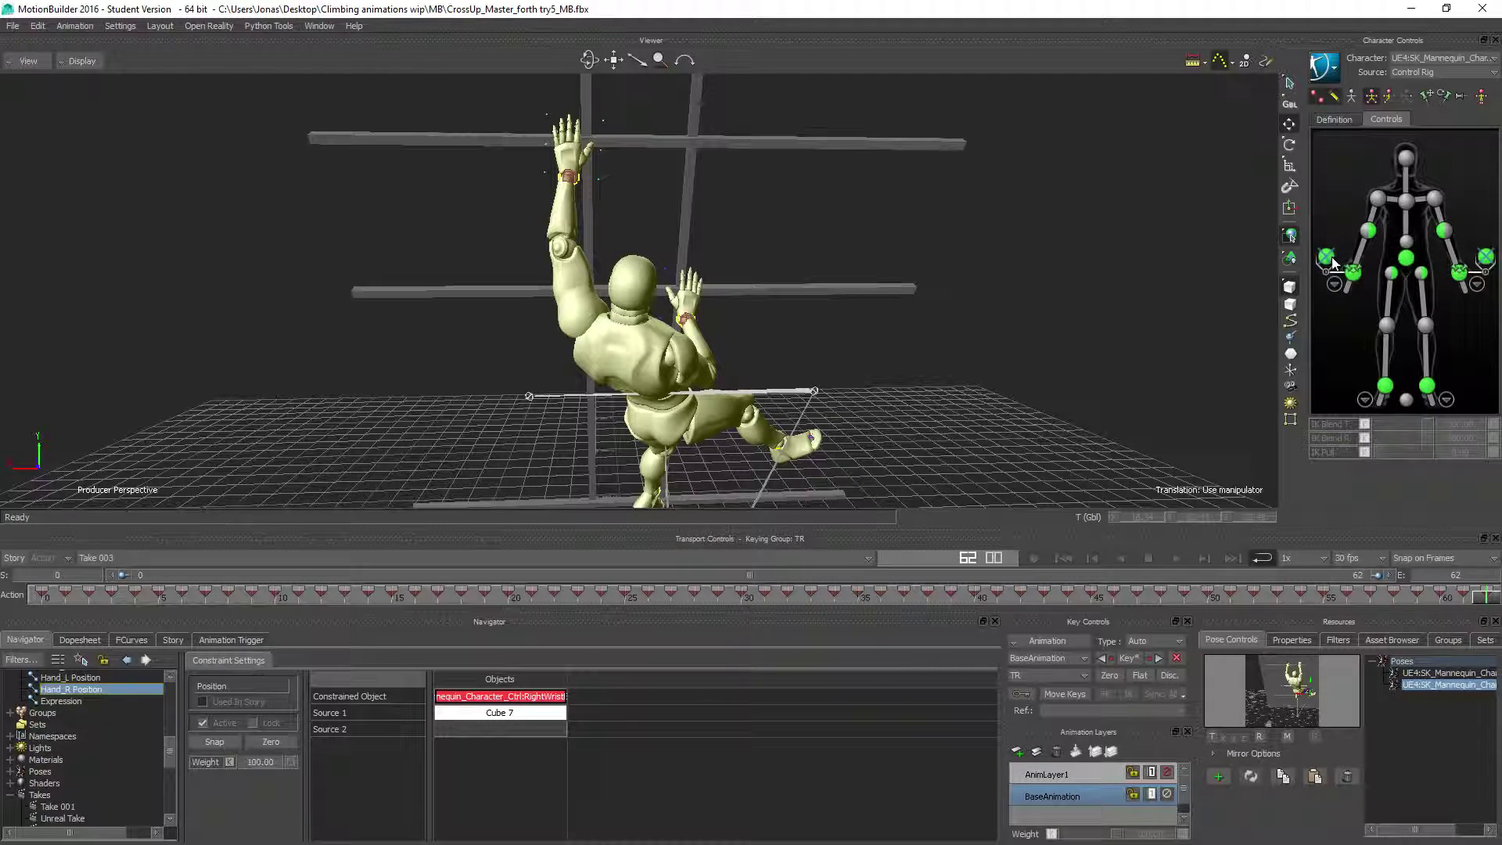
{"action": "left_click", "coordinate": [1351, 273]}
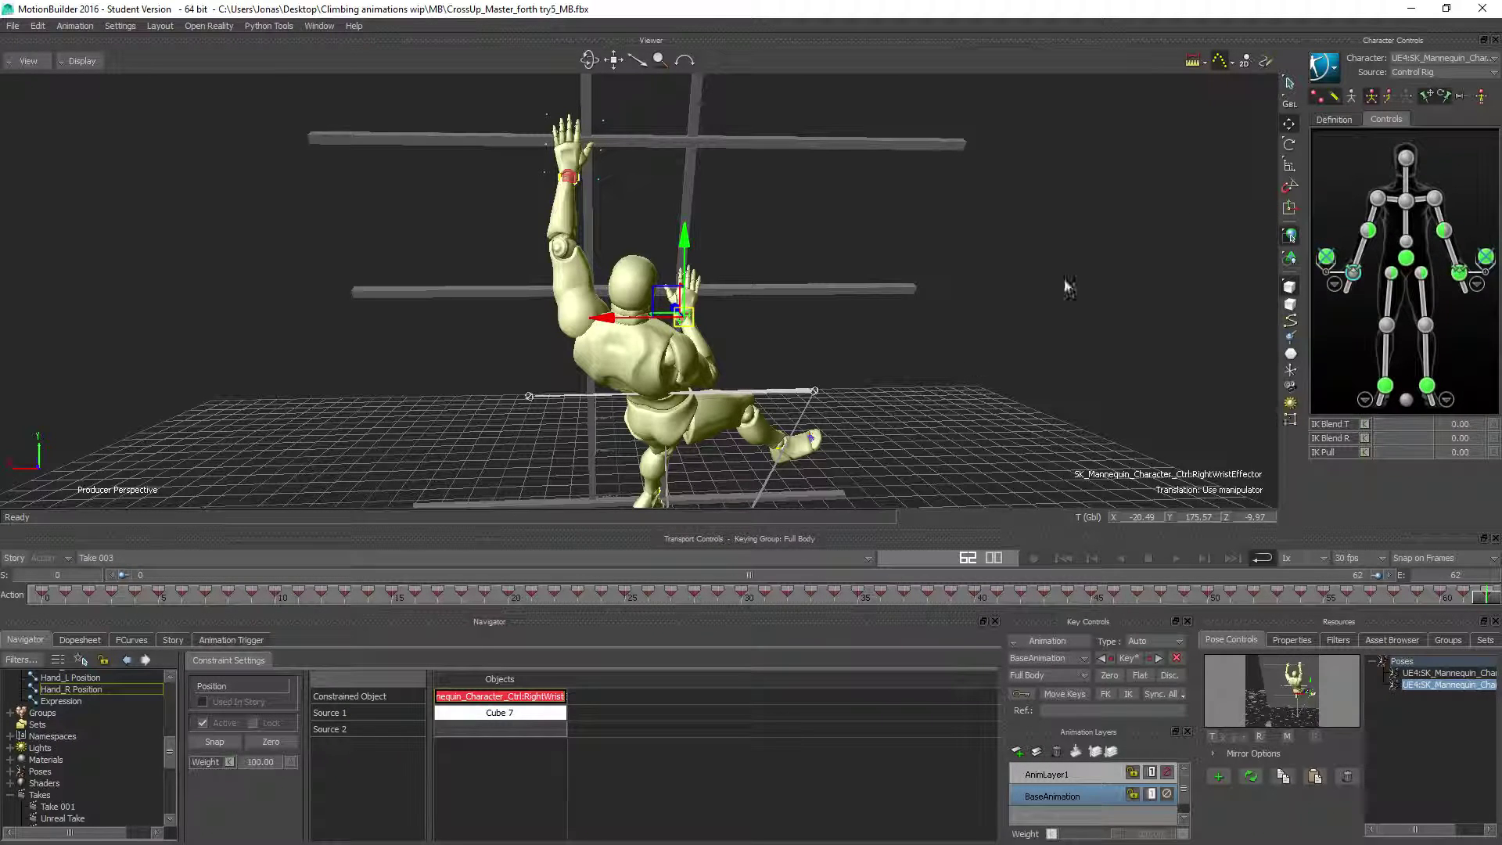
{"action": "left_click", "coordinate": [1176, 557]}
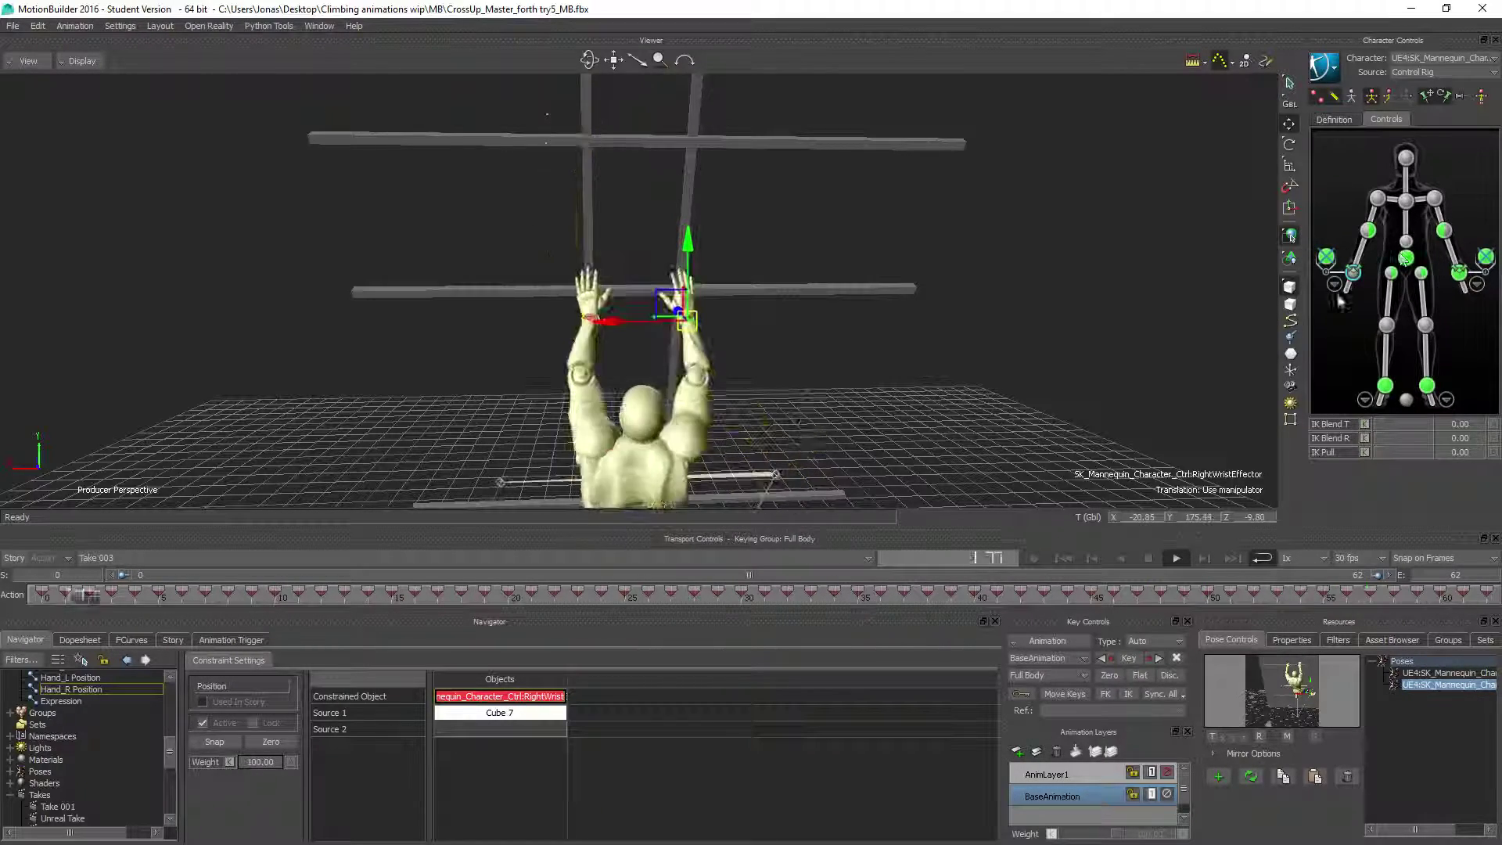
{"action": "left_click", "coordinate": [1156, 554]}
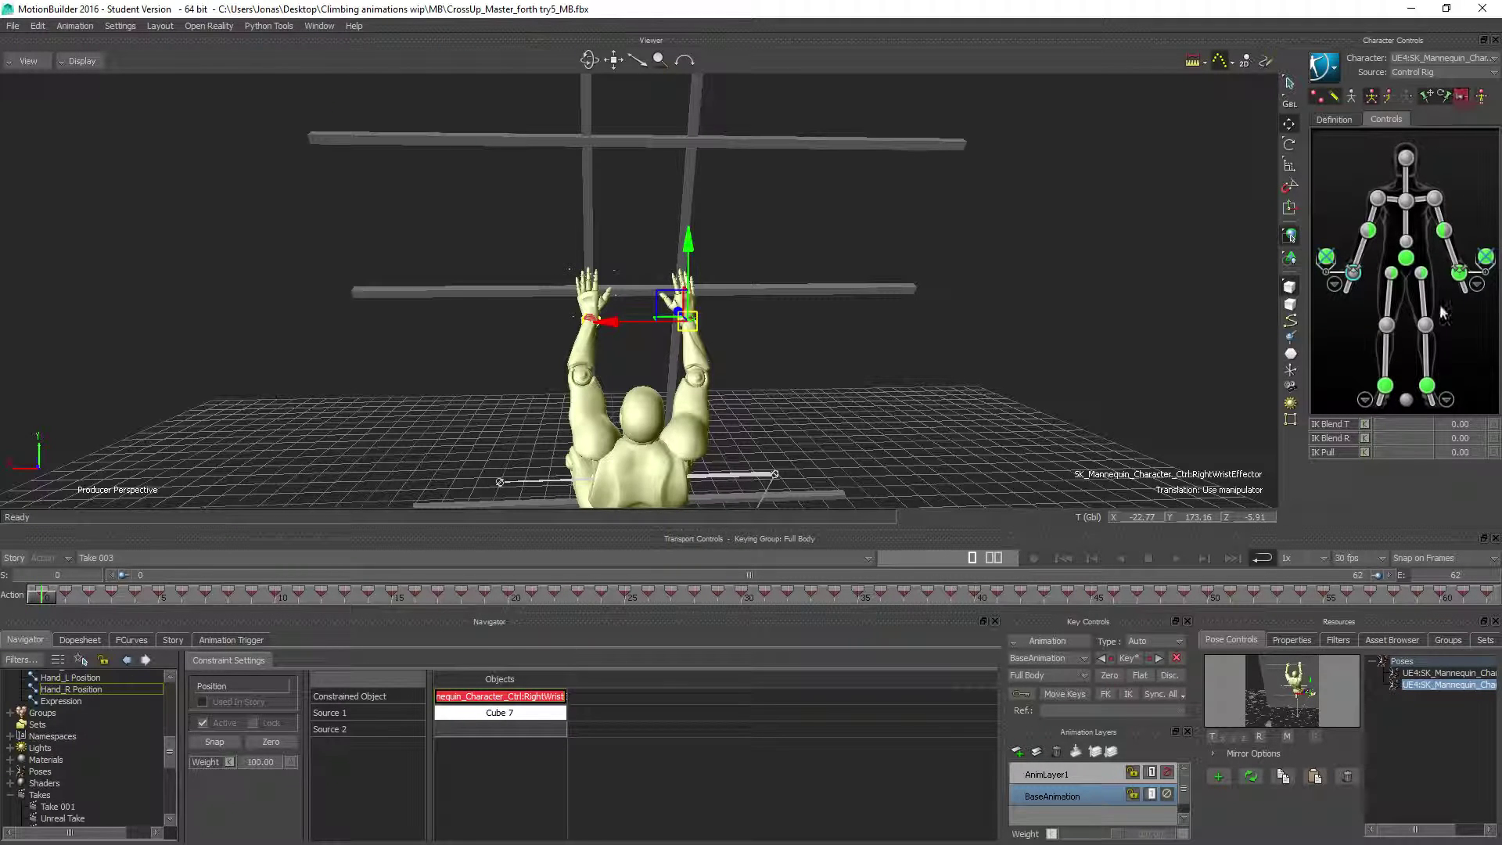
{"action": "left_click", "coordinate": [1174, 558]}
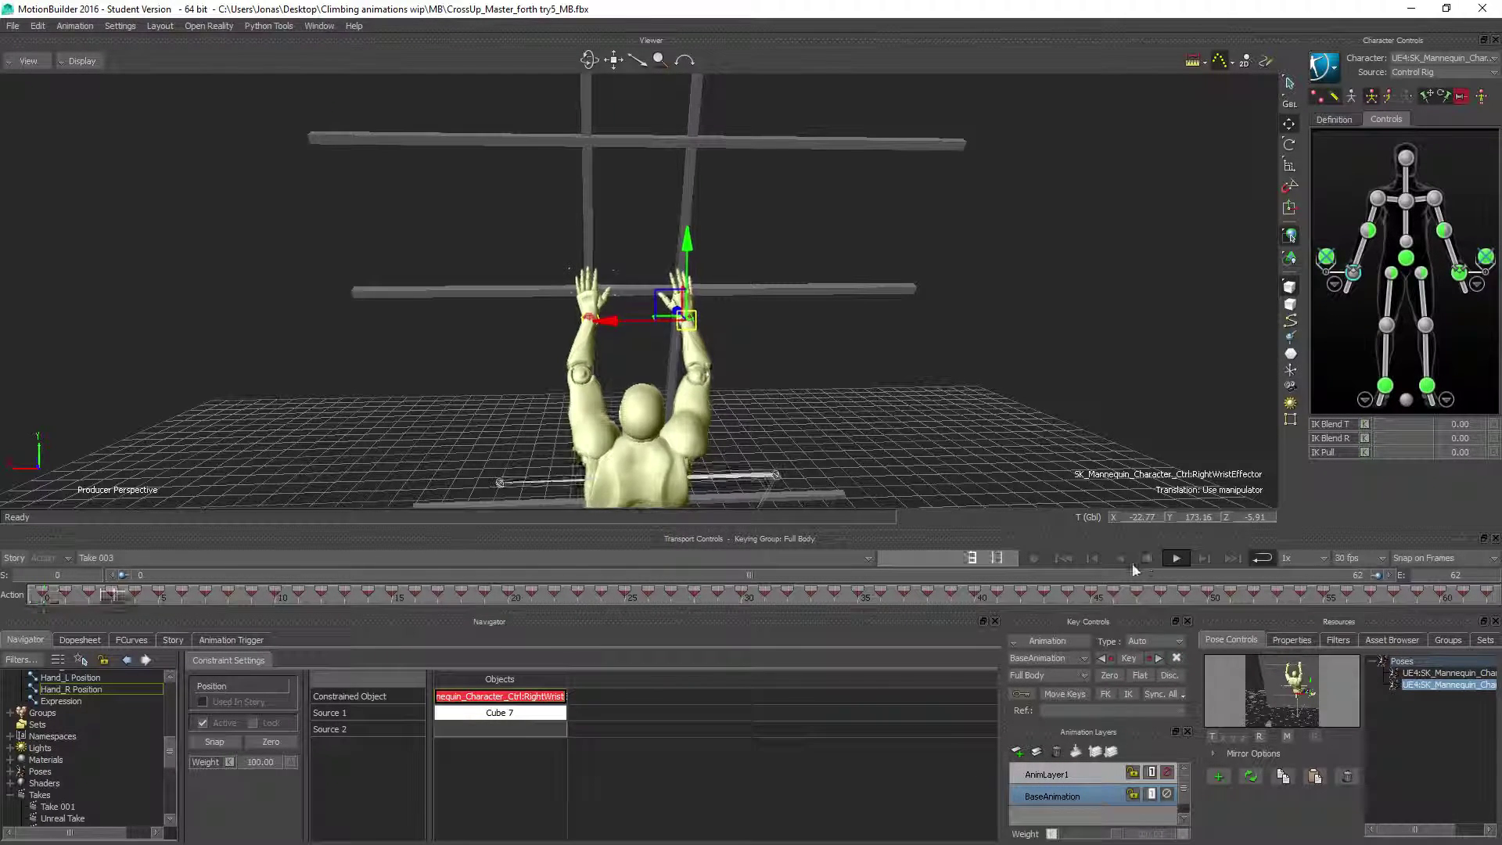
{"action": "left_click", "coordinate": [1142, 560]}
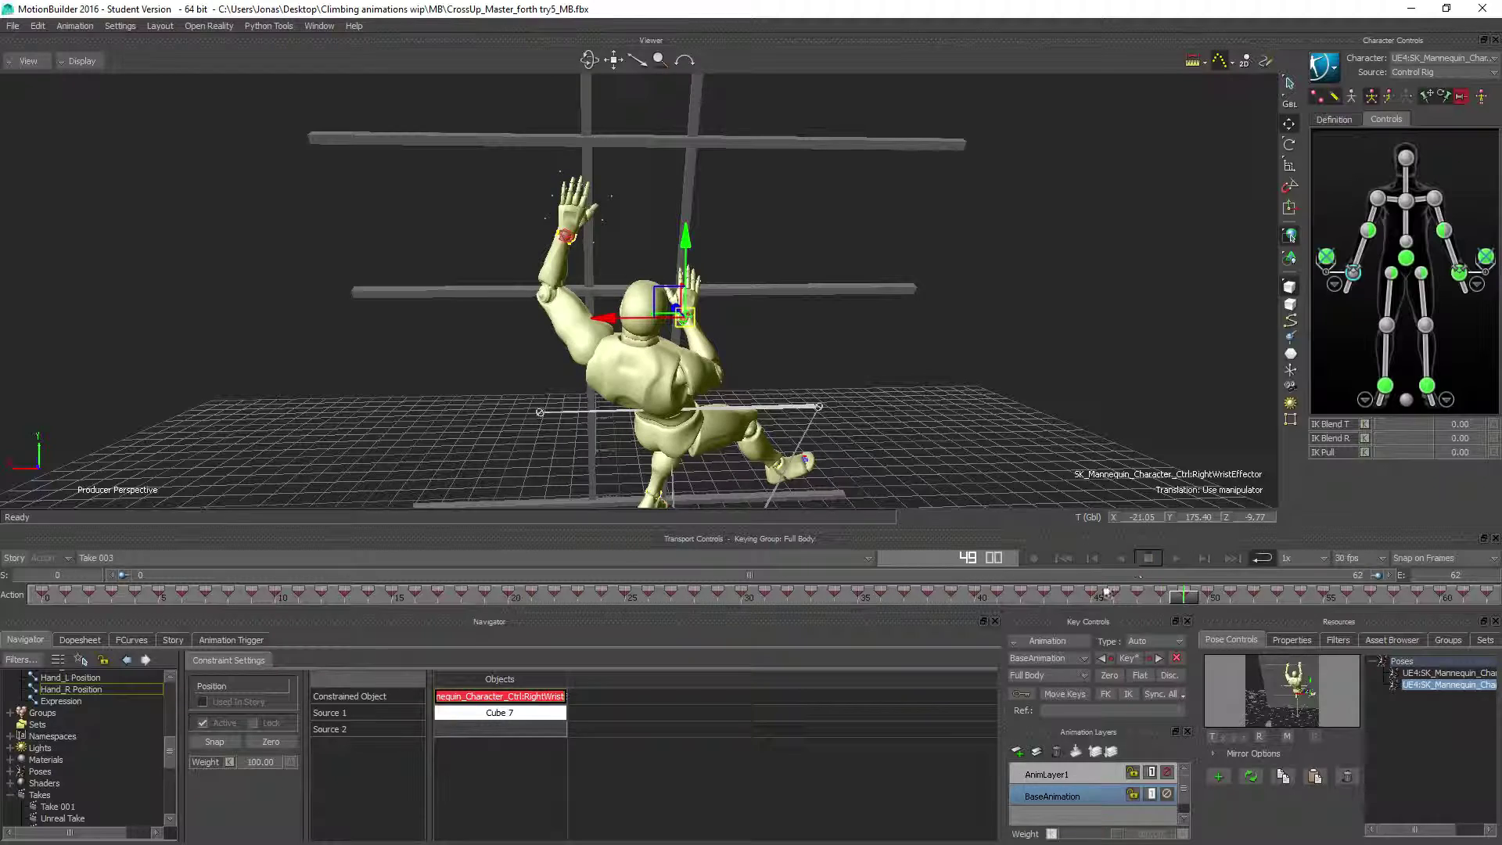
{"action": "left_click_drag", "start_coordinate": [1189, 601], "coordinate": [457, 606]}
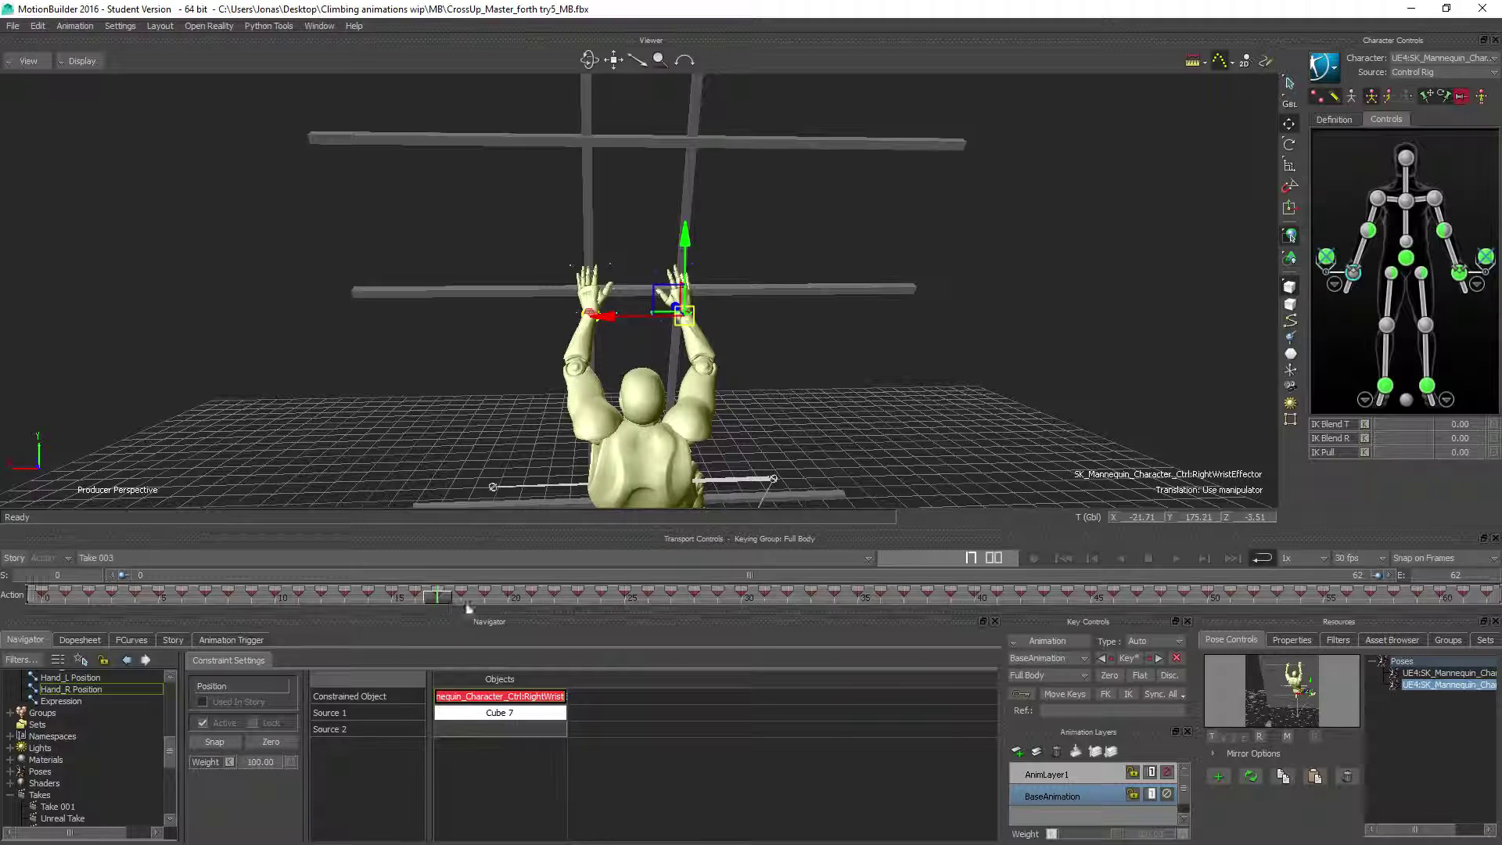
Step: With AnimLayer1 active, go to frame 15 and set the right wrist effector's IK Blend T and IK Blend R to 100
{"action": "left_click", "coordinate": [1055, 775]}
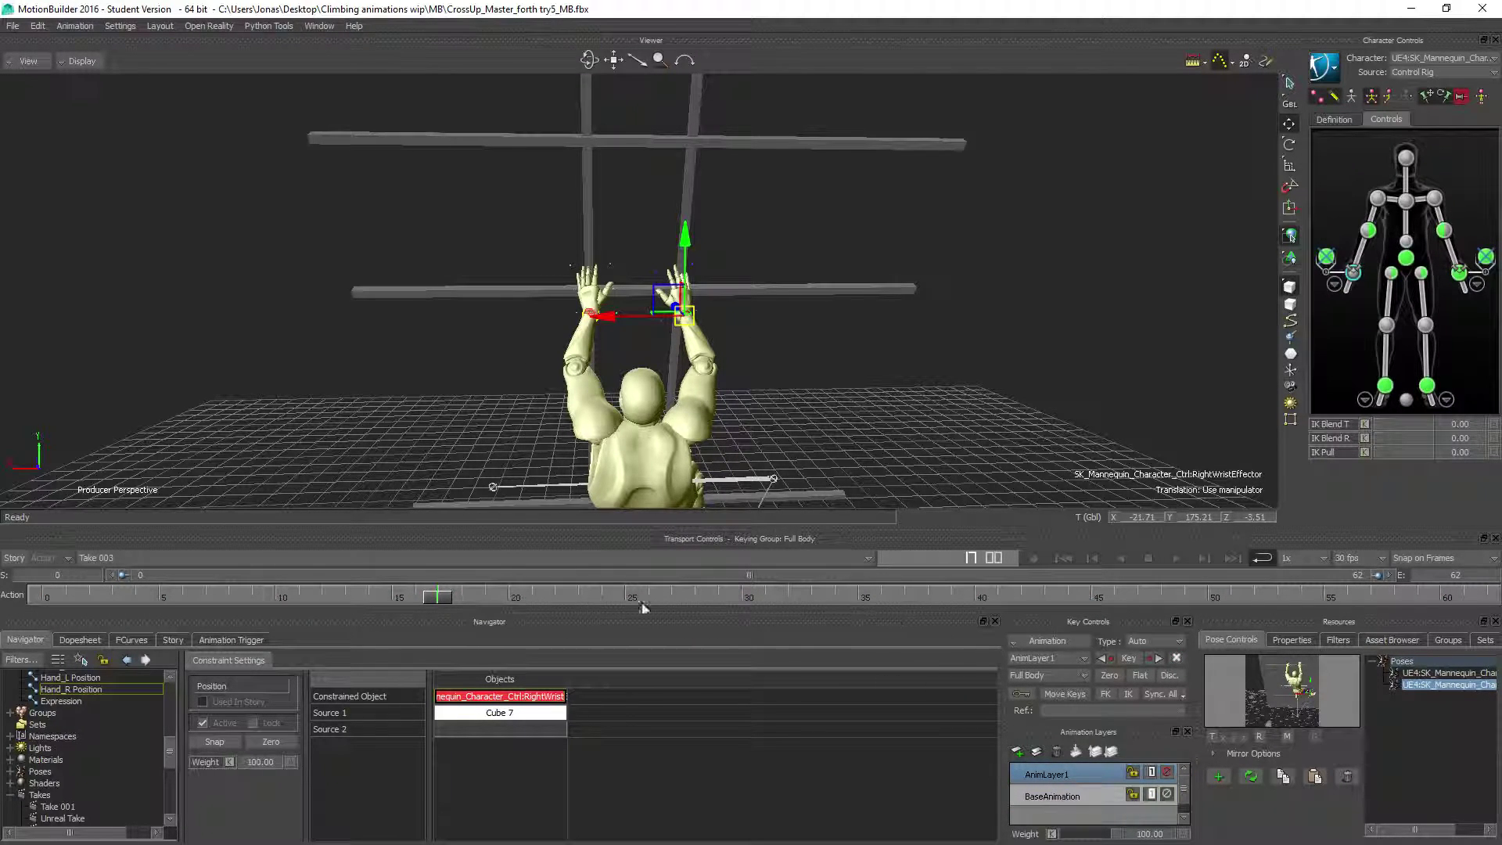
{"action": "left_click_drag", "start_coordinate": [432, 597], "coordinate": [396, 571]}
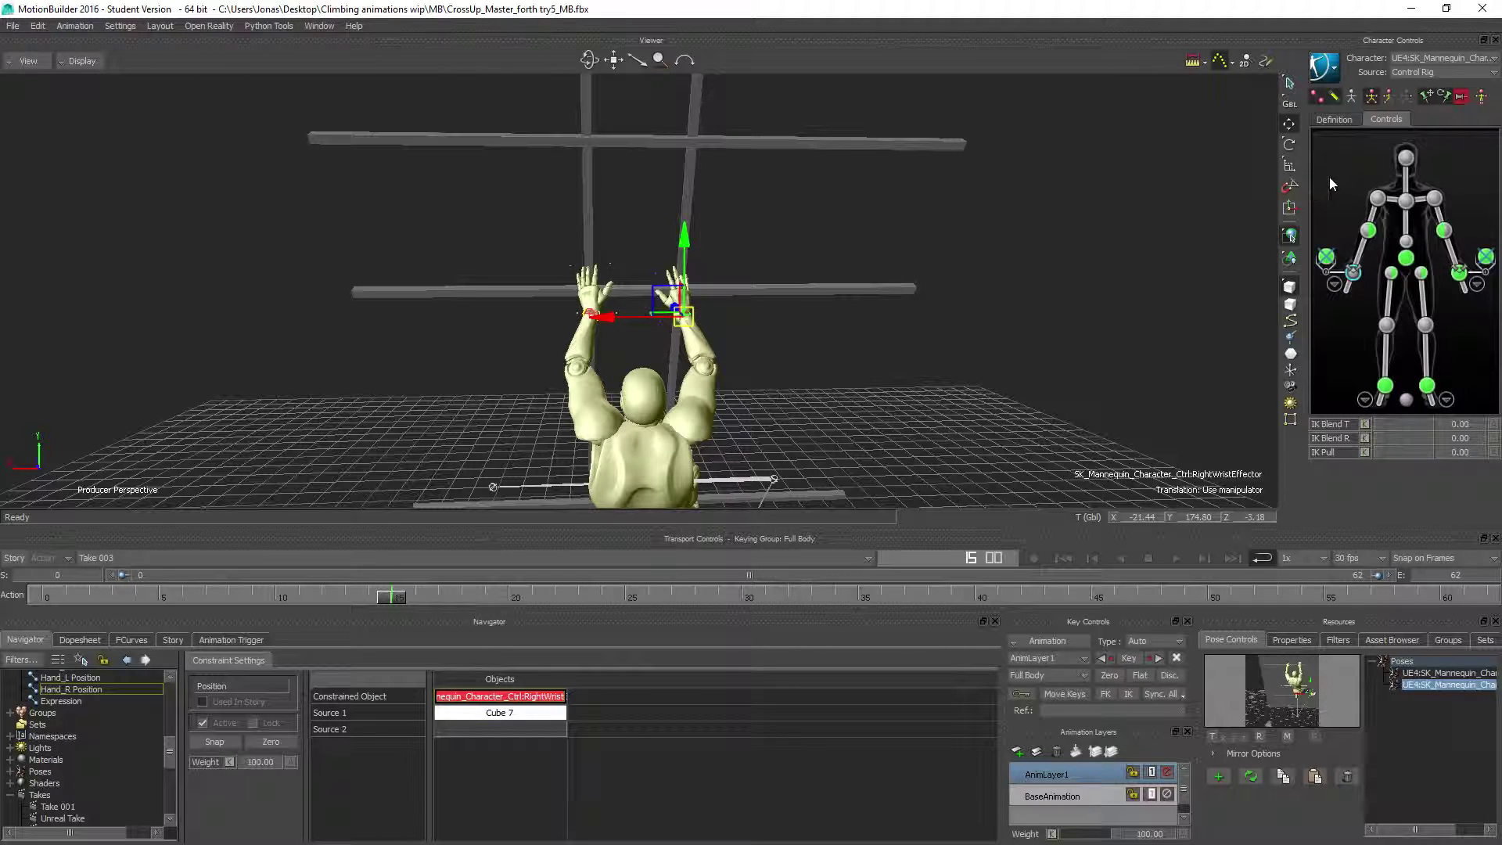
{"action": "left_click", "coordinate": [1368, 230]}
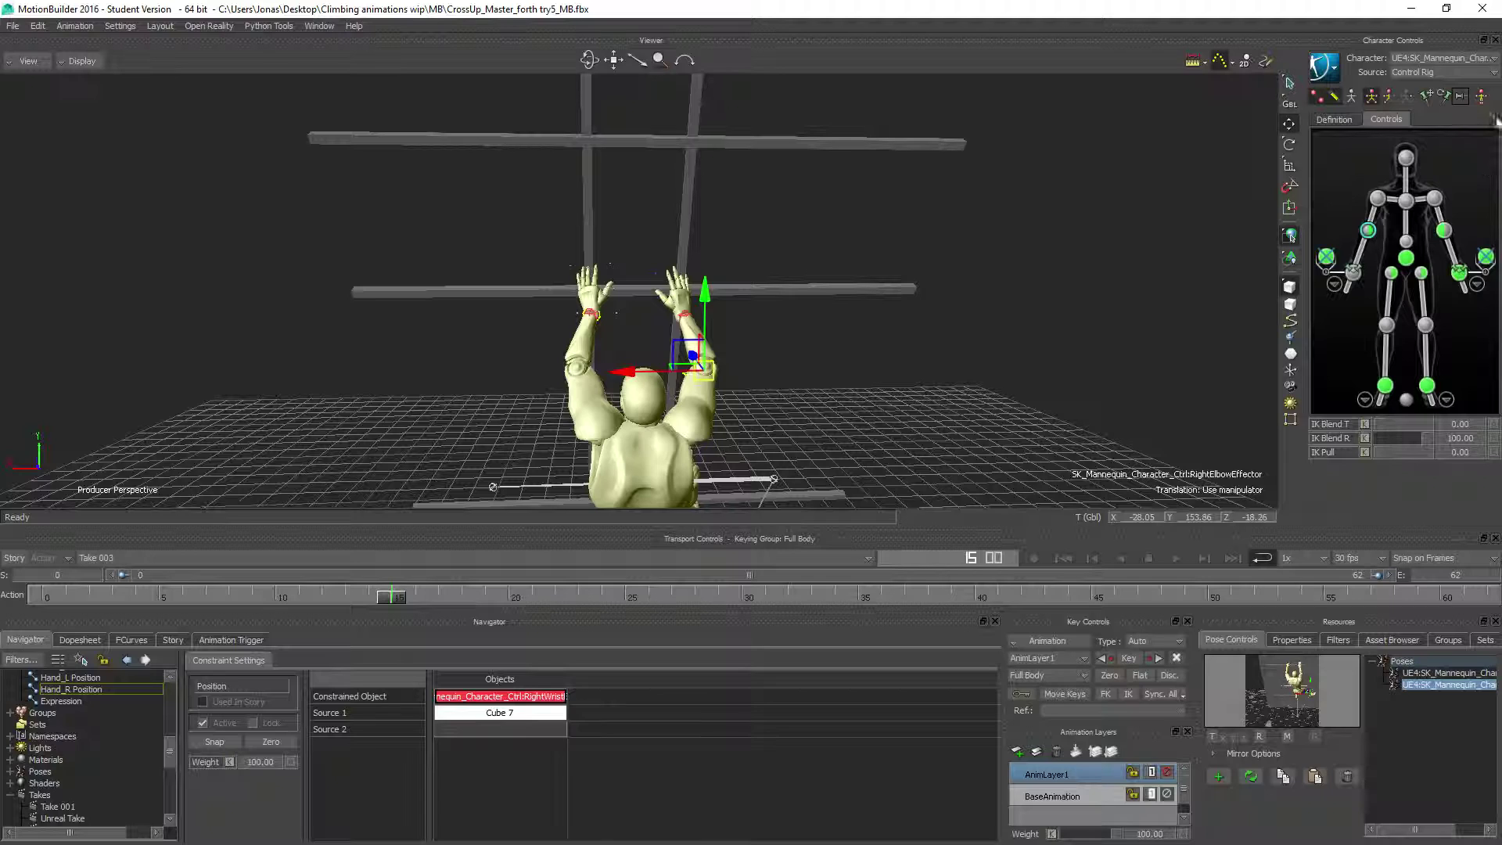
{"action": "left_click", "coordinate": [1354, 274]}
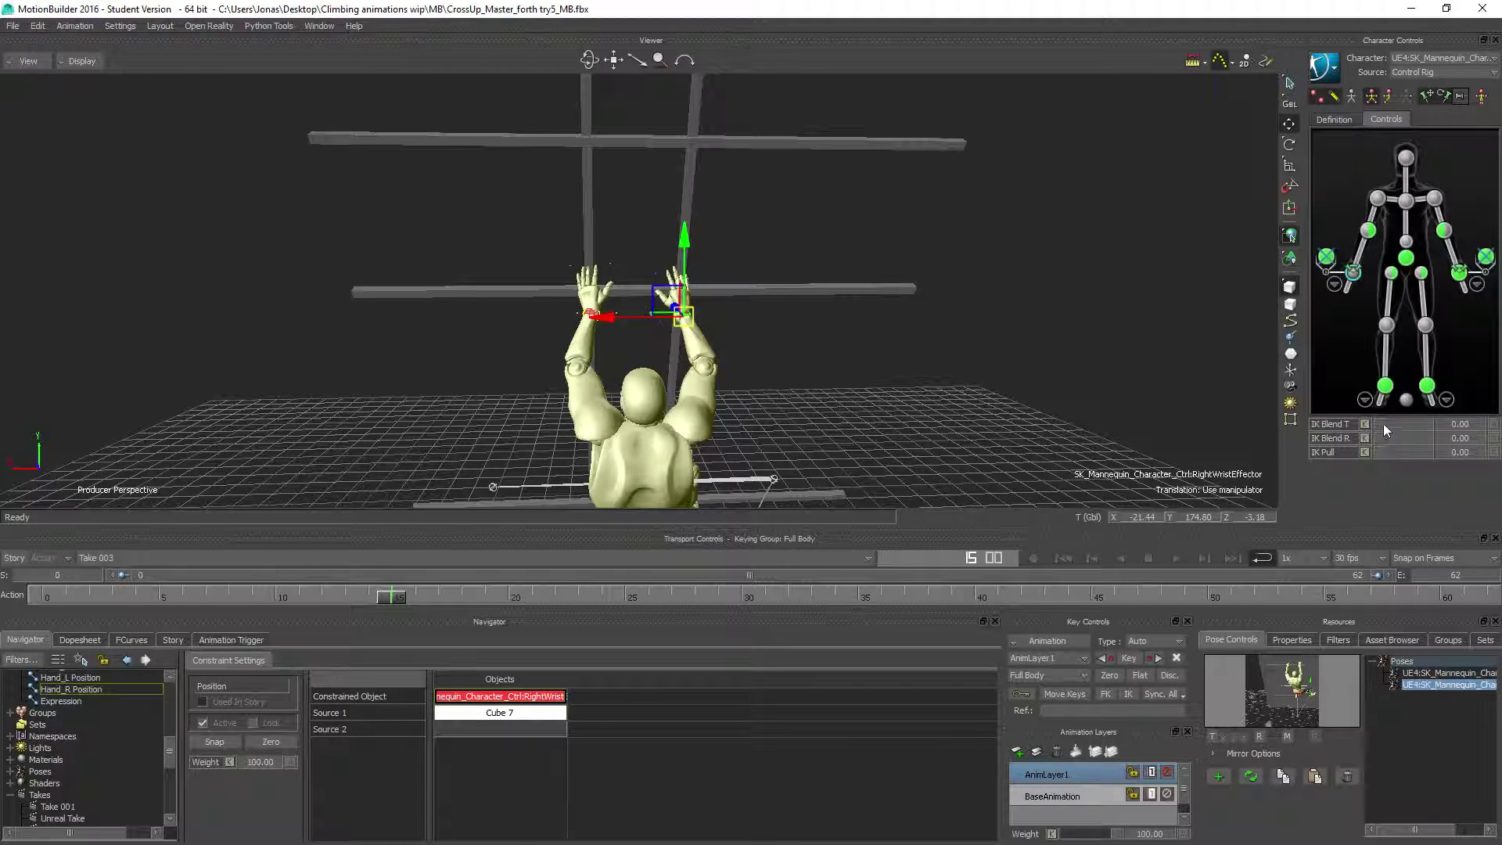
{"action": "left_click_drag", "start_coordinate": [1385, 429], "coordinate": [1390, 438]}
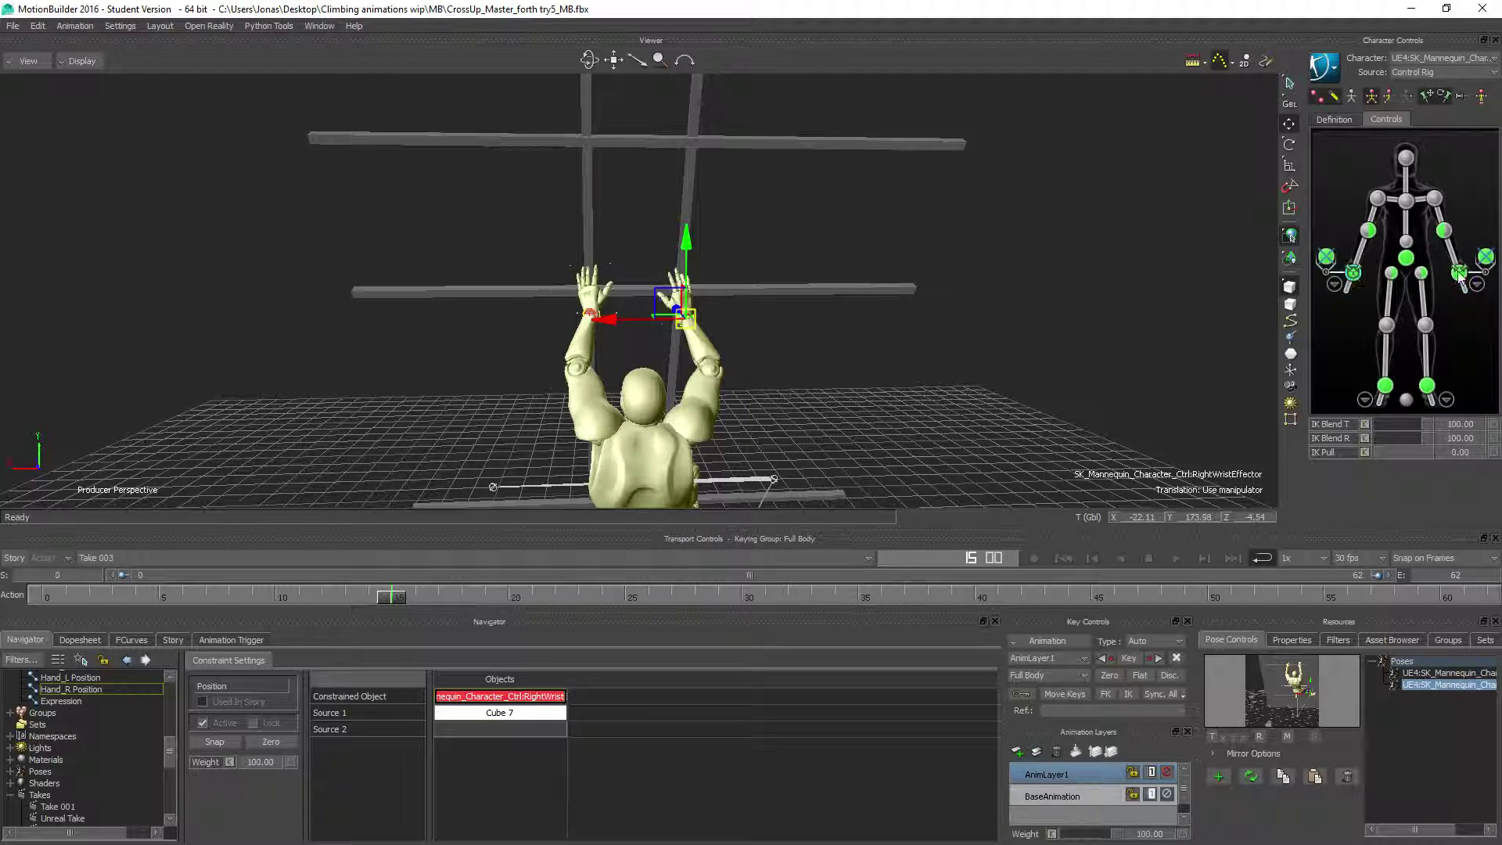
Step: Key the full-body pose on AnimLayer1 at frame 0, and at frame 19 move both elbow effectors inward and slightly down and key them
{"action": "left_click", "coordinate": [1369, 231]}
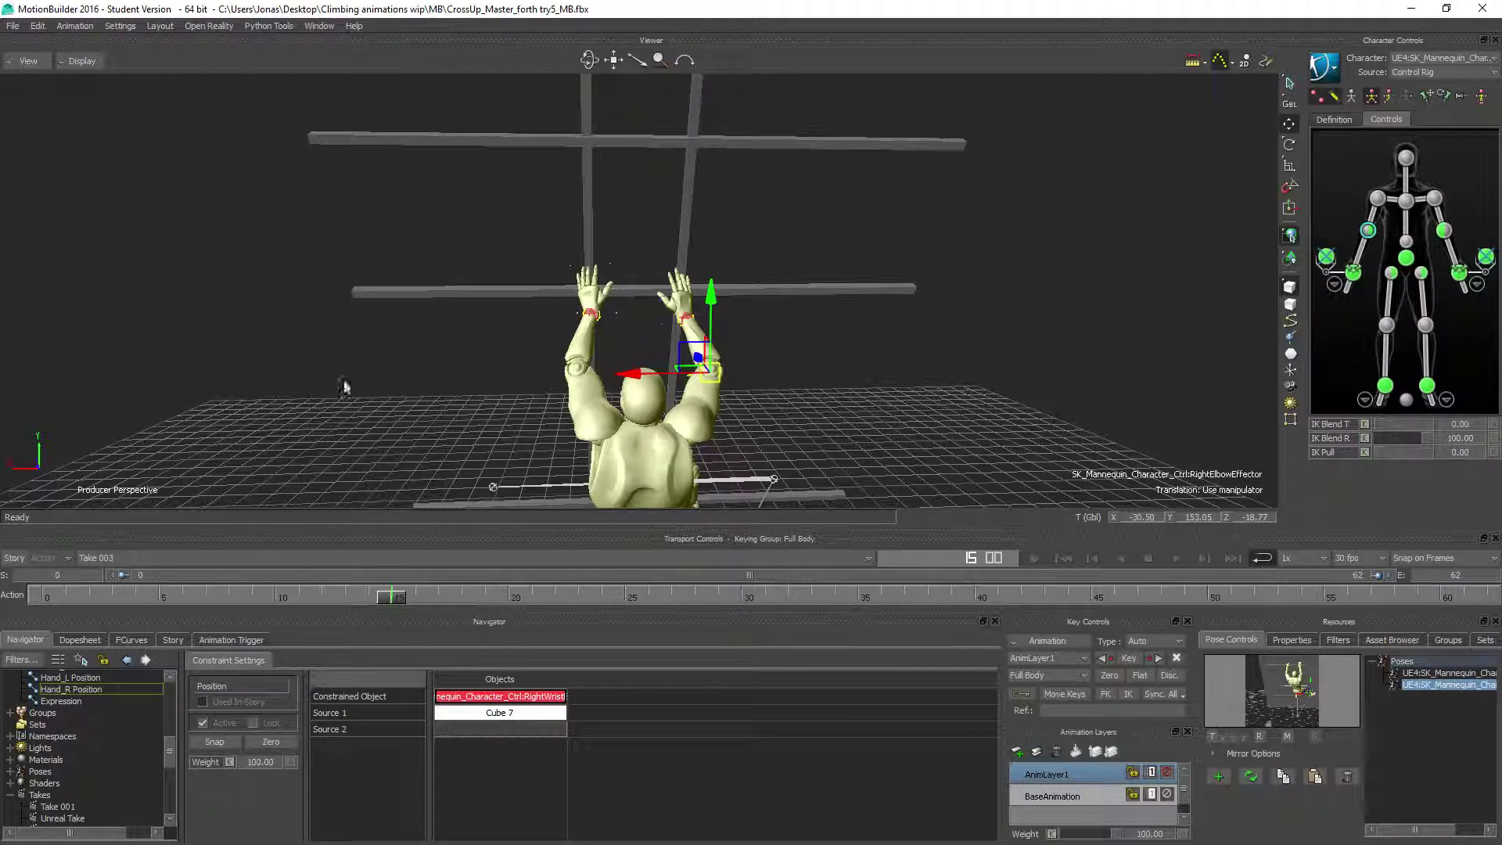
{"action": "left_click_drag", "start_coordinate": [385, 597], "coordinate": [10, 602]}
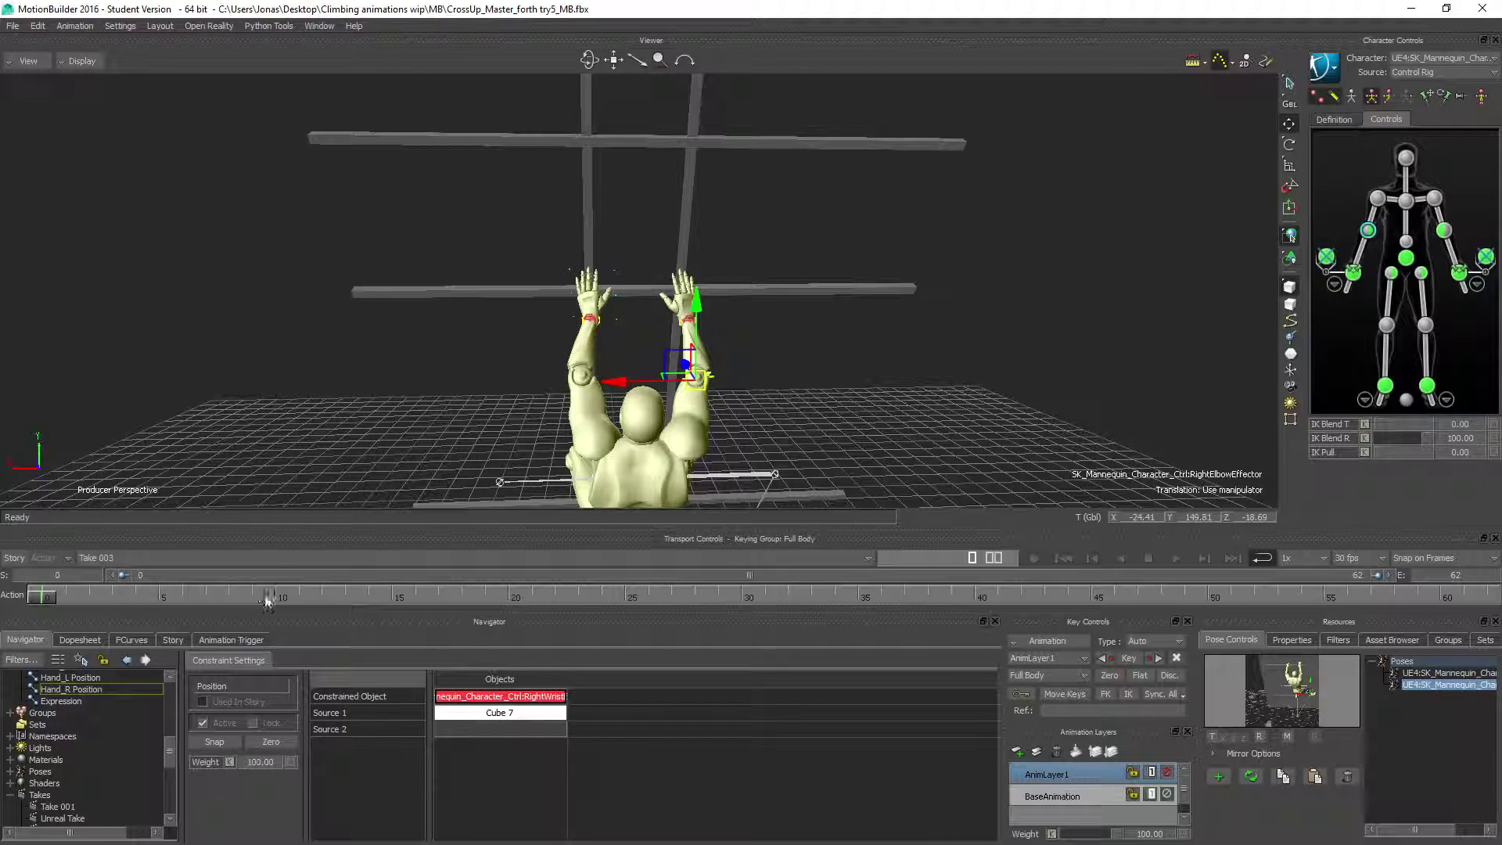
{"action": "left_click_drag", "start_coordinate": [45, 599], "coordinate": [484, 598]}
{"action": "left_click_drag", "start_coordinate": [709, 296], "coordinate": [694, 344]}
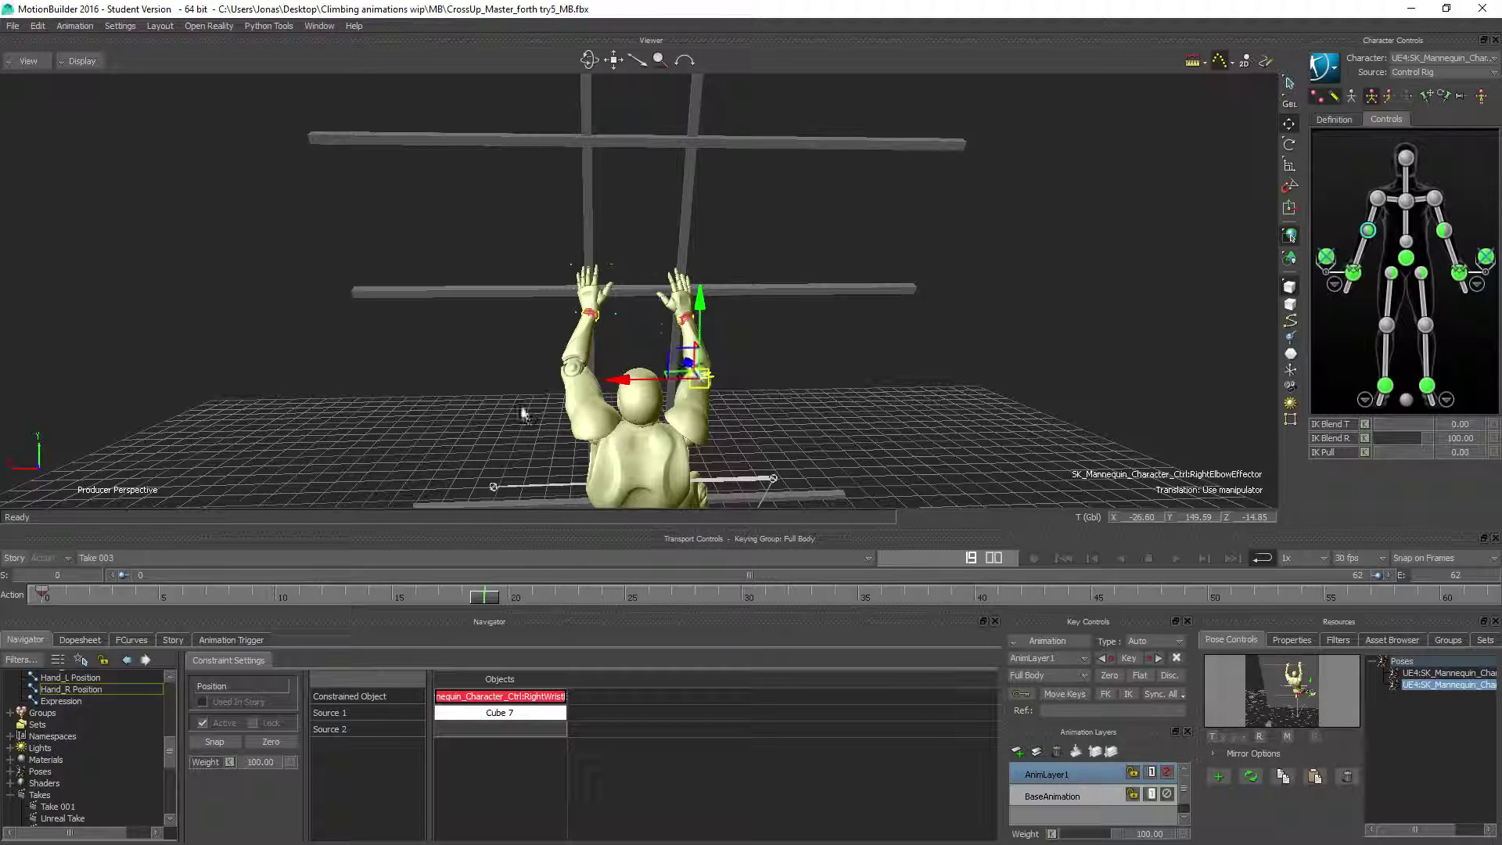
{"action": "left_click", "coordinate": [1444, 232]}
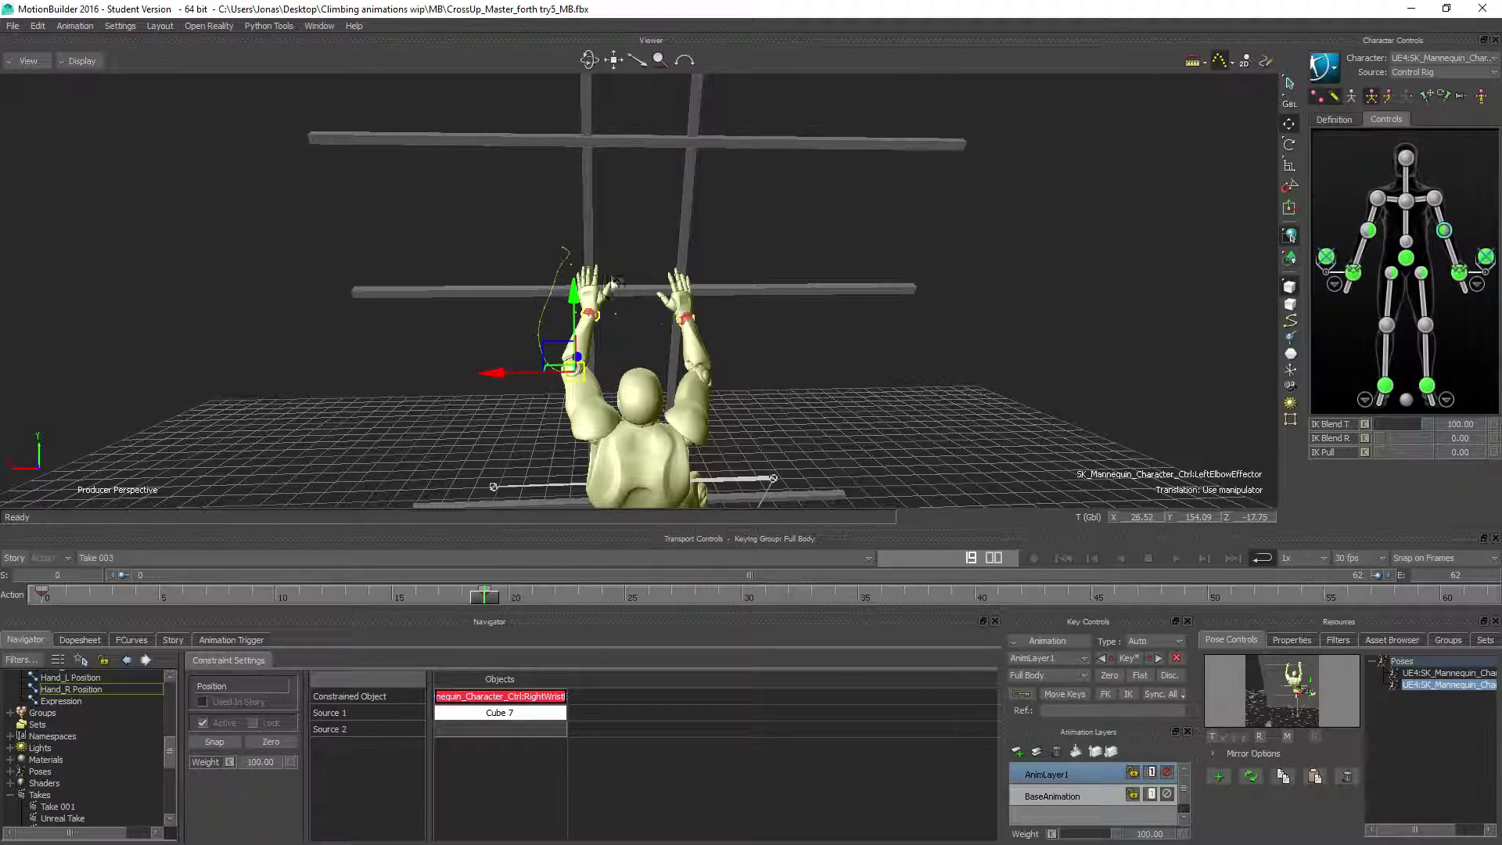
{"action": "left_click_drag", "start_coordinate": [572, 309], "coordinate": [551, 344]}
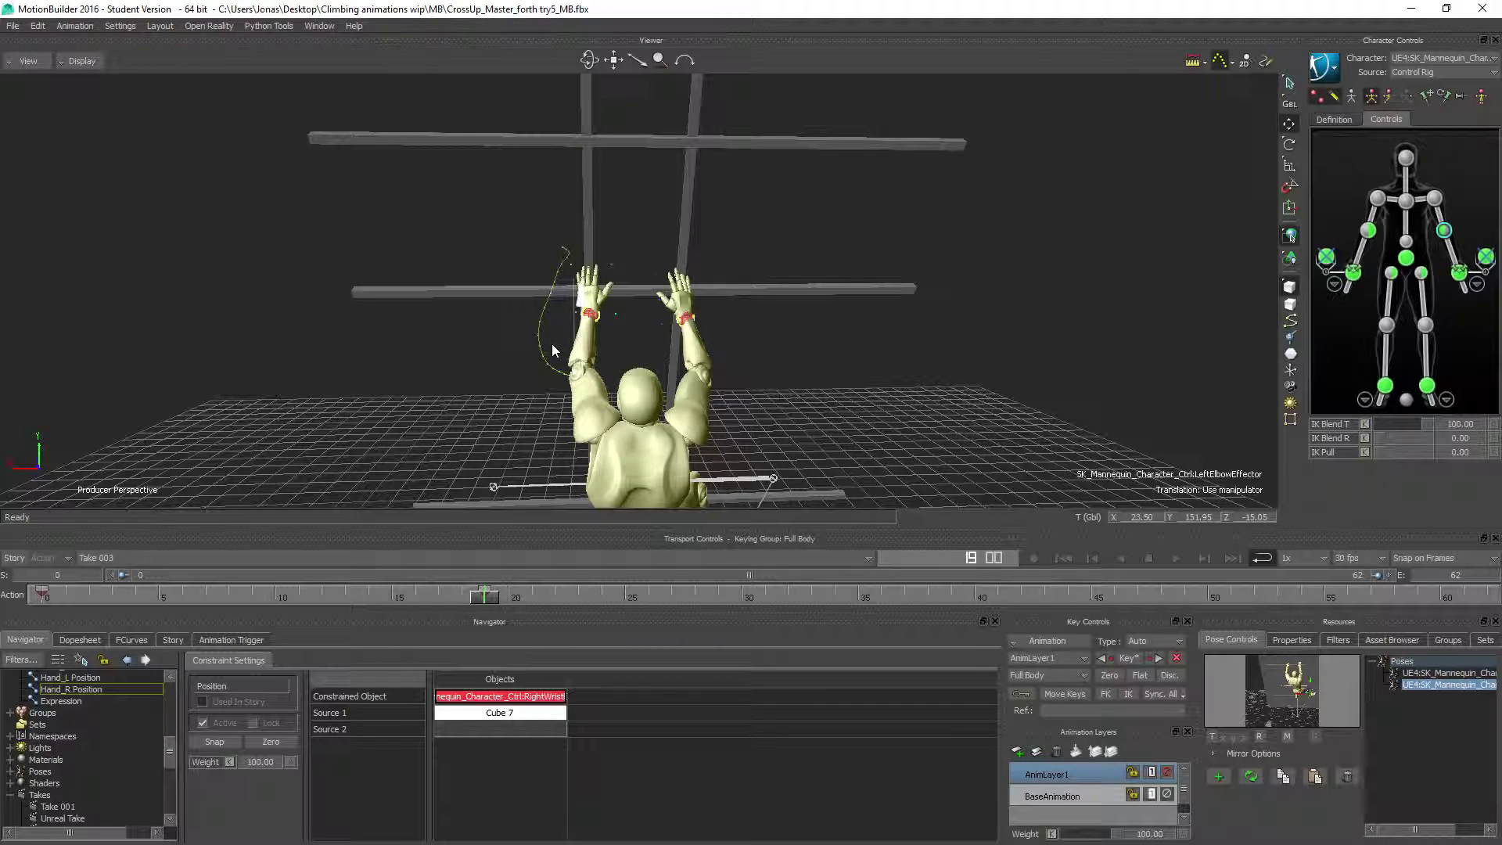
Step: At frame 31, adjust the right elbow effector and the hips effector, and key the corrected pose
{"action": "left_click_drag", "start_coordinate": [485, 602], "coordinate": [764, 596]}
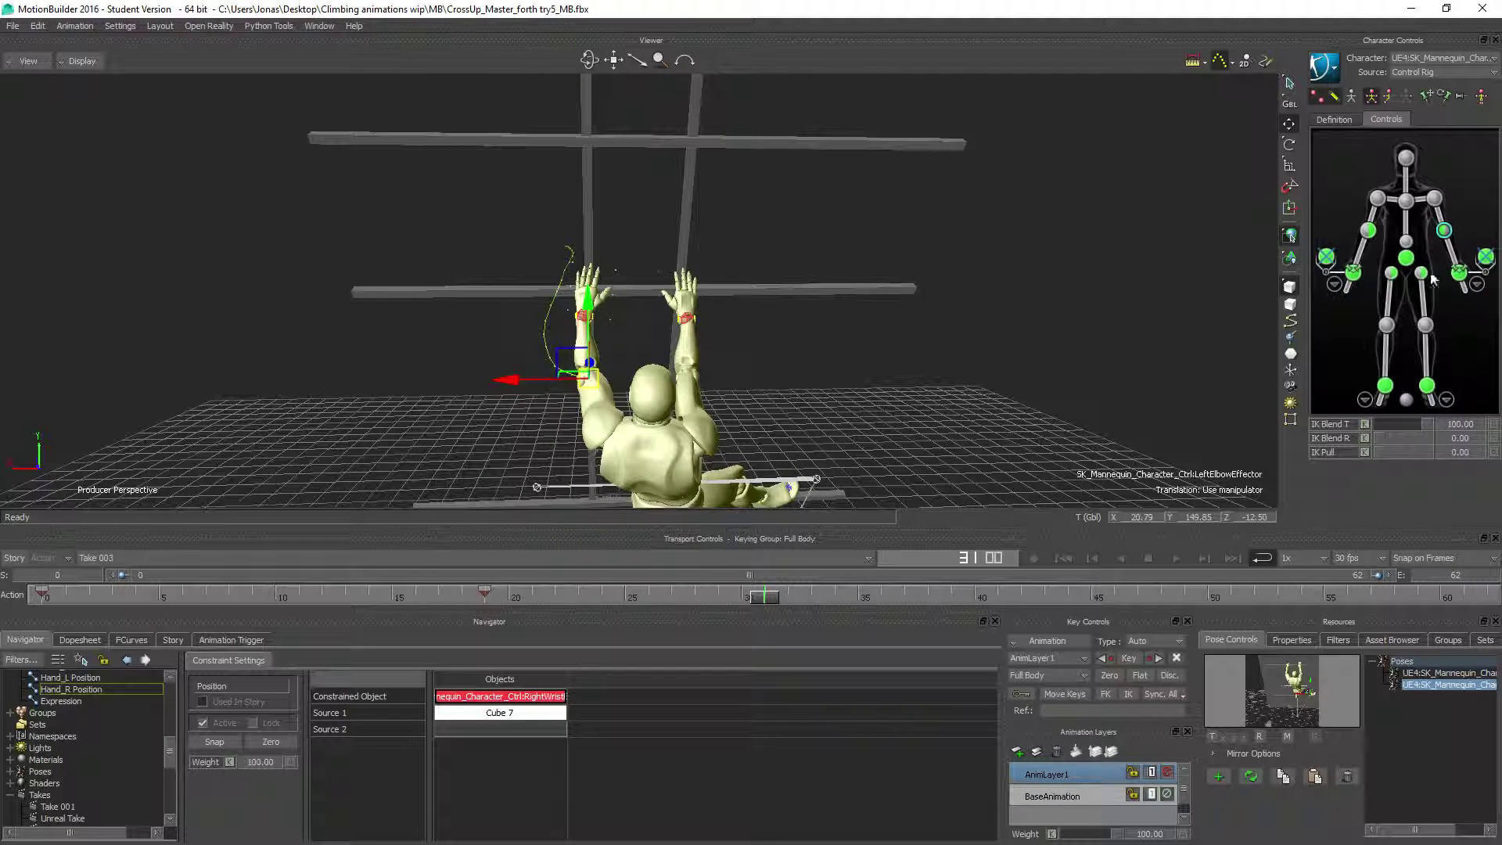
{"action": "left_click", "coordinate": [1368, 231]}
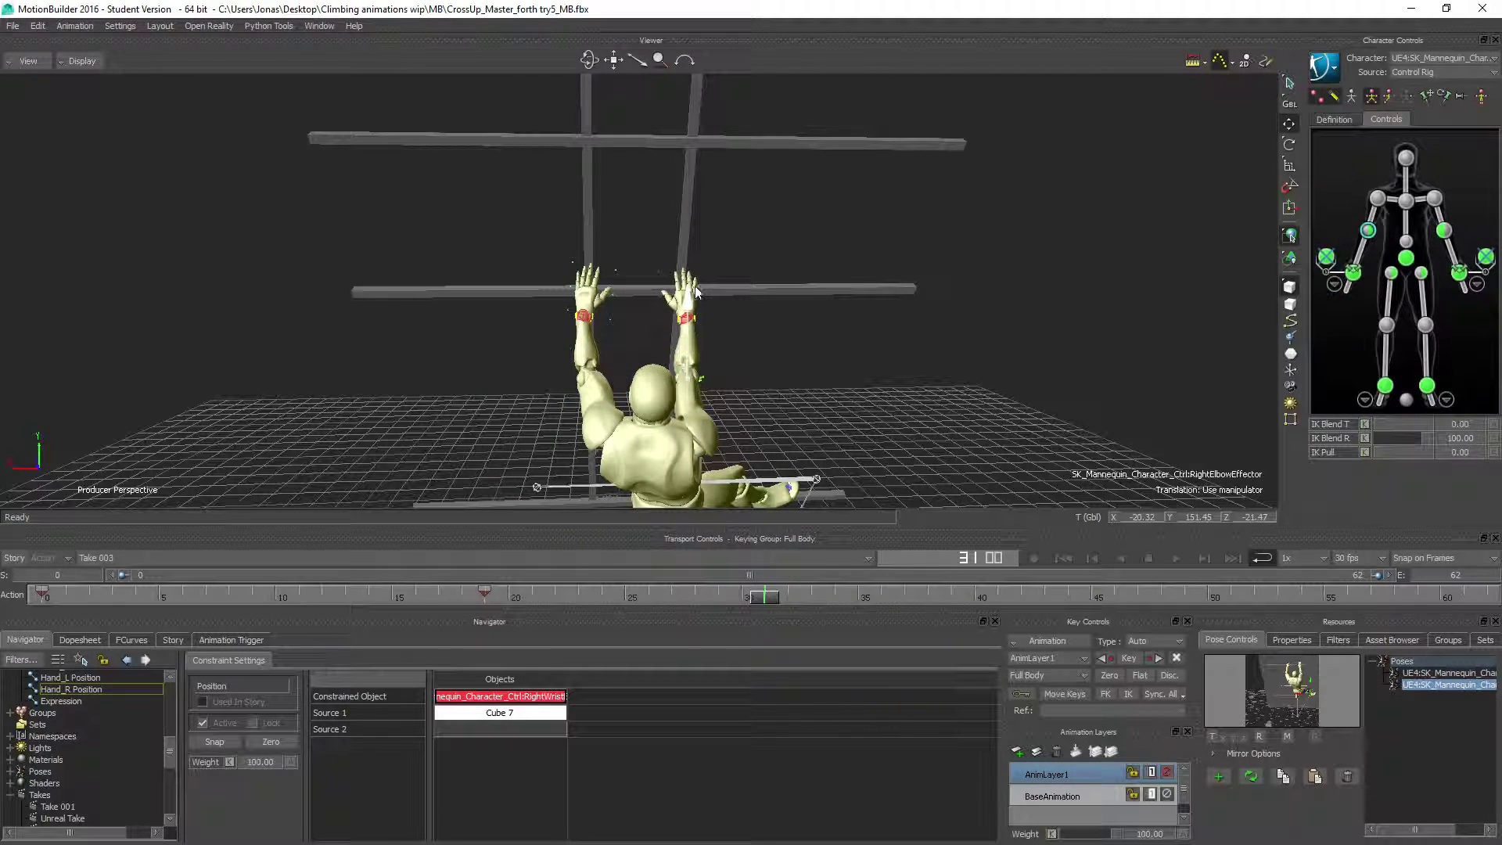
{"action": "left_click_drag", "start_coordinate": [602, 381], "coordinate": [633, 392]}
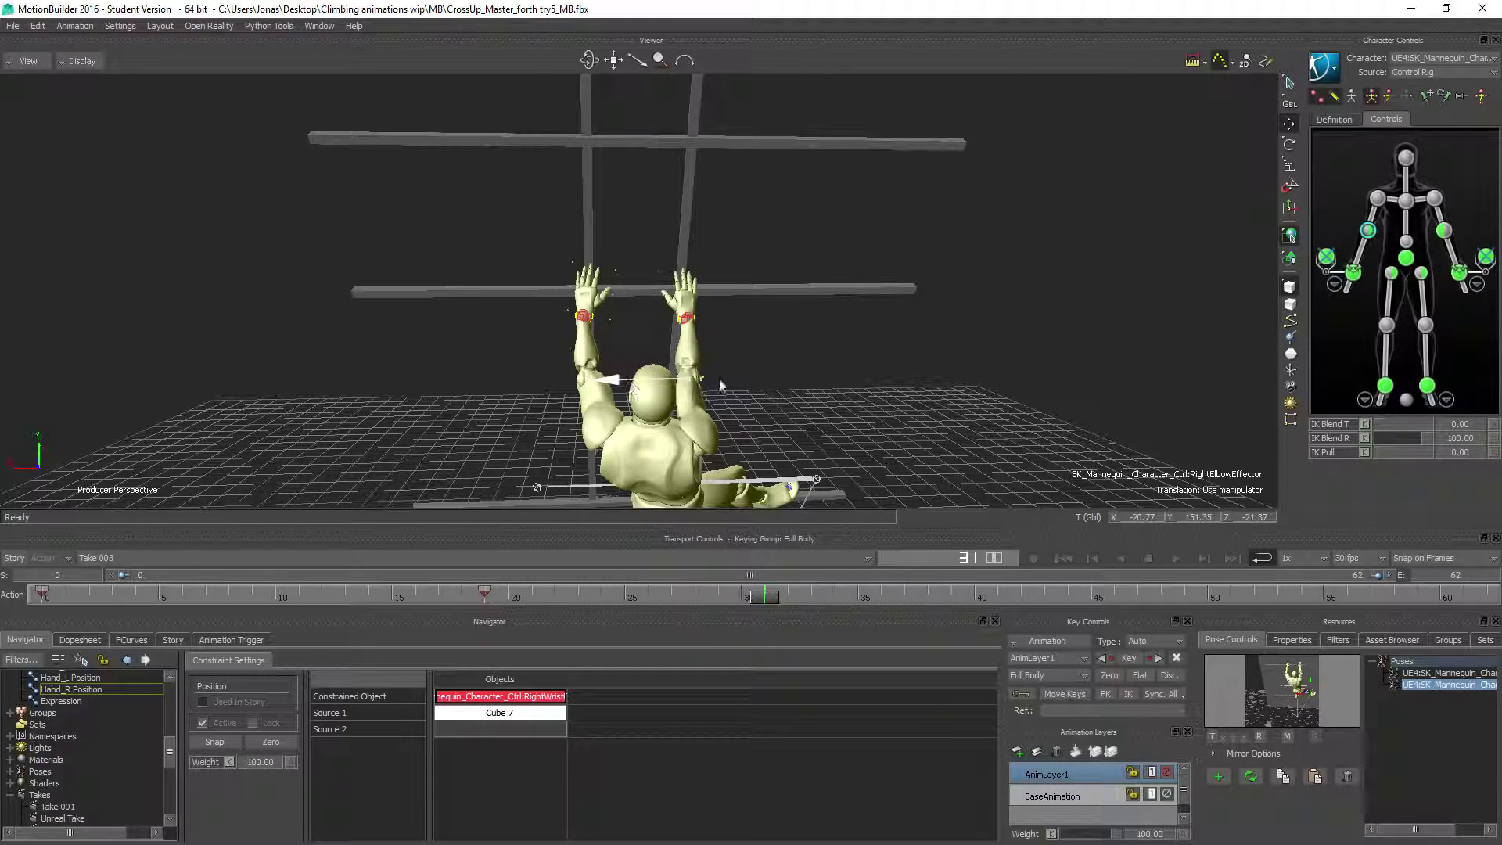
{"action": "left_click_drag", "start_coordinate": [1054, 377], "coordinate": [1059, 379]}
{"action": "middle_click_drag", "start_coordinate": [765, 435], "coordinate": [520, 357]}
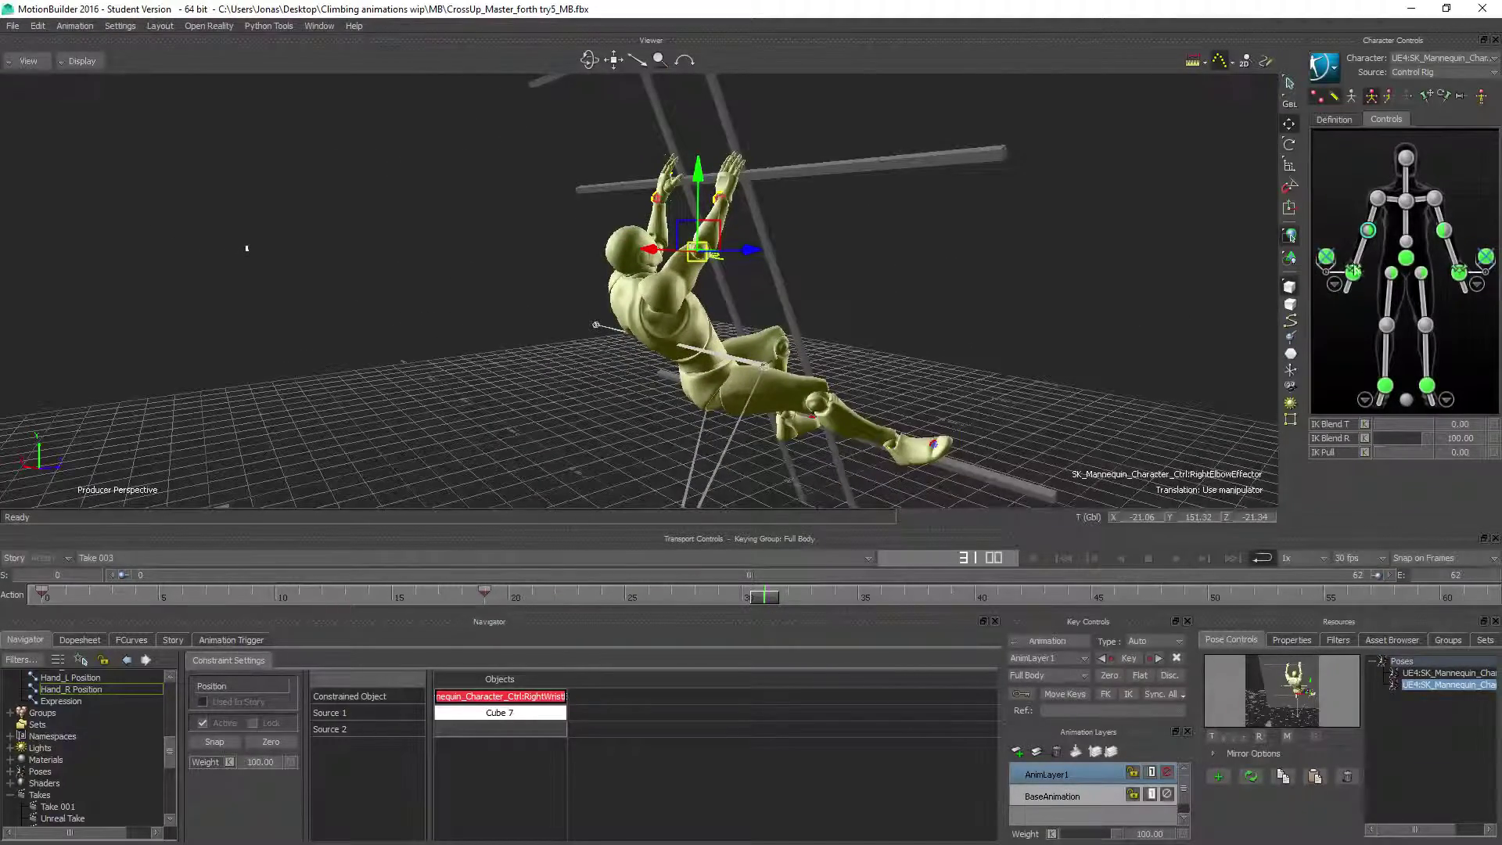
{"action": "left_click", "coordinate": [1407, 259]}
{"action": "left_click_drag", "start_coordinate": [727, 365], "coordinate": [725, 361]}
{"action": "left_click_drag", "start_coordinate": [506, 266], "coordinate": [643, 323], "text": "ctrl+shift"}
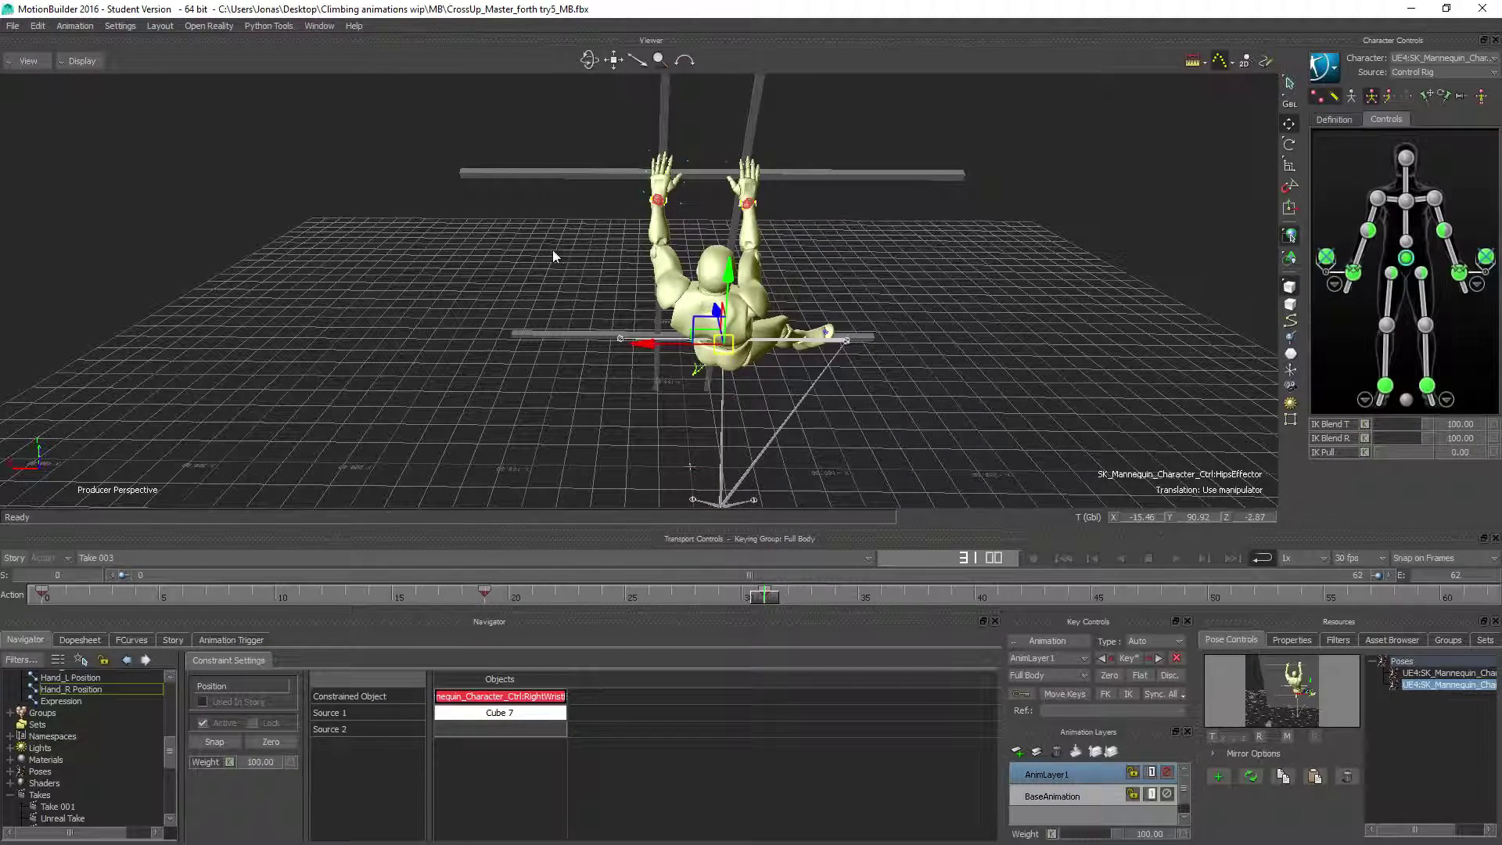
Step: At frame 9, shift the left and right elbow effectors slightly downward and inward and key the pose
{"action": "left_click_drag", "start_coordinate": [765, 600], "coordinate": [255, 593]}
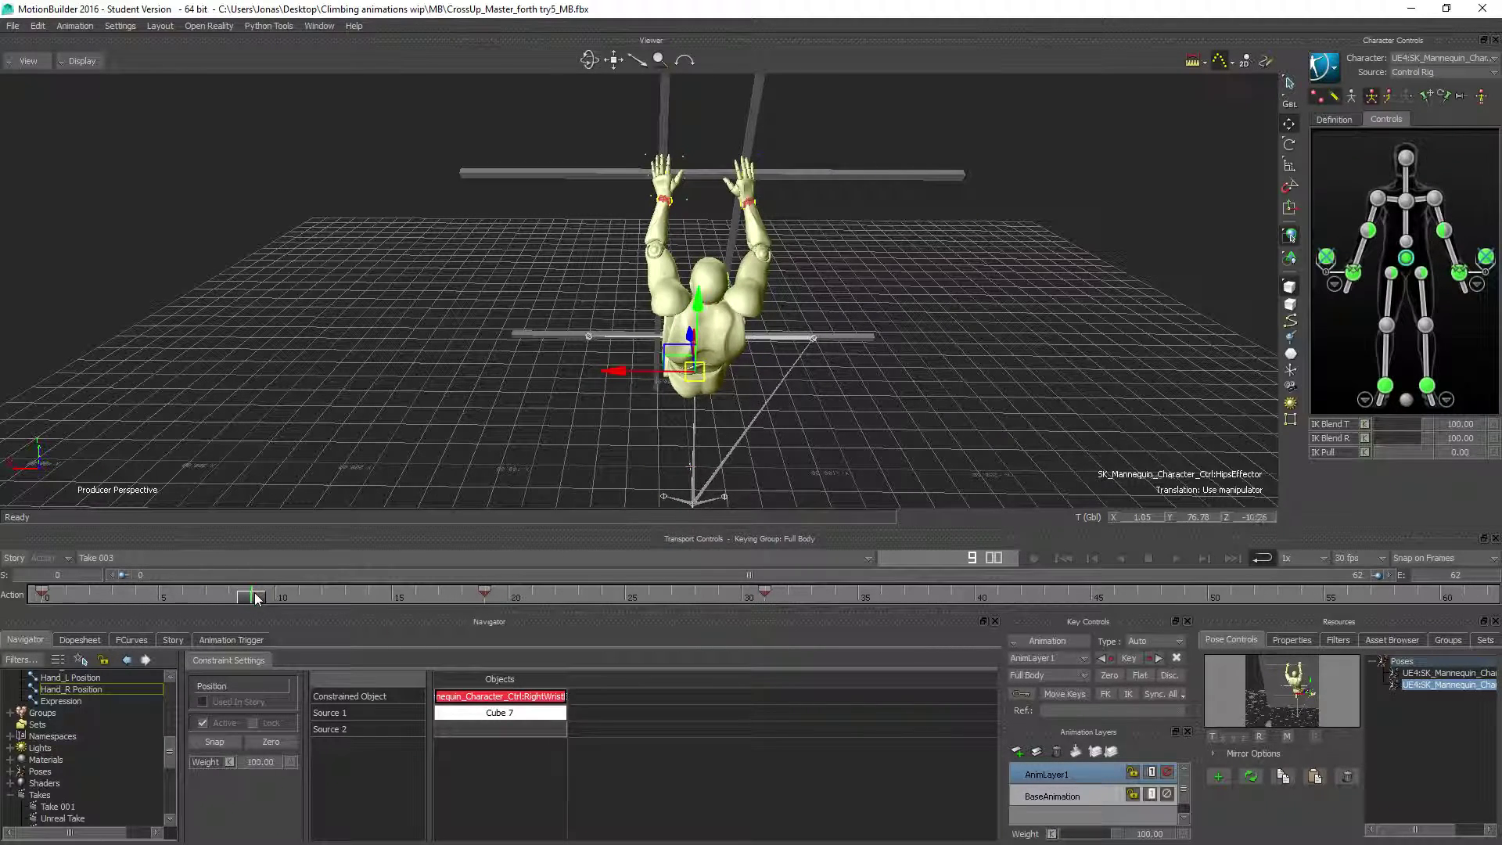
{"action": "left_click", "coordinate": [1445, 233]}
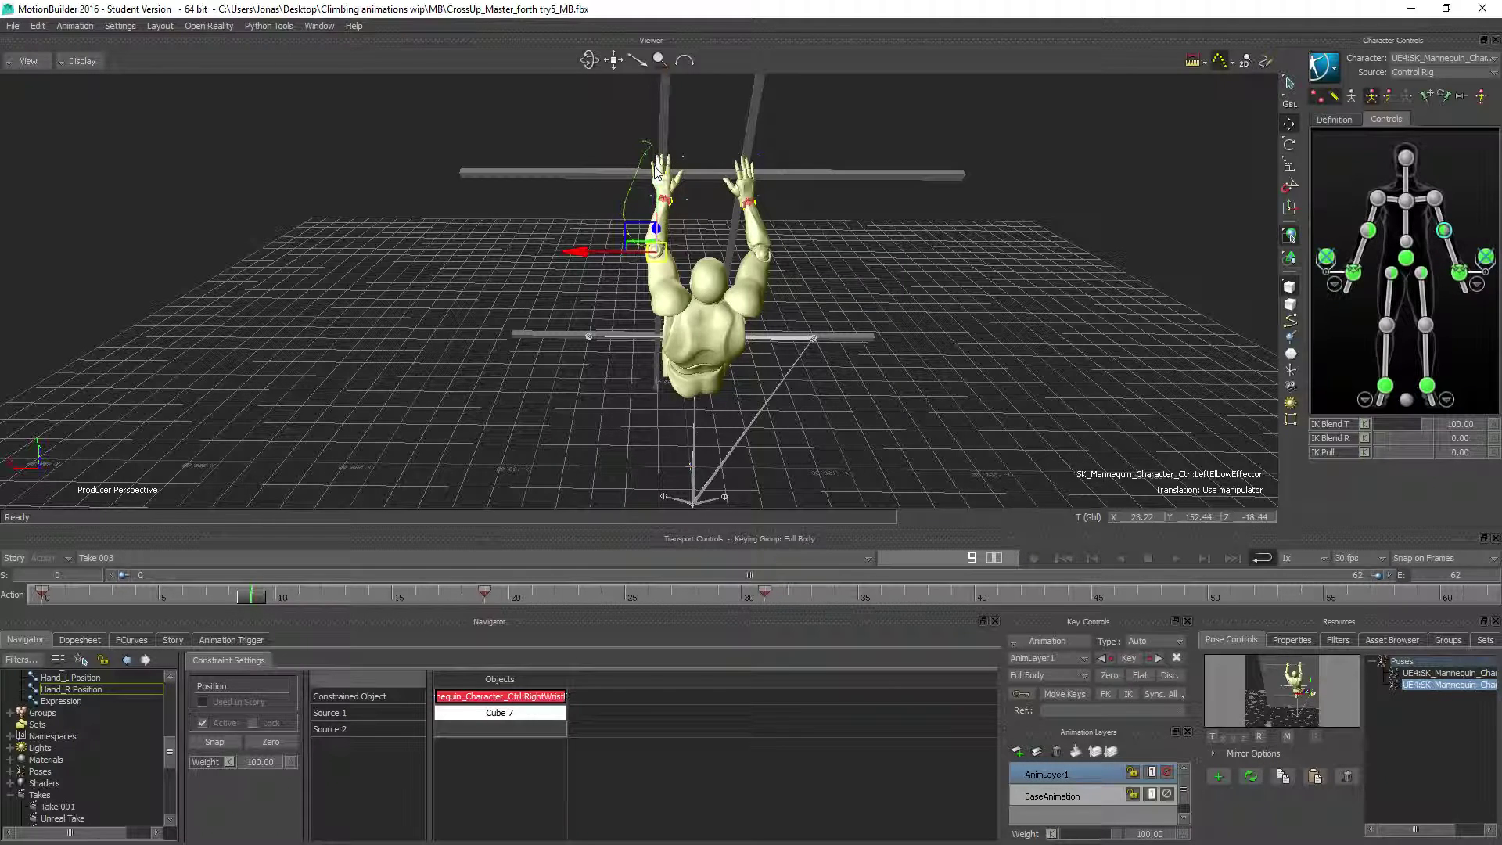
{"action": "left_click_drag", "start_coordinate": [657, 176], "coordinate": [643, 206]}
{"action": "left_click_drag", "start_coordinate": [624, 259], "coordinate": [622, 261]}
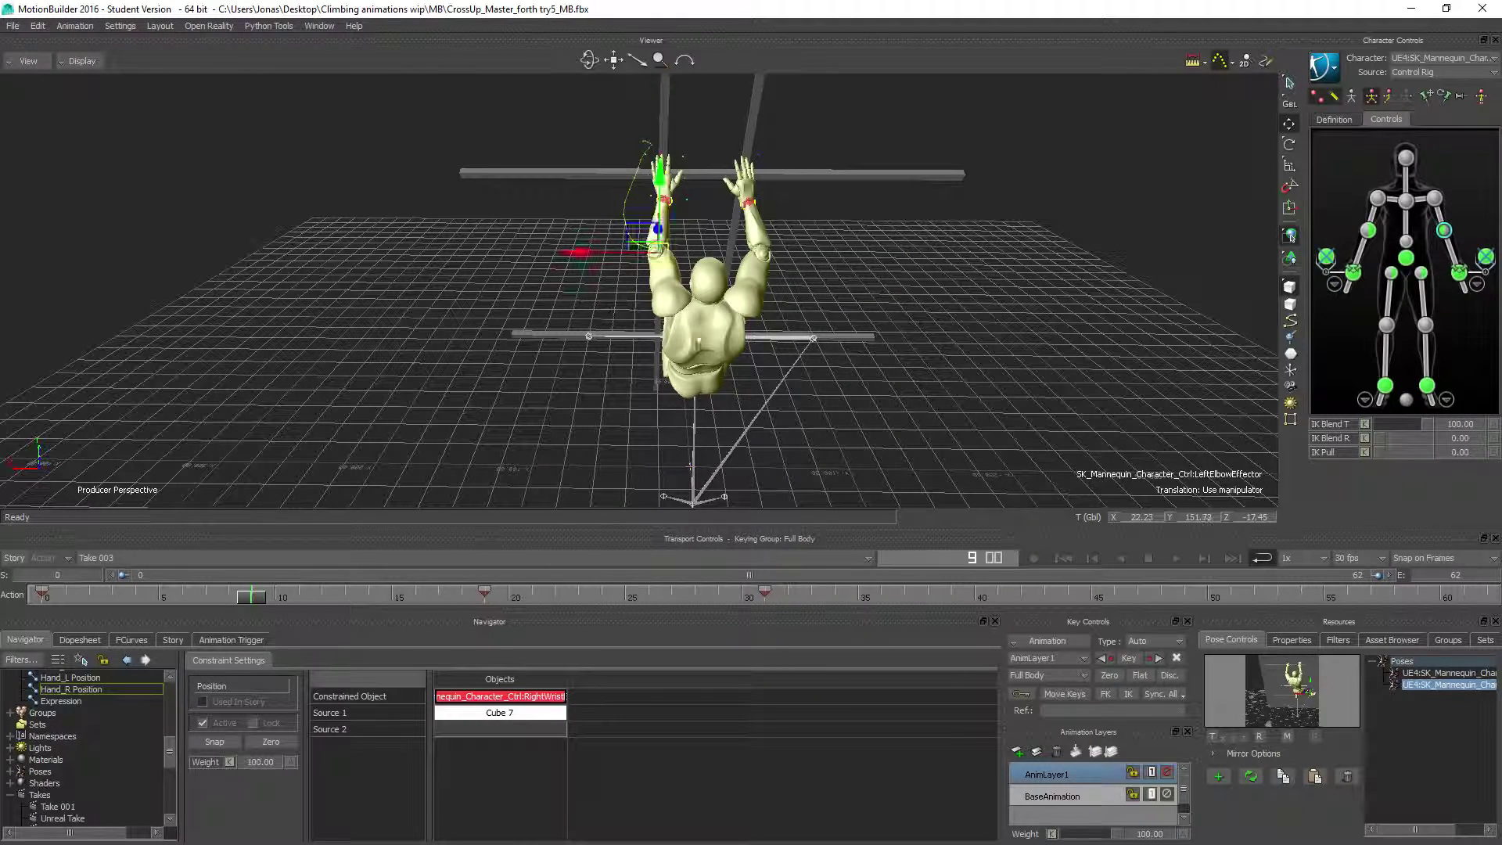
{"action": "left_click", "coordinate": [1368, 231]}
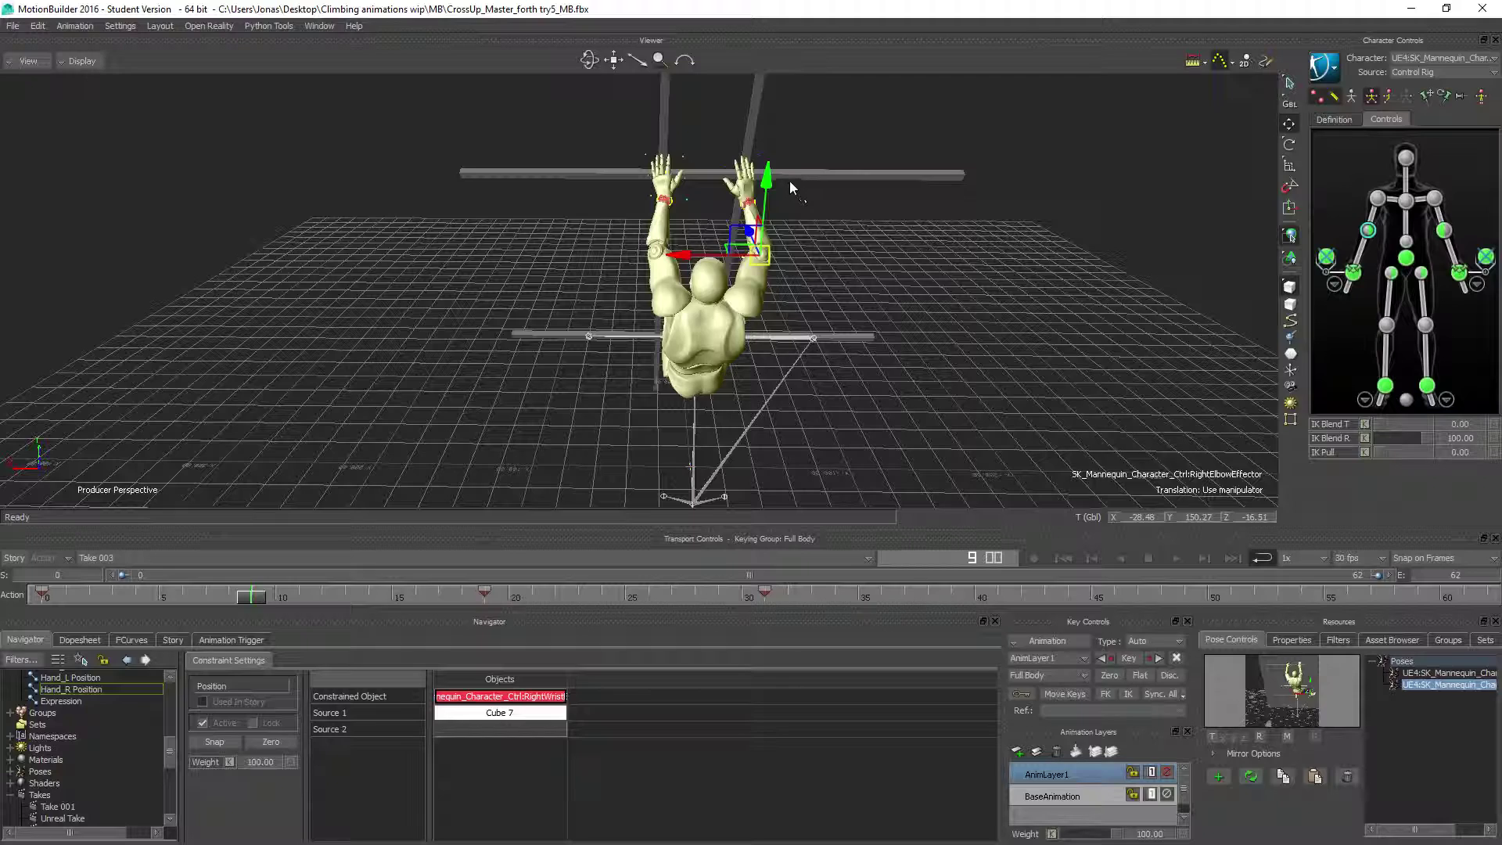
{"action": "mouse_move", "coordinate": [769, 177]}
{"action": "left_mouse_down"}
{"action": "mouse_move", "coordinate": [757, 214]}
{"action": "mouse_move", "coordinate": [765, 197]}
{"action": "left_mouse_up"}
Step: Play back the take from frame 0 with nothing selected and examine the arm motion from behind
{"action": "left_click_drag", "start_coordinate": [246, 606], "coordinate": [40, 552]}
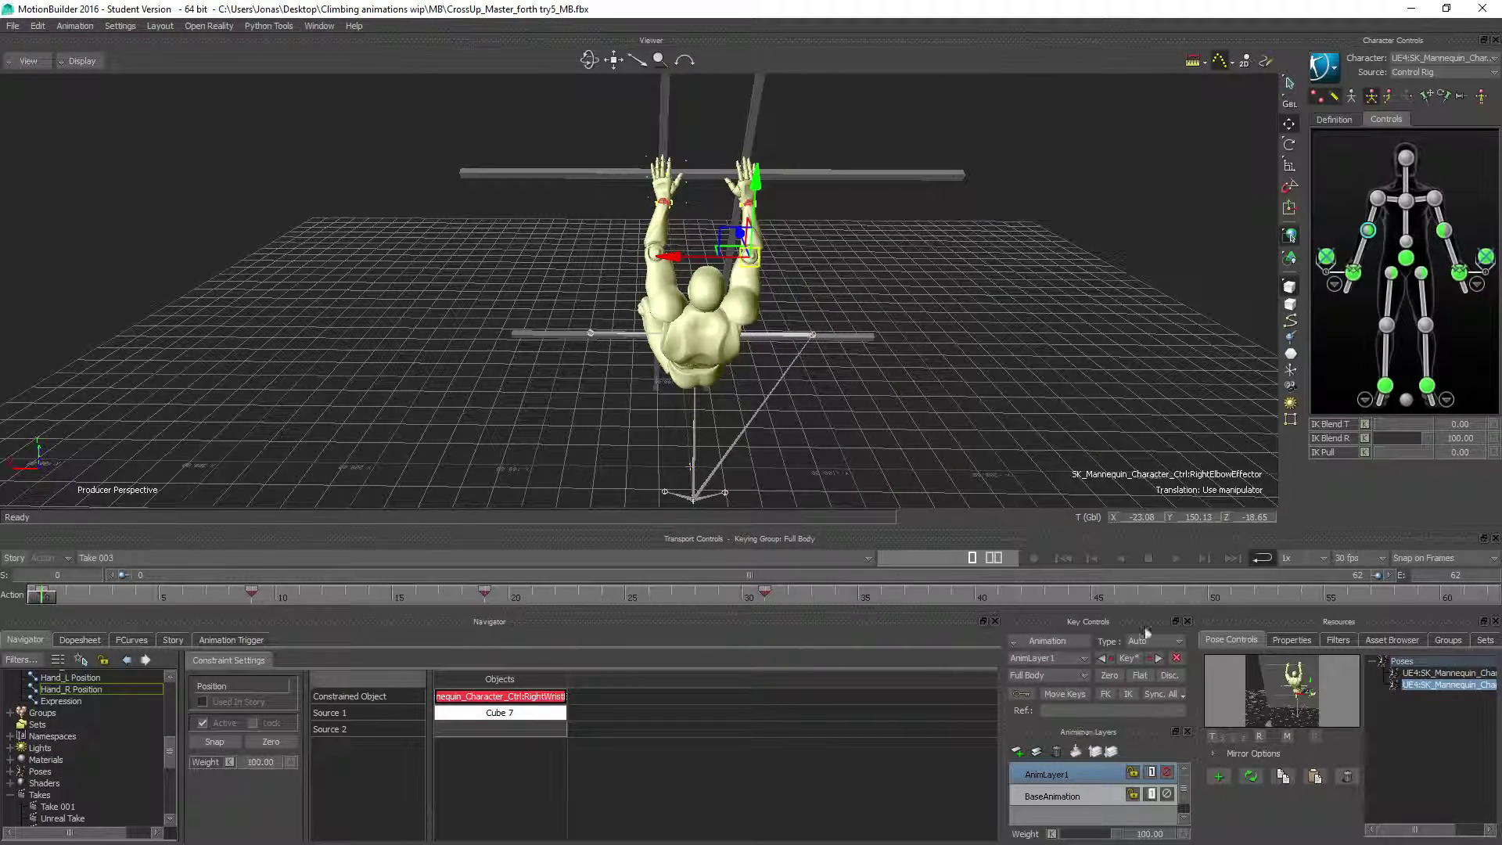
{"action": "left_click", "coordinate": [1175, 558]}
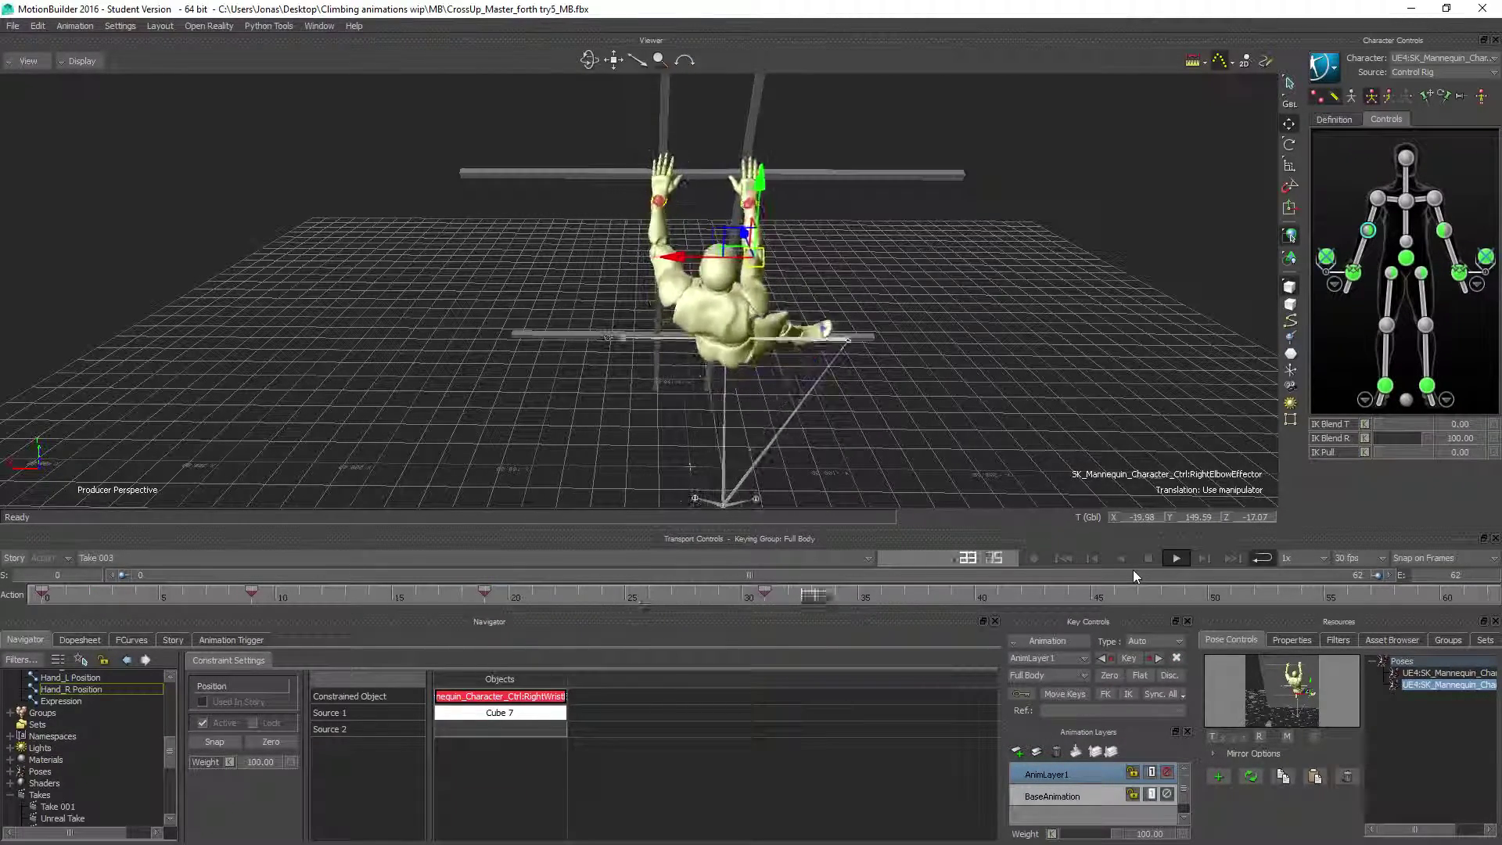
{"action": "left_click", "coordinate": [1073, 382]}
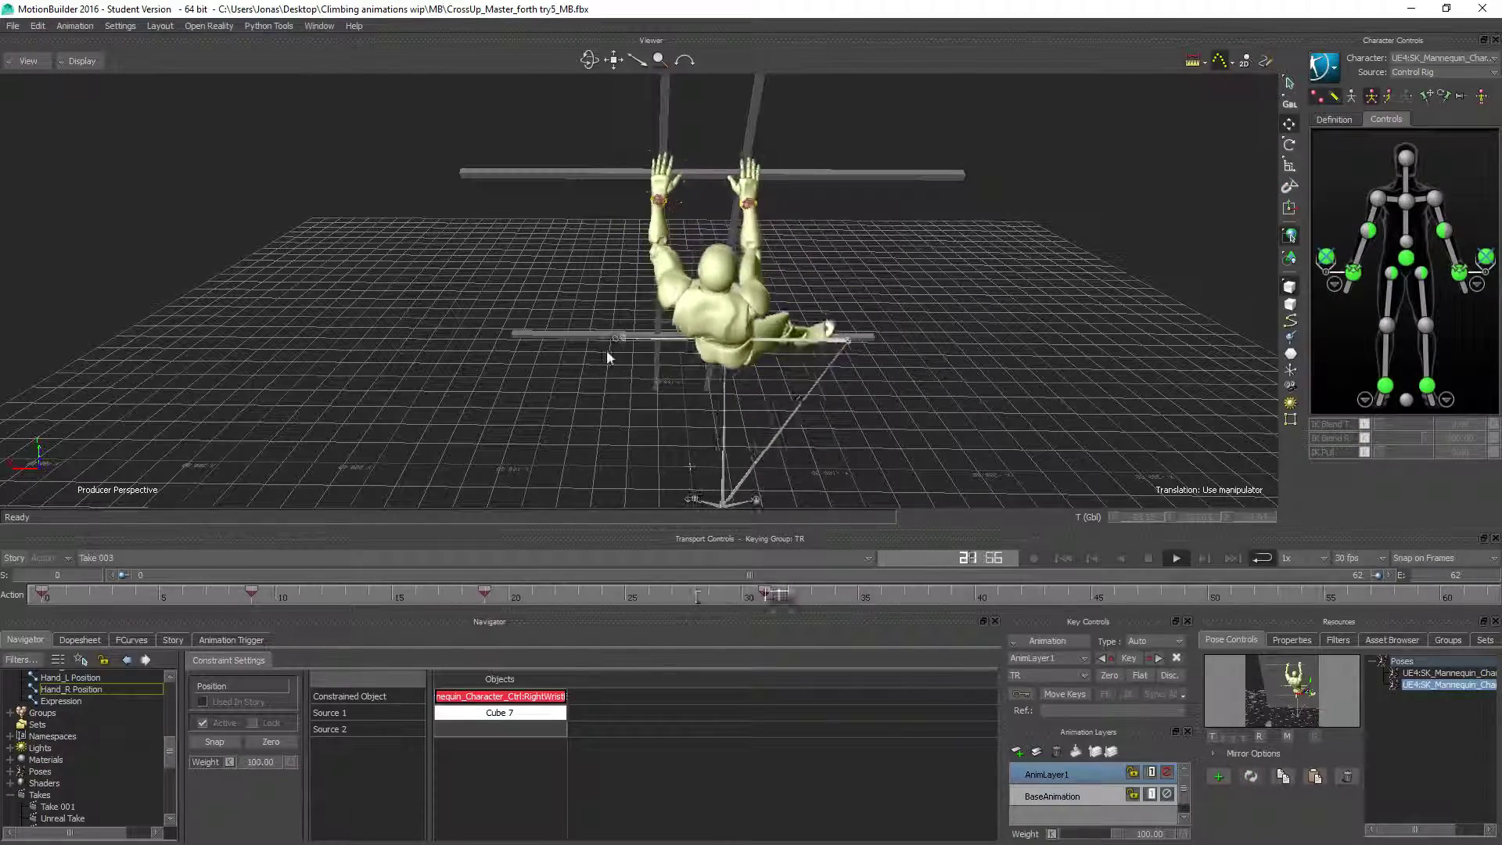
{"action": "left_click_drag", "start_coordinate": [654, 345], "coordinate": [658, 305], "text": "ctrl+shift"}
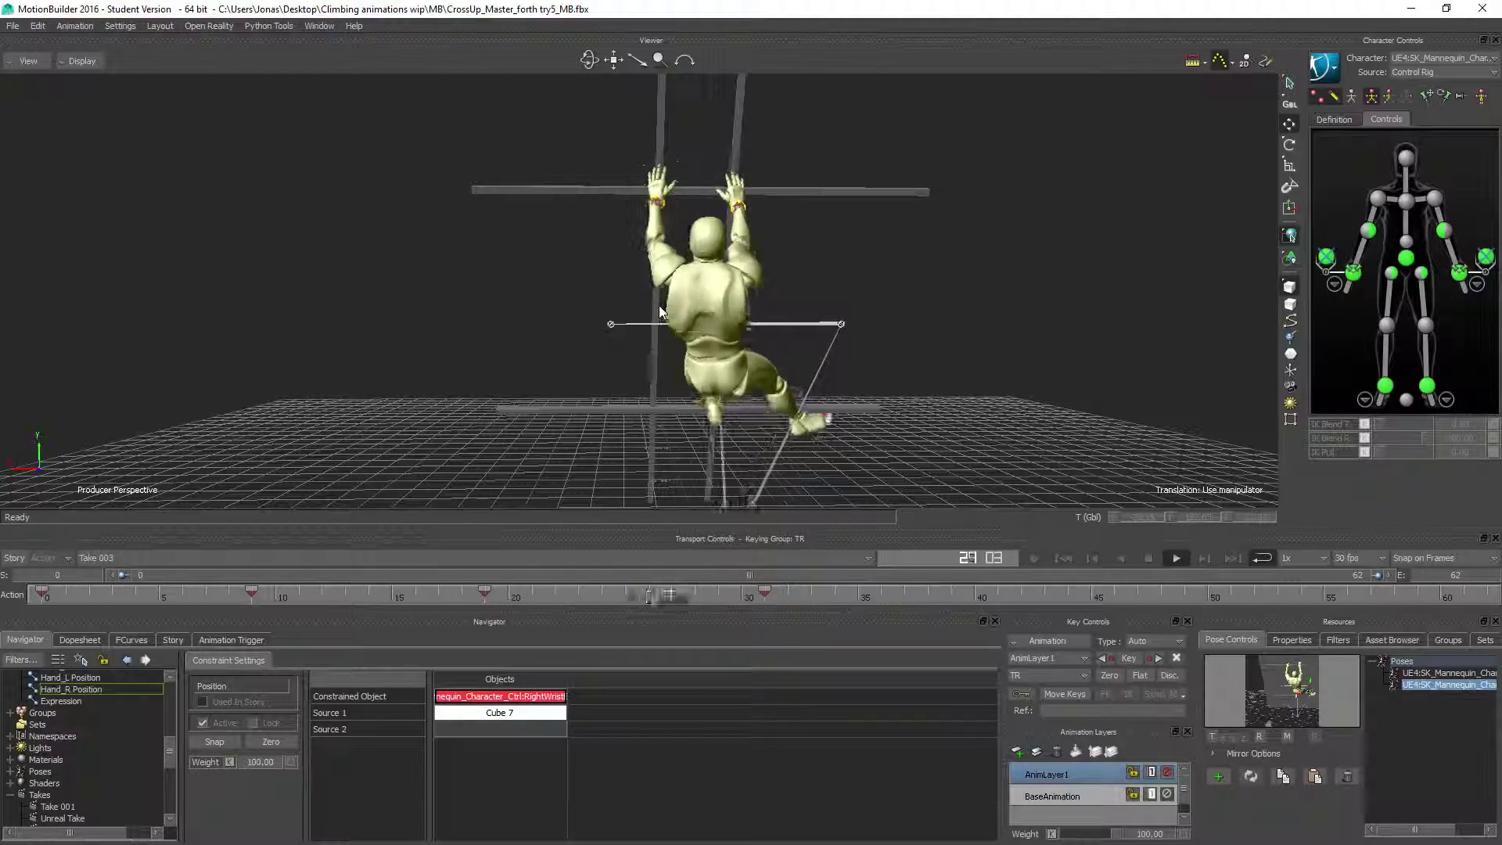
{"action": "left_click", "coordinate": [1144, 561]}
Step: At frame 31, move the right elbow effector outward from the body and key the change
{"action": "left_click", "coordinate": [1177, 598]}
{"action": "left_click_drag", "start_coordinate": [1173, 602], "coordinate": [765, 627]}
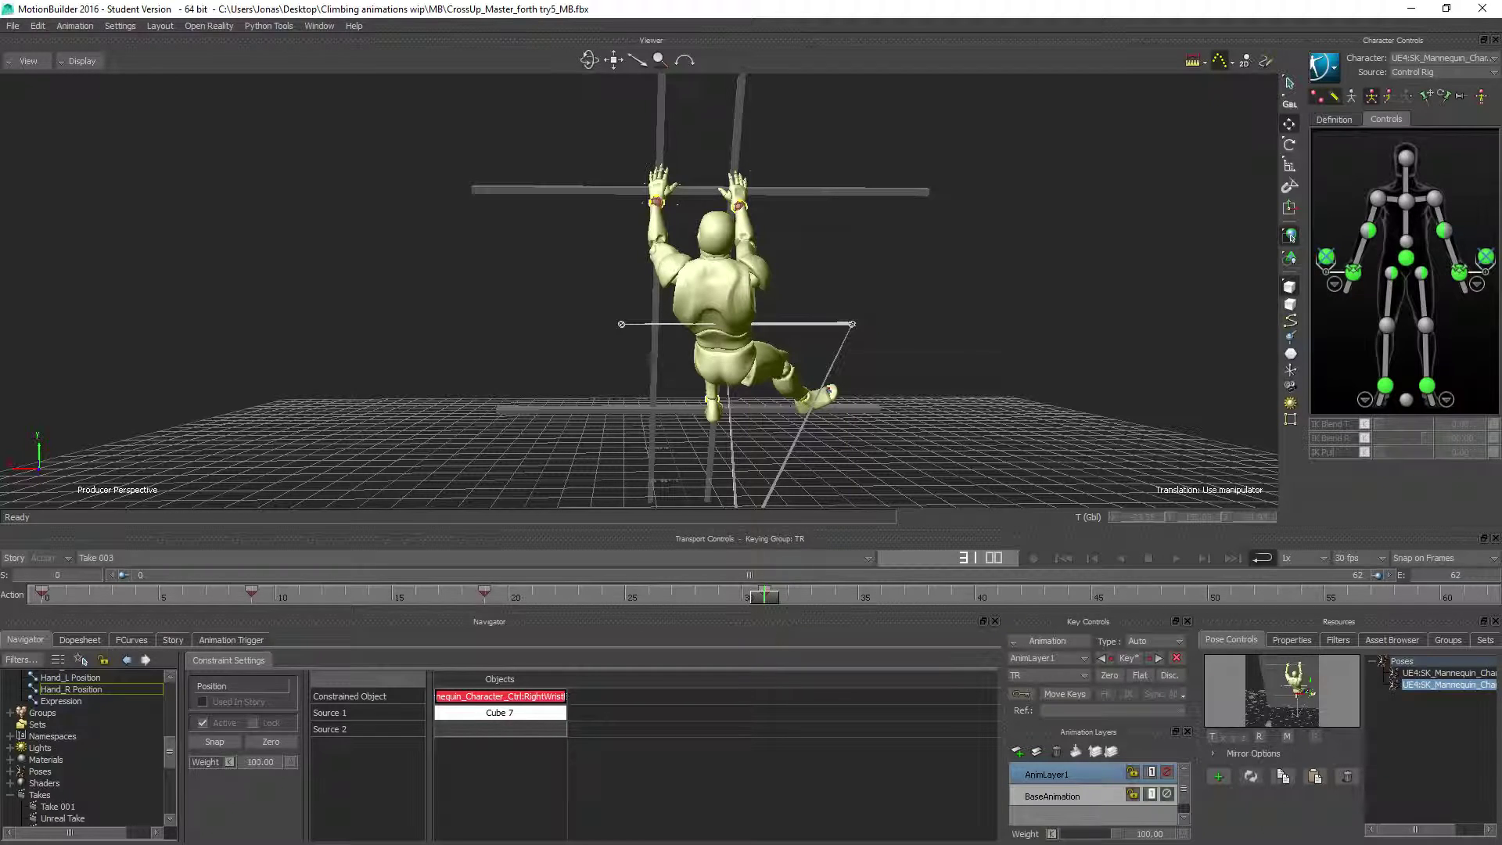
{"action": "left_click", "coordinate": [1444, 231]}
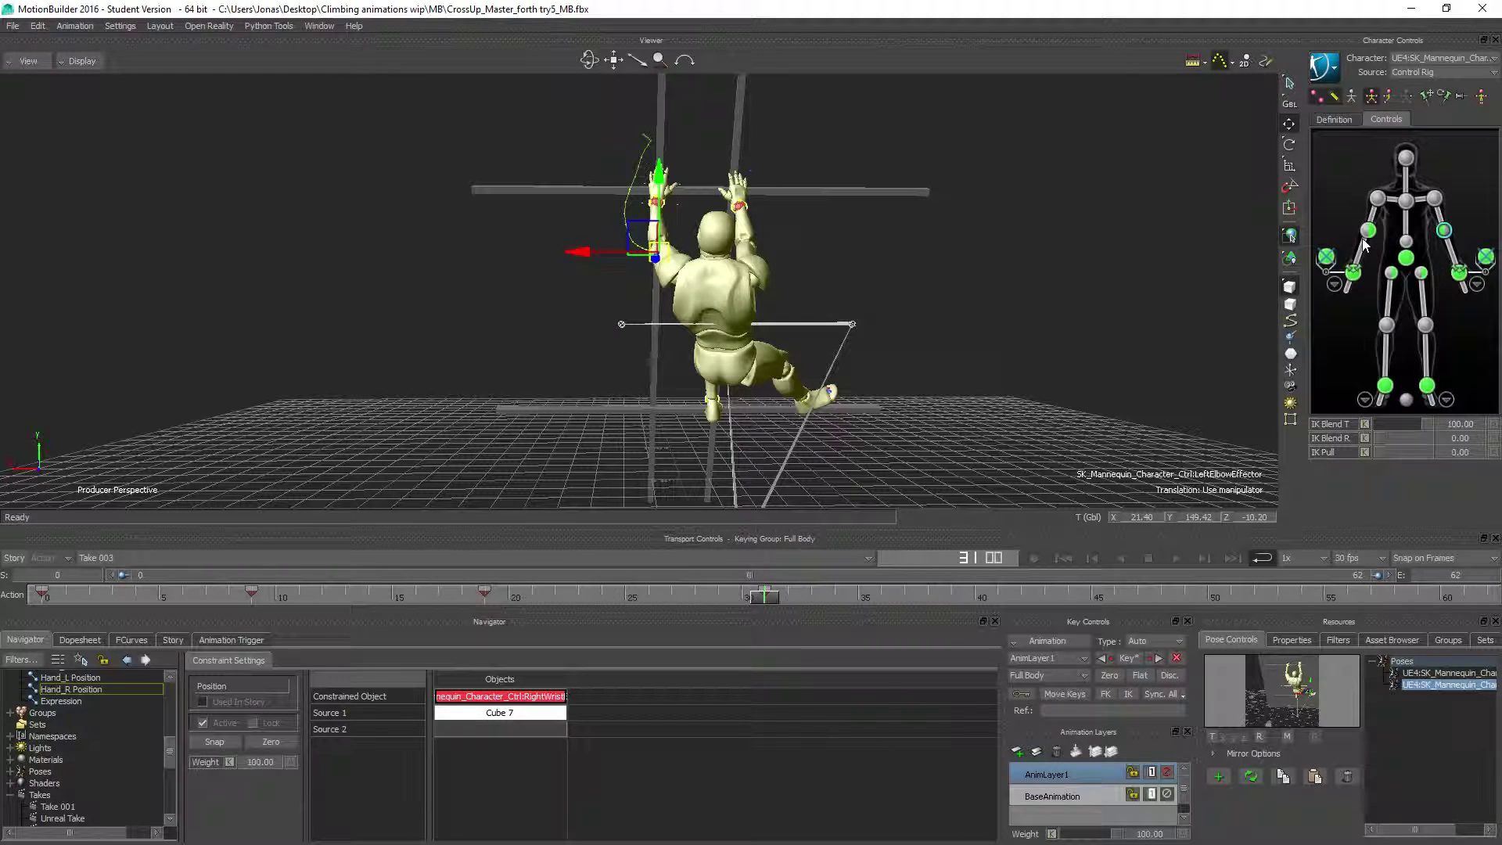
{"action": "left_click", "coordinate": [1367, 231]}
{"action": "left_click_drag", "start_coordinate": [663, 257], "coordinate": [671, 257]}
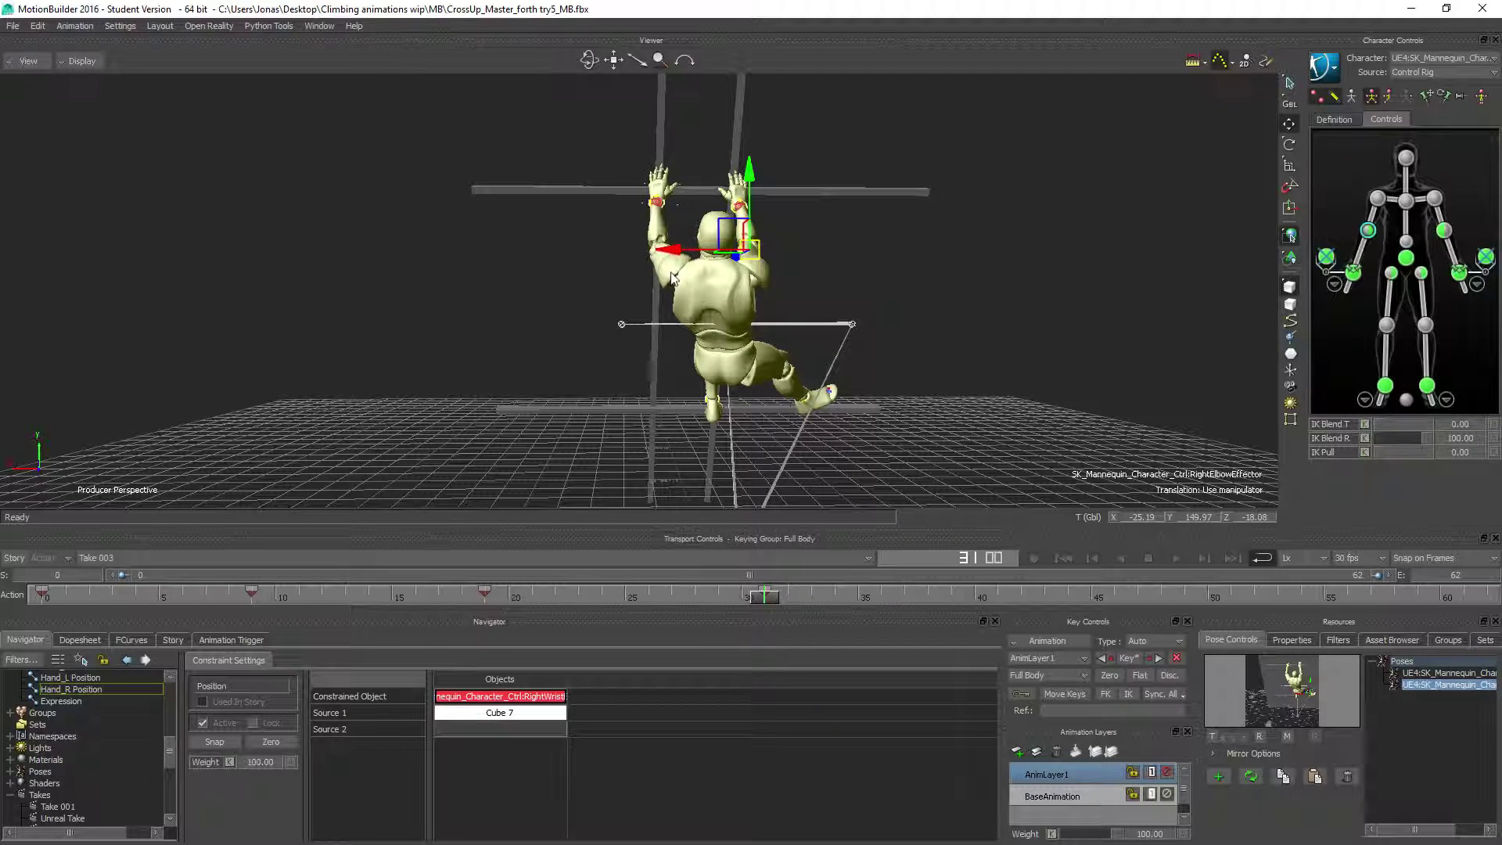
Step: Play back the take from the start to review the corrected elbow motion, and stop playback
{"action": "mouse_move", "coordinate": [759, 599]}
{"action": "left_mouse_down"}
{"action": "mouse_move", "coordinate": [960, 576]}
{"action": "mouse_move", "coordinate": [740, 581]}
{"action": "left_mouse_up"}
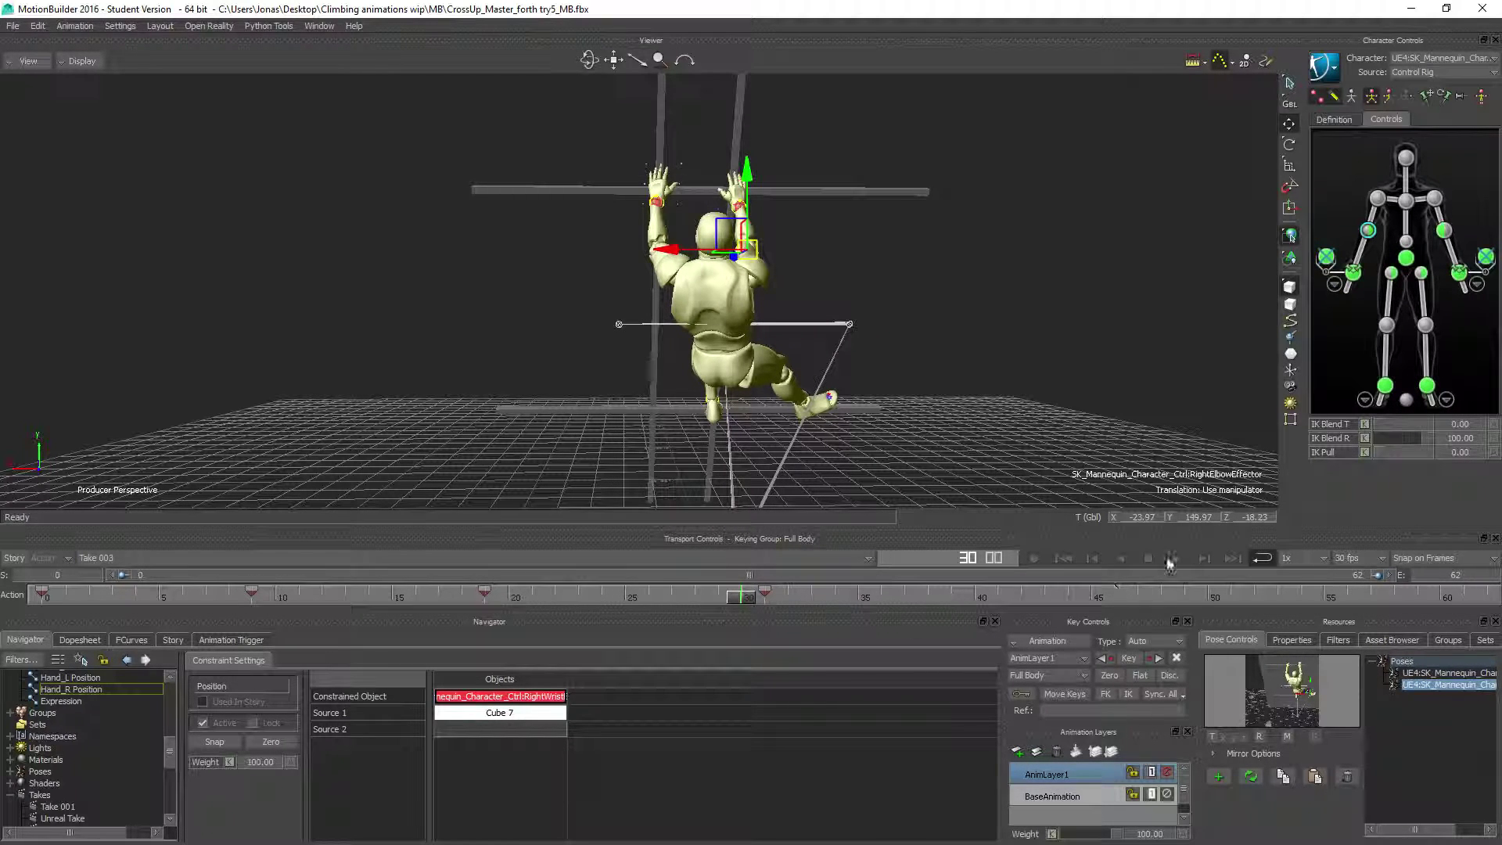
{"action": "left_click", "coordinate": [1064, 557]}
{"action": "left_click", "coordinate": [1174, 557]}
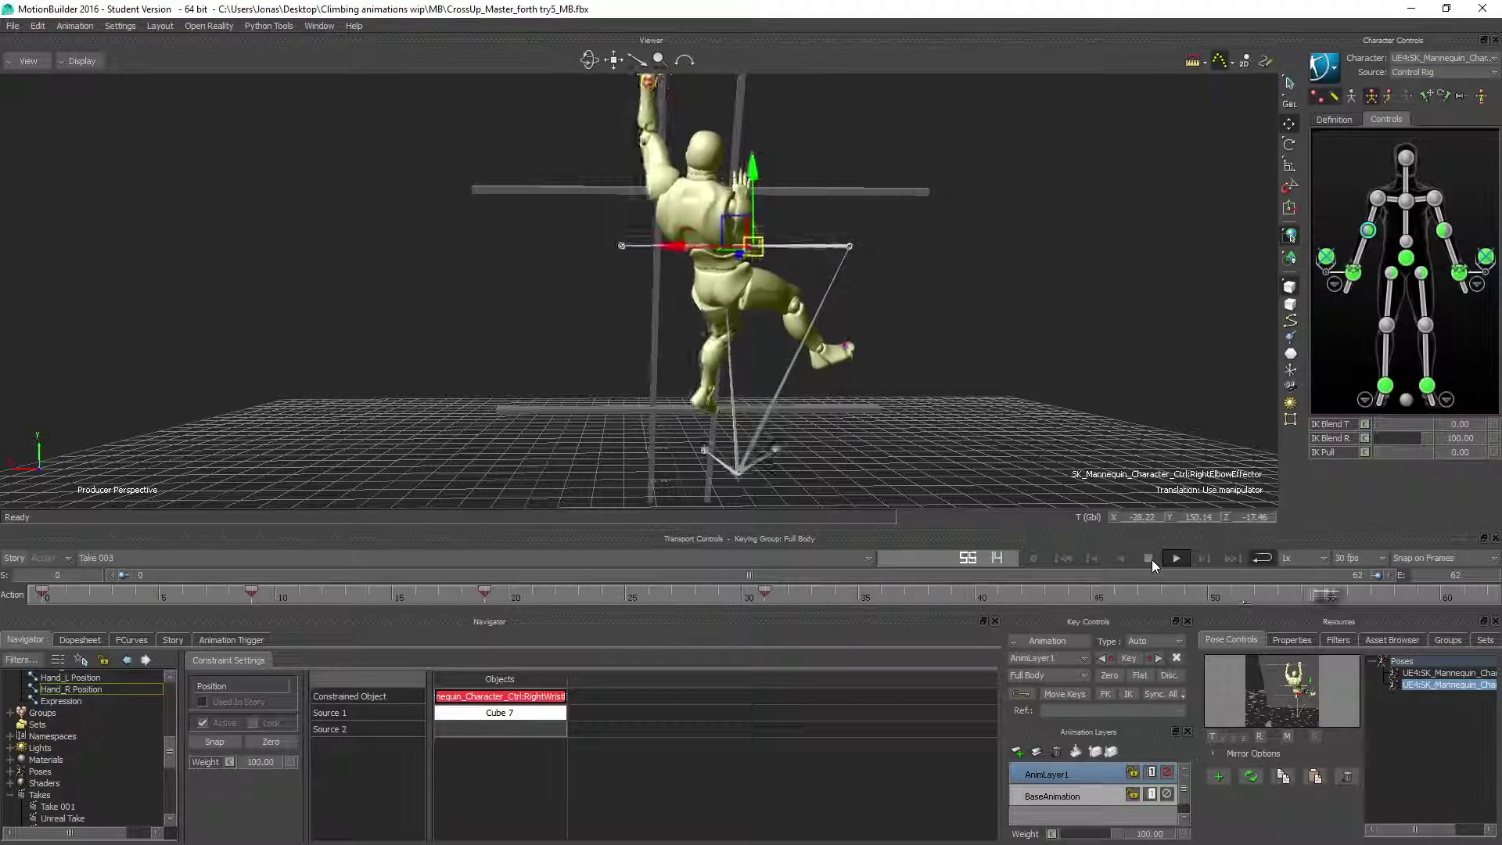
{"action": "left_click", "coordinate": [1148, 558]}
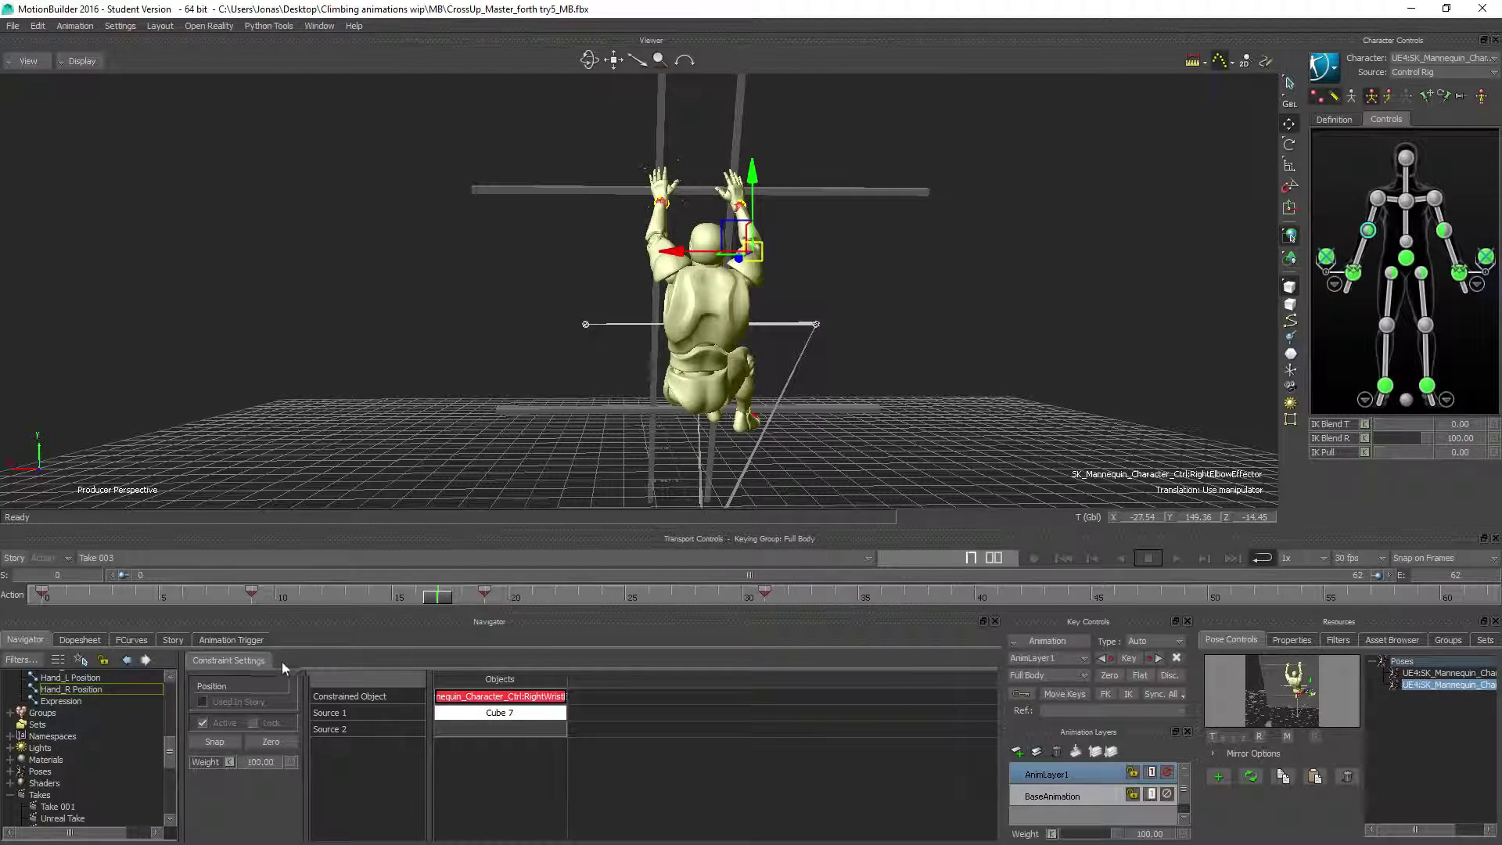
Step: Merge AnimLayer1 with BaseAnimation for all properties in the scene, deleting merged layers and merging locked properties
{"action": "left_click", "coordinate": [1073, 795], "text": "ctrl"}
{"action": "left_click", "coordinate": [1076, 751]}
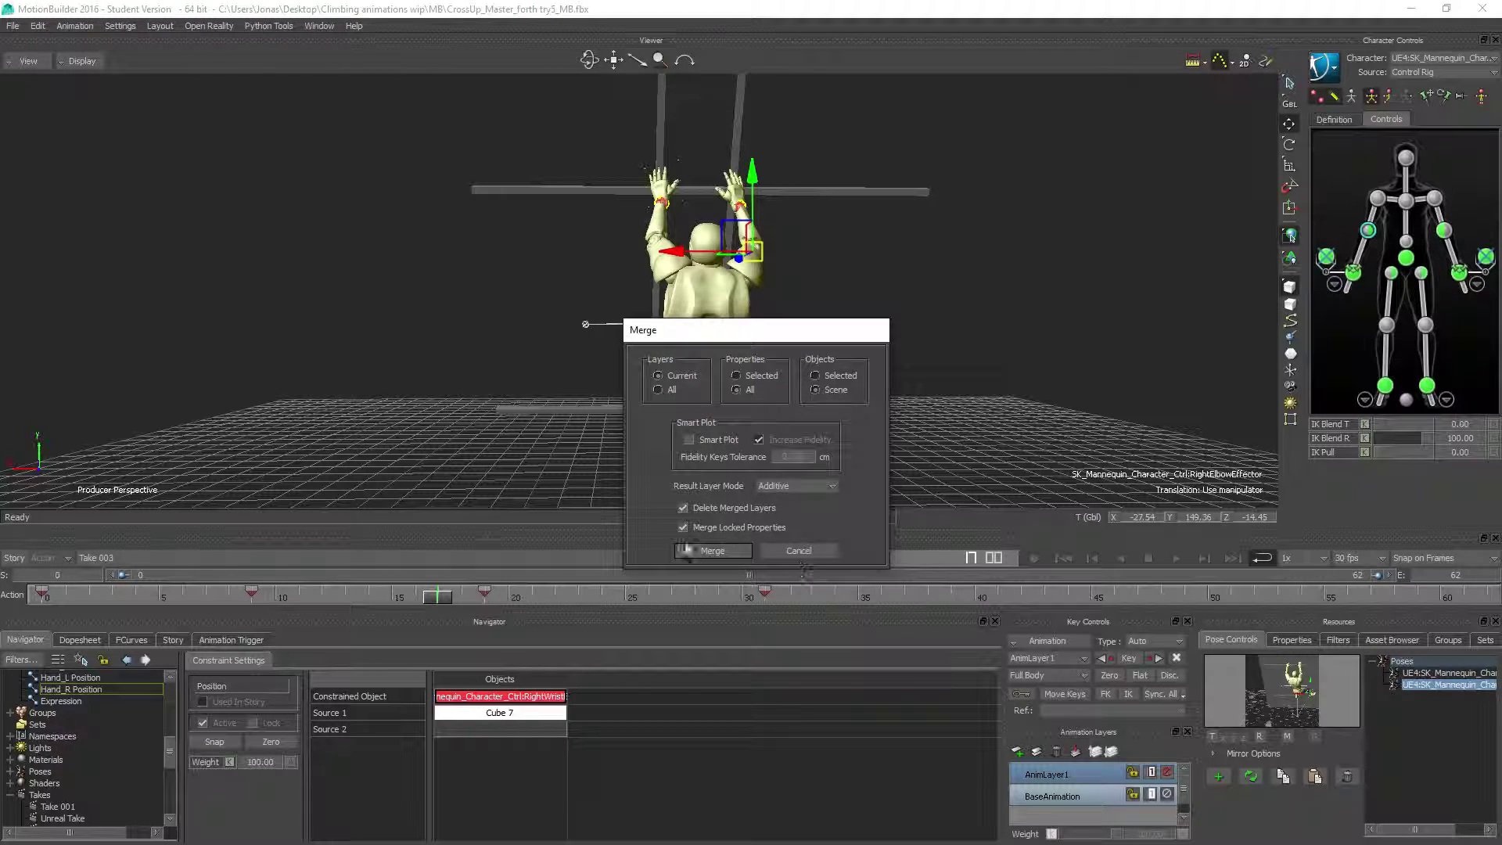
{"action": "left_click", "coordinate": [691, 551]}
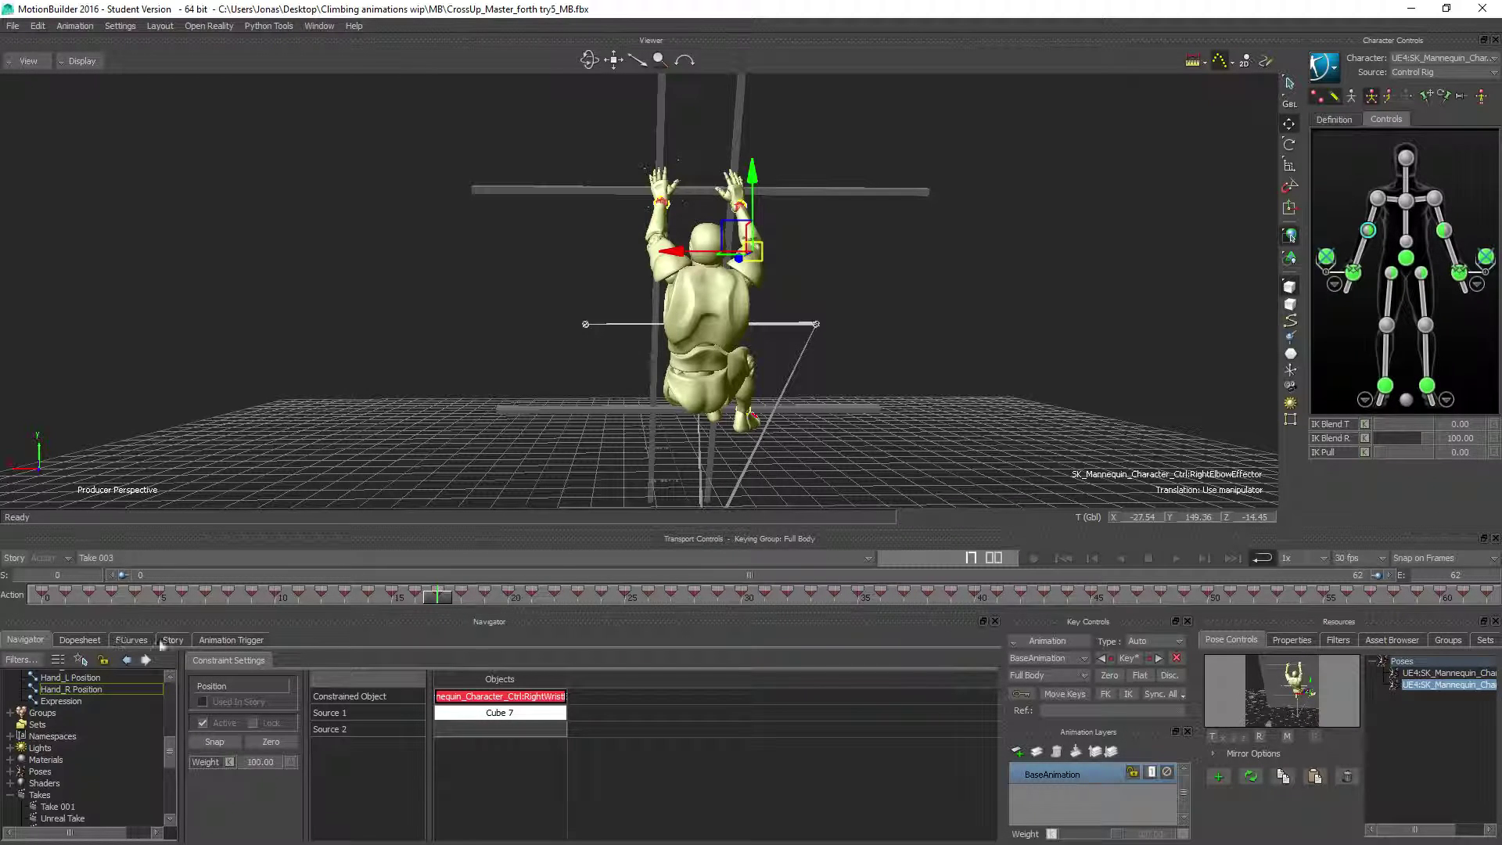
Step: Delete all translation keys after frame 0 from the right wrist effector pivot's curves
{"action": "left_click", "coordinate": [1329, 258]}
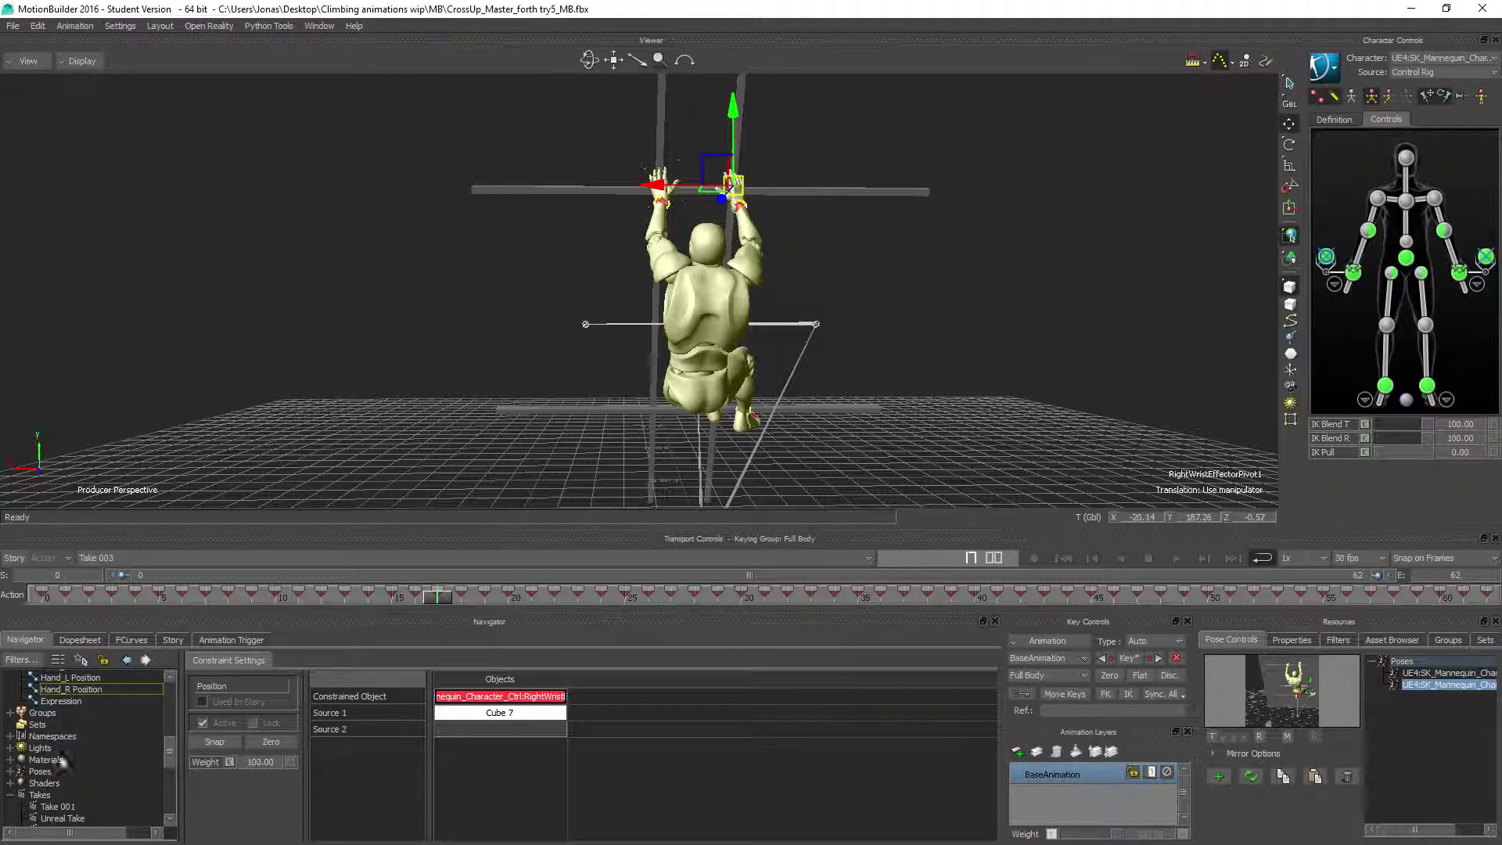
{"action": "left_click", "coordinate": [131, 640]}
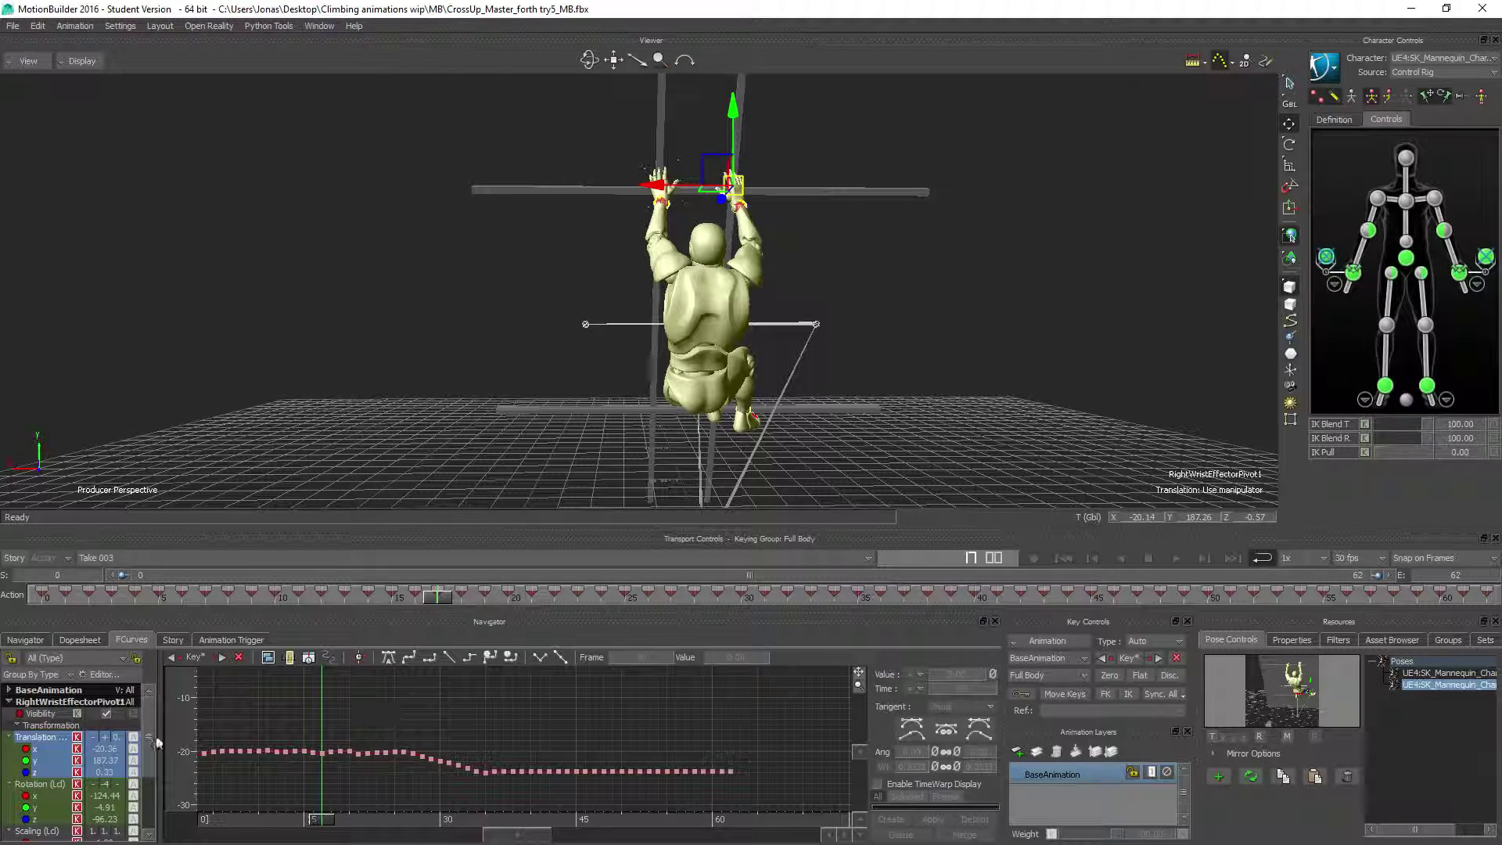
{"action": "left_click_drag", "start_coordinate": [467, 768], "coordinate": [466, 732], "text": "ctrl"}
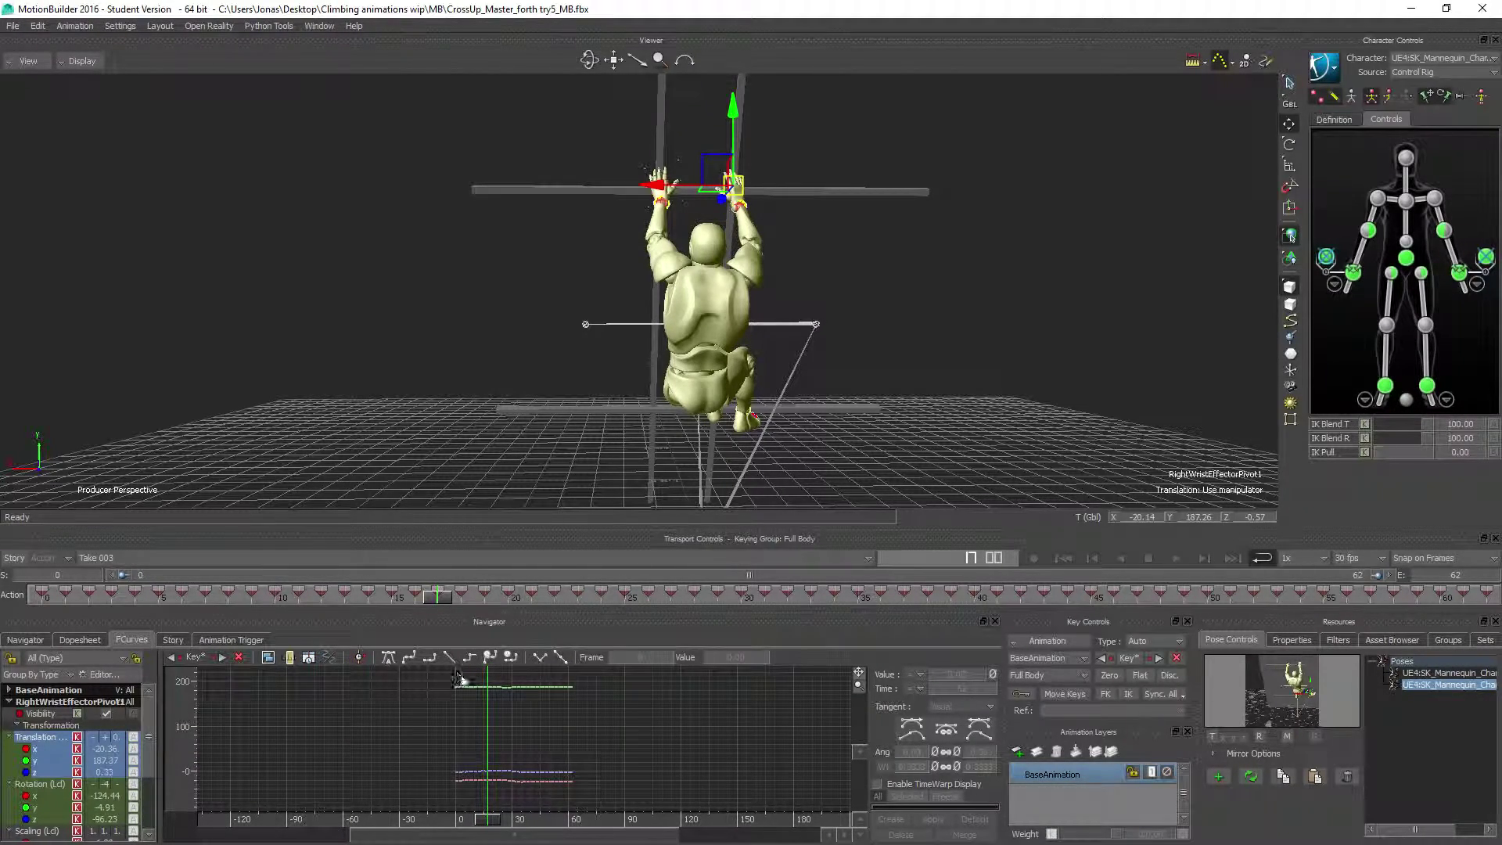
{"action": "left_click_drag", "start_coordinate": [456, 676], "coordinate": [584, 720], "text": "ctrl"}
{"action": "left_click_drag", "start_coordinate": [462, 671], "coordinate": [689, 801]}
{"action": "key", "text": "Delete"}
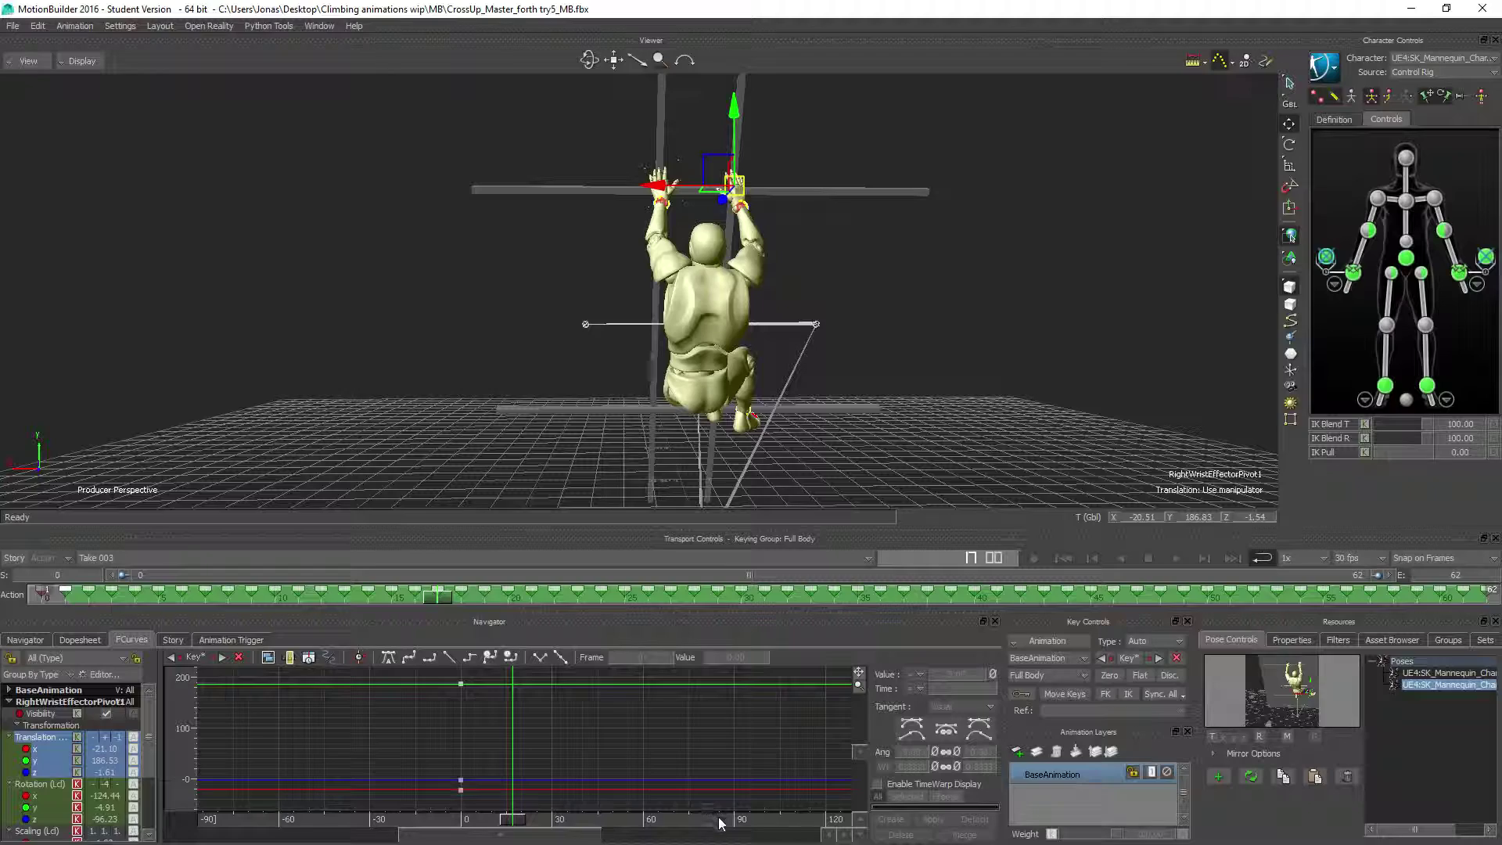
Step: Play back the take to review both hands up close, stop playback and return to frame 0
{"action": "left_click", "coordinate": [1175, 563]}
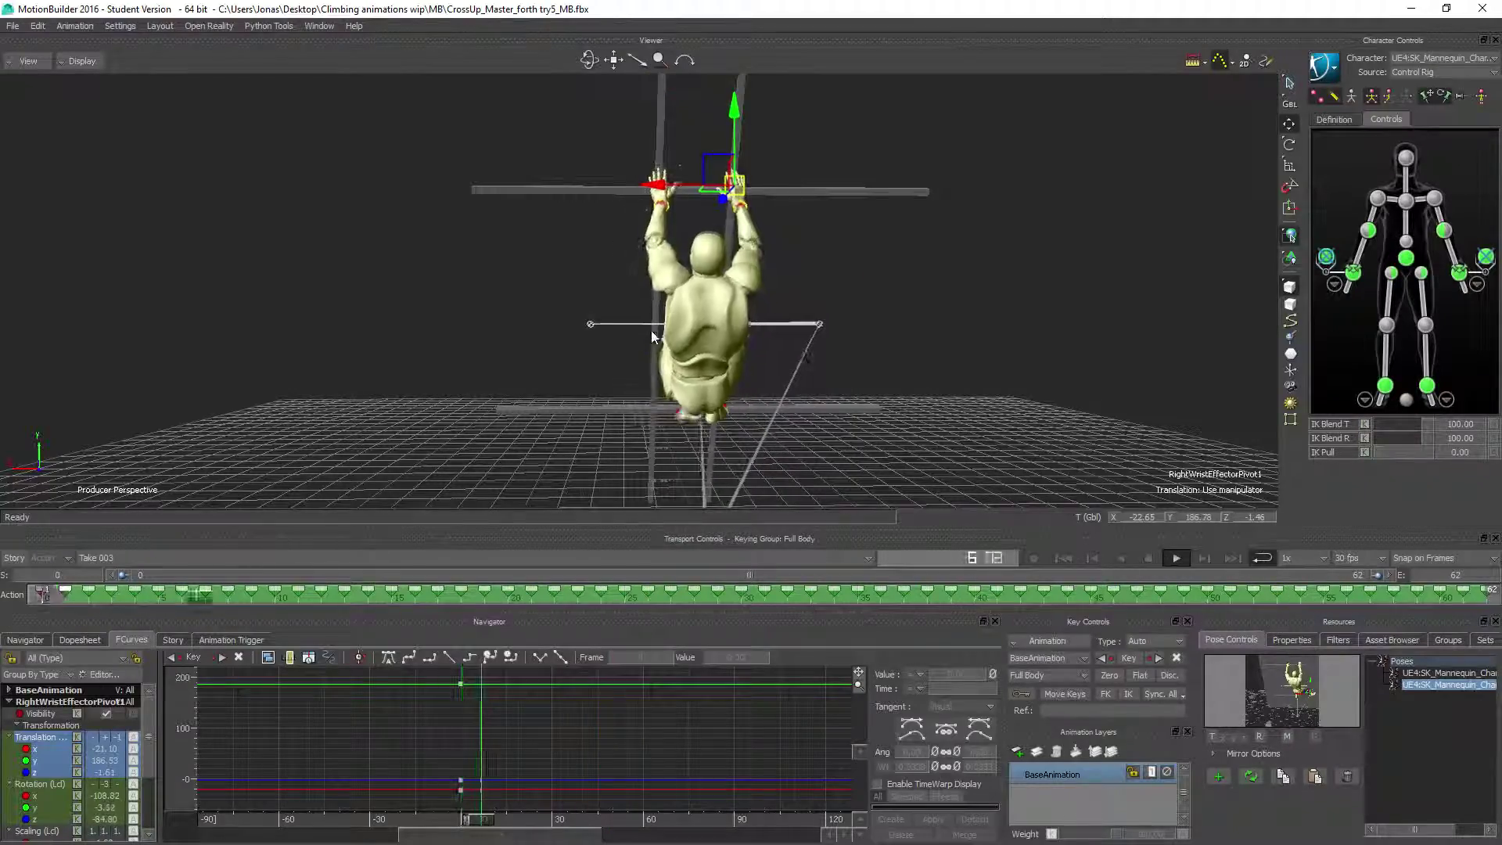
{"action": "left_click_drag", "start_coordinate": [690, 187], "coordinate": [784, 303], "text": "shift"}
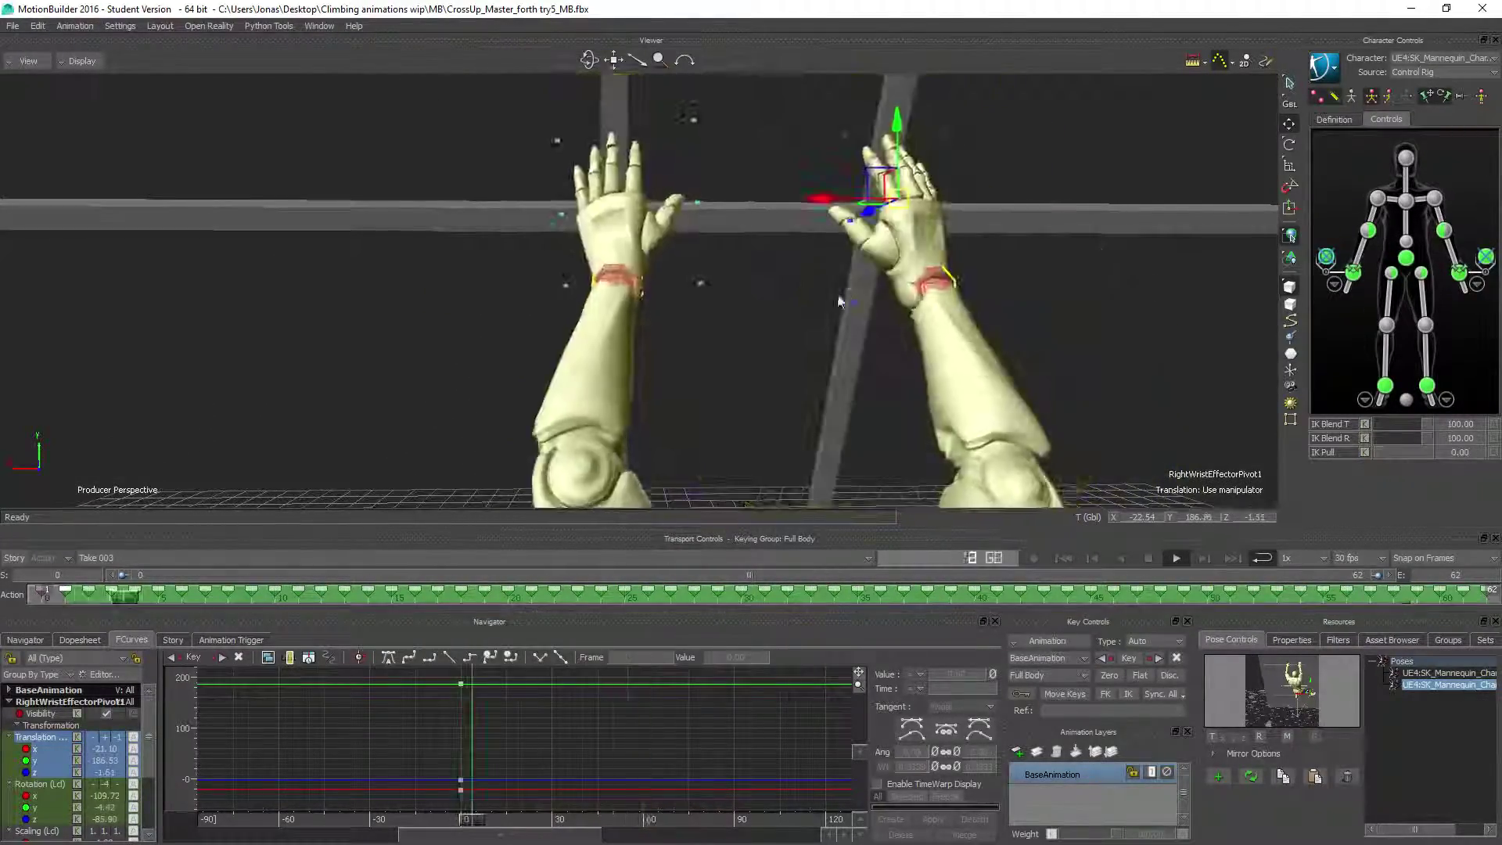
{"action": "left_click", "coordinate": [1149, 558]}
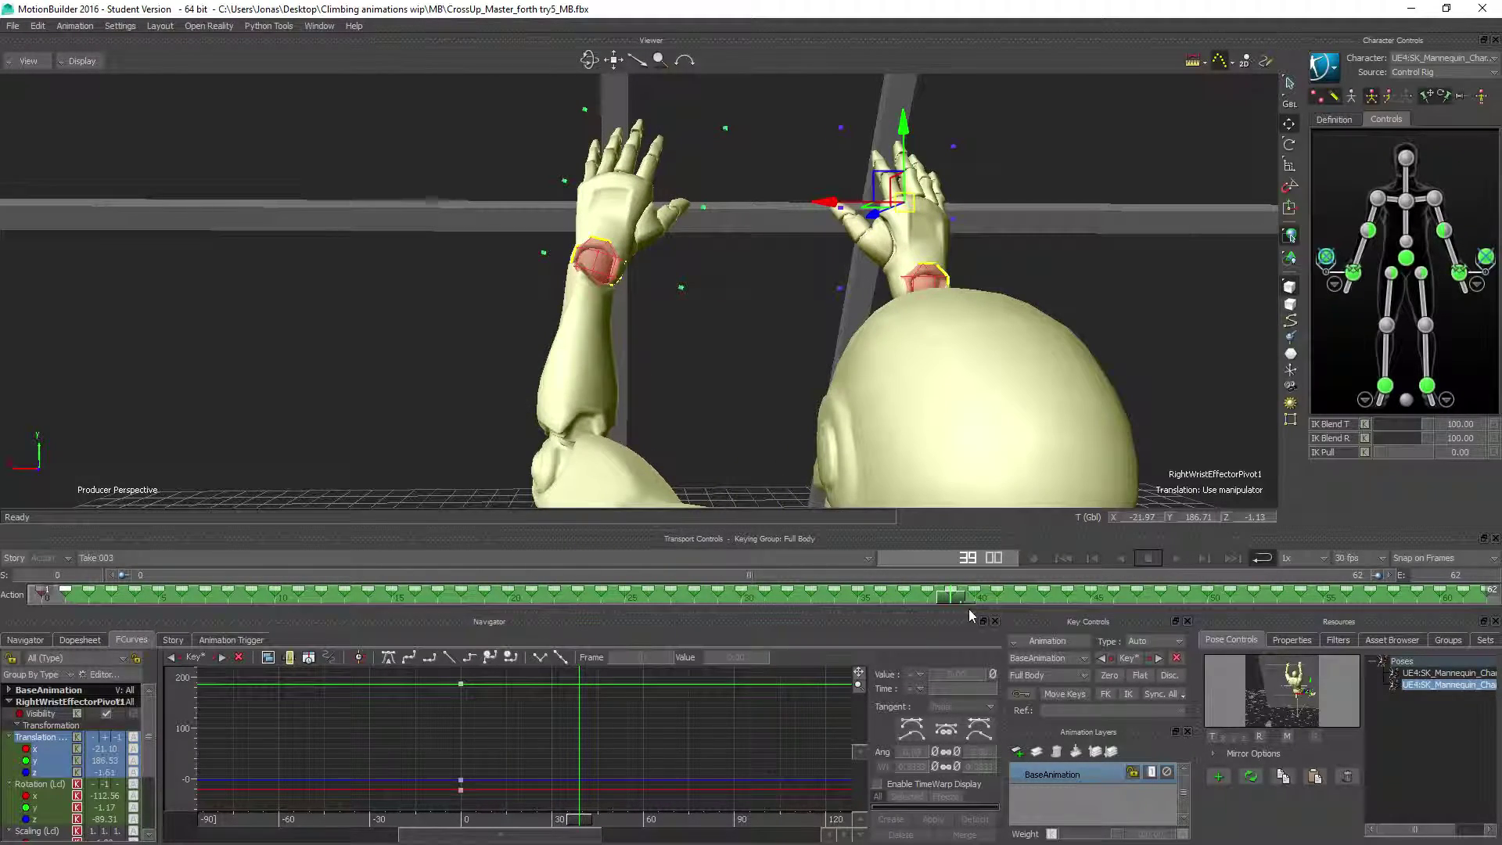
{"action": "left_click_drag", "start_coordinate": [949, 600], "coordinate": [37, 596]}
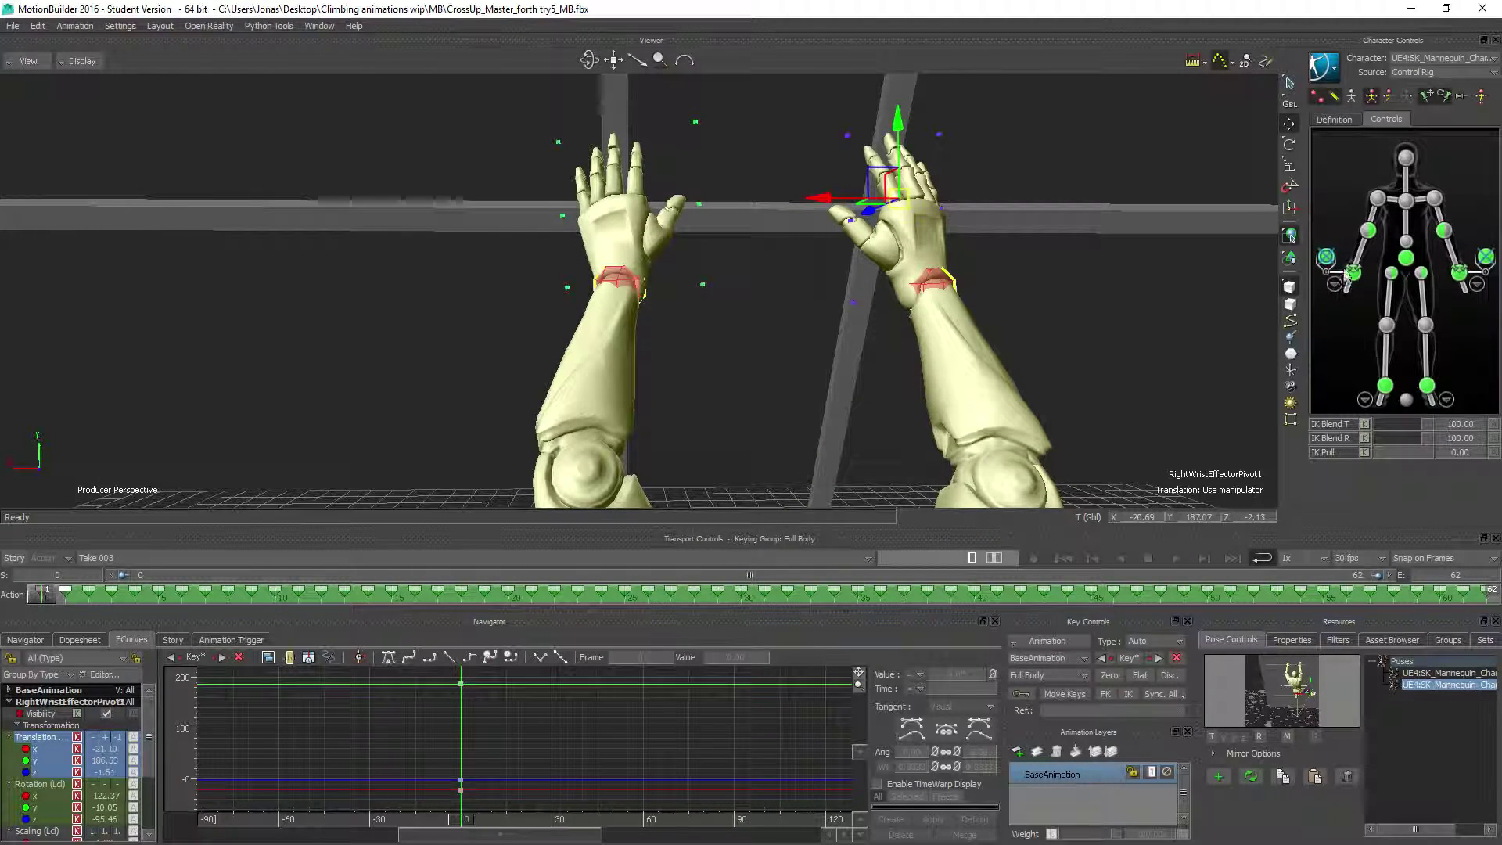
Step: Copy the left wrist effector pivot's translation keys from frame 0 to frame 43
{"action": "left_click", "coordinate": [1484, 257]}
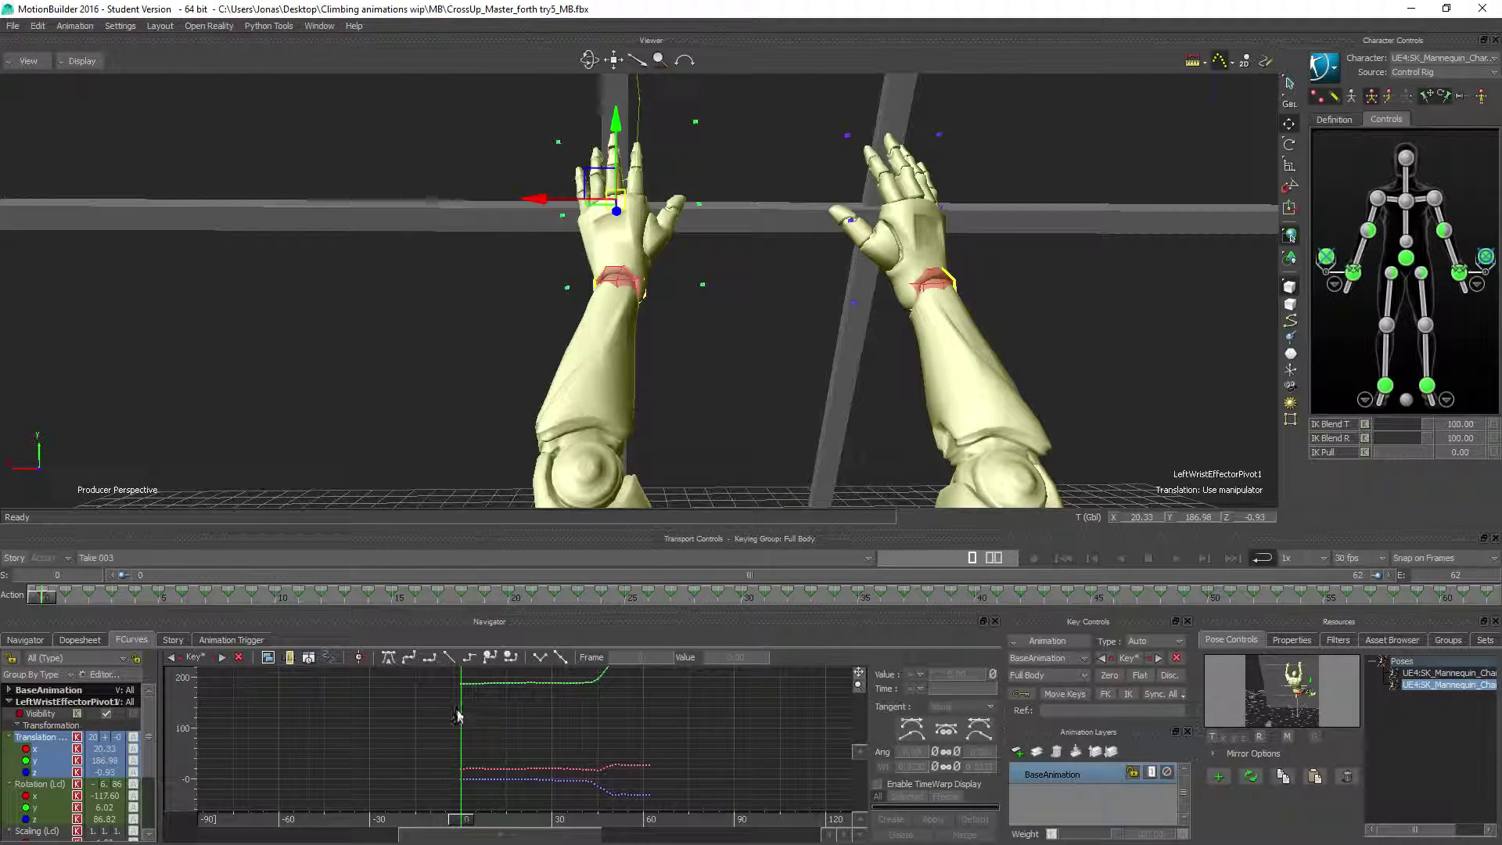
{"action": "left_click_drag", "start_coordinate": [464, 721], "coordinate": [593, 678], "text": "ctrl"}
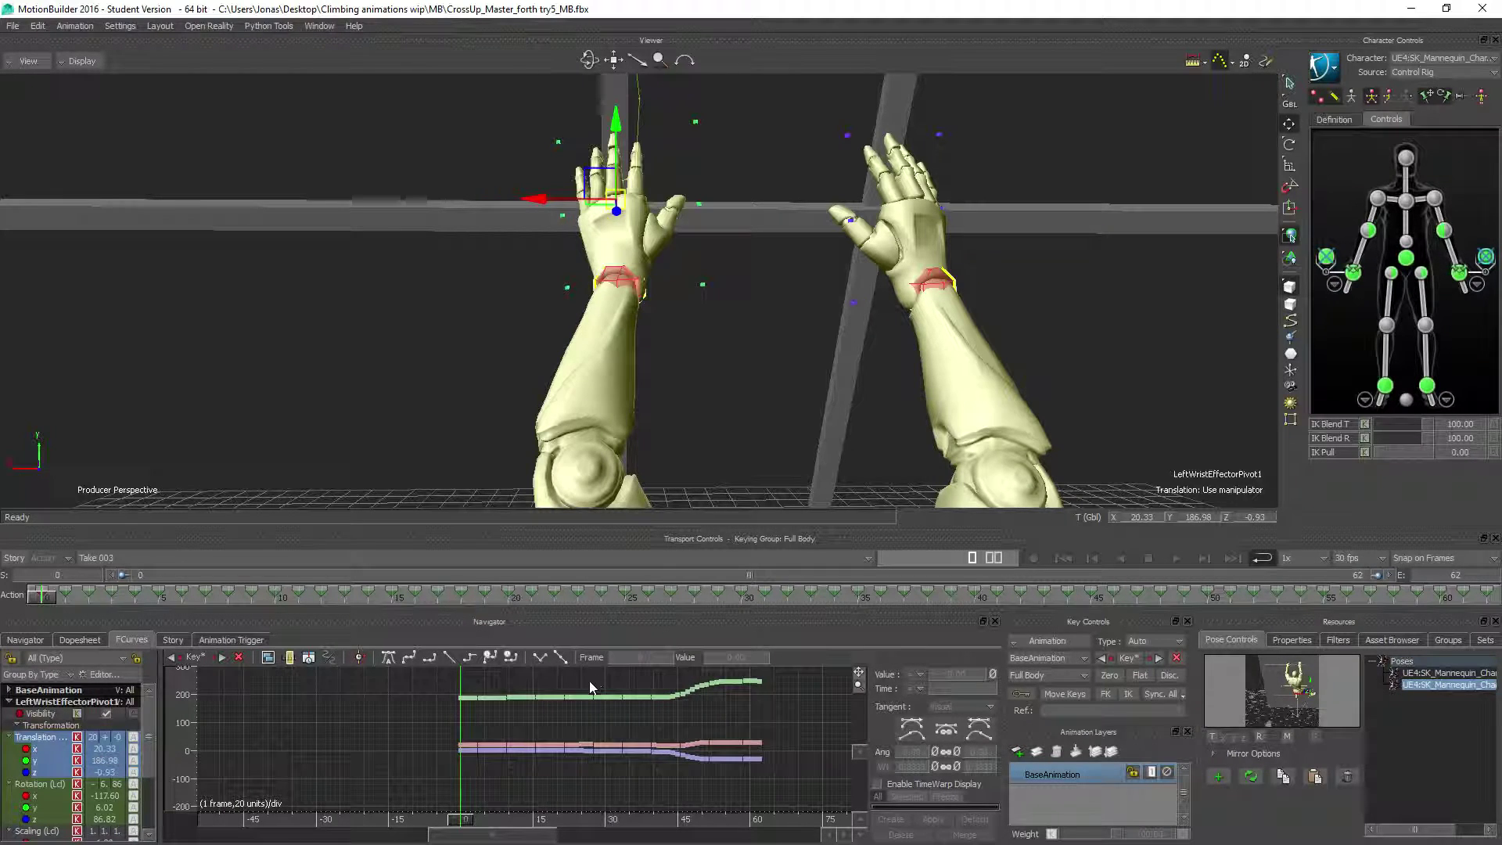
{"action": "left_click_drag", "start_coordinate": [441, 684], "coordinate": [463, 782]}
{"action": "left_click_drag", "start_coordinate": [464, 823], "coordinate": [672, 808]}
{"action": "left_click_drag", "start_coordinate": [647, 809], "coordinate": [669, 808]}
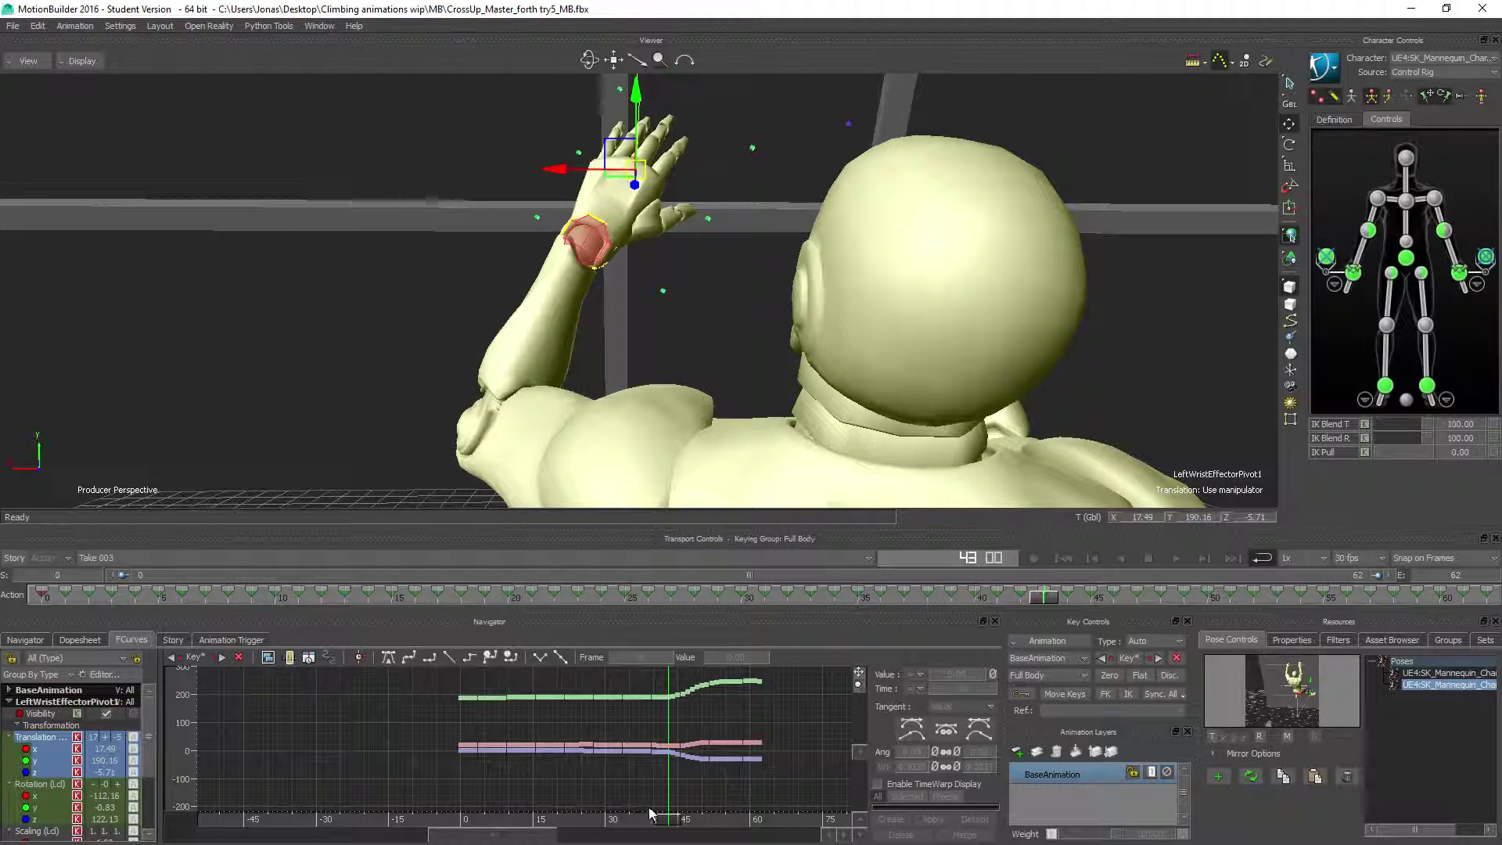
{"action": "key", "text": "ctrl+z"}
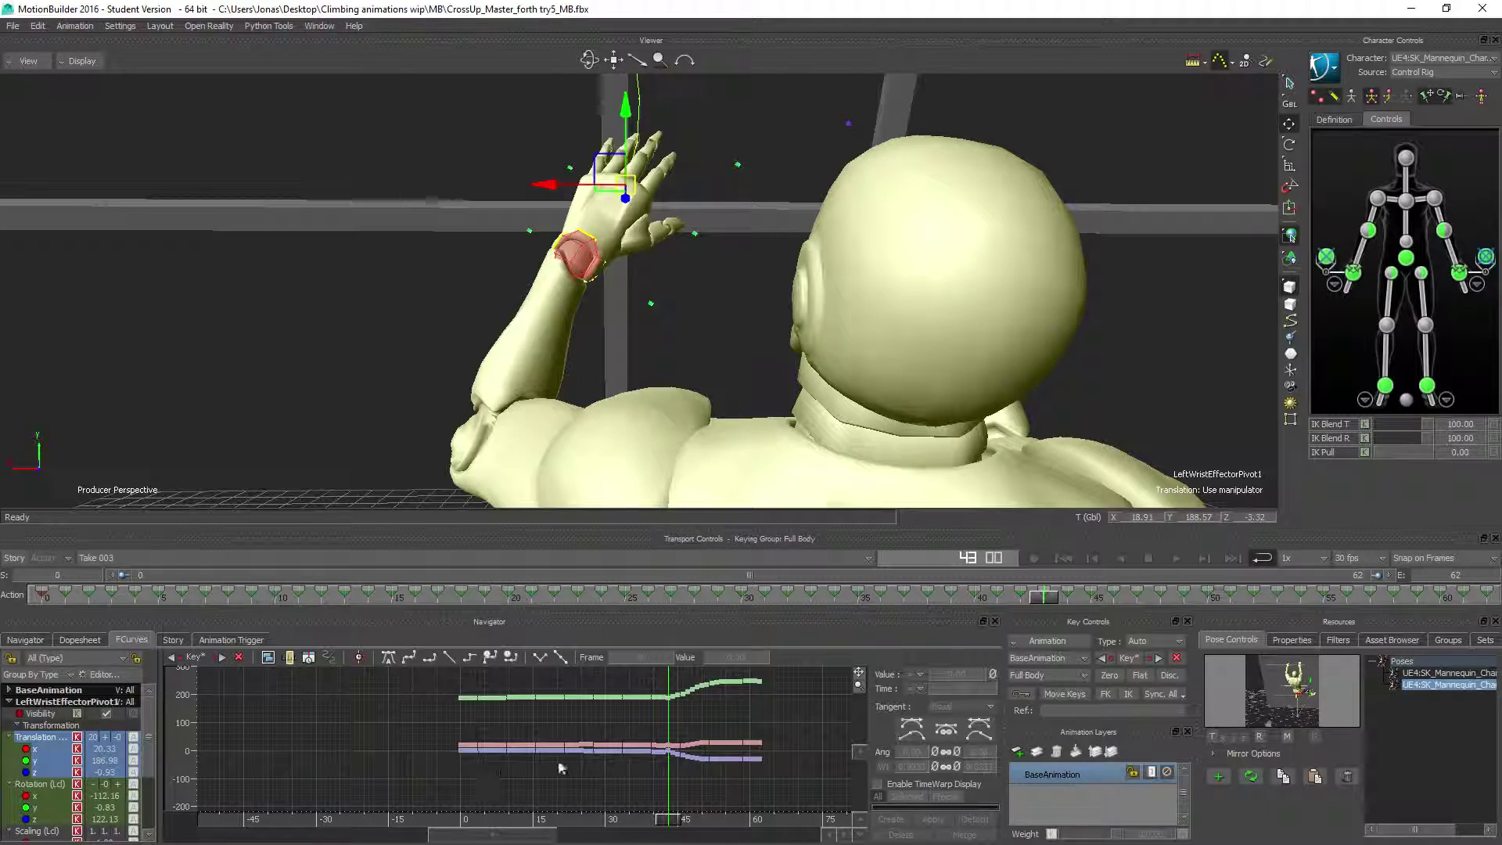
Step: Delete the left wrist pivot's translation keys between frames 0 and 43 and flatten the tangents of the two end keys
{"action": "left_click_drag", "start_coordinate": [458, 726], "coordinate": [575, 751], "text": "ctrl"}
{"action": "left_click_drag", "start_coordinate": [391, 684], "coordinate": [802, 802]}
{"action": "key", "text": "Delete"}
{"action": "left_click", "coordinate": [914, 725]}
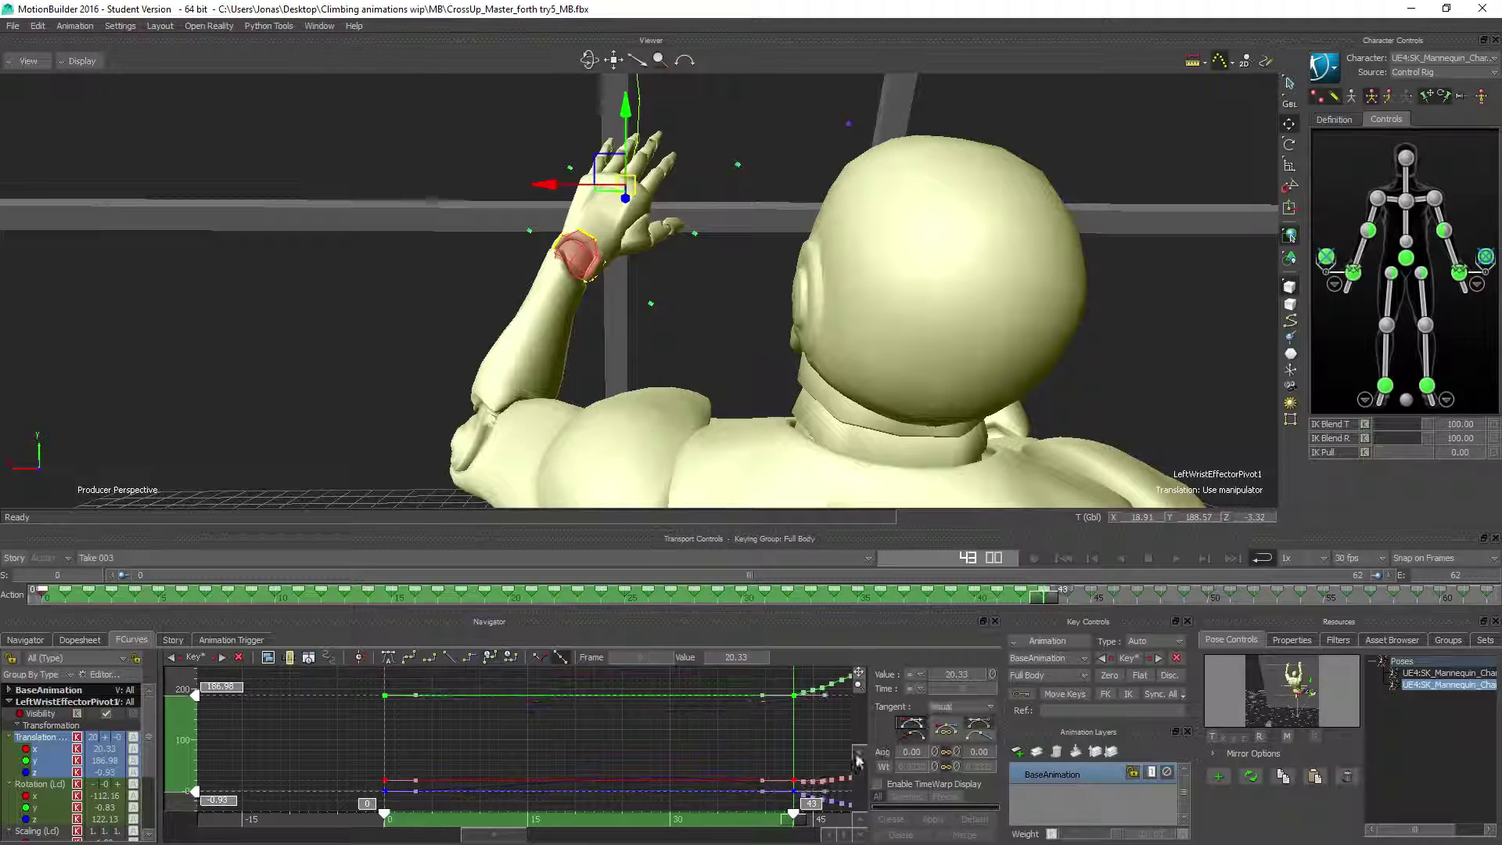
Step: Adjust the left wrist pivot's Y translation curve just after frame 43 so it rises smoothly from the held value
{"action": "left_click_drag", "start_coordinate": [749, 740], "coordinate": [785, 838], "text": "shift"}
{"action": "left_click_drag", "start_coordinate": [729, 773], "coordinate": [720, 784], "text": "shift"}
{"action": "left_click_drag", "start_coordinate": [731, 690], "coordinate": [675, 823], "text": "shift"}
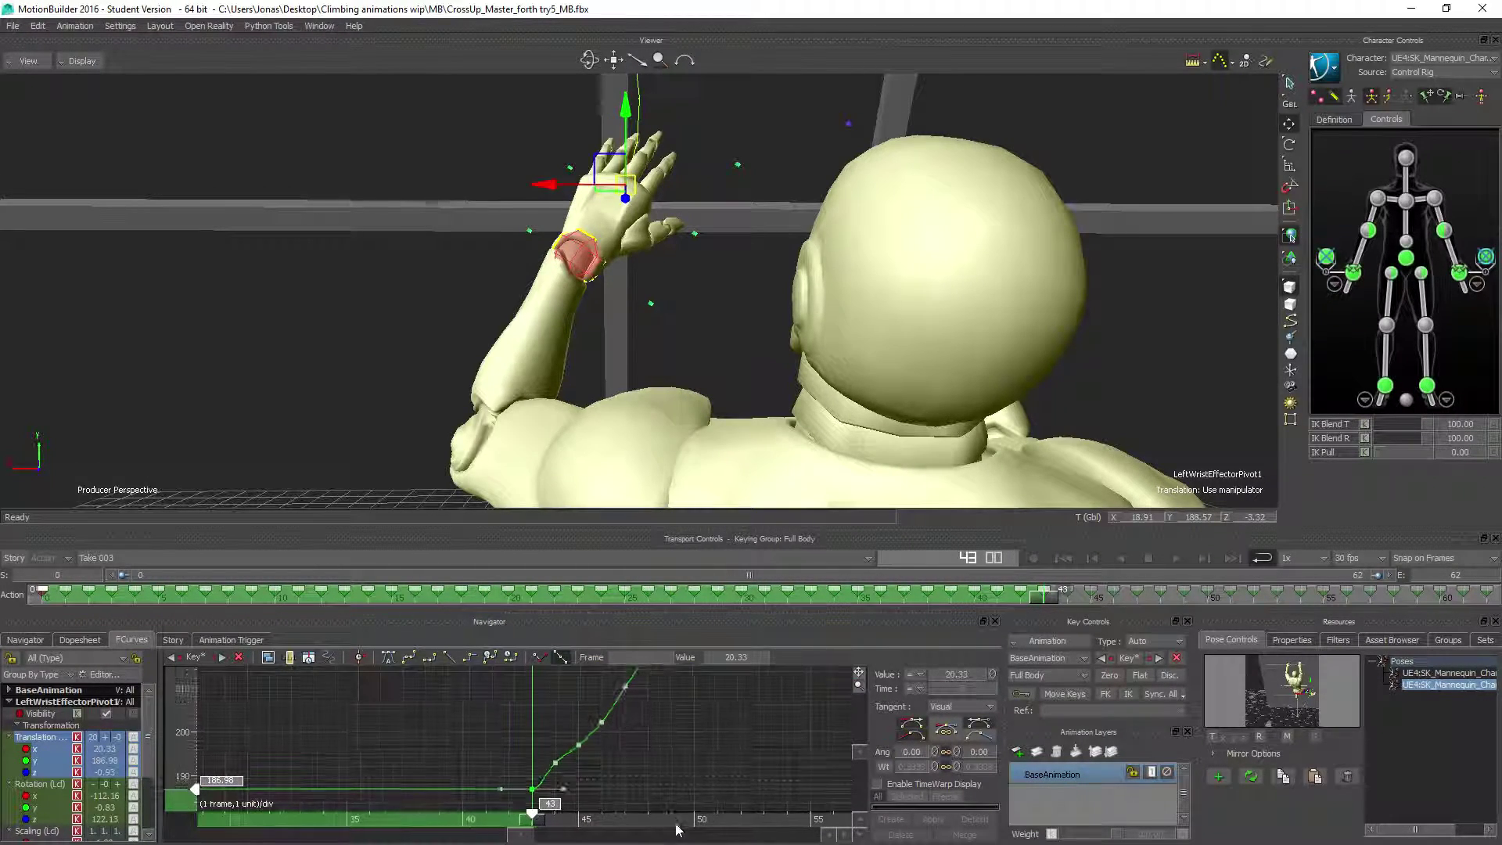
{"action": "left_click_drag", "start_coordinate": [609, 781], "coordinate": [625, 691], "text": "ctrl"}
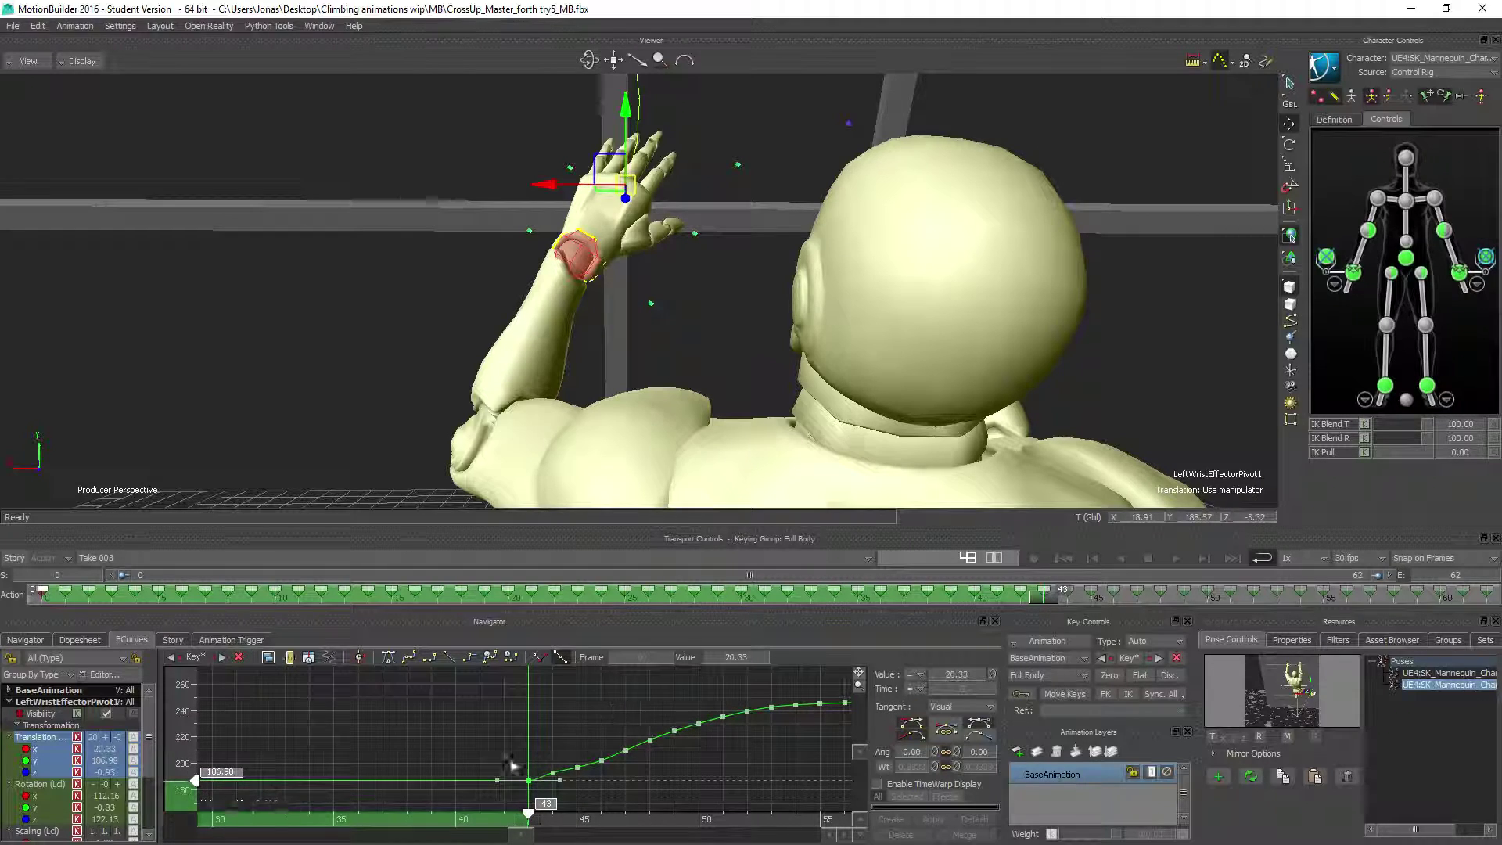
{"action": "left_click", "coordinate": [554, 775]}
{"action": "left_click_drag", "start_coordinate": [676, 814], "coordinate": [678, 704], "text": "ctrl"}
{"action": "left_click_drag", "start_coordinate": [613, 777], "coordinate": [643, 785], "text": "ctrl"}
Step: Rescale the left wrist pivot's X translation keys from frame 44 to 51 so the curve leaves the held value smoothly
{"action": "left_click_drag", "start_coordinate": [658, 729], "coordinate": [462, 681], "text": "ctrl"}
{"action": "left_click_drag", "start_coordinate": [729, 690], "coordinate": [639, 752], "text": "shift"}
{"action": "left_click_drag", "start_coordinate": [554, 785], "coordinate": [650, 699], "text": "ctrl+shift"}
{"action": "left_click", "coordinate": [595, 793]}
{"action": "left_click_drag", "start_coordinate": [604, 773], "coordinate": [612, 758]}
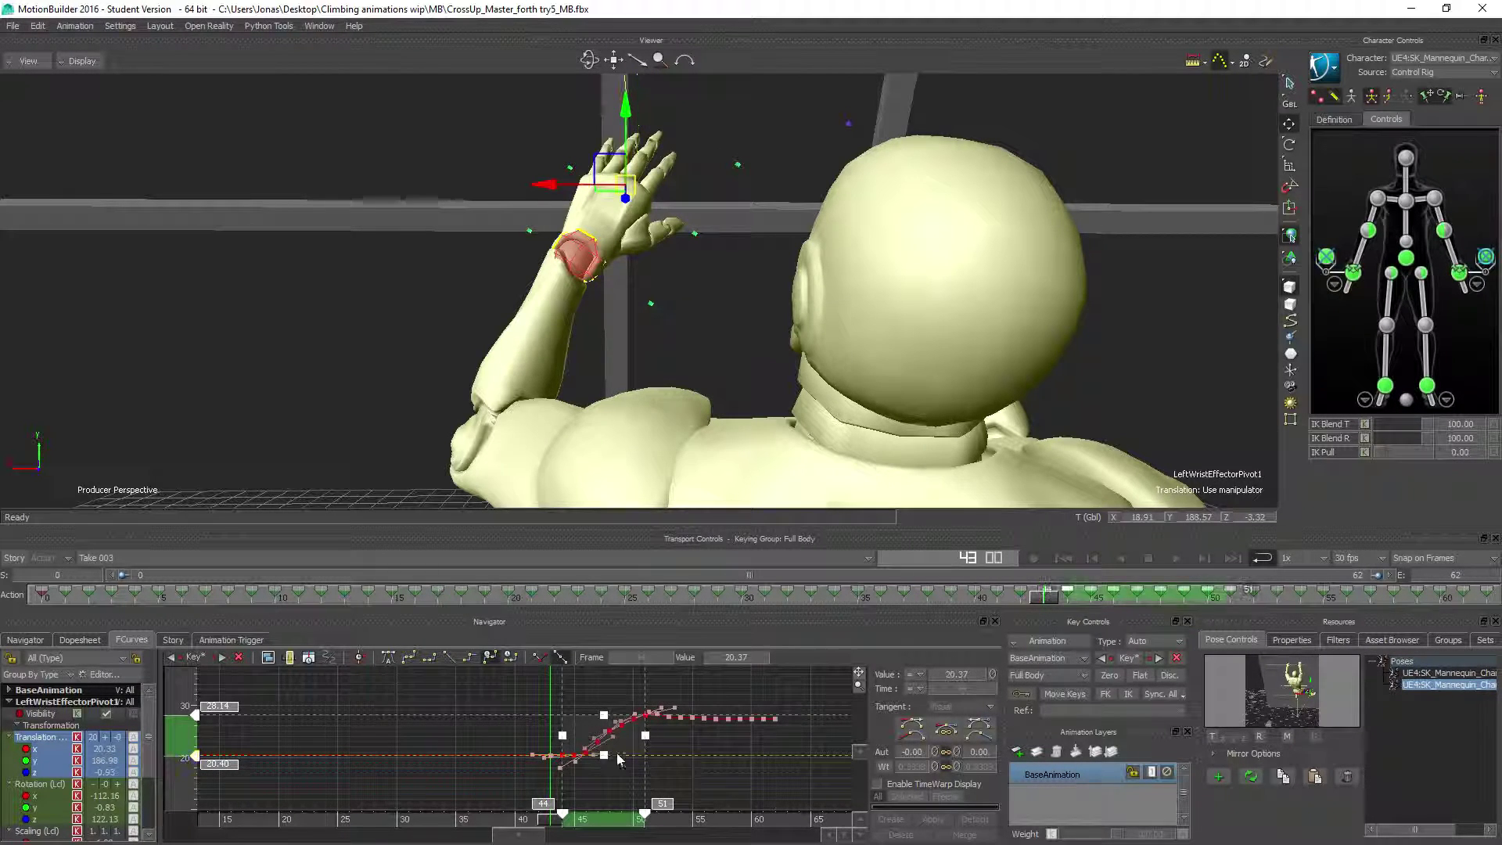
{"action": "left_click", "coordinate": [703, 768]}
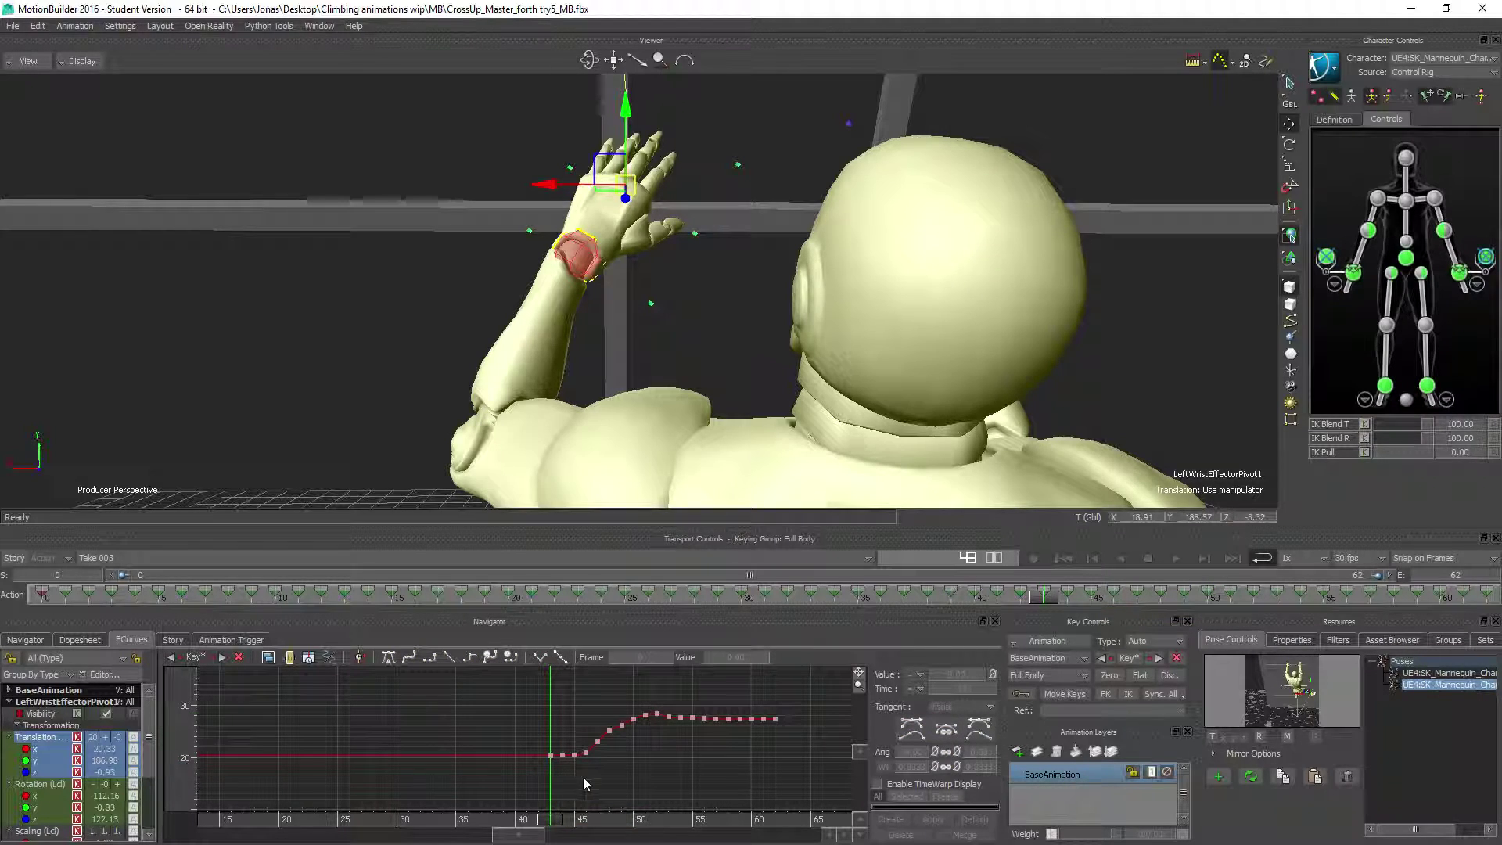
Step: Raise the left wrist pivot's first Z translation keys after frame 43 to blend them with the held value
{"action": "left_click_drag", "start_coordinate": [573, 787], "coordinate": [650, 671], "text": "ctrl"}
{"action": "left_click_drag", "start_coordinate": [653, 794], "coordinate": [713, 793], "text": "ctrl"}
{"action": "left_click_drag", "start_coordinate": [666, 711], "coordinate": [667, 695]}
{"action": "left_click", "coordinate": [756, 729]}
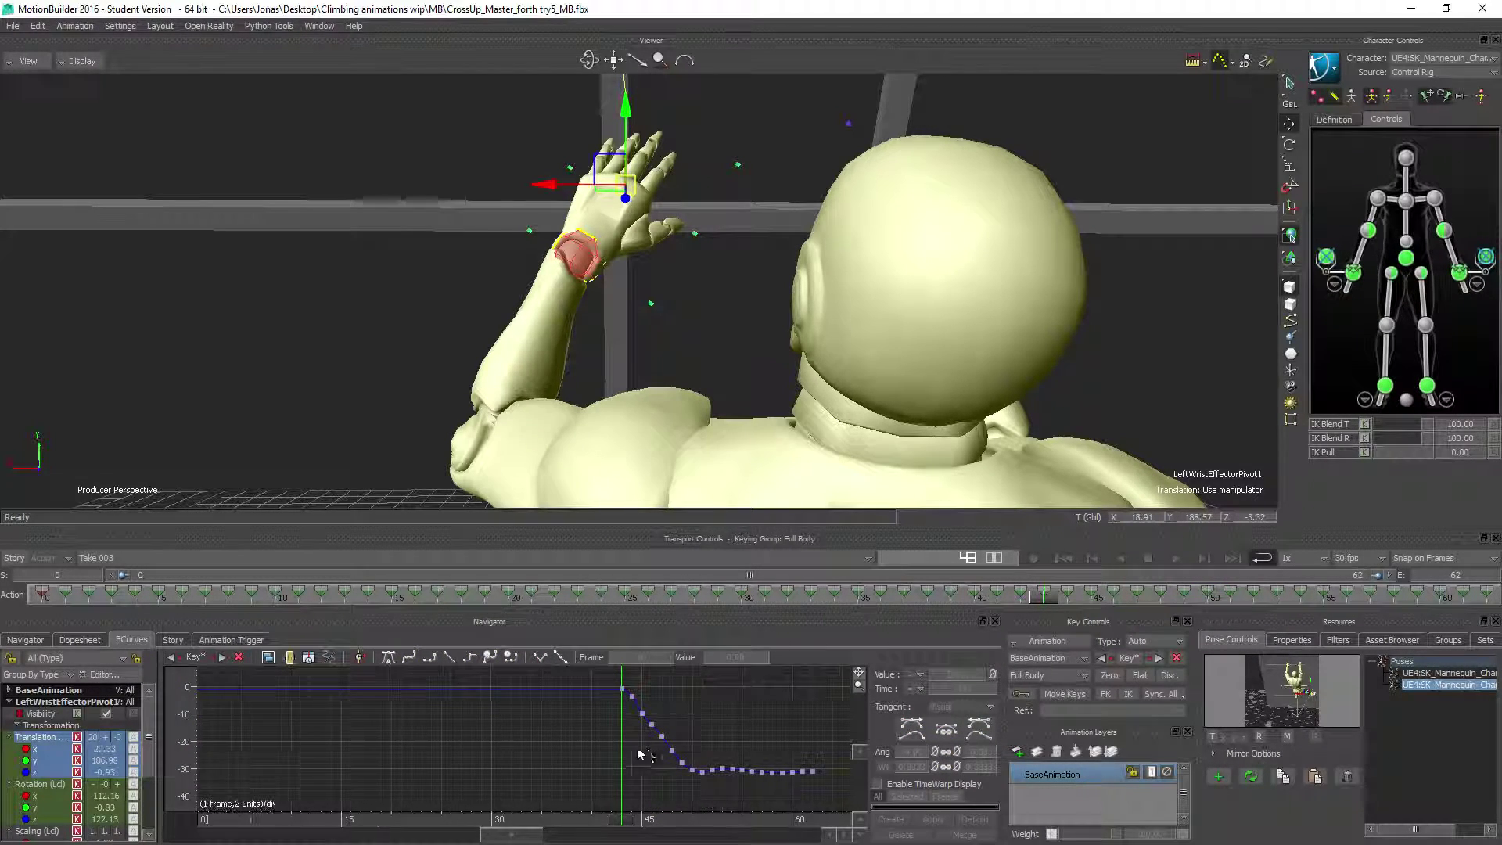
Step: Play back the take to review the corrected left hand motion, and stop playback
{"action": "left_click_drag", "start_coordinate": [646, 749], "coordinate": [540, 714], "text": "ctrl"}
{"action": "left_click_drag", "start_coordinate": [733, 714], "coordinate": [674, 734], "text": "ctrl"}
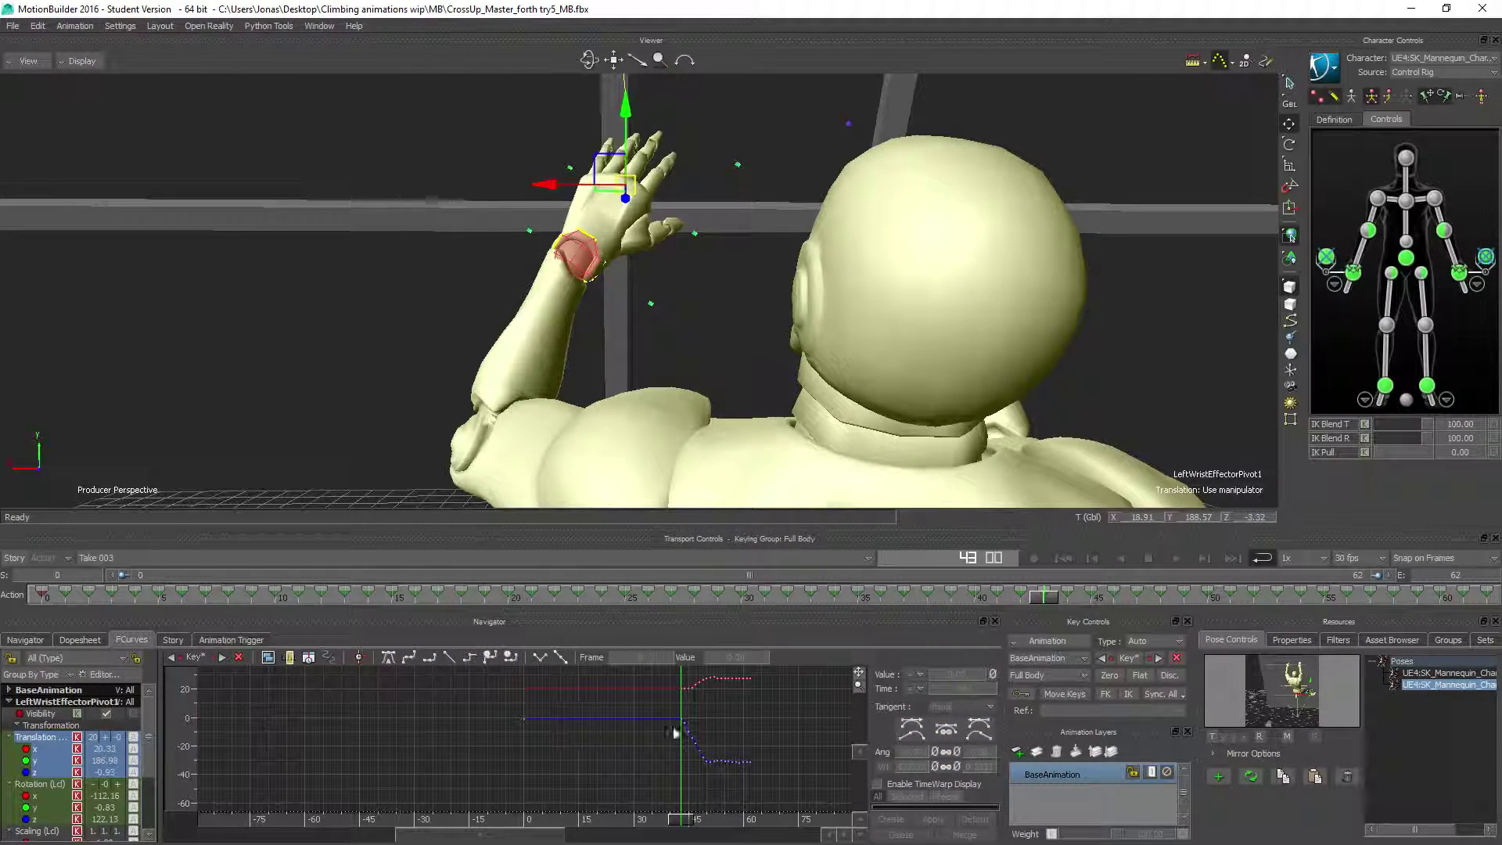
{"action": "left_click_drag", "start_coordinate": [796, 718], "coordinate": [743, 765], "text": "ctrl"}
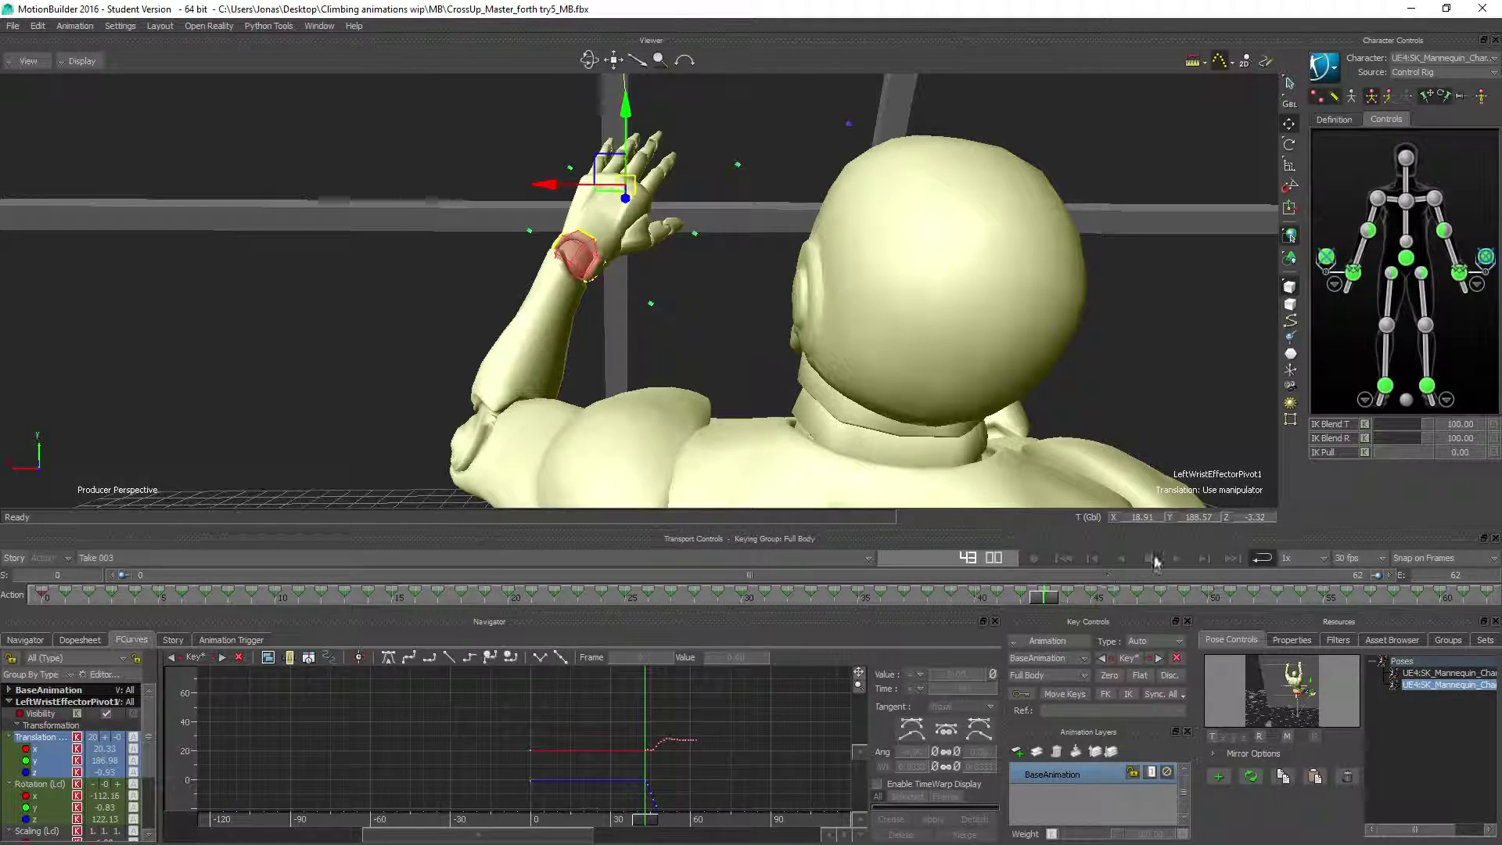
{"action": "left_click", "coordinate": [1175, 558]}
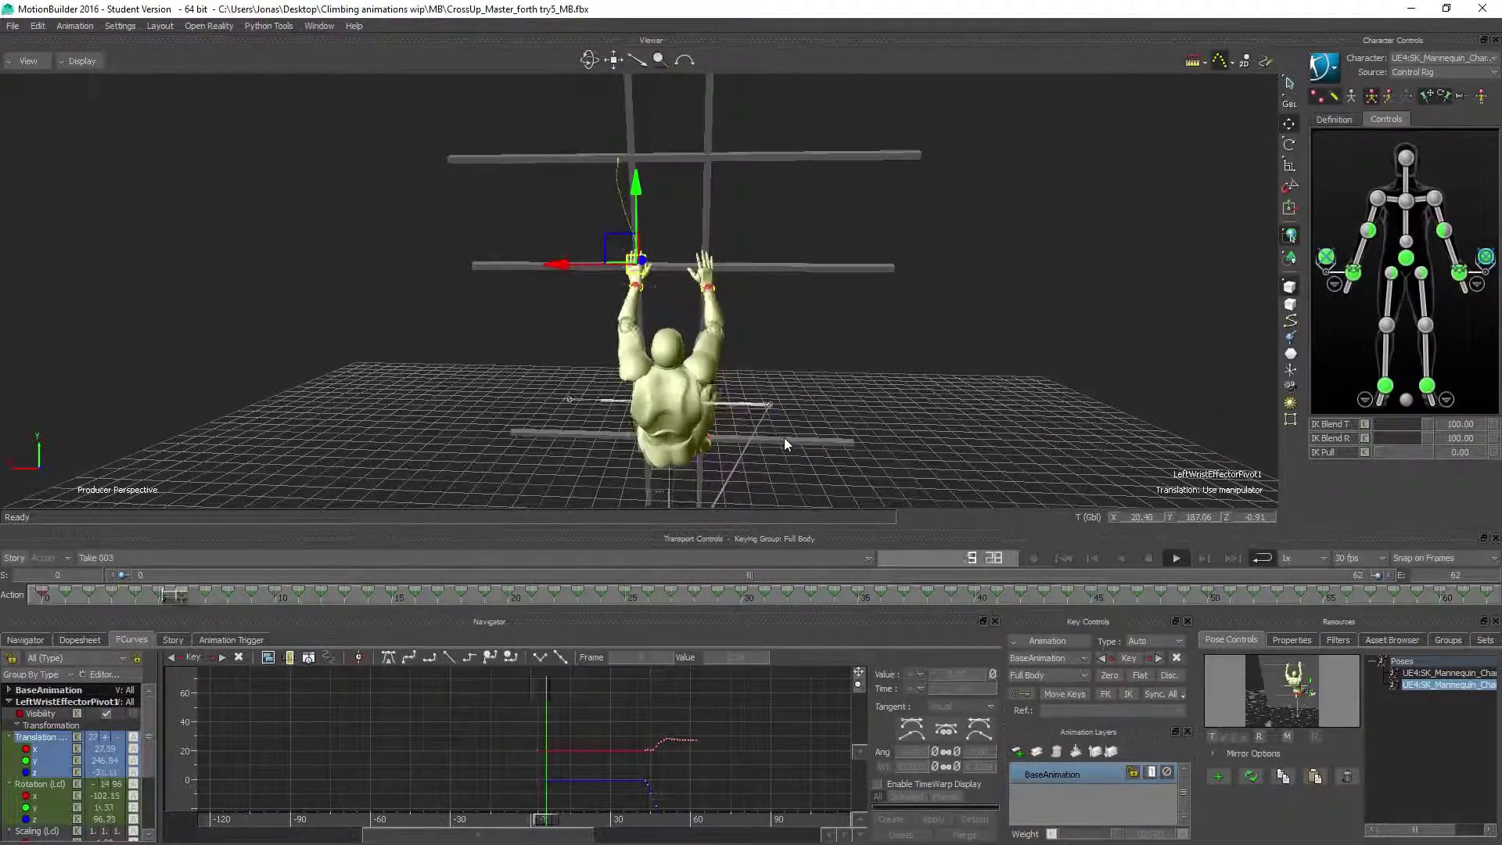
{"action": "key", "text": "space"}
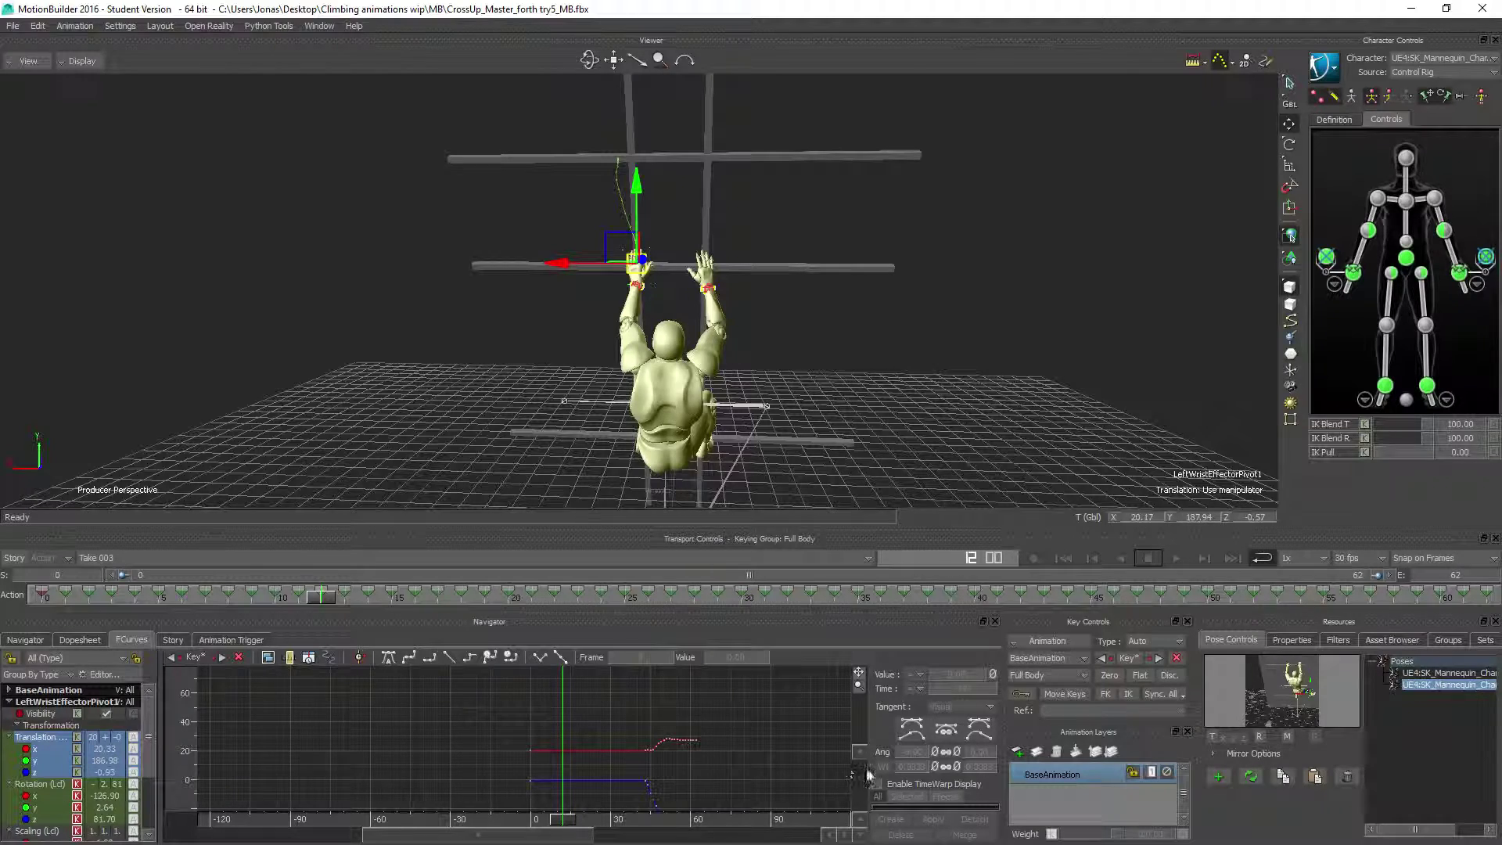
Step: Plot all properties of the animation in the current take
{"action": "left_click", "coordinate": [1045, 641]}
{"action": "left_click", "coordinate": [1073, 682]}
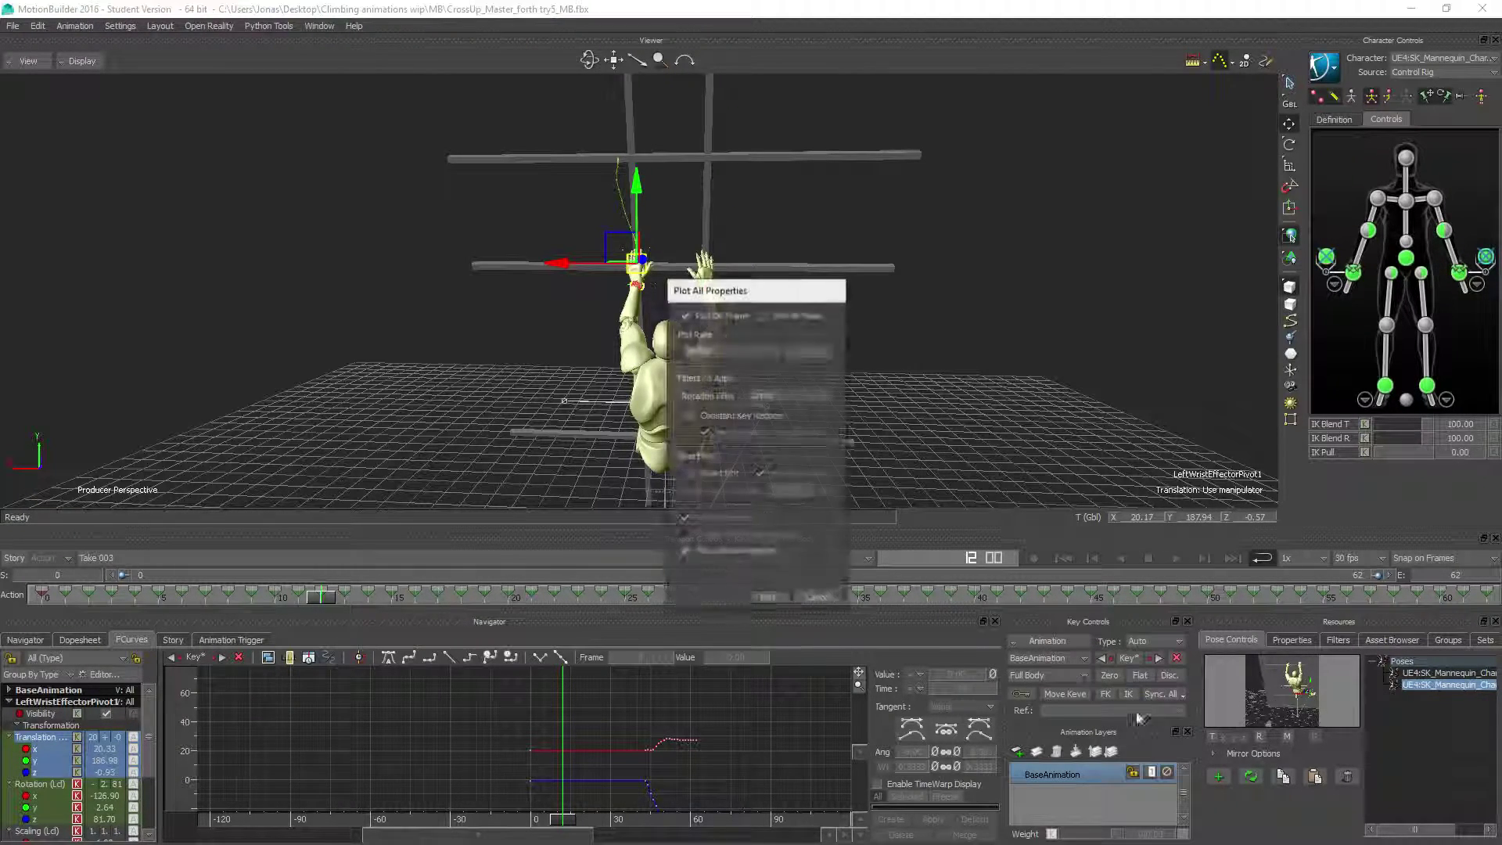
{"action": "left_click", "coordinate": [779, 607]}
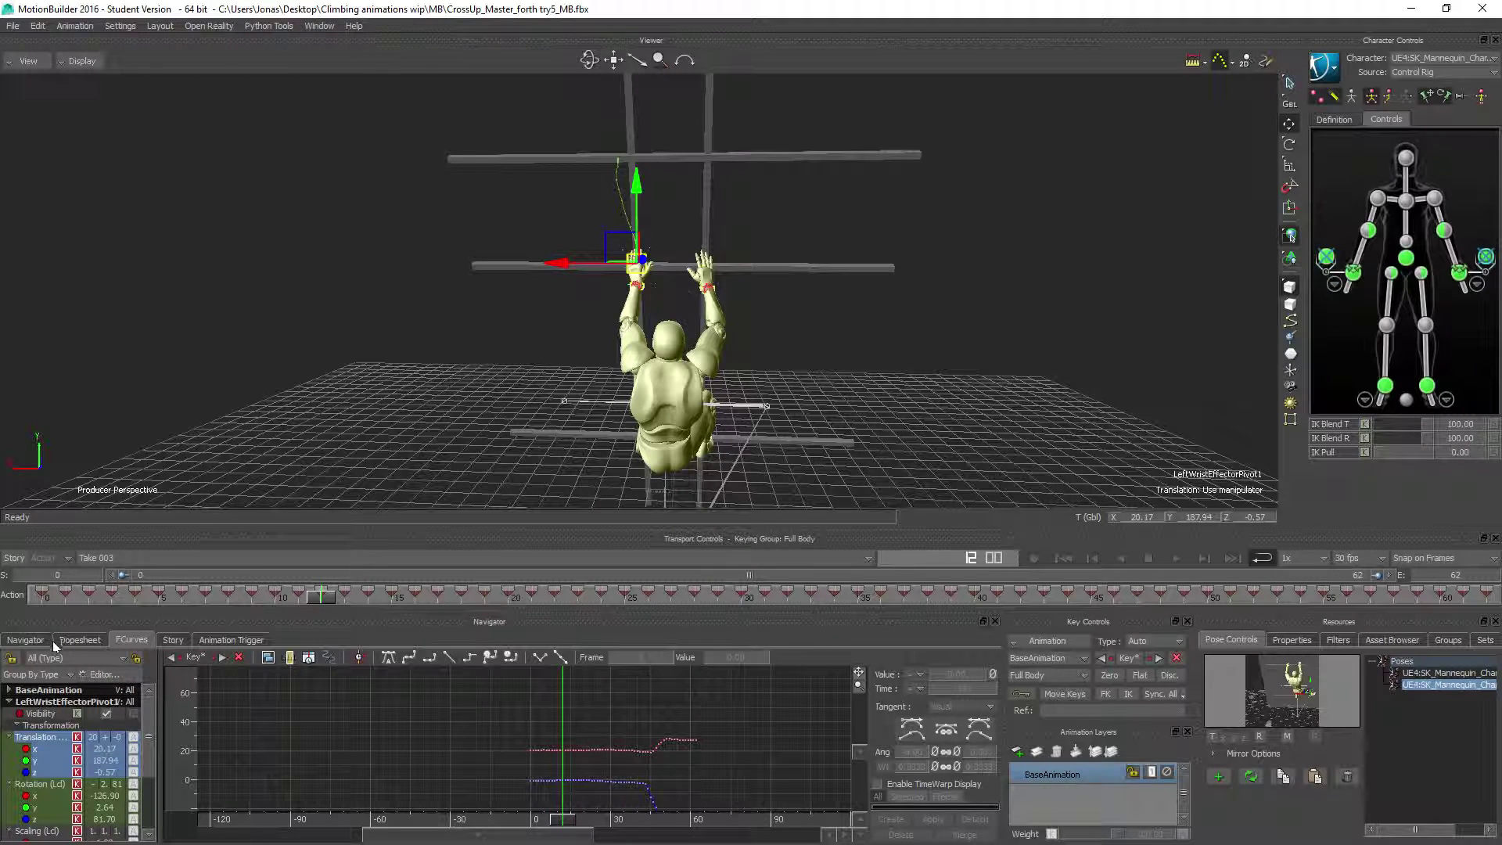
Step: Deactivate the Hand_R Position and Hand_L Position constraints
{"action": "left_click", "coordinate": [25, 640]}
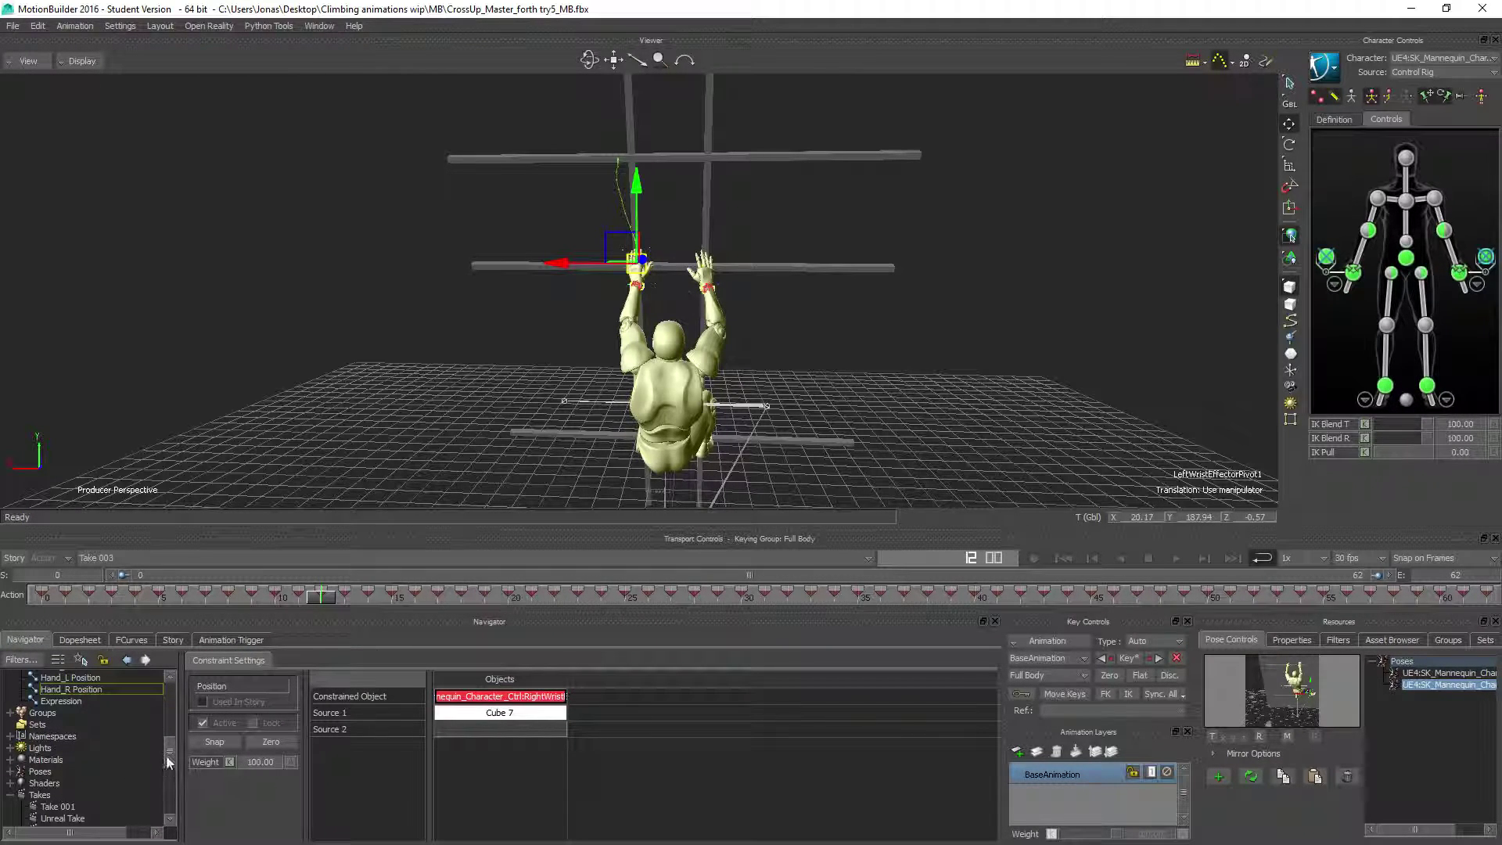
{"action": "mouse_move", "coordinate": [166, 749]}
{"action": "left_mouse_down"}
{"action": "mouse_move", "coordinate": [165, 769]}
{"action": "mouse_move", "coordinate": [167, 737]}
{"action": "left_mouse_up"}
{"action": "left_click", "coordinate": [202, 722]}
{"action": "left_click", "coordinate": [203, 722]}
{"action": "left_click", "coordinate": [59, 715]}
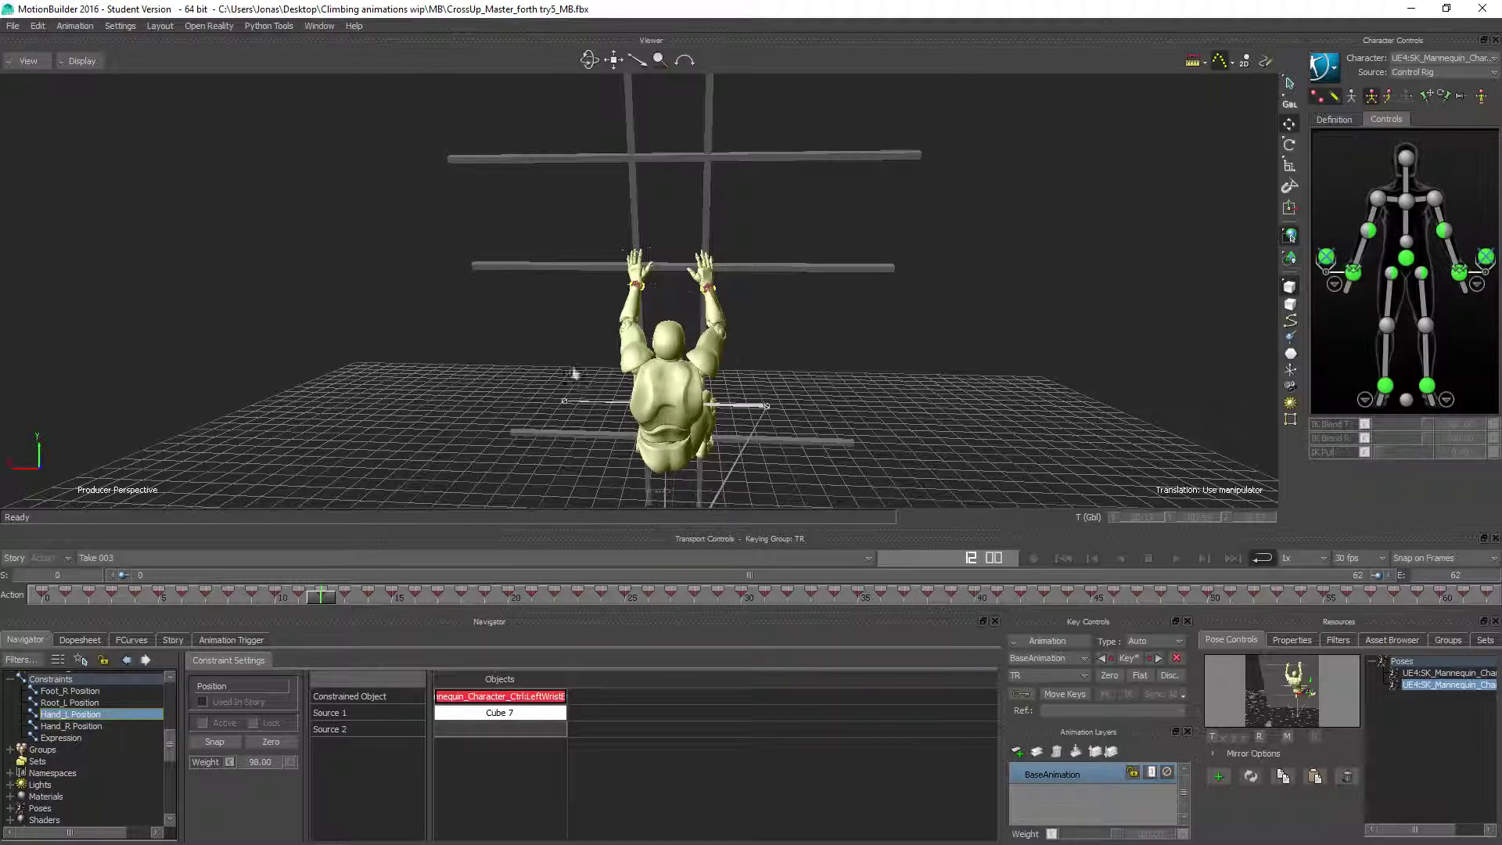
Step: Return to frame 0 and deactivate the Expression constraint
{"action": "left_click_drag", "start_coordinate": [718, 383], "coordinate": [770, 229], "text": "shift"}
{"action": "left_click_drag", "start_coordinate": [334, 599], "coordinate": [43, 600]}
{"action": "left_click_drag", "start_coordinate": [751, 438], "coordinate": [932, 434], "text": "ctrl+shift"}
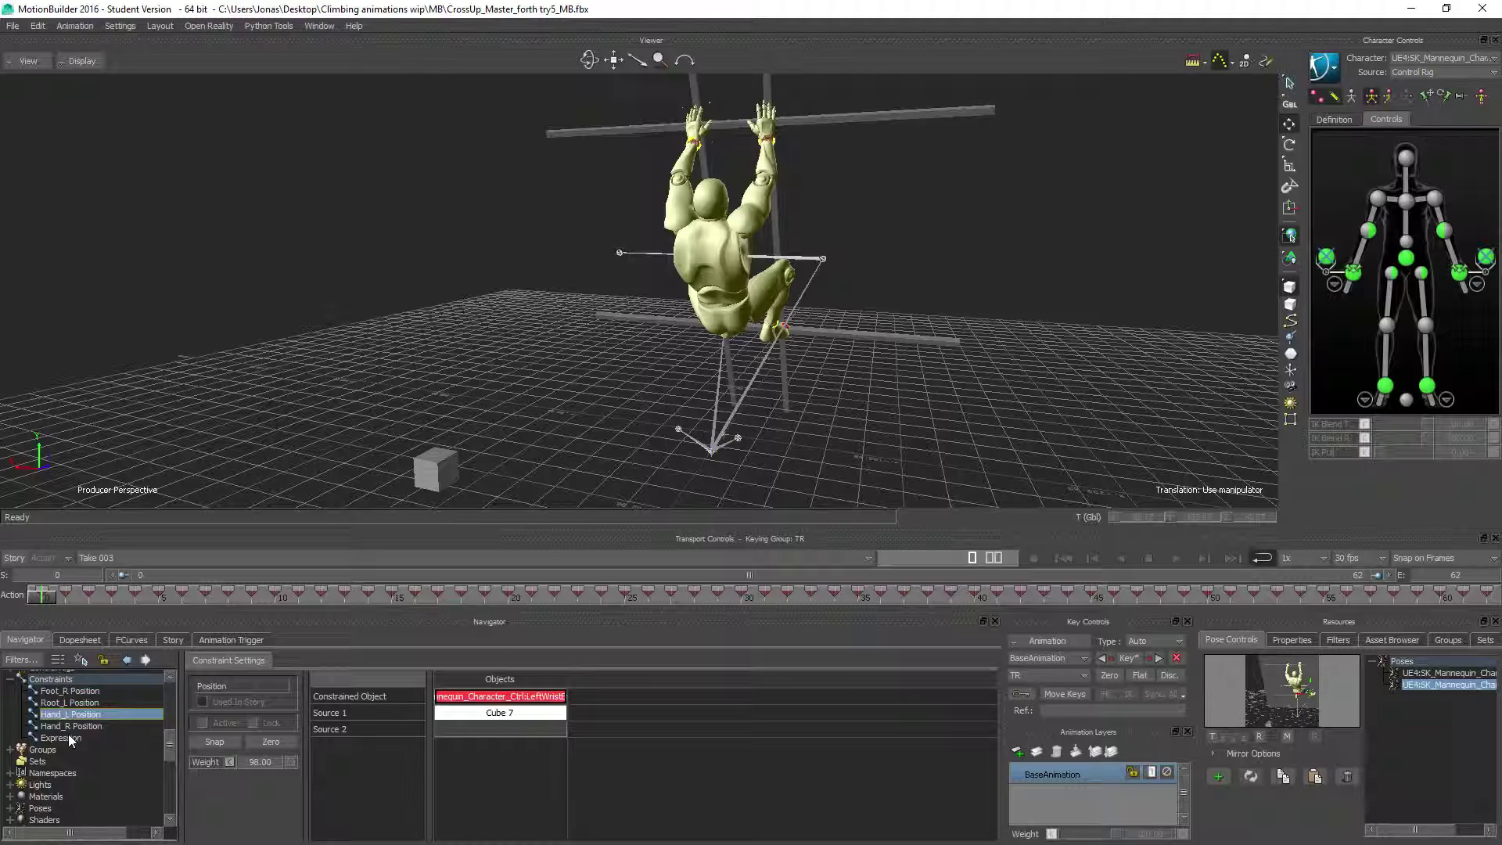
{"action": "left_click", "coordinate": [68, 738]}
{"action": "left_click", "coordinate": [215, 725]}
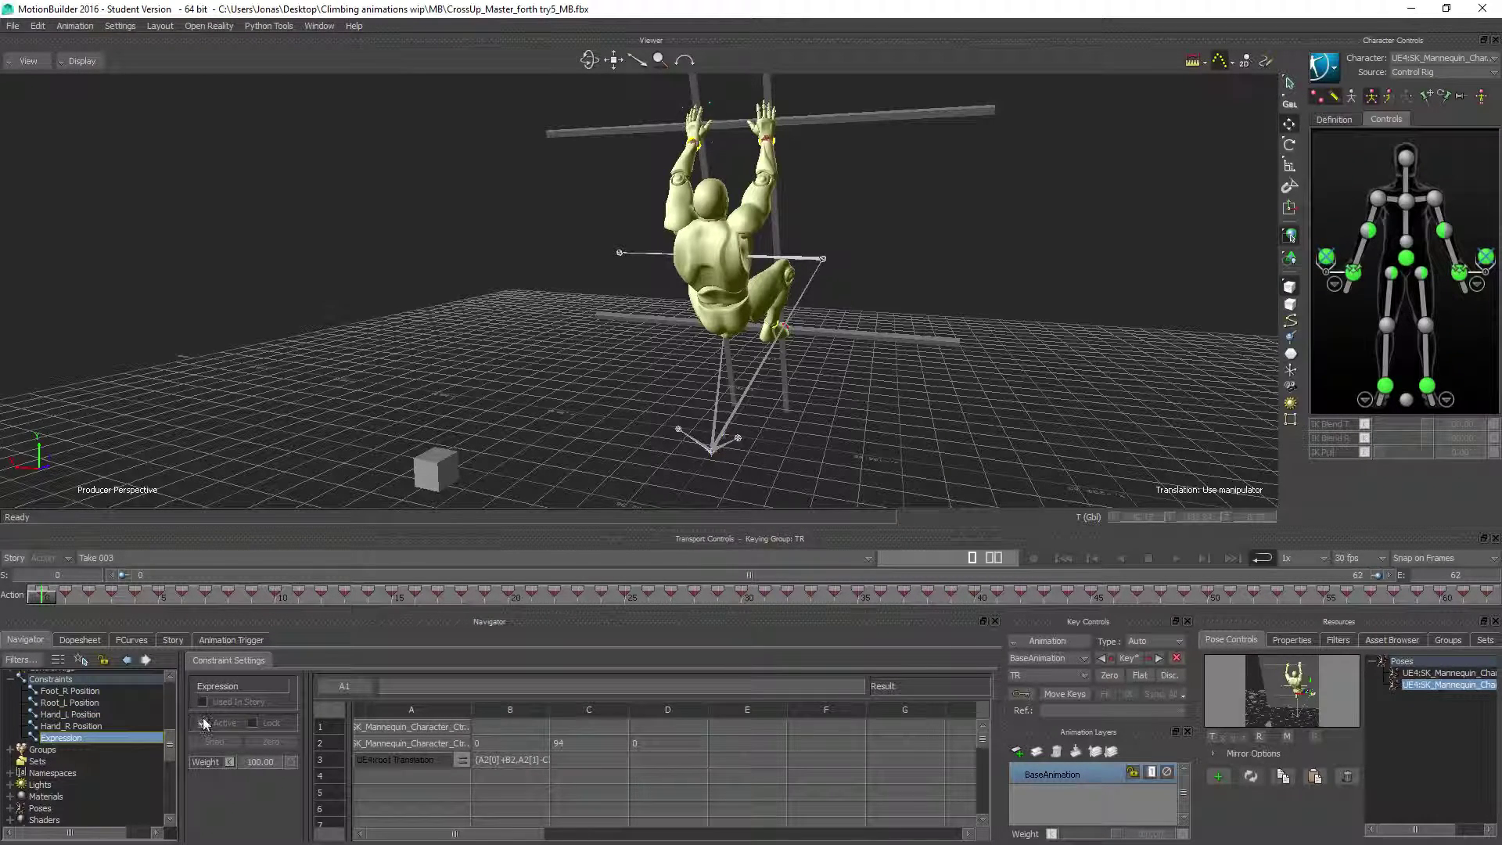
{"action": "scroll", "coordinate": [88, 779], "scroll_direction": "down", "scroll_amount": 2}
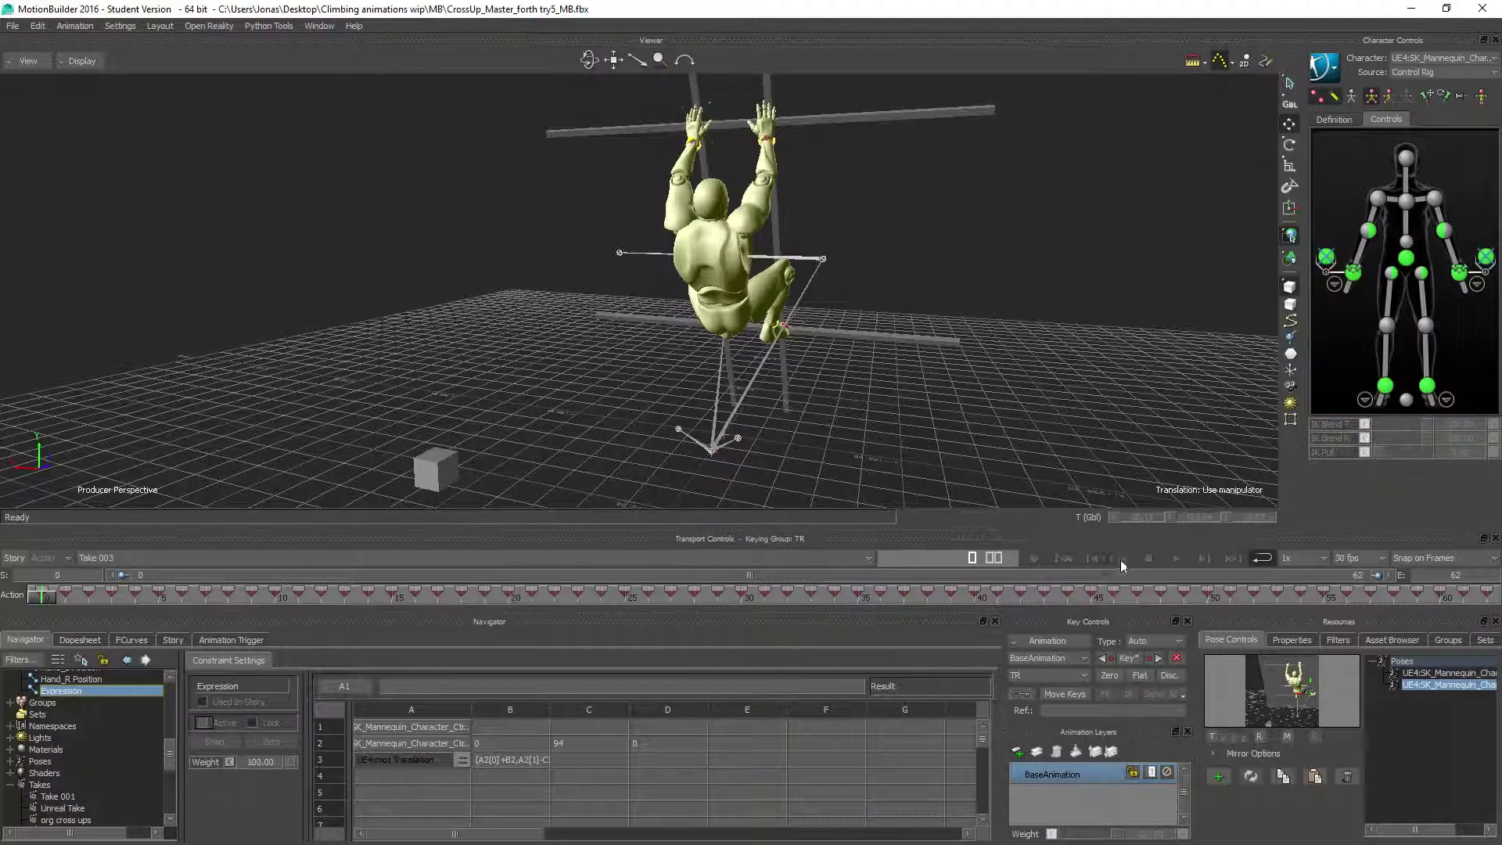
Step: Play back the plotted take and inspect the character from the front and back, then stop playback
{"action": "left_click", "coordinate": [1180, 556]}
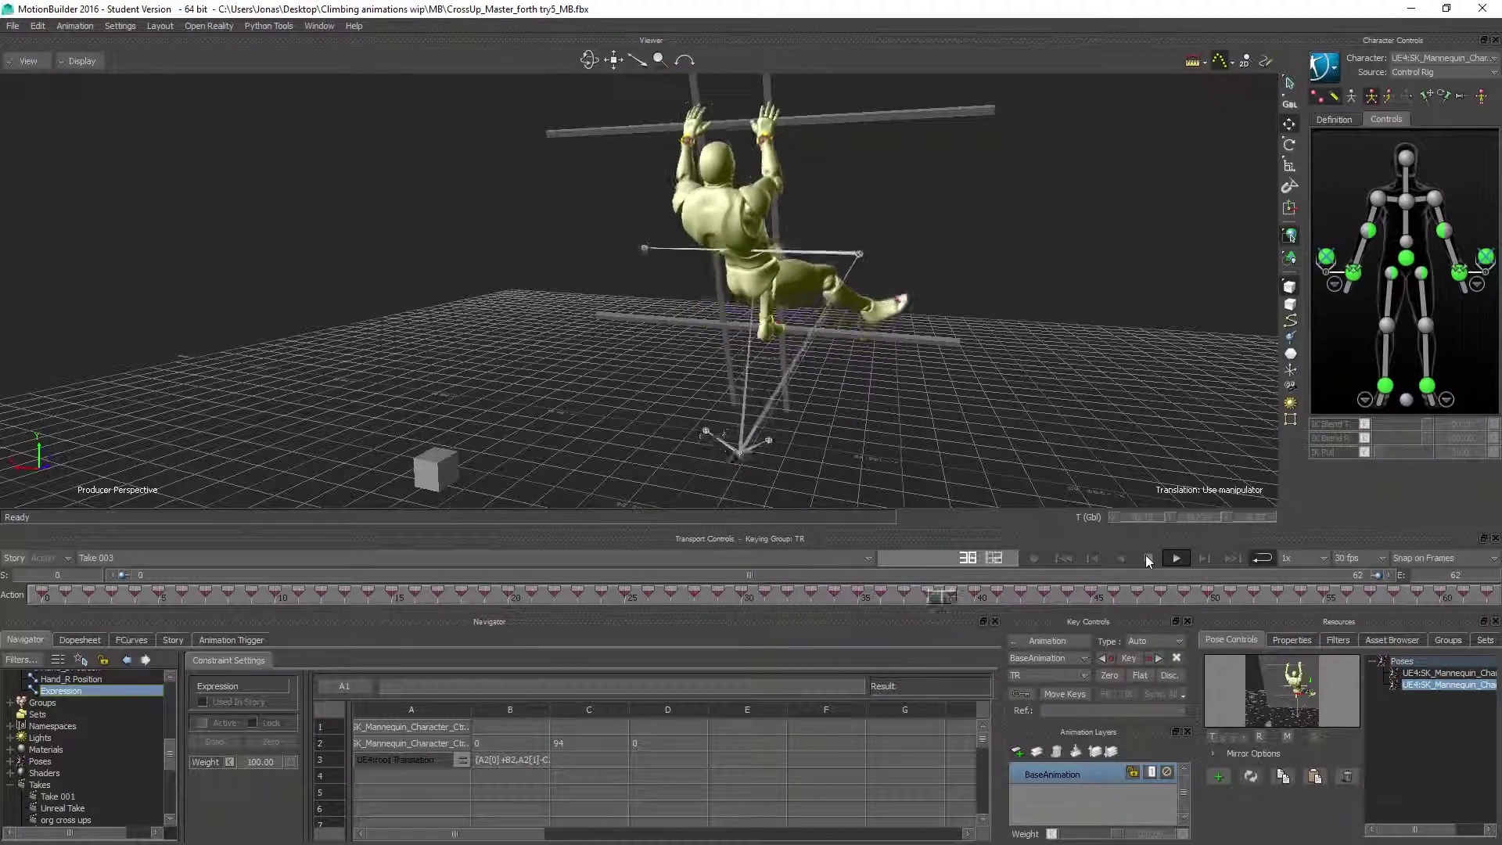
{"action": "left_click_drag", "start_coordinate": [845, 339], "coordinate": [532, 443], "text": "alt"}
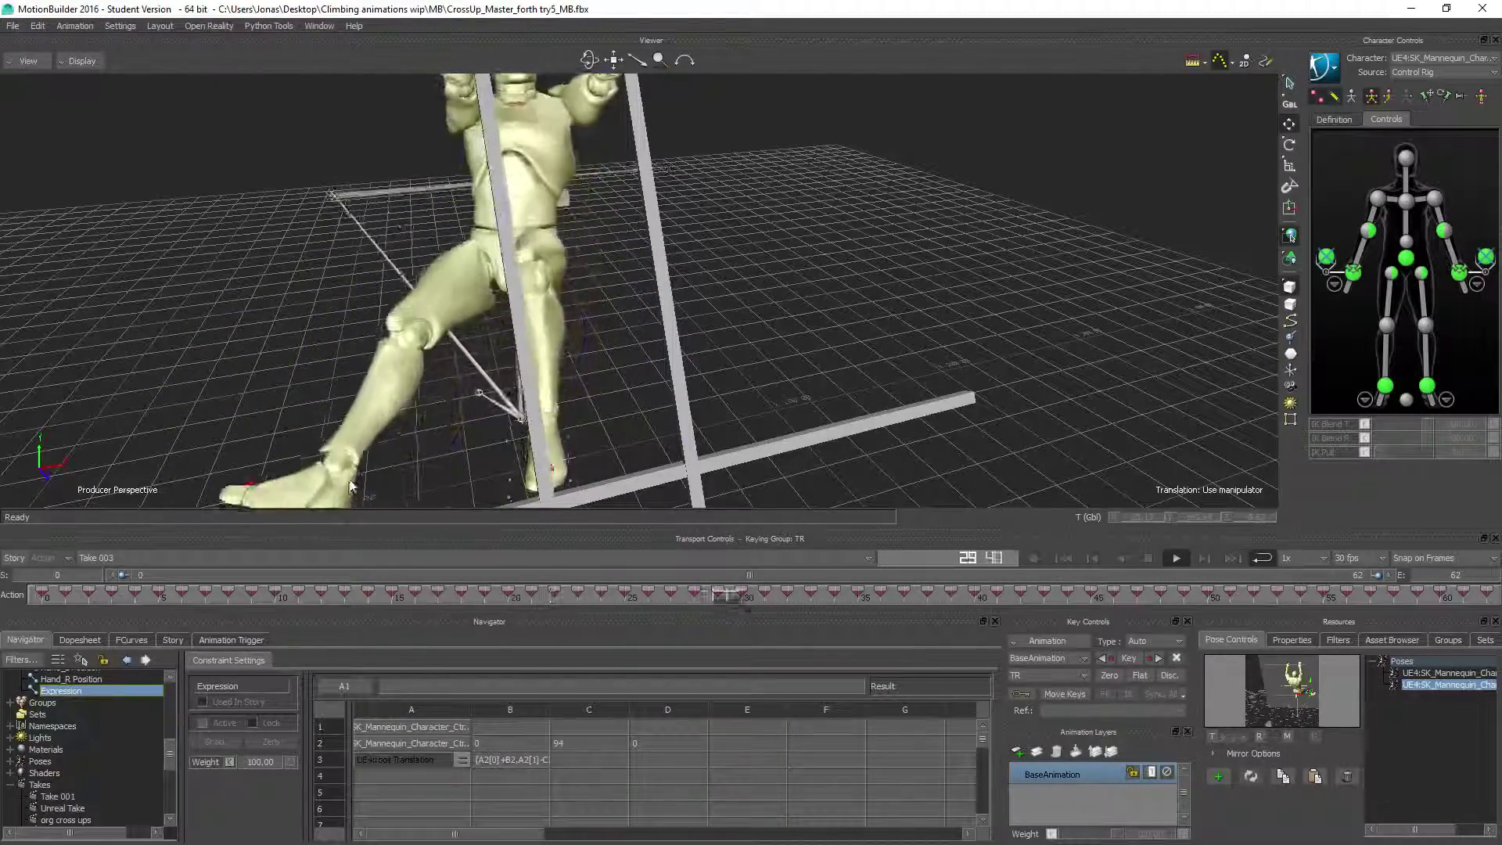
{"action": "left_click_drag", "start_coordinate": [271, 462], "coordinate": [505, 459], "text": "alt"}
{"action": "left_click", "coordinate": [1146, 560]}
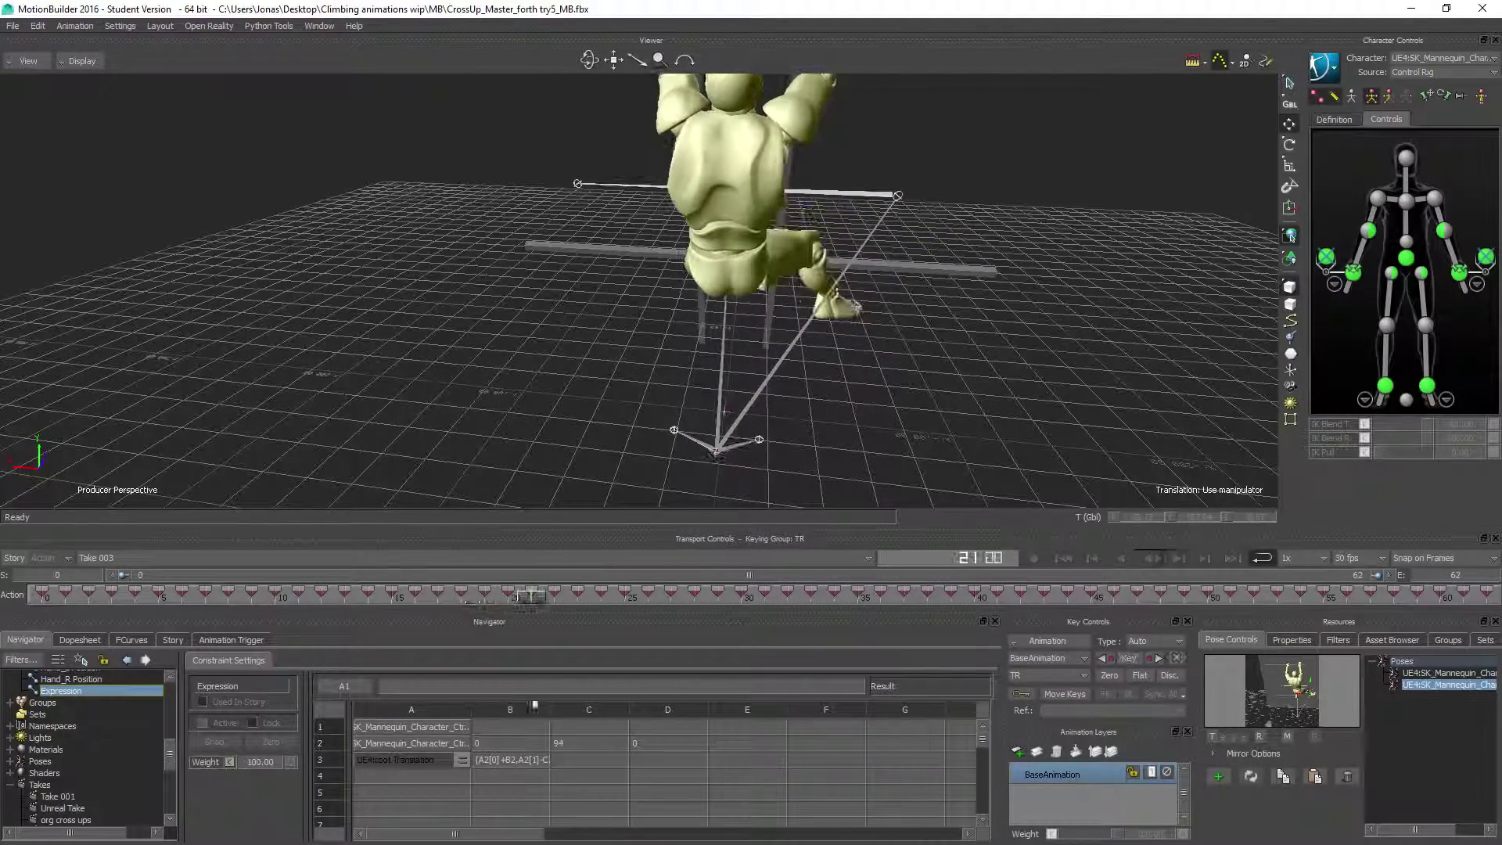
Step: Rename Take 003 as "try Square Idle to Cross up second attempt" and widen the scene tree to fit the name
{"action": "left_click_drag", "start_coordinate": [171, 750], "coordinate": [125, 805]}
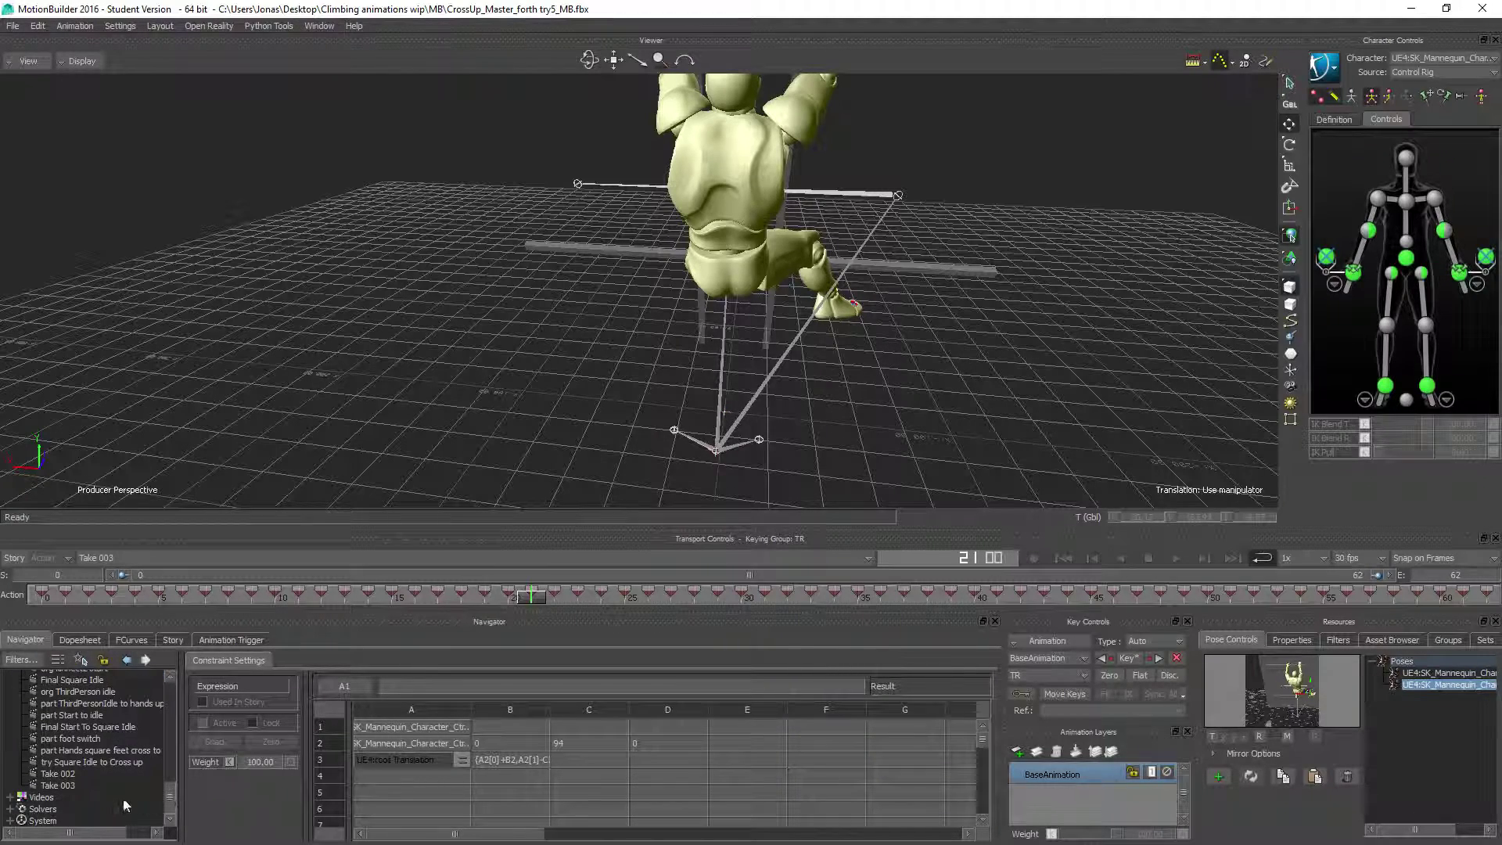
{"action": "right_click", "coordinate": [65, 786]}
{"action": "left_click", "coordinate": [100, 719]}
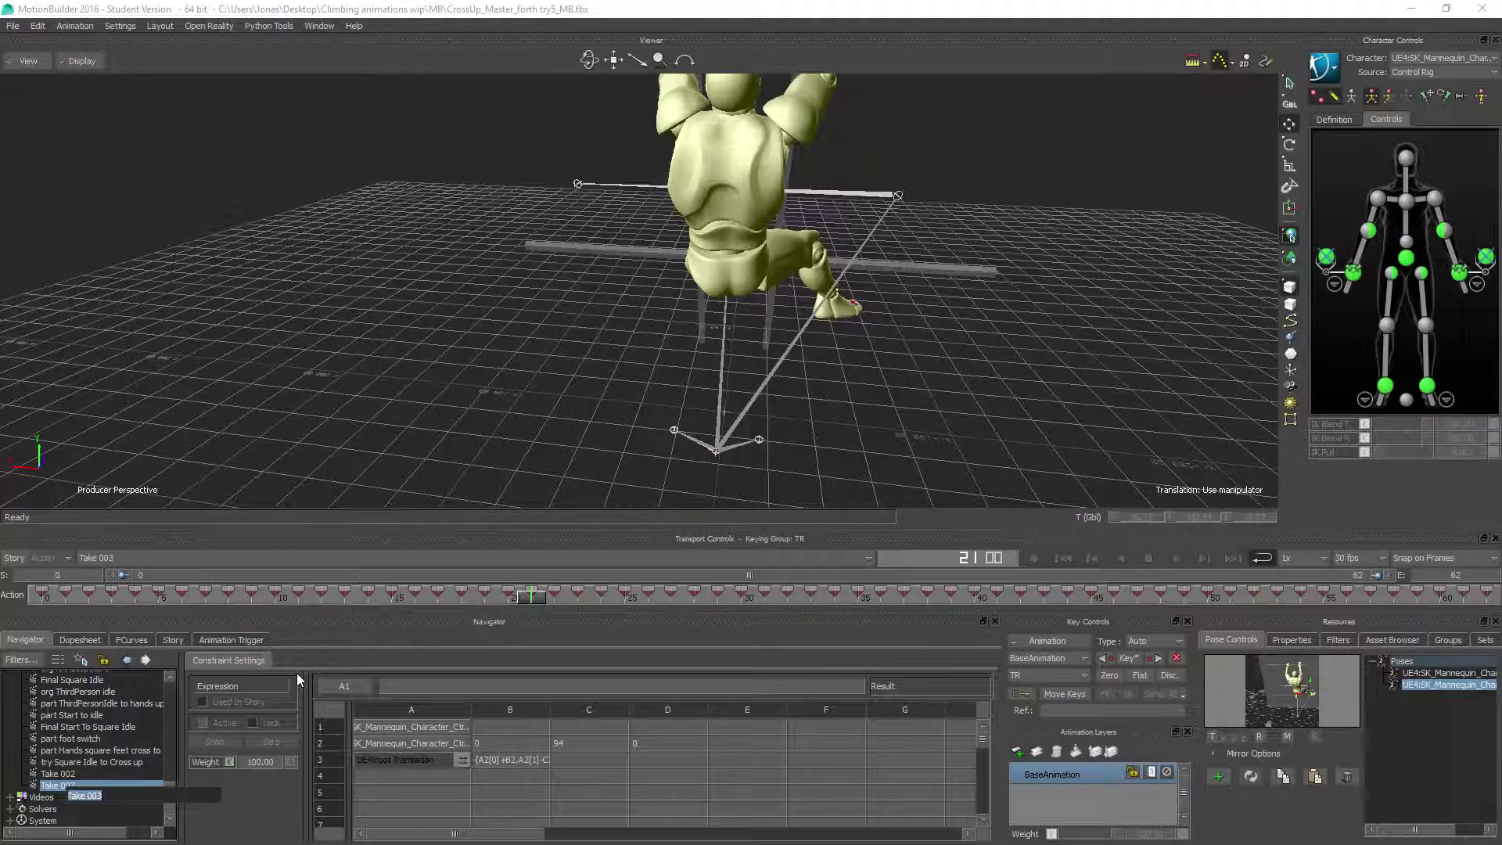
{"action": "type", "text": "T"}
{"action": "type", "text": "ry Square Idle"}
{"action": "type", "text": " to Cro"}
{"action": "type", "text": "ss"}
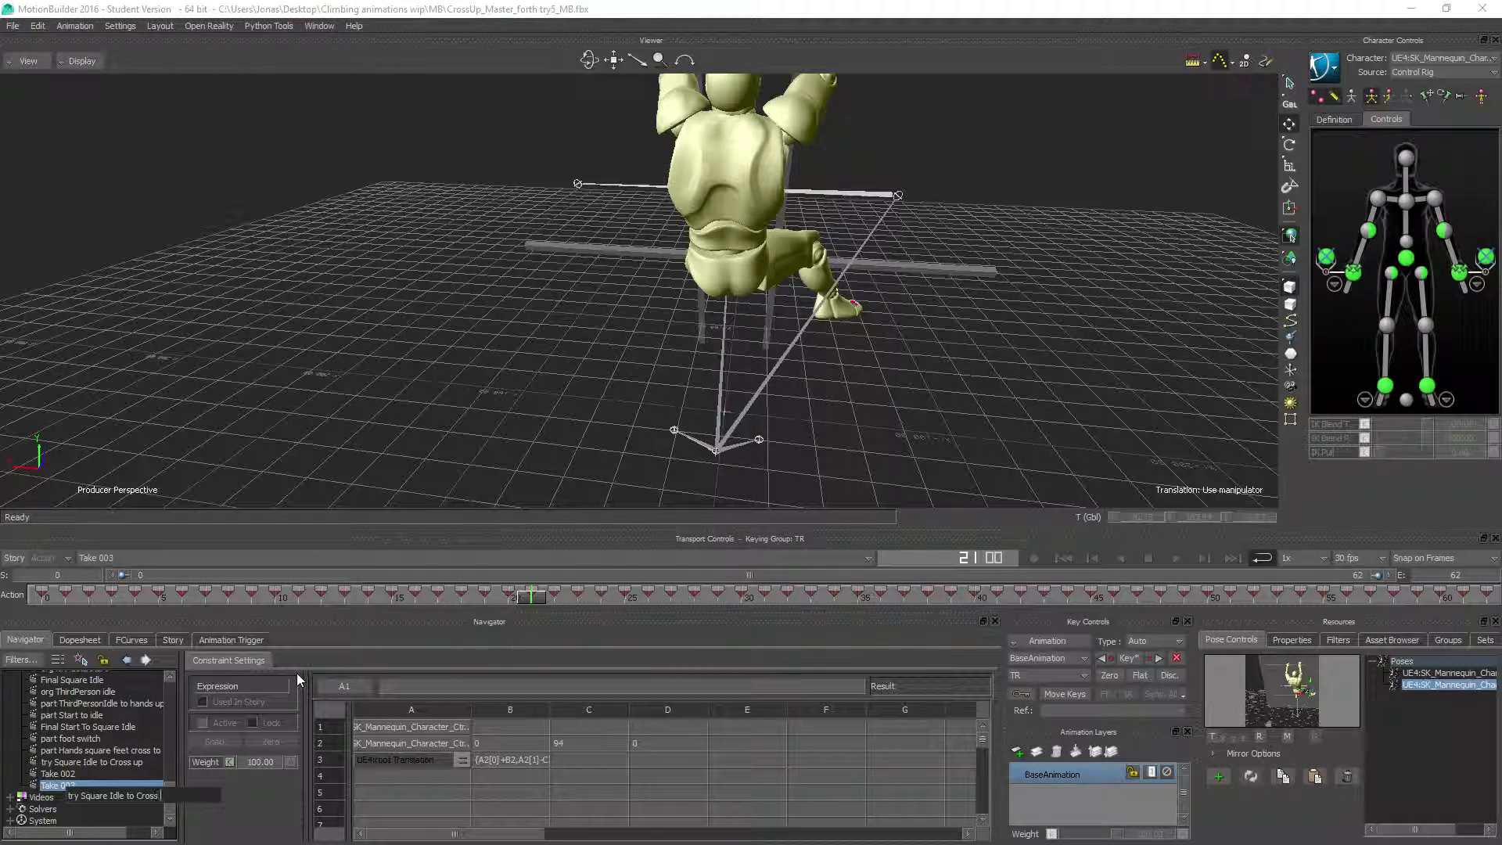
{"action": "type", "text": " up second attempt"}
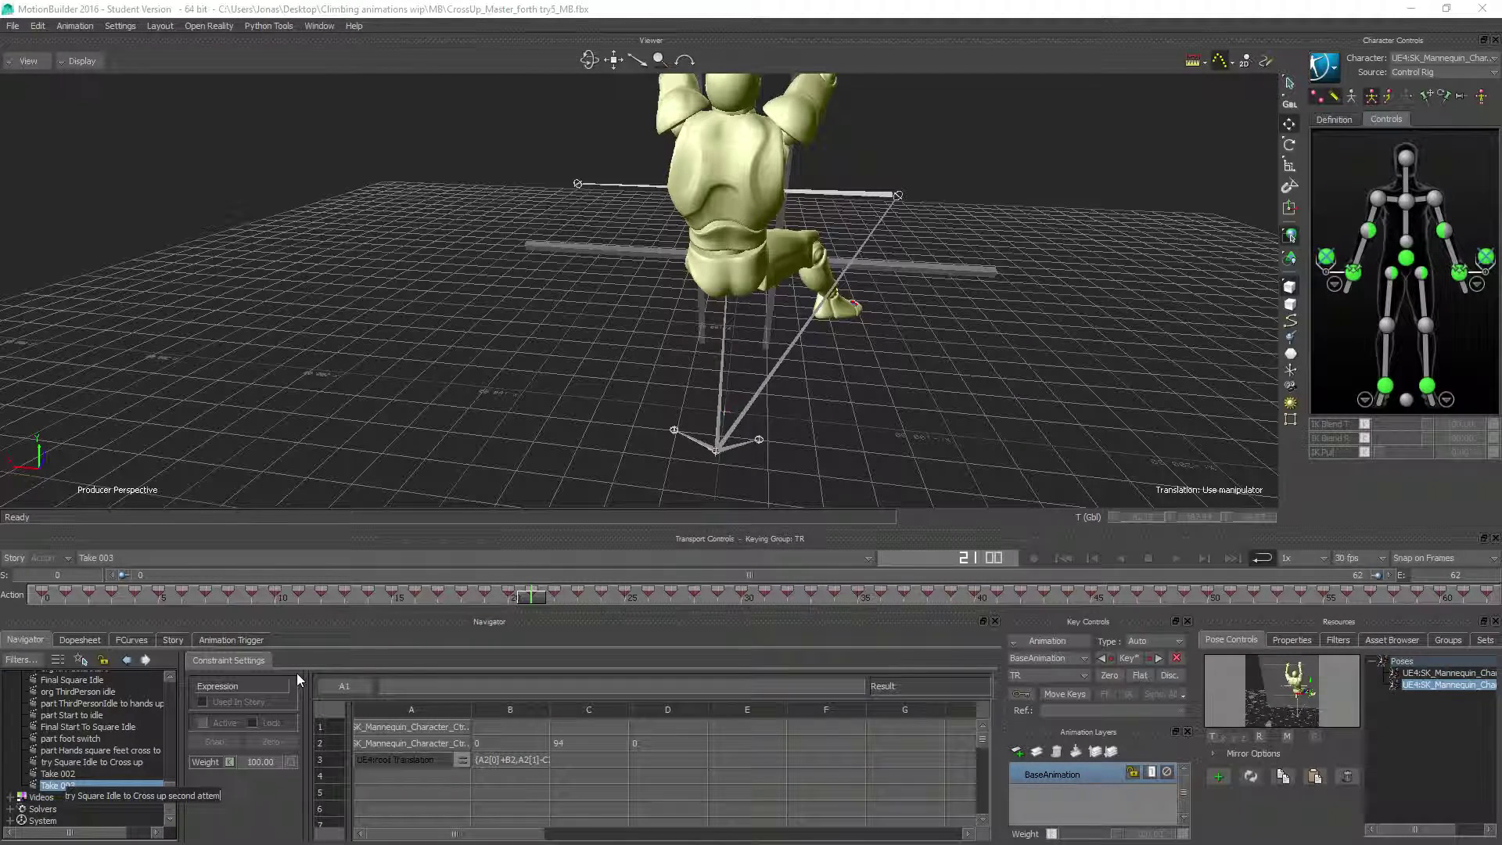
{"action": "key", "text": "Return"}
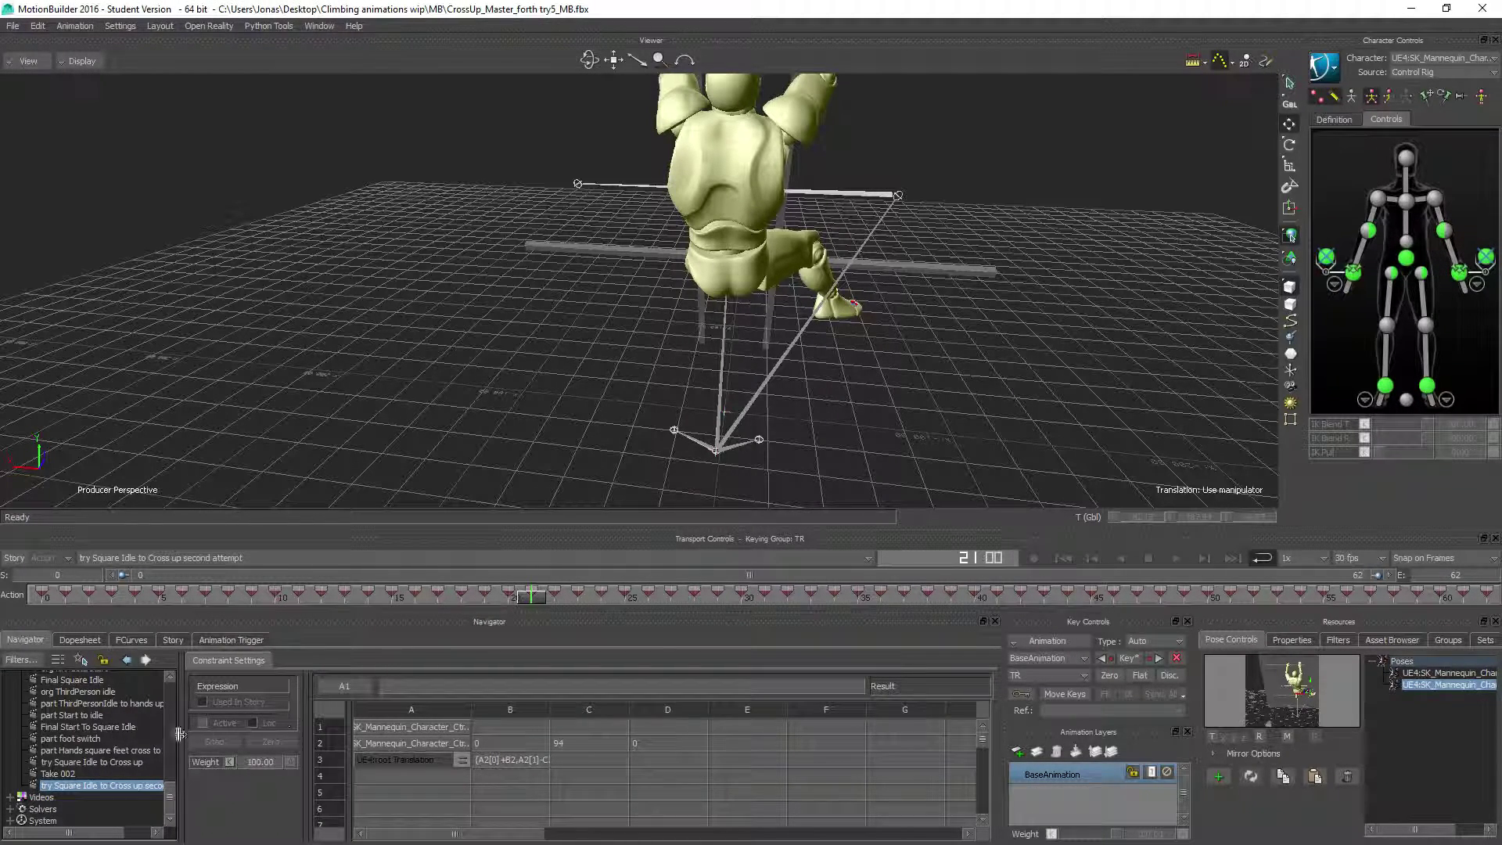
{"action": "left_click_drag", "start_coordinate": [182, 741], "coordinate": [235, 741]}
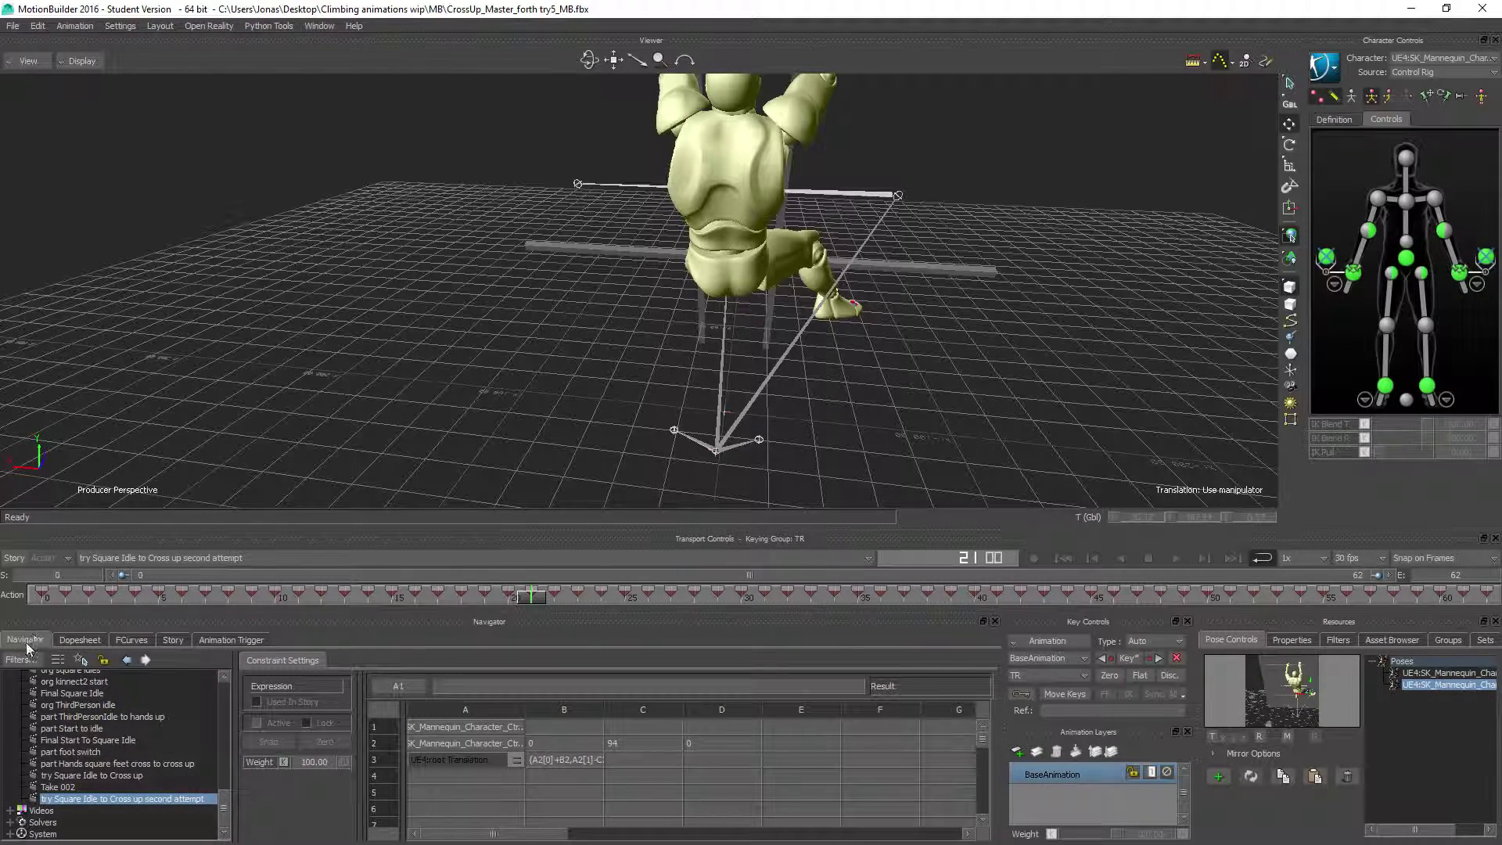
{"action": "scroll", "coordinate": [114, 778], "scroll_direction": "up", "scroll_amount": 10}
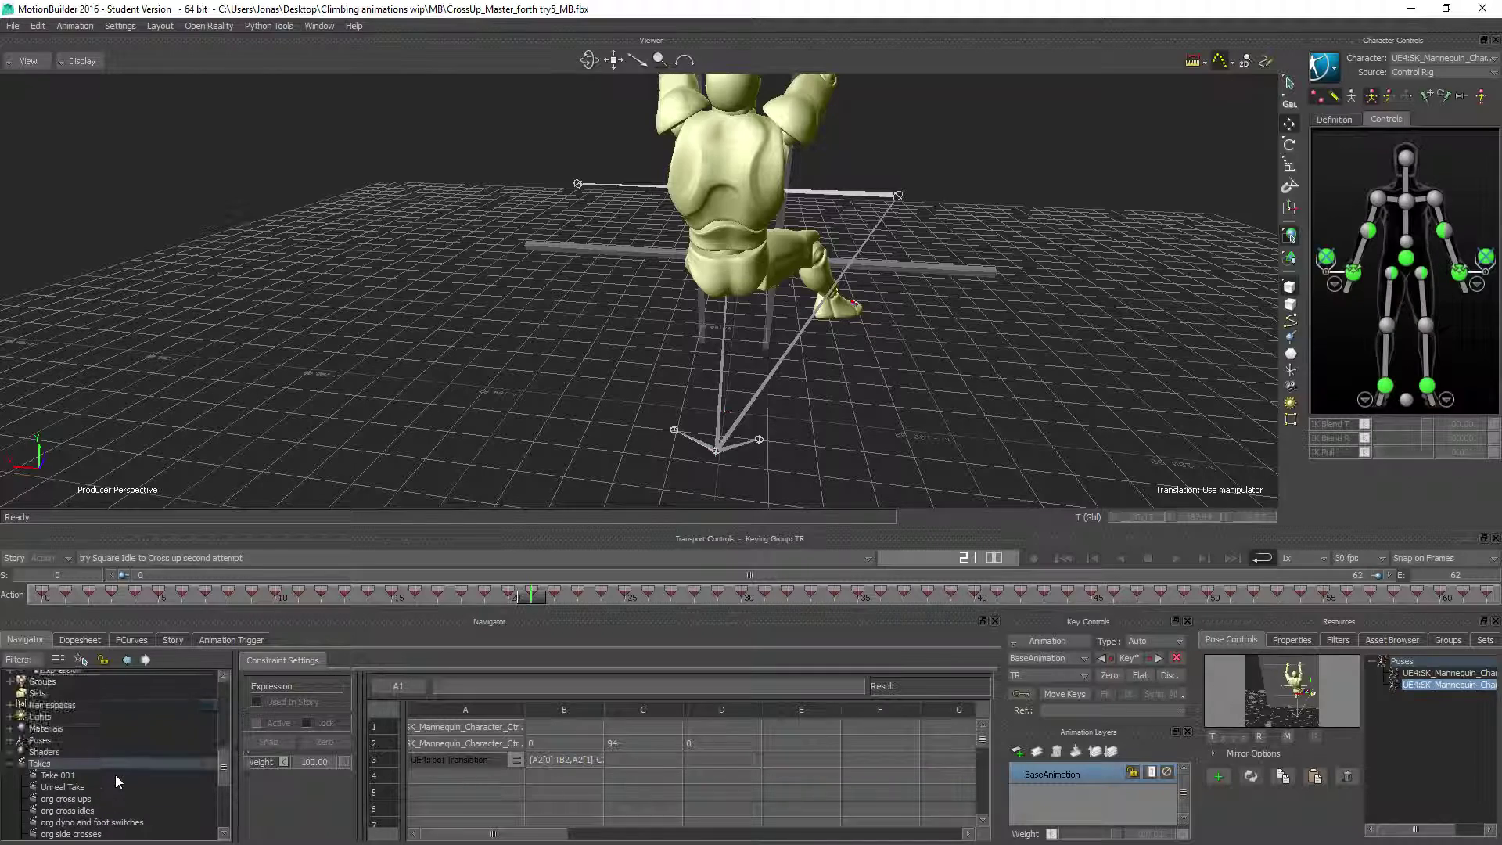
Step: Plot the UE4:SK_Mannequin_Character animation from the control rig to the skeleton
{"action": "scroll", "coordinate": [111, 775], "scroll_direction": "up", "scroll_amount": 5}
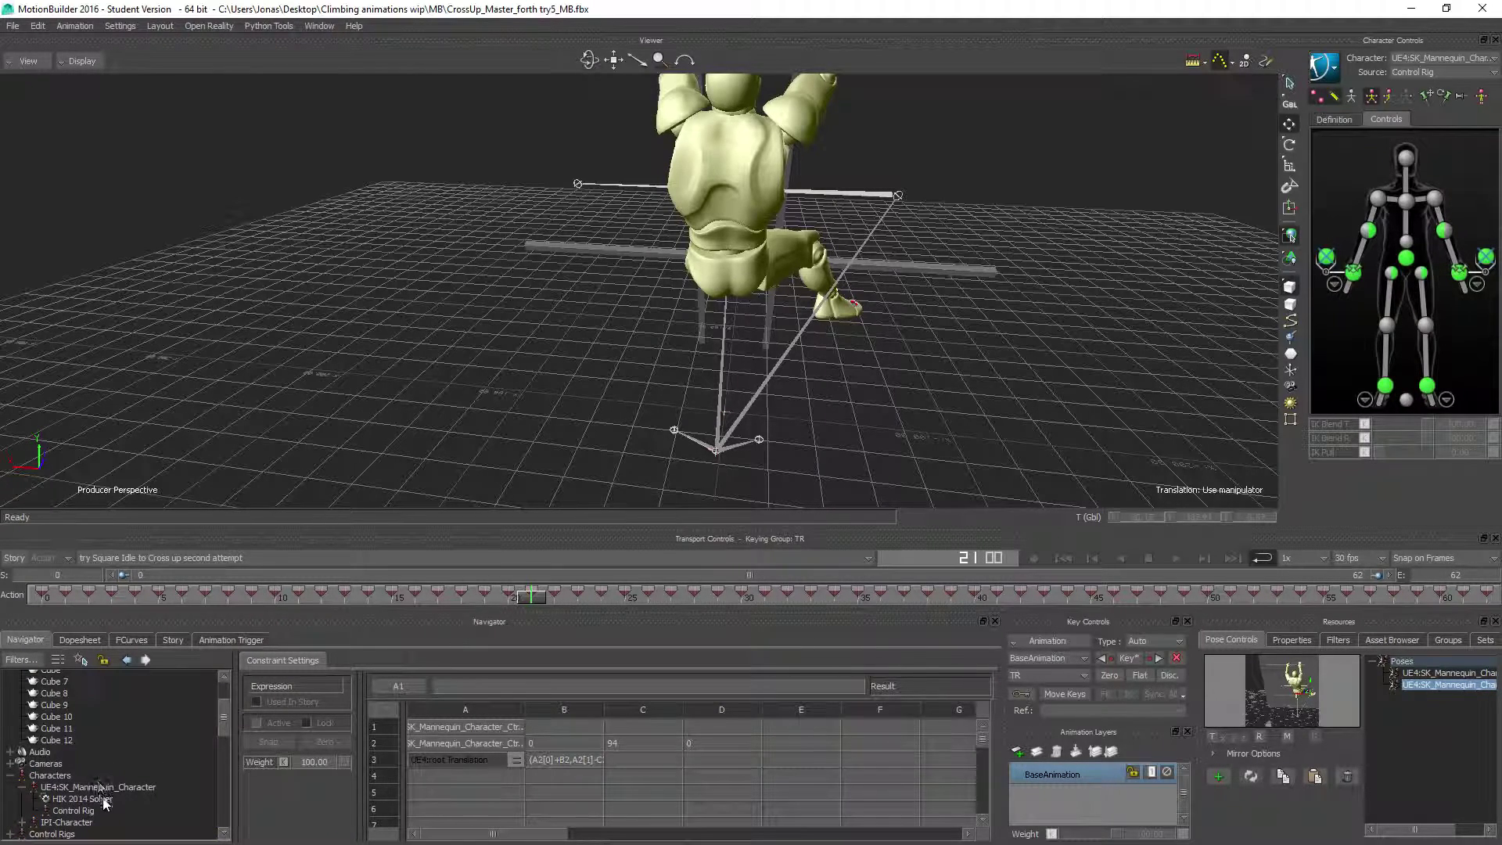
{"action": "left_click", "coordinate": [98, 787]}
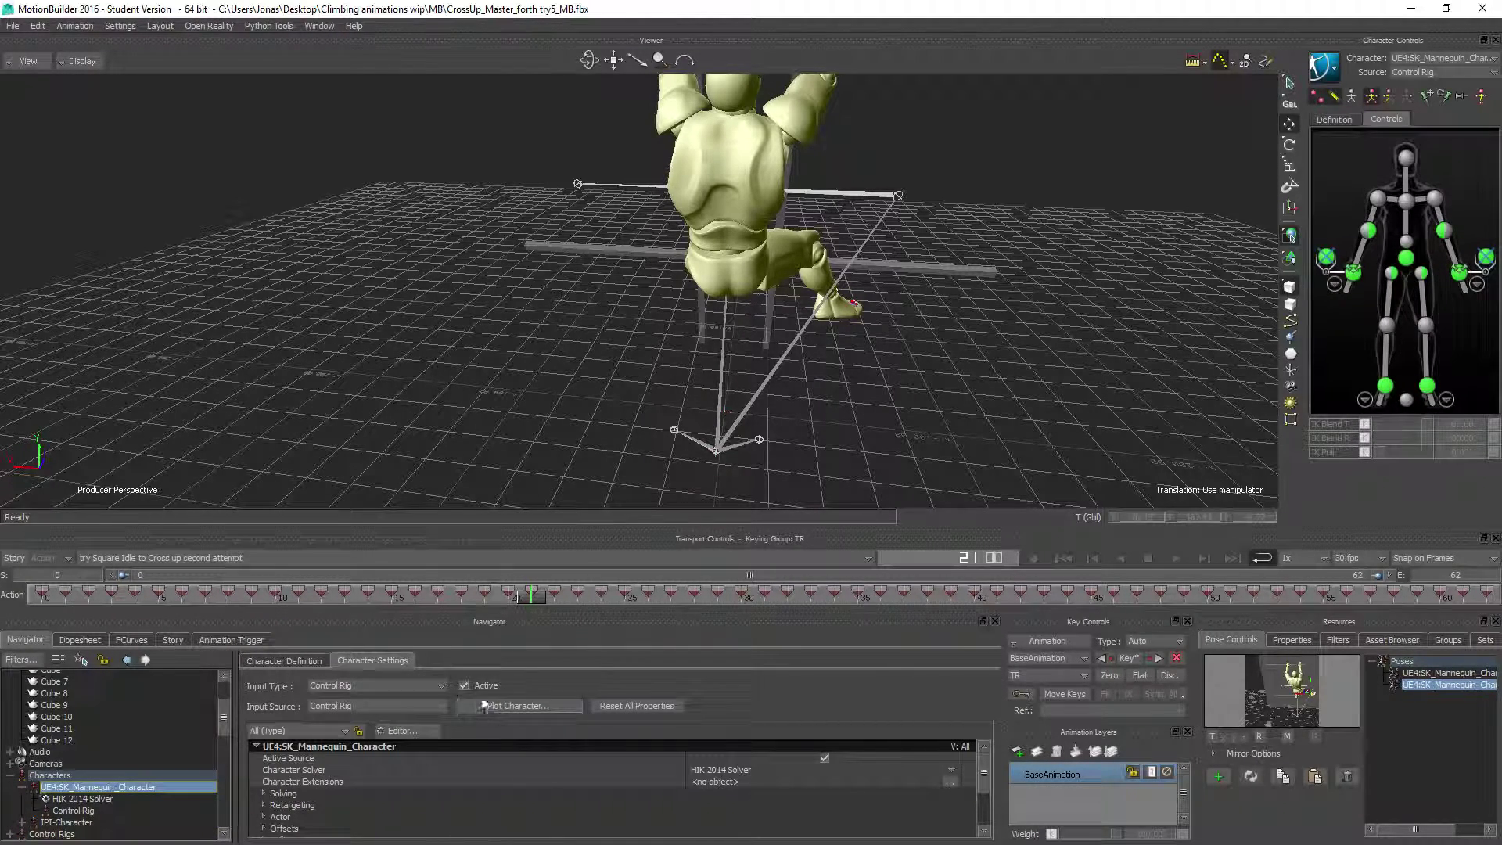
{"action": "left_click", "coordinate": [513, 706]}
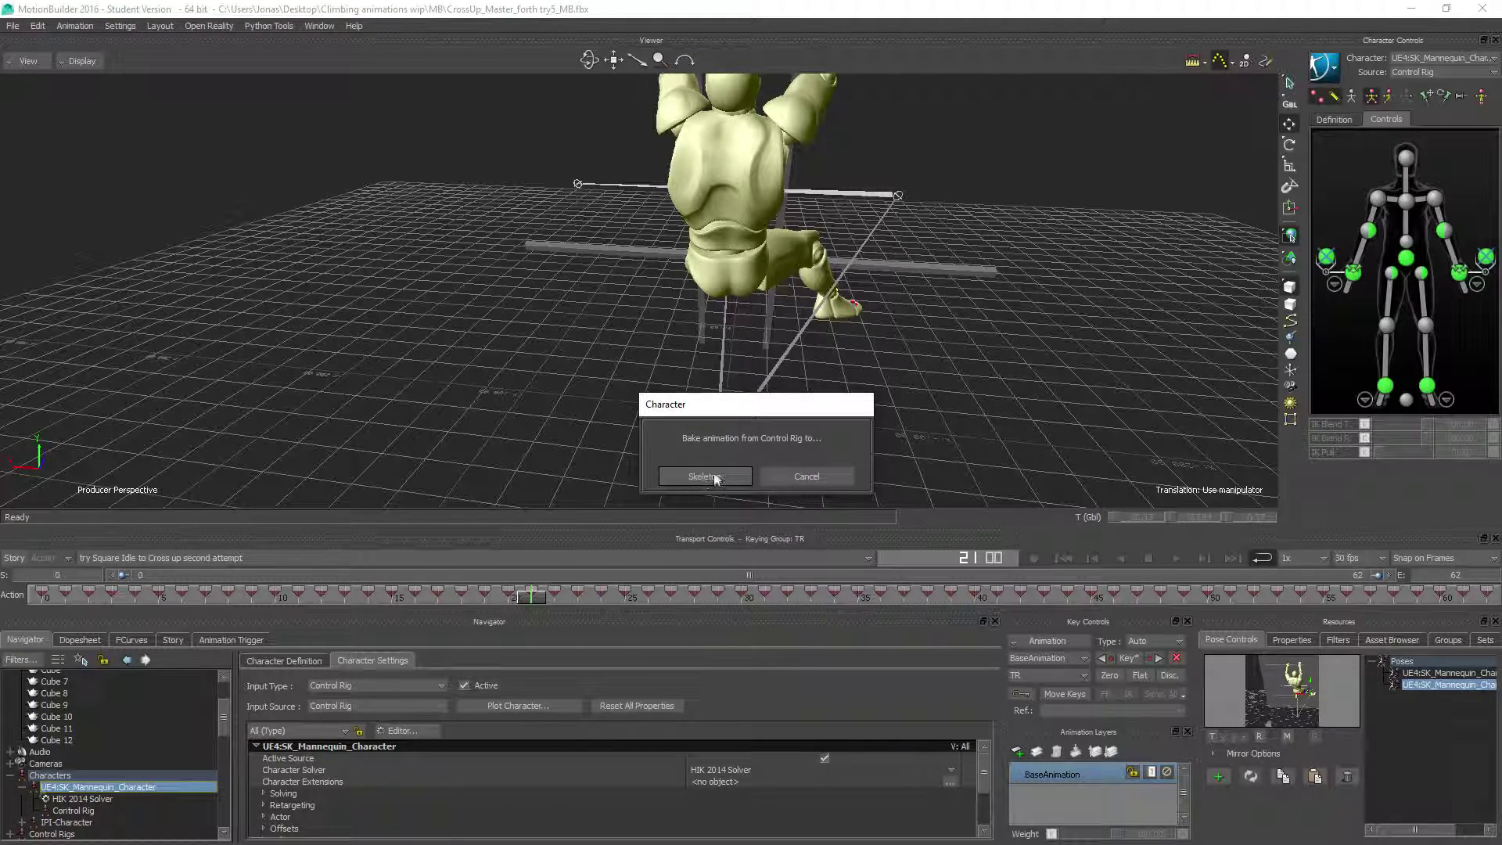
{"action": "left_click", "coordinate": [704, 473]}
{"action": "left_click", "coordinate": [768, 610]}
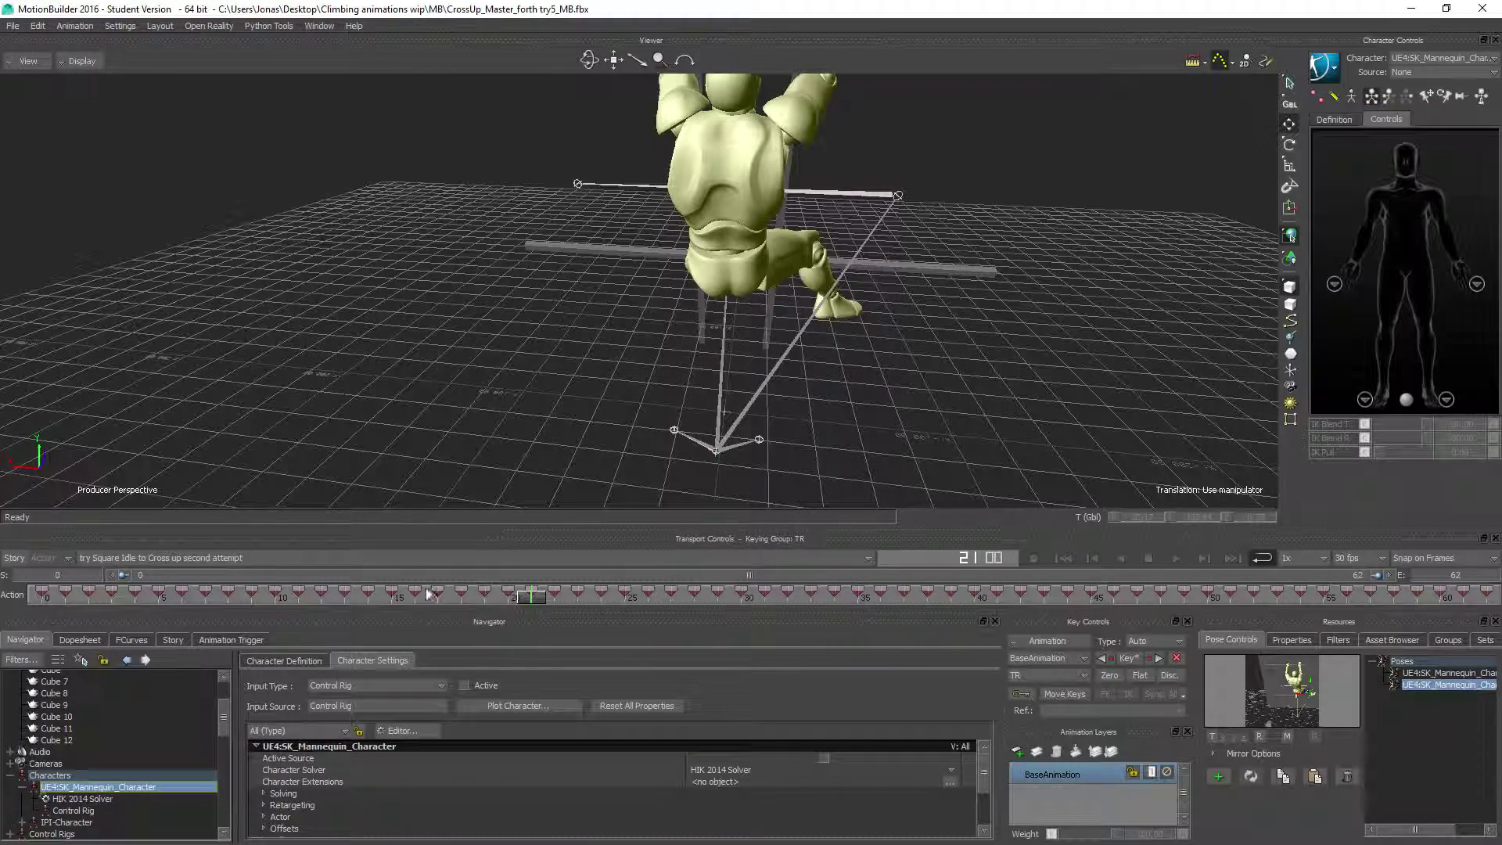
Step: Show the Wall group in the scene with the whole character in view
{"action": "scroll", "coordinate": [88, 777], "scroll_direction": "down", "scroll_amount": 10}
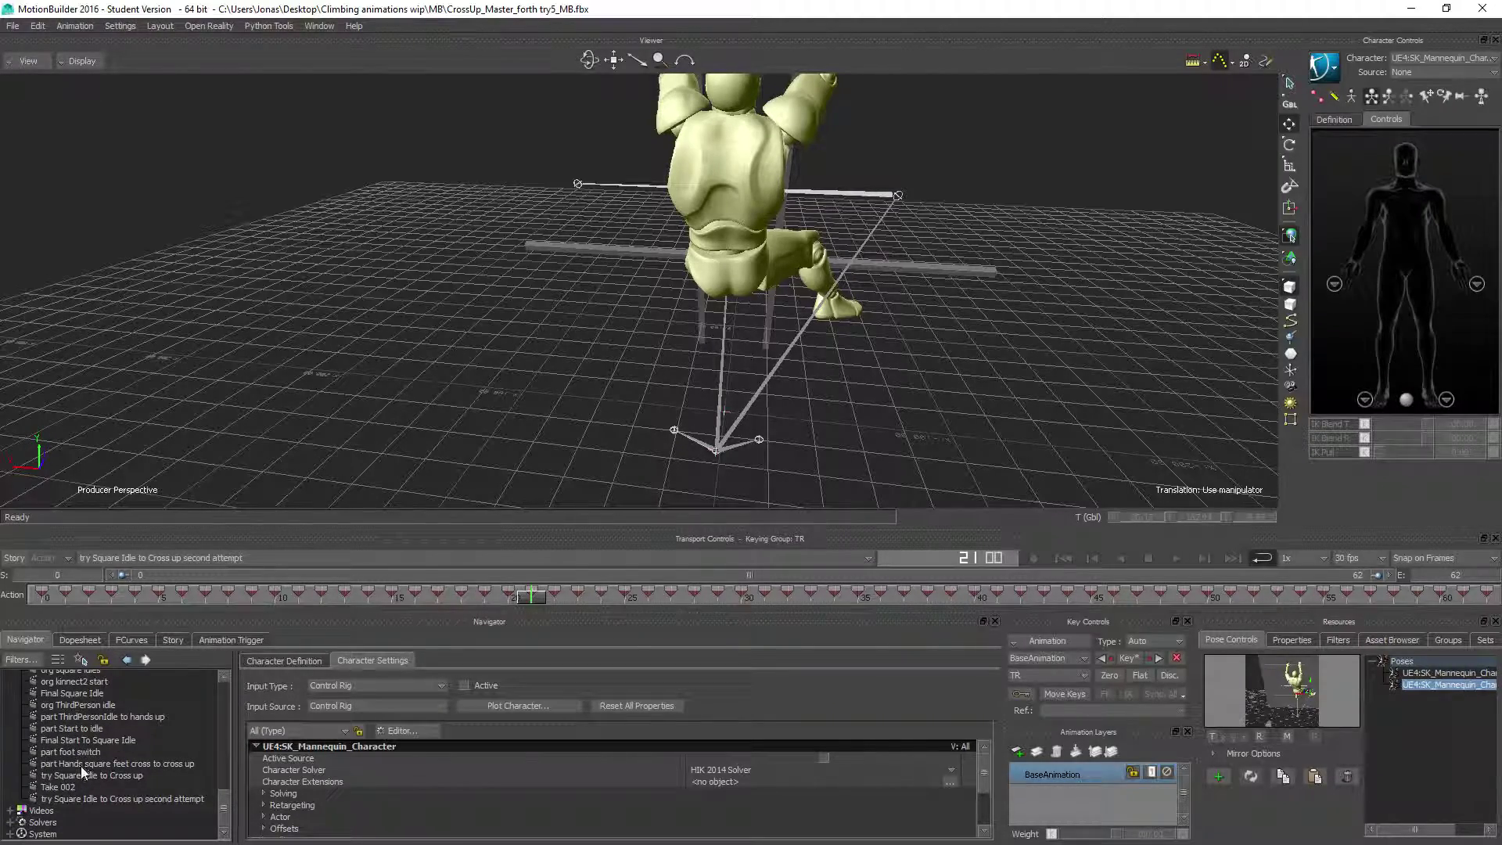
{"action": "left_click_drag", "start_coordinate": [722, 308], "coordinate": [702, 266], "text": "ctrl+shift"}
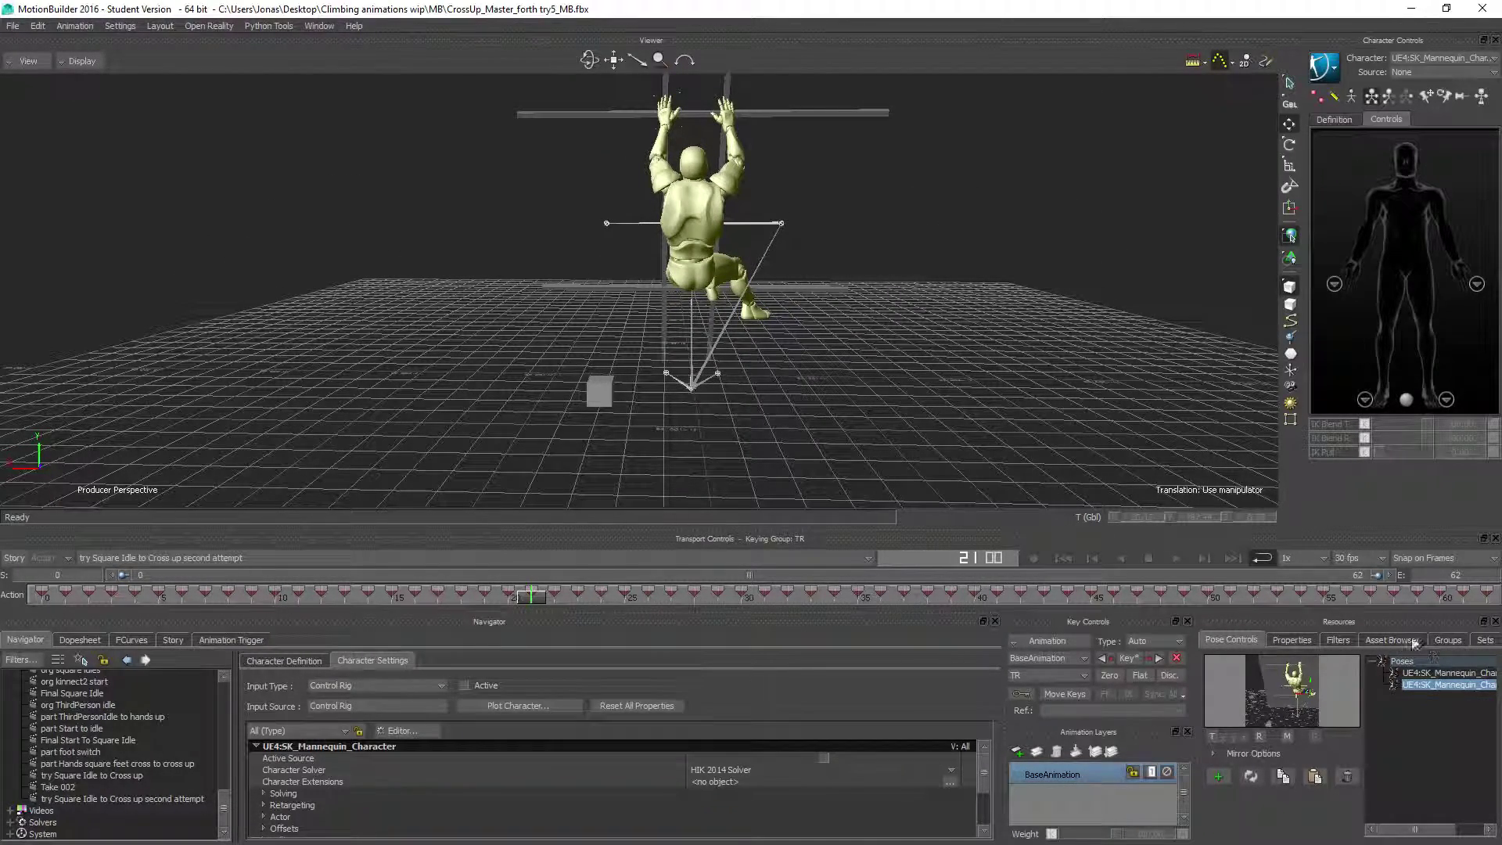
{"action": "left_click", "coordinate": [1447, 640]}
{"action": "left_click", "coordinate": [1305, 728]}
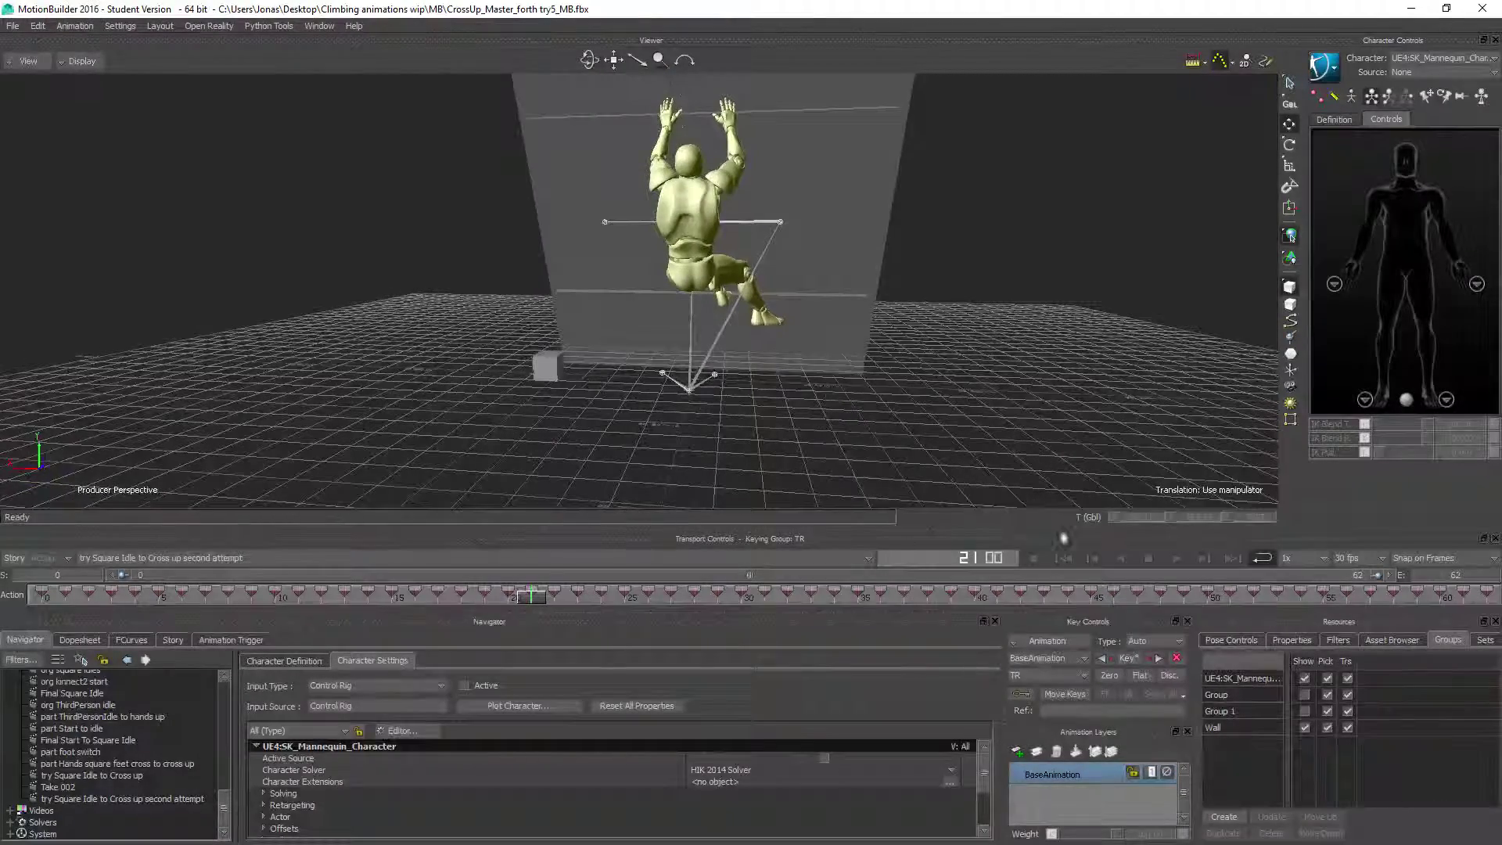
Step: Play back the "try Square Idle to Cross up second attempt" take and inspect the character against the wall
{"action": "left_click", "coordinate": [1176, 558]}
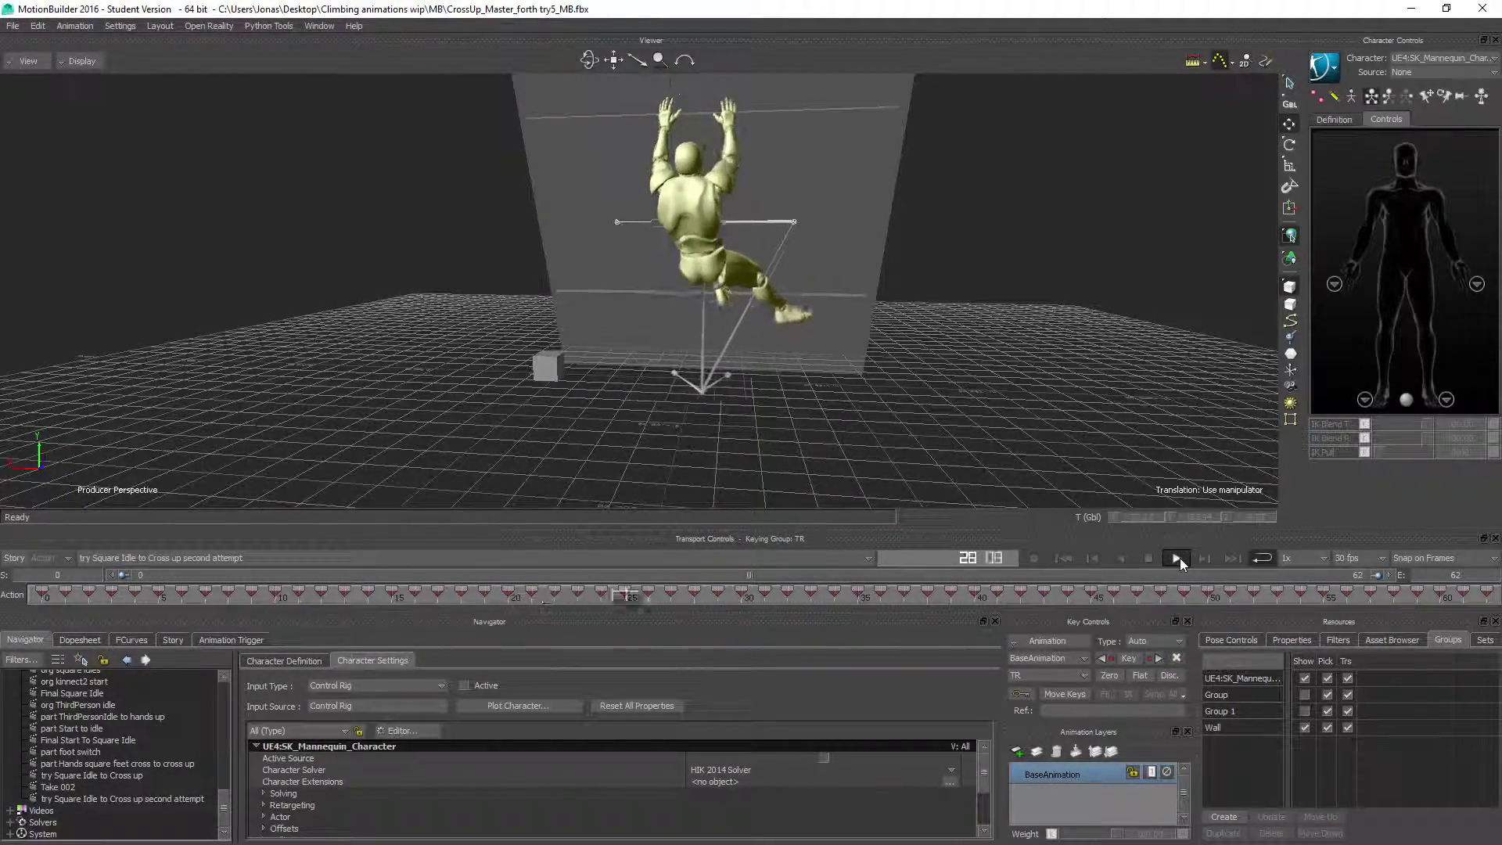
{"action": "left_click_drag", "start_coordinate": [650, 385], "coordinate": [682, 391], "text": "ctrl+shift"}
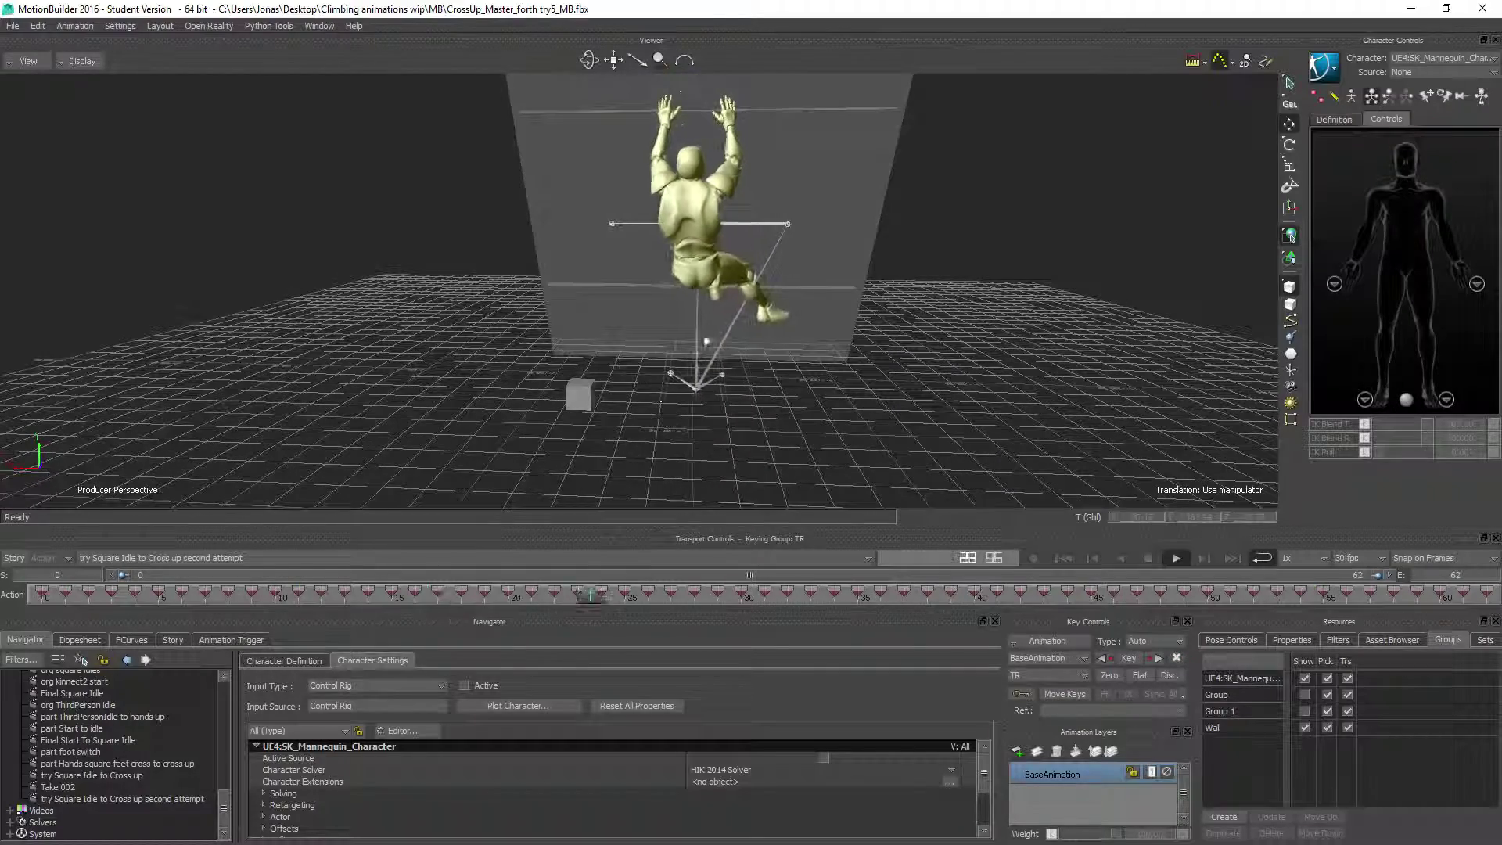
{"action": "left_click_drag", "start_coordinate": [694, 280], "coordinate": [704, 340], "text": "shift"}
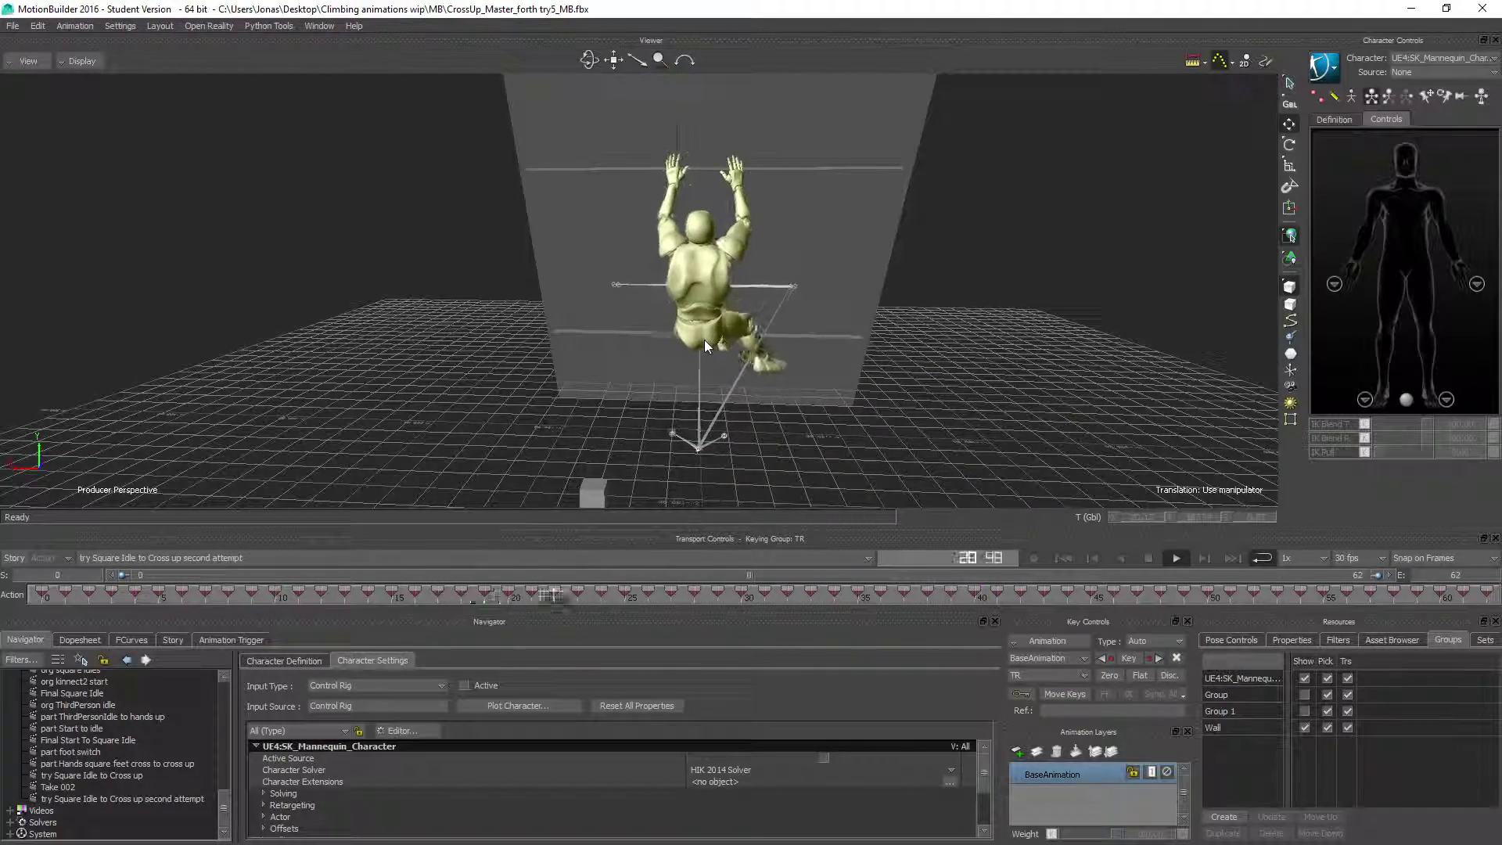
Step: Switch to the "try Square Idle to Cross up" take, stop playback and scrub to frame 47 to inspect the end pose
{"action": "left_click", "coordinate": [172, 561]}
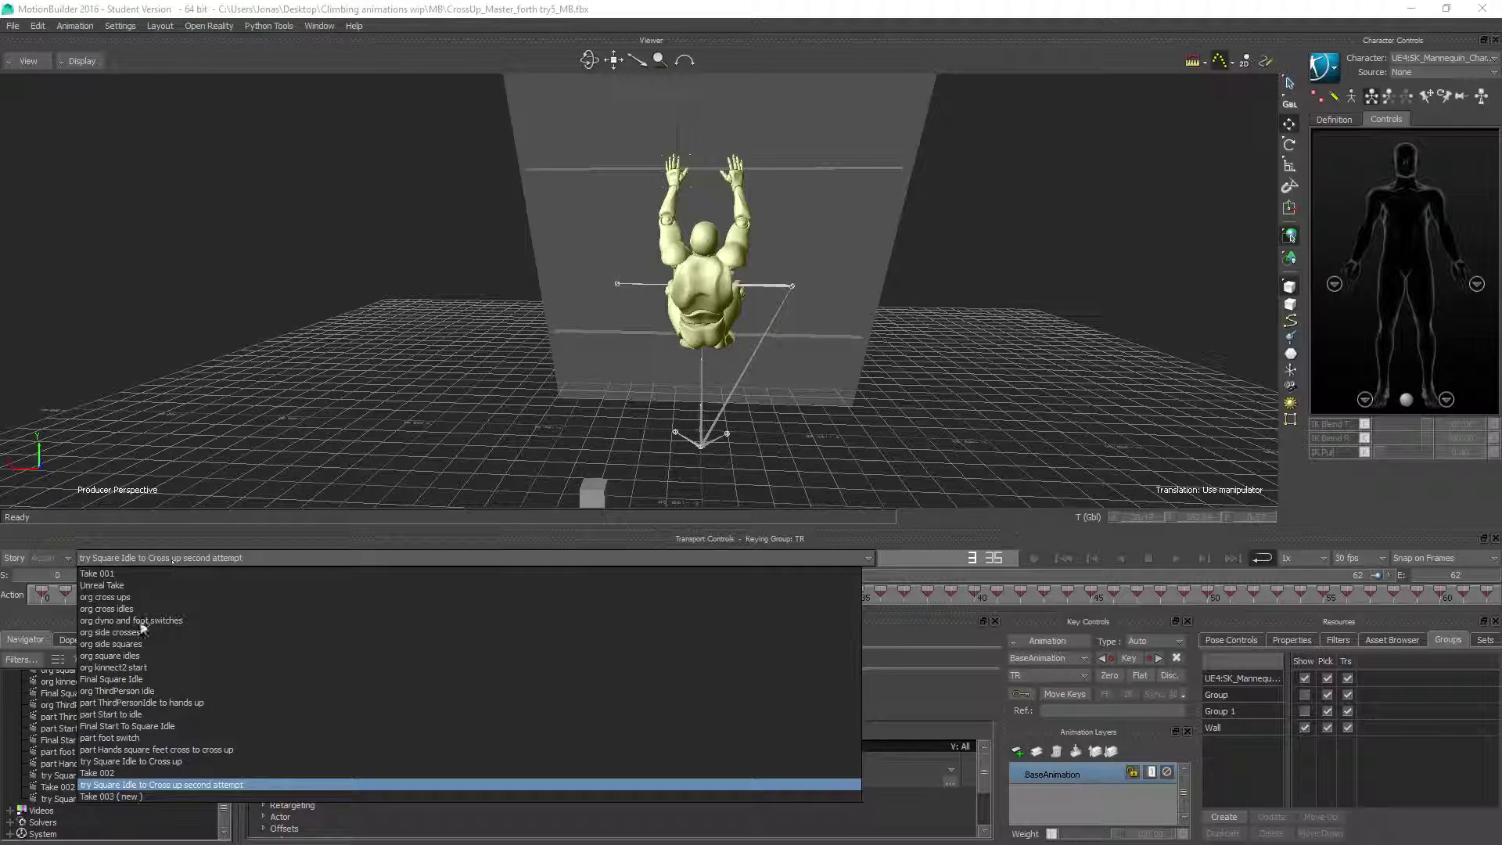
{"action": "left_click", "coordinate": [111, 761]}
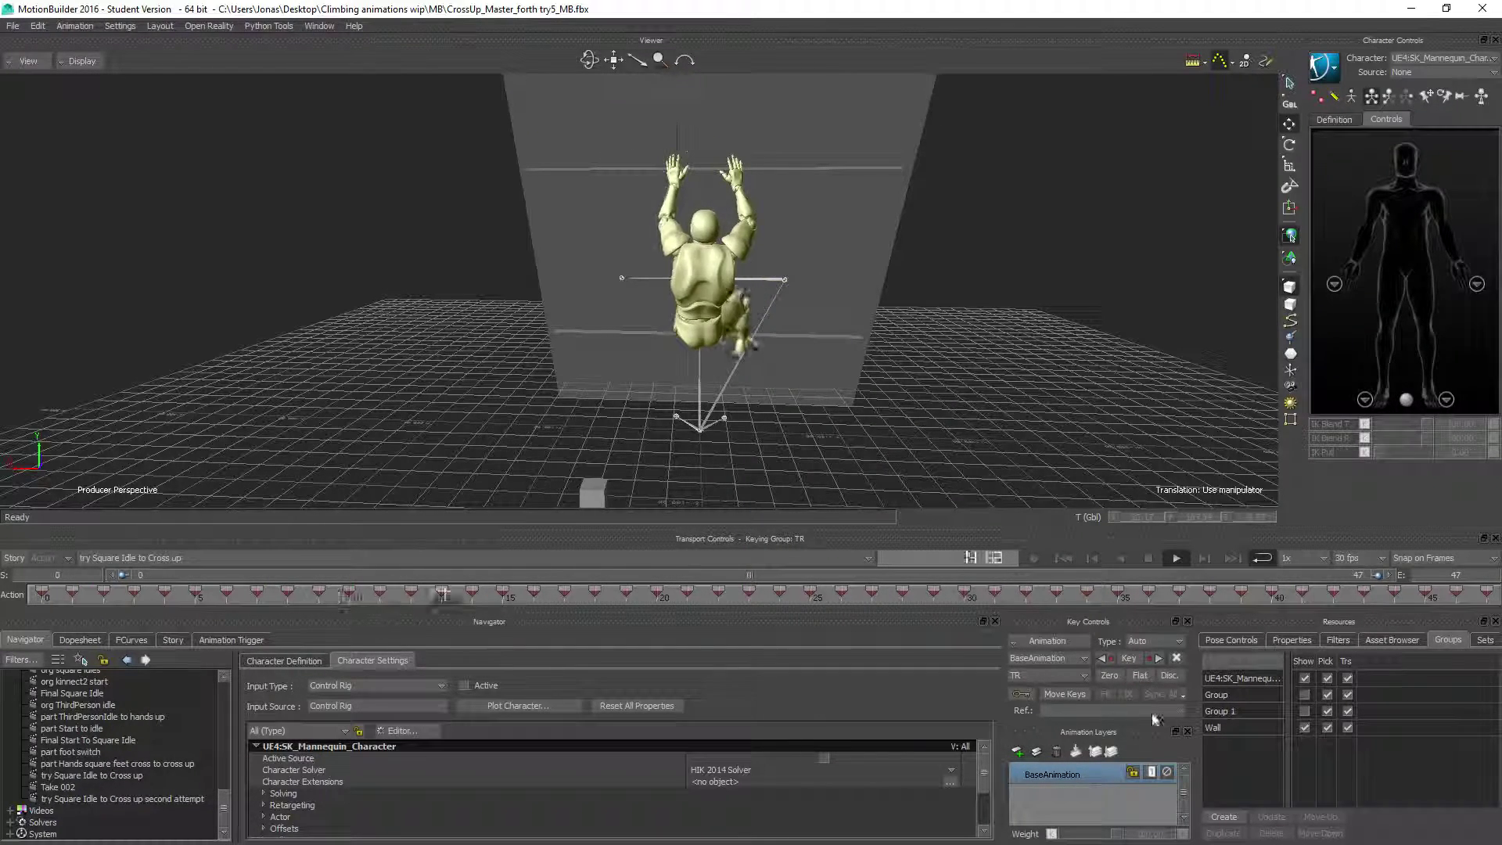
{"action": "left_click", "coordinate": [1153, 557]}
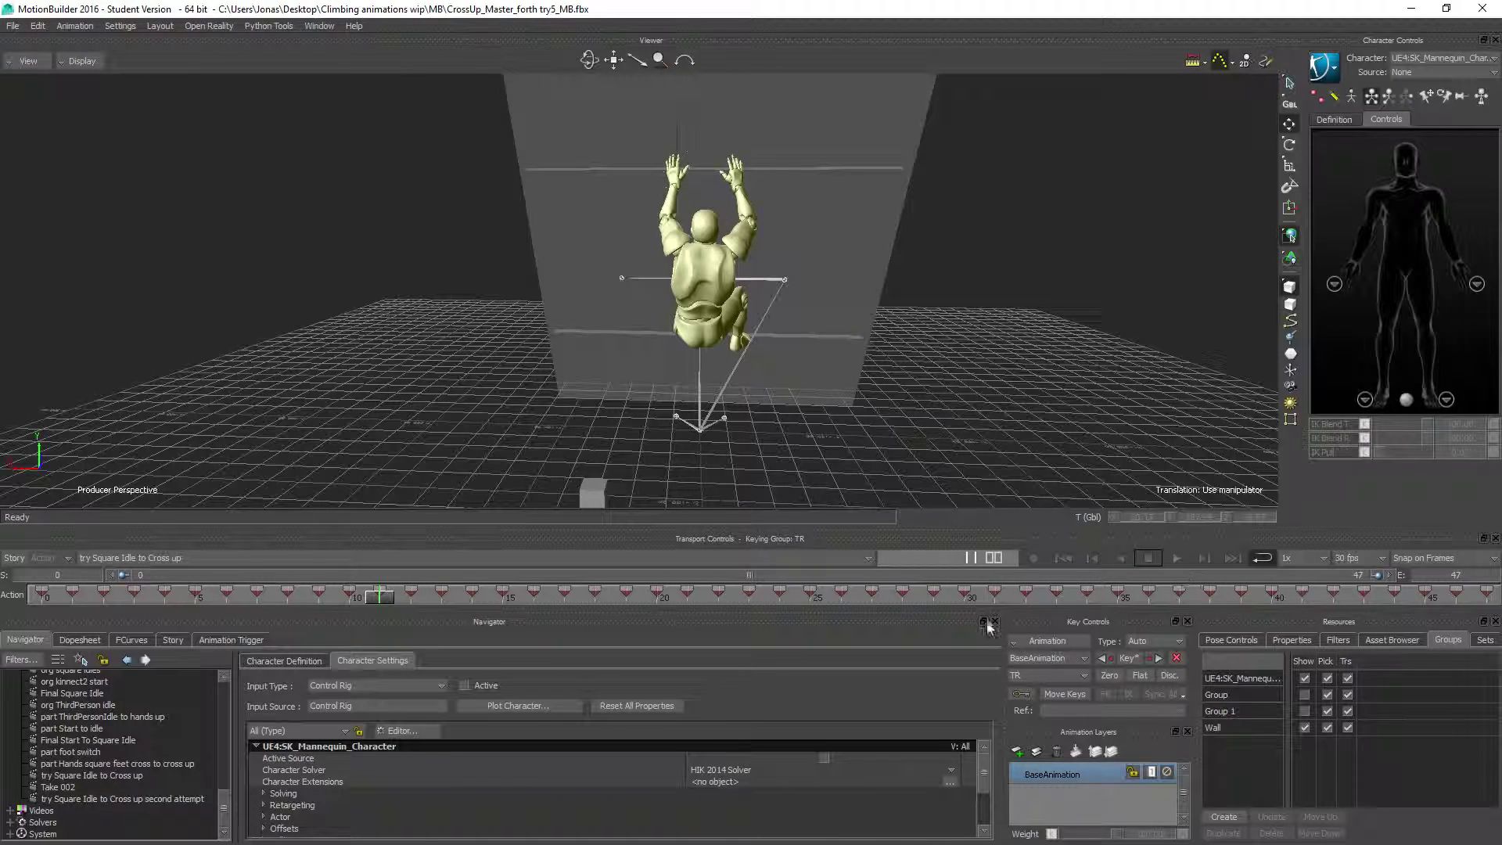
{"action": "left_click_drag", "start_coordinate": [389, 598], "coordinate": [1500, 525]}
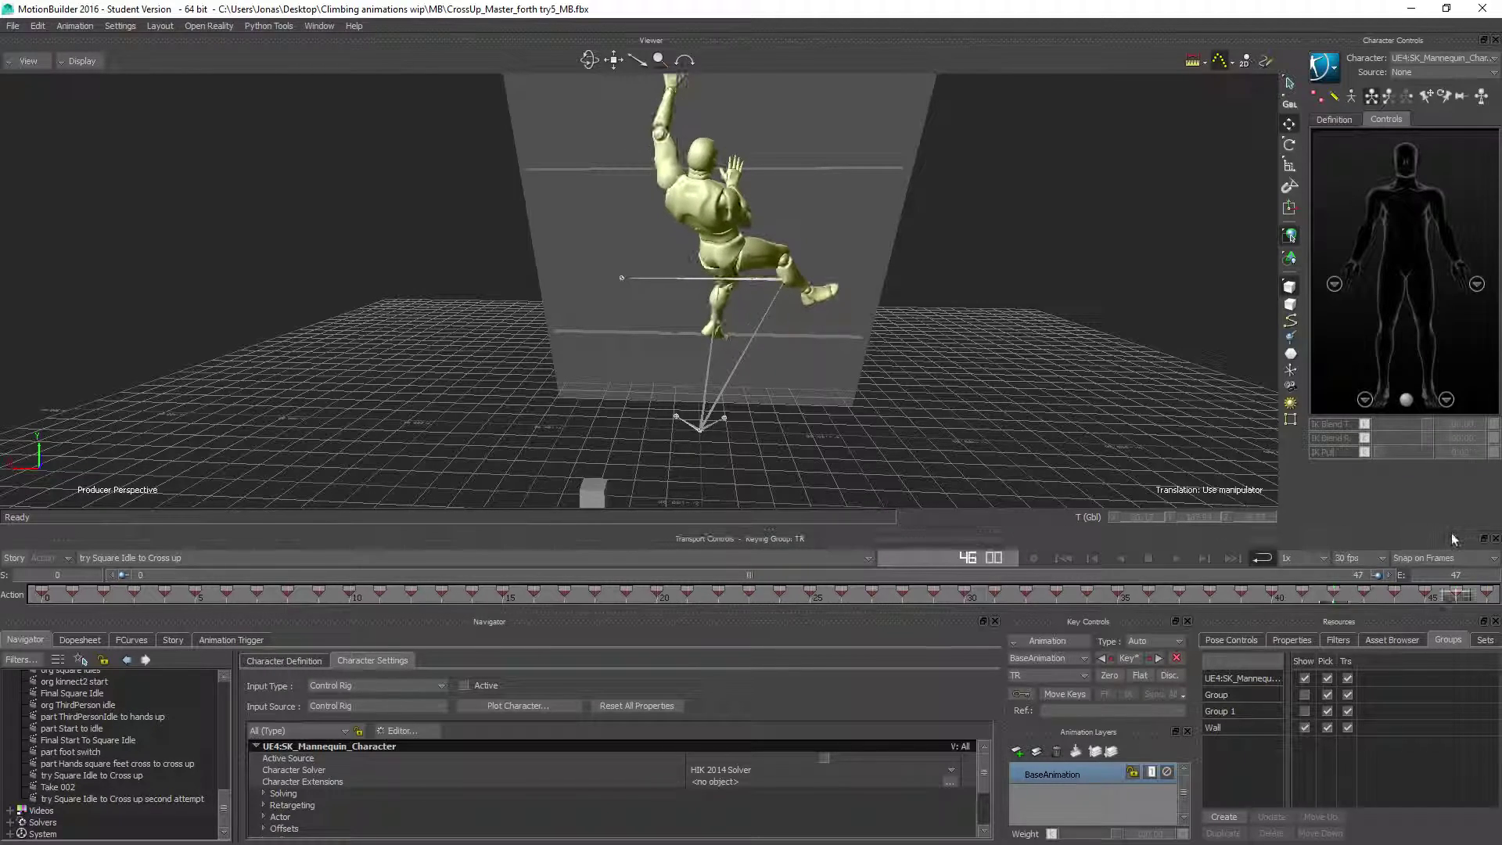
{"action": "left_click", "coordinate": [1457, 587]}
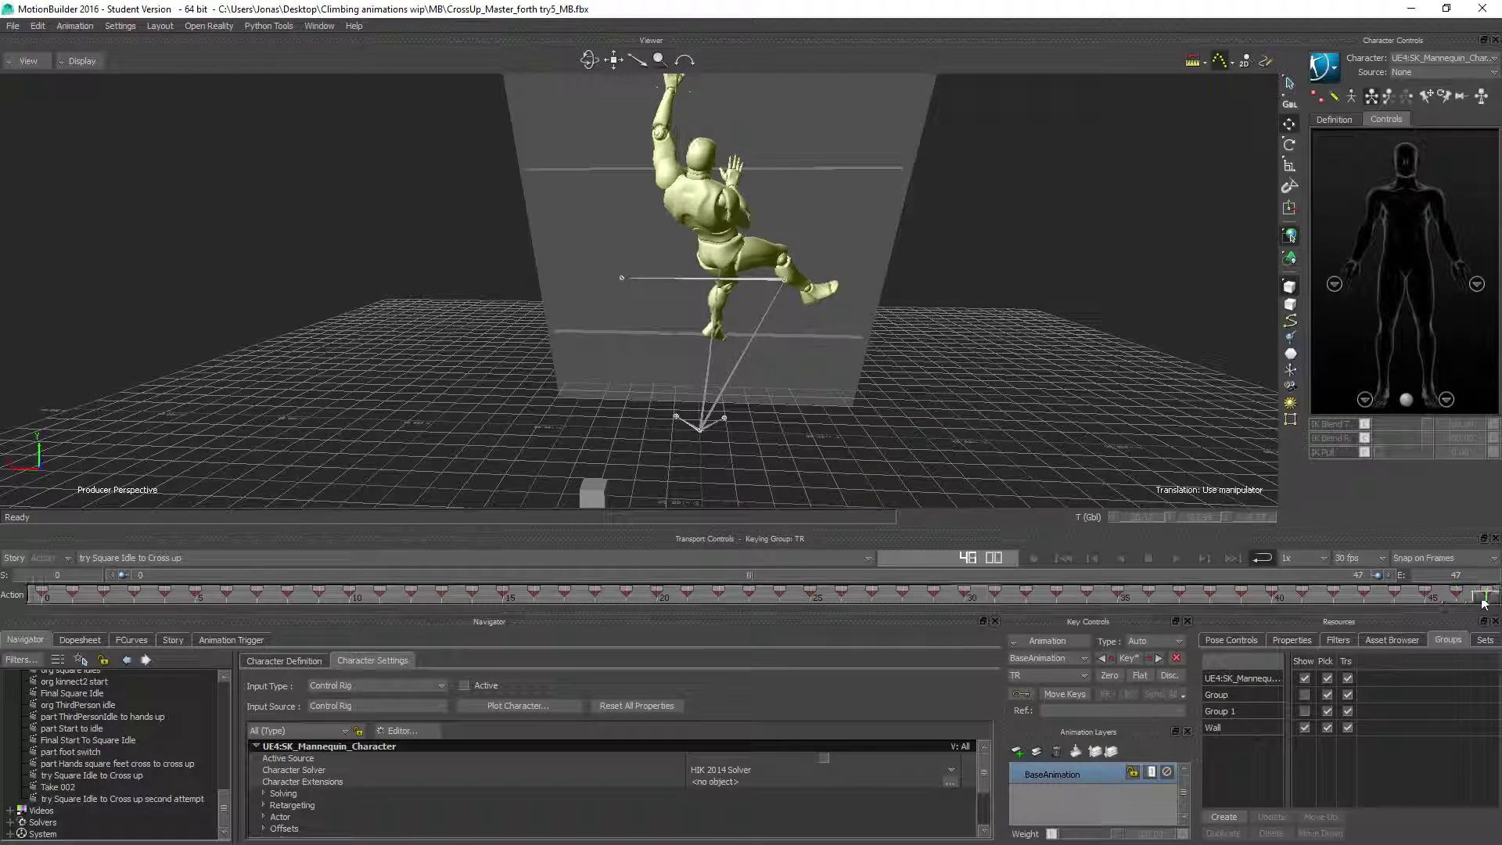
{"action": "left_click", "coordinate": [1087, 595]}
{"action": "left_click_drag", "start_coordinate": [1087, 594], "coordinate": [1488, 592]}
{"action": "middle_click_drag", "start_coordinate": [680, 198], "coordinate": [708, 376], "text": "alt"}
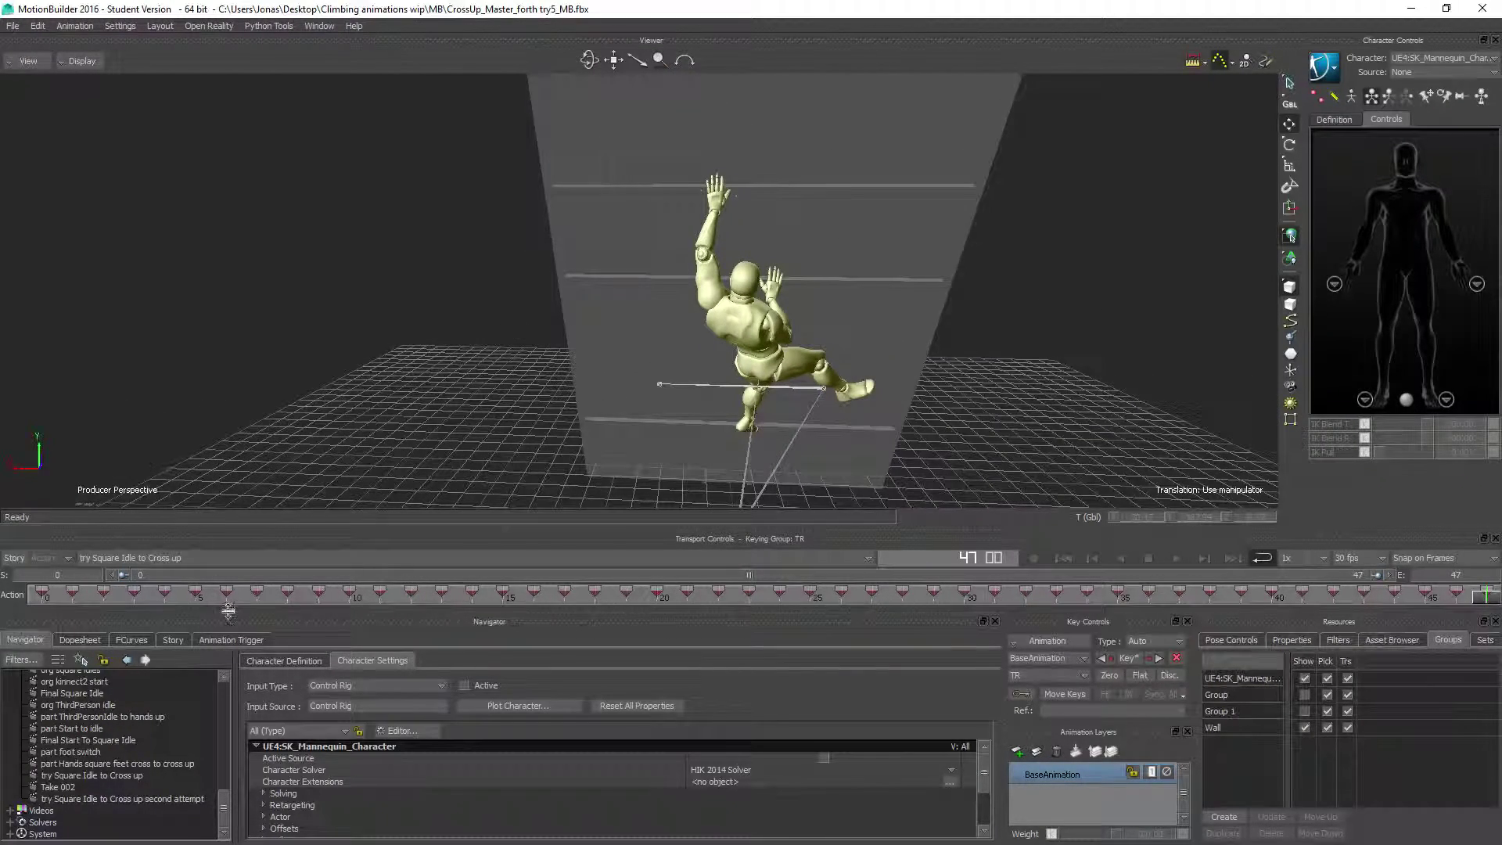
Step: Return to the "try Square Idle to Cross up second attempt" take and scrub to frame 62 to compare its end pose
{"action": "left_click", "coordinate": [100, 558]}
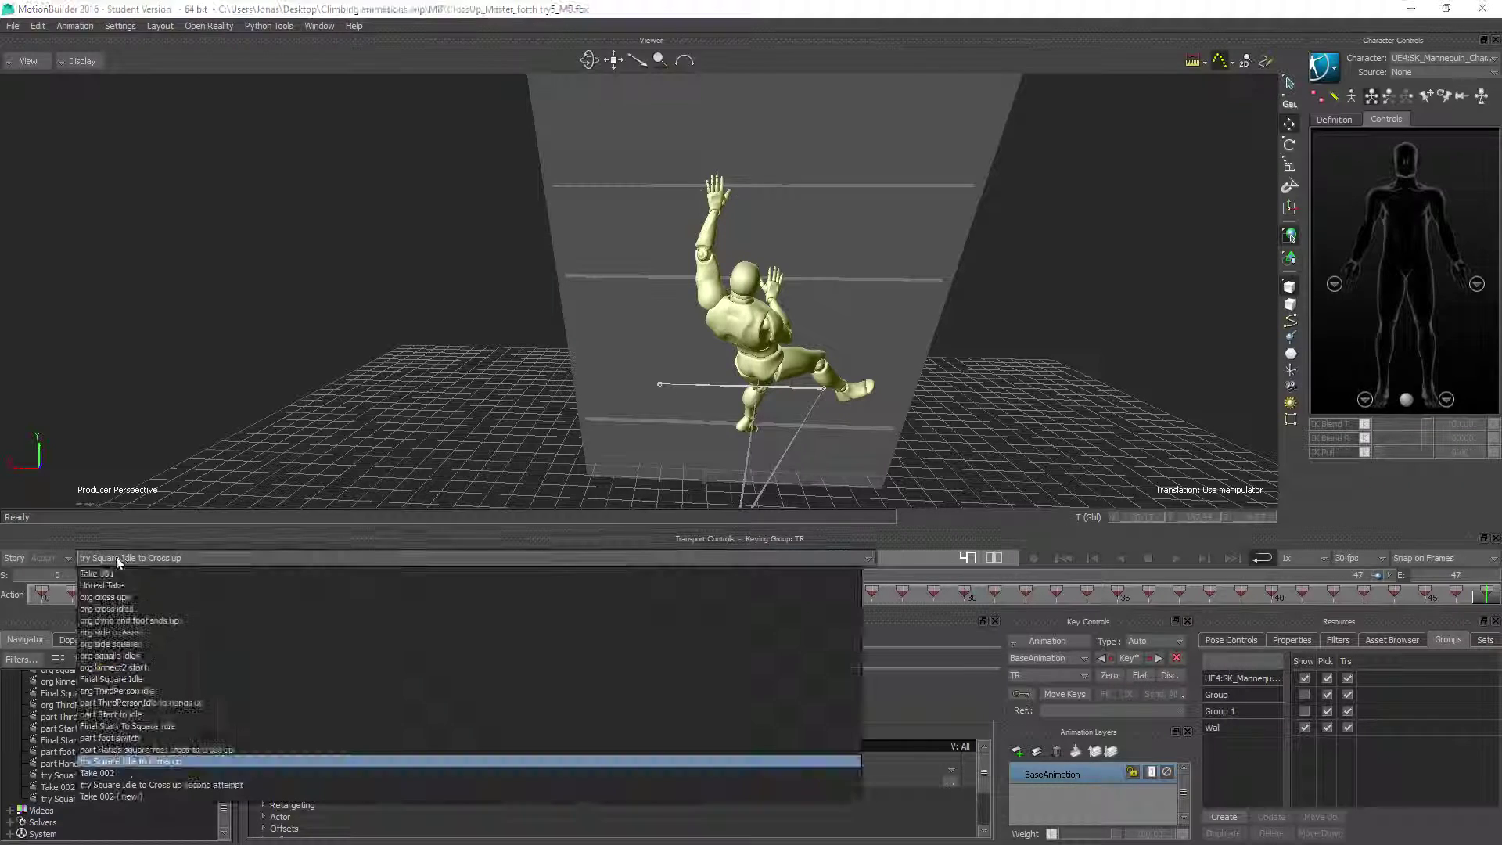
{"action": "left_click", "coordinate": [109, 785]}
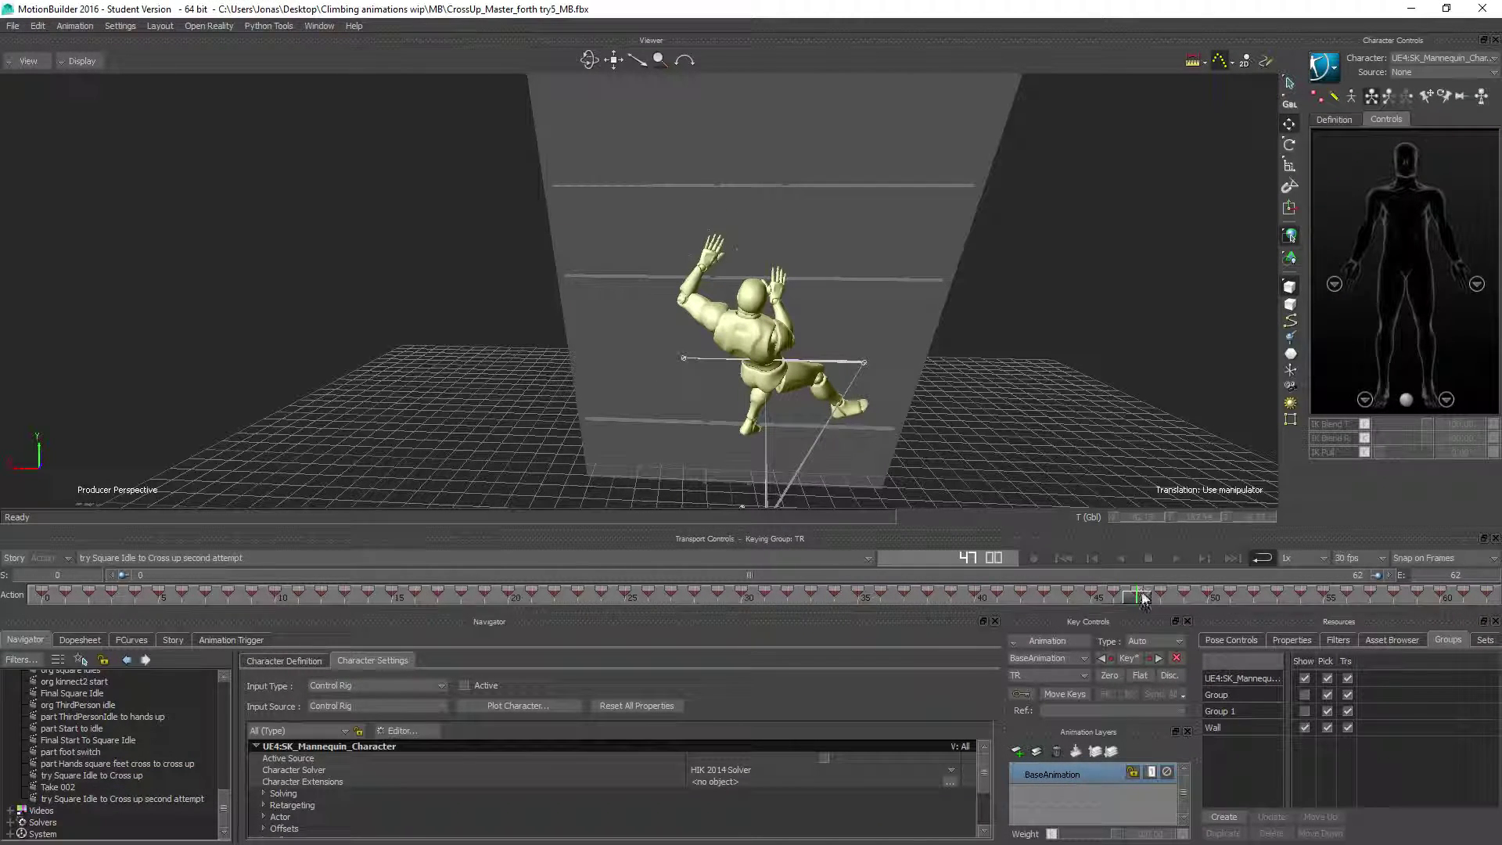
{"action": "left_click_drag", "start_coordinate": [1140, 598], "coordinate": [1485, 596]}
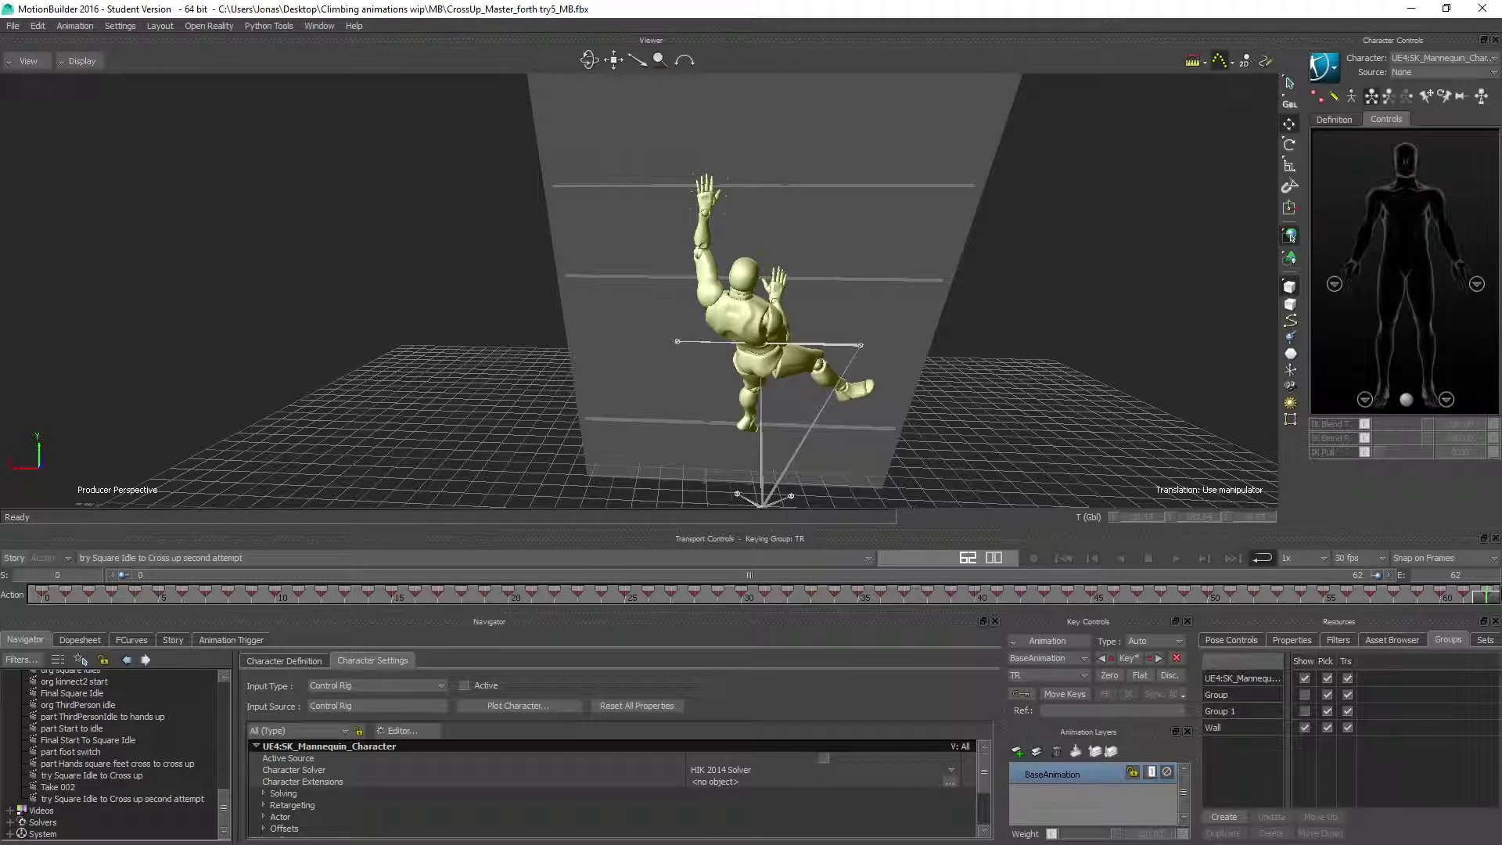
{"action": "middle_click_drag", "start_coordinate": [1062, 334], "coordinate": [1064, 298]}
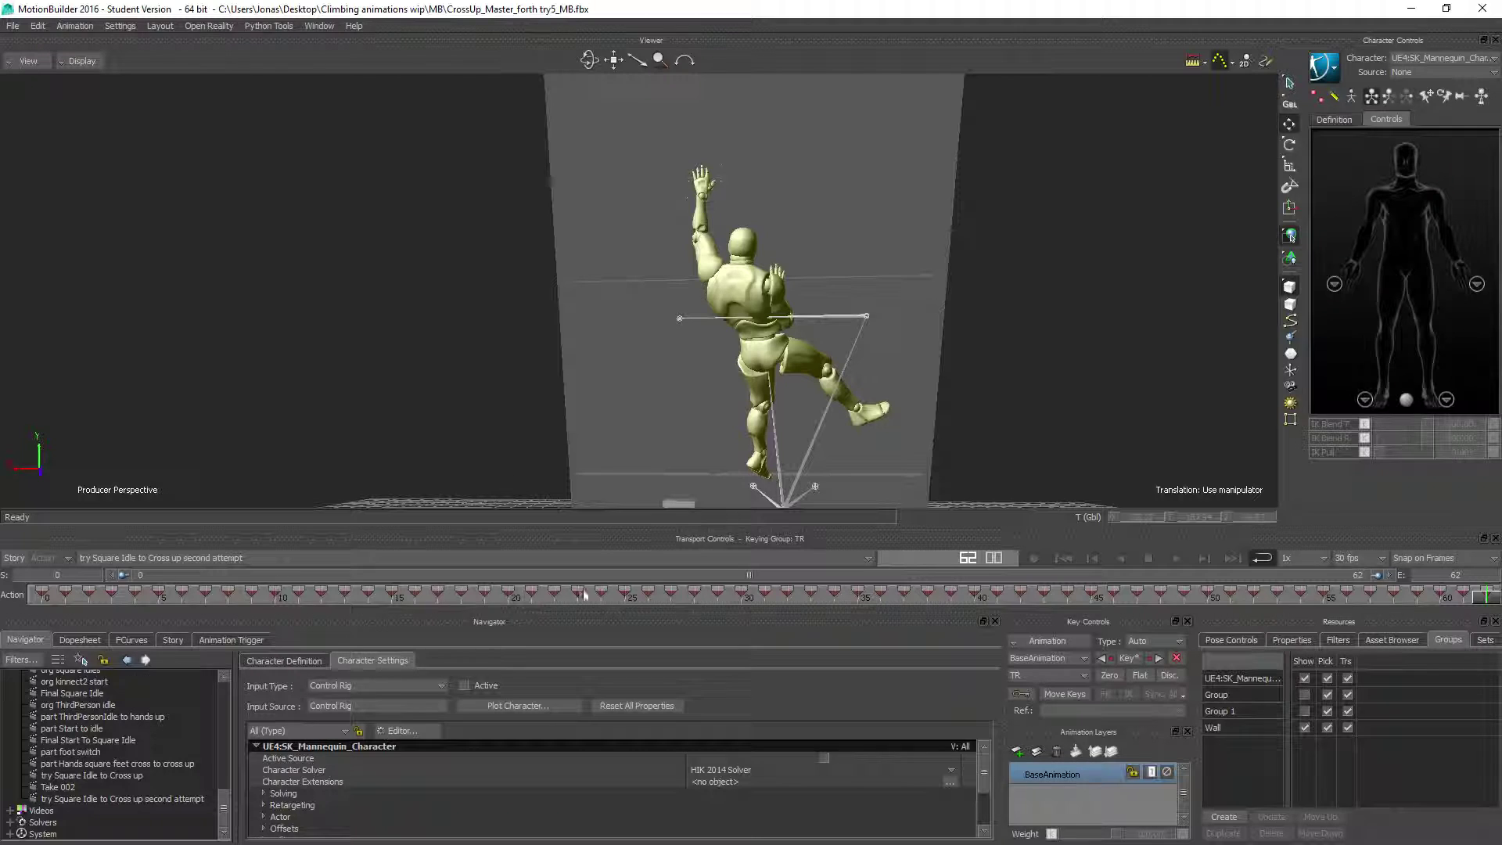
Step: Switch to the "part Hands square feet cross to cross up" take and inspect its final pose against the wall
{"action": "left_click", "coordinate": [108, 560]}
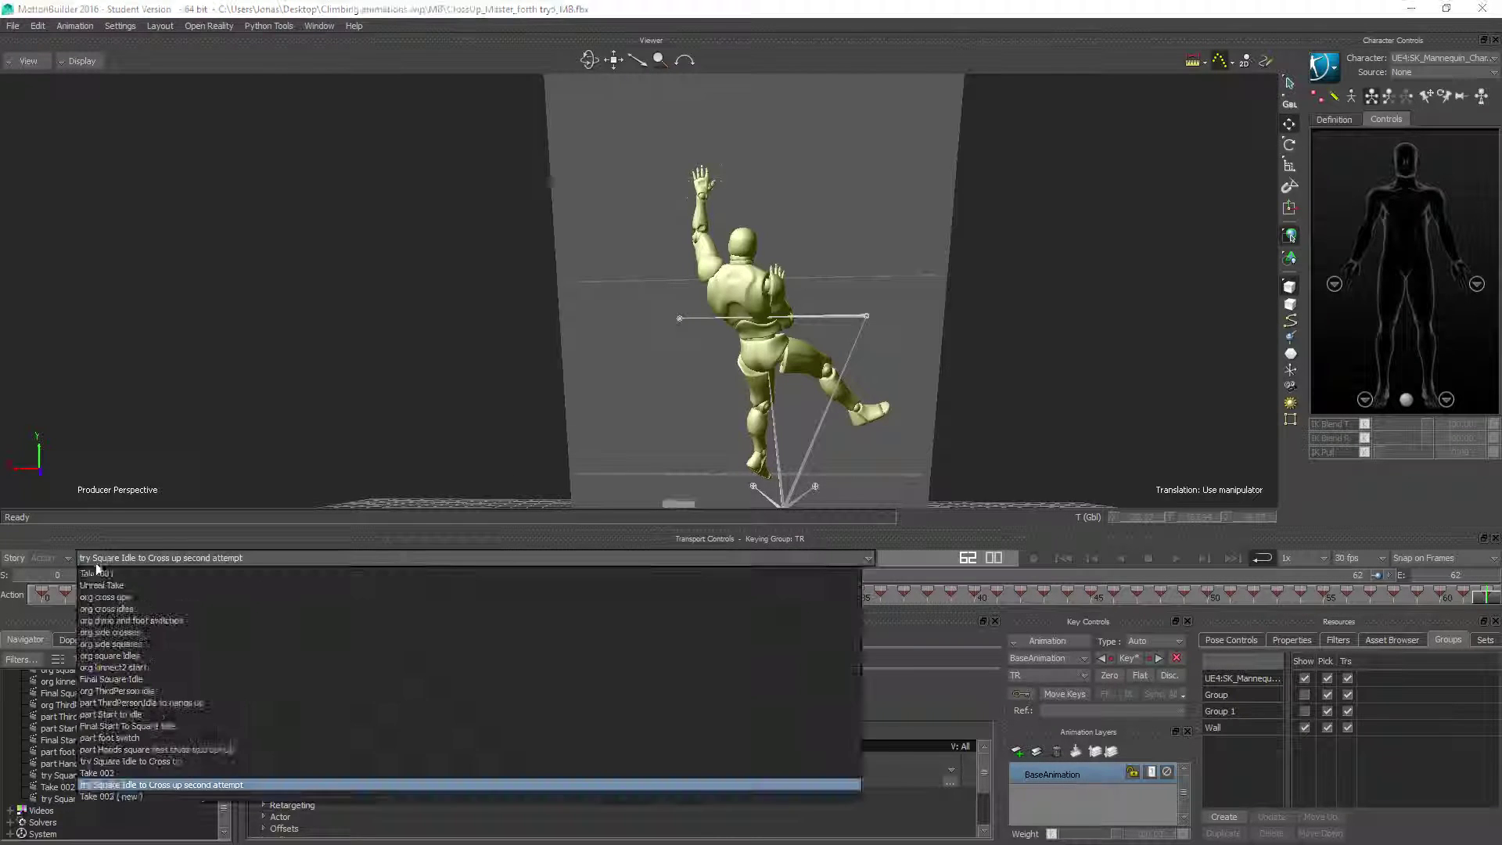
{"action": "left_click", "coordinate": [95, 750]}
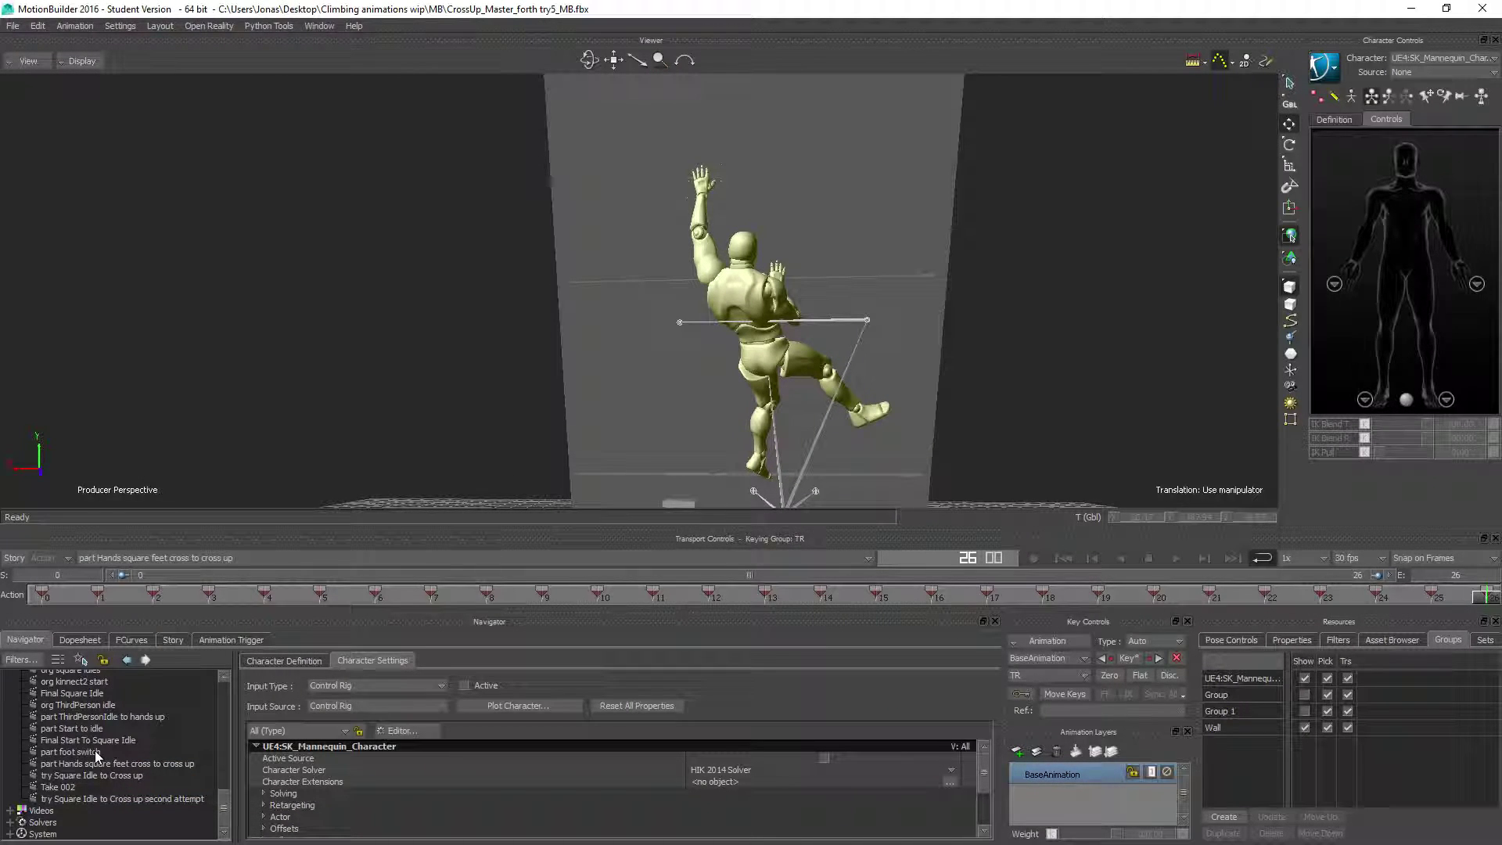
{"action": "left_click_drag", "start_coordinate": [737, 391], "coordinate": [738, 400], "text": "ctrl+shift"}
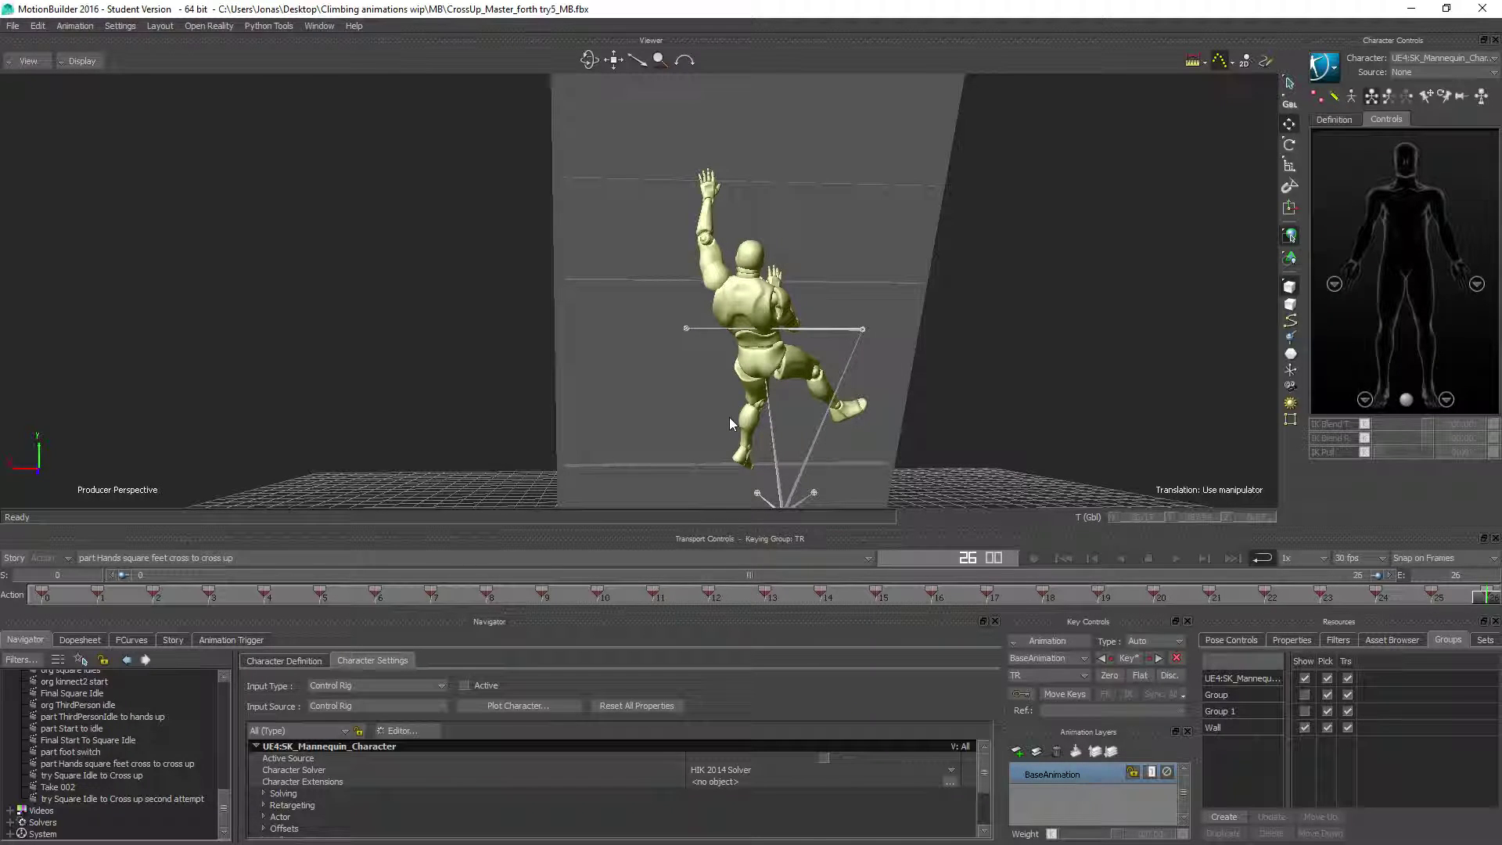